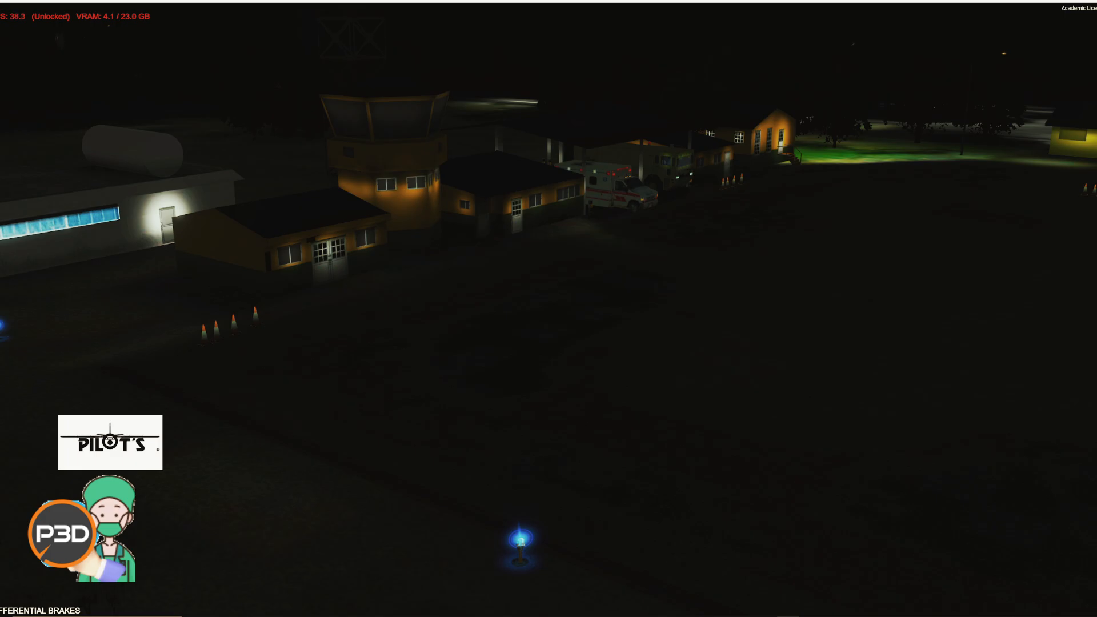
Switch to File Explorer and look through the BGL files in the scenery folder of Sierrasim_sklm_FSX
key("alt+Tab")
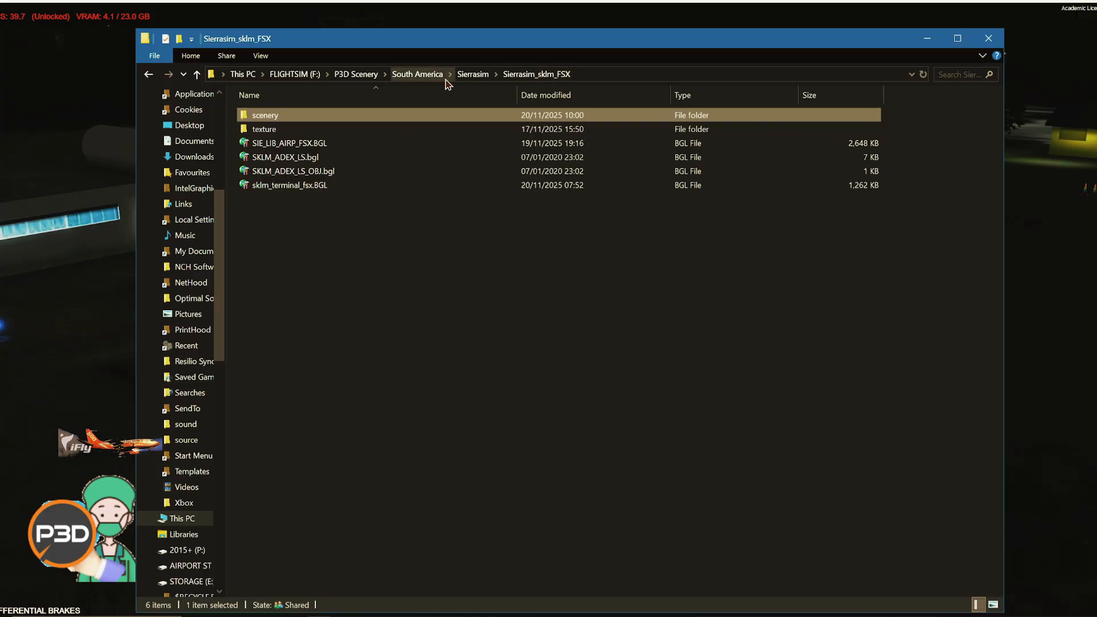
double_click(346, 118)
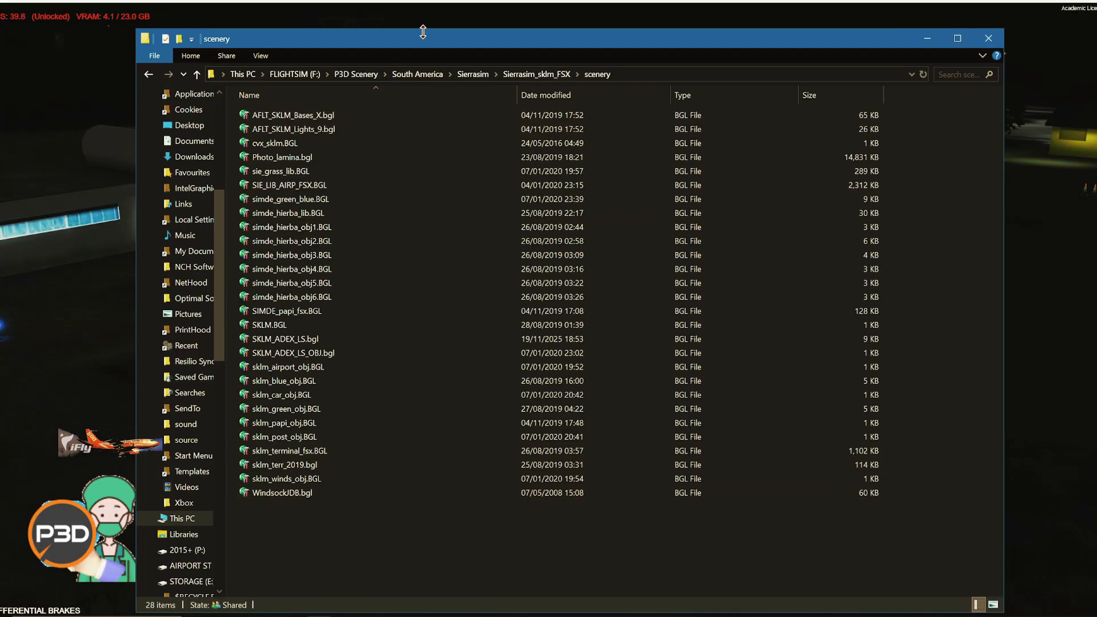
left_click_drag(422, 32, 341, 10)
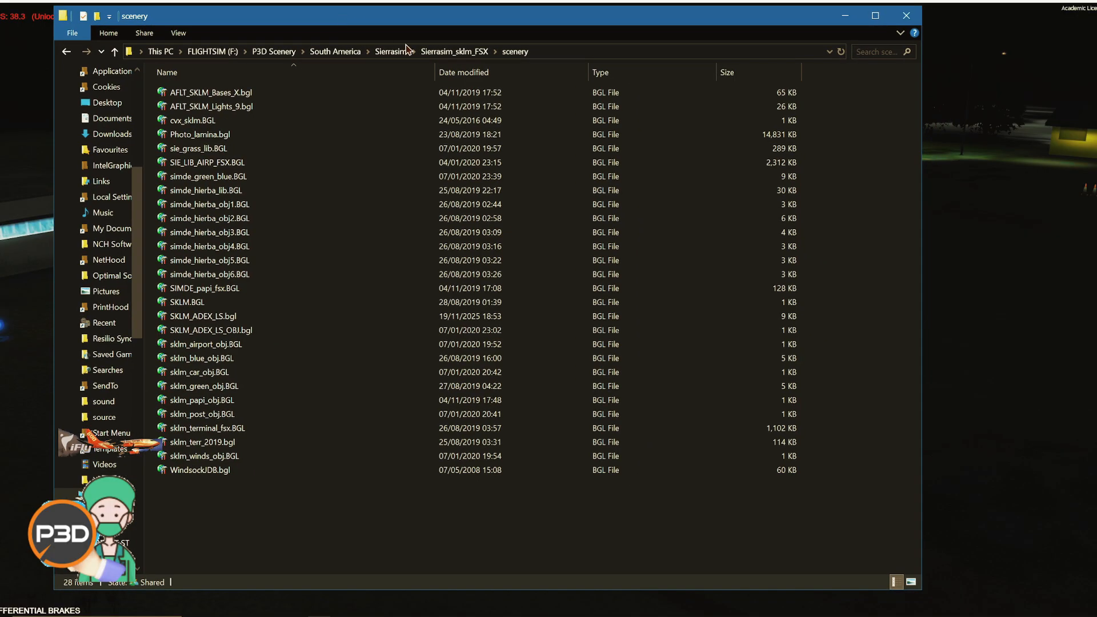
left_click(443, 53)
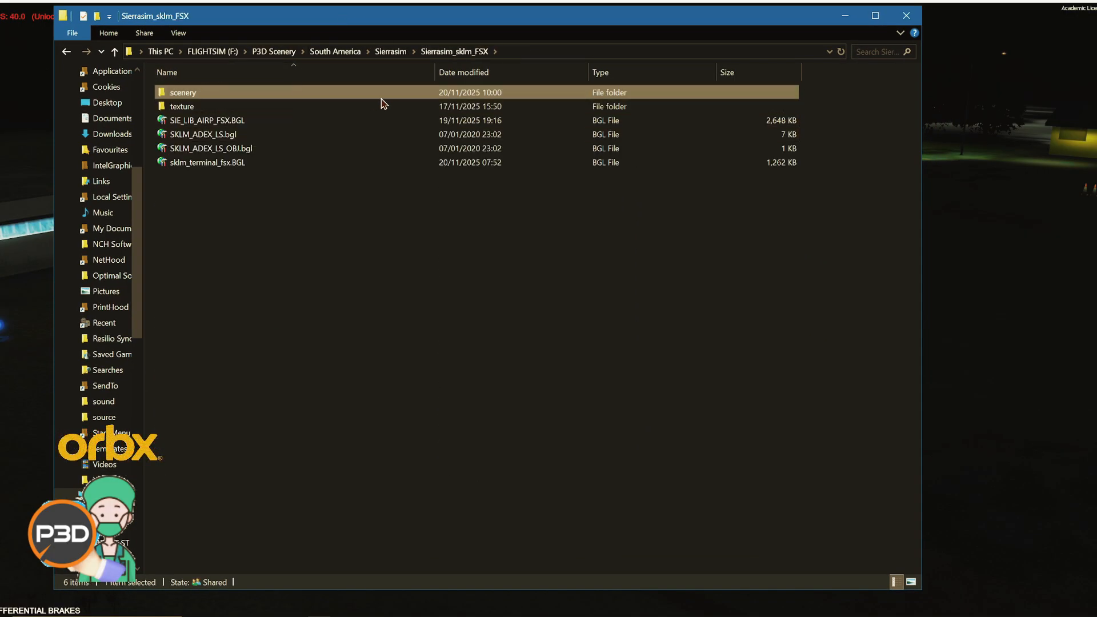
double_click(349, 97)
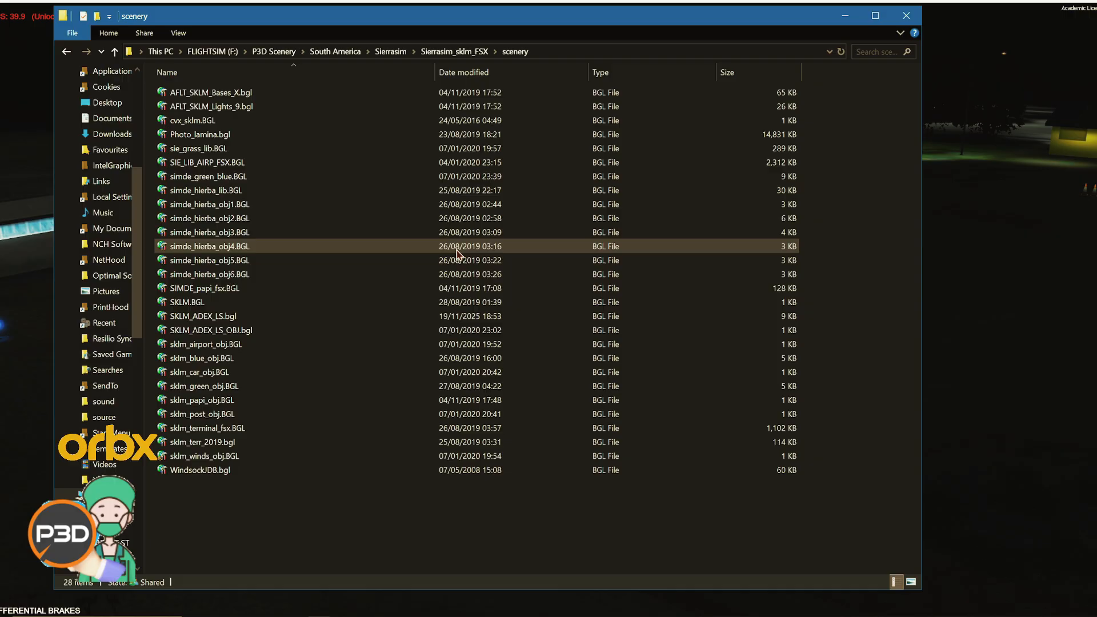
left_click_drag(416, 12, 361, 15)
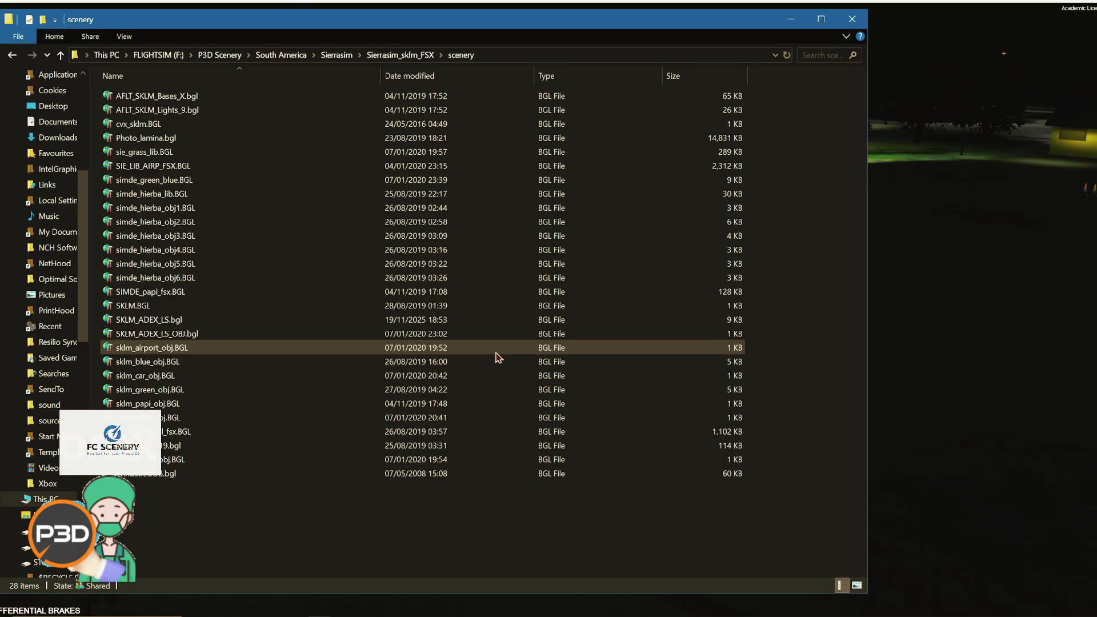
Inspect the simde_cone_lm.dds and simde_cone.dds images in the Sierrasim_sklm_FSX texture folder
left_click(399, 55)
double_click(260, 111)
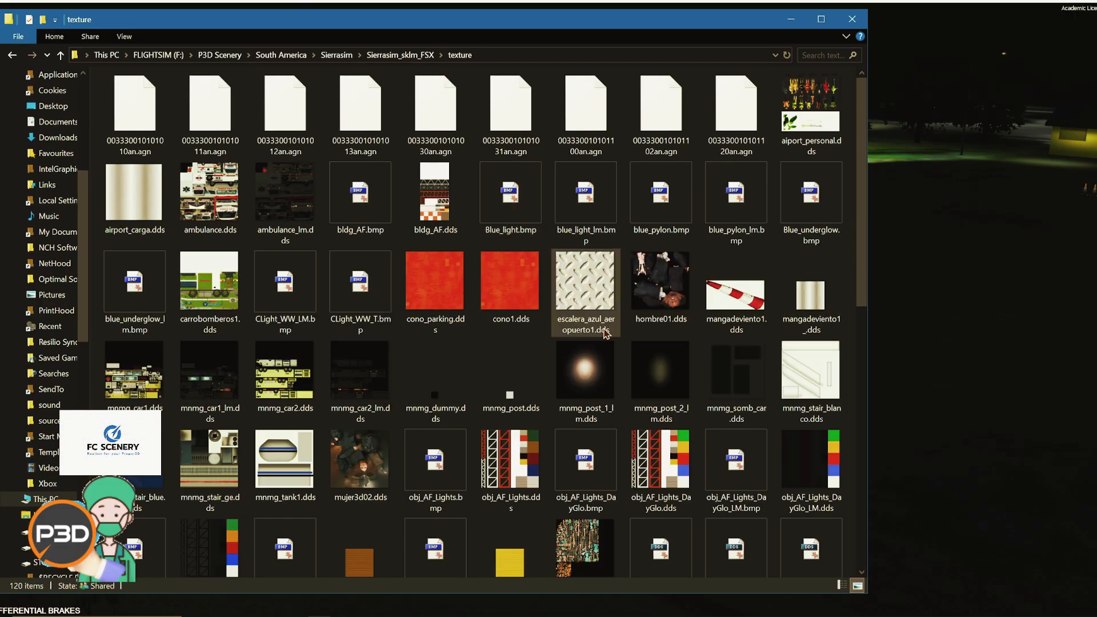
scroll(606, 451, "down", 3)
scroll(607, 451, "down", 5)
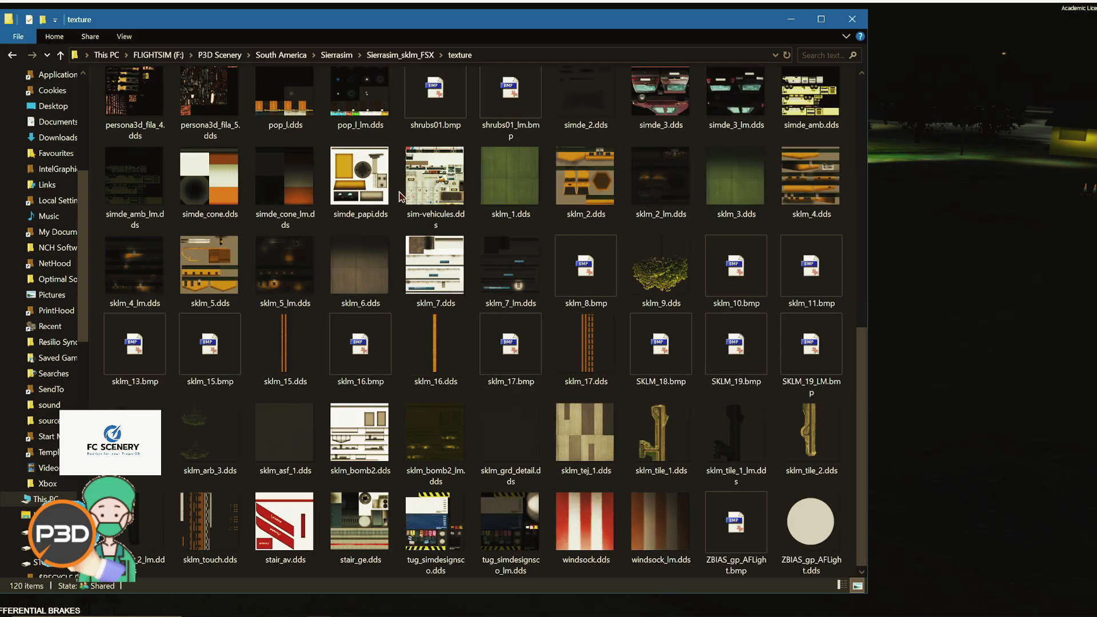
double_click(292, 191)
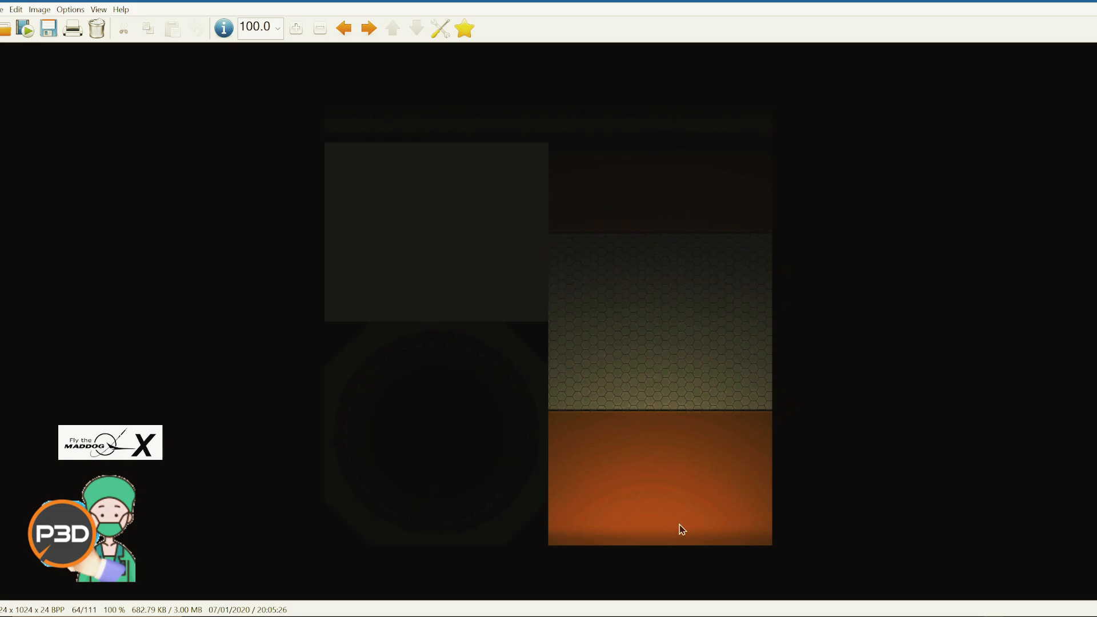
left_click(1094, 3)
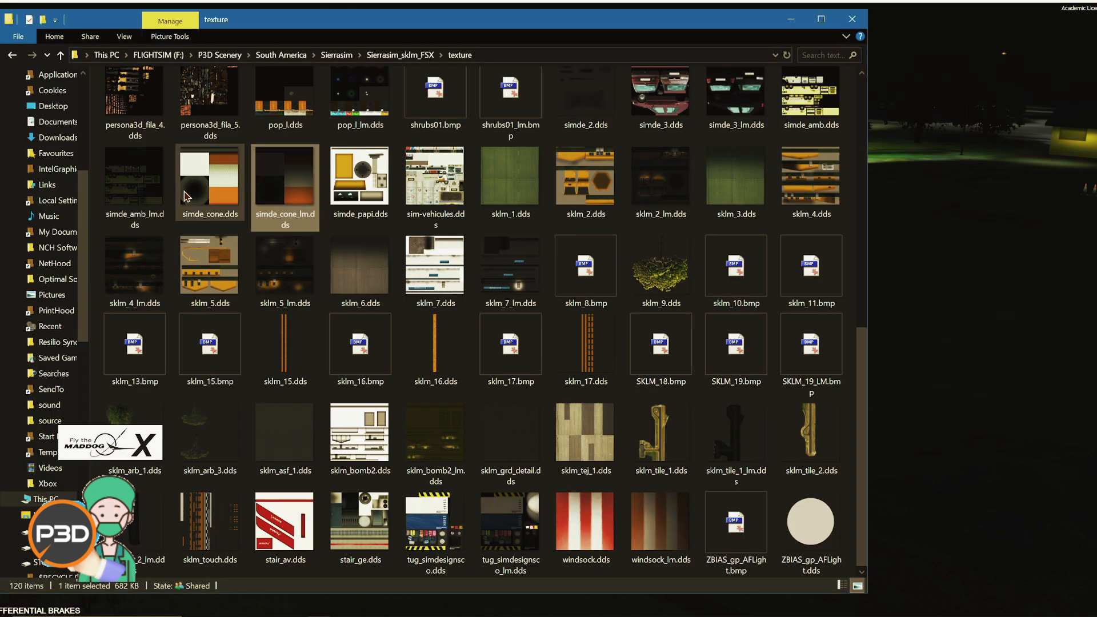
double_click(224, 184)
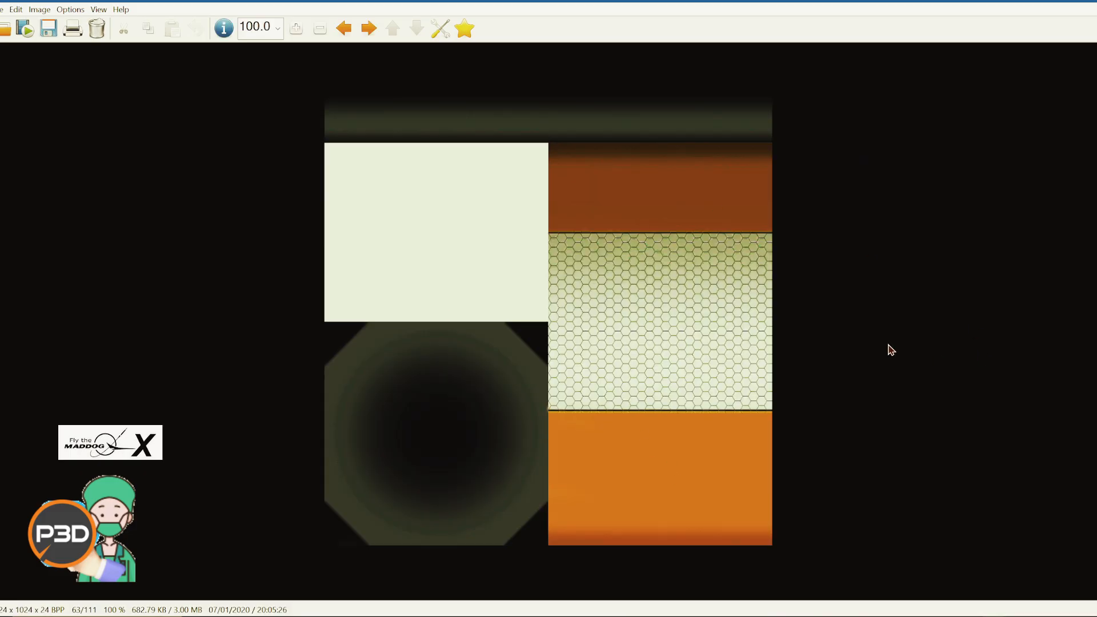
left_click(1085, 4)
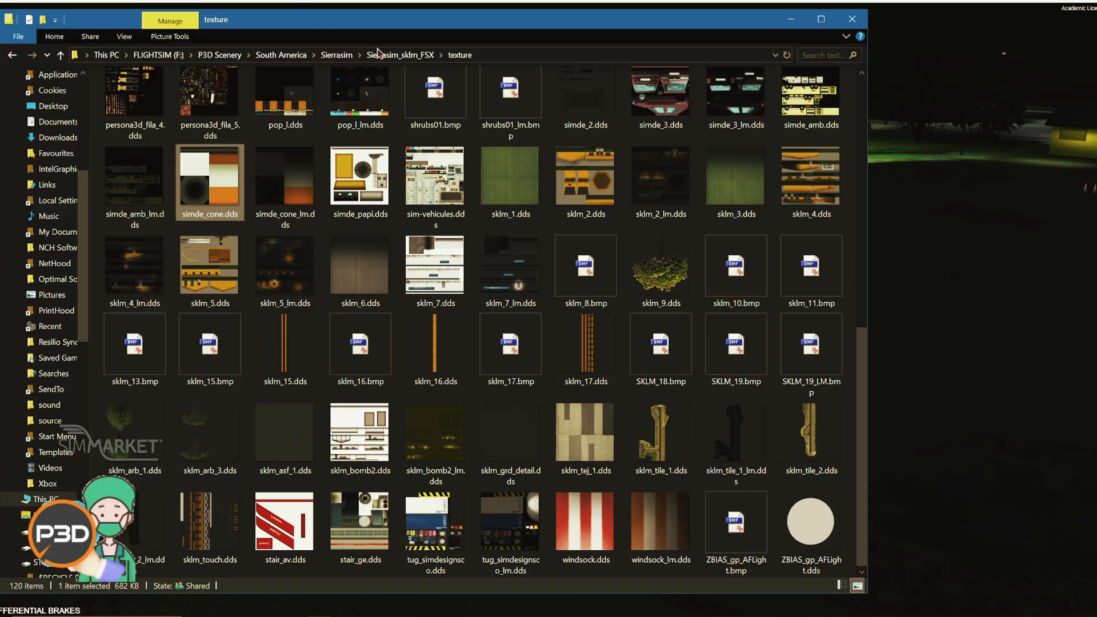
Return to the scenery folder and open SKLM_ADEX_LS.bgl in Airport Design Editor
left_click(396, 55)
double_click(170, 97)
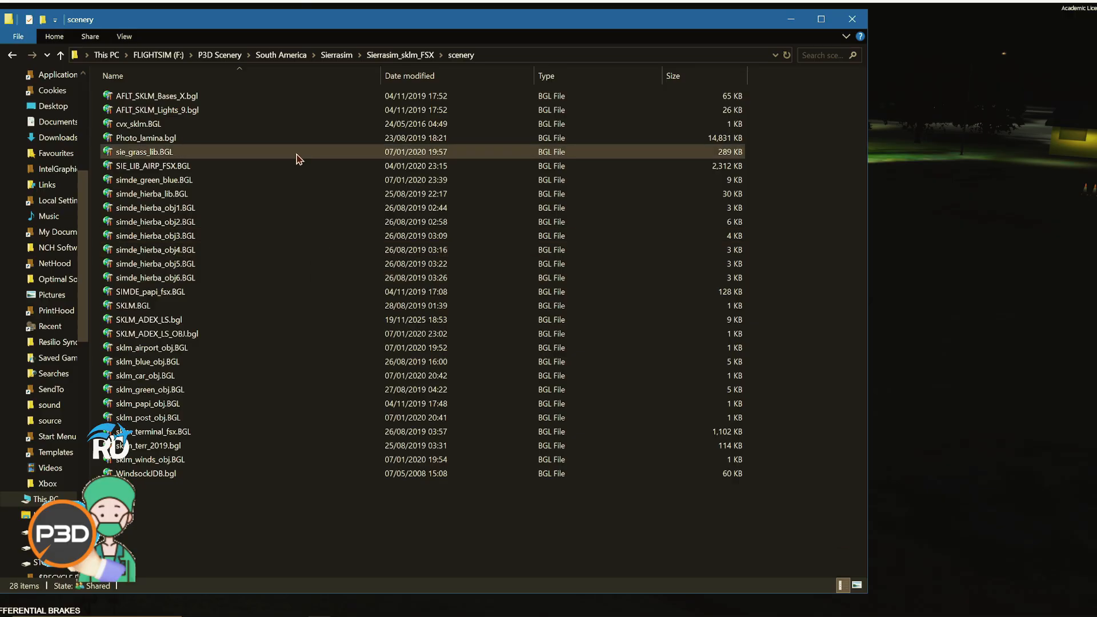
double_click(285, 319)
right_click(284, 319)
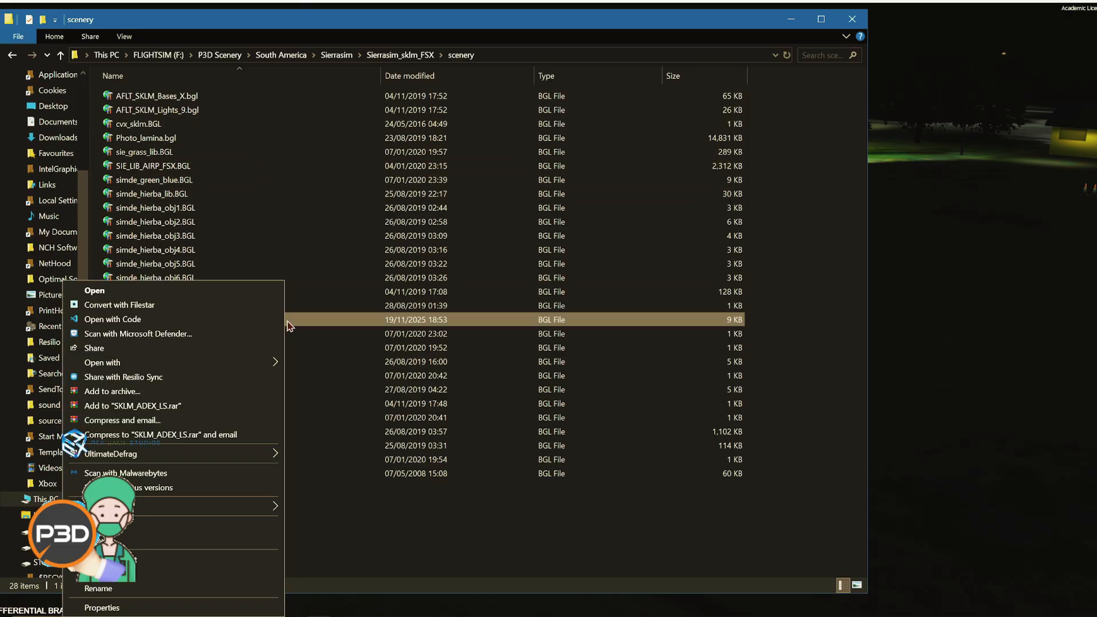
mouse_move(269, 363)
left_click(328, 366)
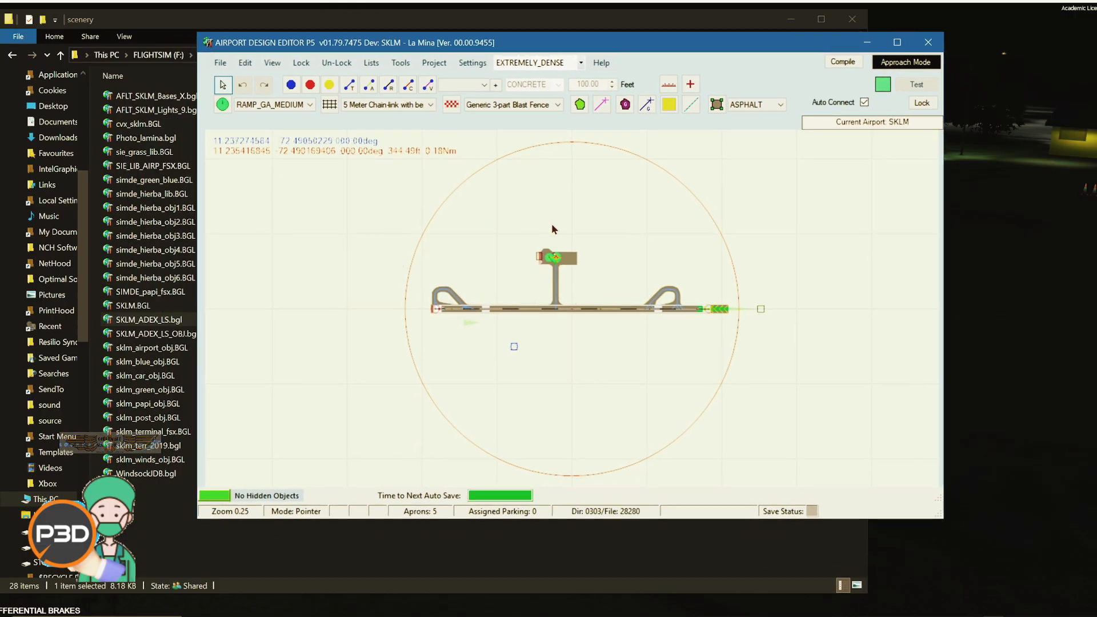
Examine the apron around parking spots 1 and 2, and review the scenery density options, choosing EXTREMELY_DENSE
scroll(549, 260, "up", 3)
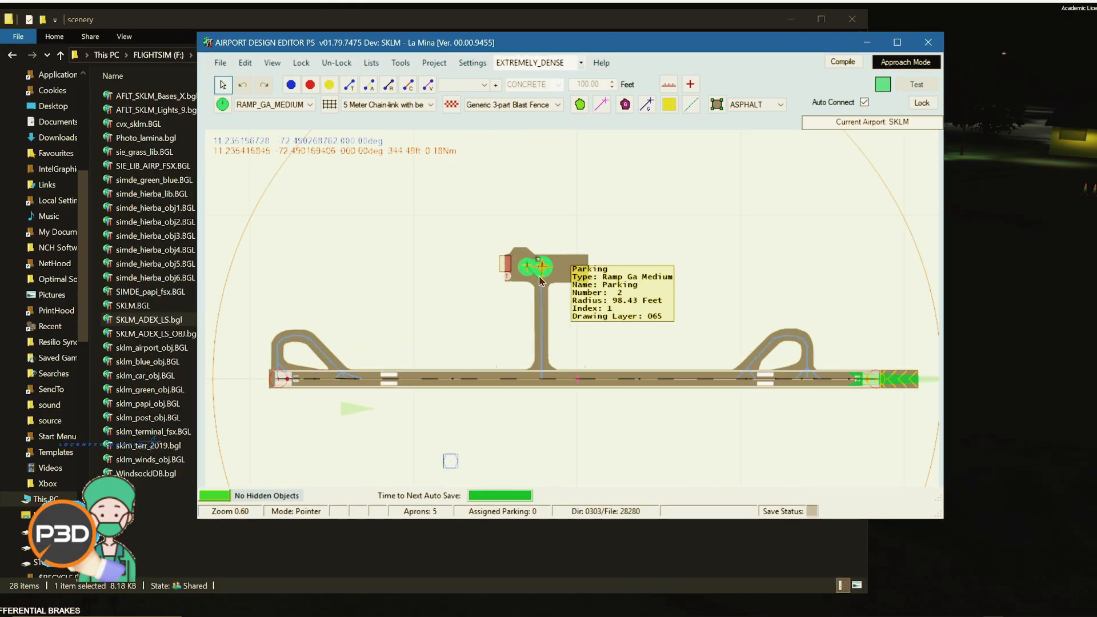
scroll(540, 280, "up", 4)
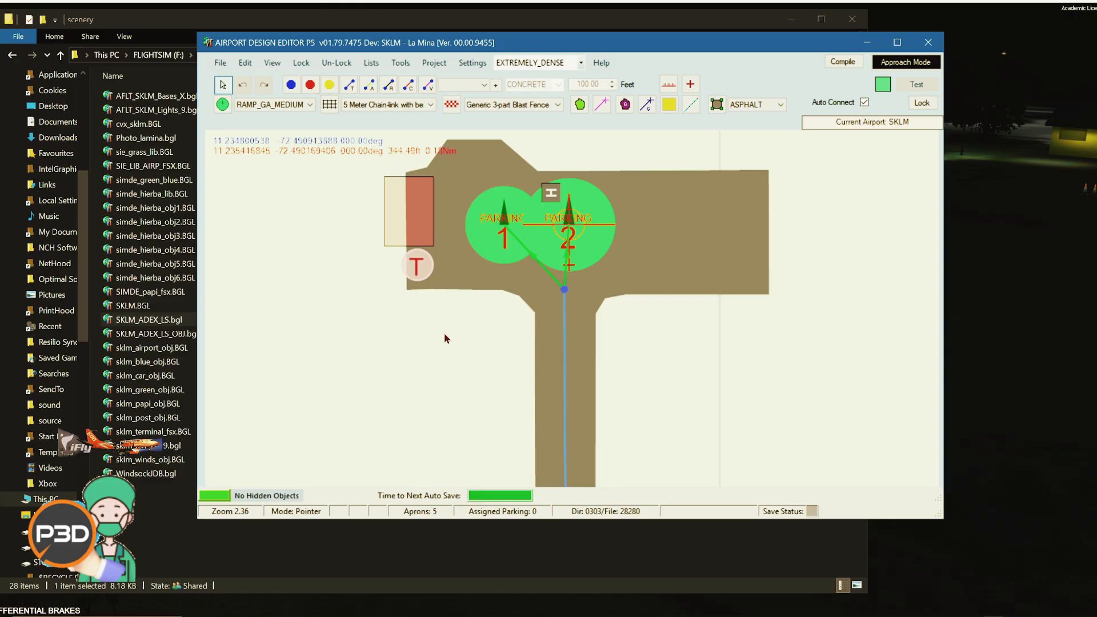
left_click_drag(447, 342, 439, 415)
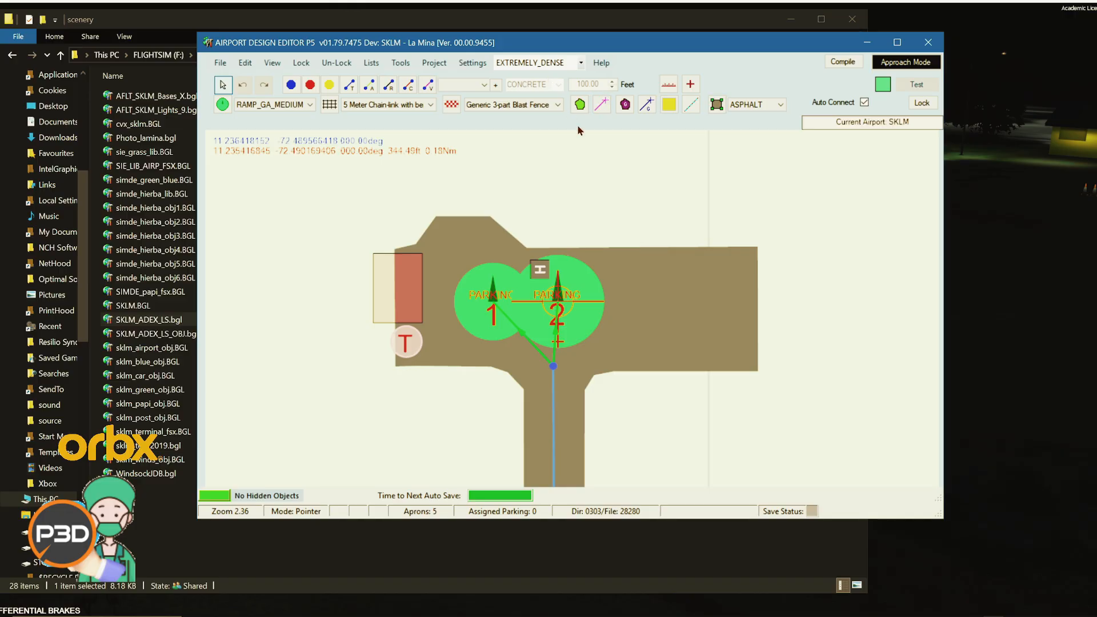
left_click(581, 62)
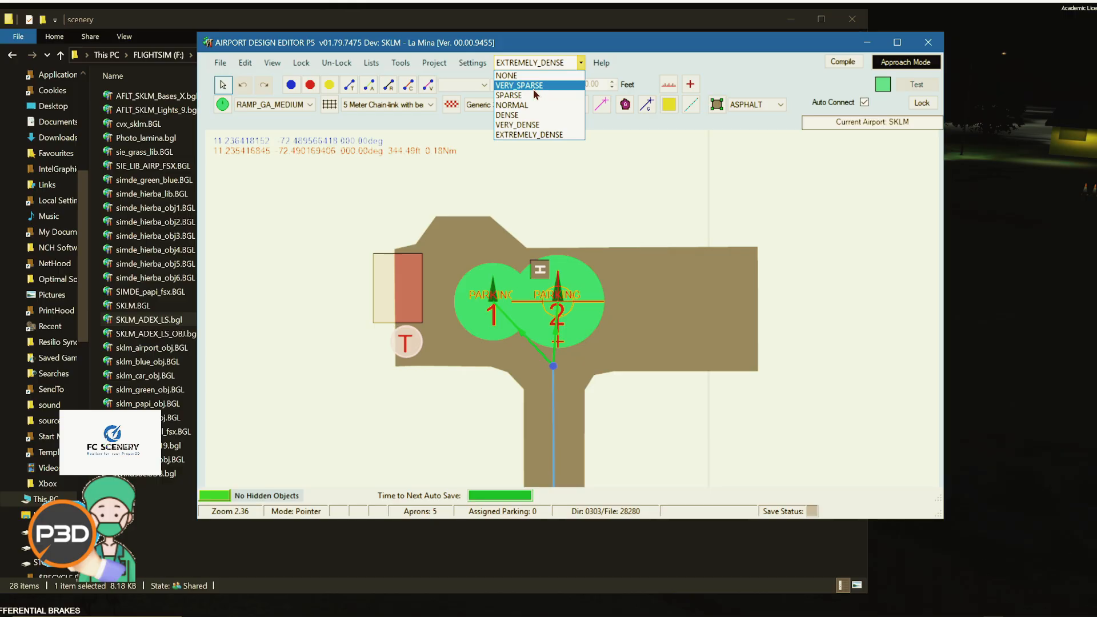
left_click(535, 135)
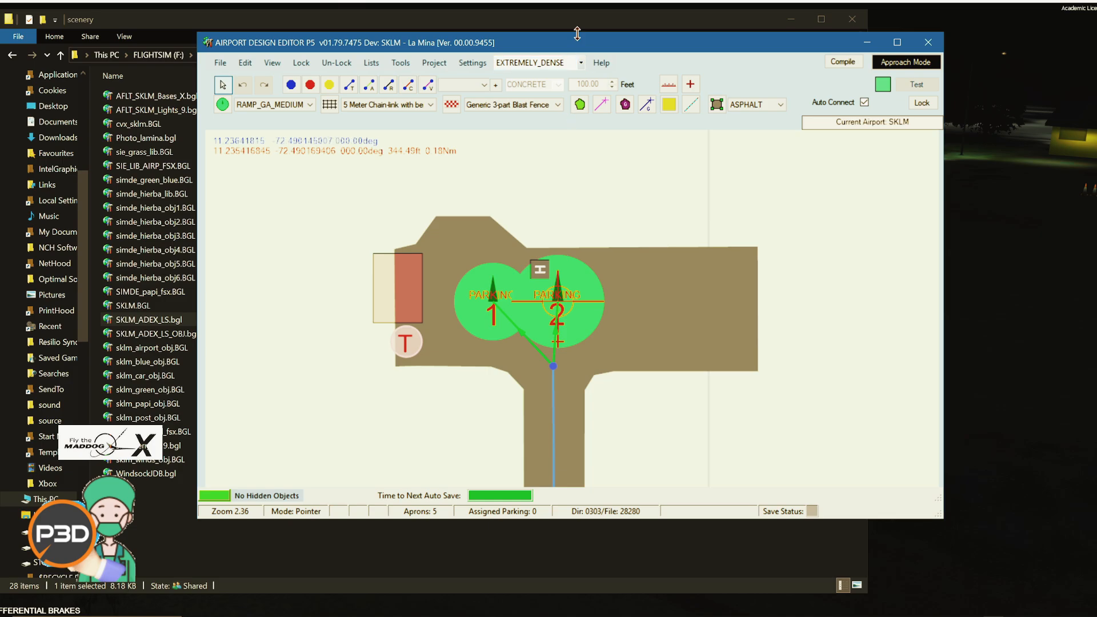
Check which third-party libraries the SKLM airport file uses, closing the list when done
left_click(398, 68)
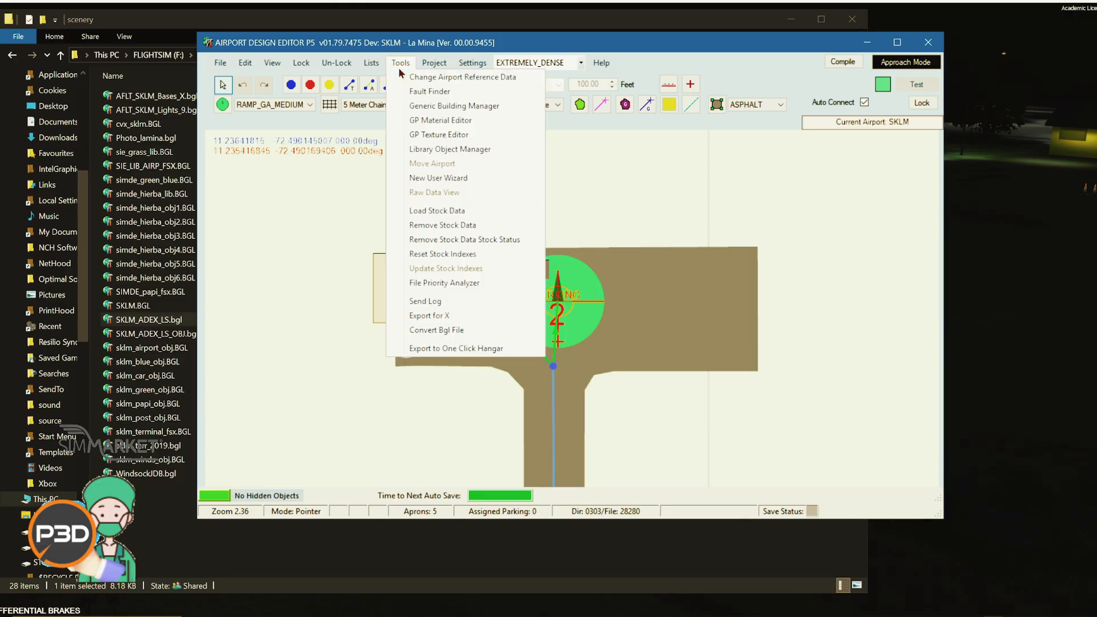
mouse_move(371, 63)
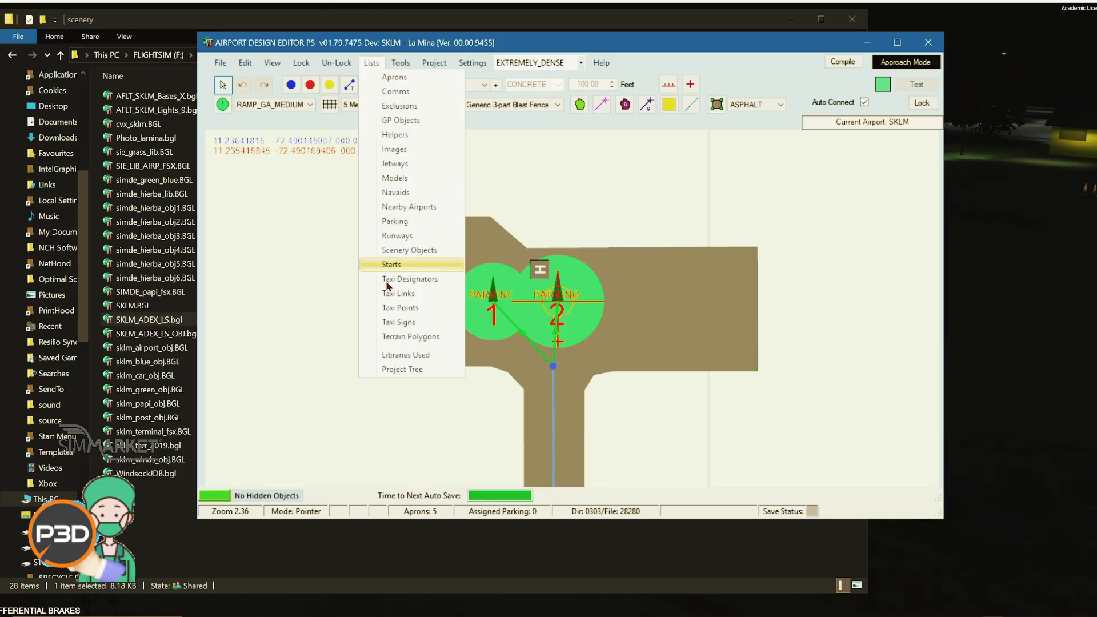
left_click(402, 354)
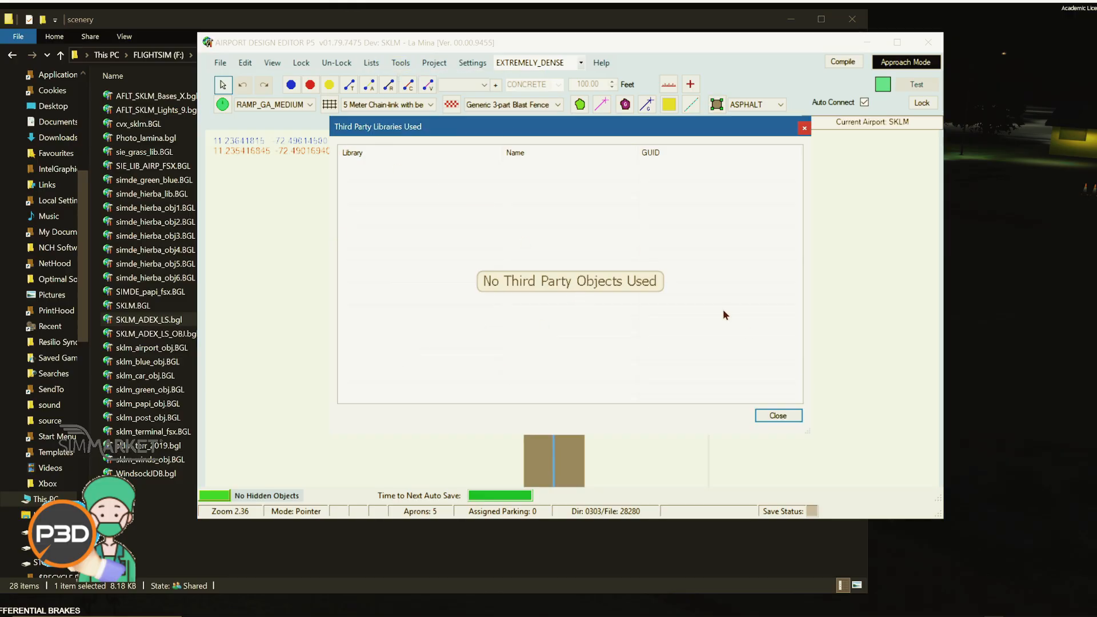
left_click(777, 416)
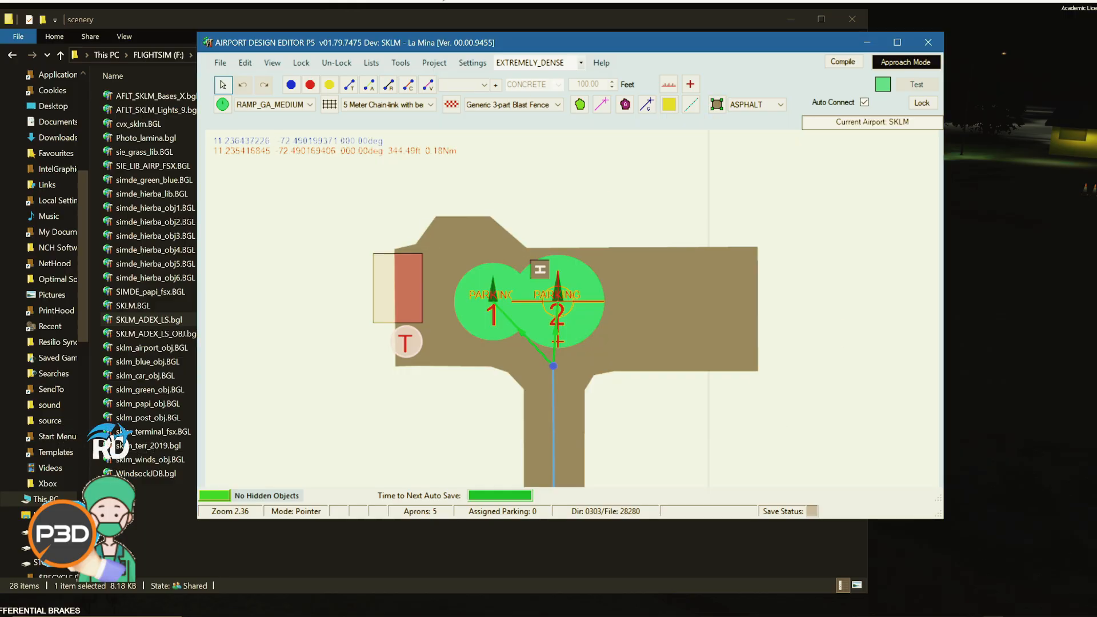
Open the Library Object Manager and copy the path of the Sierrasim_sklm_FSX scenery folder from File Explorer
left_click(402, 62)
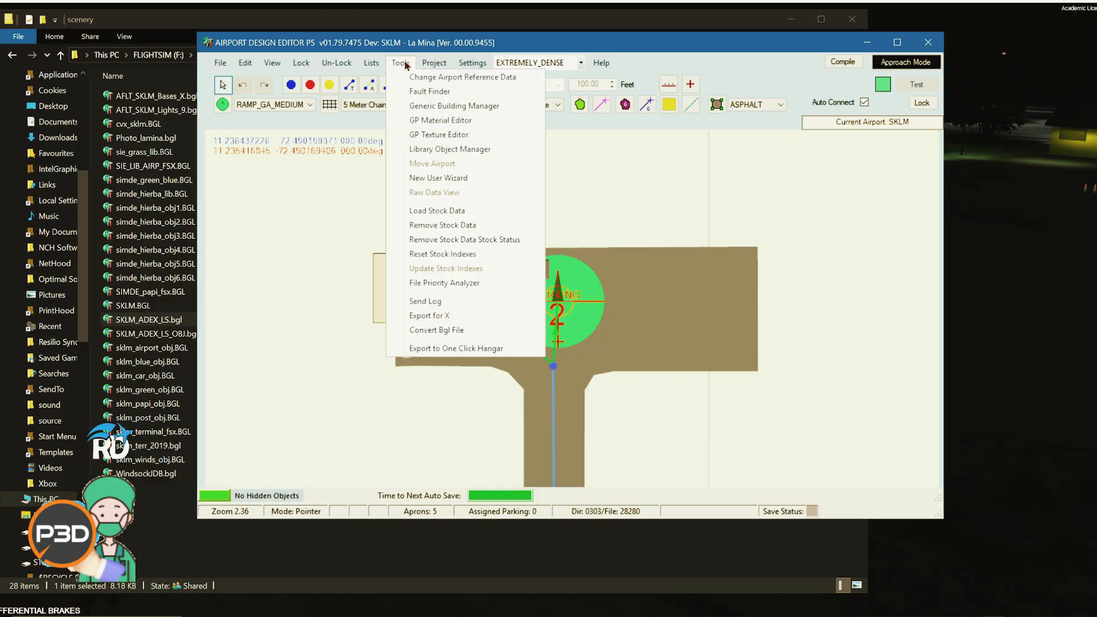
left_click(445, 149)
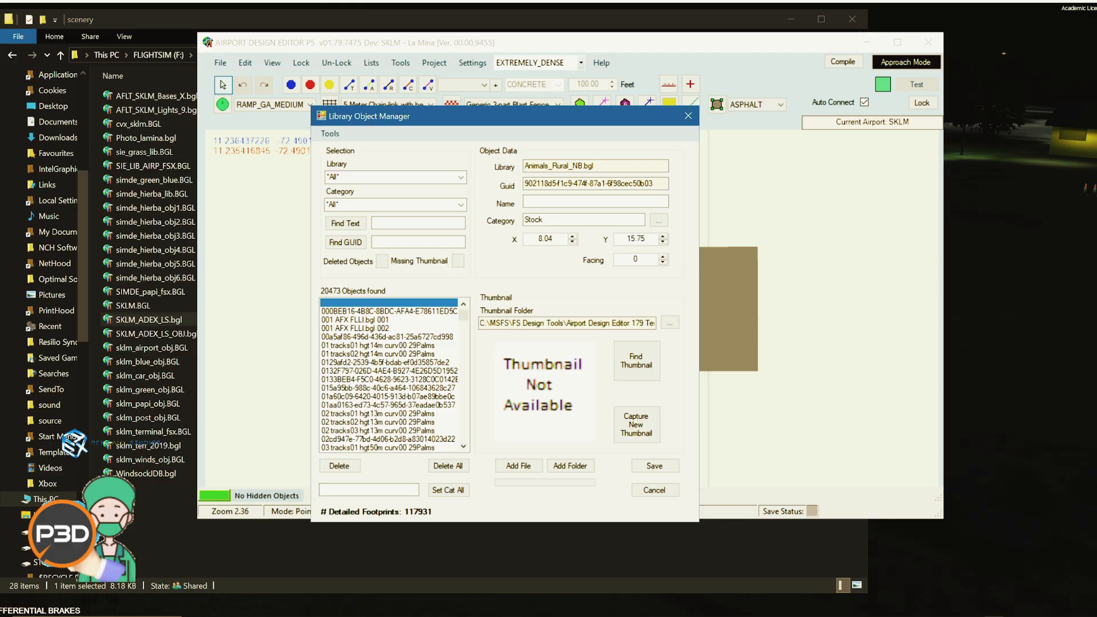
key("alt+Tab")
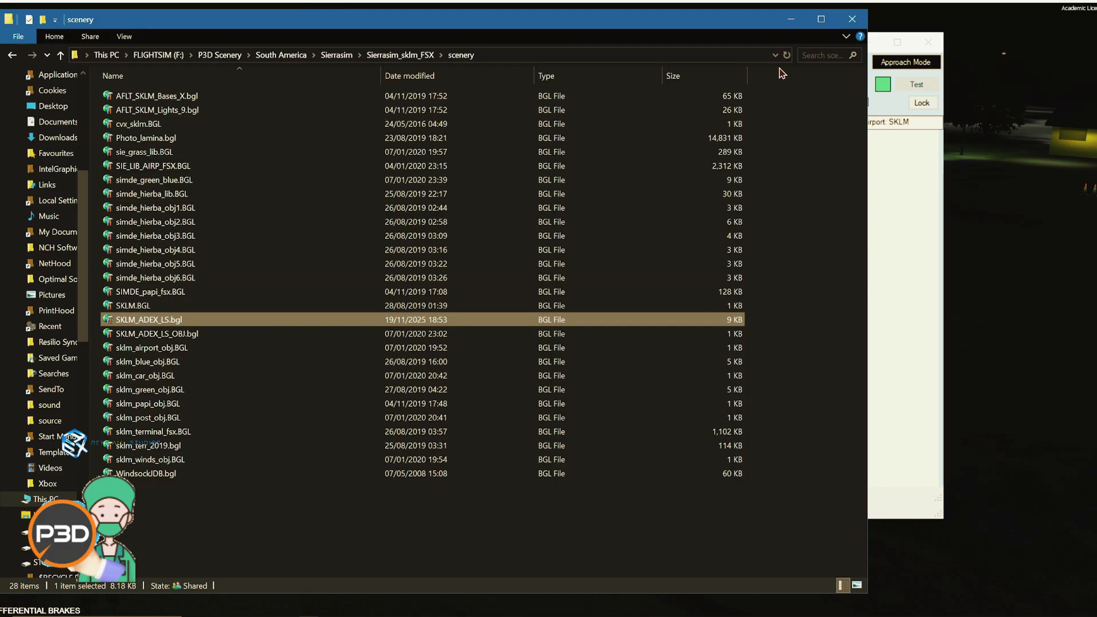
left_click(565, 56)
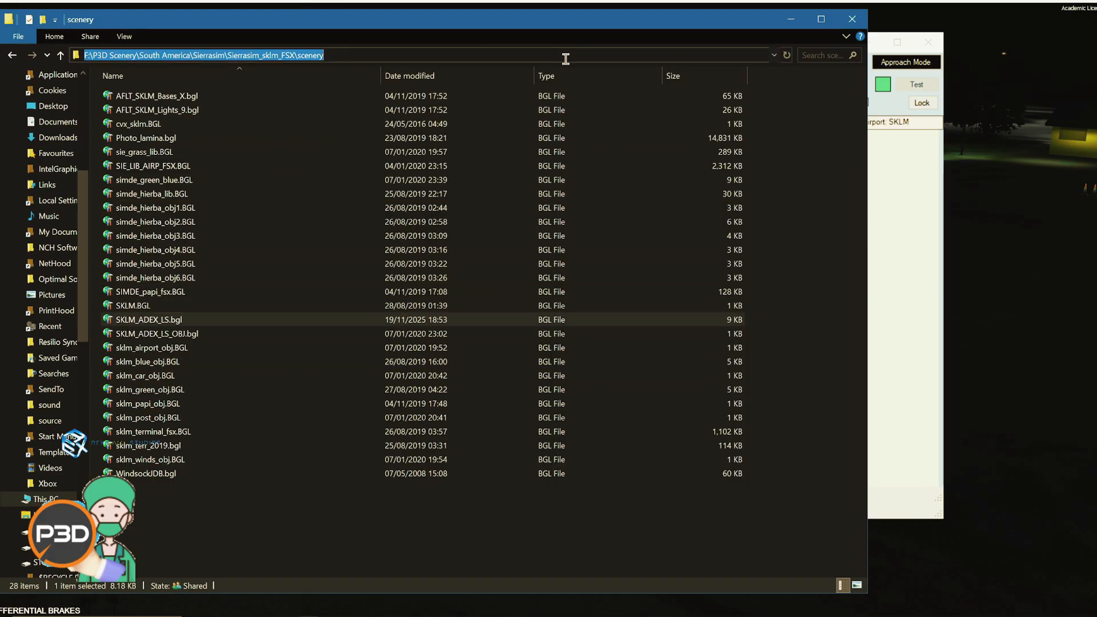
left_click(790, 20)
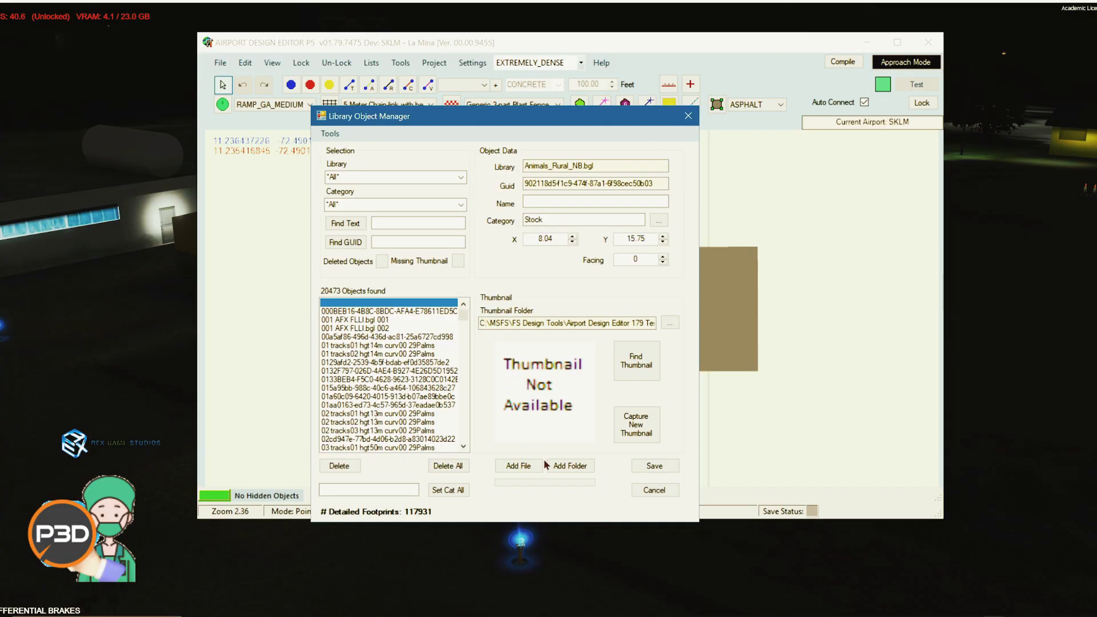
Add the Sierrasim_sklm_FSX scenery folder to the Library Object Manager and save the object library
left_click(567, 466)
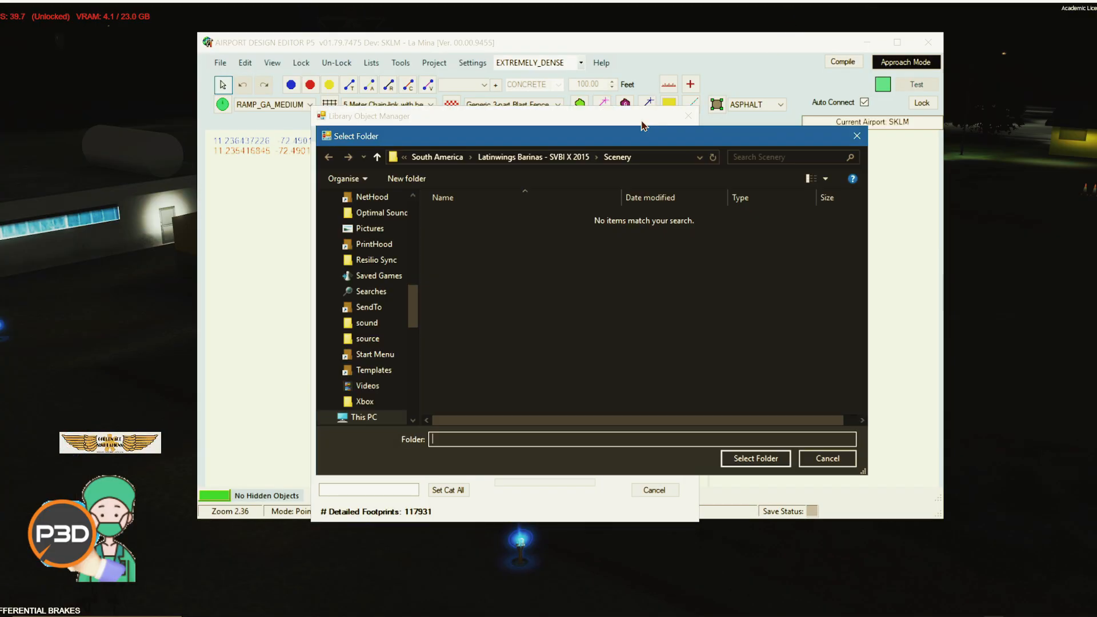
left_click(642, 159)
key("ctrl+v")
key("Return")
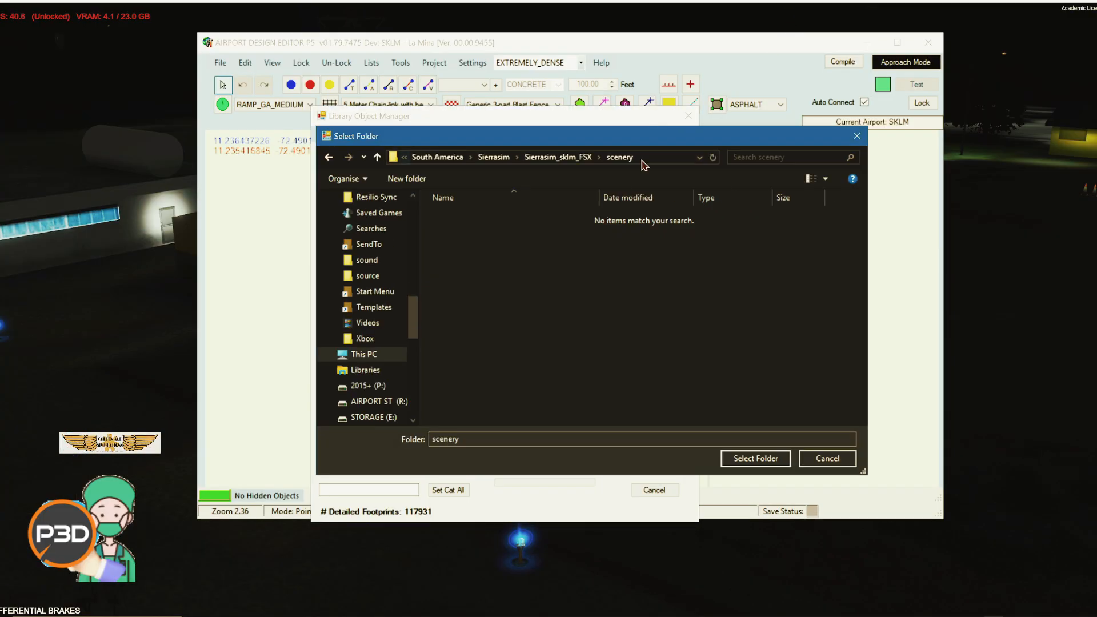
left_click(559, 158)
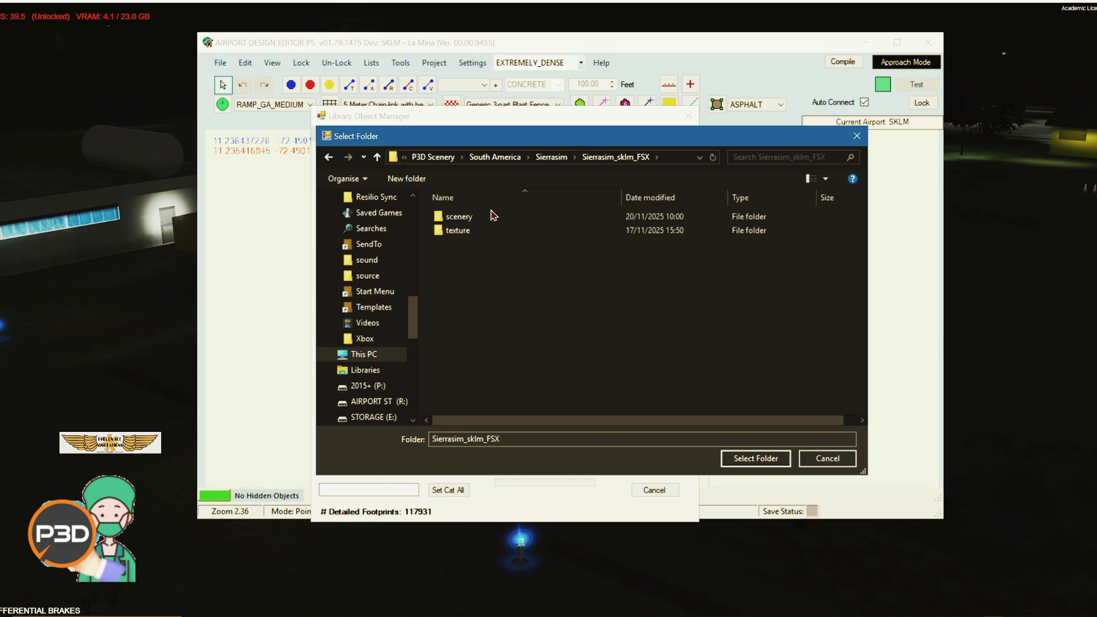
left_click(488, 221)
left_click(745, 460)
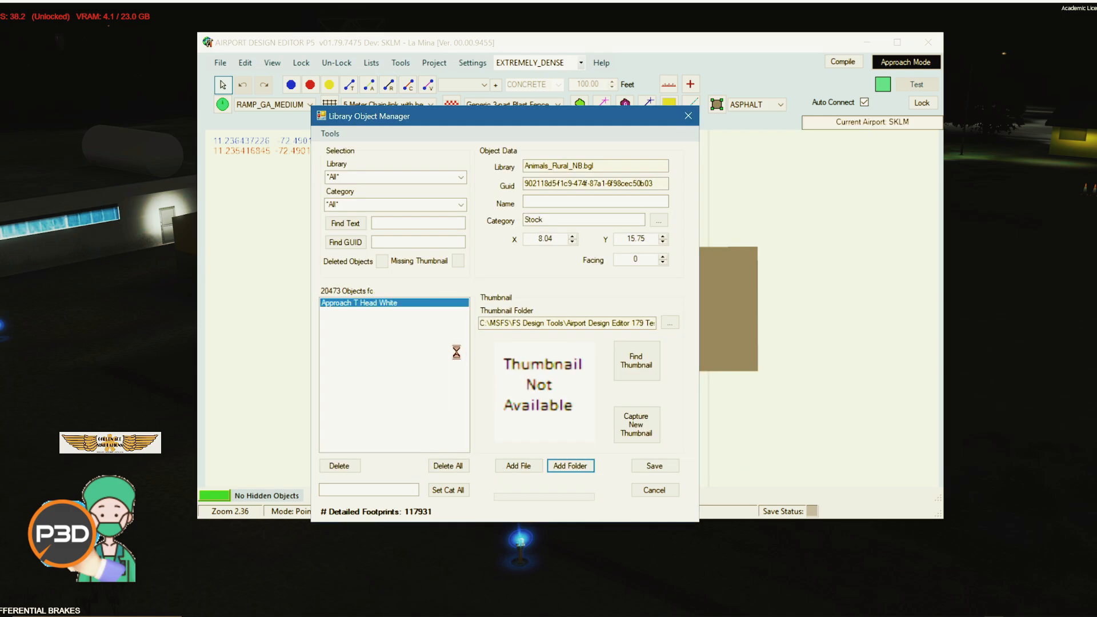
left_click(651, 426)
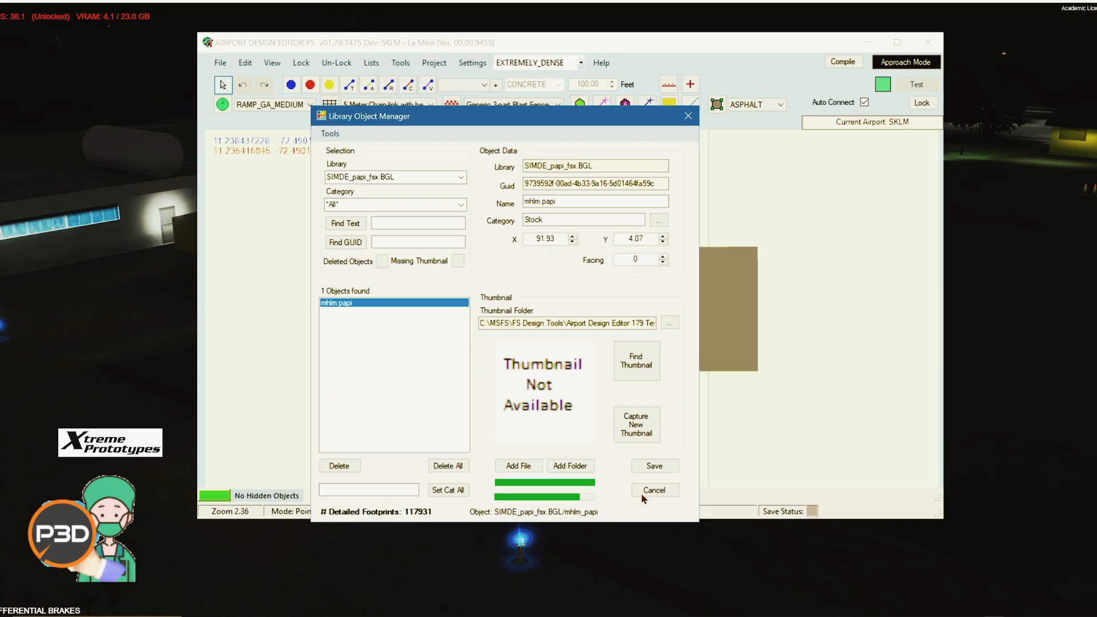
left_click(641, 466)
left_click(614, 362)
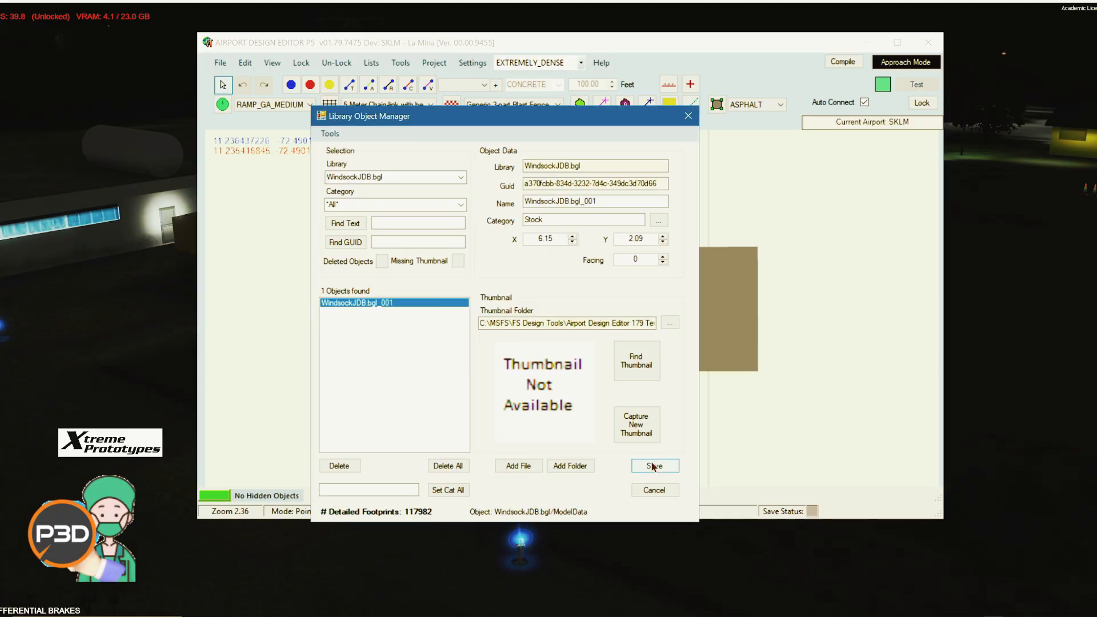
Close the Library Object Manager and recheck which third-party libraries the SKLM airport uses, closing the list when done
left_click(654, 489)
left_click(371, 63)
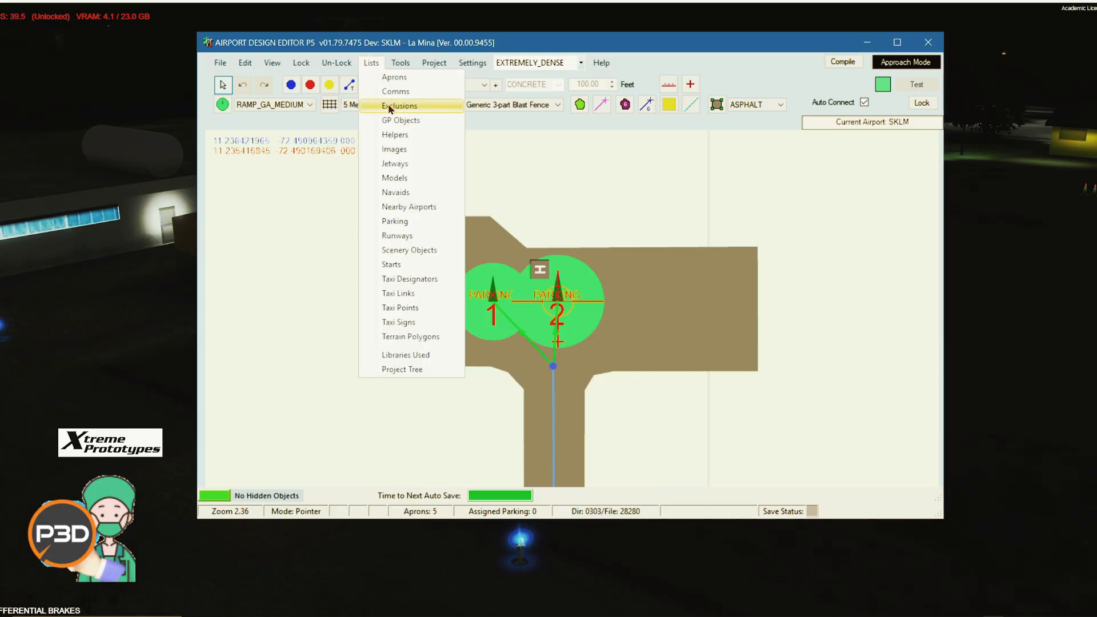
left_click(439, 355)
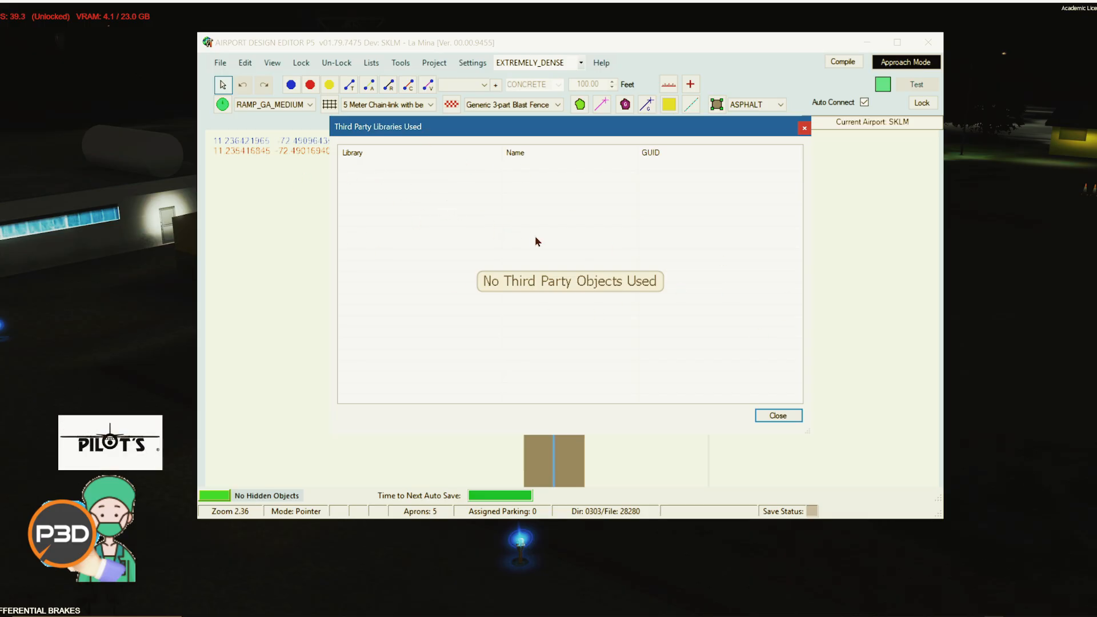
left_click(778, 415)
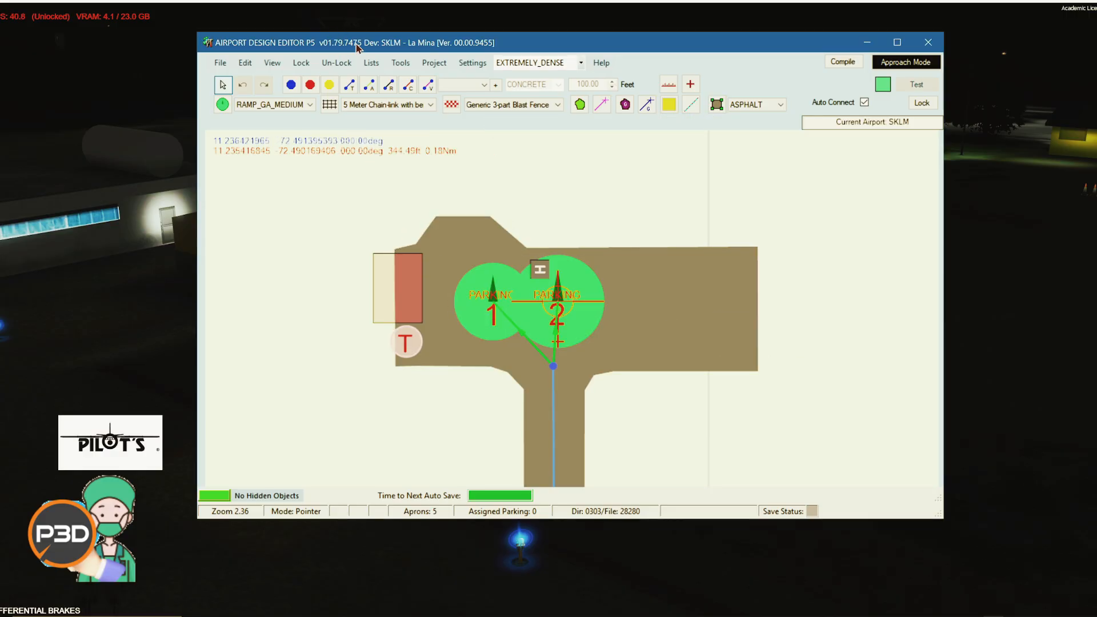
Start adding a library object on the apron near parking spot 1 and search all libraries for "light"
left_click(400, 63)
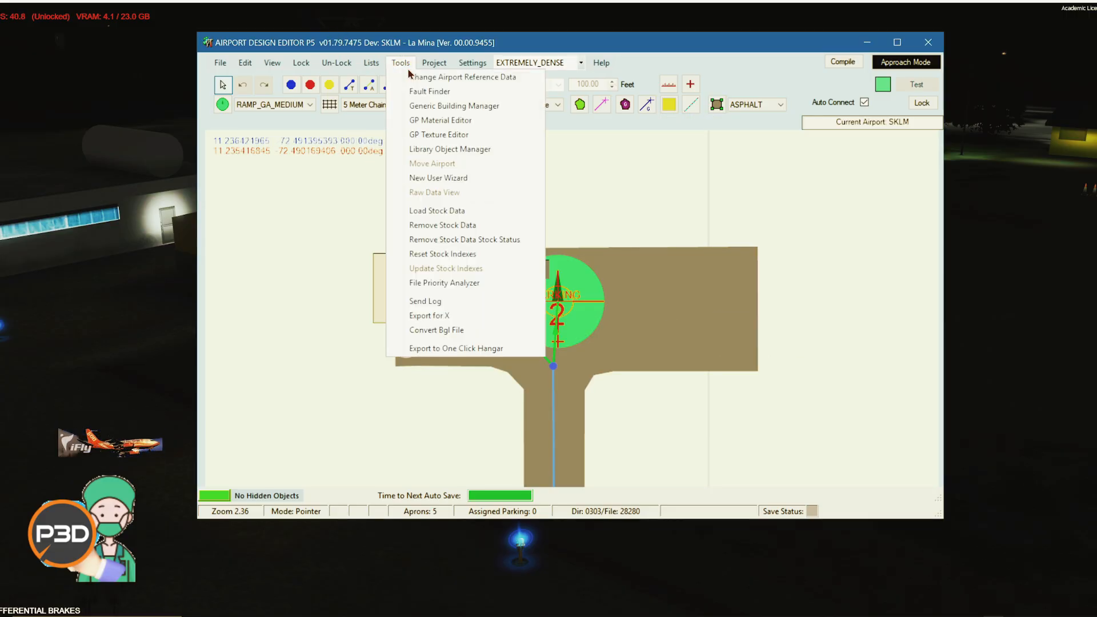
left_click(375, 208)
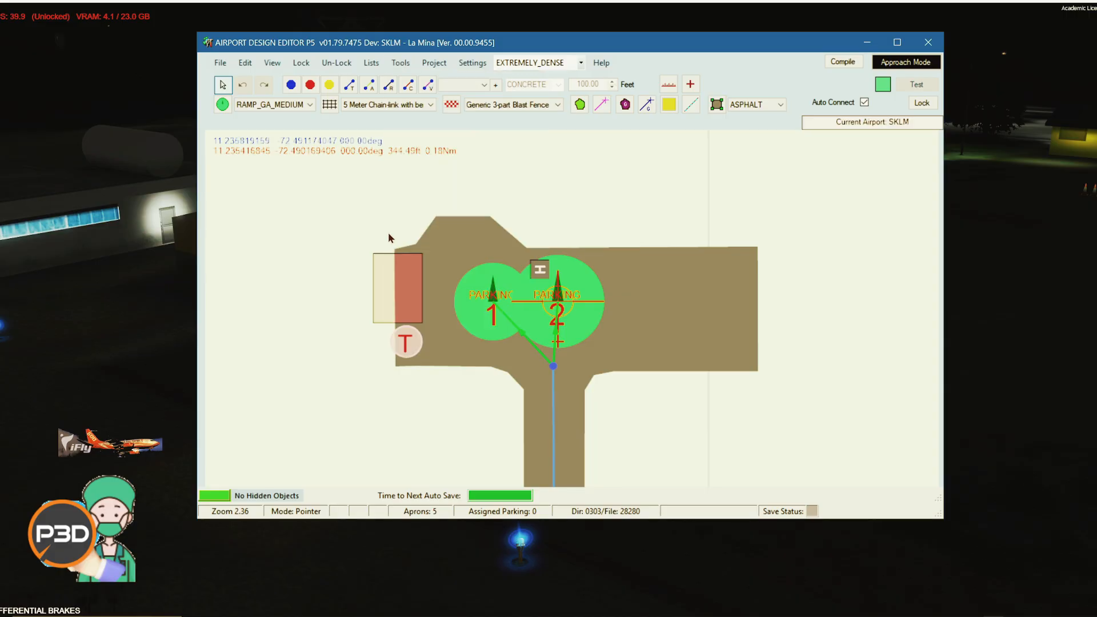
right_click(426, 248)
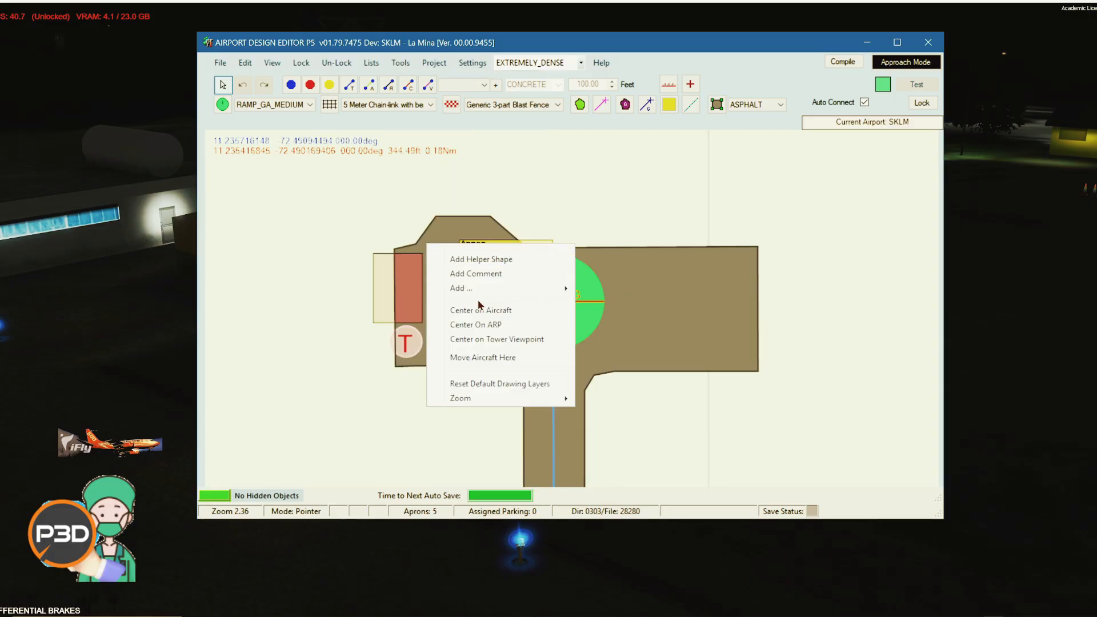
mouse_move(482, 288)
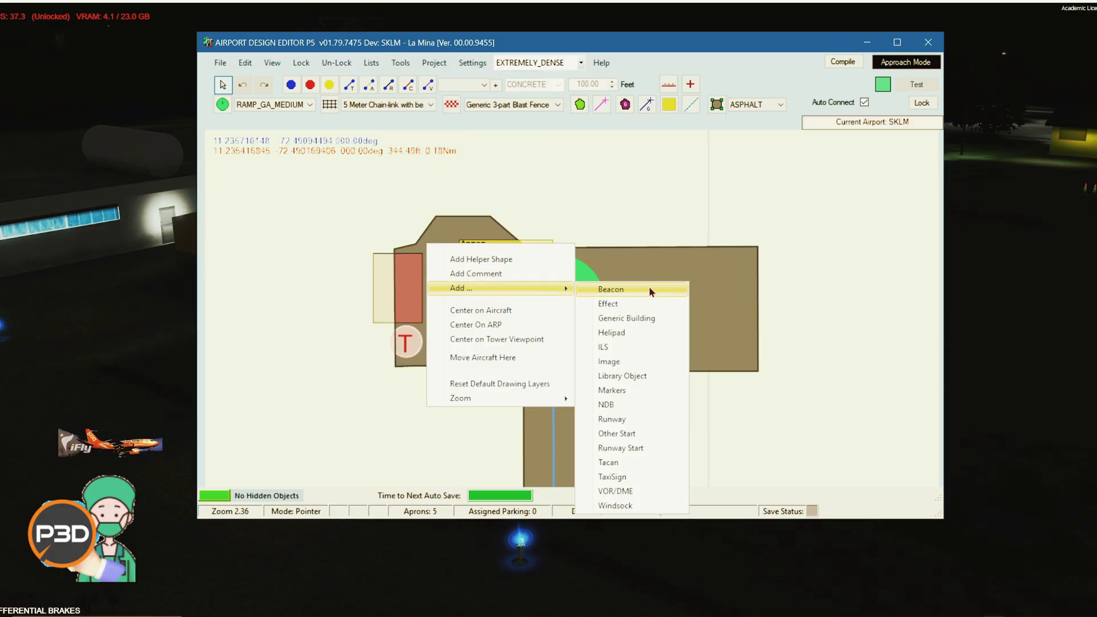
left_click(621, 375)
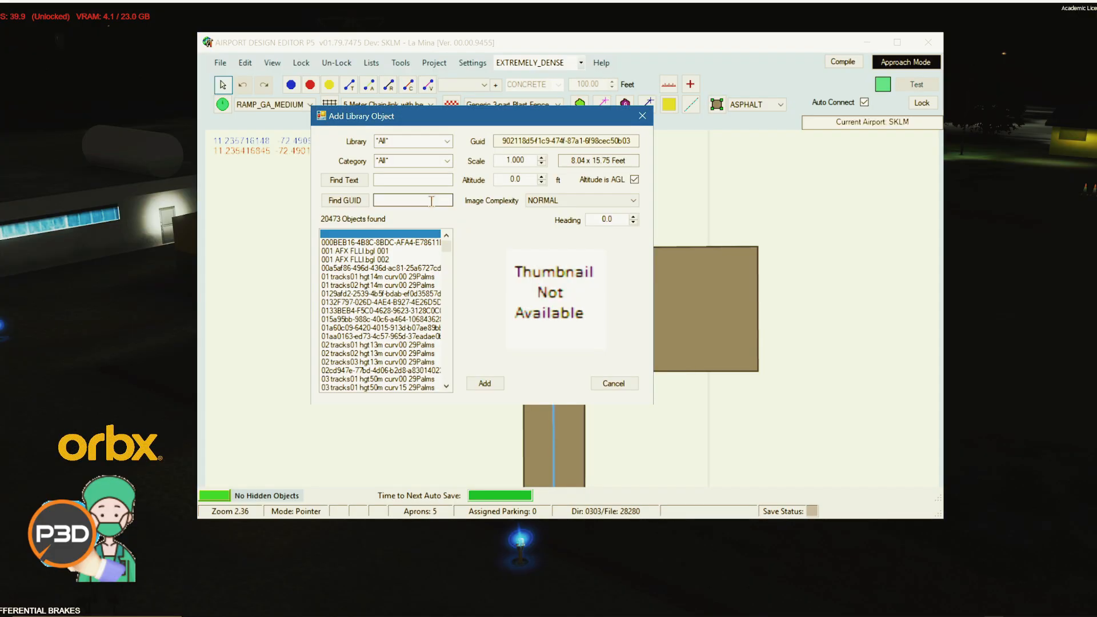
left_click(389, 180)
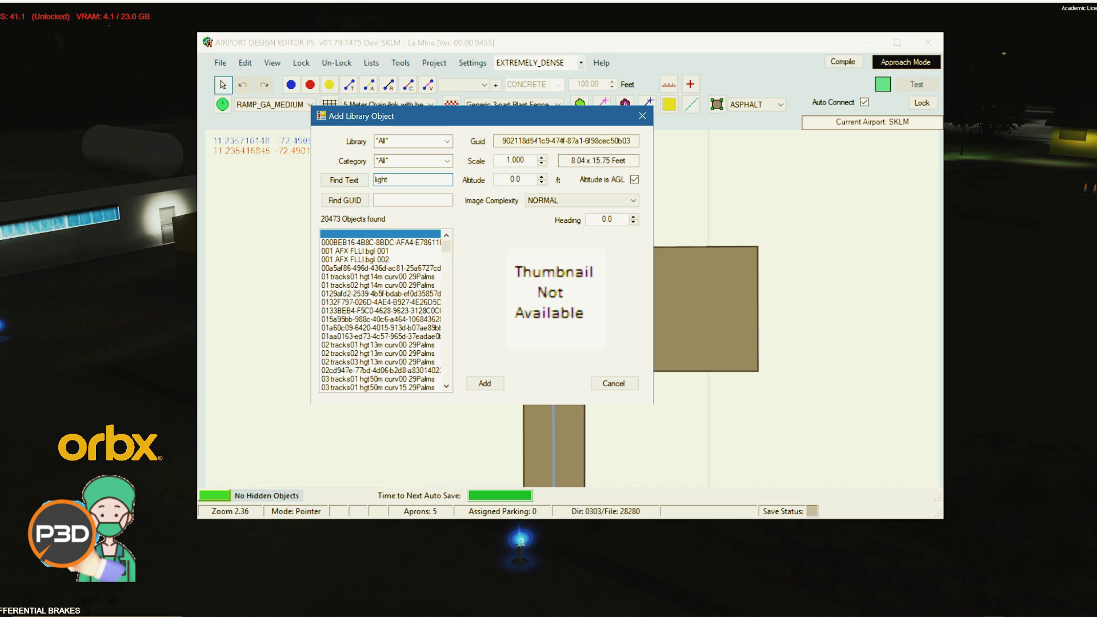
left_click(342, 180)
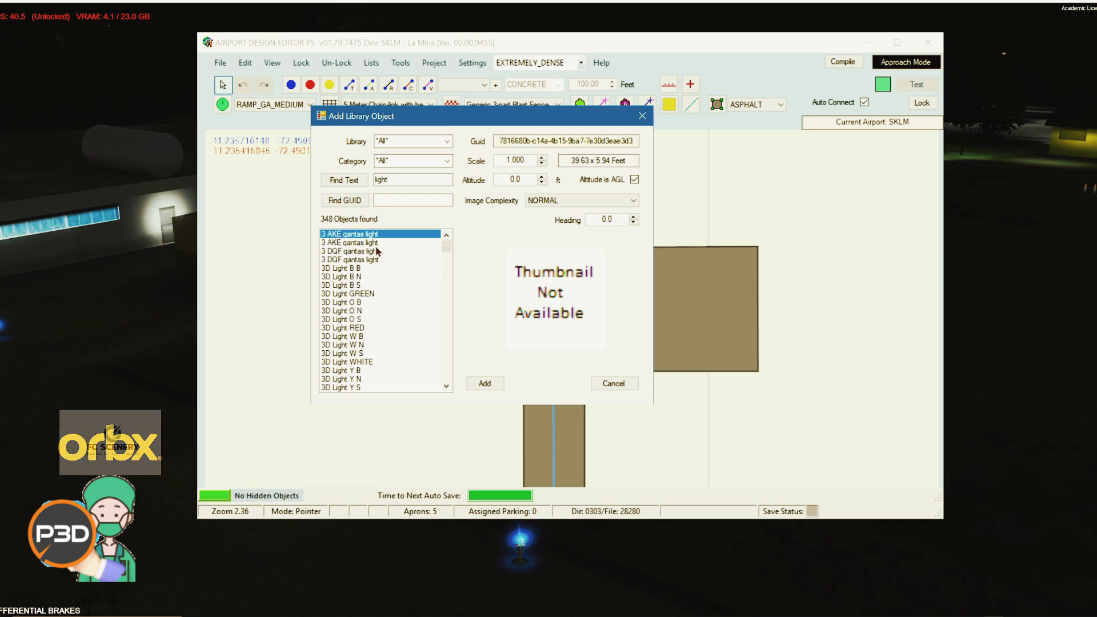
Examine the names of the light objects in the search results, from the 3D lights through the runway lights
scroll(374, 318, "down", 5)
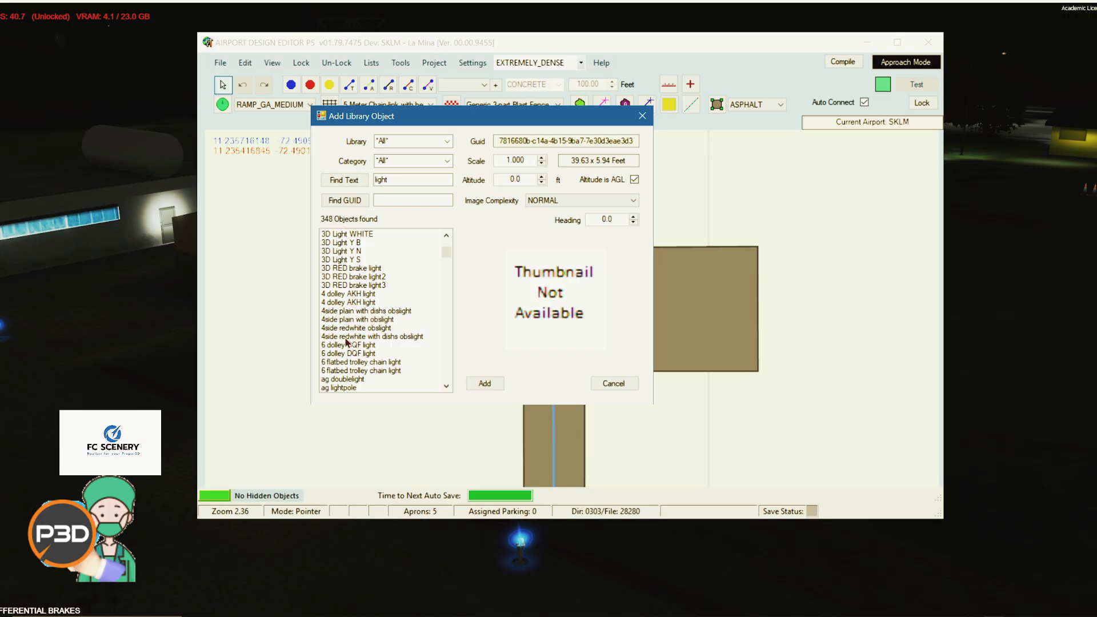
scroll(398, 333, "down", 5)
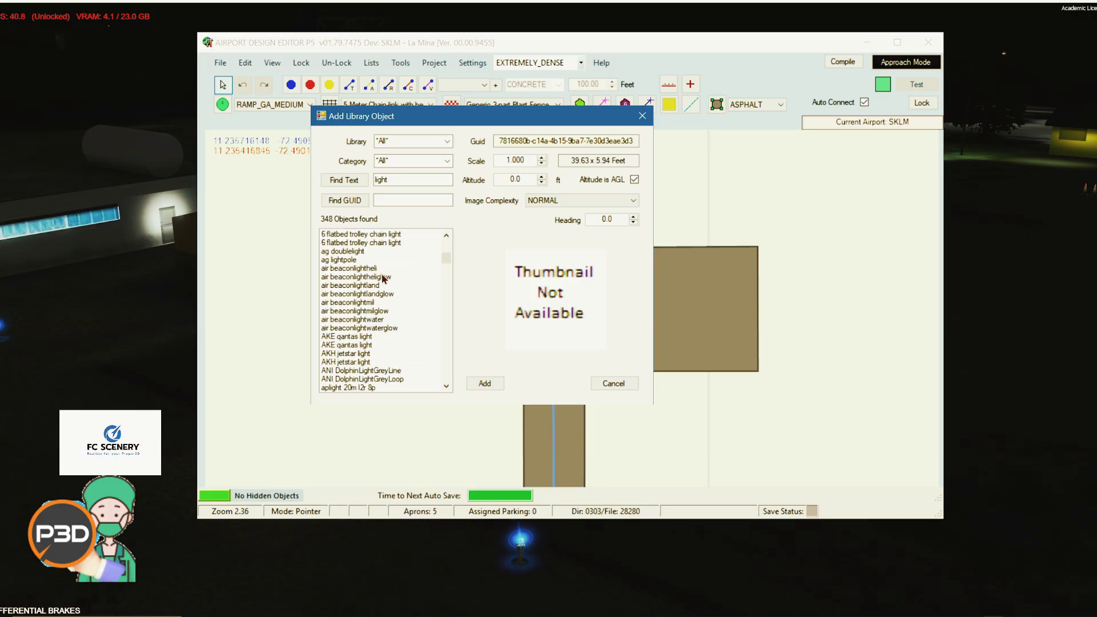
scroll(392, 288, "down", 4)
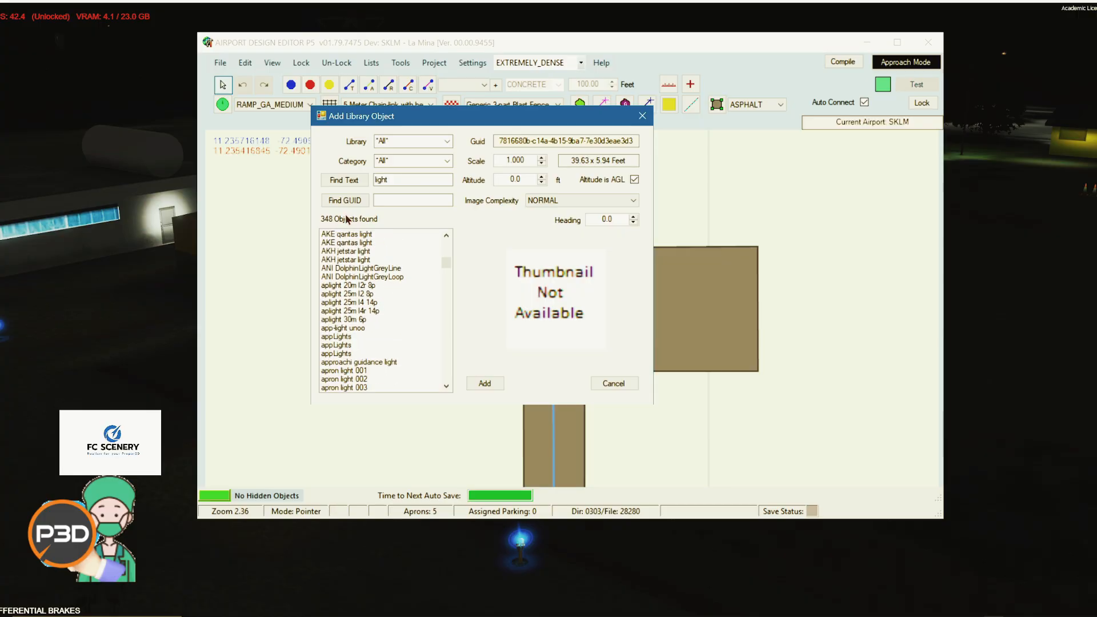
scroll(381, 313, "down", 7)
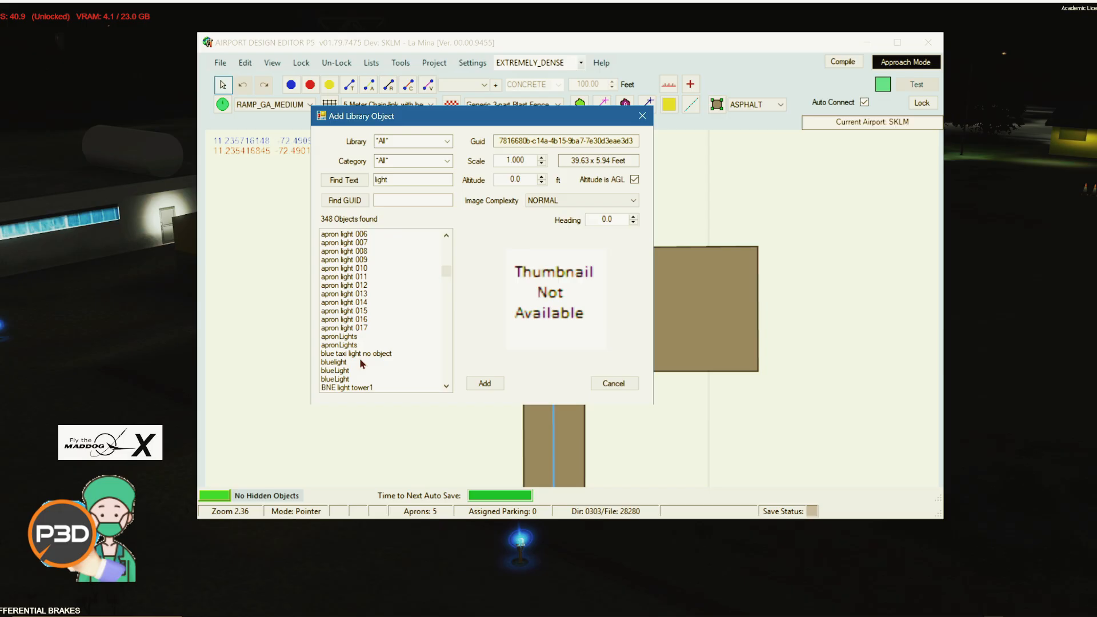
scroll(361, 358, "down", 4)
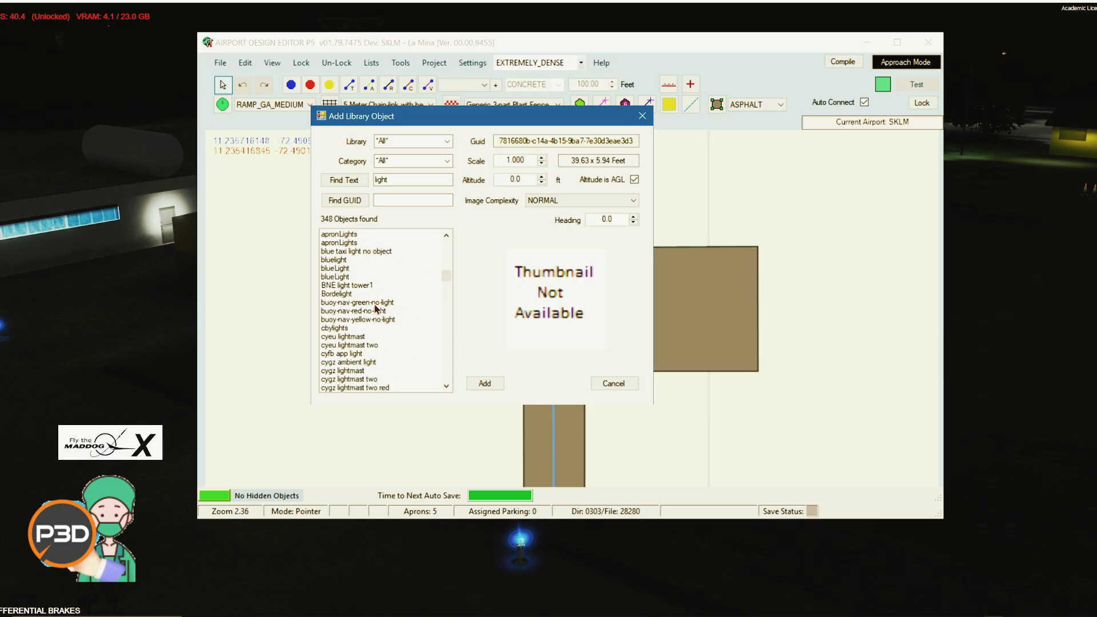
scroll(378, 311, "down", 5)
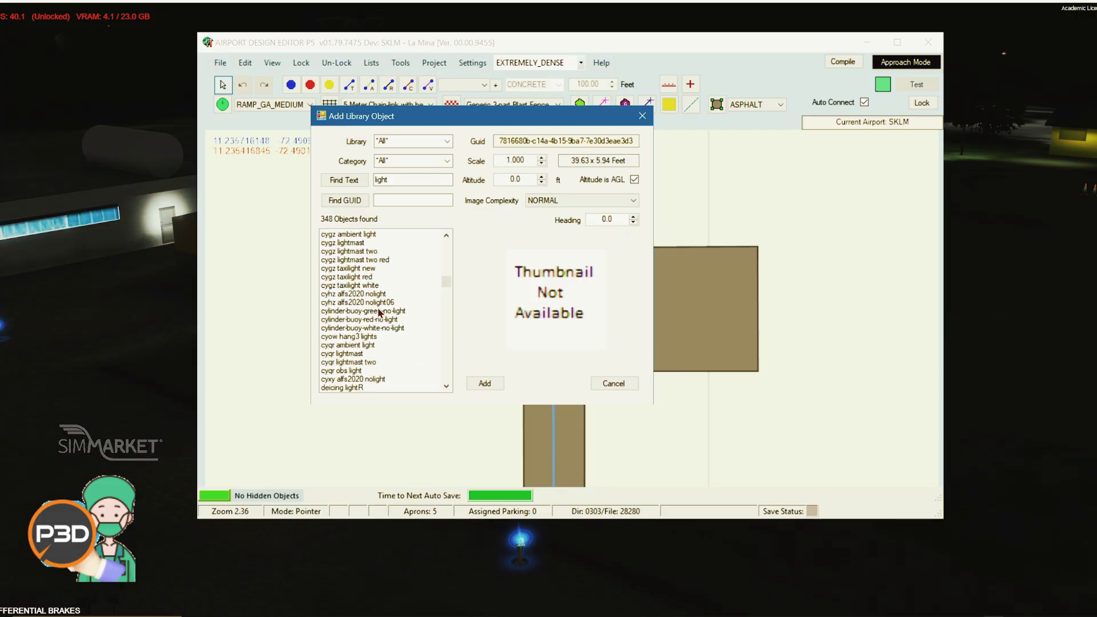
scroll(363, 351, "down", 12)
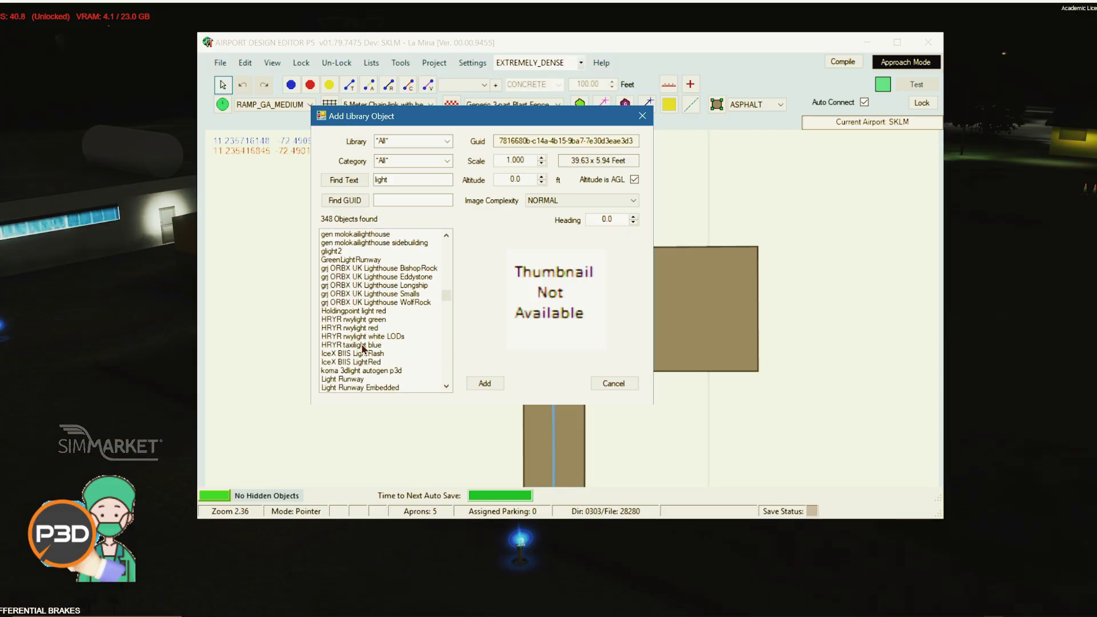
Try filtering the library objects by the Stock category, and return the category to "All"
left_click(447, 161)
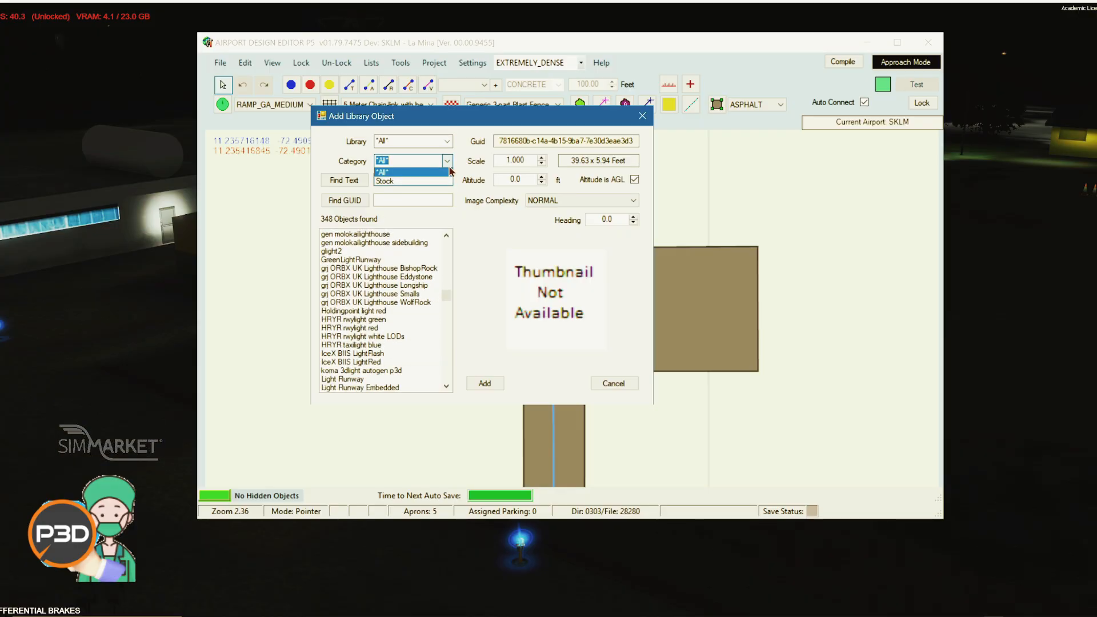
left_click(394, 181)
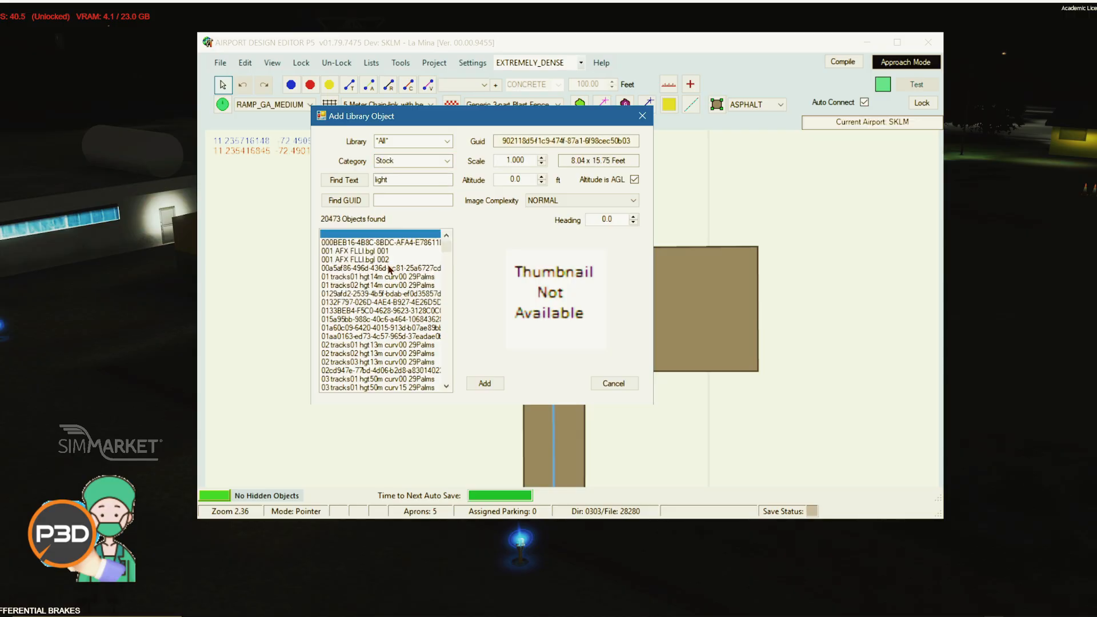
scroll(388, 269, "down", 15)
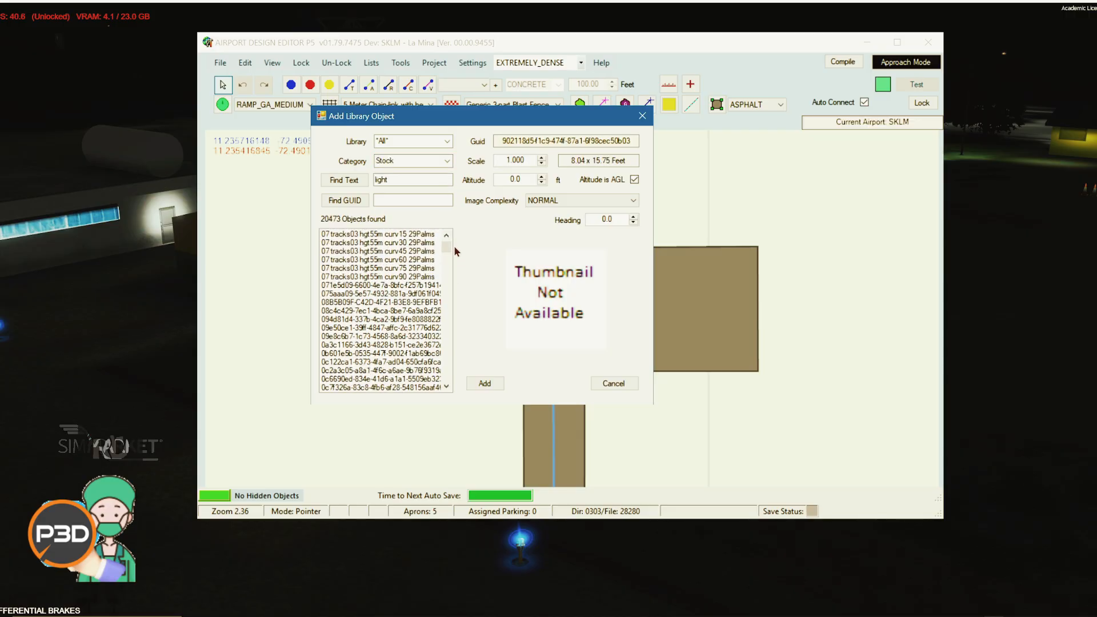
left_click(447, 162)
left_click(443, 179)
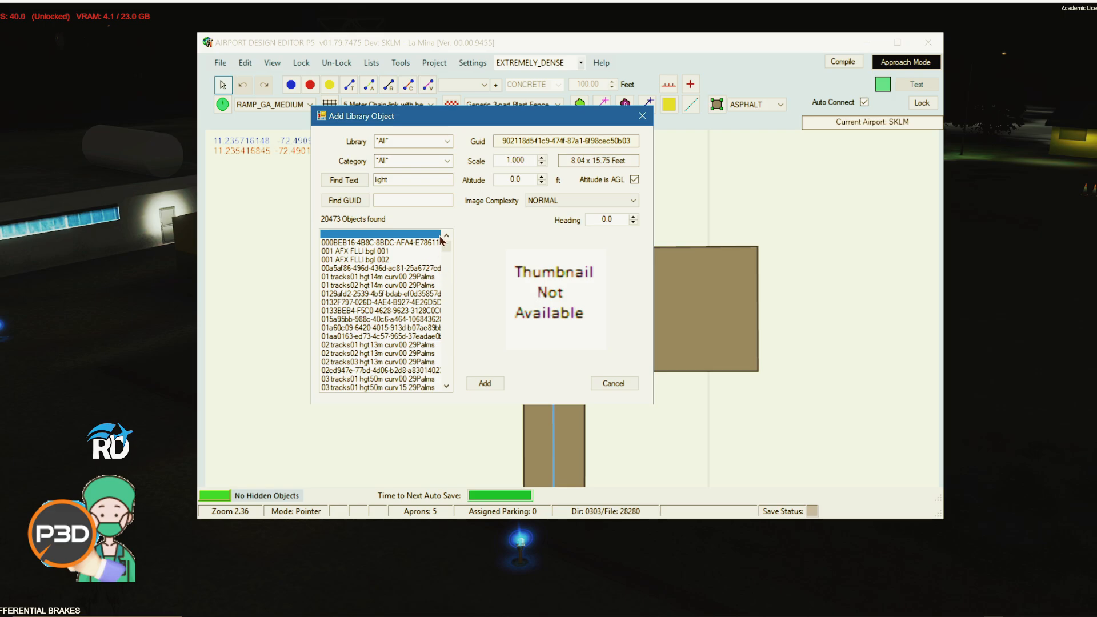
Search again for "light" and examine the results, including aplight 20m l2r 8p, down to the ORBX flag lights
left_click(343, 180)
scroll(402, 347, "down", 1)
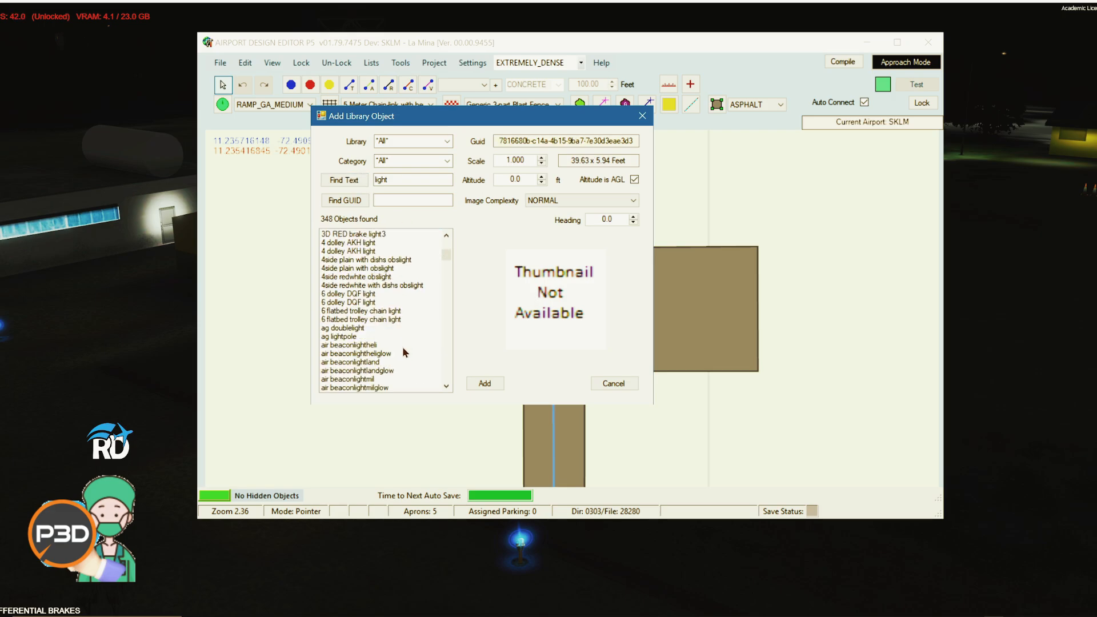
scroll(402, 347, "down", 7)
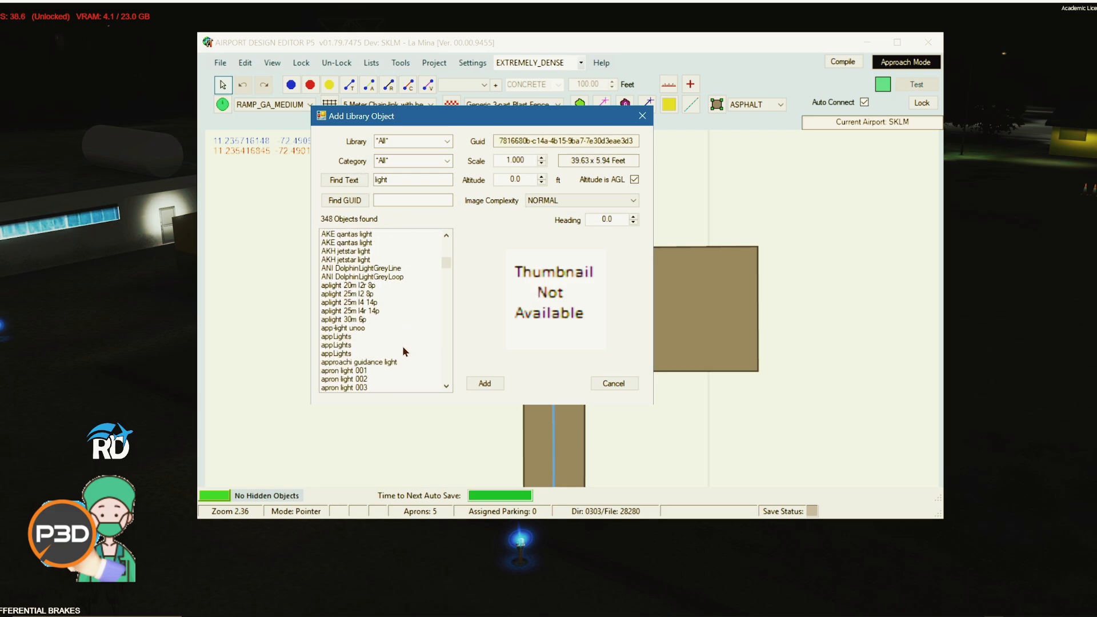
left_click(348, 286)
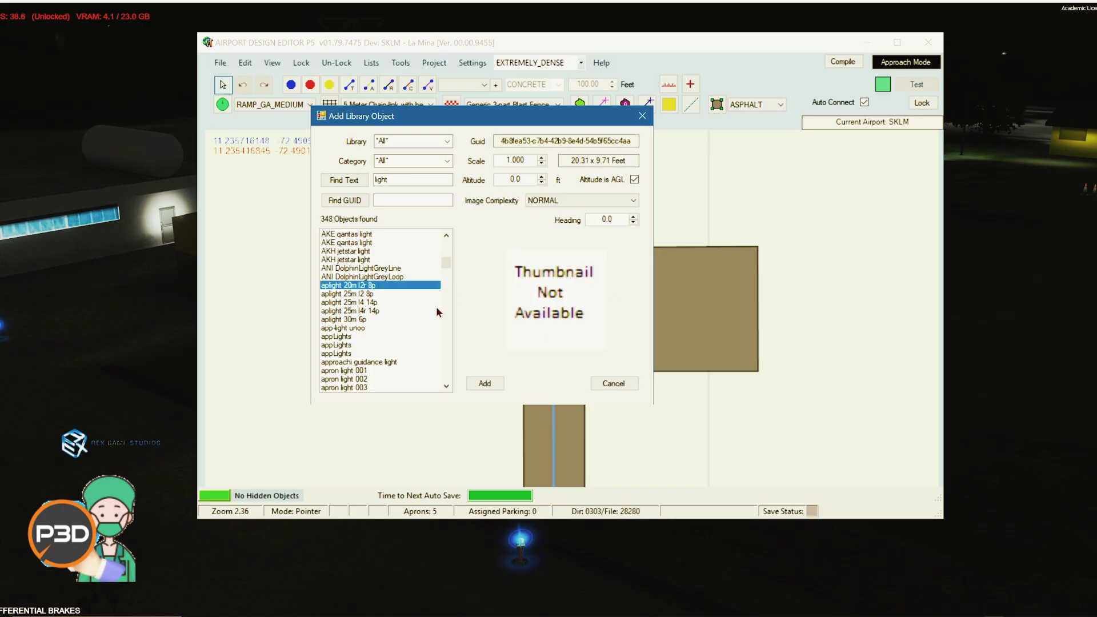
scroll(396, 347, "down", 10)
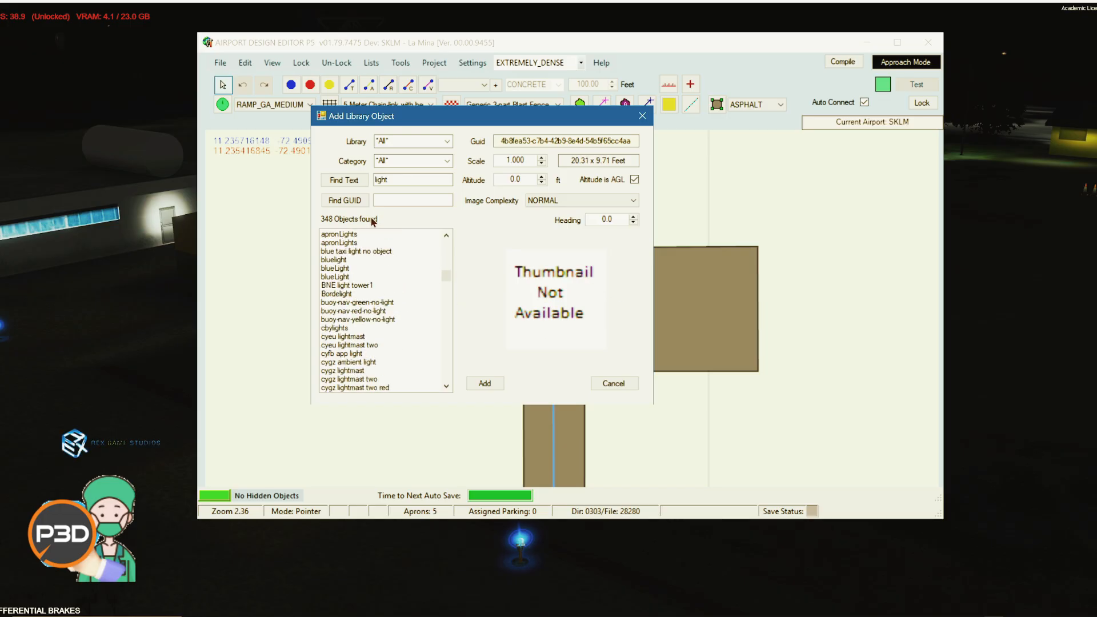
scroll(398, 345, "down", 12)
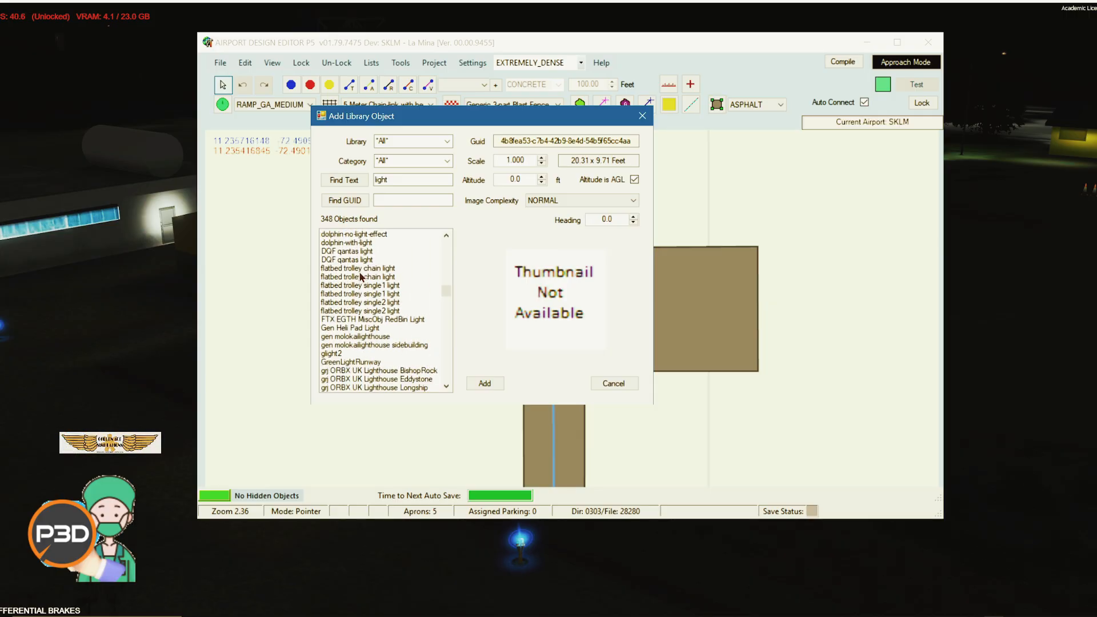
scroll(409, 337, "down", 6)
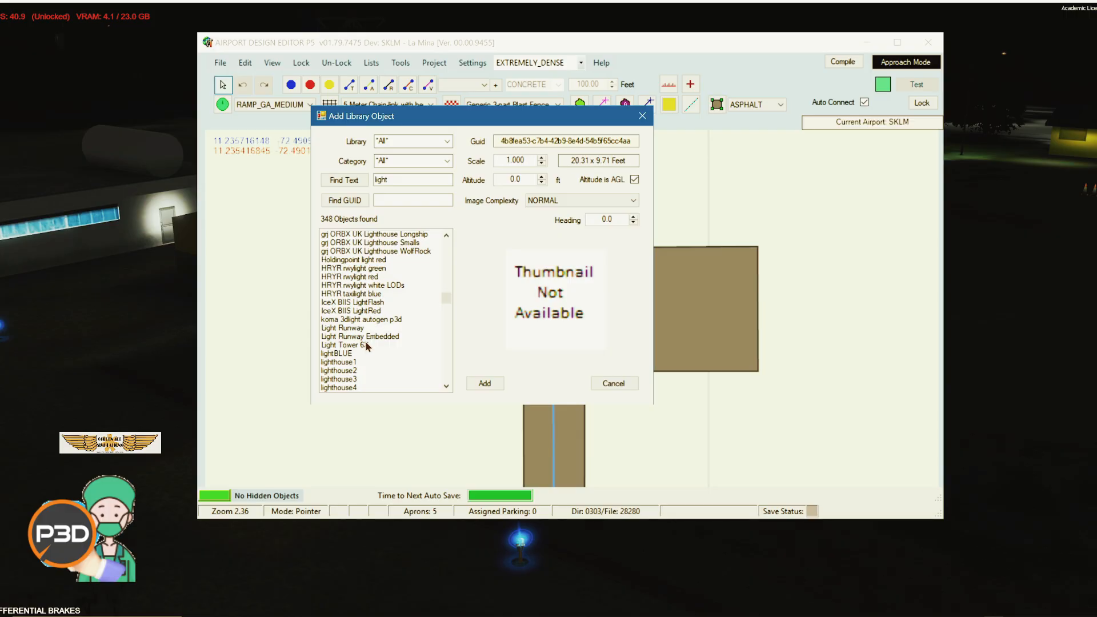
scroll(367, 346, "down", 6)
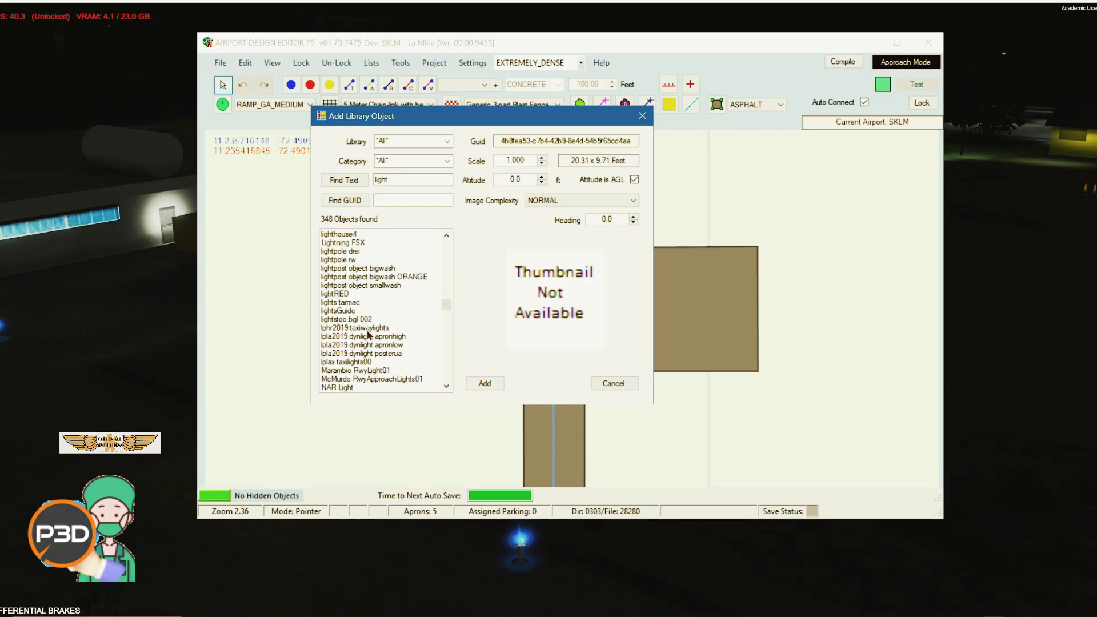
scroll(393, 329, "down", 6)
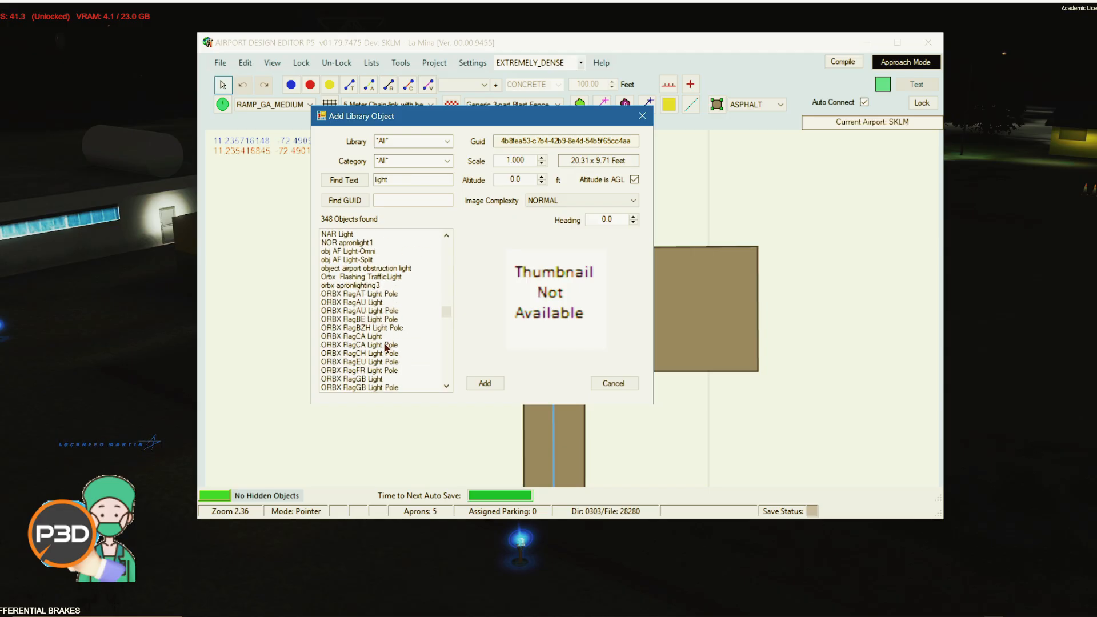
scroll(386, 345, "down", 2)
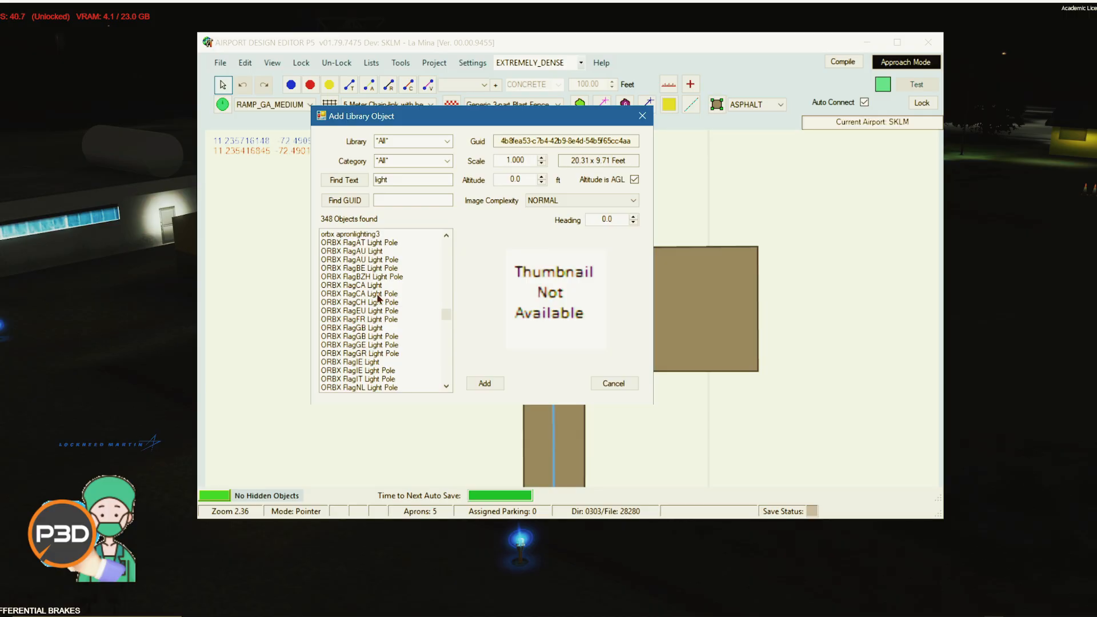
scroll(377, 297, "down", 3)
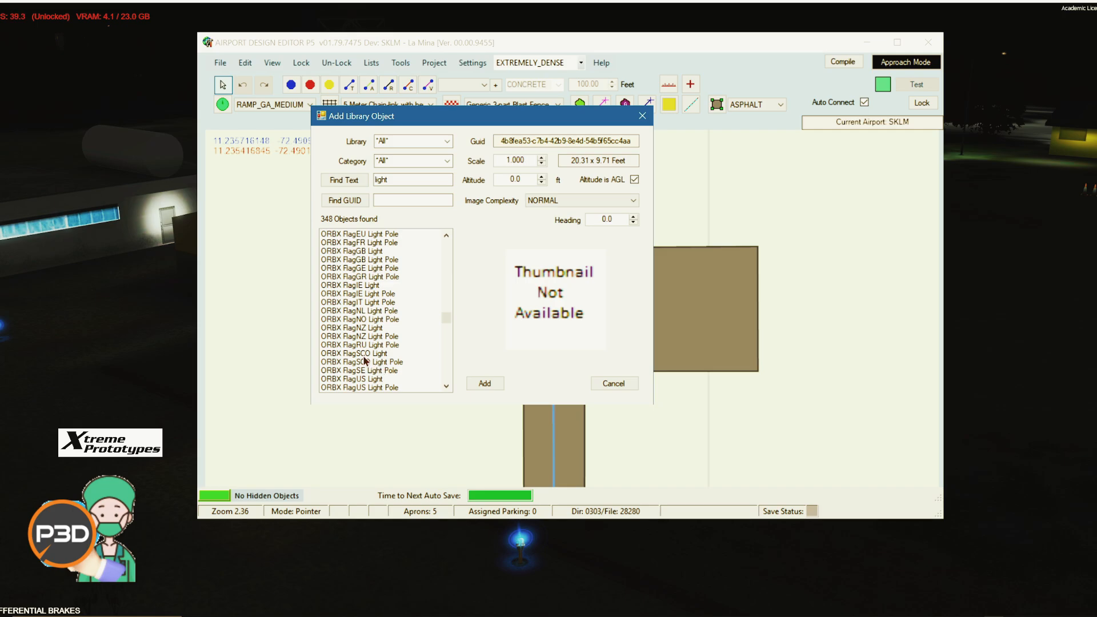
Inspect ORBX FlagSCO Light and ORBX FlagUS Light Pole, and review the neighbouring ORBX flag light entries
left_click(365, 354)
scroll(386, 355, "down", 3)
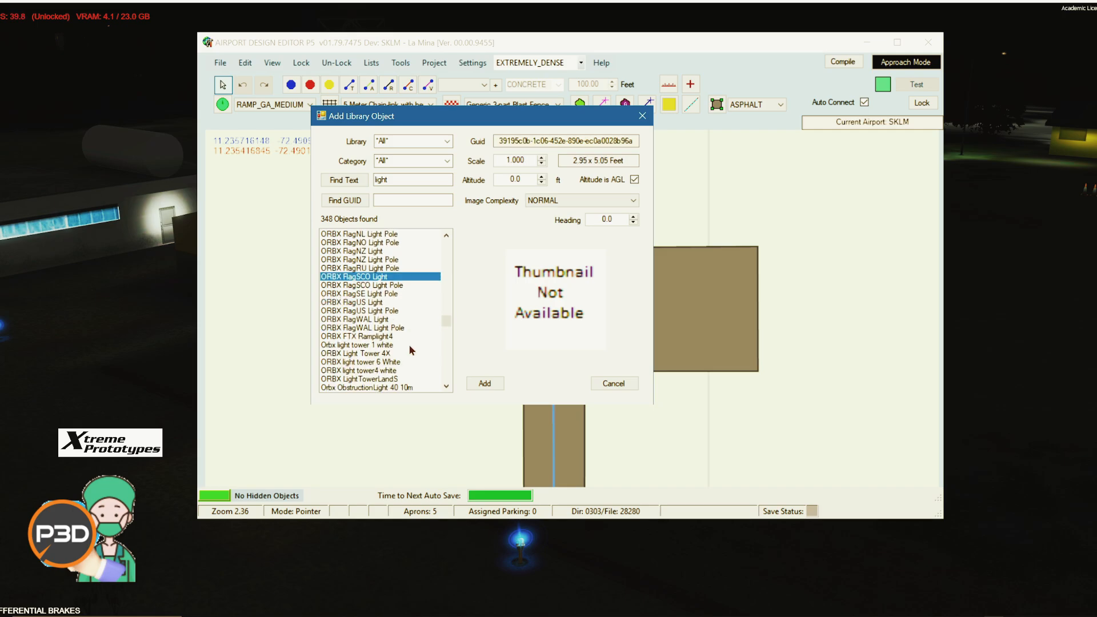
left_click(375, 312)
scroll(376, 314, "up", 3)
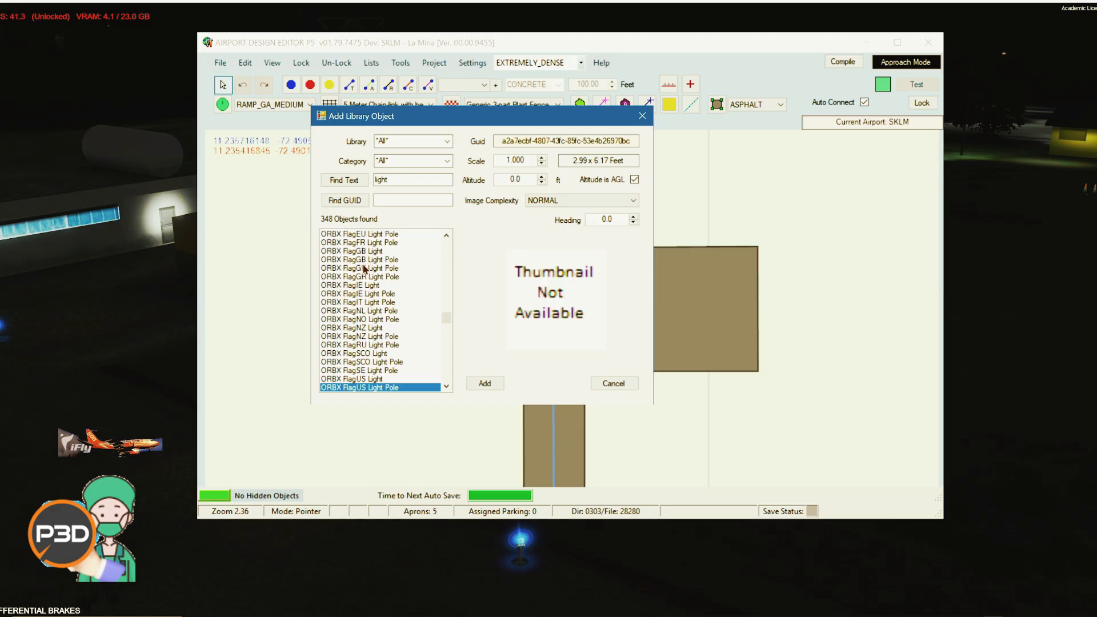
scroll(364, 274, "up", 2)
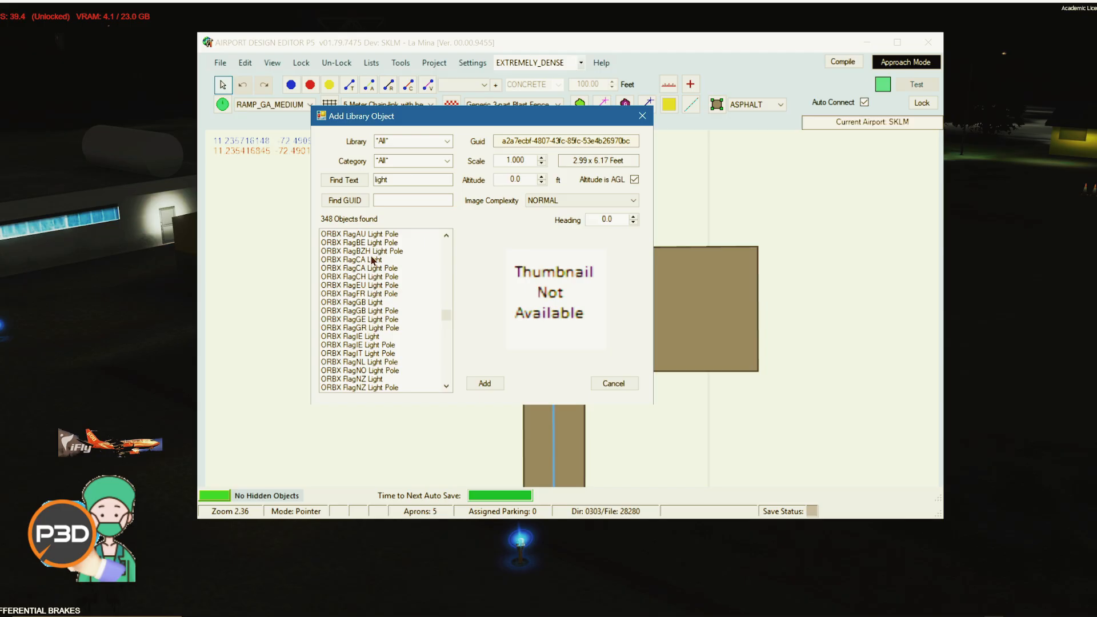
scroll(377, 294, "up", 1)
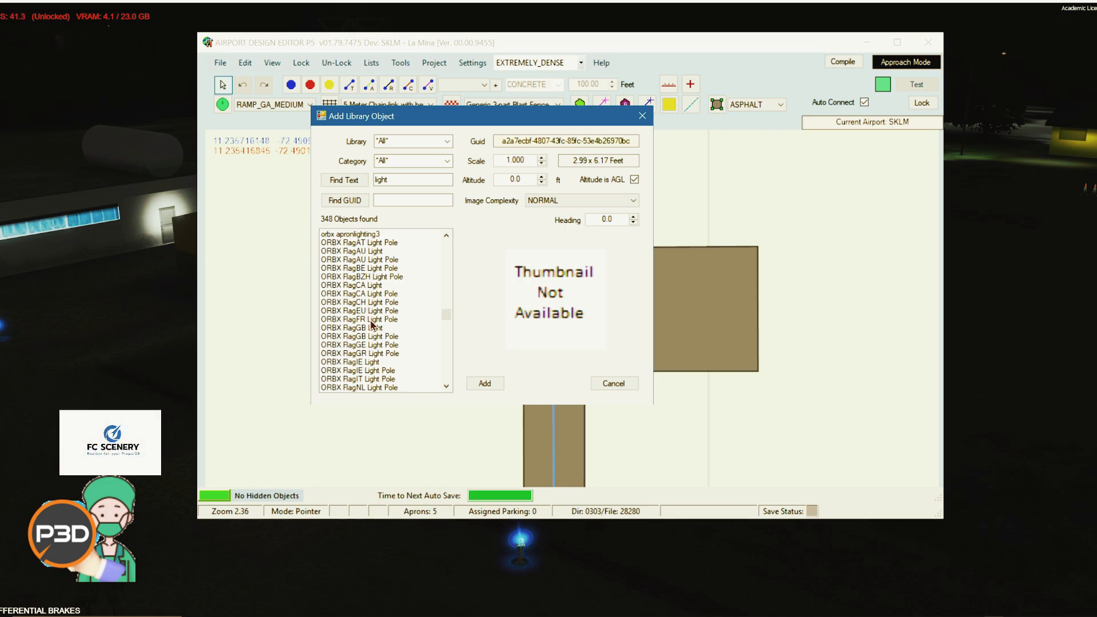
Add the ORBX FlagUS Light Pole library object to the apron, near its notched corner beside the rectangular building
scroll(372, 324, "down", 4)
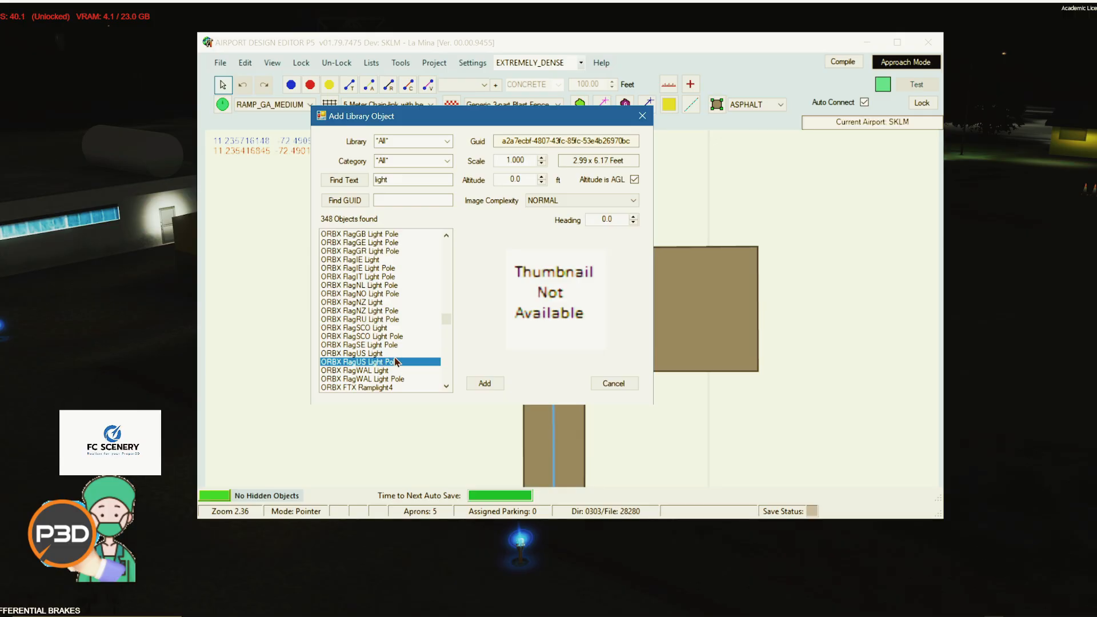
left_click(484, 383)
scroll(430, 245, "up", 1)
scroll(429, 246, "up", 8)
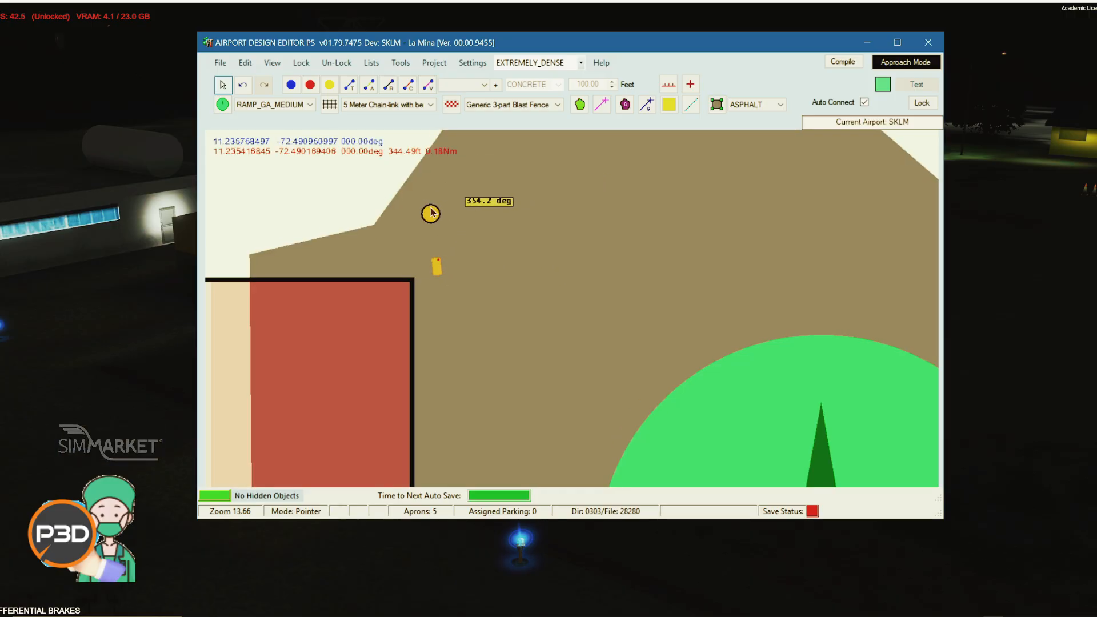
Rotate the flag light pole to a heading of about 125 degrees and move it closer to the apron's notched edge
left_click(442, 272)
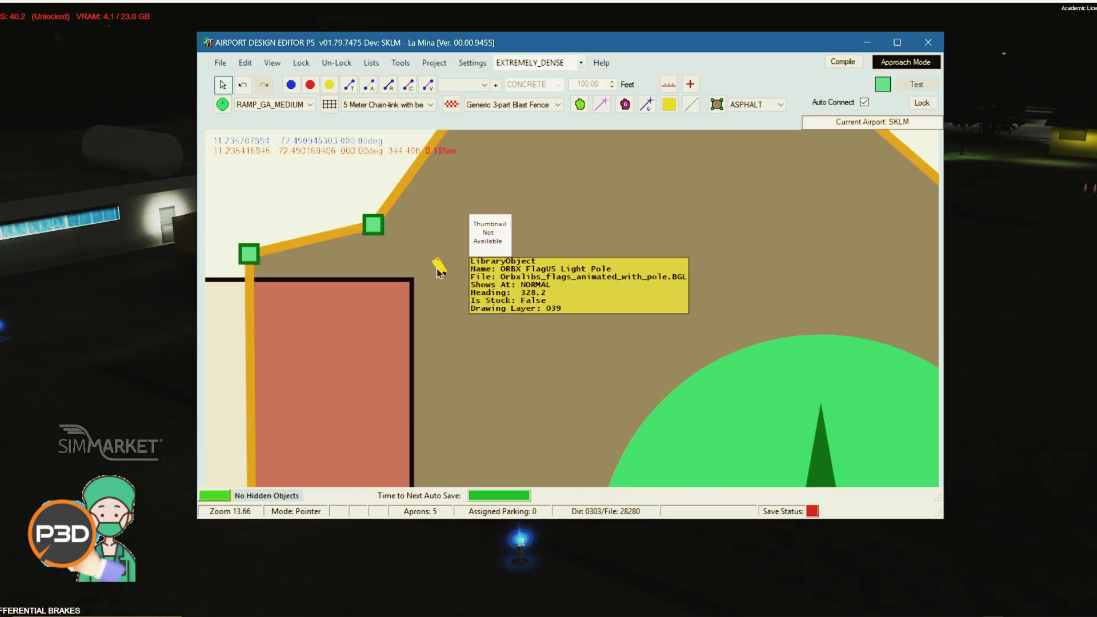
left_click(440, 269)
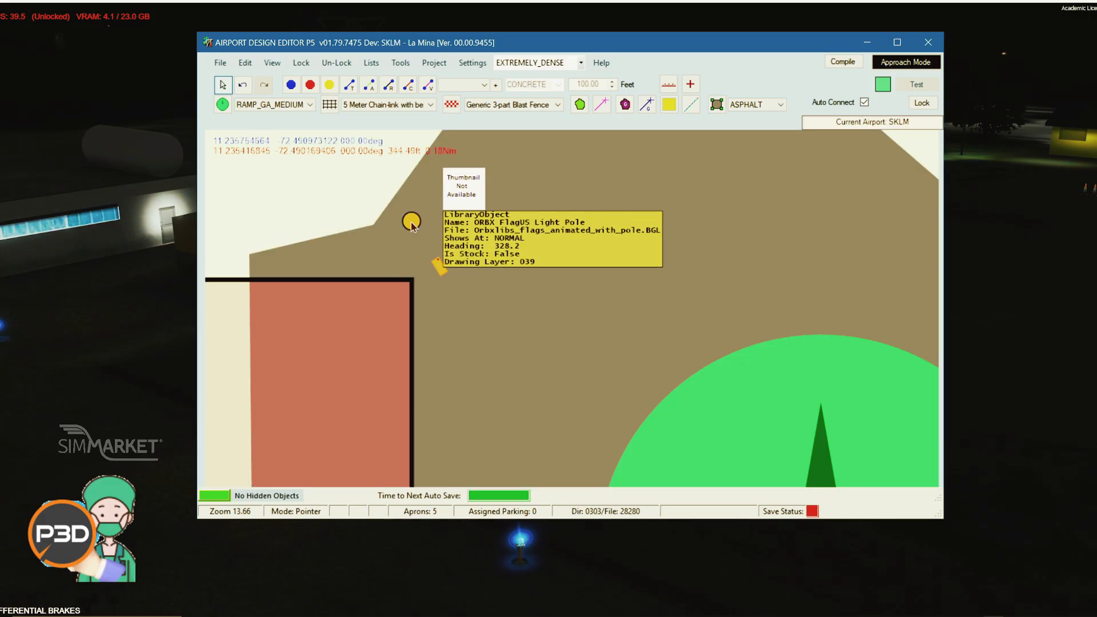
left_click_drag(411, 224, 506, 303)
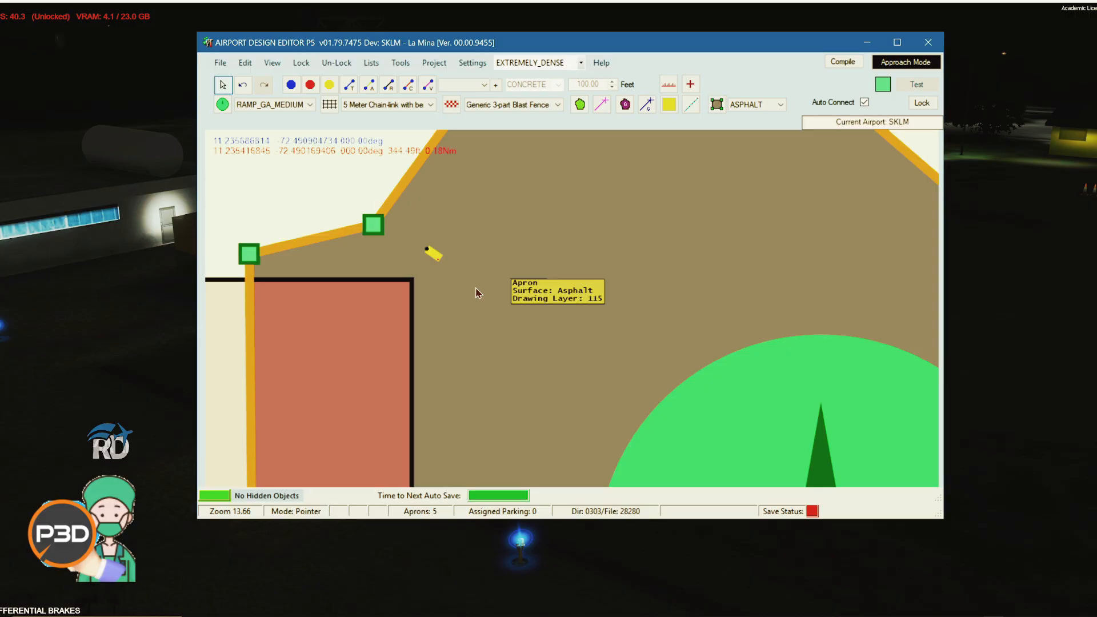
left_click_drag(429, 253, 419, 220)
left_click(463, 253)
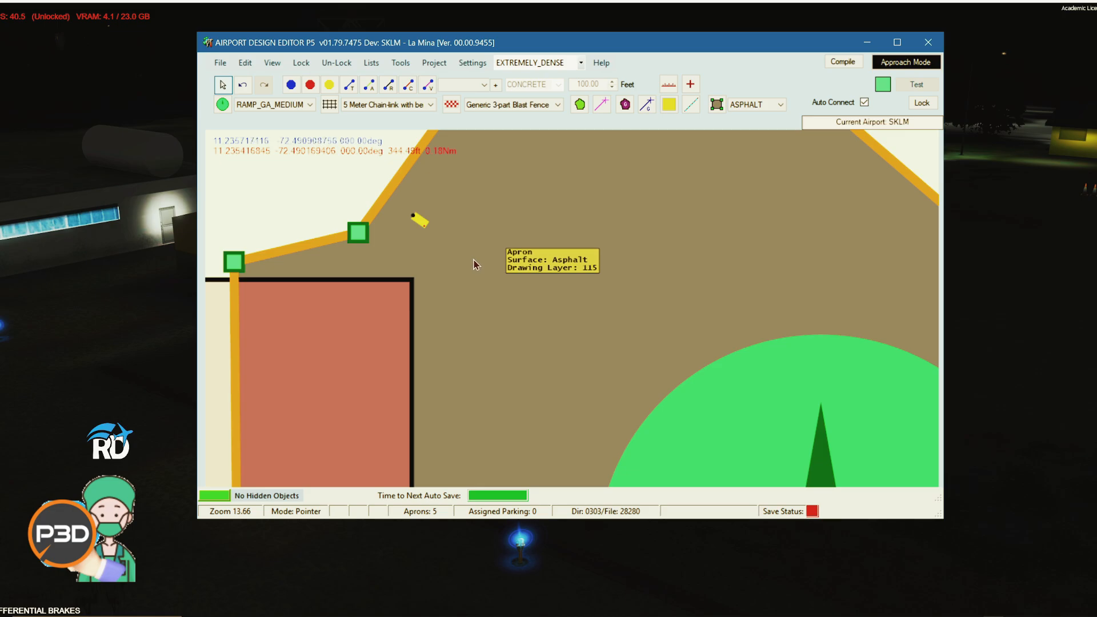
scroll(473, 264, "down", 3)
scroll(473, 264, "down", 3)
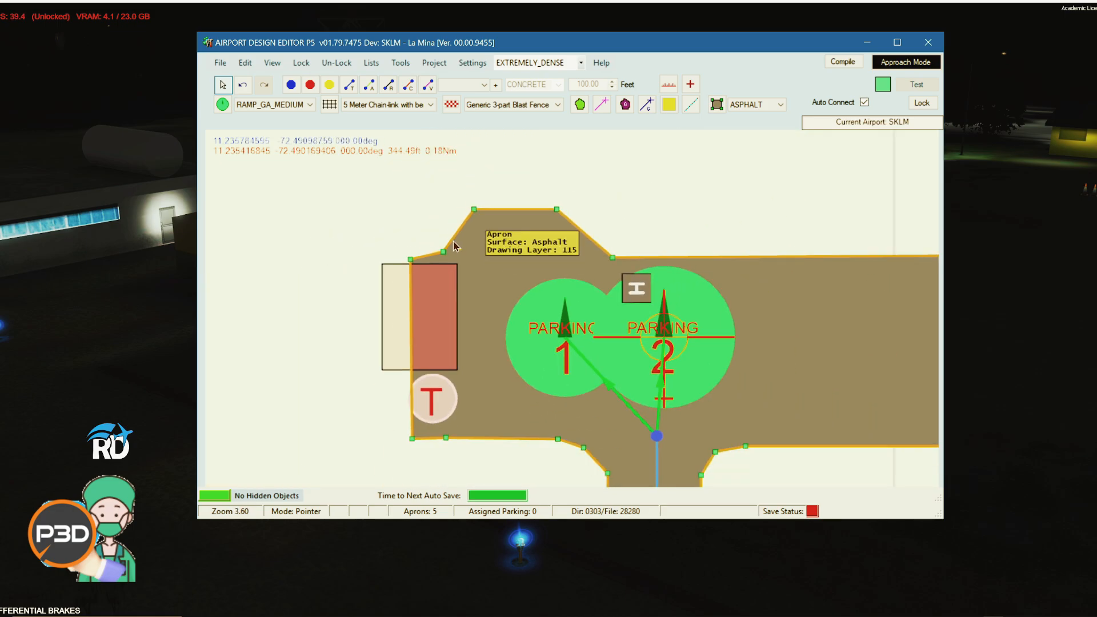
scroll(454, 247, "up", 3)
scroll(457, 250, "up", 2)
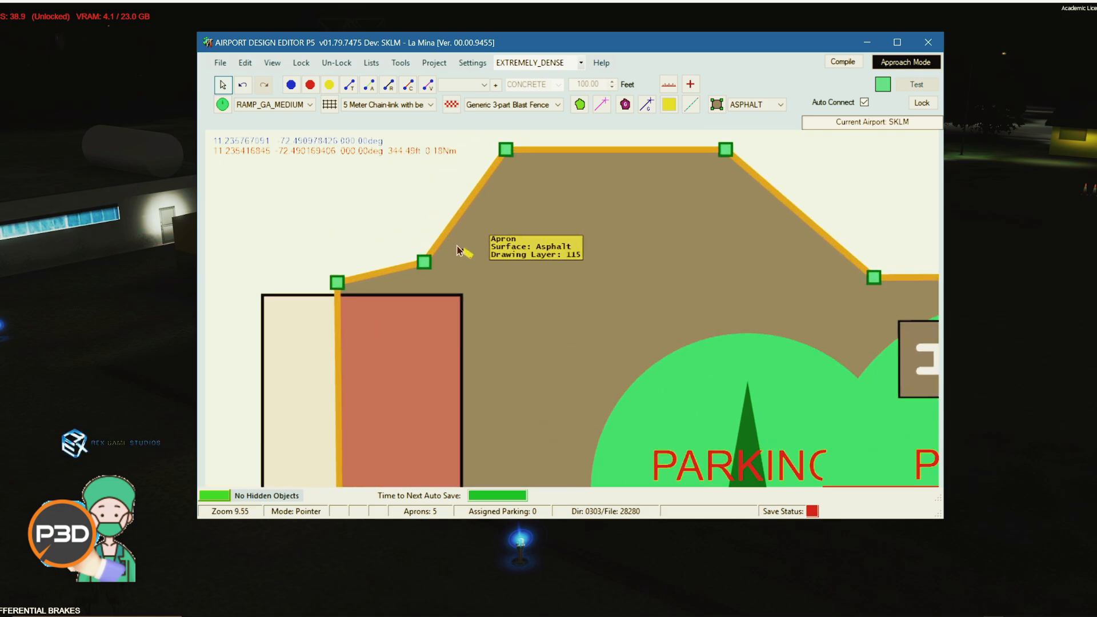
left_click(271, 63)
left_click(263, 81)
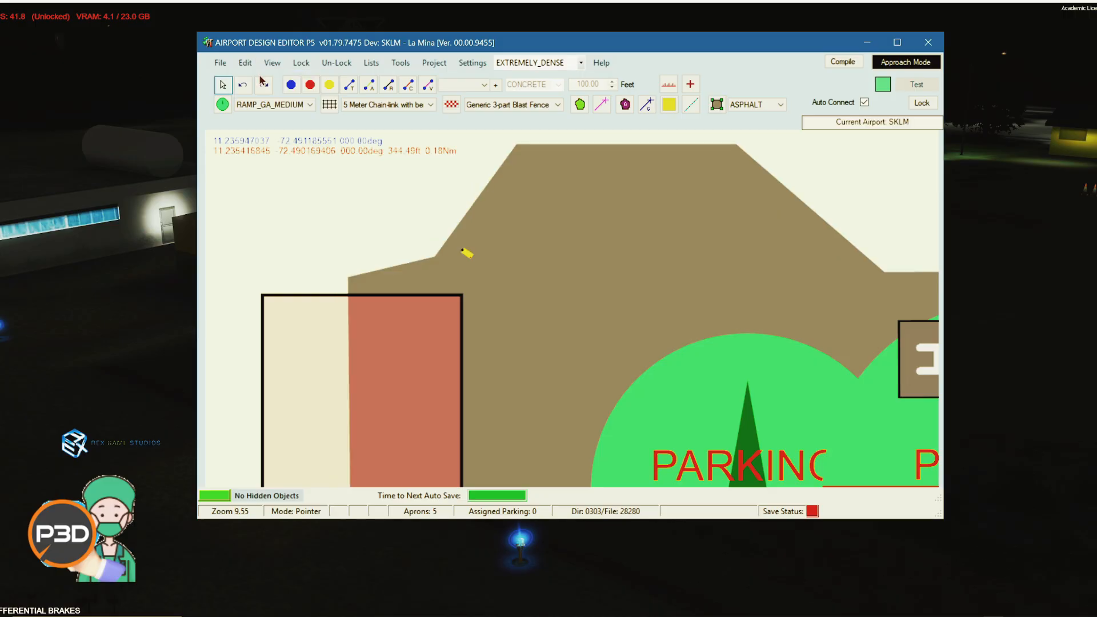
scroll(474, 257, "up", 2)
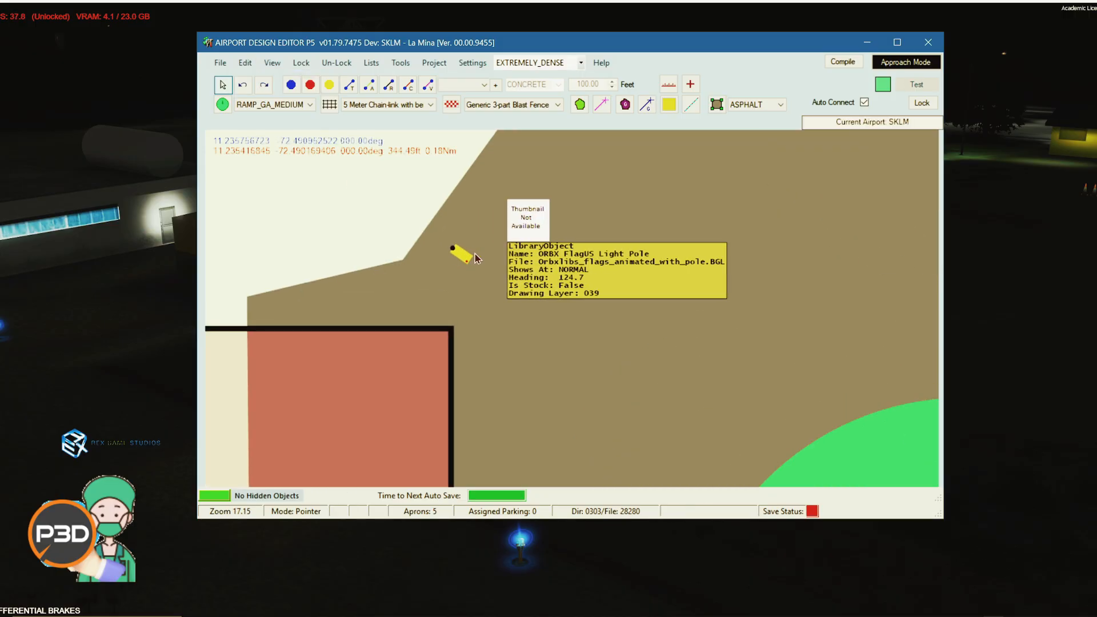
left_click(462, 254)
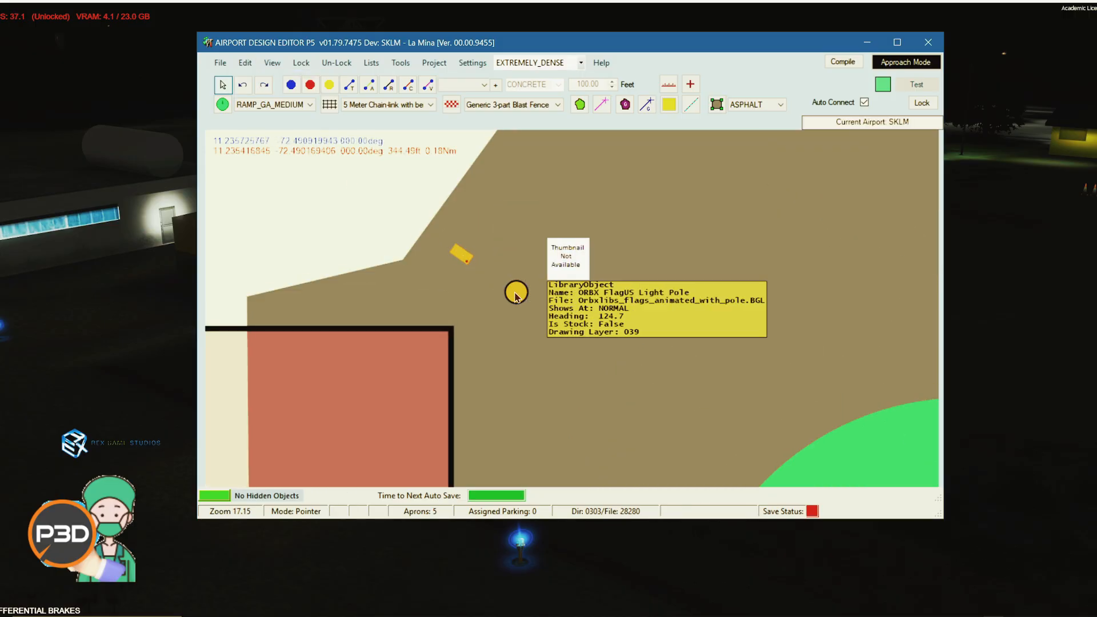
left_click_drag(514, 294, 506, 299)
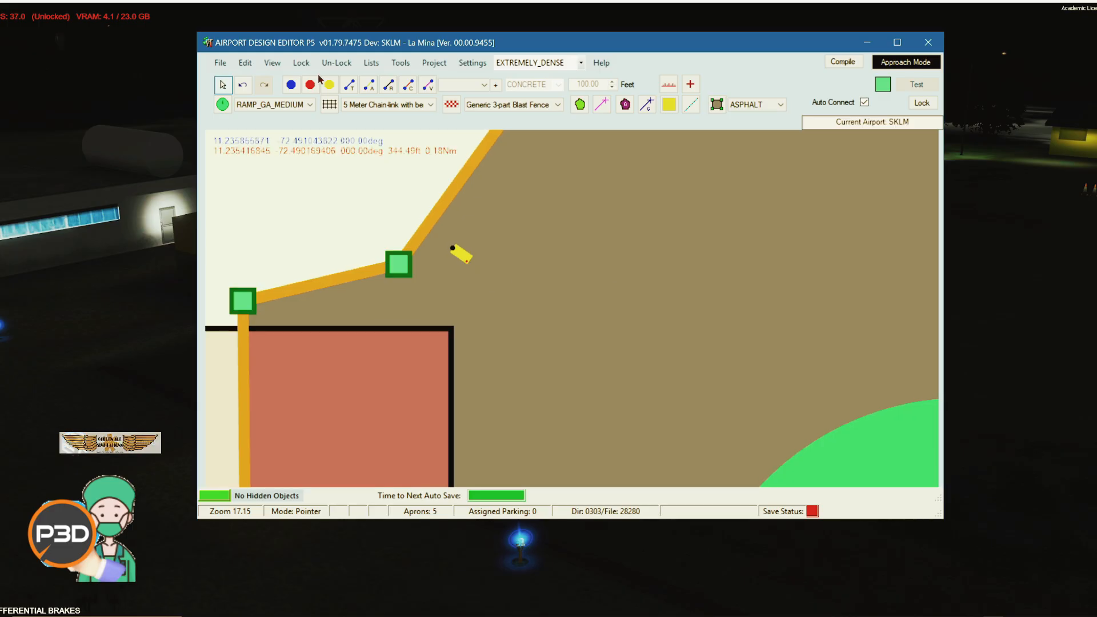
left_click(257, 63)
left_click(264, 79)
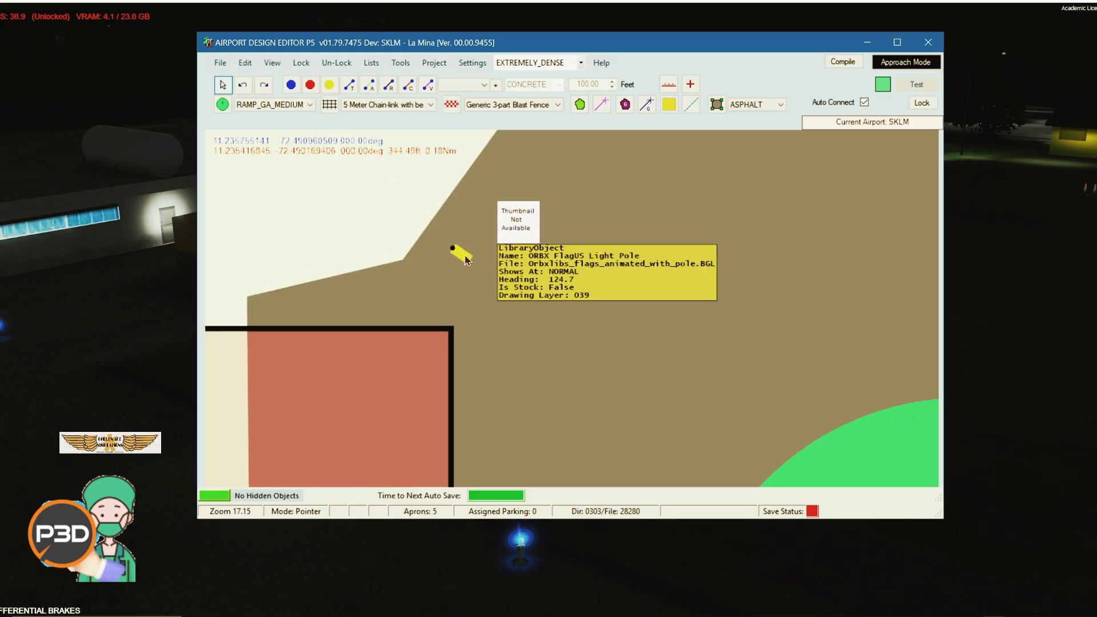
Rotate the flag light pole to a heading of about 127 degrees and set its image complexity to EXTREMELY_DENSE
left_click(465, 255)
left_click_drag(519, 292, 524, 308)
mouse_move(459, 253)
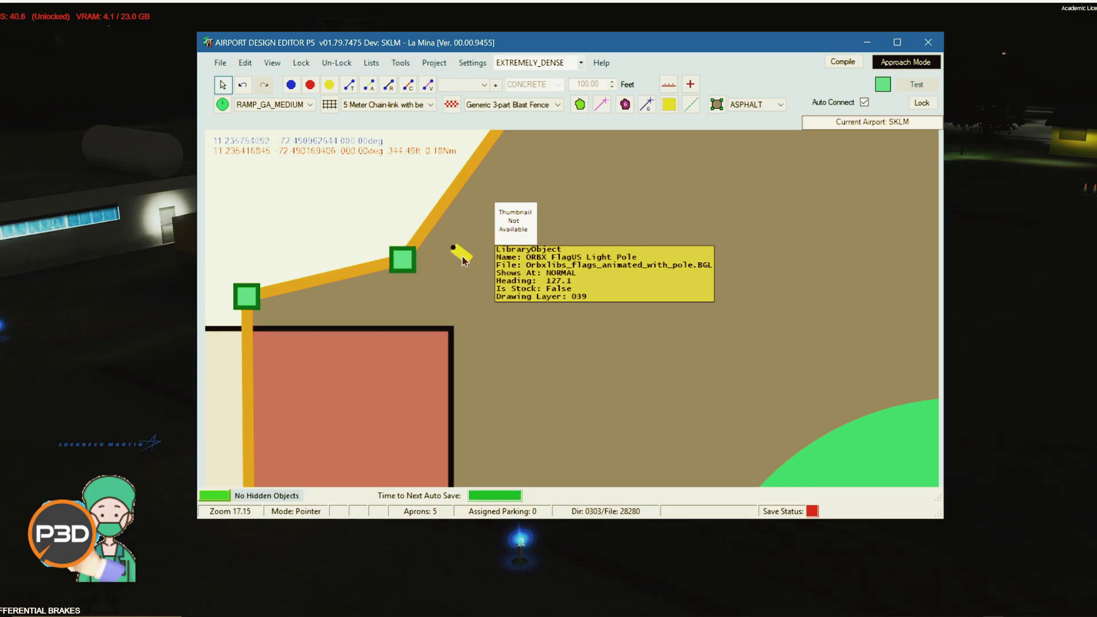
double_click(460, 254)
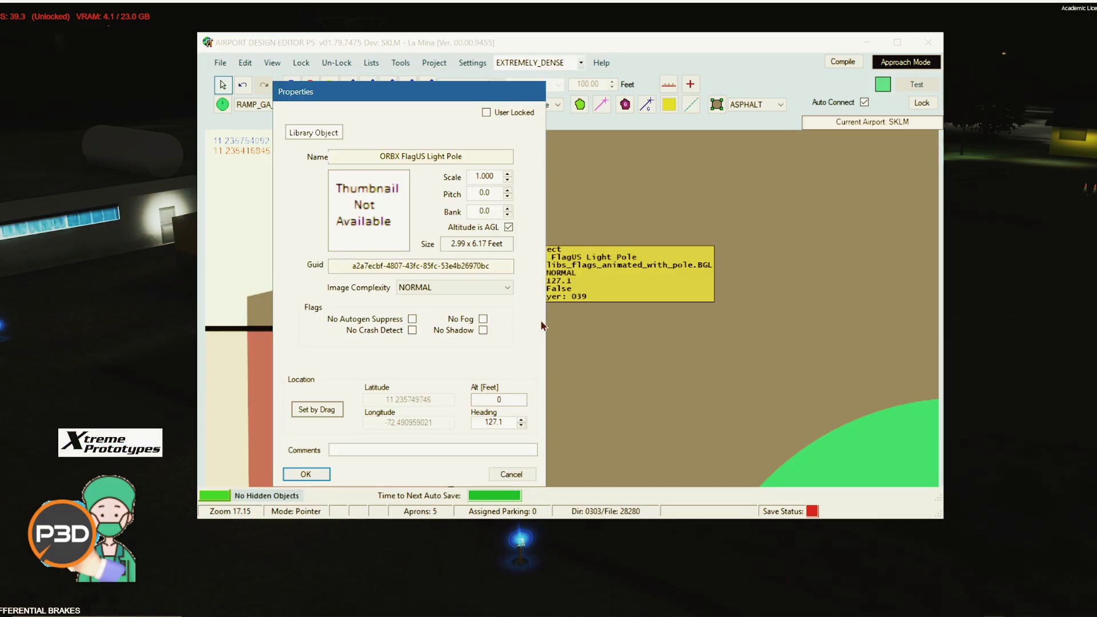
left_click(438, 266)
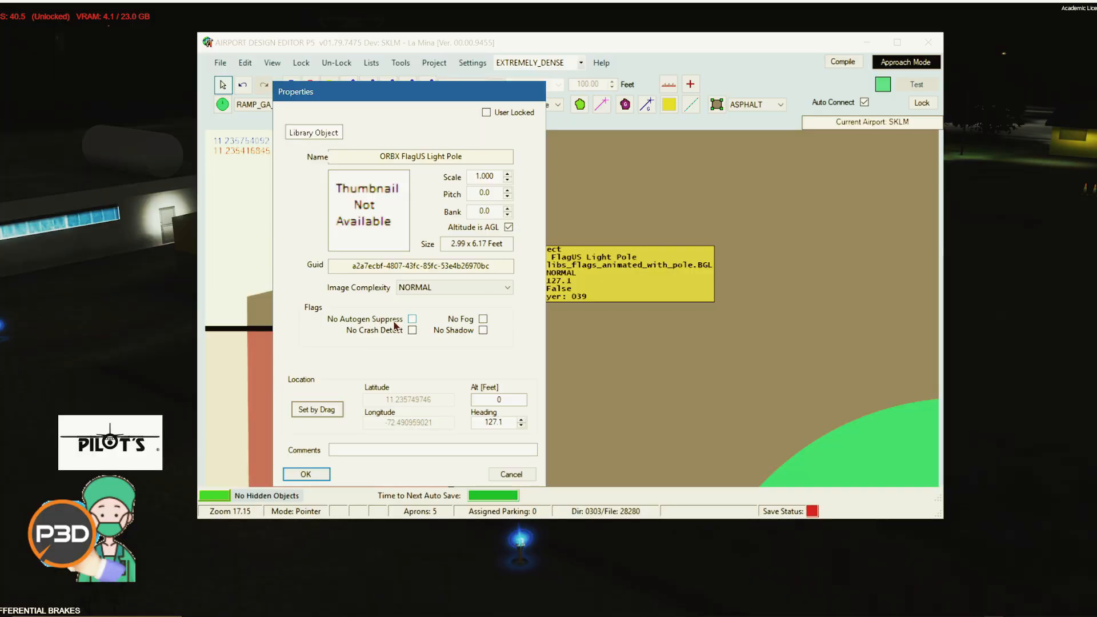
left_click(441, 288)
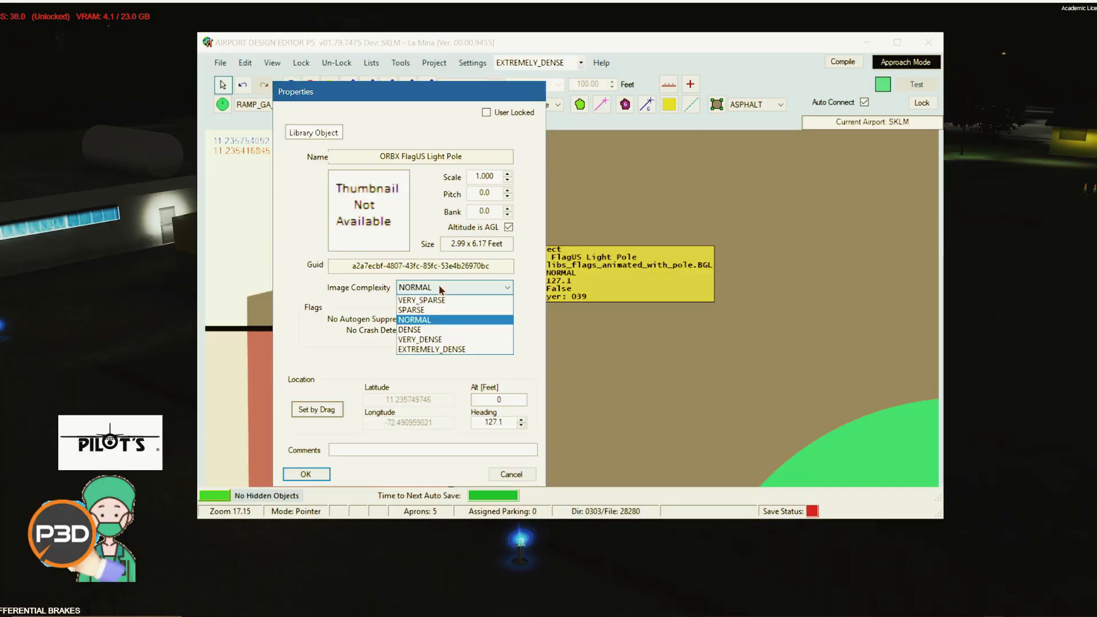
left_click(430, 350)
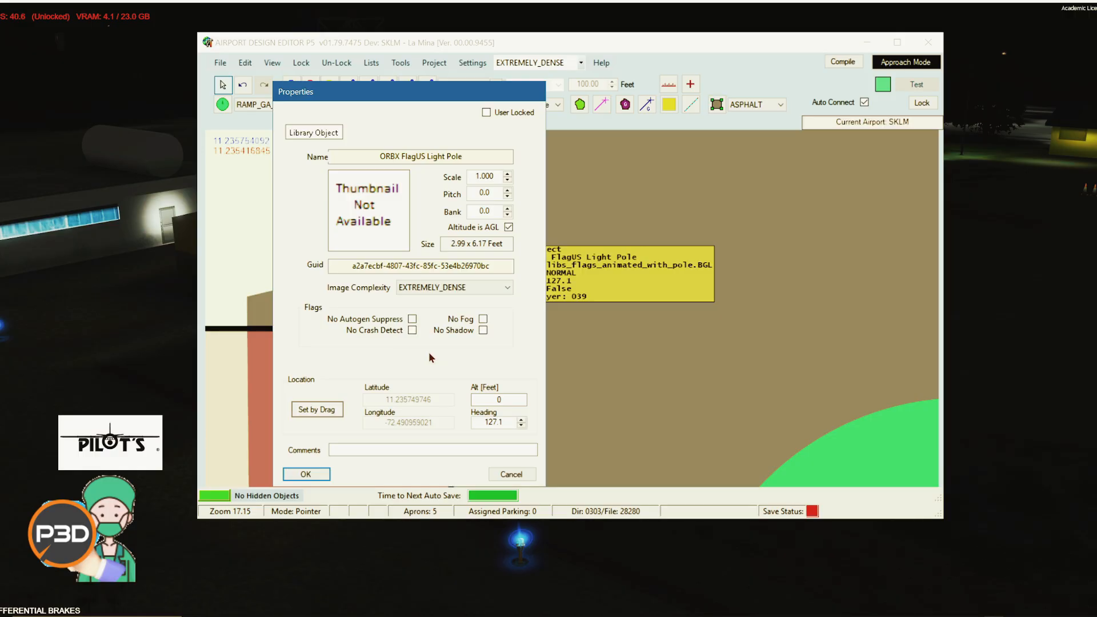
left_click(461, 289)
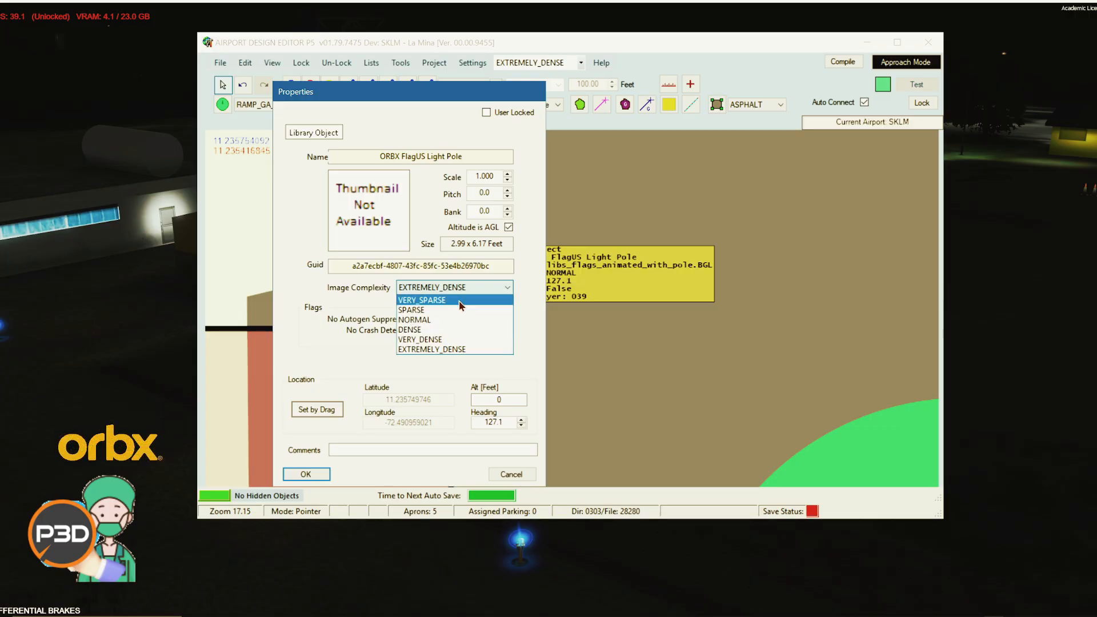
left_click(461, 287)
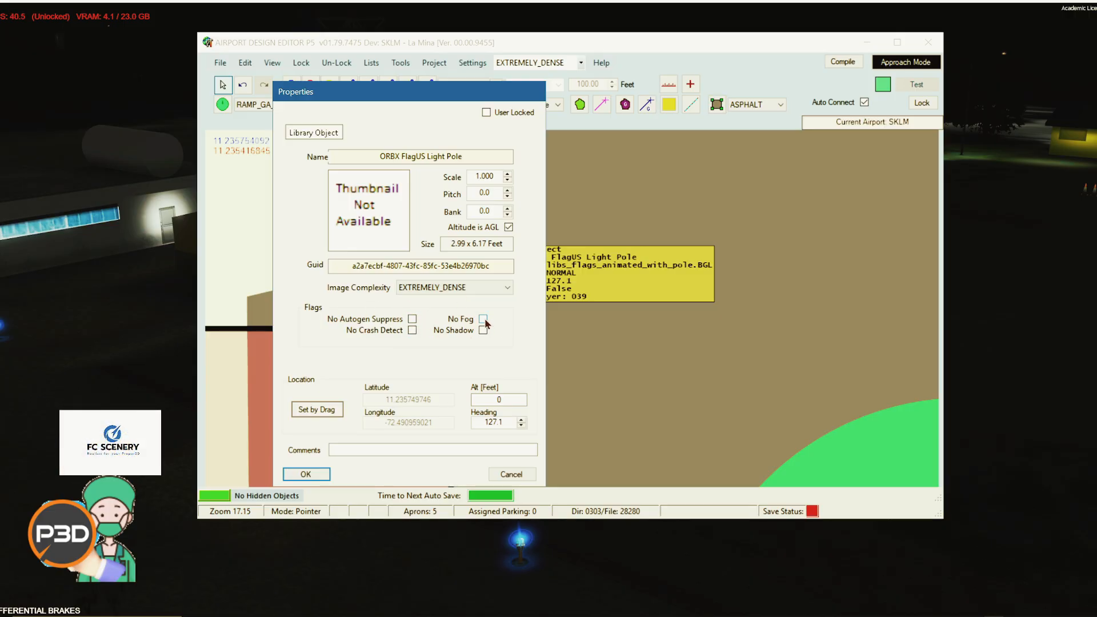
left_click(305, 475)
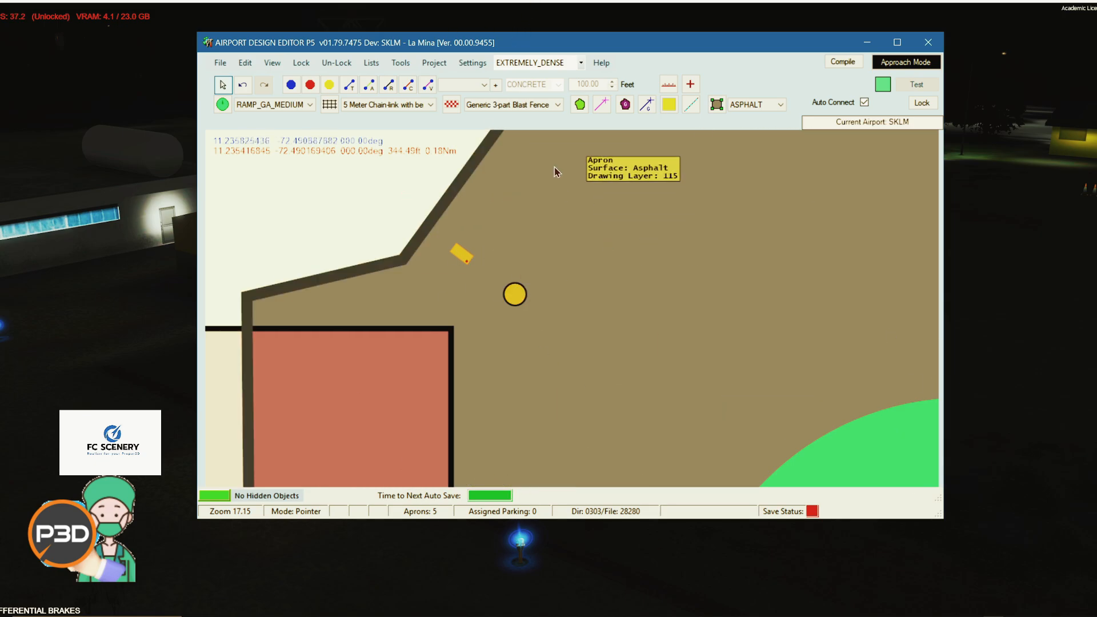
Move the editor window aside to view the airport buildings in the simulator, and bring it back over the scene
left_click_drag(527, 45, 615, 302)
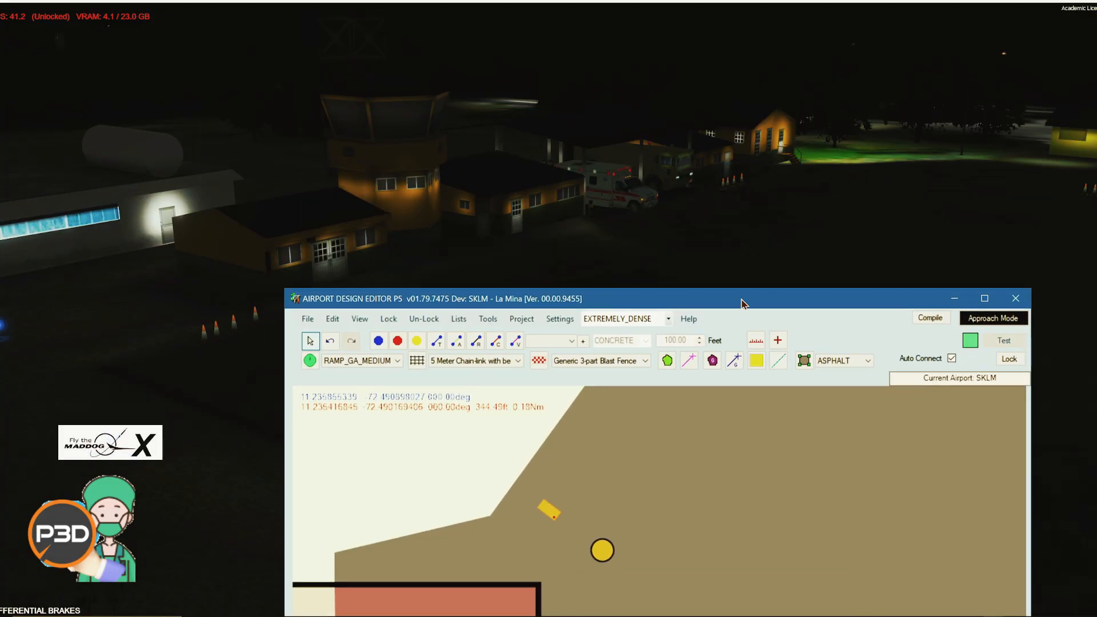
left_click_drag(741, 303, 670, 57)
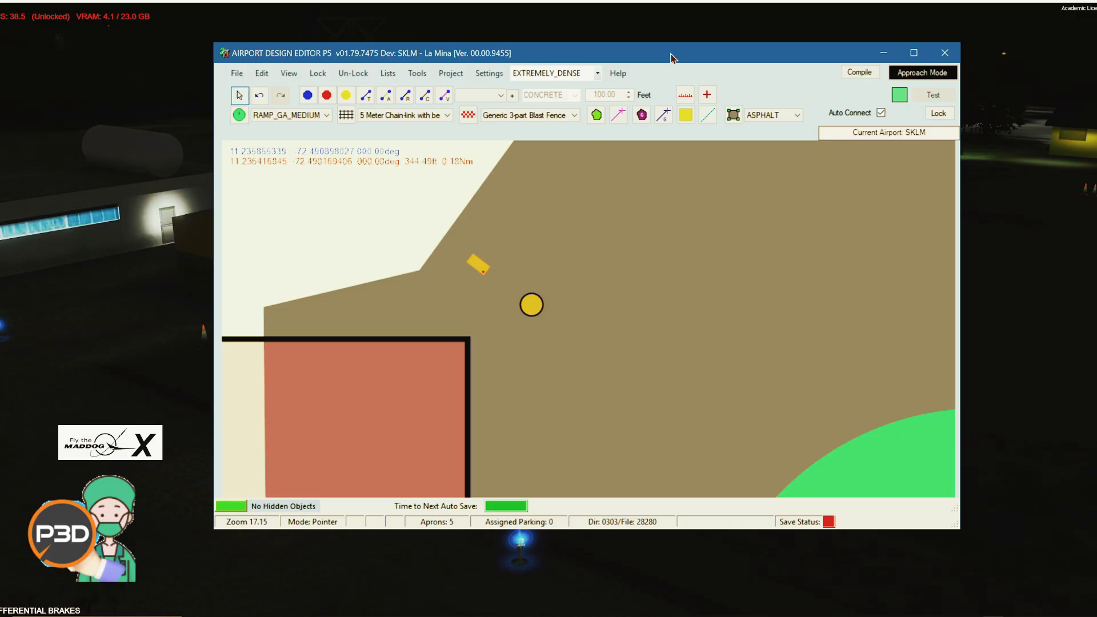
Start adding an effect object at the flag light pole and open its list of available effects
right_click(481, 265)
mouse_move(546, 311)
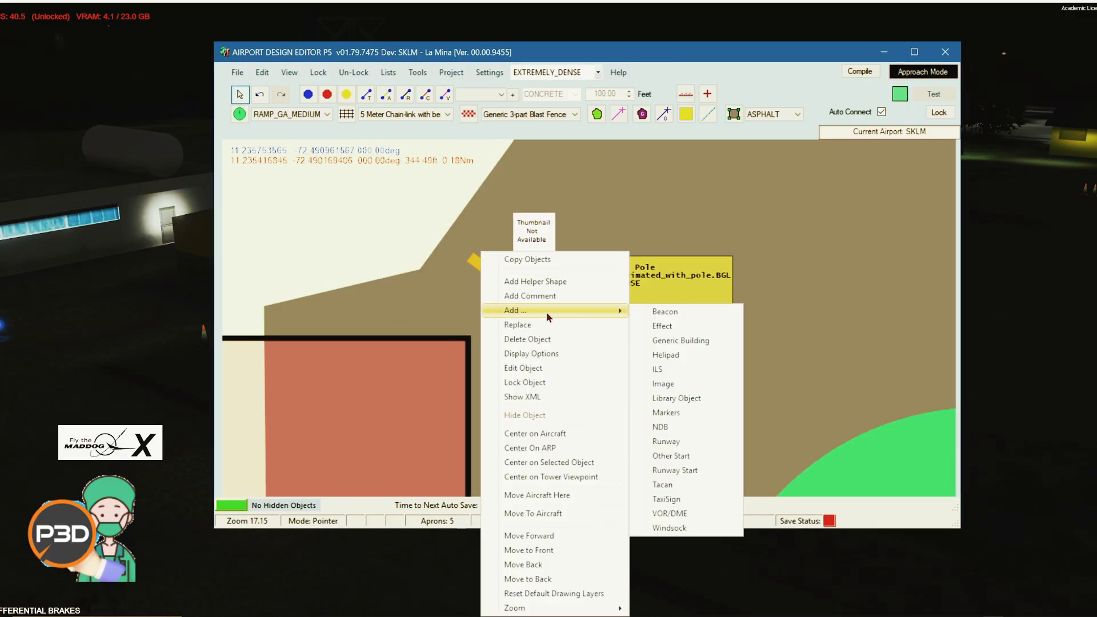
left_click(657, 326)
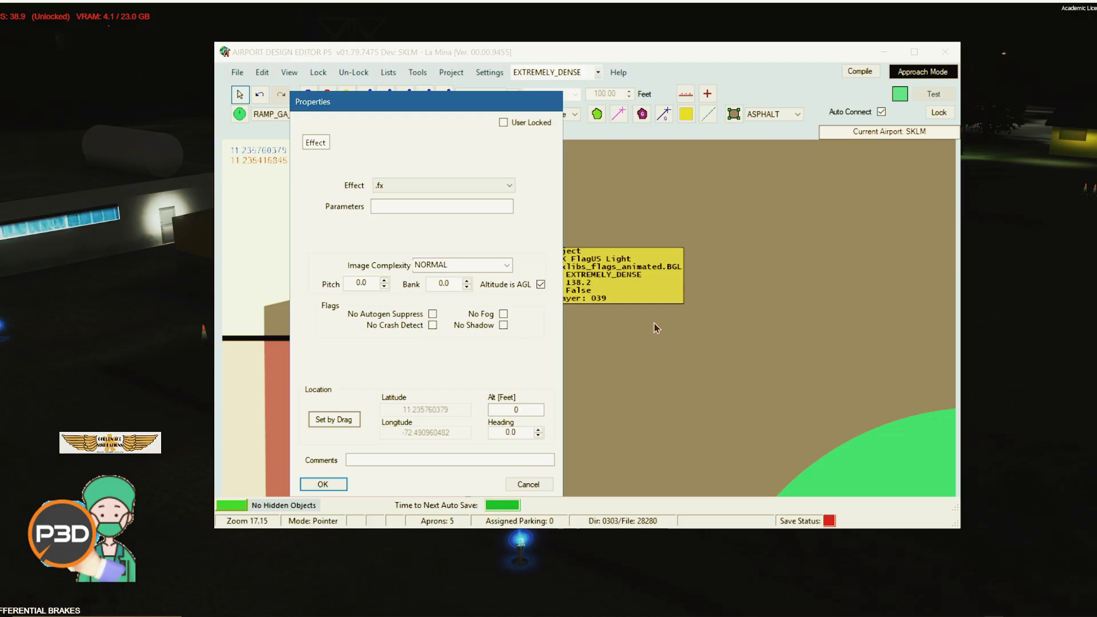
left_click(423, 185)
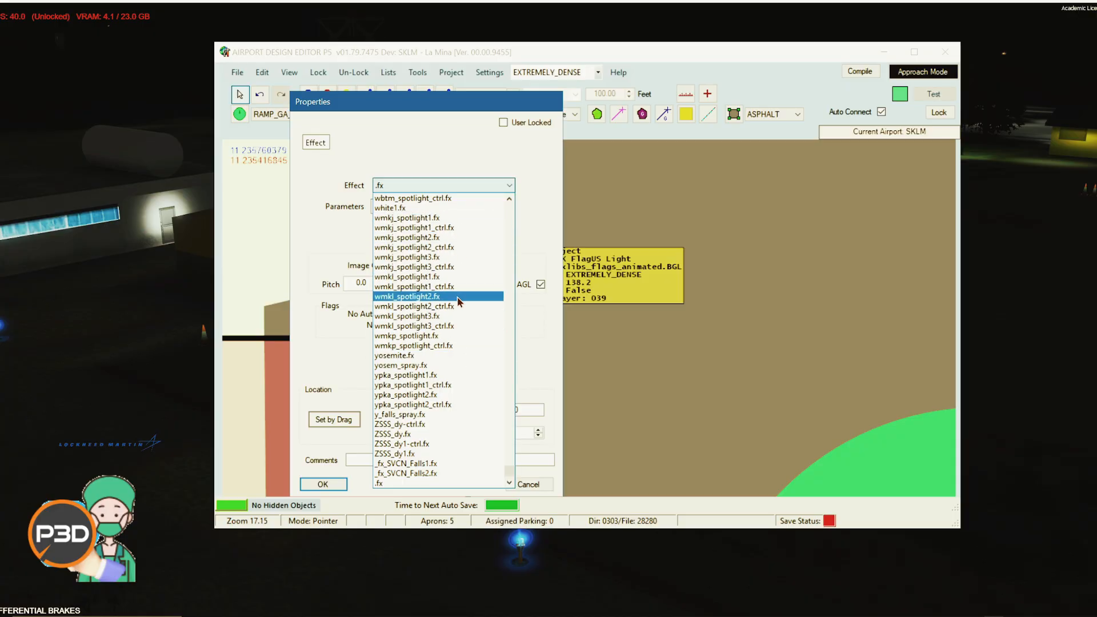
Browse the list of available effects around the orange, Opensky and Orbx sound entries for a suitable one
left_click_drag(509, 471, 510, 438)
scroll(445, 376, "down", 4)
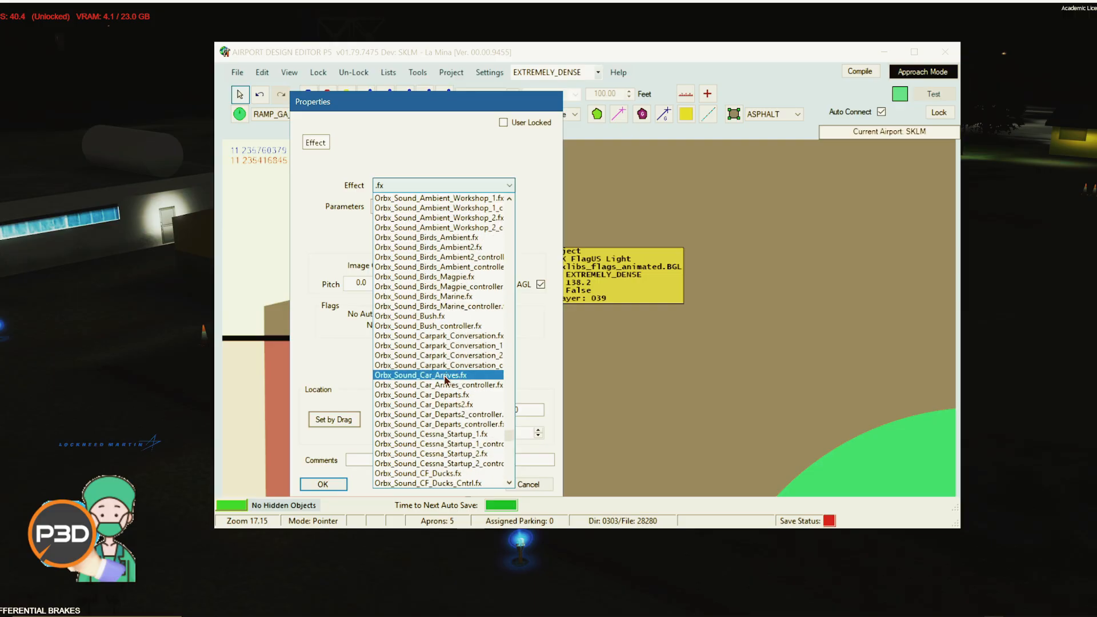
scroll(446, 374, "down", 20)
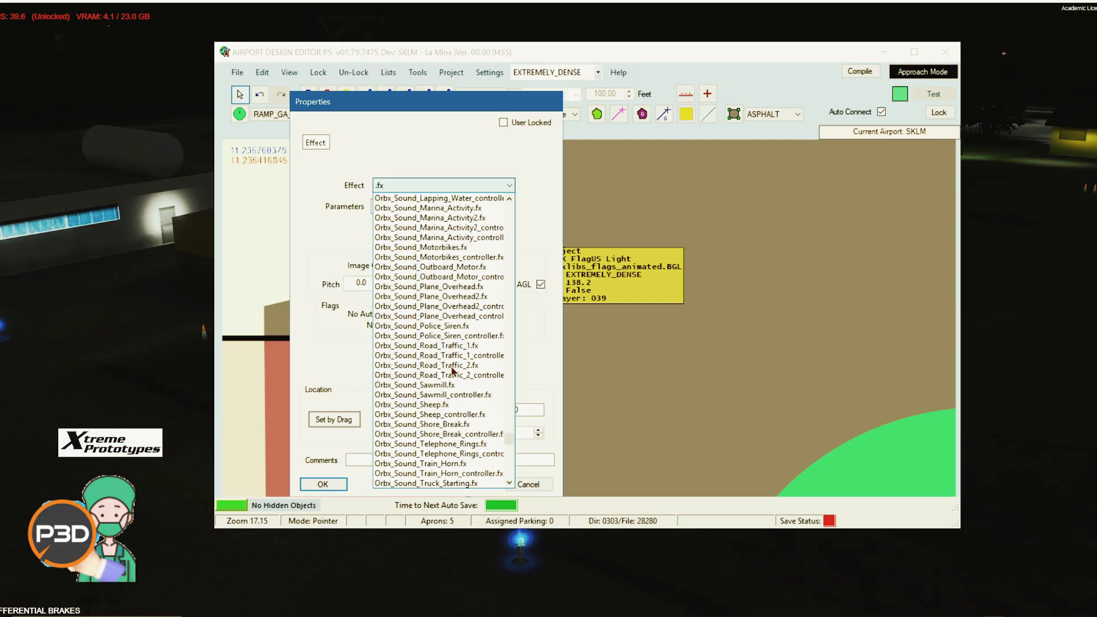
scroll(451, 370, "down", 6)
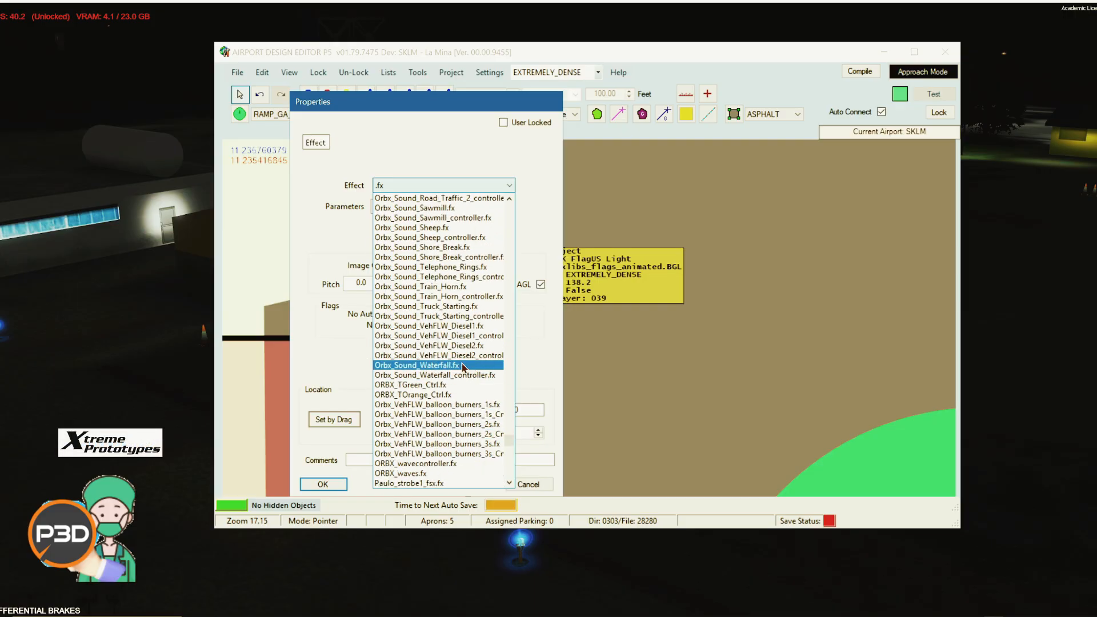
scroll(462, 366, "up", 20)
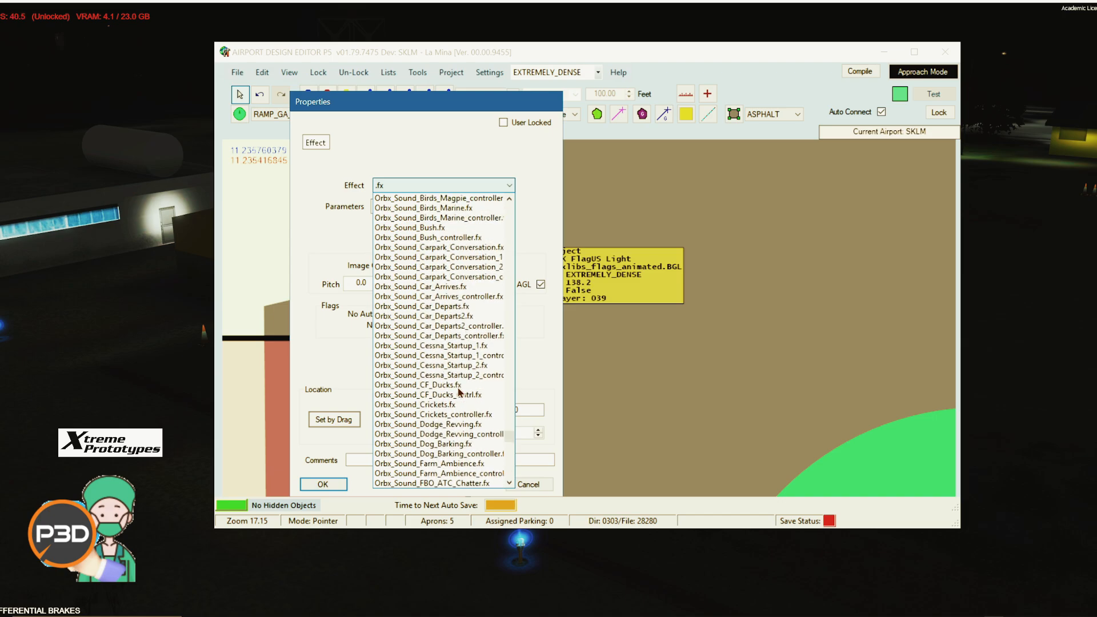
scroll(459, 391, "up", 15)
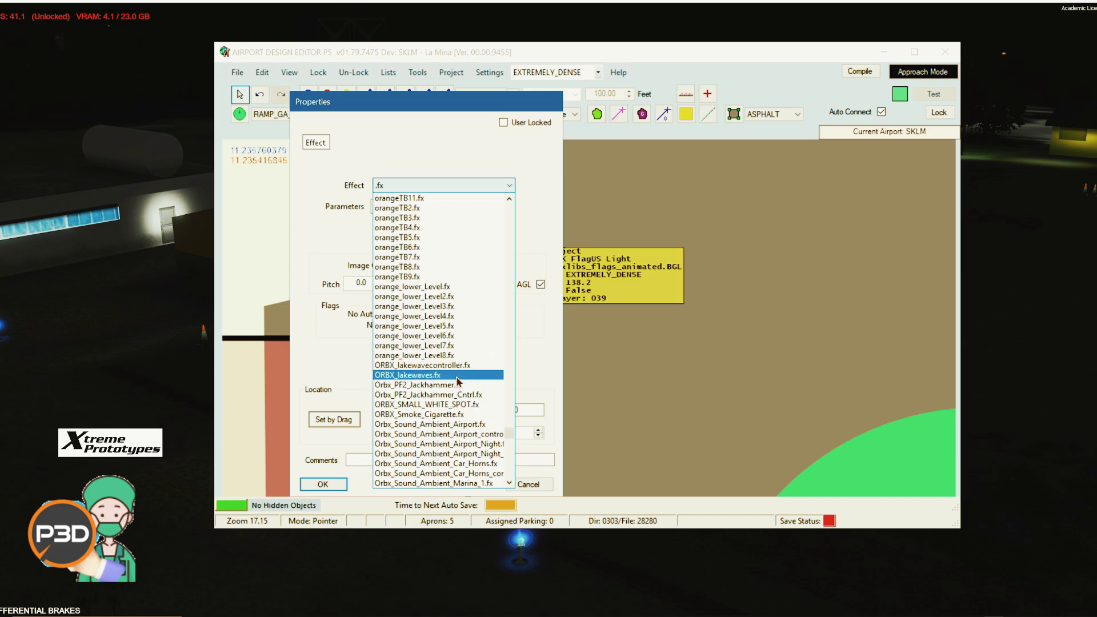
scroll(437, 343, "down", 5)
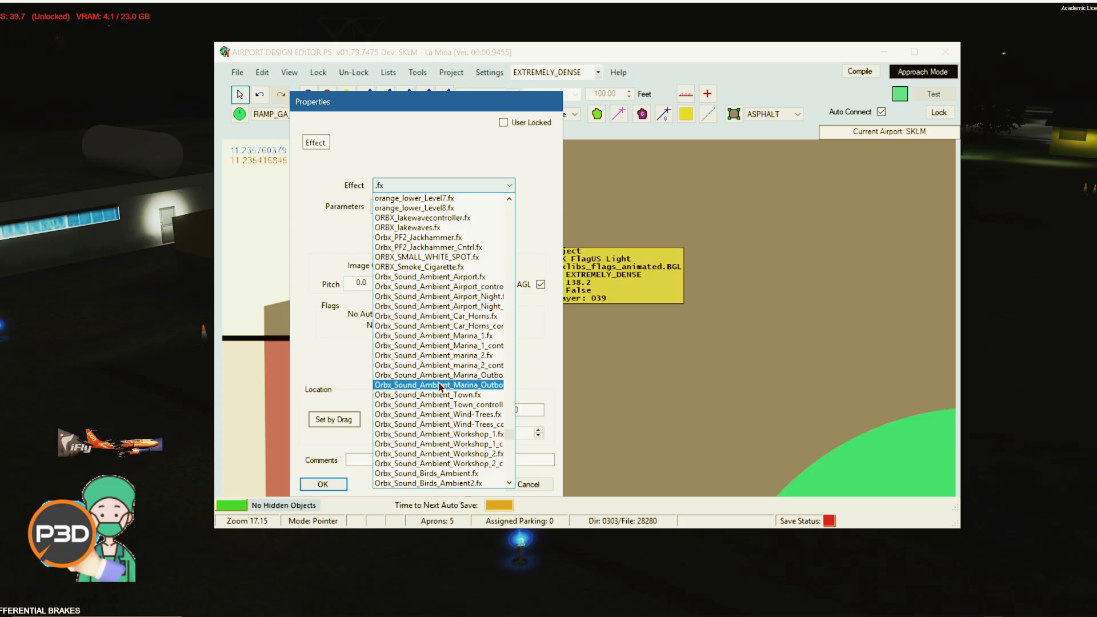
scroll(447, 434, "up", 5)
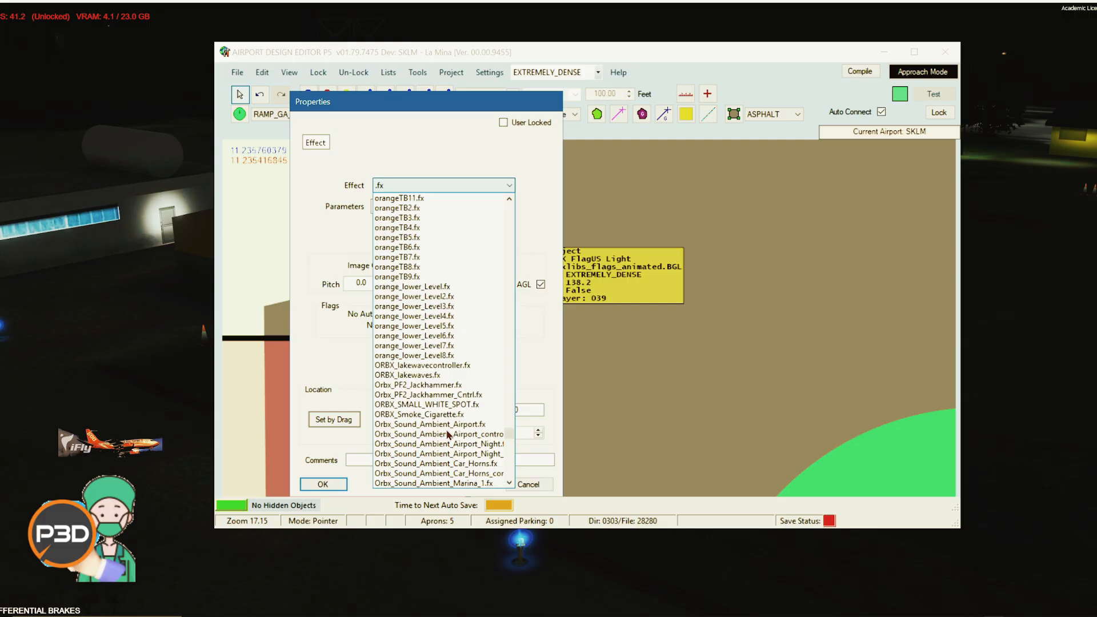
scroll(457, 408, "up", 10)
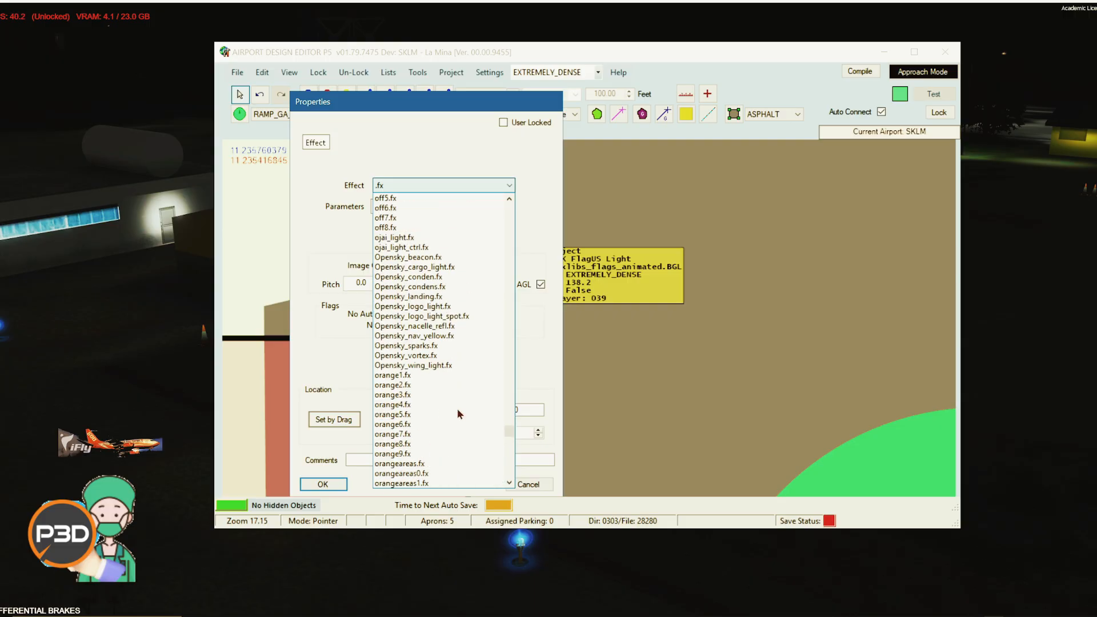
scroll(456, 408, "down", 20)
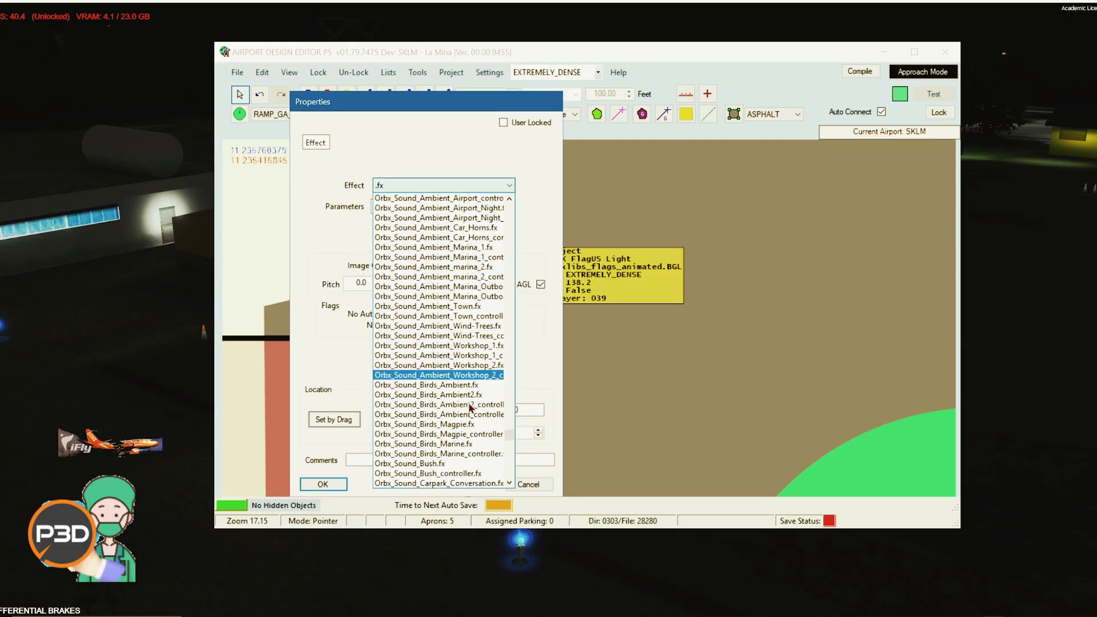
scroll(470, 406, "down", 20)
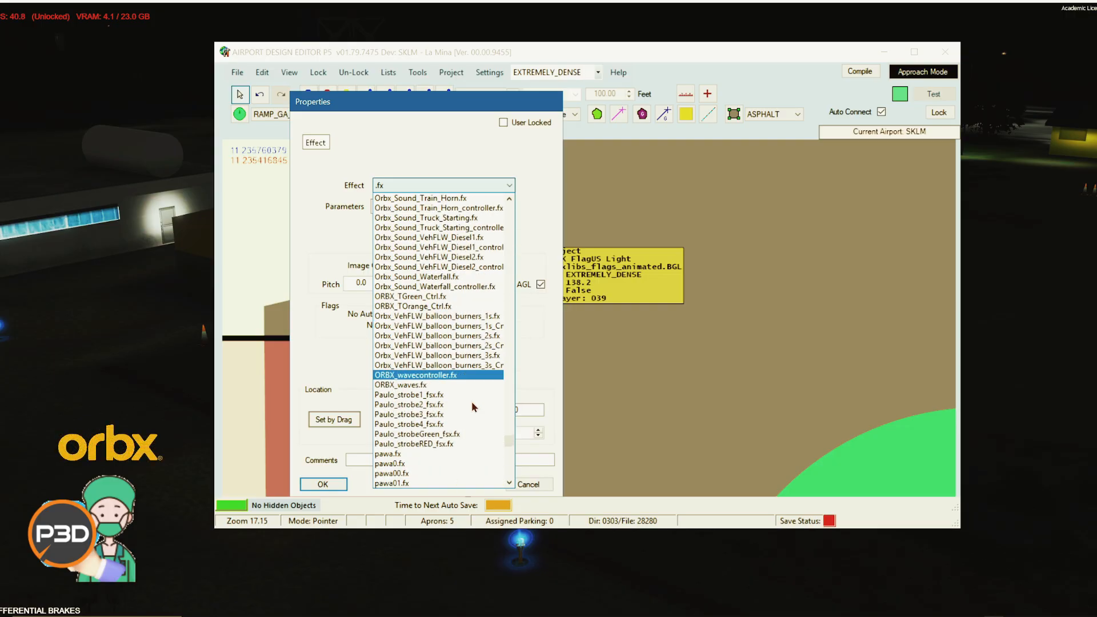
Choose spotlight B5.fx as the effect and add it at the flag light pole
scroll(473, 404, "down", 15)
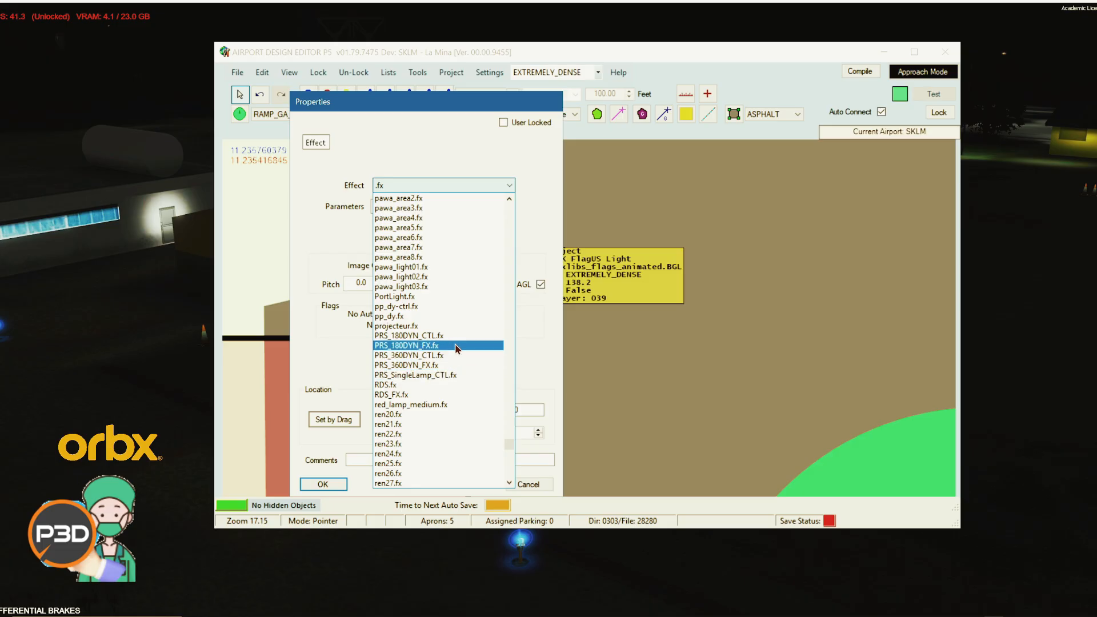
scroll(456, 347, "down", 10)
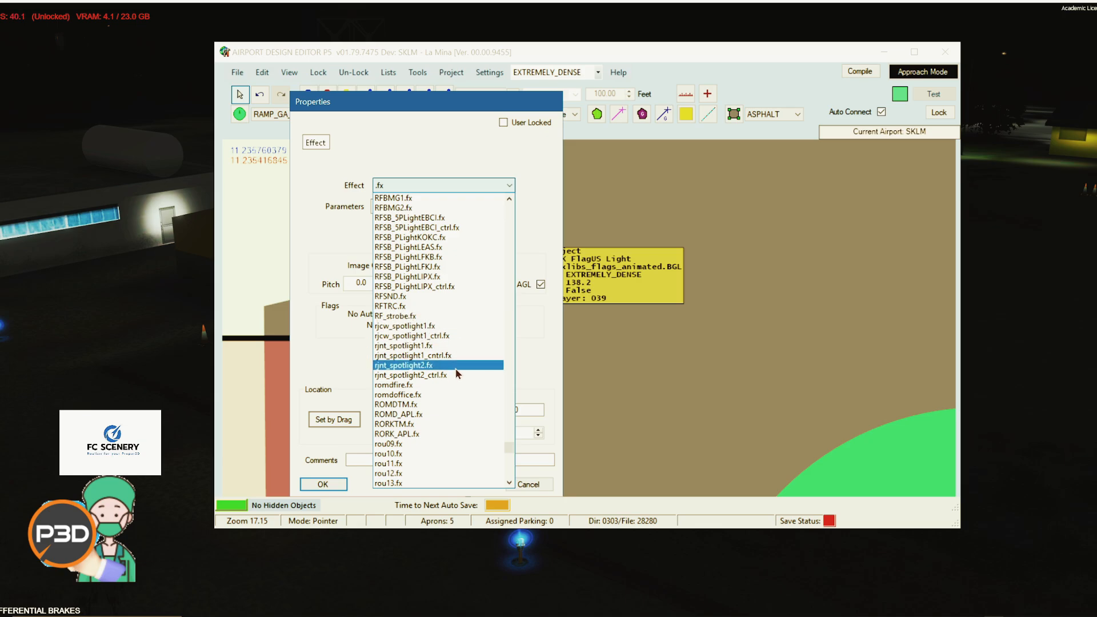
scroll(457, 371, "down", 12)
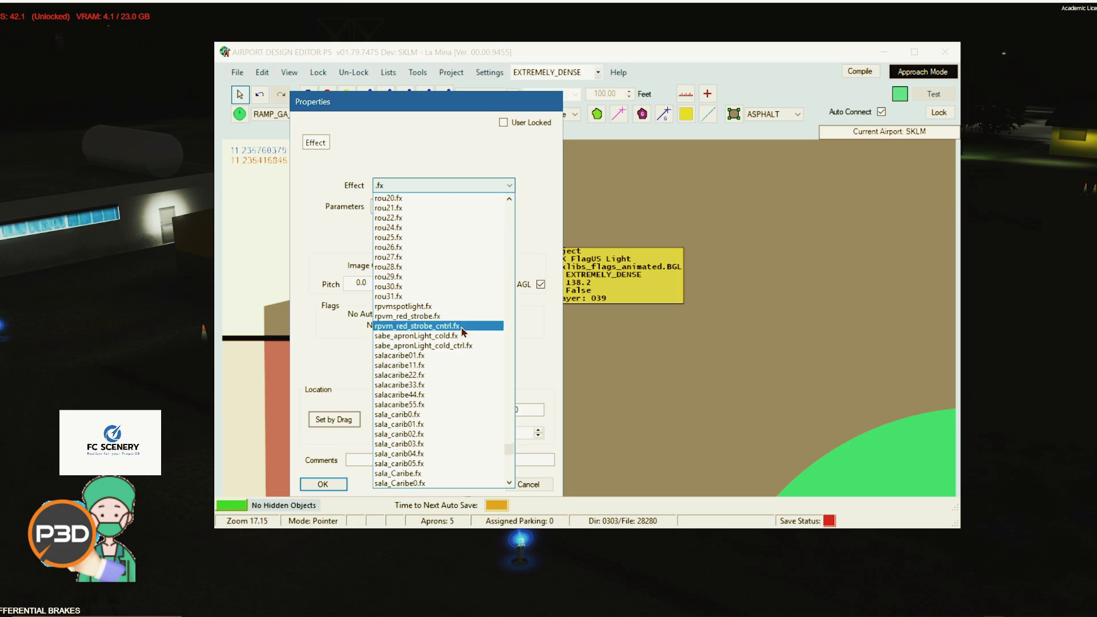
scroll(459, 377, "down", 6)
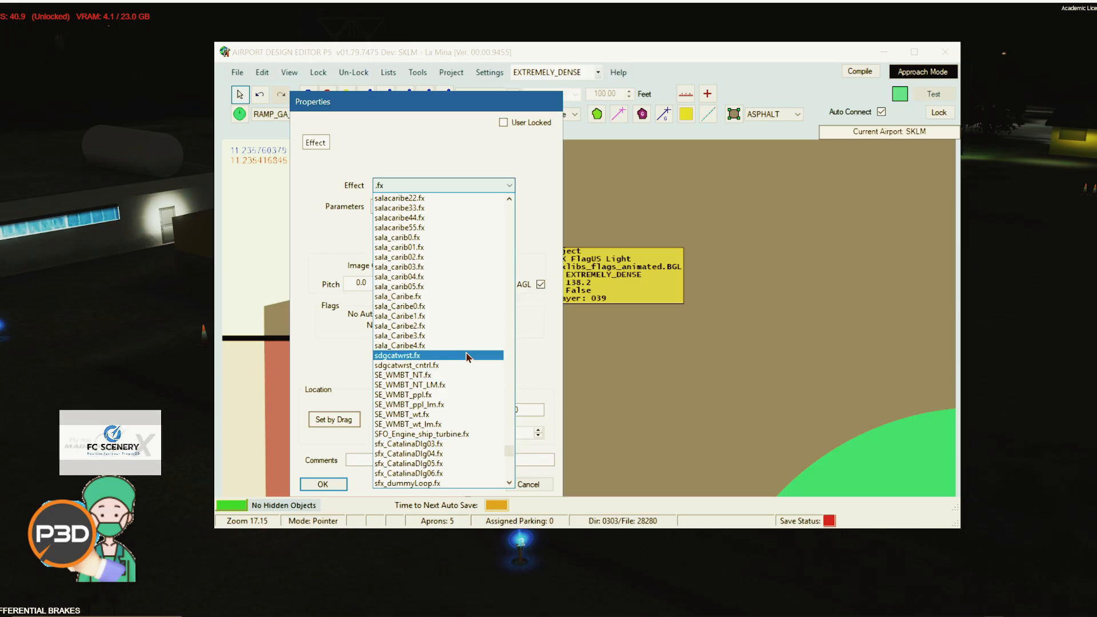
scroll(472, 417, "down", 12)
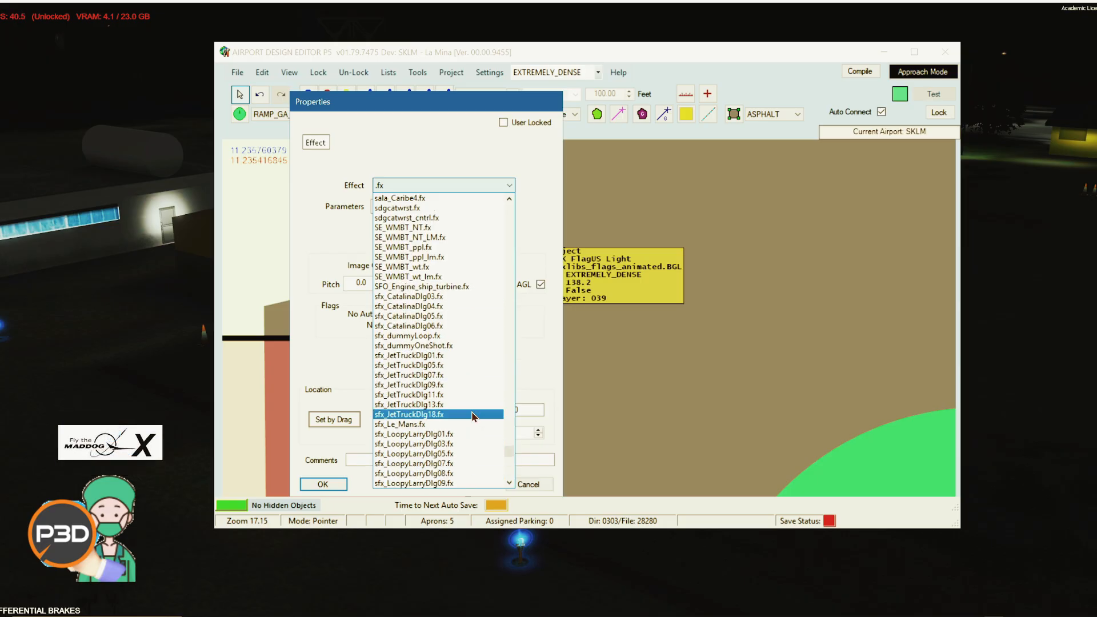
scroll(473, 415, "down", 2)
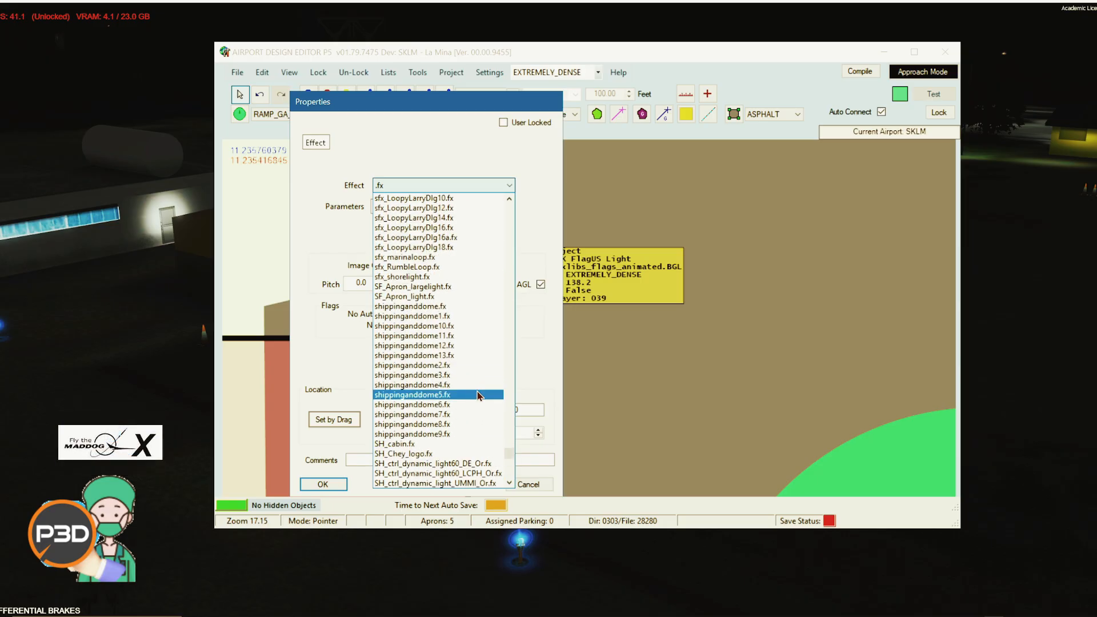
scroll(472, 394, "down", 3)
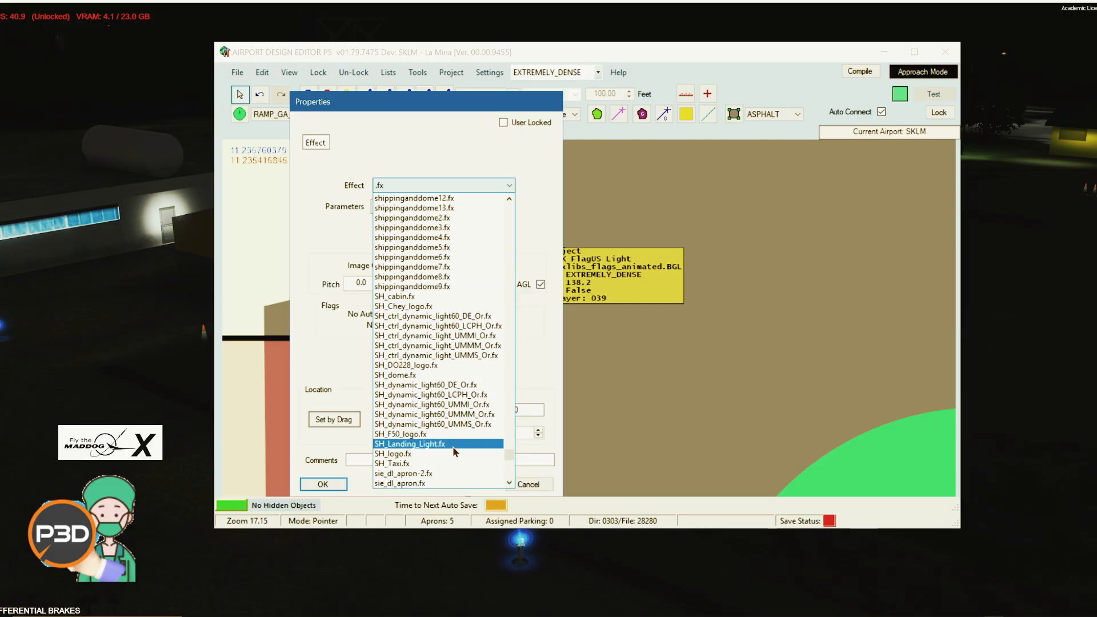
scroll(454, 451, "down", 7)
scroll(443, 415, "down", 2)
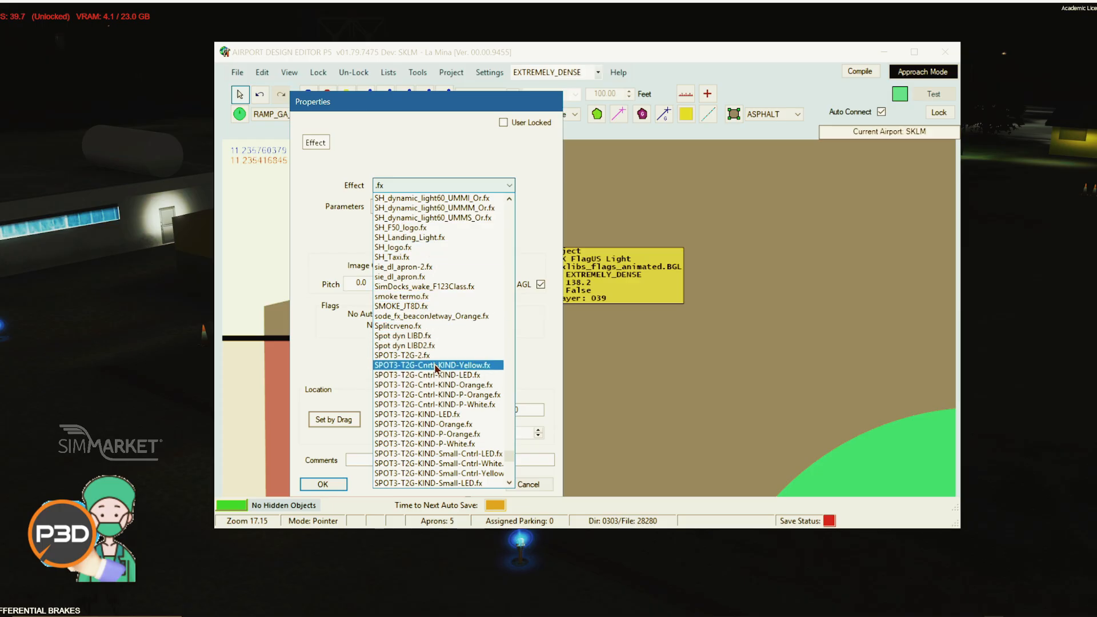
scroll(435, 370, "down", 5)
scroll(434, 368, "down", 6)
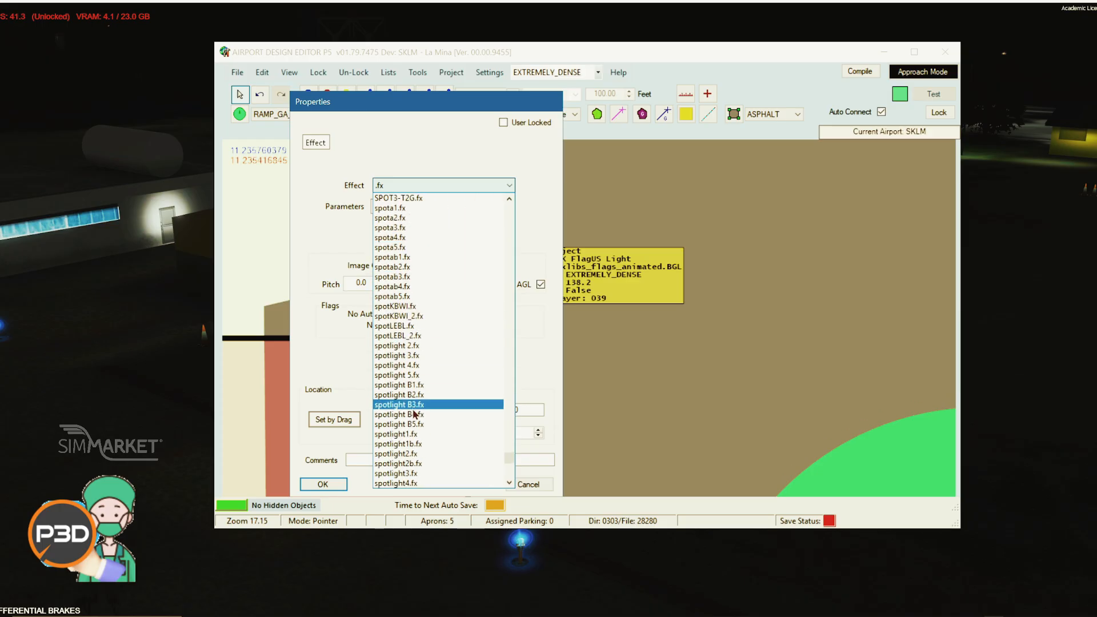
scroll(446, 407, "down", 5)
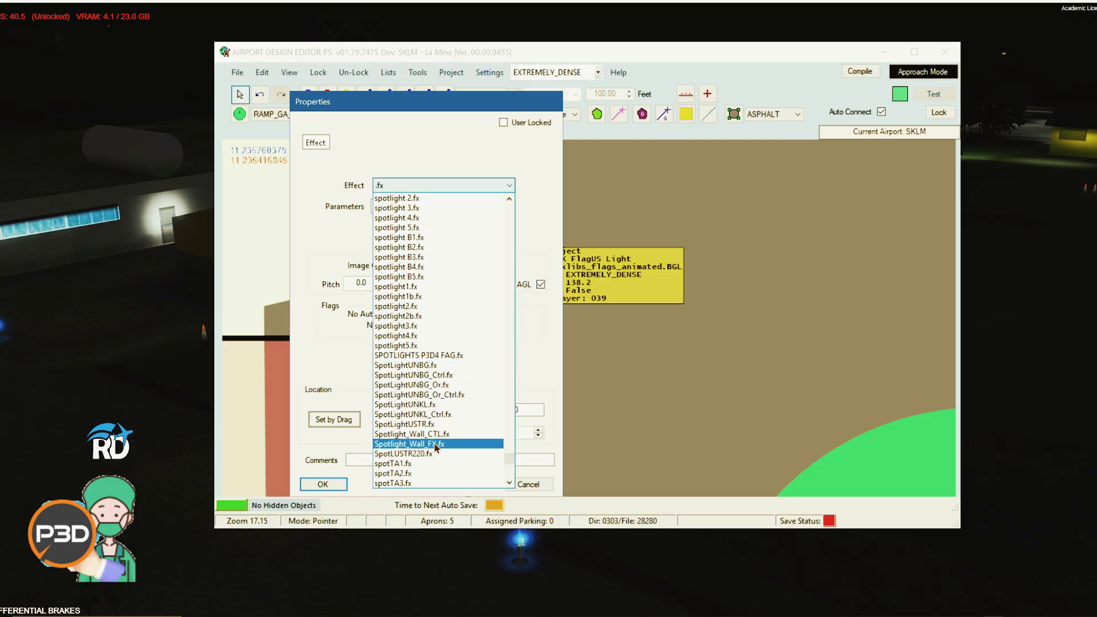
scroll(434, 359, "up", 3)
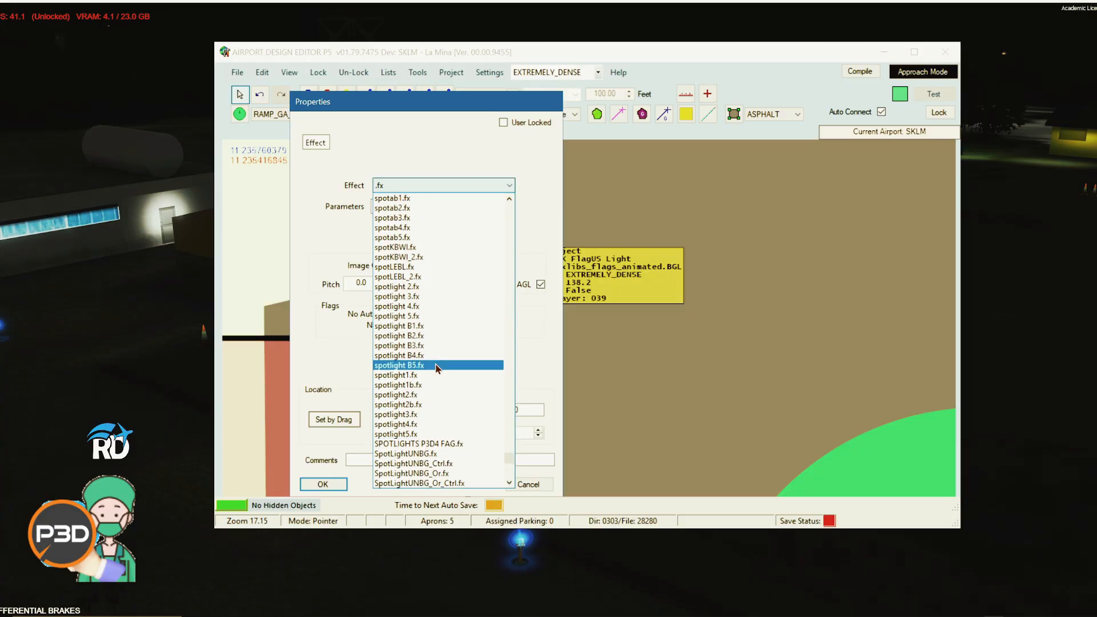
left_click(437, 366)
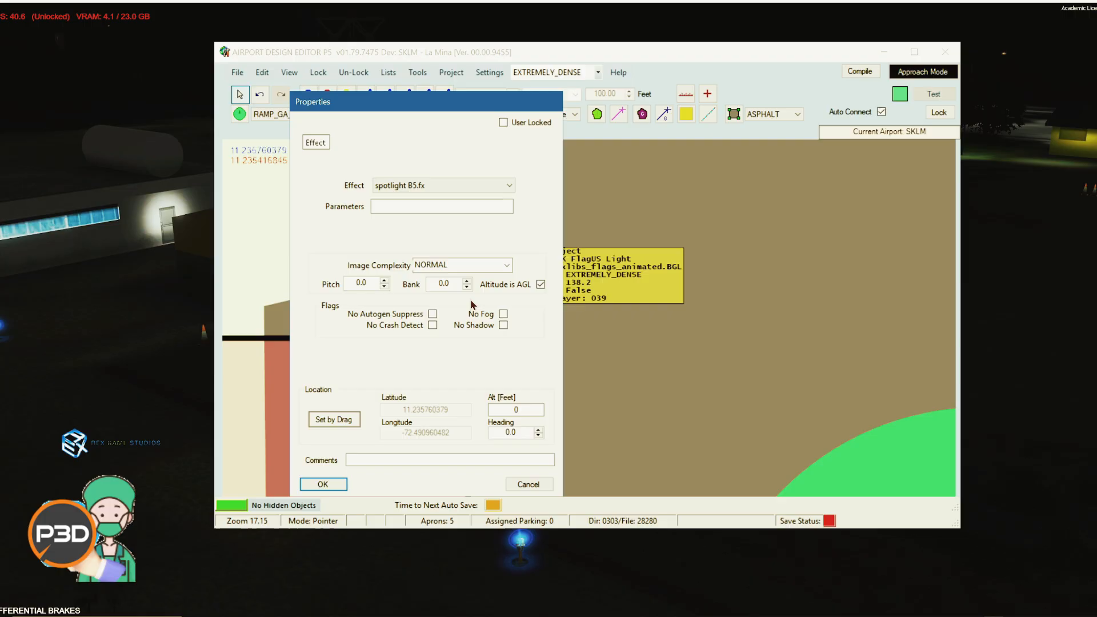
left_click(338, 487)
Rotate the spotlight effect to a heading of about 134 degrees so that it points across the apron
scroll(514, 269, "down", 3)
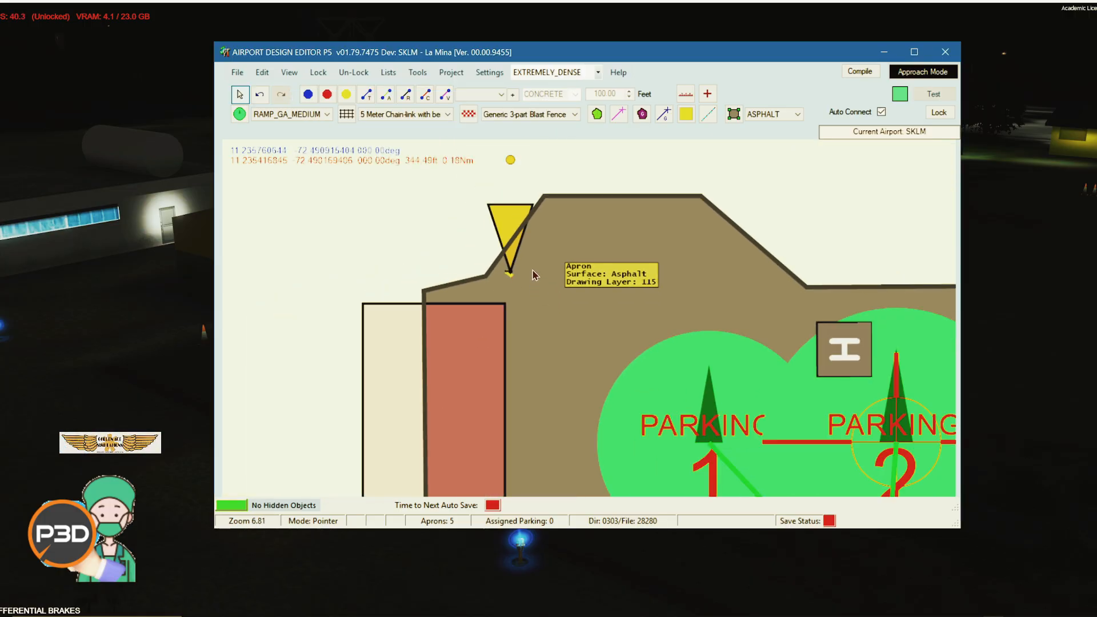
left_click_drag(511, 159, 588, 352)
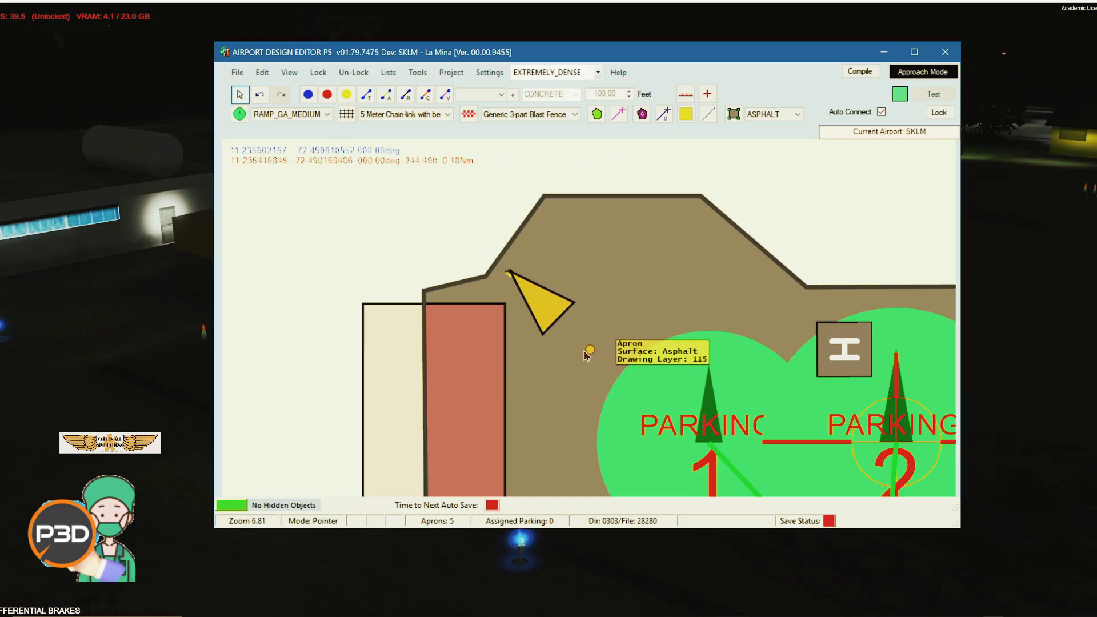
scroll(586, 354, "up", 3)
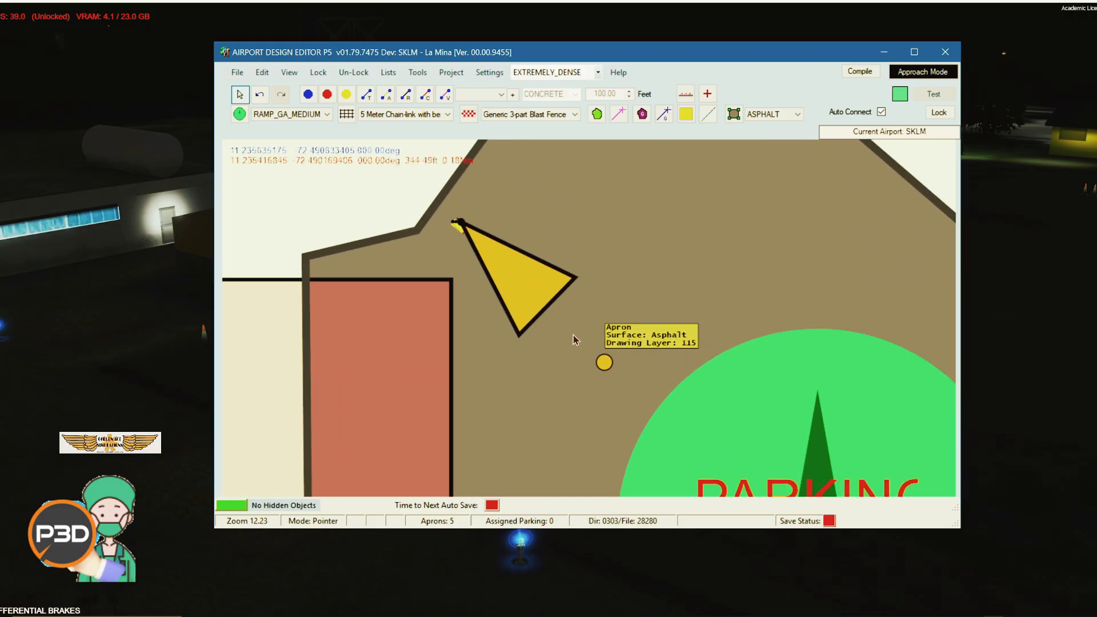
Set the spotlight effect's image complexity to EXTREMELY_DENSE
double_click(524, 288)
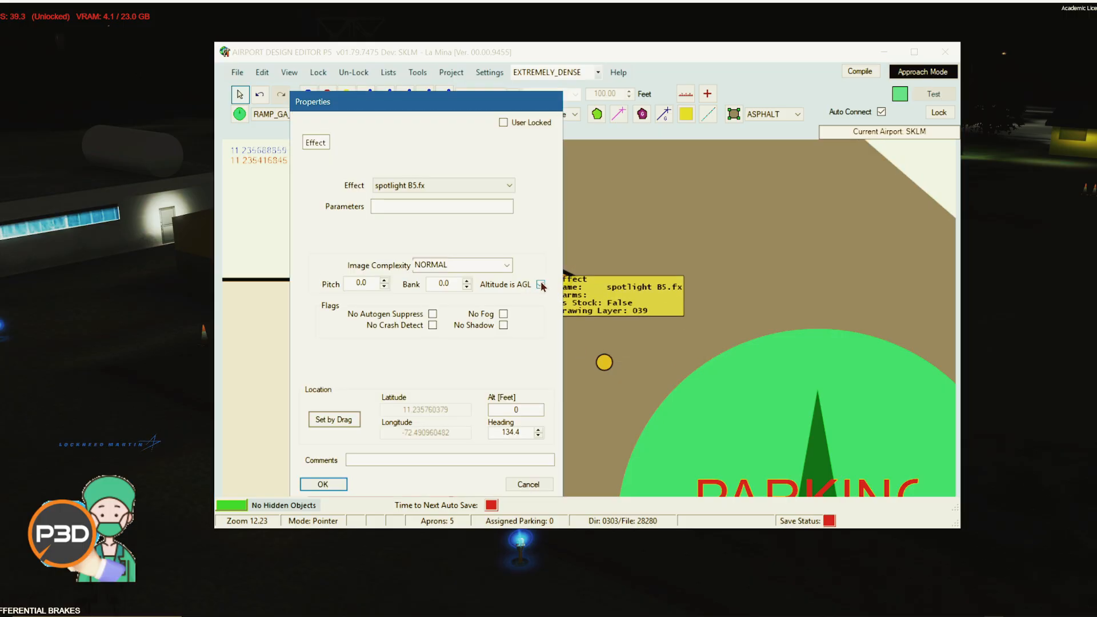
left_click_drag(445, 105, 735, 122)
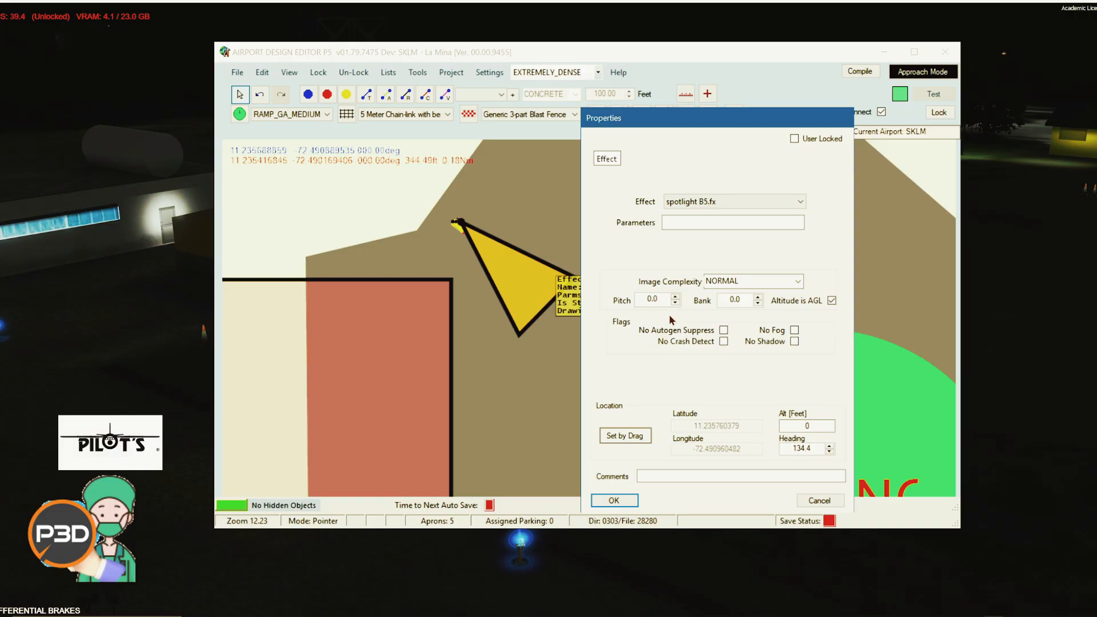
left_click(798, 281)
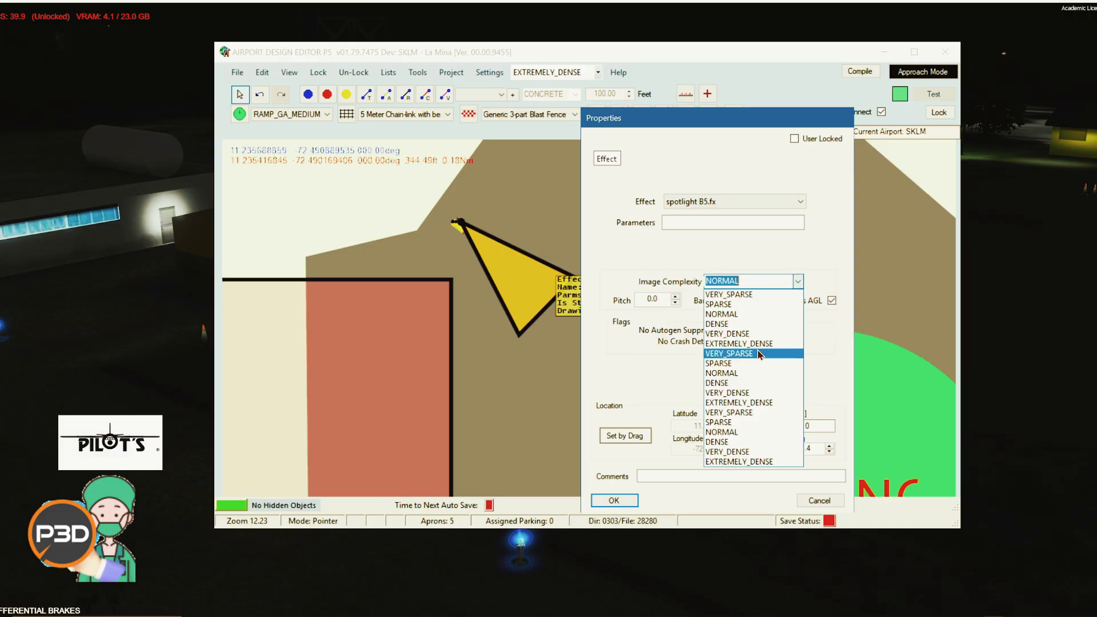
left_click(725, 462)
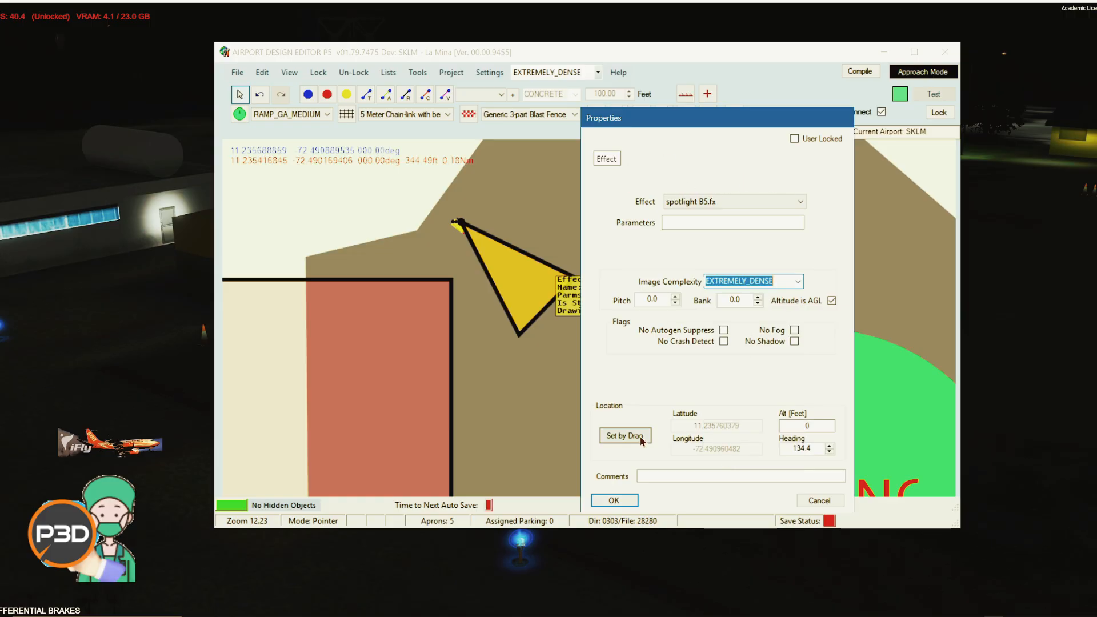
left_click(614, 500)
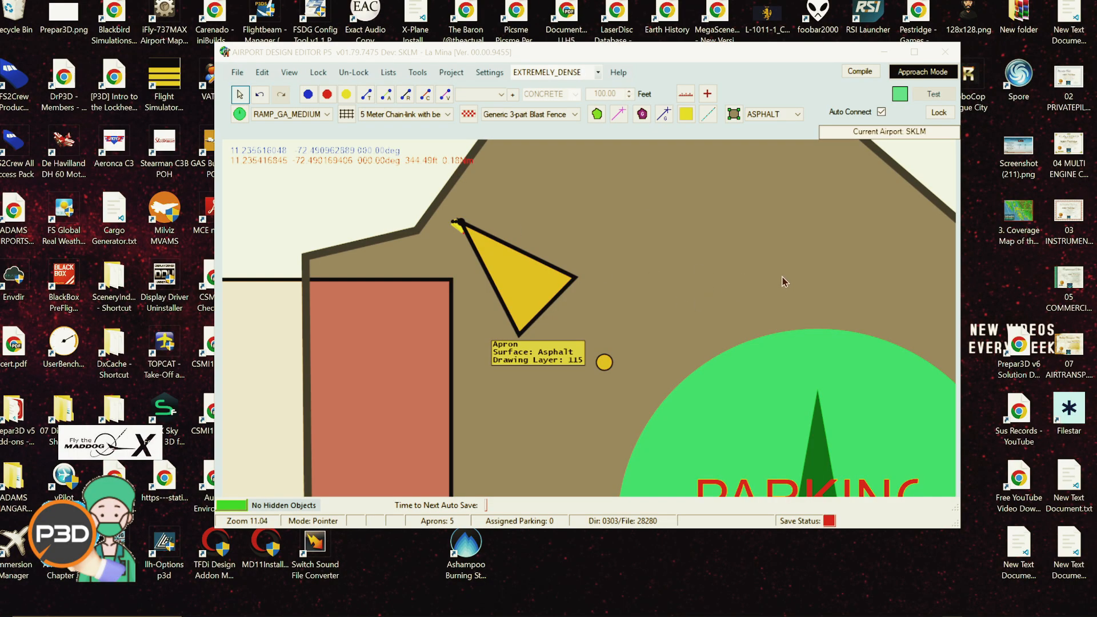
Switch to File Explorer to check the BGL files in the Sierrasim_sklm_FSX folder and its scenery subfolder, and return to the airport design
scroll(644, 275, "down", 2)
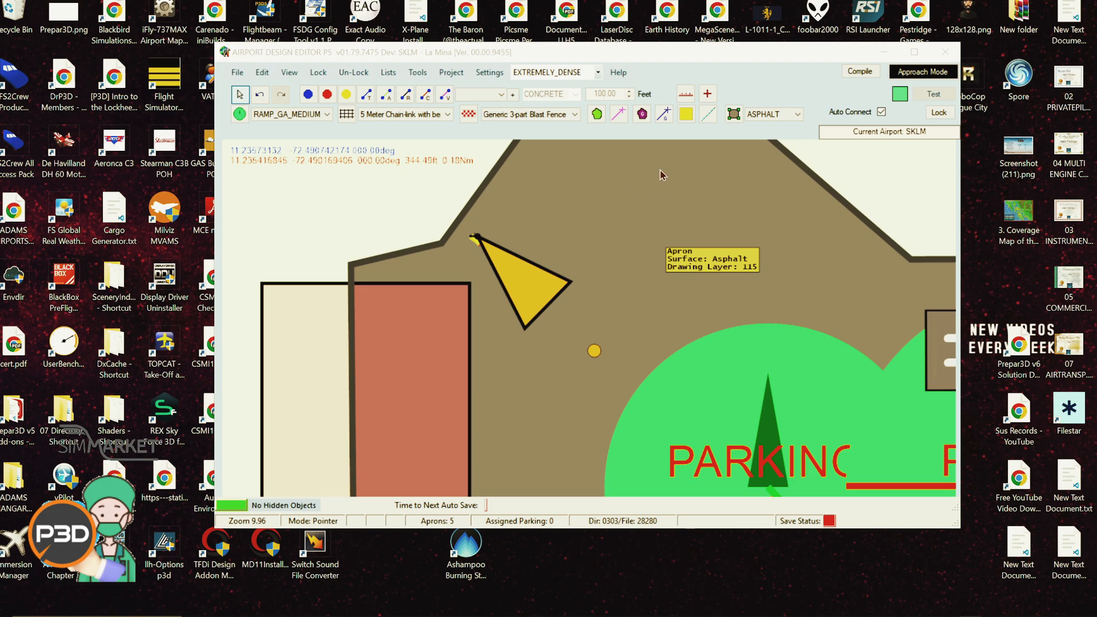
key("alt+Tab")
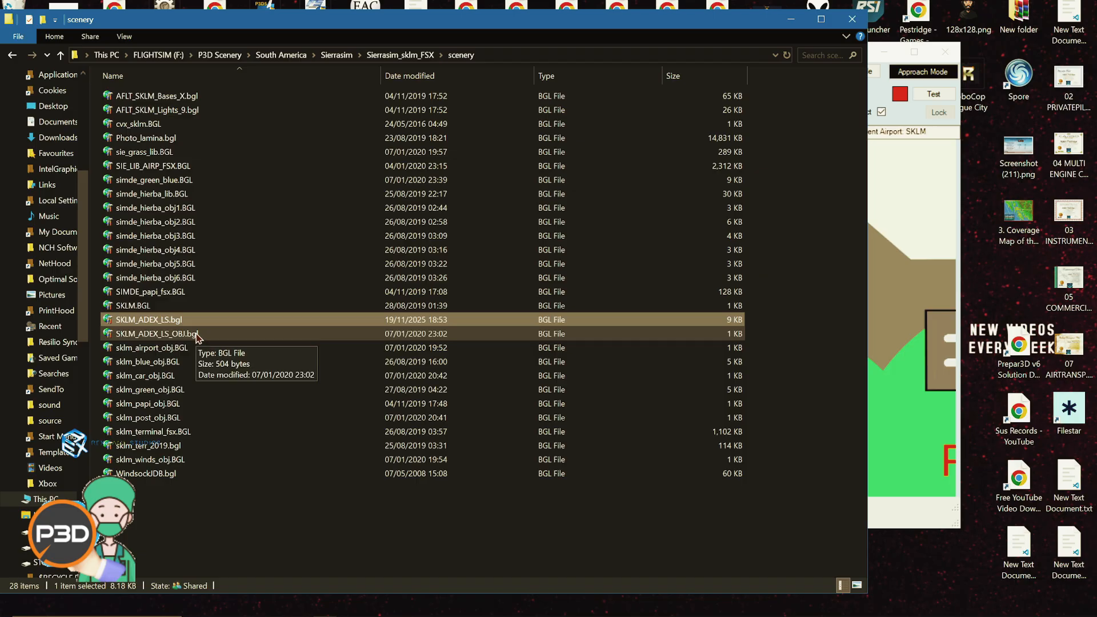
left_click(399, 55)
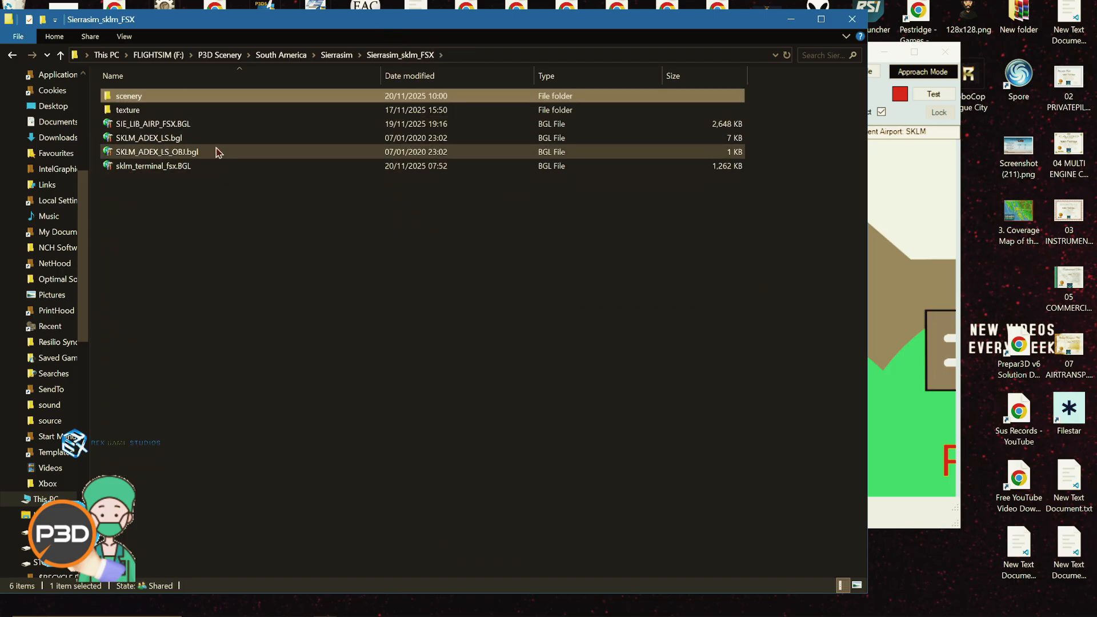
double_click(158, 100)
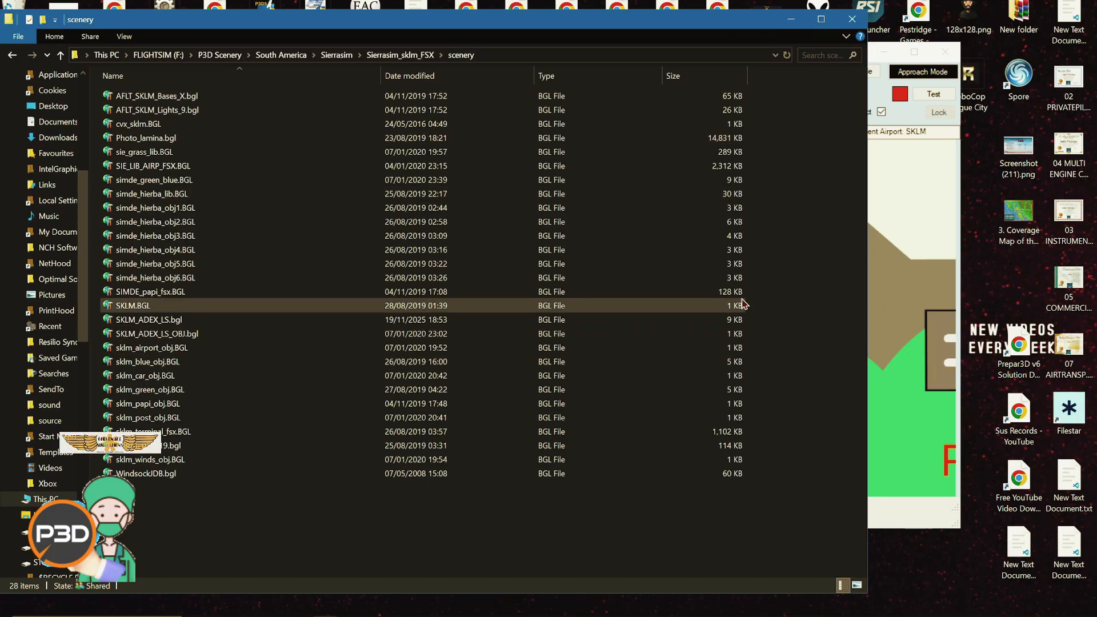
left_click(787, 22)
scroll(639, 299, "down", 5)
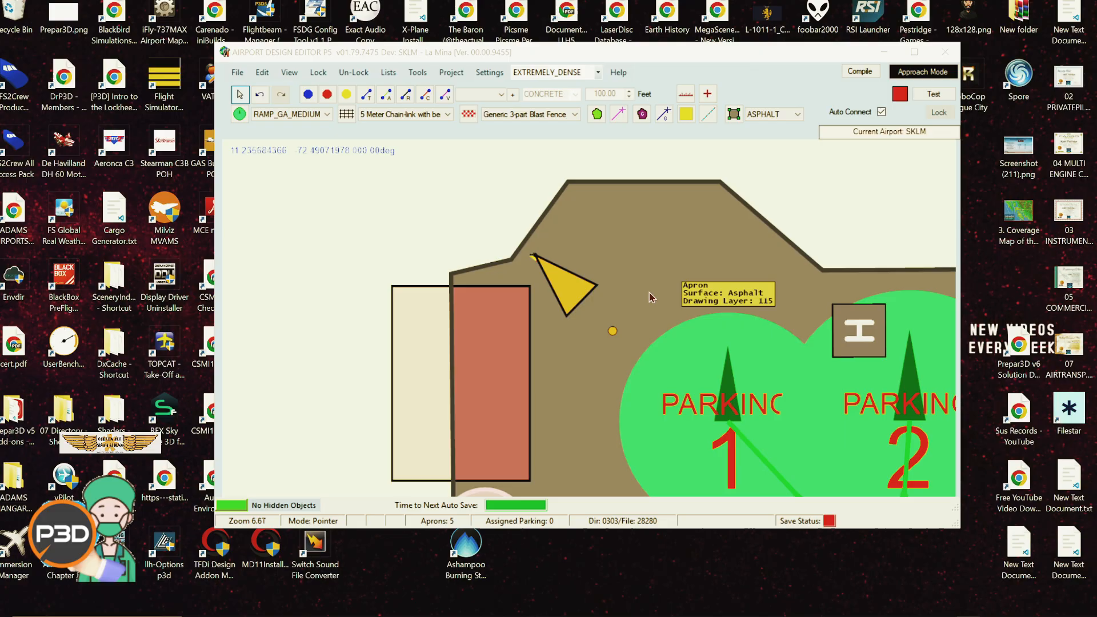
Copy the path of the Sierrasim_sklm_FSX scenery folder from File Explorer and return to the airport design
scroll(582, 297, "up", 3)
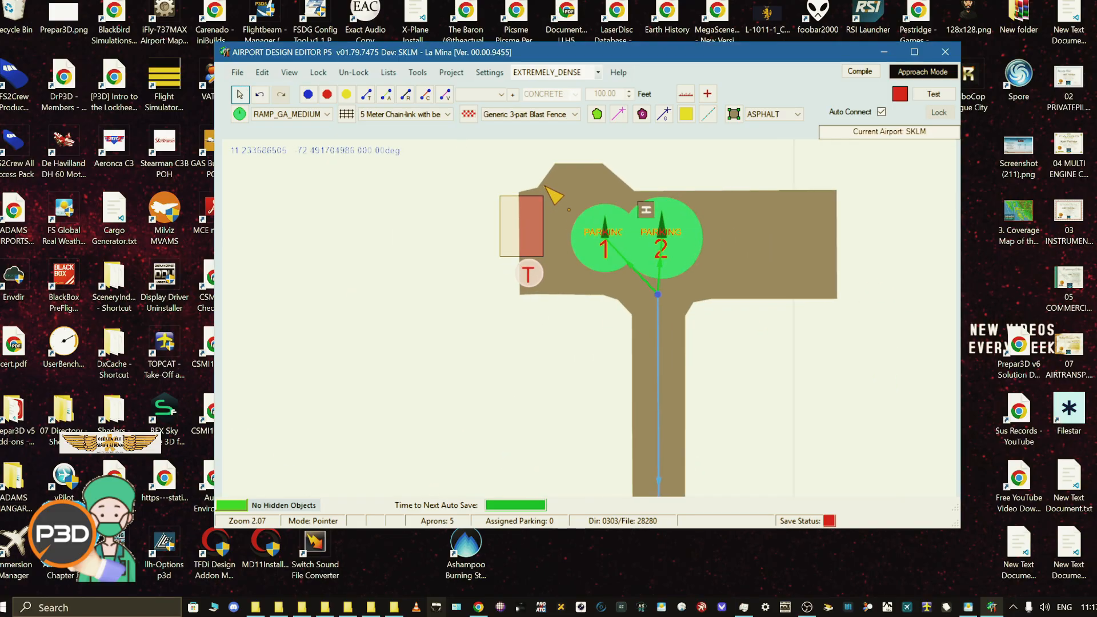
key("alt+Tab")
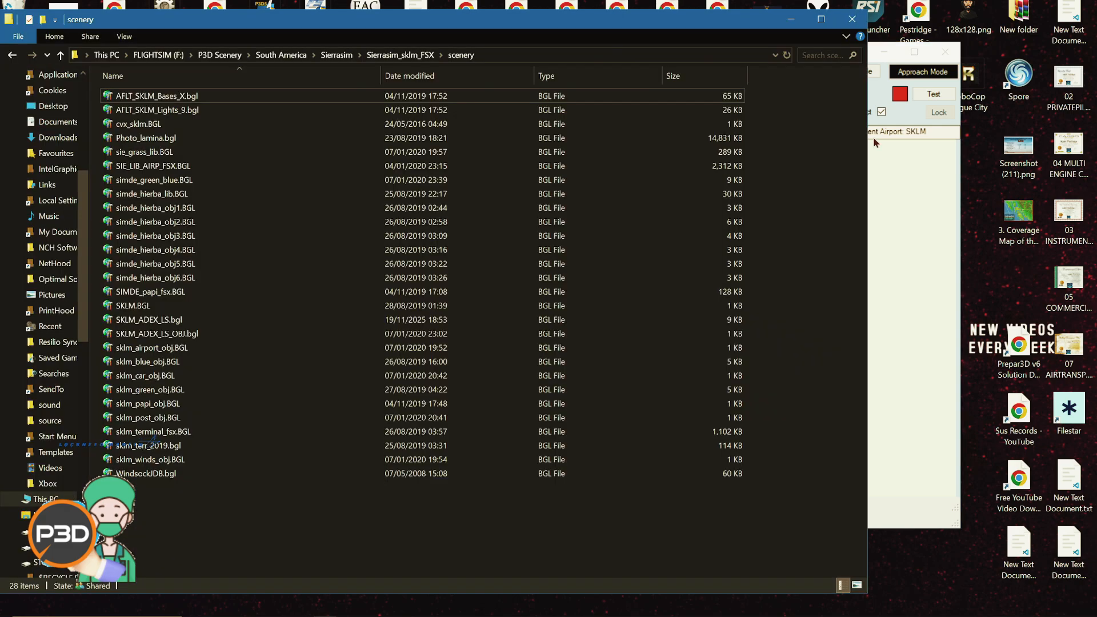
left_click(583, 55)
key("ctrl+c")
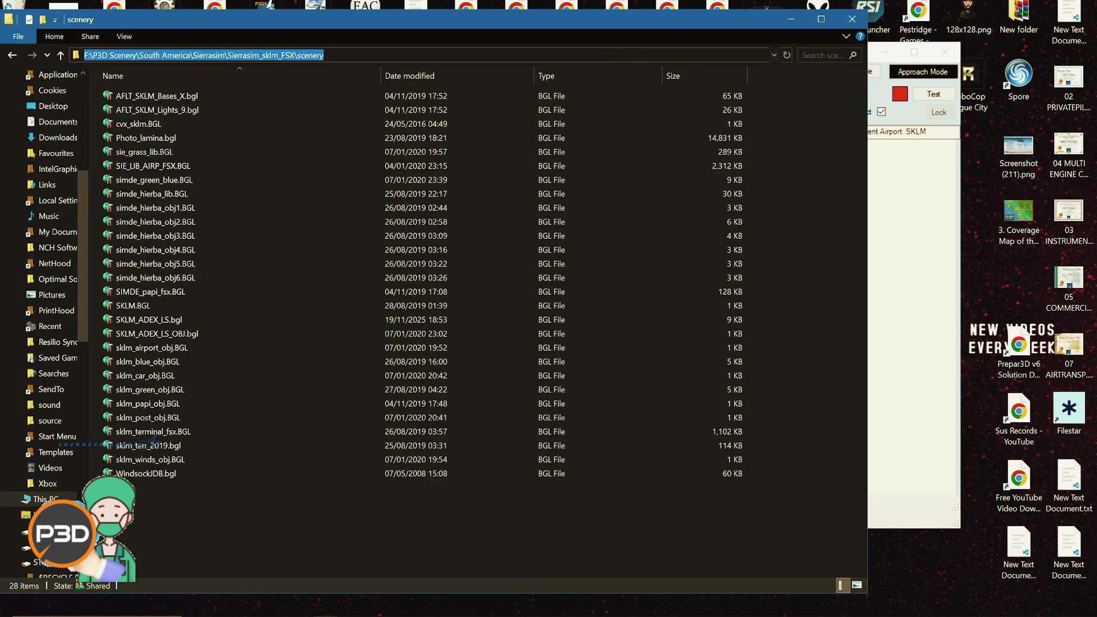
left_click(790, 19)
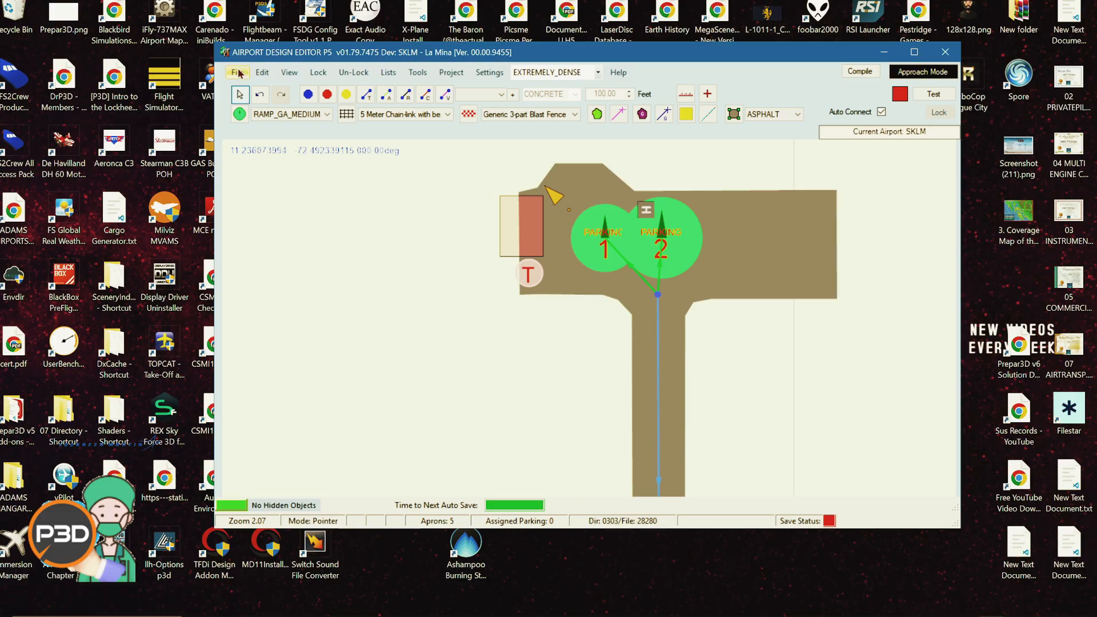
Open the compile options and browse for the output location to F:\P3D Scenery\South America\Sierrasim\Sierrasim_sklm_FSX\scenery
left_click(237, 72)
left_click(274, 286)
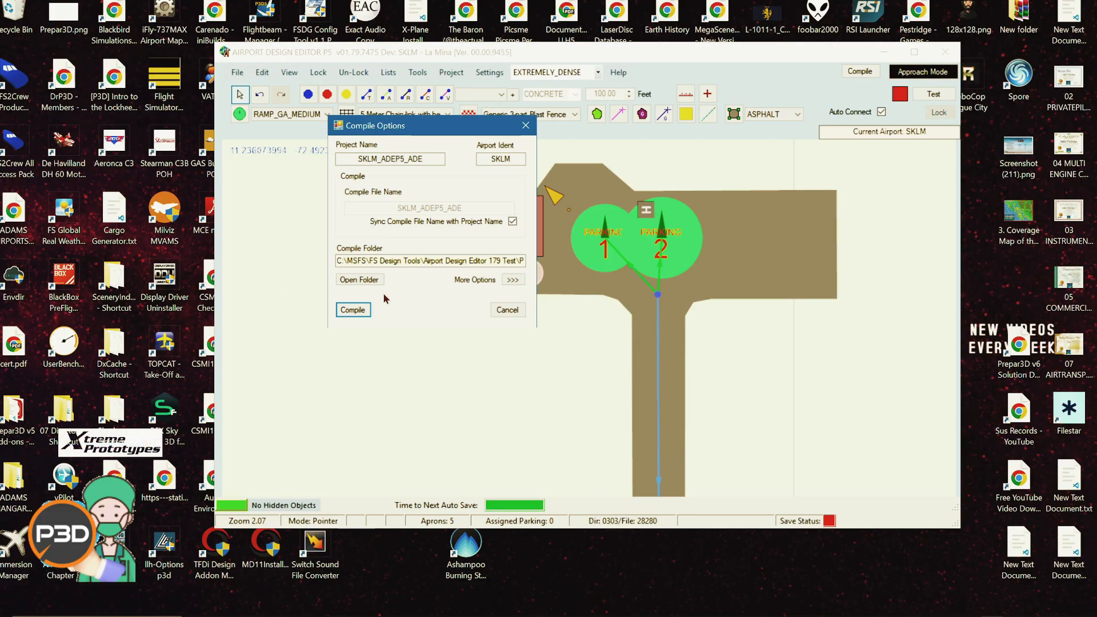
left_click(374, 281)
left_click(682, 170)
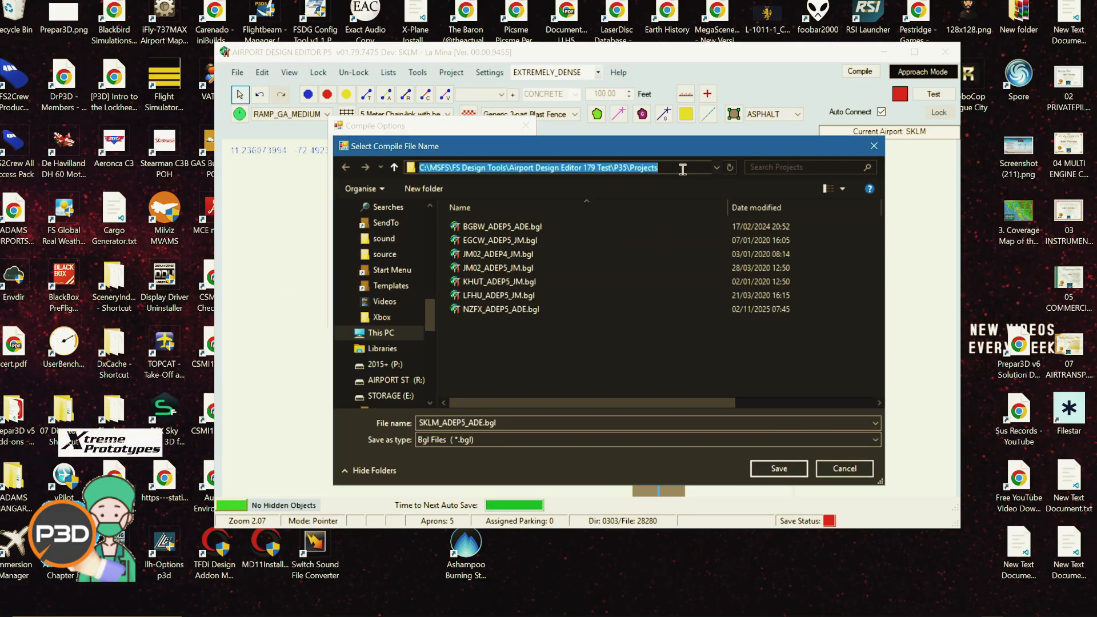
key("ctrl+v")
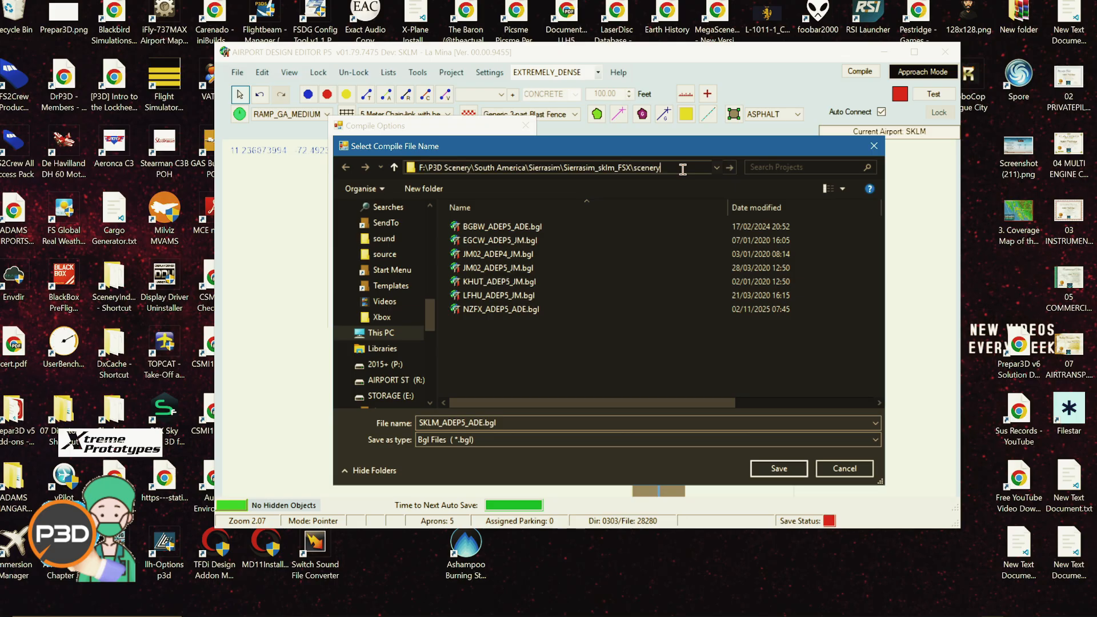
key("Return")
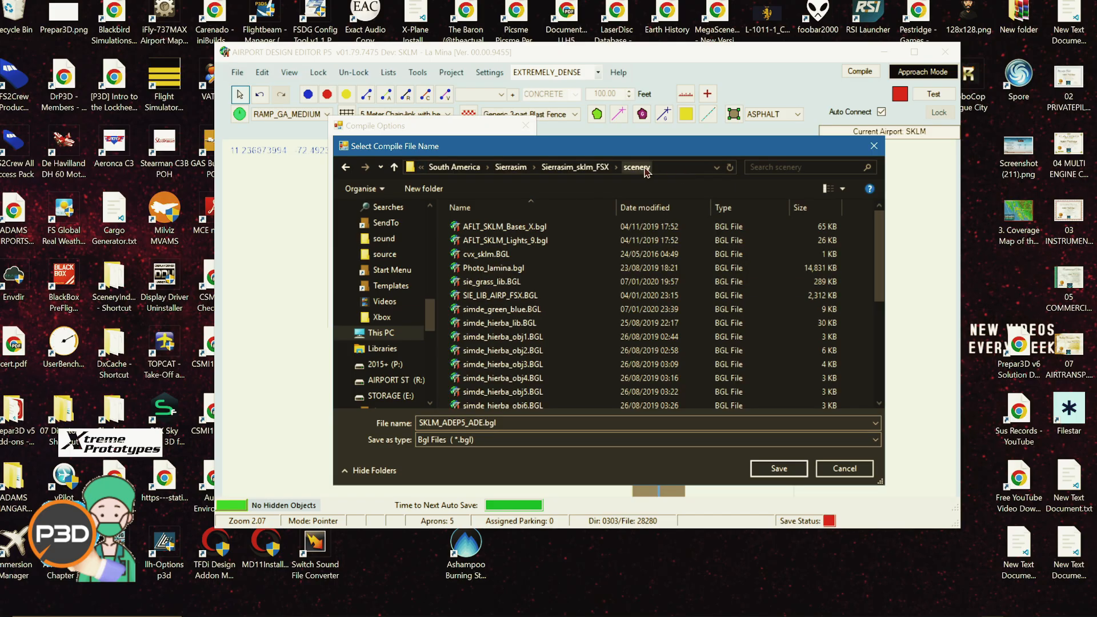
Choose the existing SKLM_ADEX_LS.bgl as the output file, compile the SKLM airport and close Airport Design Editor
scroll(626, 297, "down", 3)
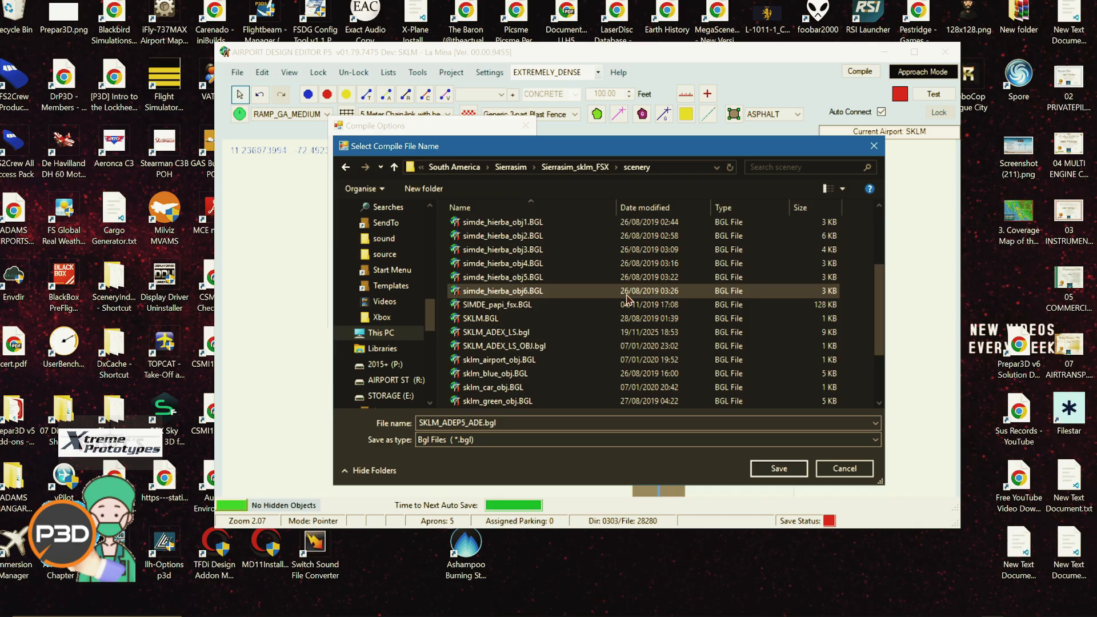
left_click(486, 335)
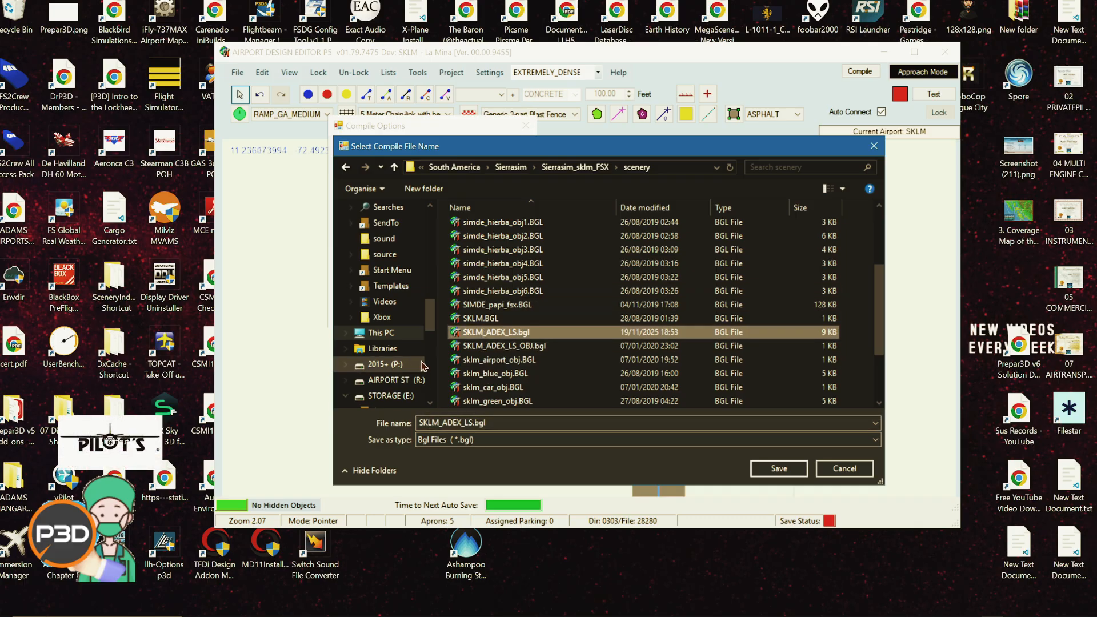
left_click(788, 468)
left_click(573, 313)
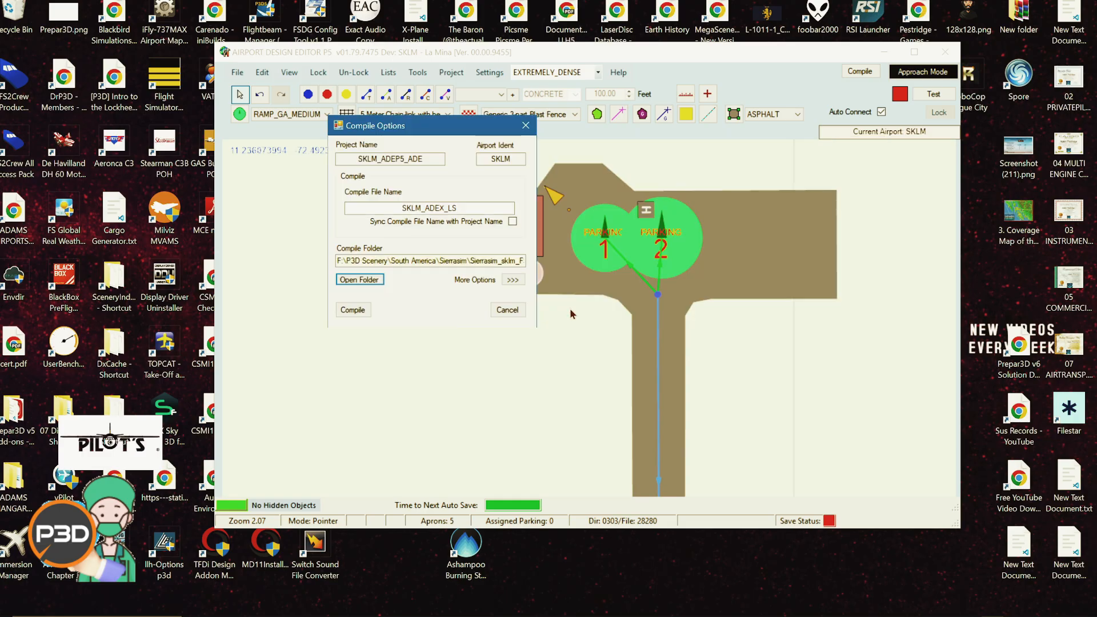
left_click(350, 309)
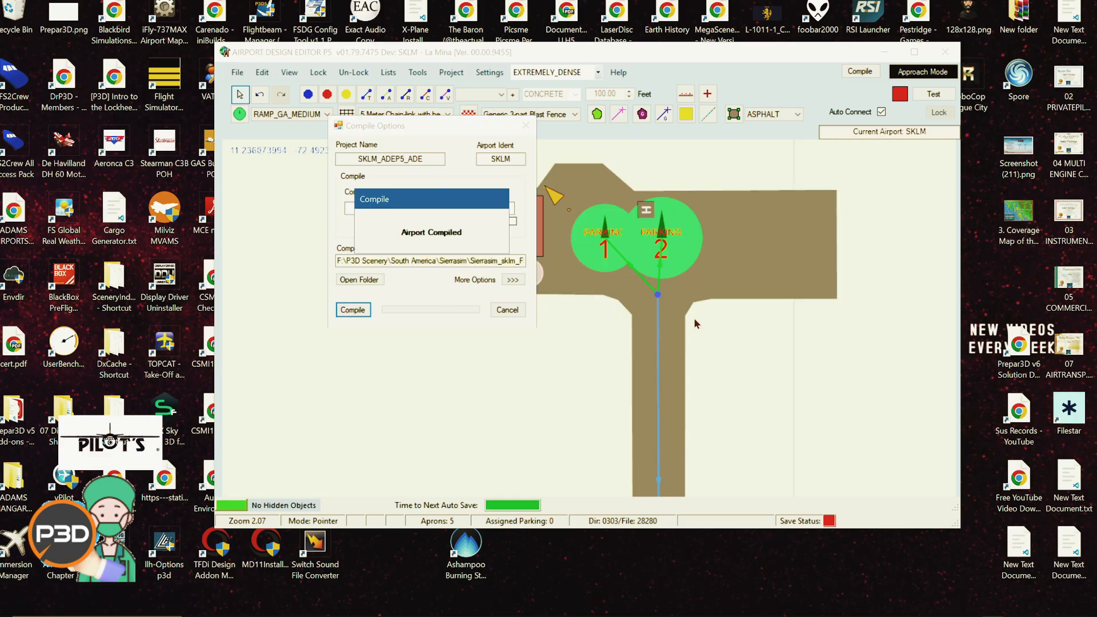
left_click(945, 52)
left_click(586, 356)
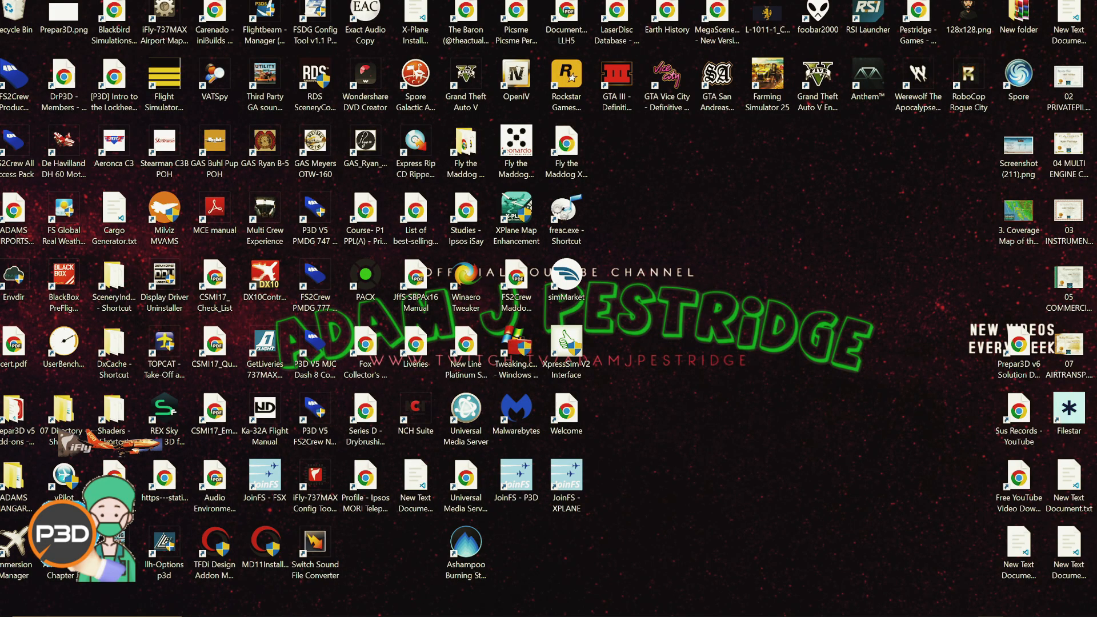
In File Explorer, copy SKLM_ADEX_LS_OBJ.bgl from the Sierrasim_sklm_FSX folder into its scenery subfolder and select SKLM_ADEX_LS.bgl there
key("alt+Tab")
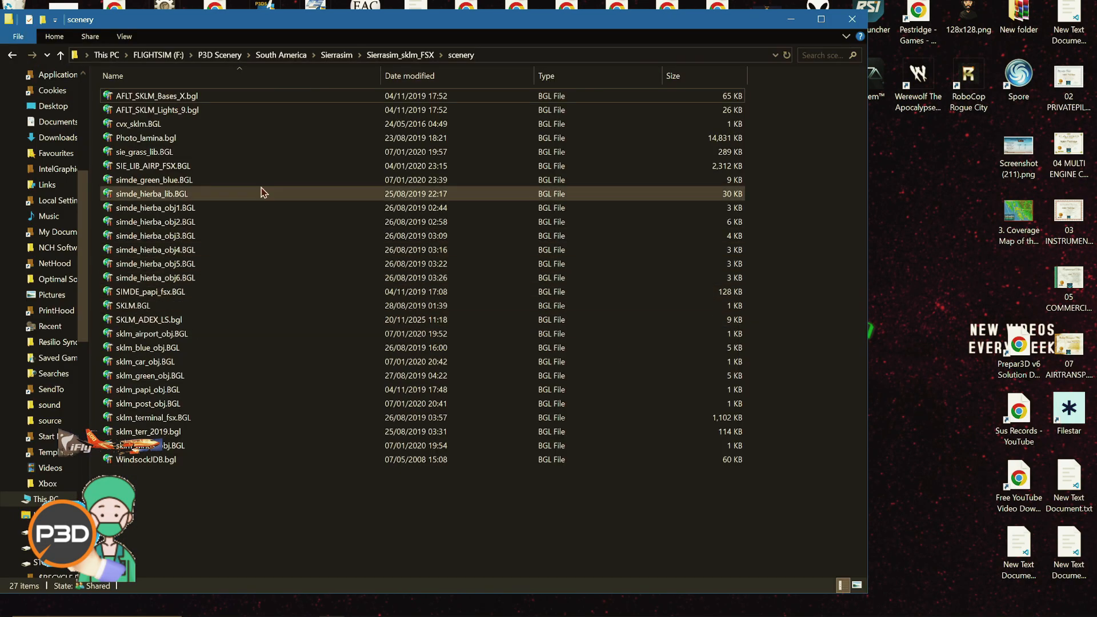
left_click(399, 54)
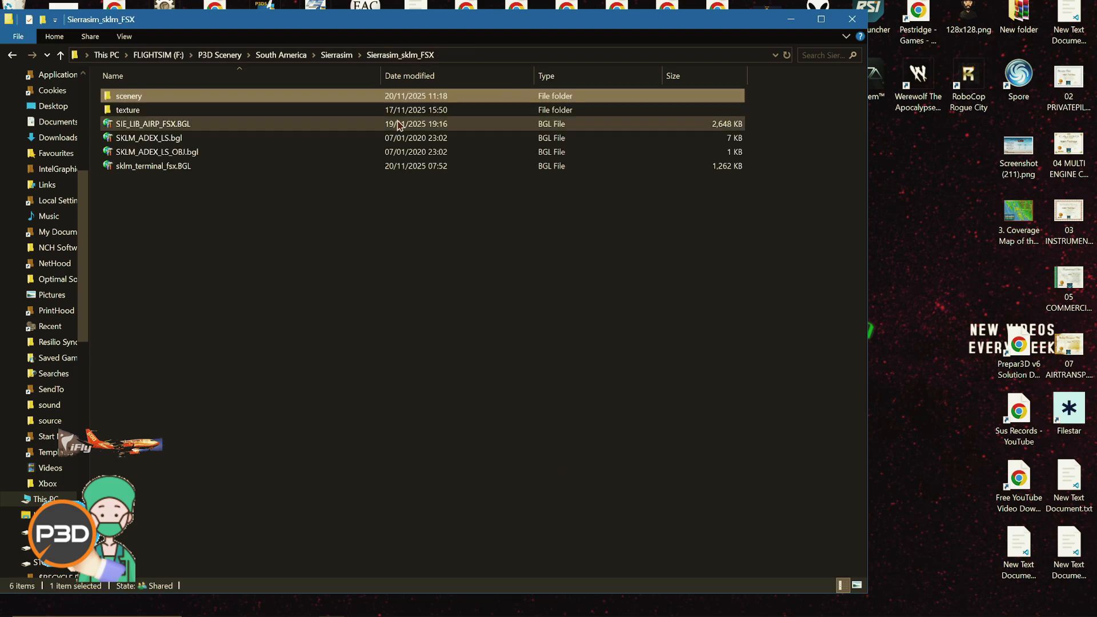
left_click(226, 155)
right_click(225, 155)
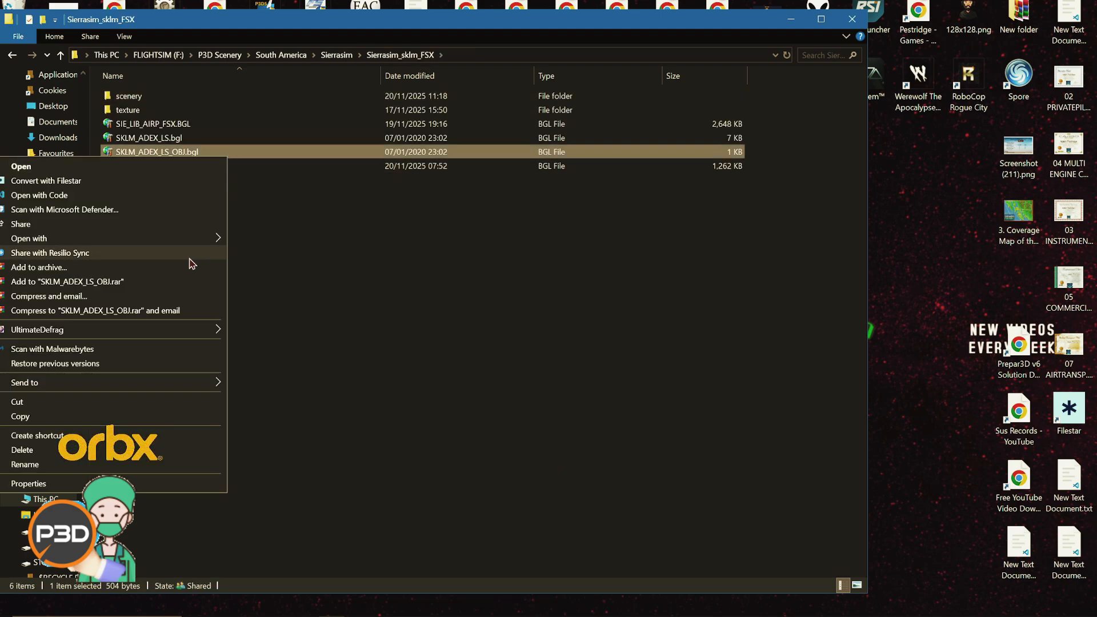
left_click(160, 413)
left_click(163, 95)
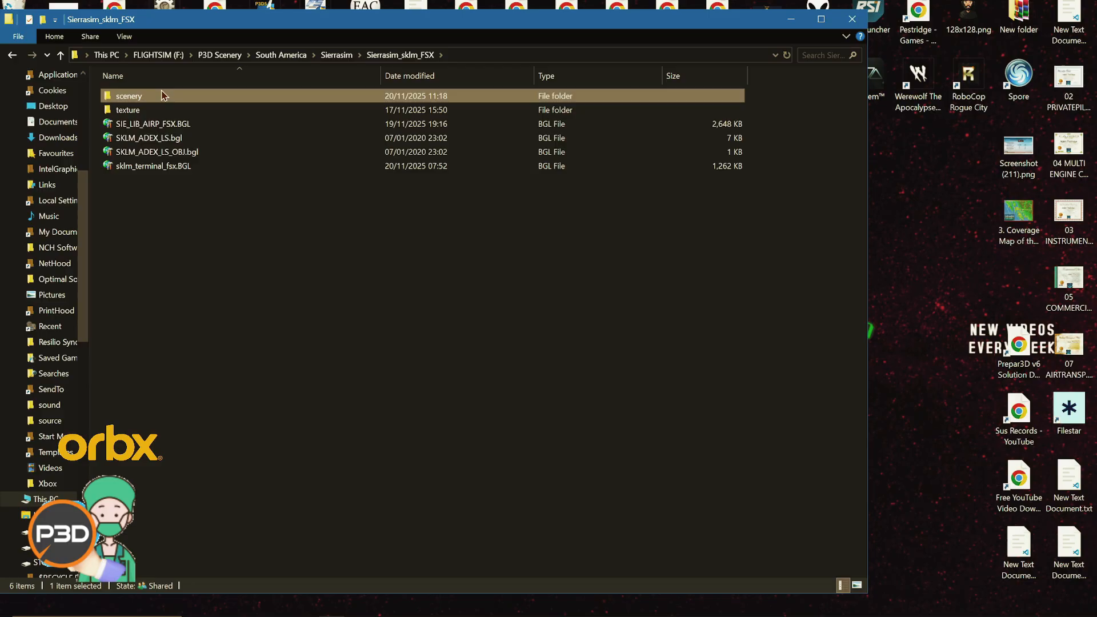
right_click(163, 96)
left_click(118, 469)
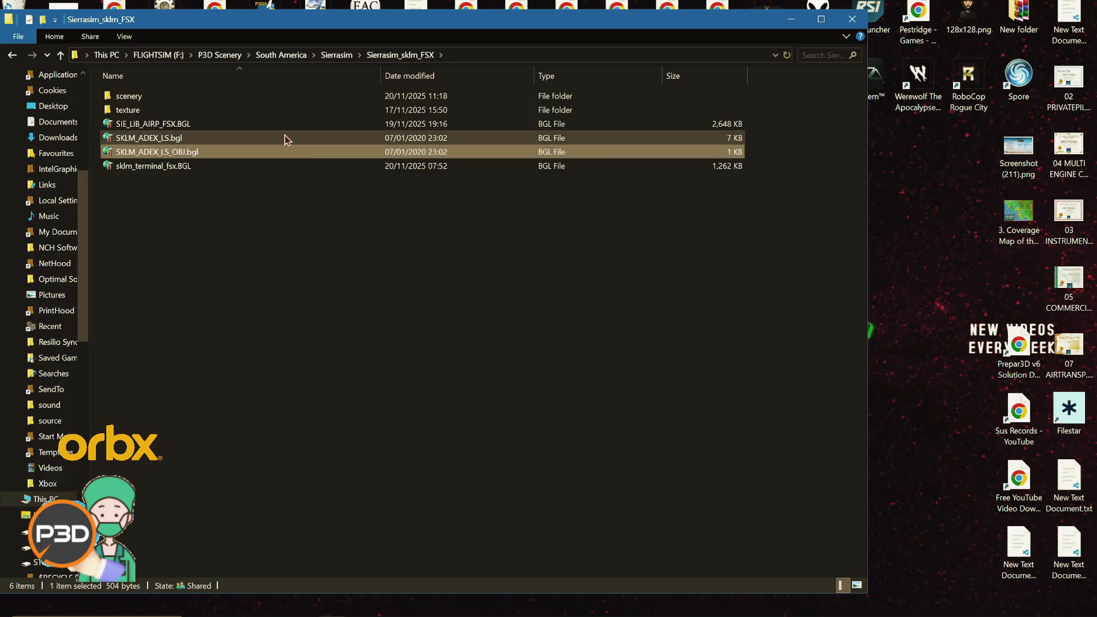
double_click(255, 98)
left_click(255, 321)
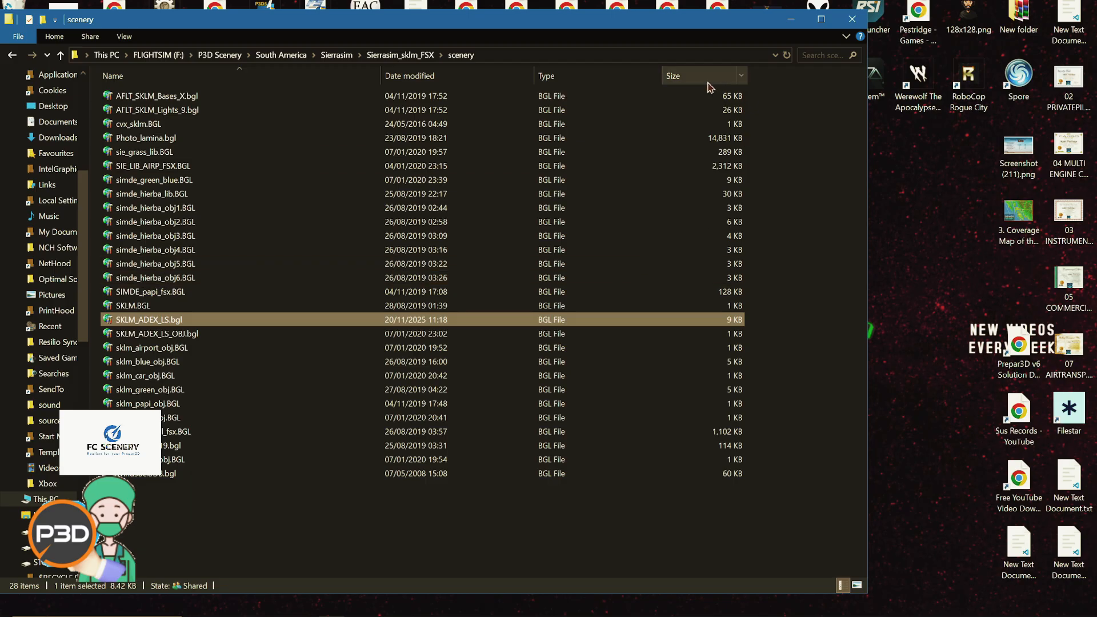
Open SIE_LIB_AIRP_FSX.BGL from the scenery folder in ModelConverterX and inspect the mnmg_post1 lamp post model
left_click_drag(395, 21, 558, 26)
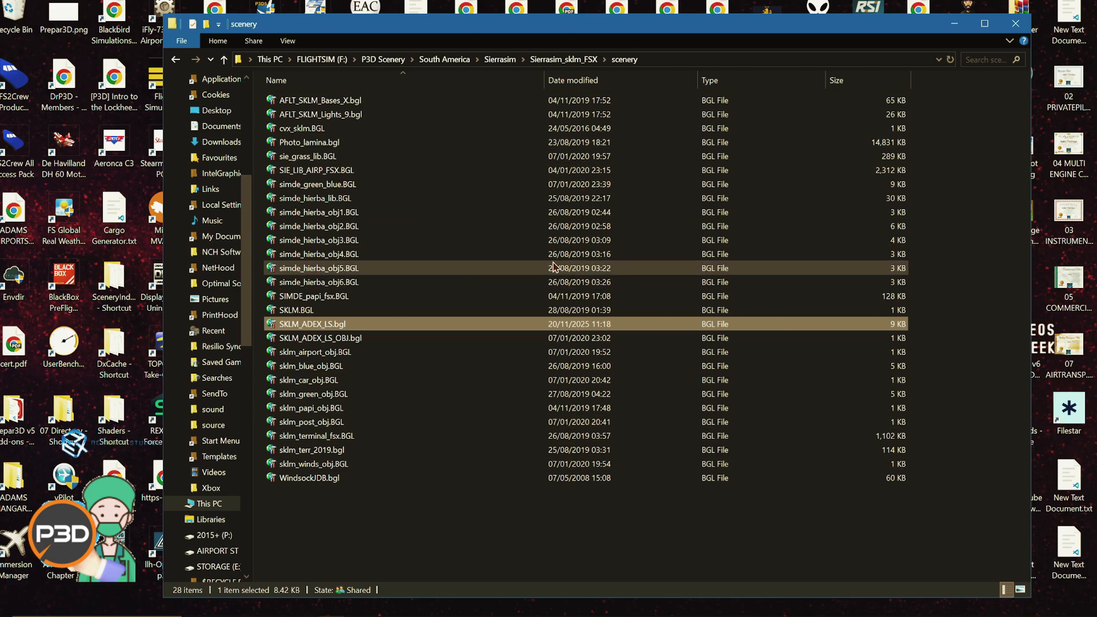
left_click(434, 172)
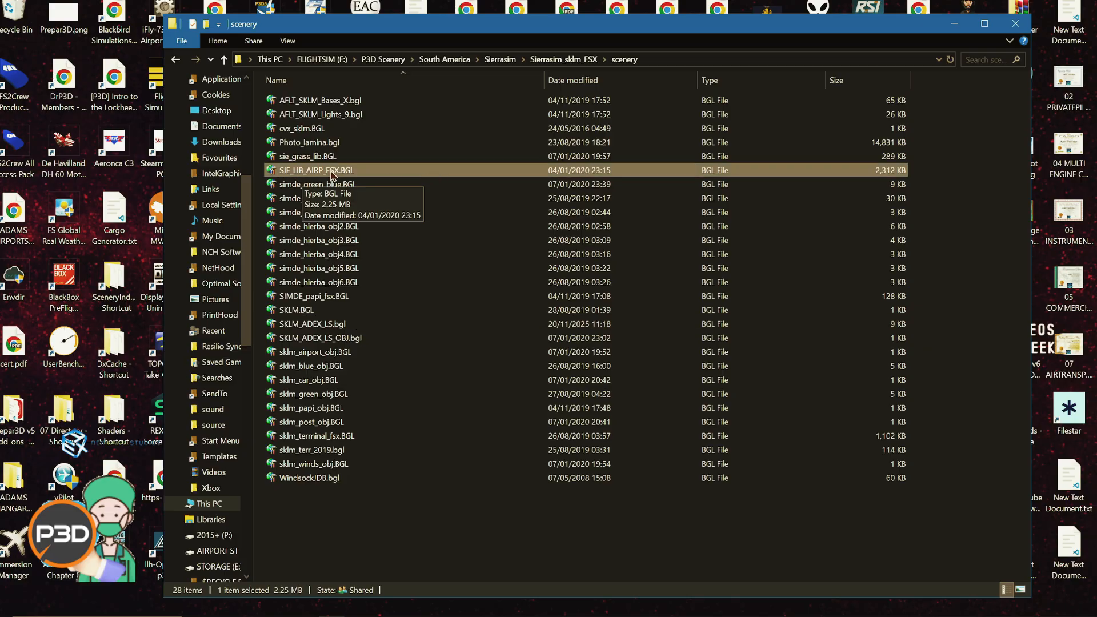
right_click(330, 171)
mouse_move(319, 254)
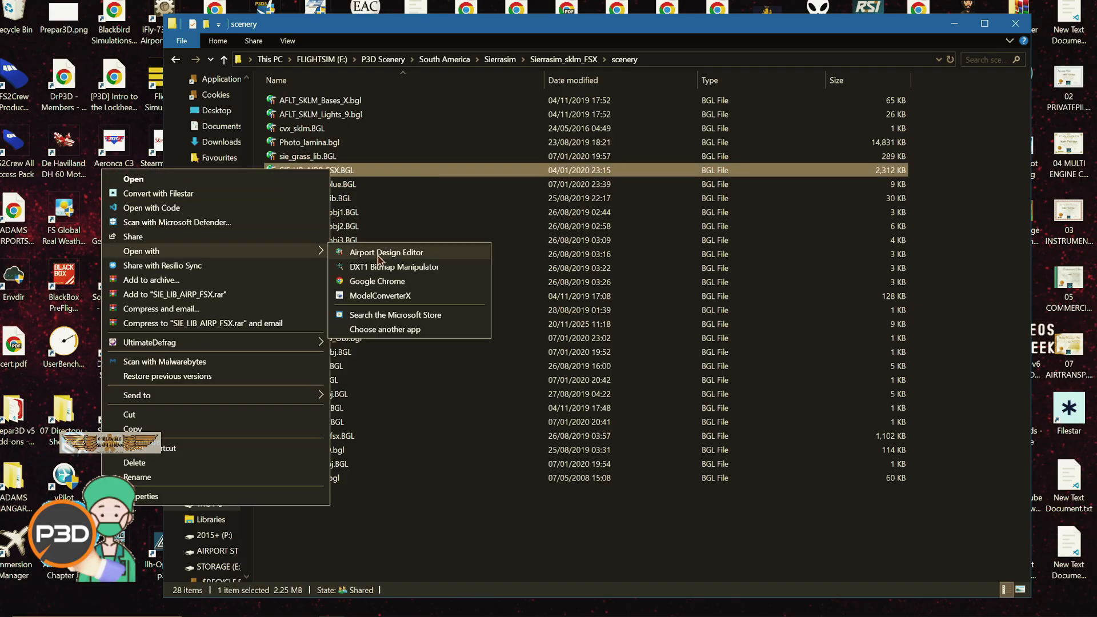
left_click(392, 298)
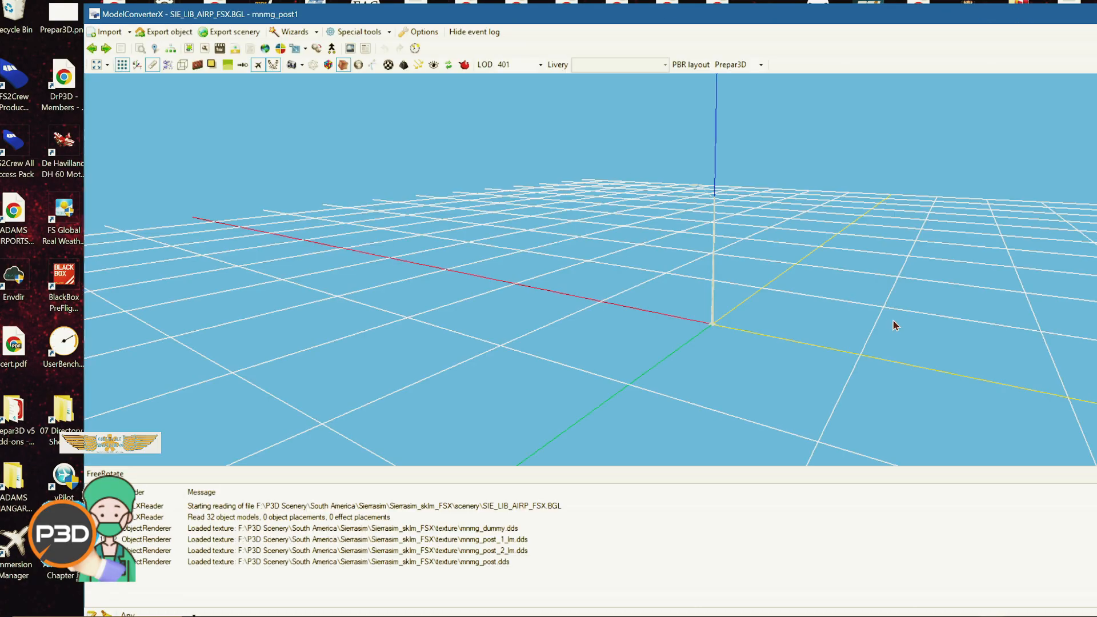
left_click_drag(776, 204, 796, 259)
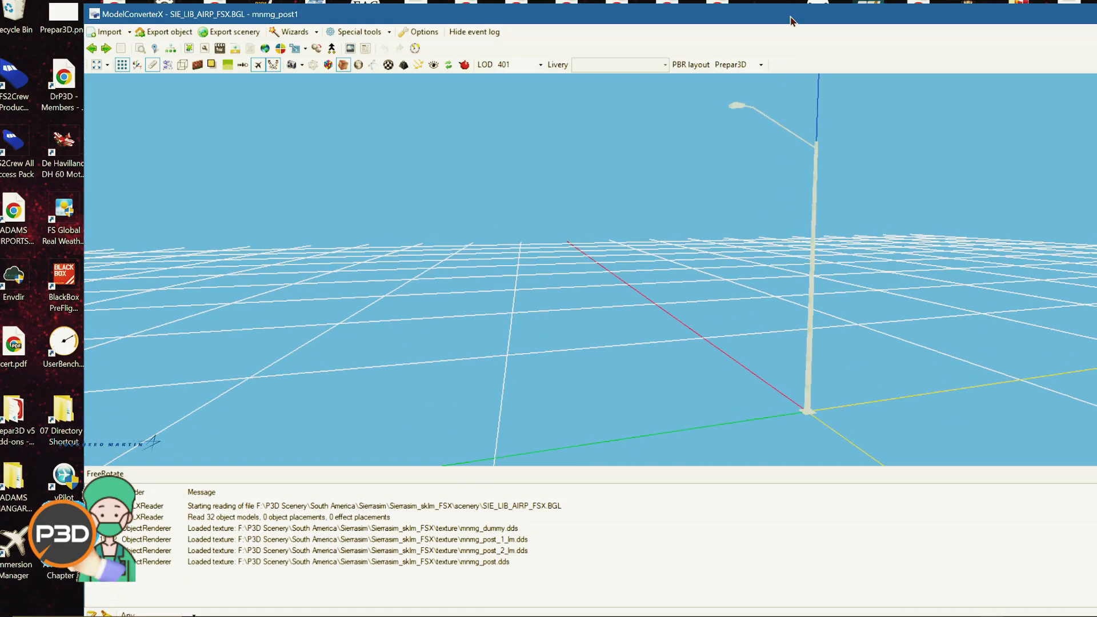
left_click_drag(790, 20, 684, 3)
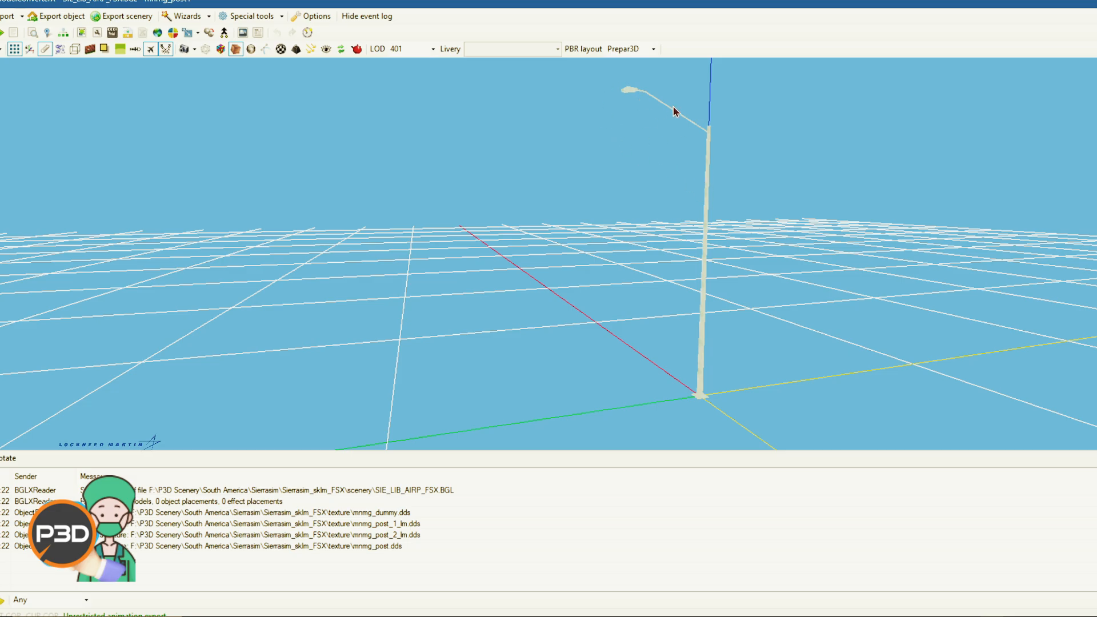
scroll(713, 258, "down", 2)
left_click_drag(608, 284, 620, 302)
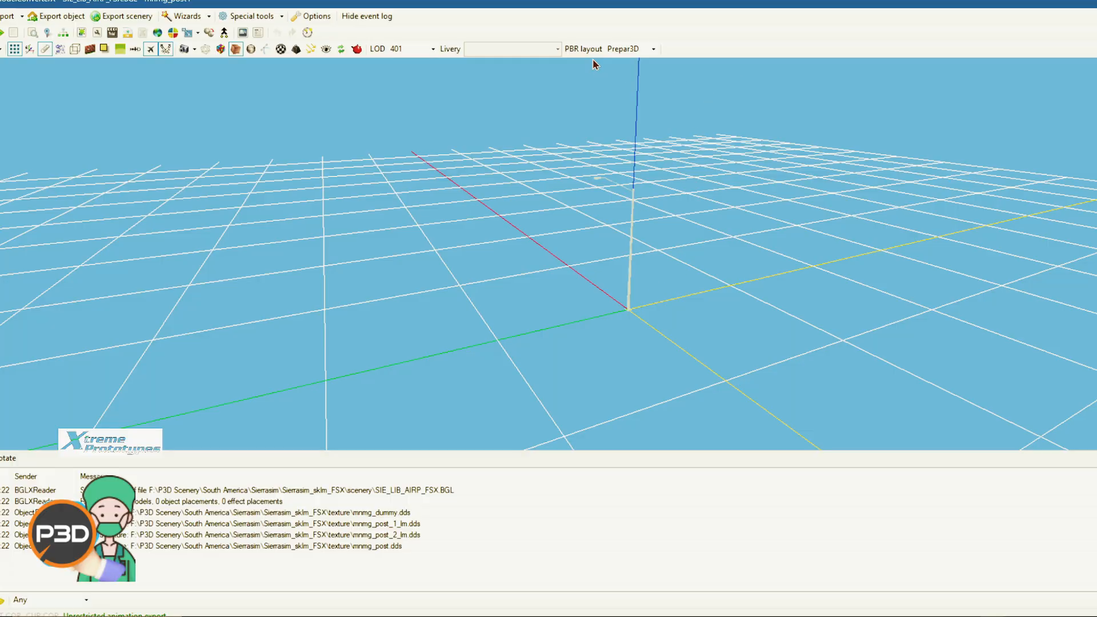
Review the importer option Replace effects by lights and the exporter option P3D v4.4 BGLComp path, and close the options
left_click(317, 15)
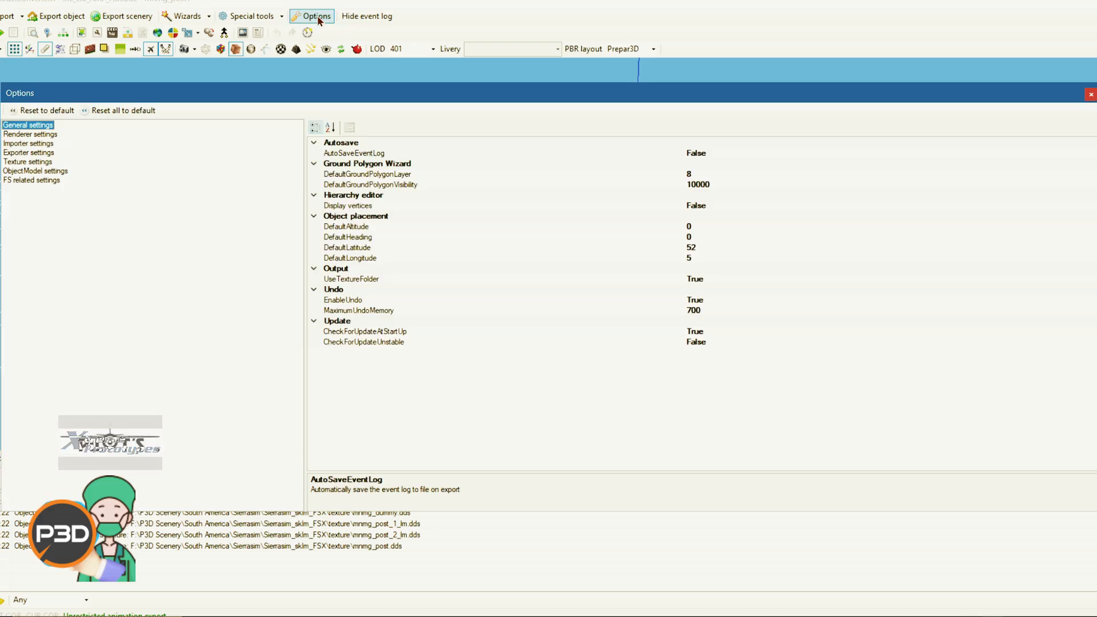
left_click(46, 143)
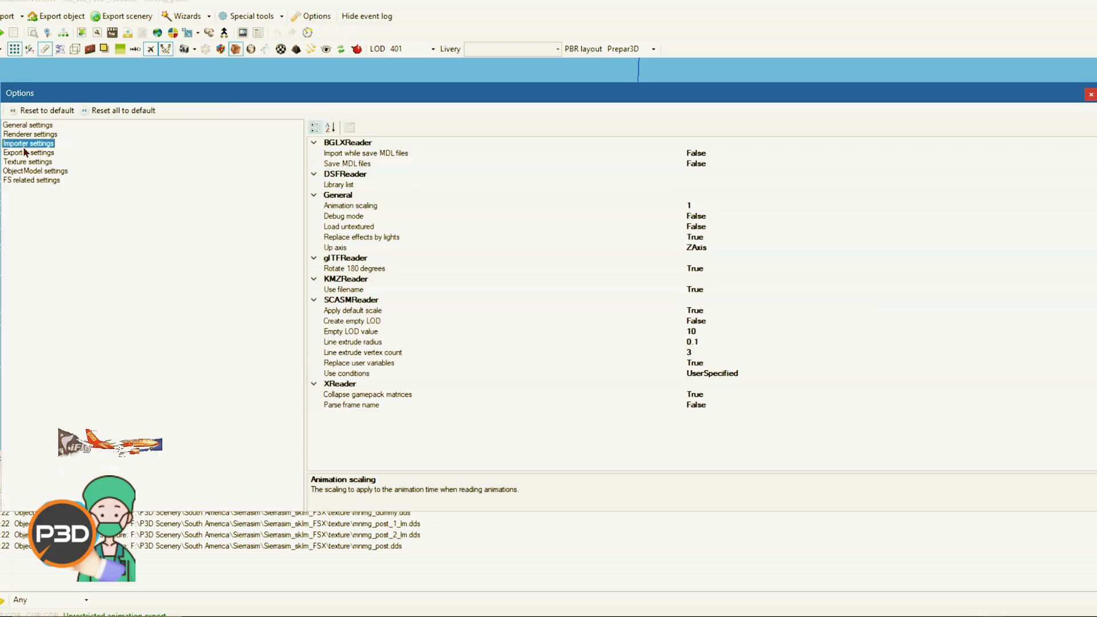
left_click(339, 238)
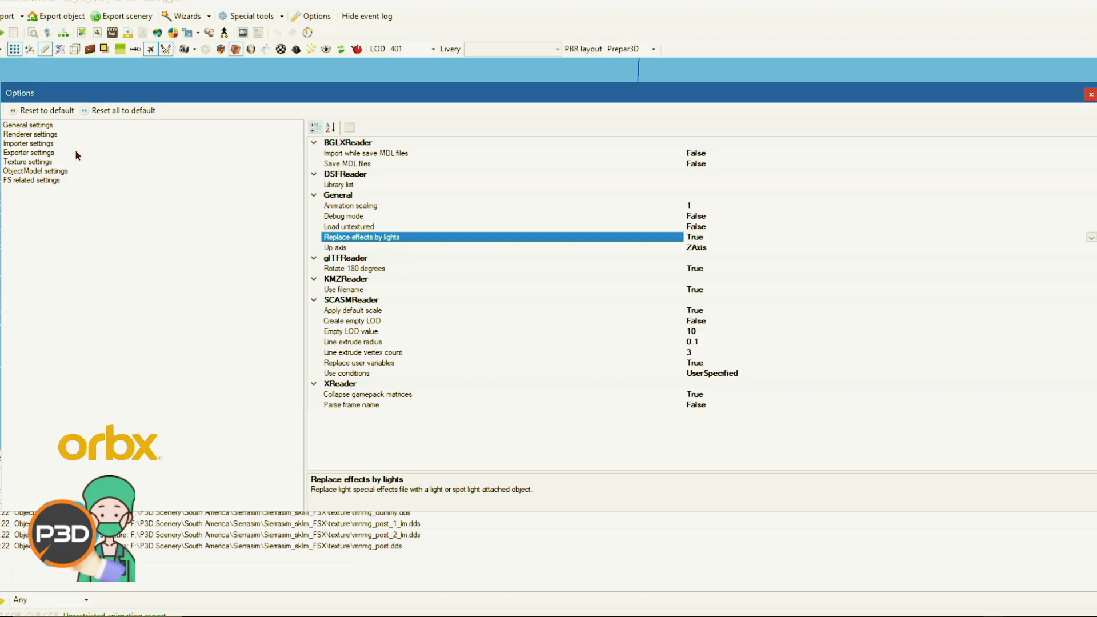
left_click(32, 155)
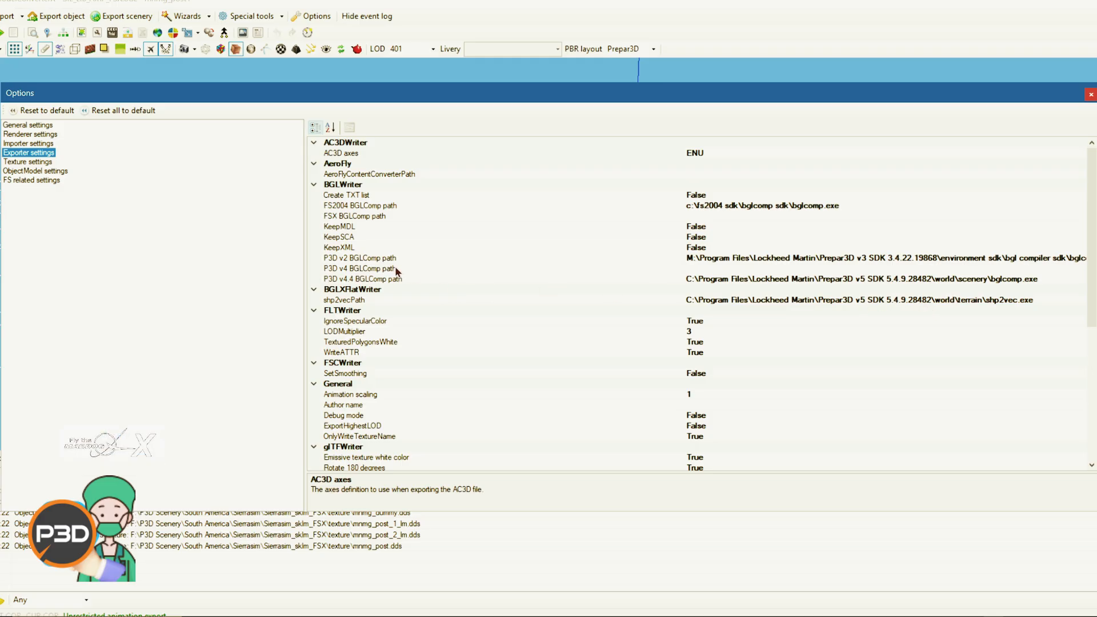
left_click(341, 281)
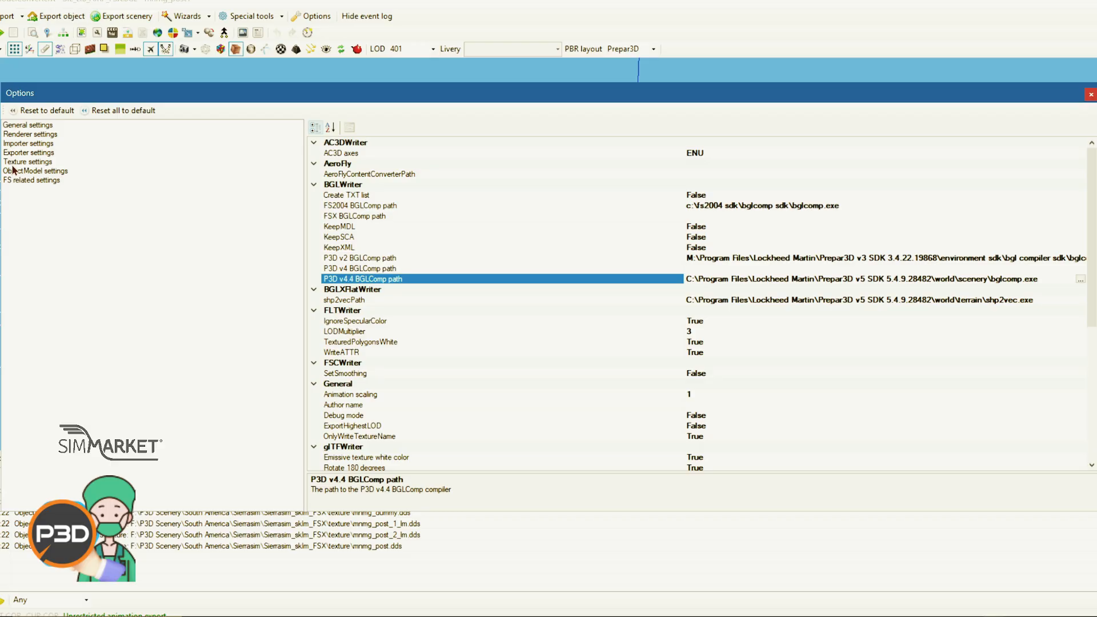
left_click(25, 144)
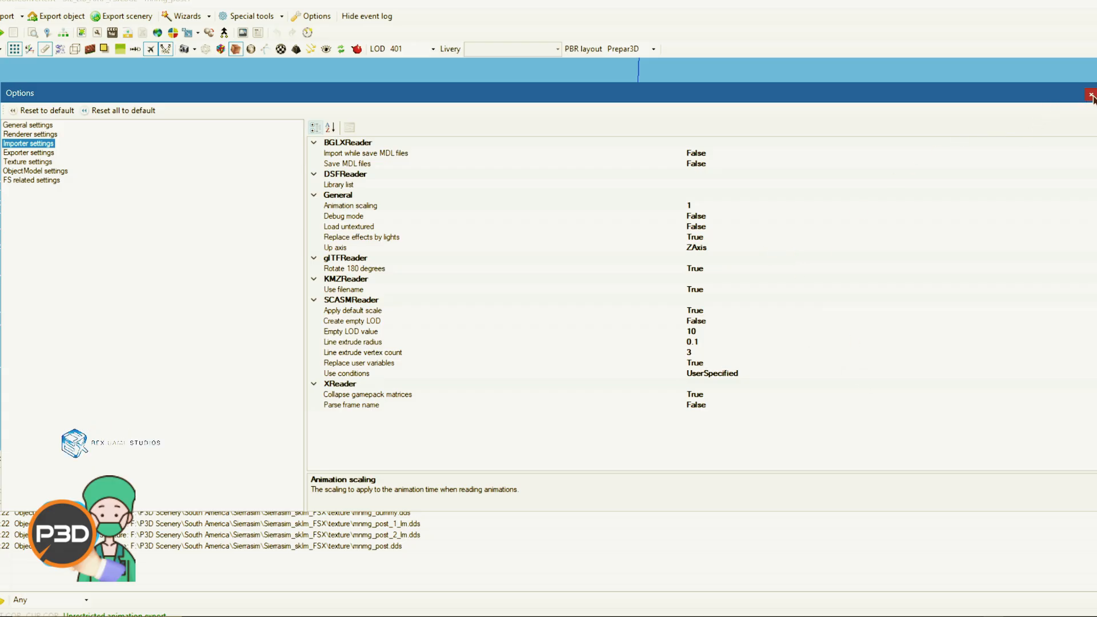
left_click(1090, 95)
Try the viewport display toggles and examine the lamp post model from another angle
scroll(495, 179, "up", 4)
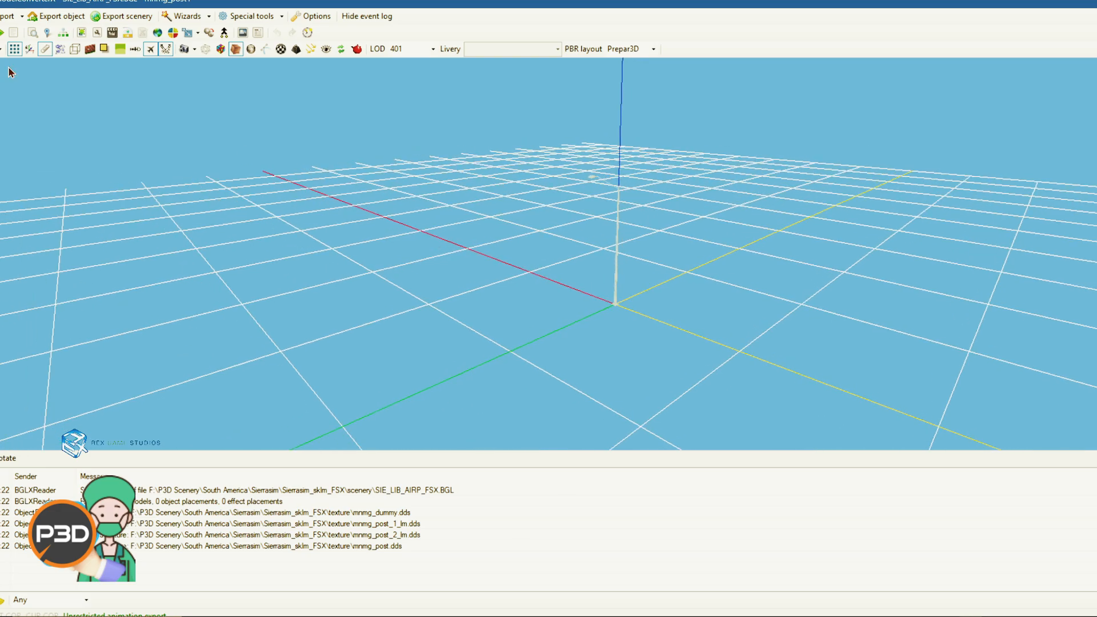
left_click(47, 50)
left_click(165, 49)
left_click(163, 49)
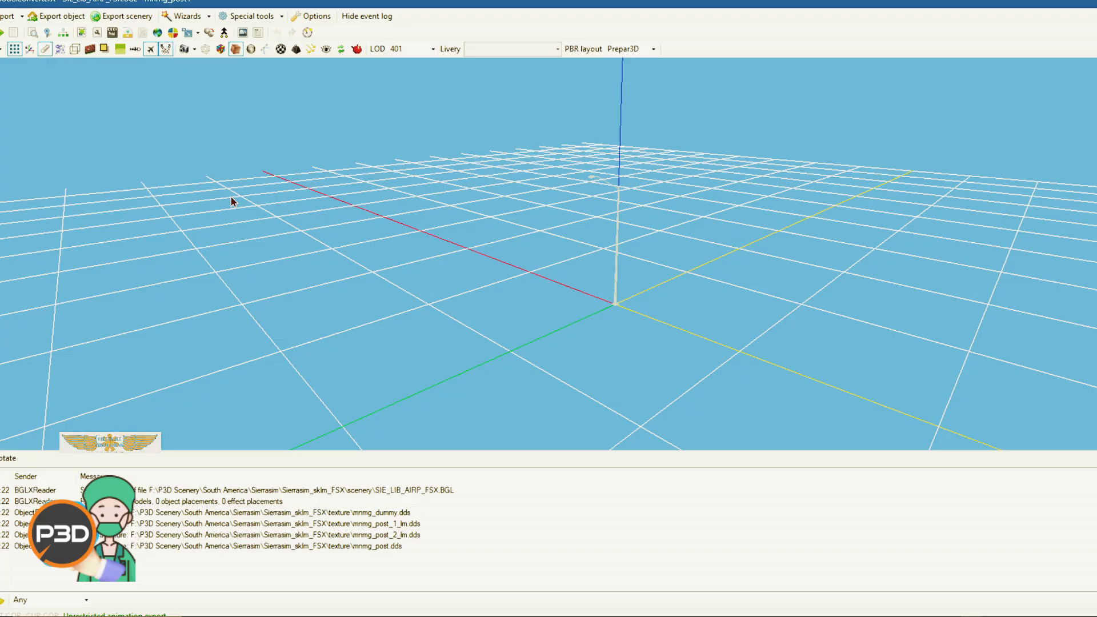
left_click_drag(231, 198, 461, 231)
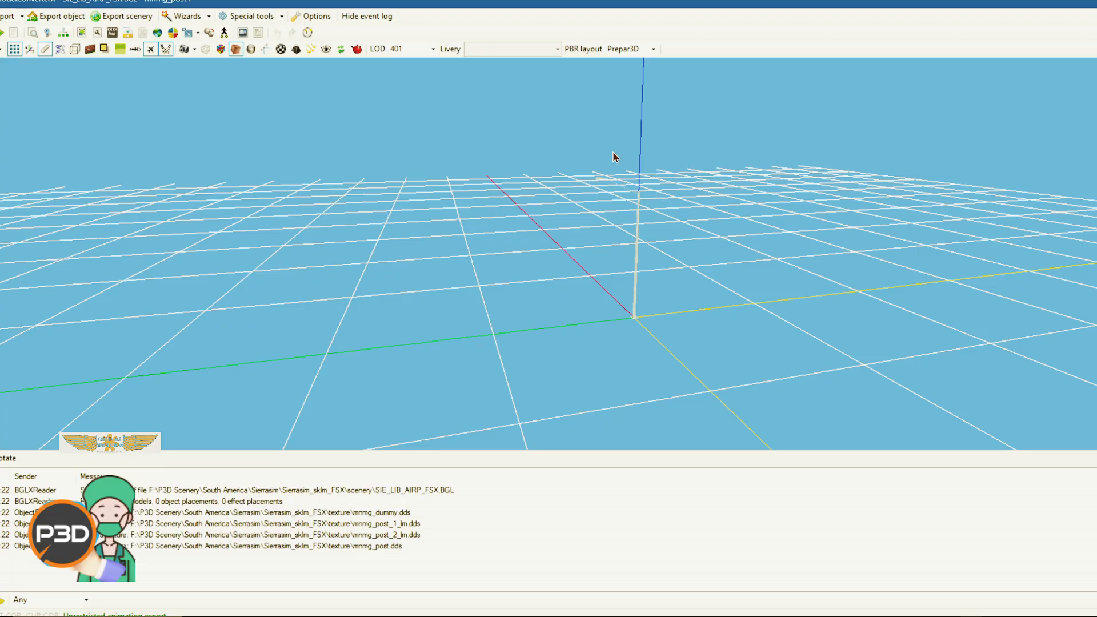
Add a light to the lamp post model in the Attached Object Editor
scroll(614, 204, "up", 1)
scroll(614, 200, "up", 1)
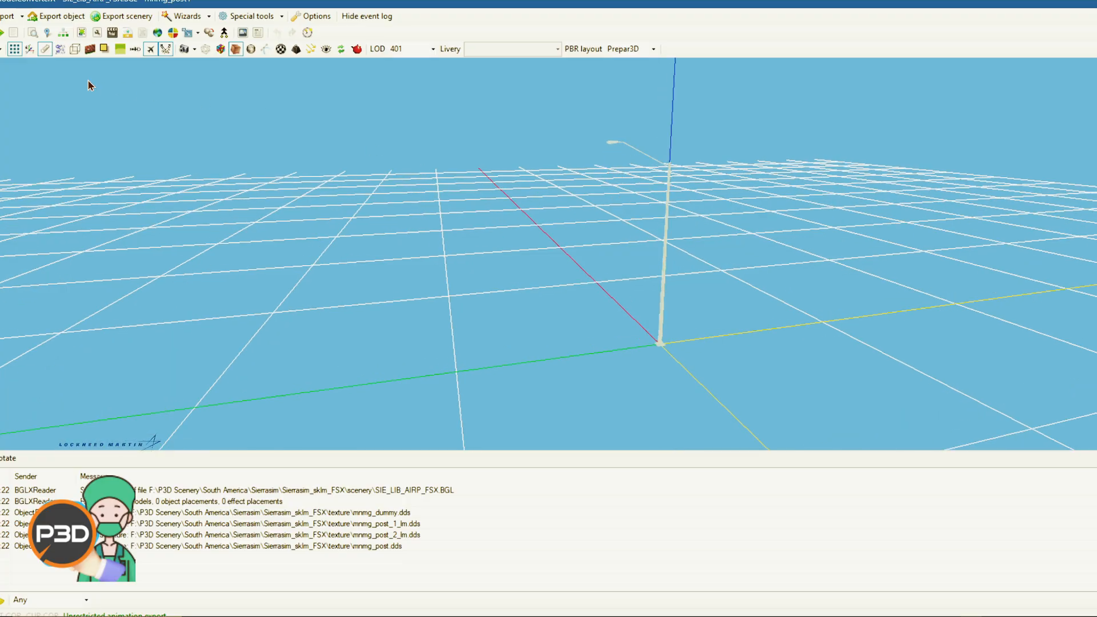
left_click(104, 36)
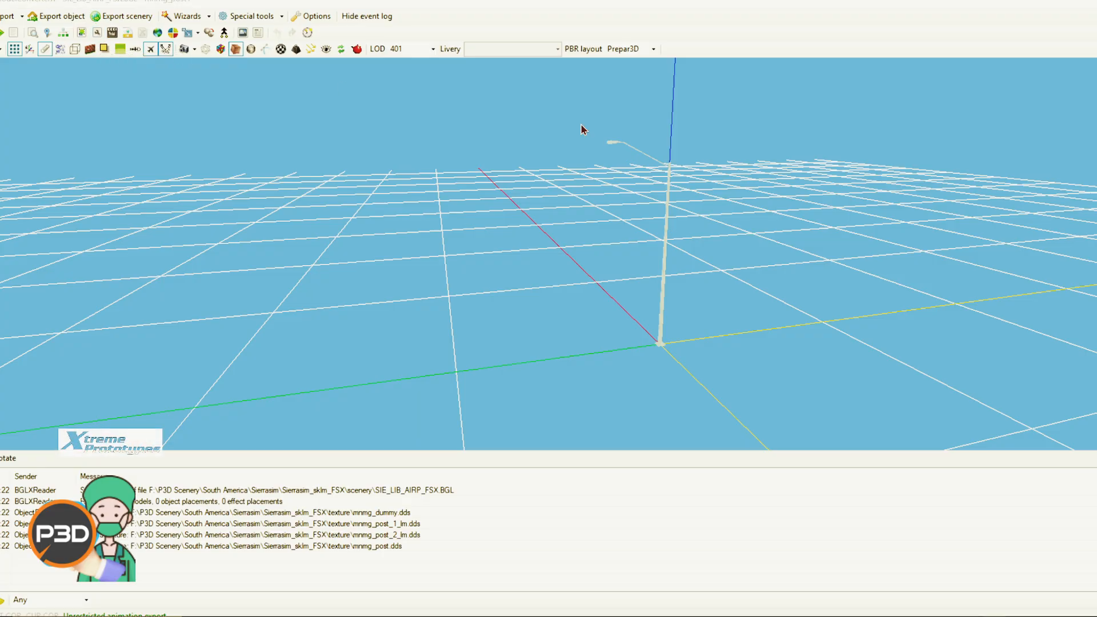
left_click_drag(937, 102, 433, 99)
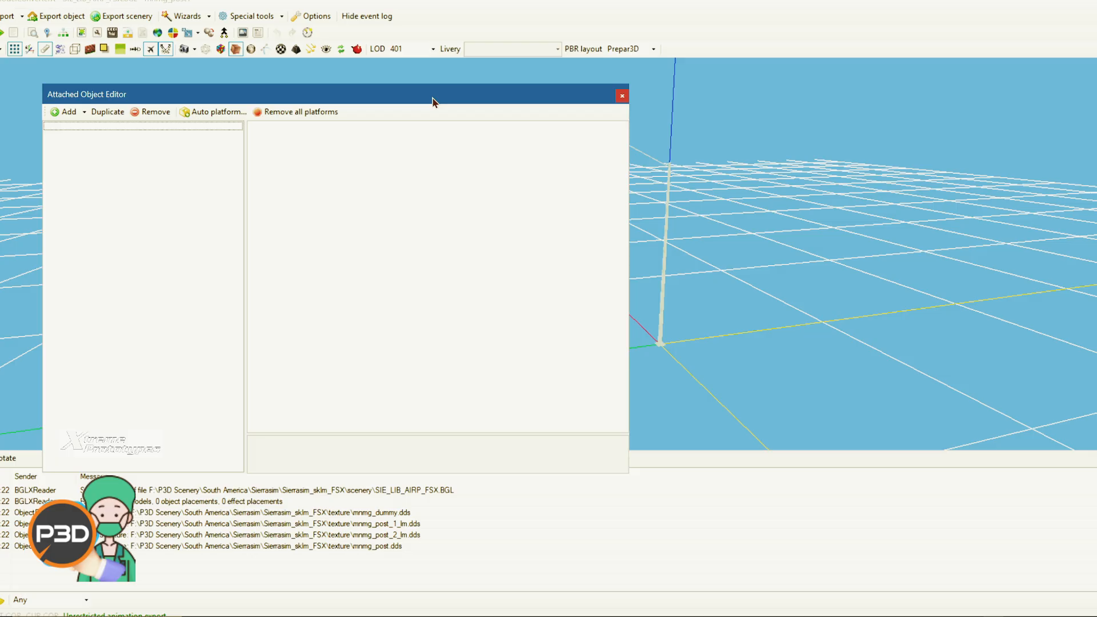
left_click(85, 113)
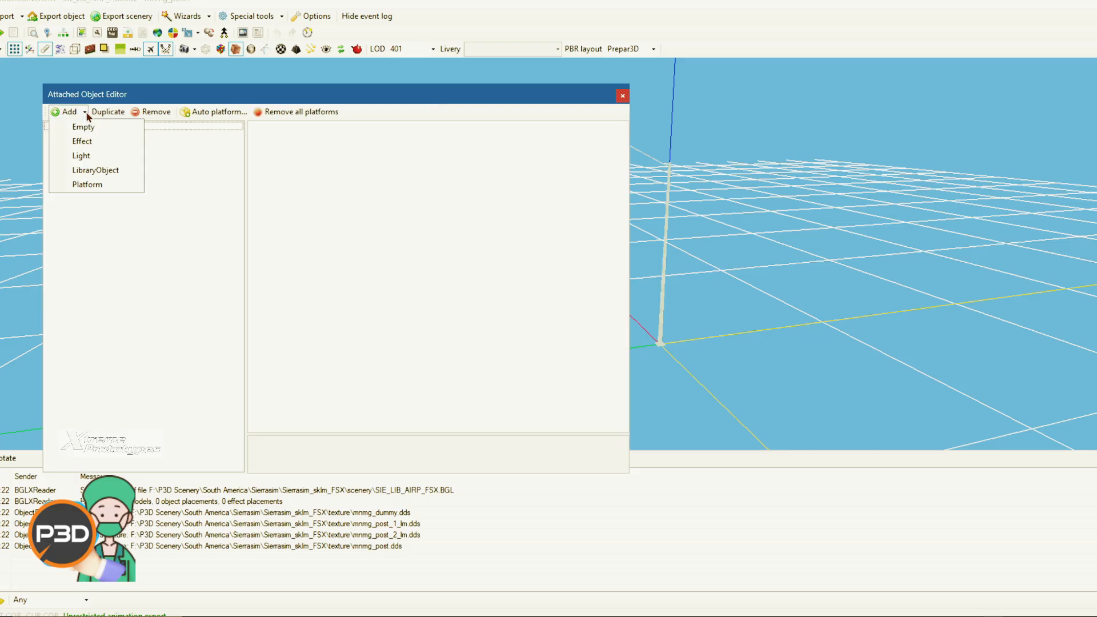
left_click(81, 156)
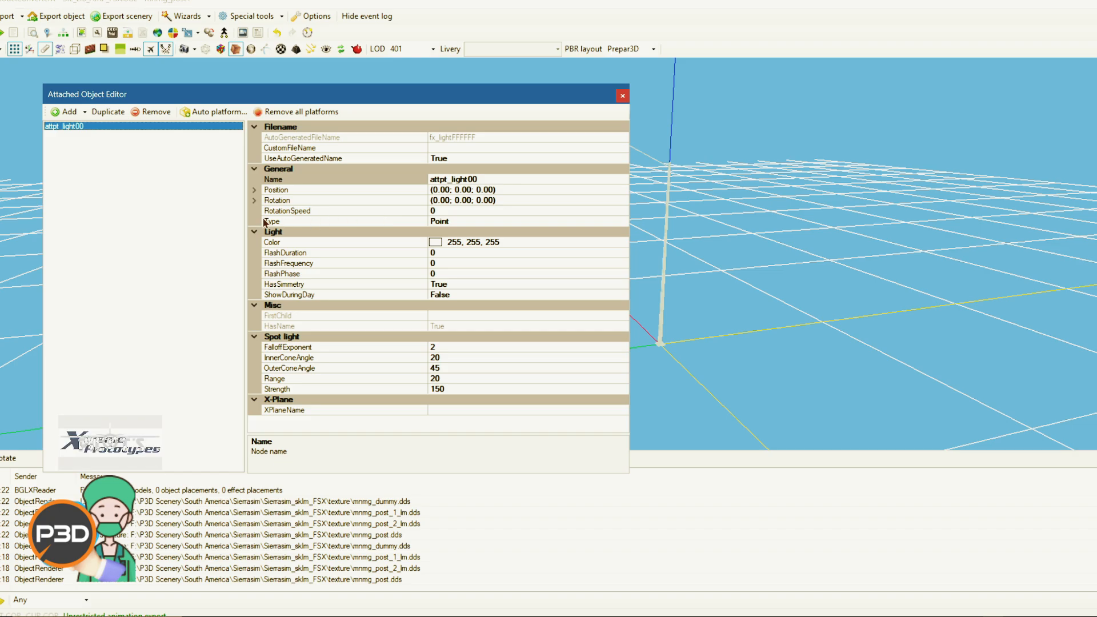
Set the attached light's type to Spot and inspect its beam relative to the lamp post
left_click(496, 221)
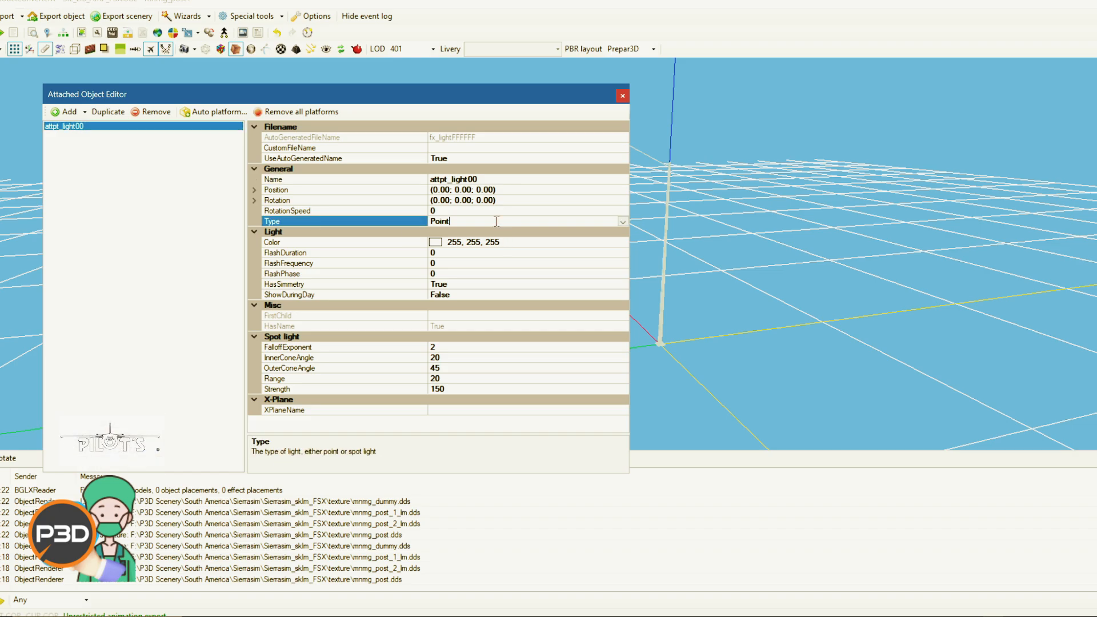
left_click(623, 222)
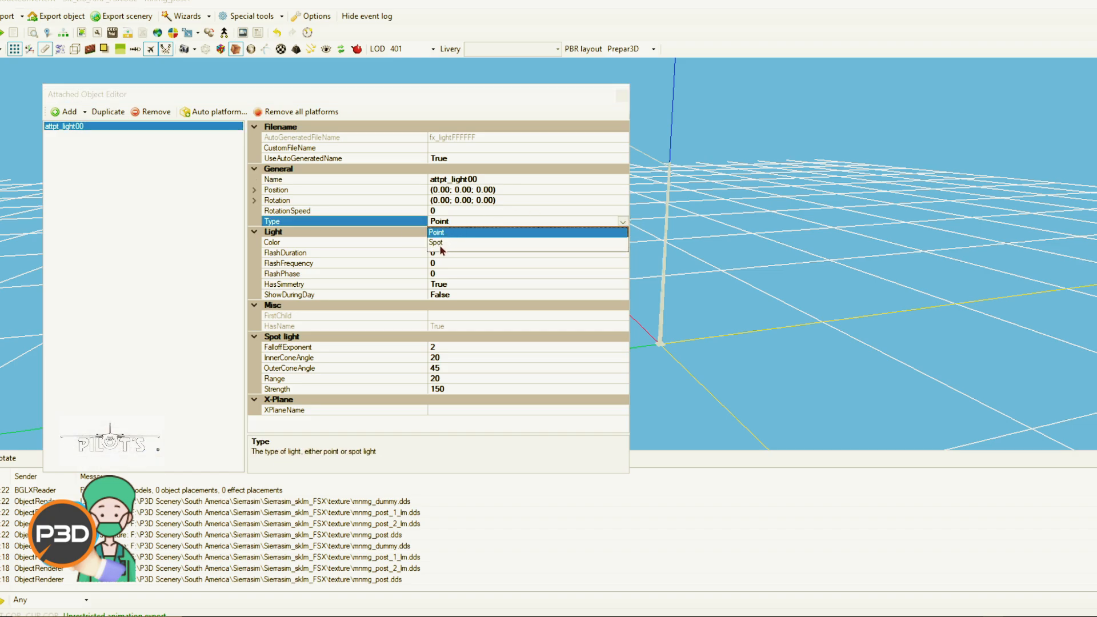
left_click(444, 242)
left_click_drag(481, 105, 464, 215)
left_click_drag(813, 255, 902, 271)
left_click_drag(755, 268, 827, 254)
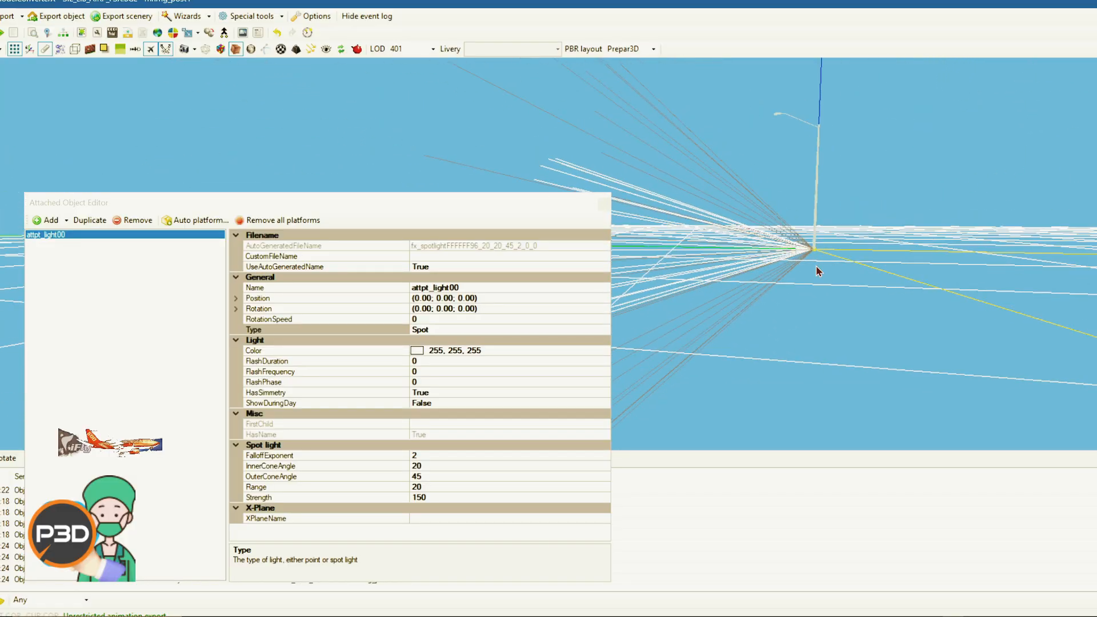
mouse_move(815, 294)
left_mouse_down()
mouse_move(810, 321)
mouse_move(810, 306)
mouse_move(832, 309)
mouse_move(818, 308)
left_mouse_up()
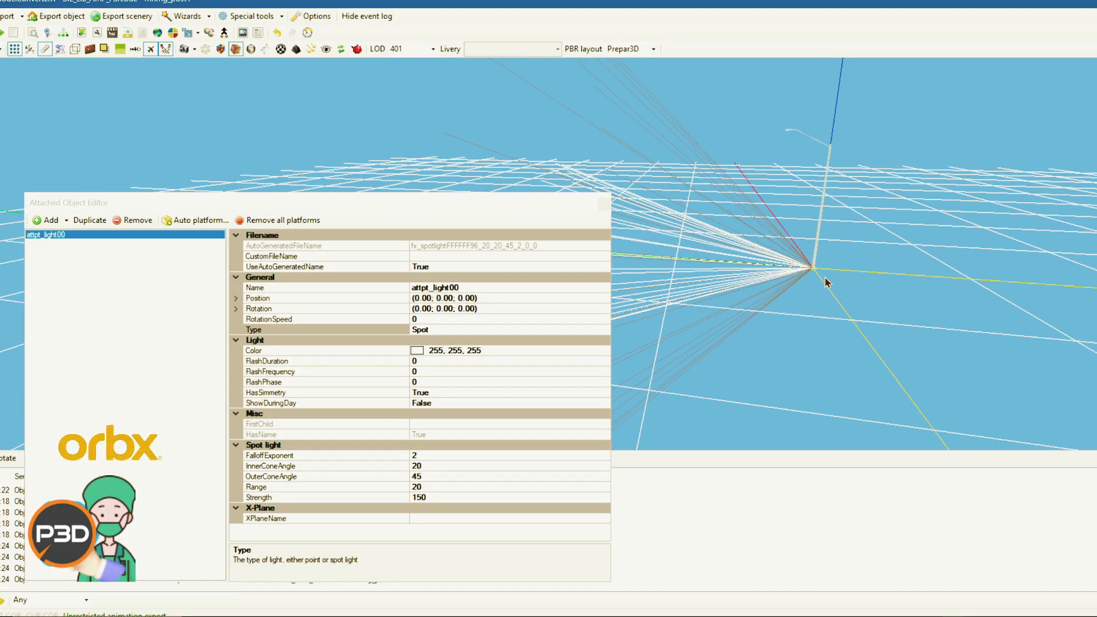
left_click_drag(811, 272, 808, 266)
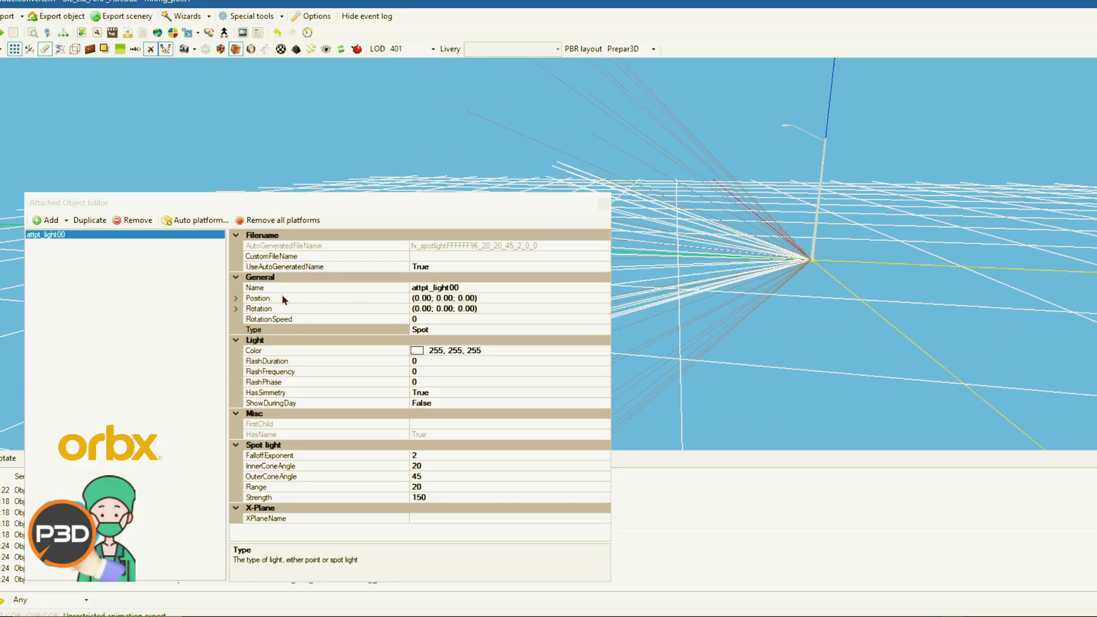
Try a position of (5.00; 0.00; 0.00) for the spotlight and check which direction it moves
left_click(263, 298)
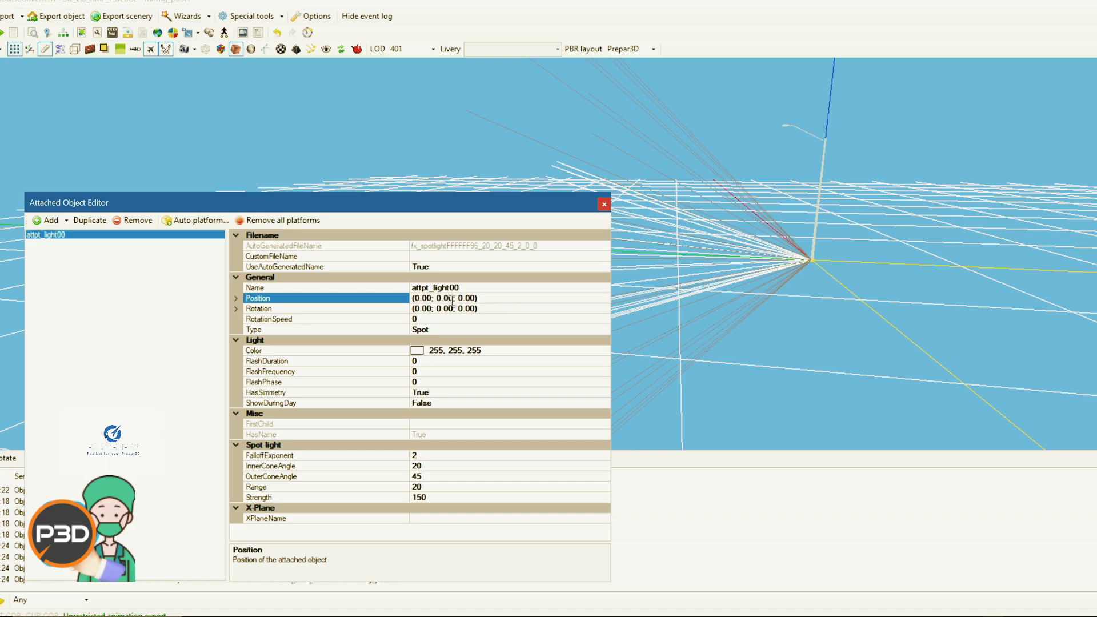
double_click(421, 298)
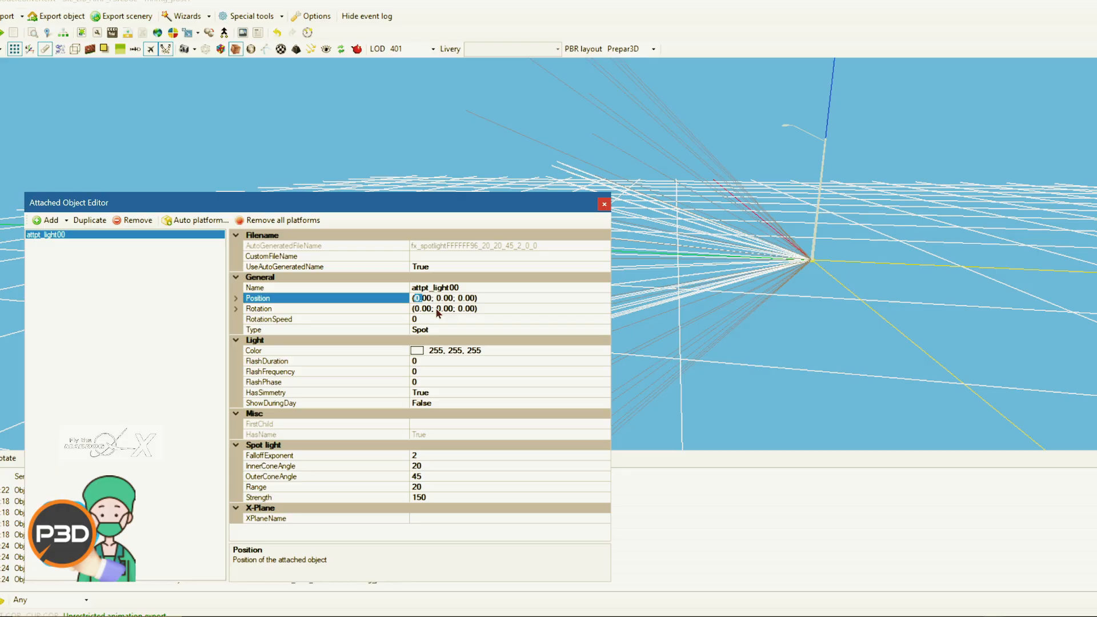
left_click(416, 297)
left_click_drag(692, 316, 728, 279)
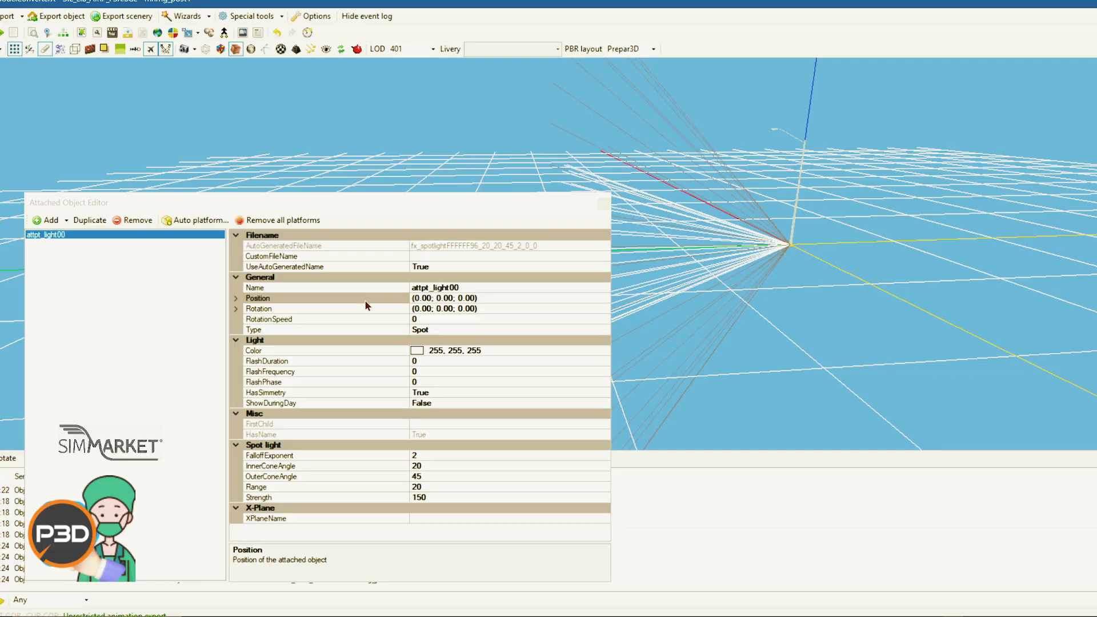
left_click(418, 298)
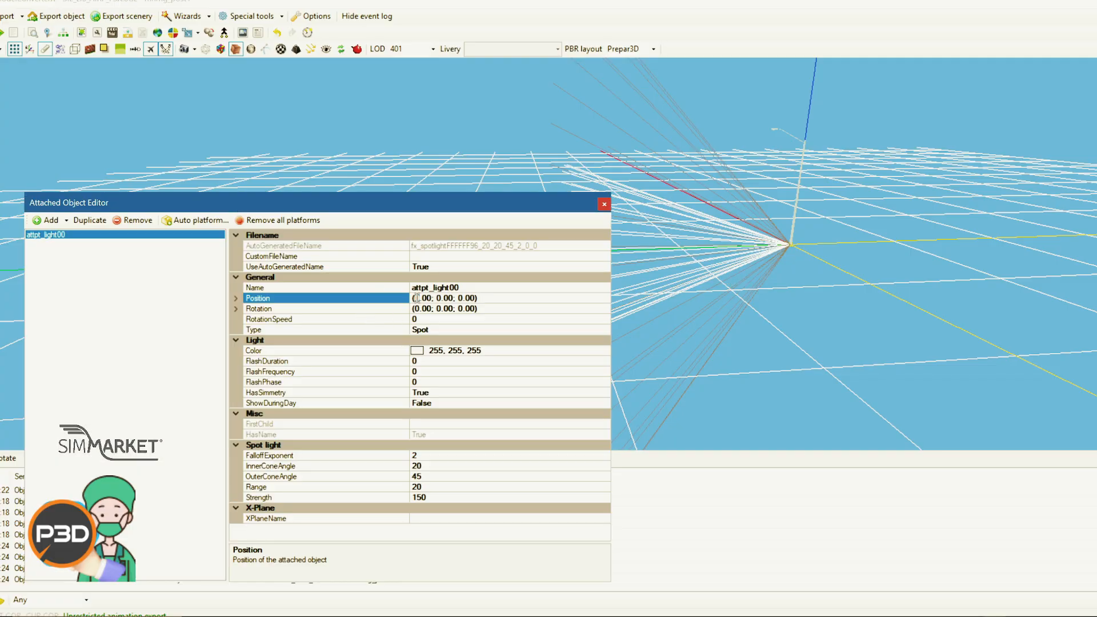
key("BackSpace")
type("5")
left_click(432, 321)
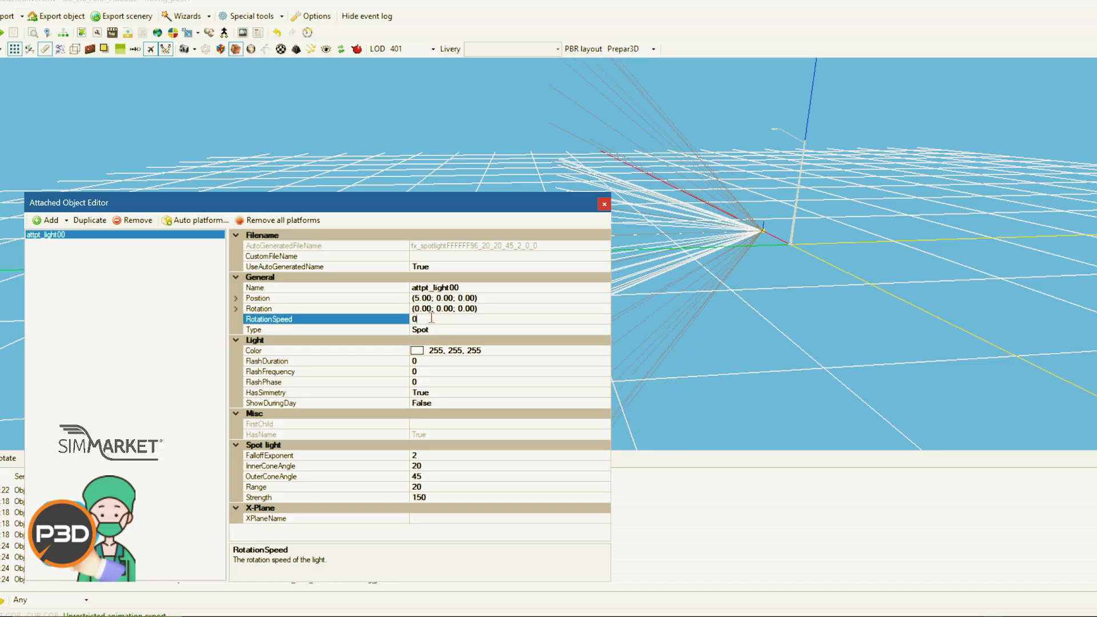
left_click(767, 263)
left_click_drag(767, 259, 755, 239)
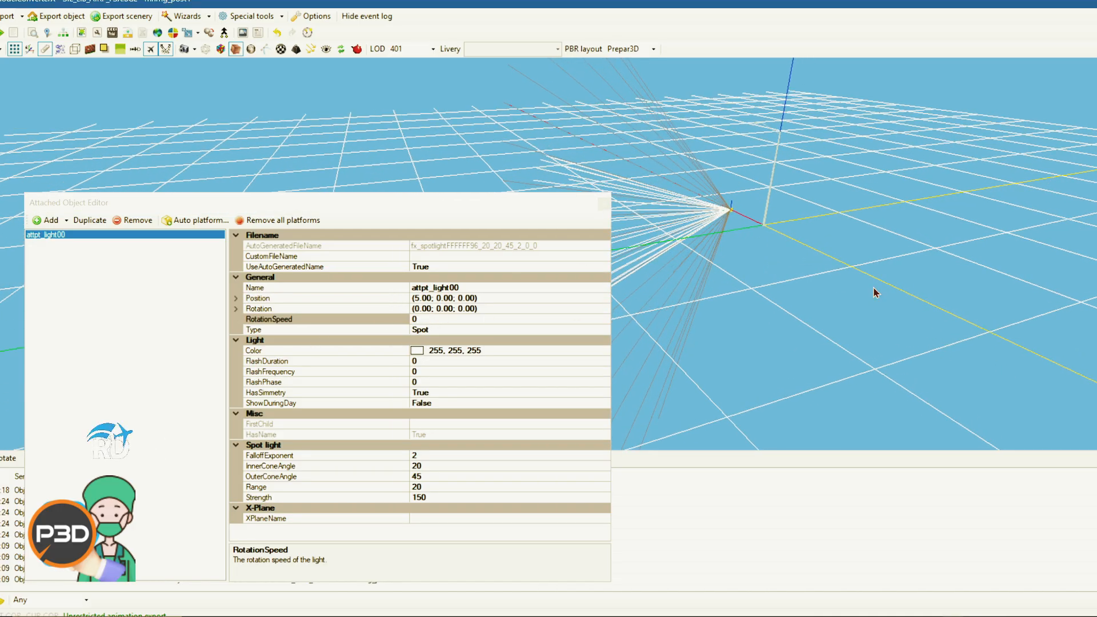
Return the spotlight's first position coordinate to 0
left_click(415, 297)
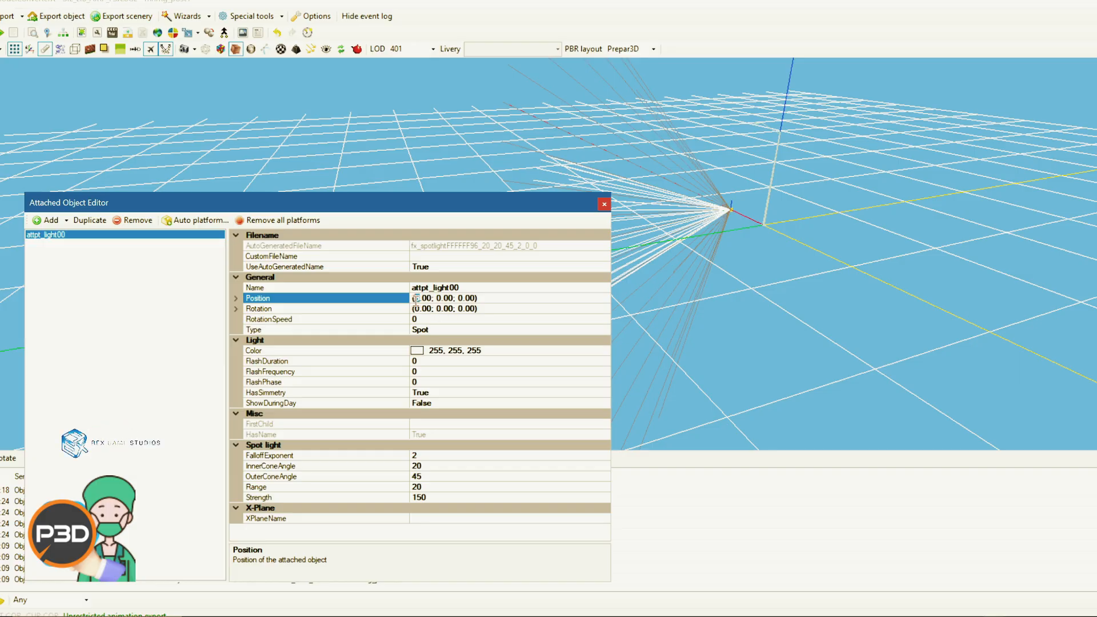
type("0")
left_click(447, 319)
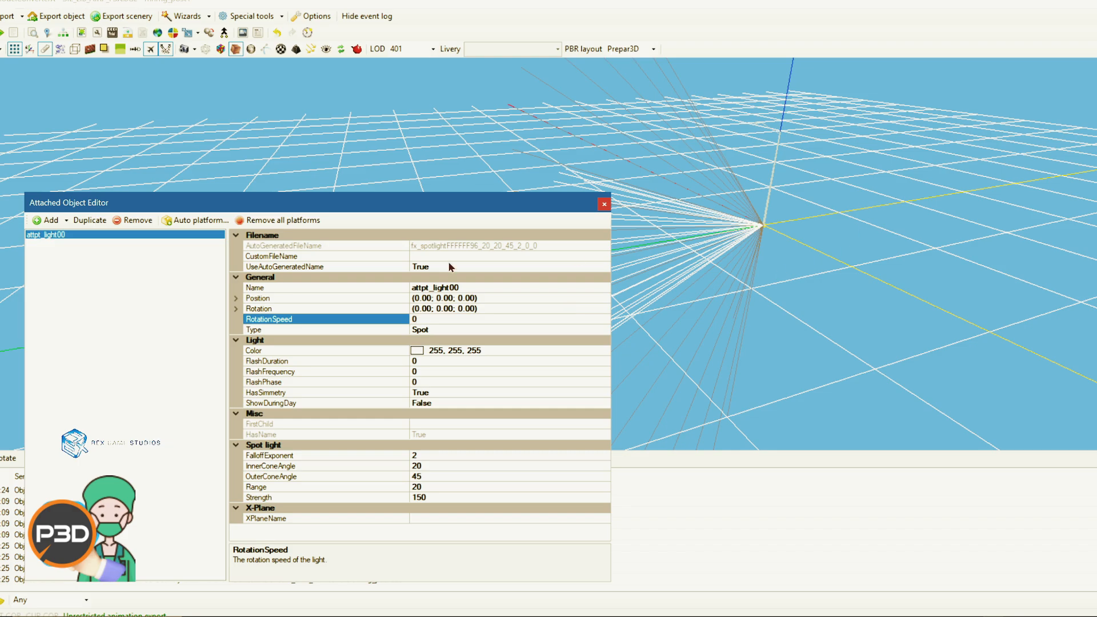
Try a value of 5 for the spotlight's second position coordinate and compare it with the lamp head
left_click(441, 299)
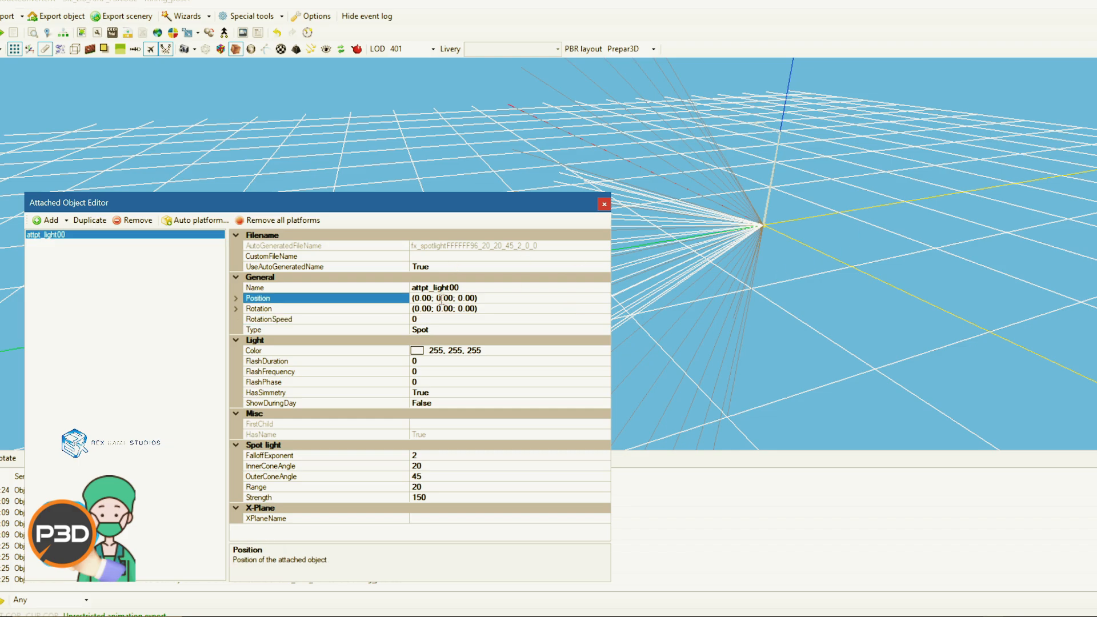
double_click(439, 298)
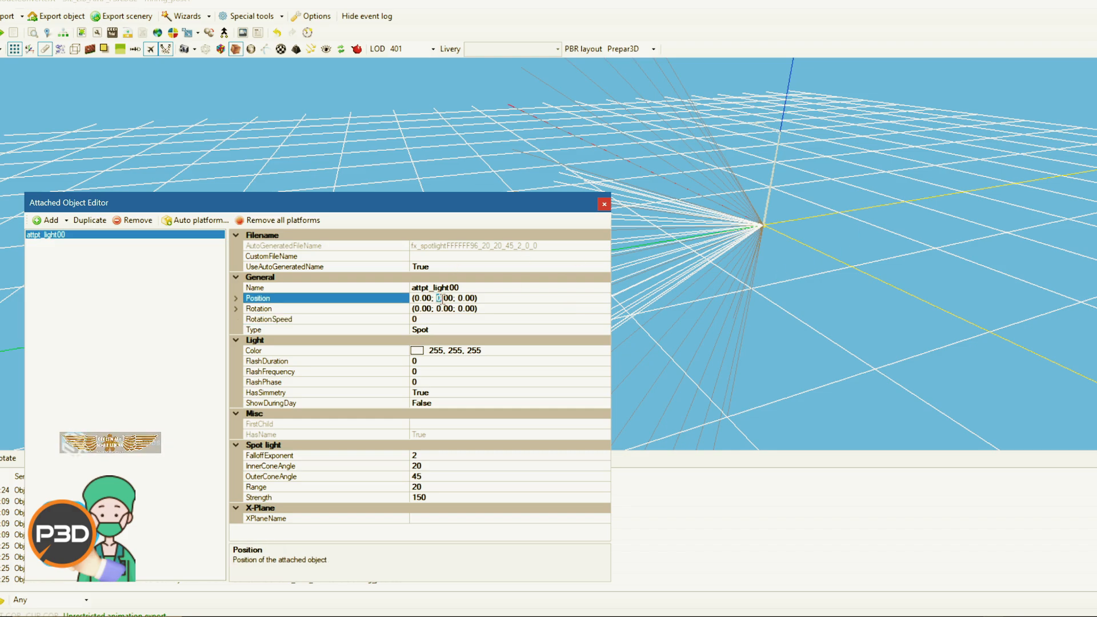
type("5")
left_click(464, 320)
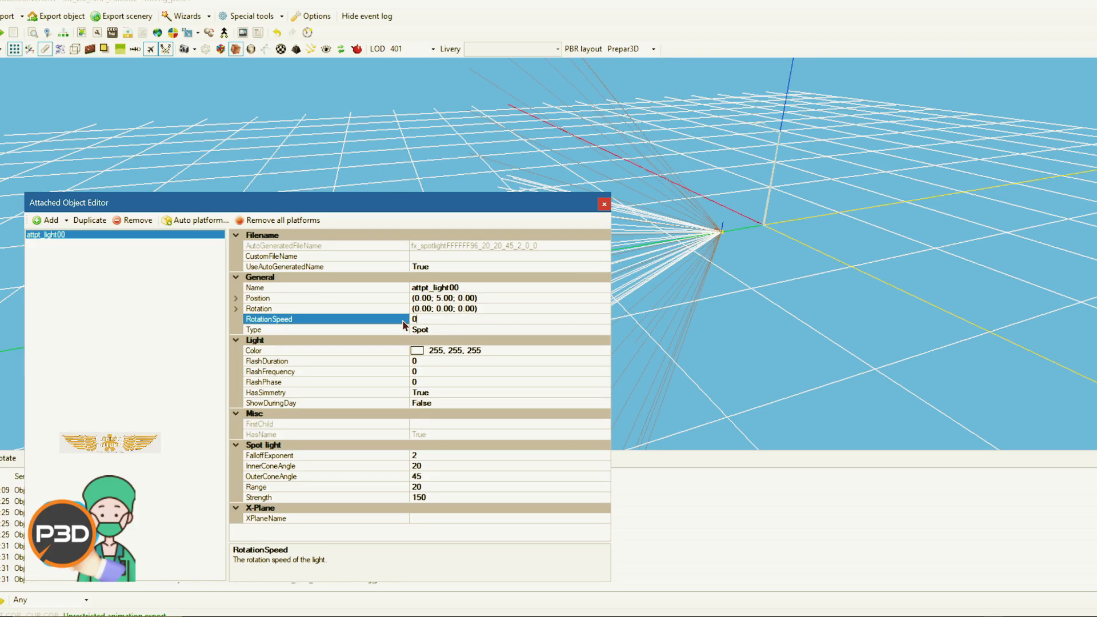
left_click_drag(829, 295, 802, 265)
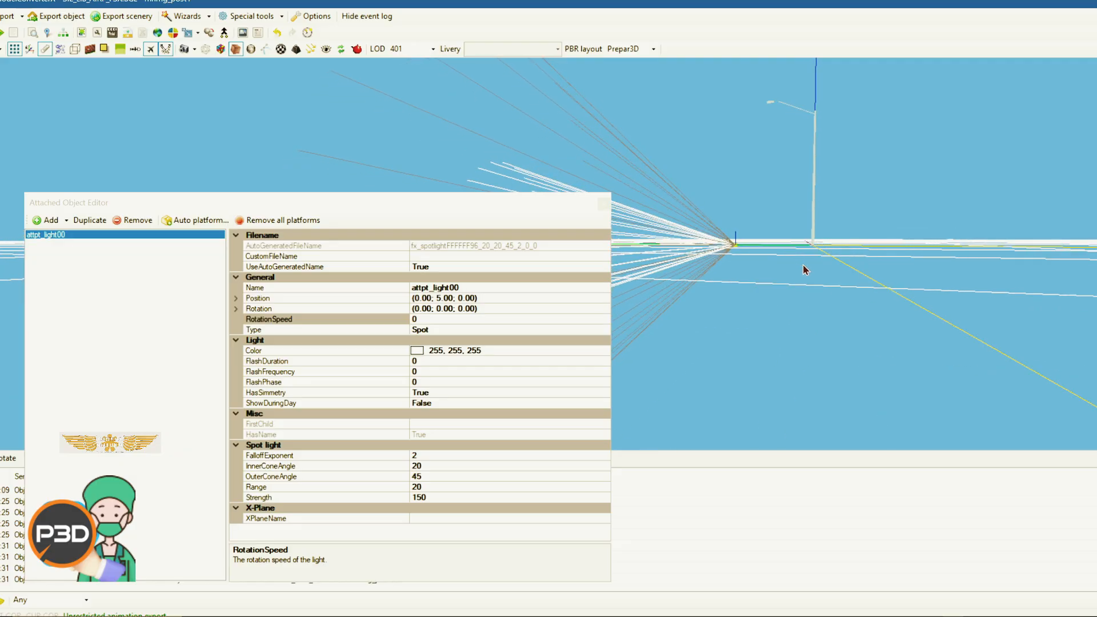
Set the spotlight's second position coordinate to 3 to bring it under the lamp head
left_click(442, 300)
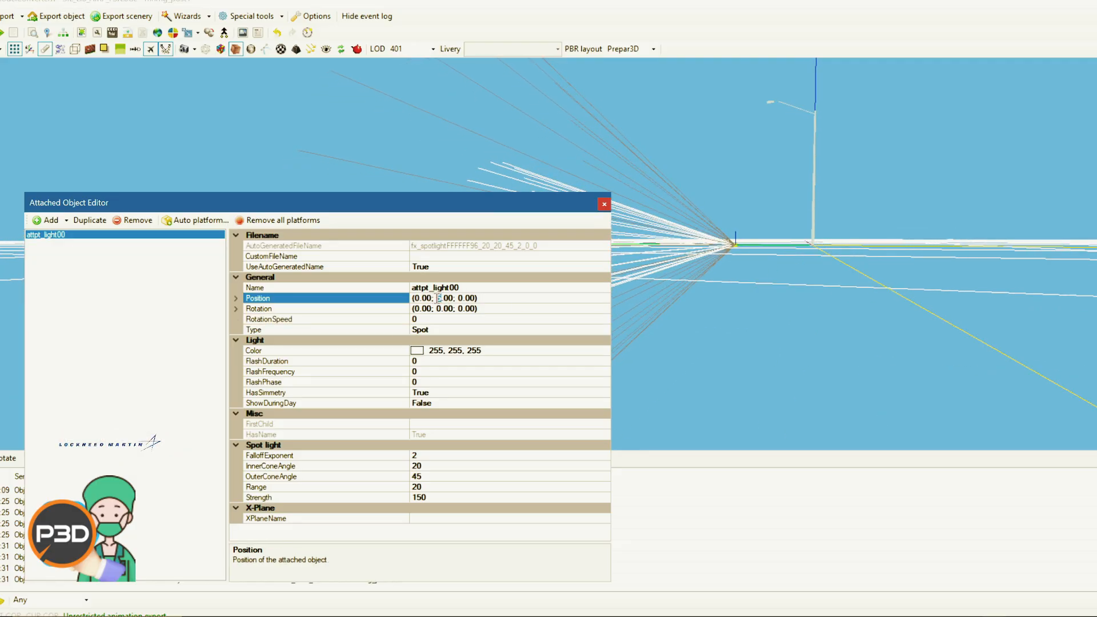
key("BackSpace")
type("3")
left_click(466, 321)
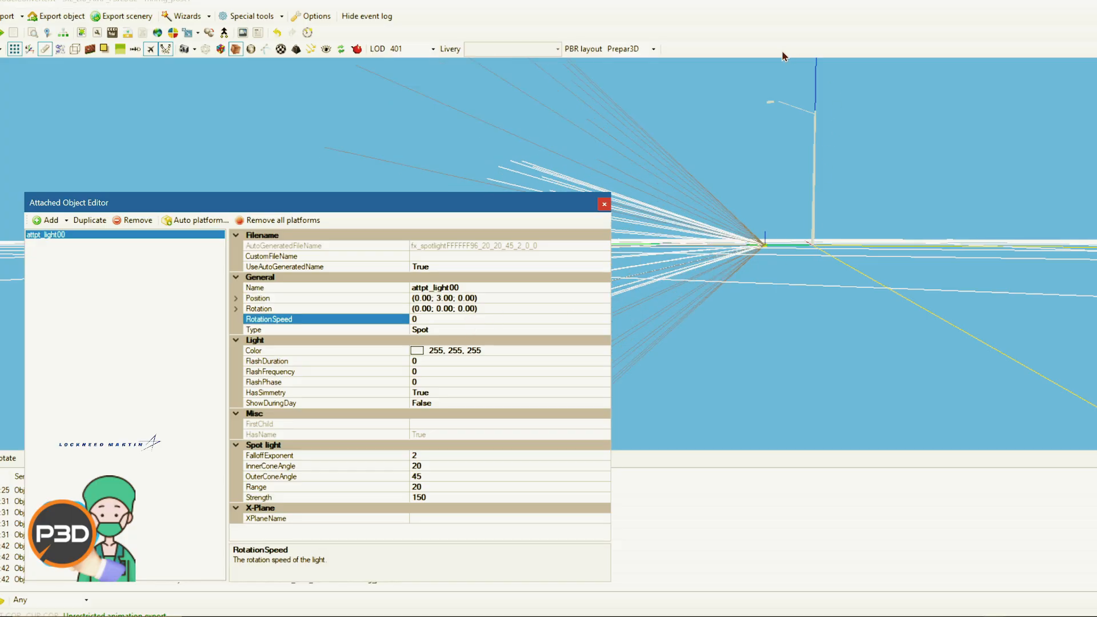
Try raising the spotlight by setting its third position coordinate to 5
left_click(458, 301)
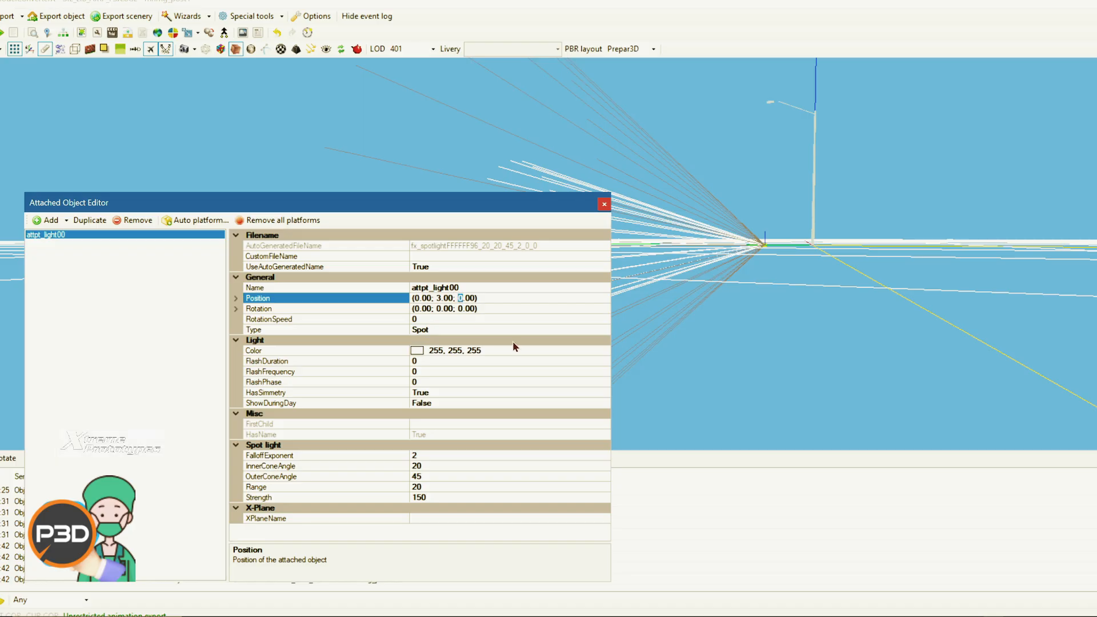
type("5")
left_click(506, 320)
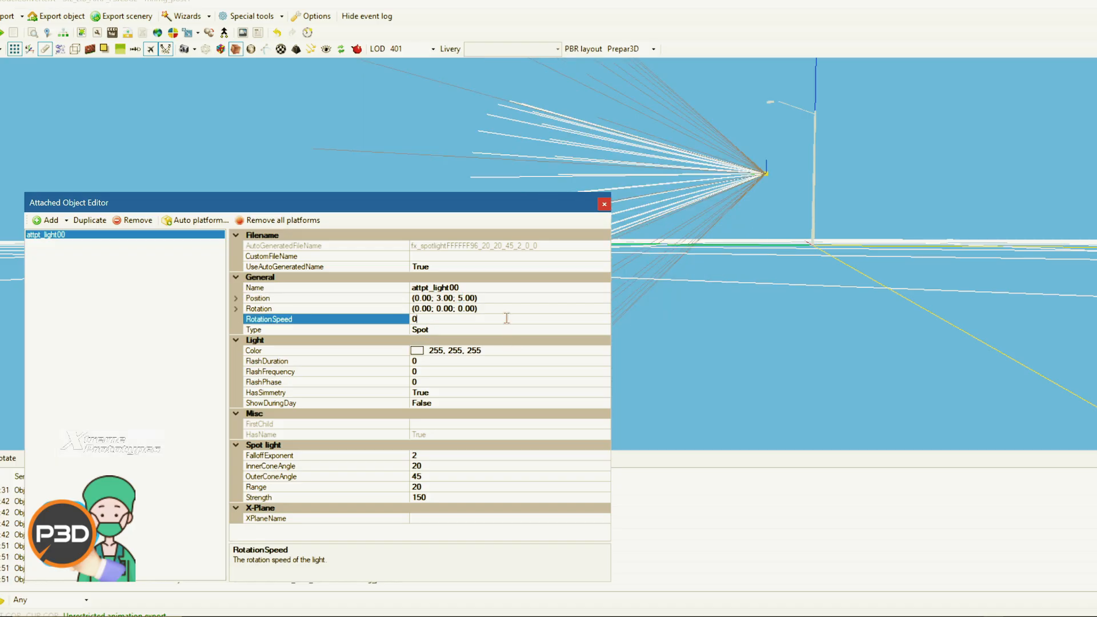
Raise the spotlight to the lamp head by setting its third position coordinate to 10
left_click(463, 297)
left_click_drag(462, 297, 458, 298)
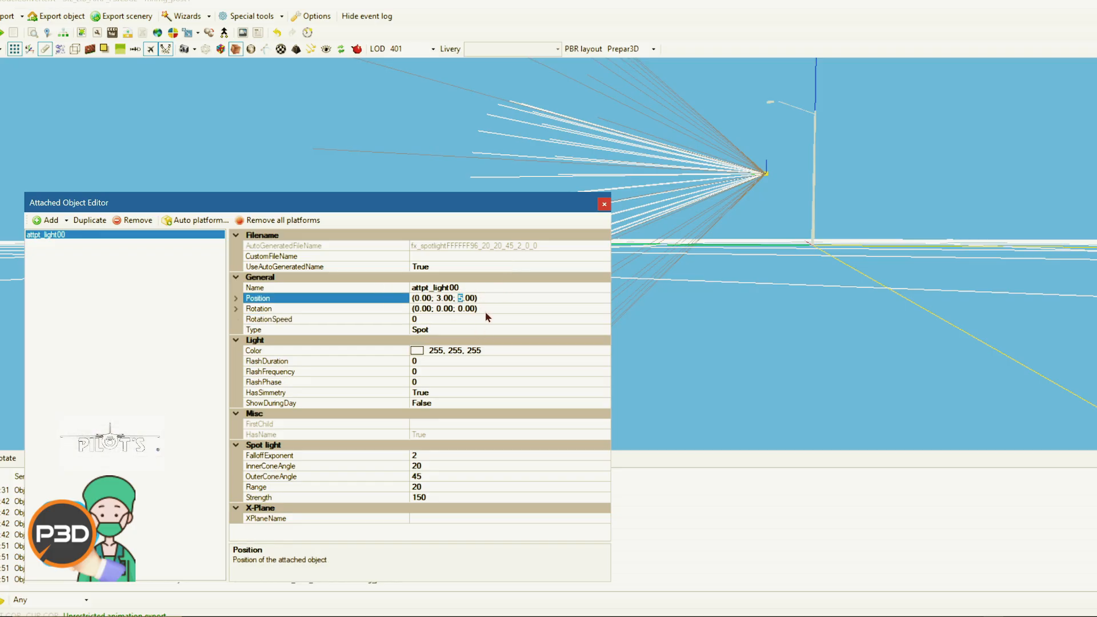
type("10")
left_click(496, 312)
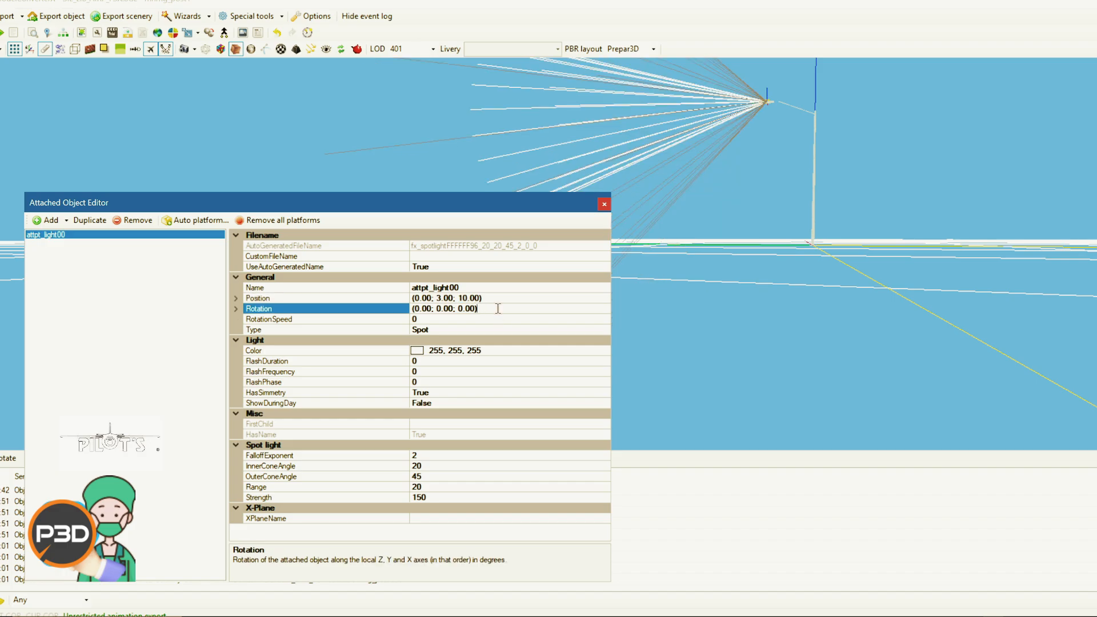
Try tilting the spotlight on the lamp head by setting its first rotation value to 10 degrees
left_click_drag(791, 104, 898, 203)
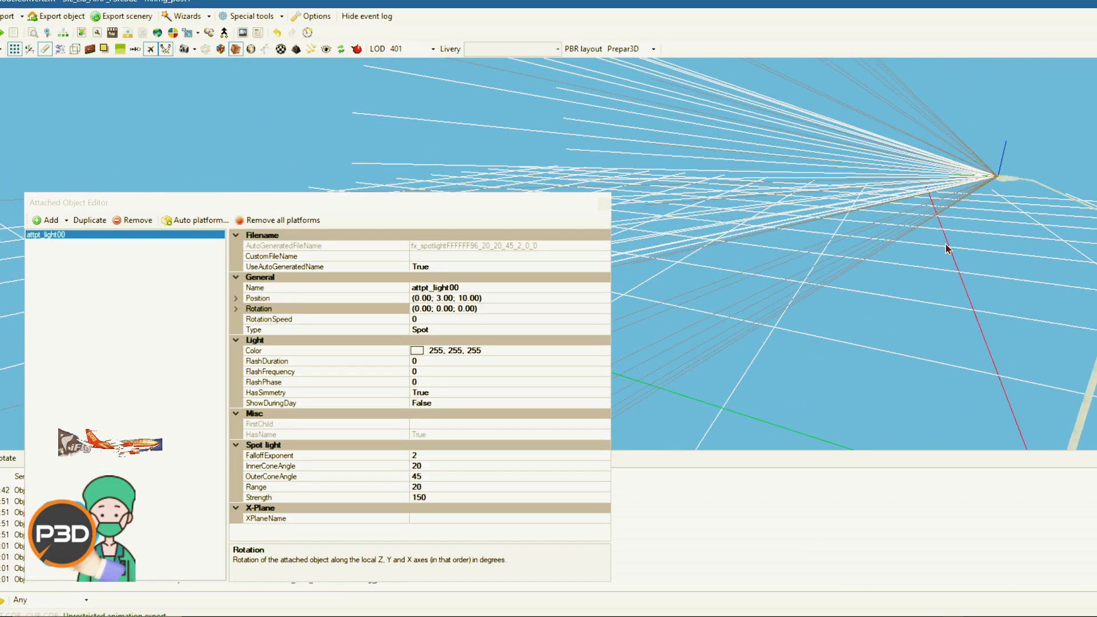
left_click_drag(945, 245, 931, 236)
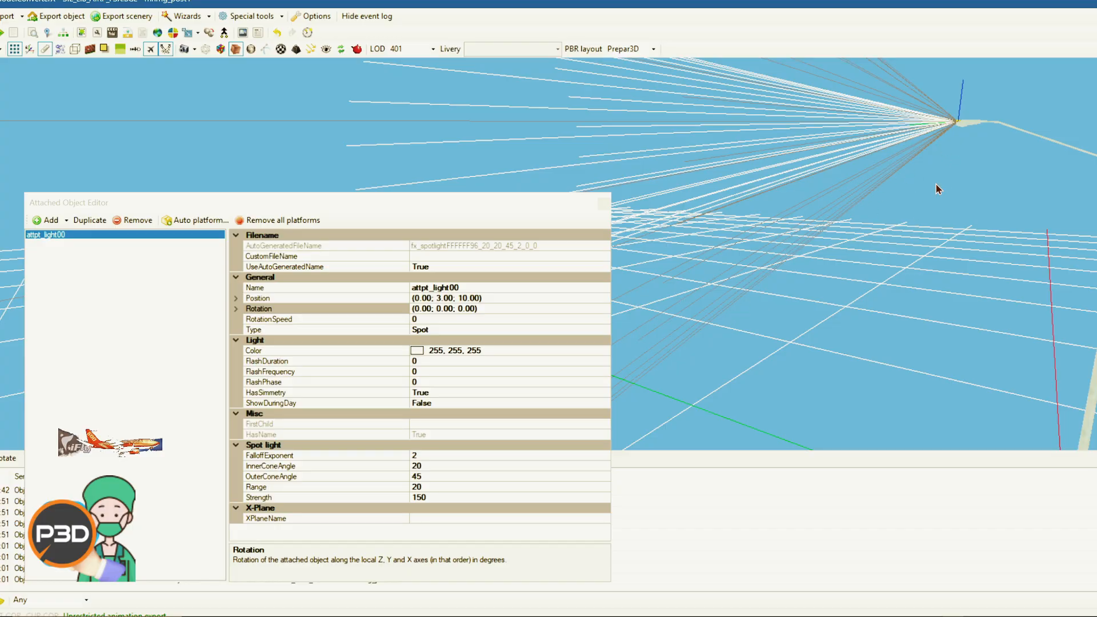
mouse_move(897, 220)
left_mouse_down()
mouse_move(927, 218)
mouse_move(901, 219)
left_mouse_up()
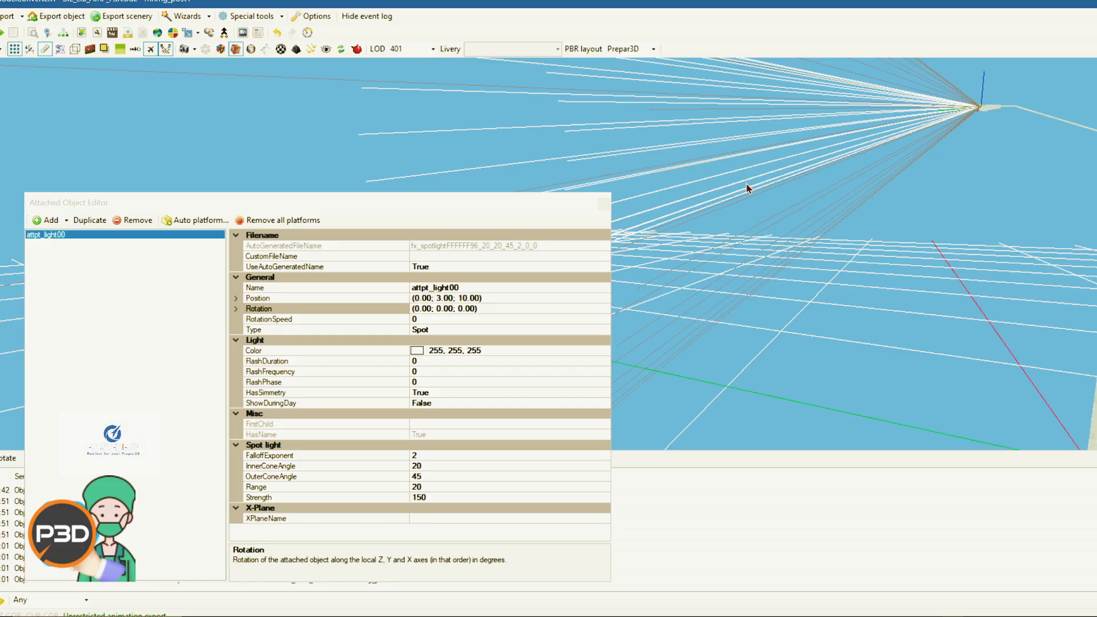
mouse_move(960, 185)
left_mouse_down()
mouse_move(950, 184)
mouse_move(974, 184)
left_mouse_up()
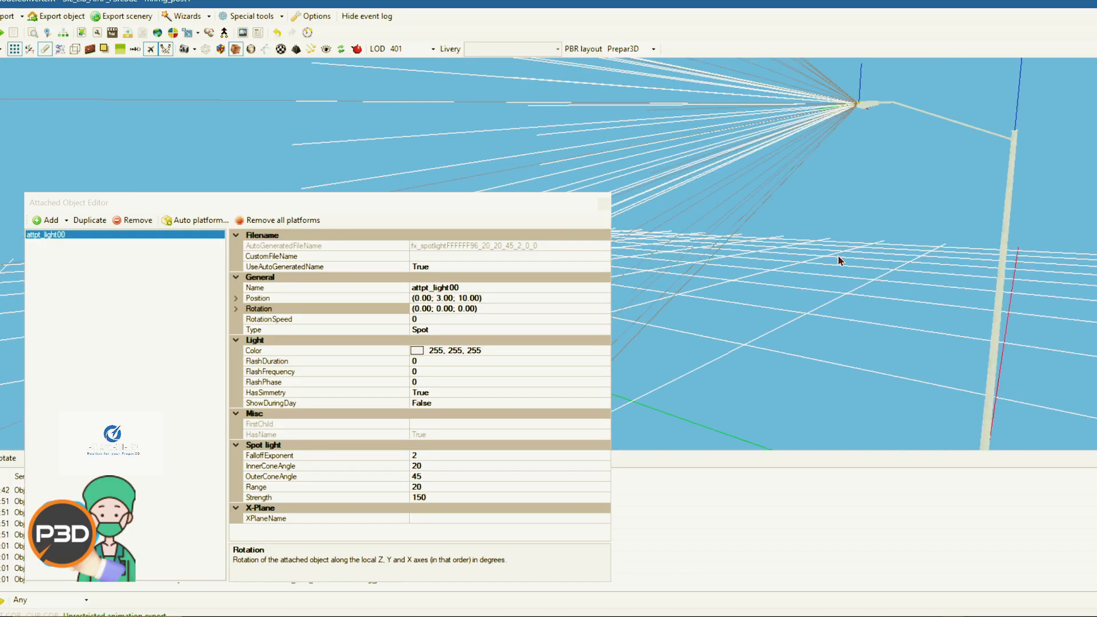
left_click_drag(837, 254, 857, 255)
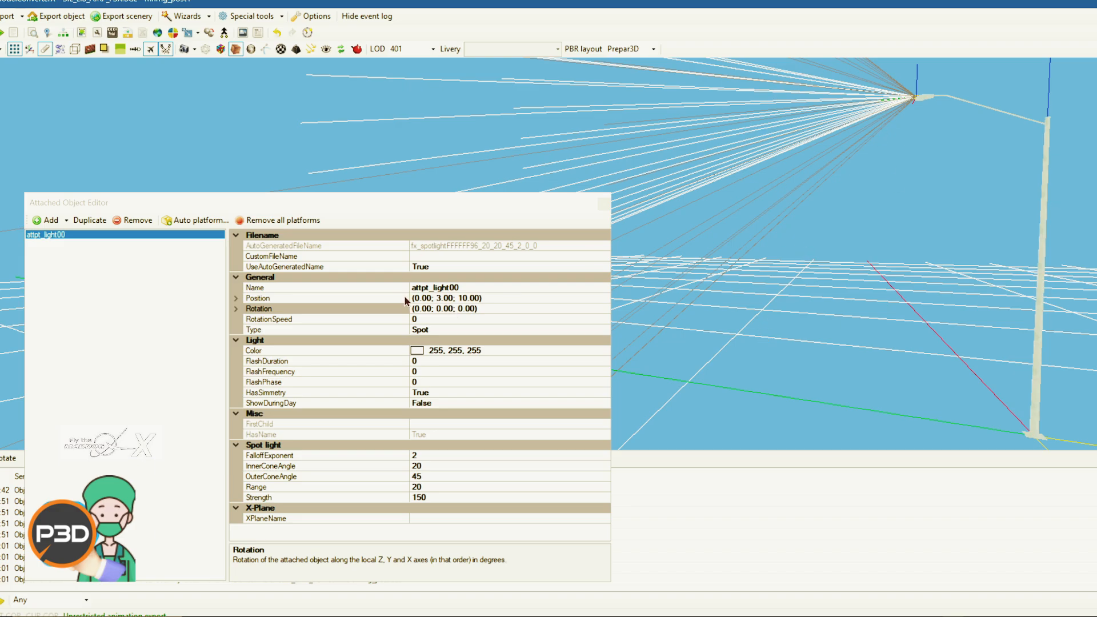
left_click(286, 310)
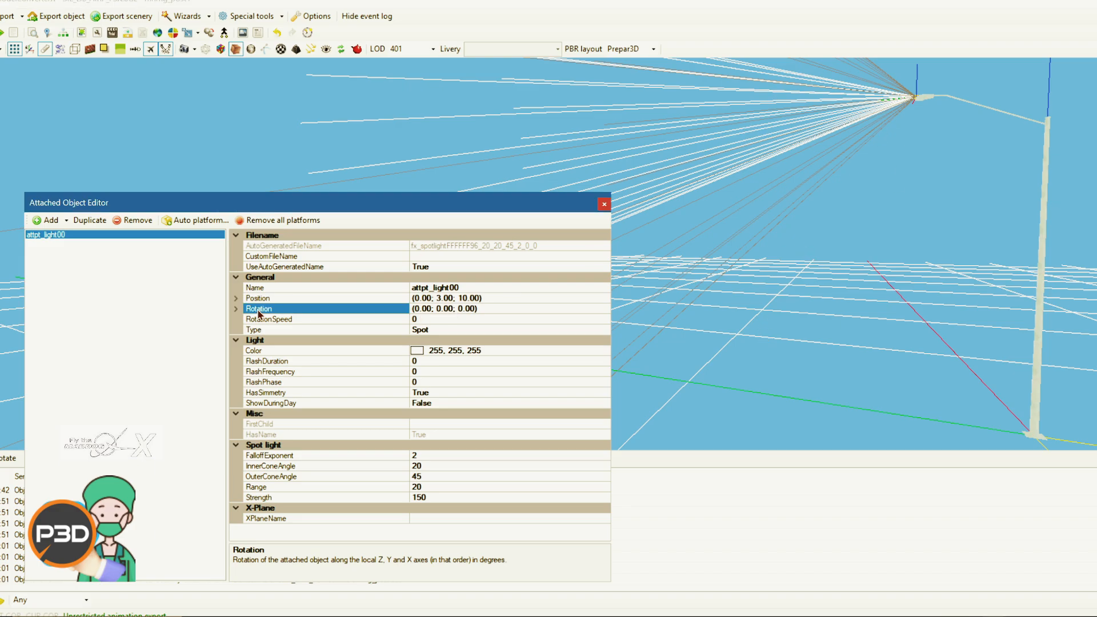
left_click(416, 309)
key("BackSpace")
type("1")
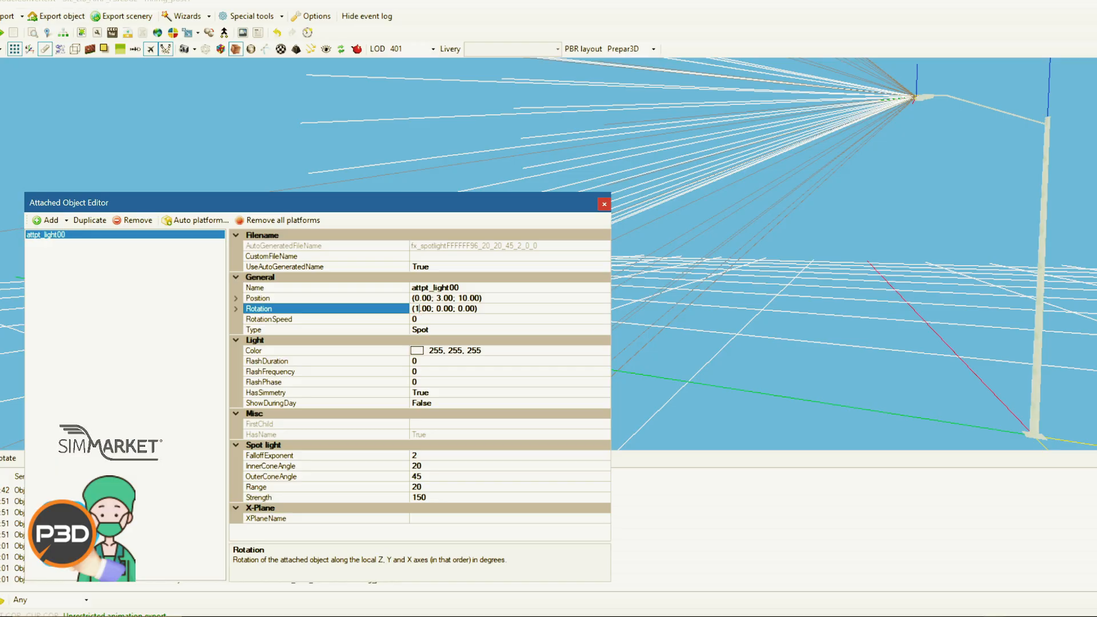
type("0")
left_click(447, 317)
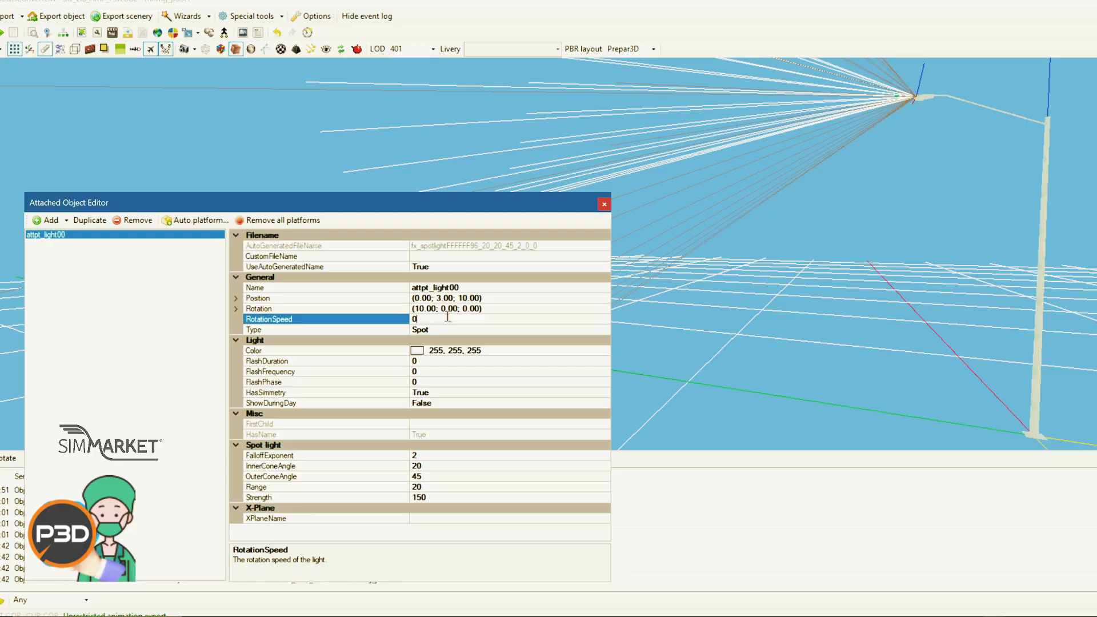
Try tilting the spotlight the opposite way with a first rotation value of -10 degrees
left_click(415, 309)
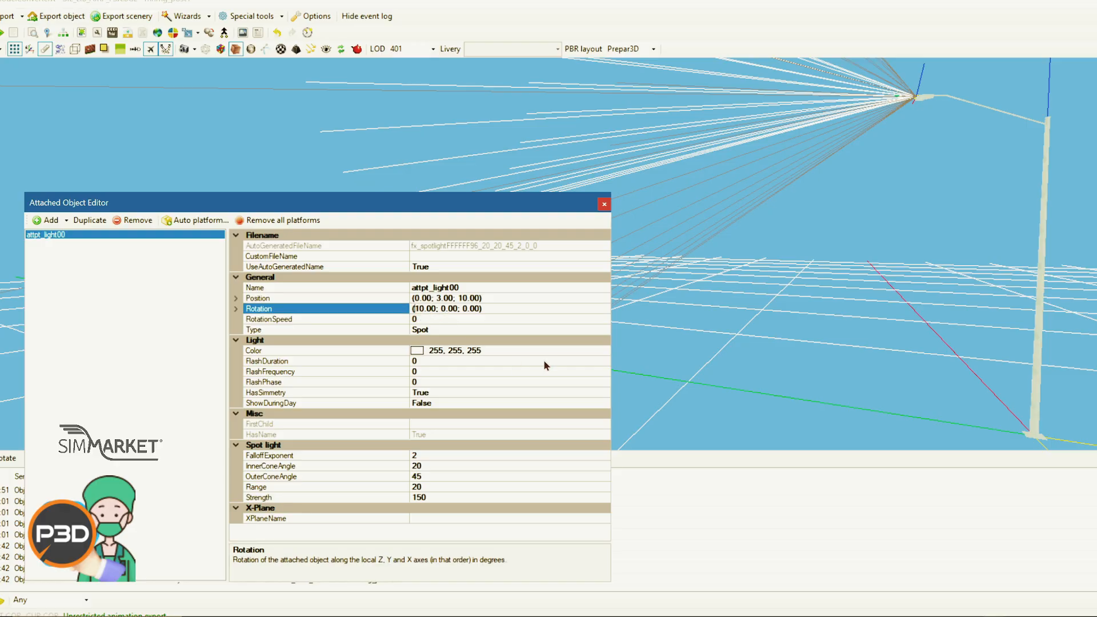
type("-")
key("Return")
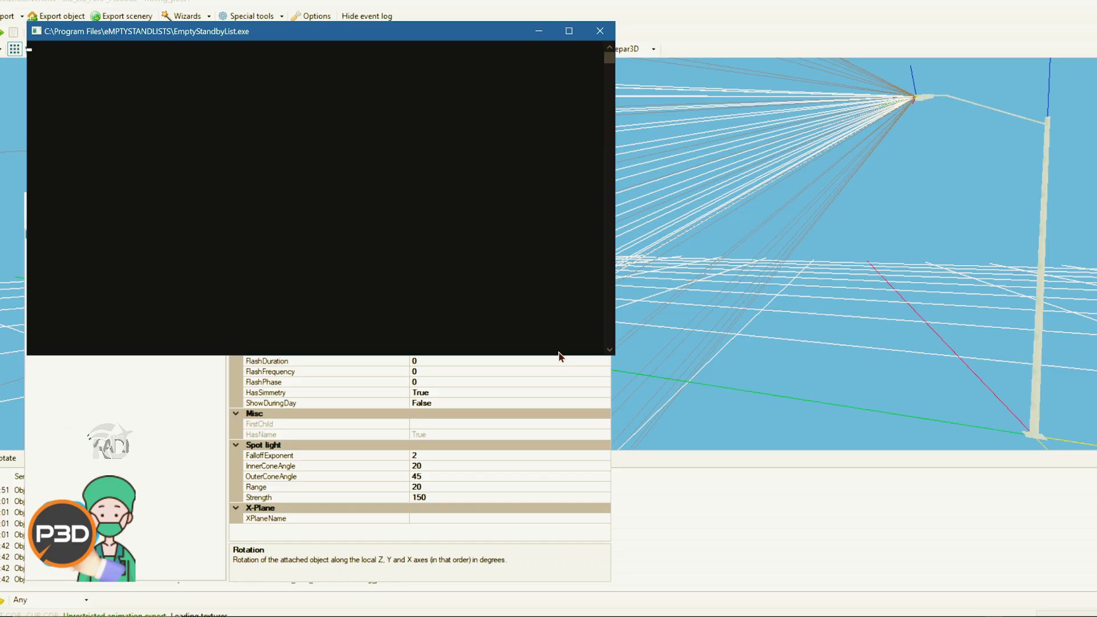
left_click(527, 319)
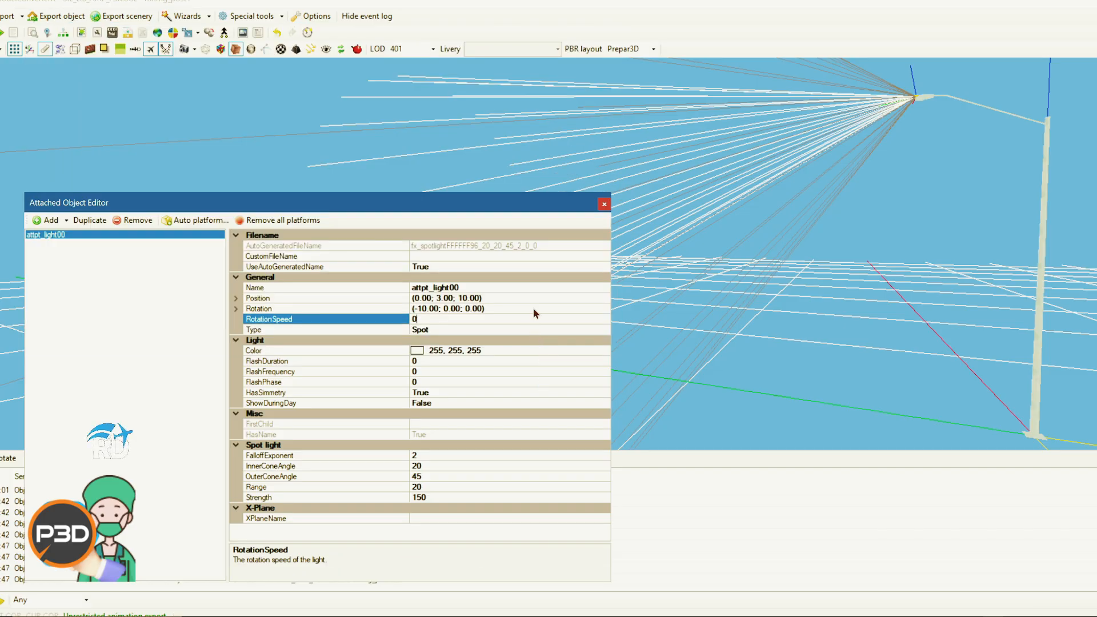
Tilt the spotlight further towards the ground by setting its first rotation value to -20 degrees
left_click(422, 309)
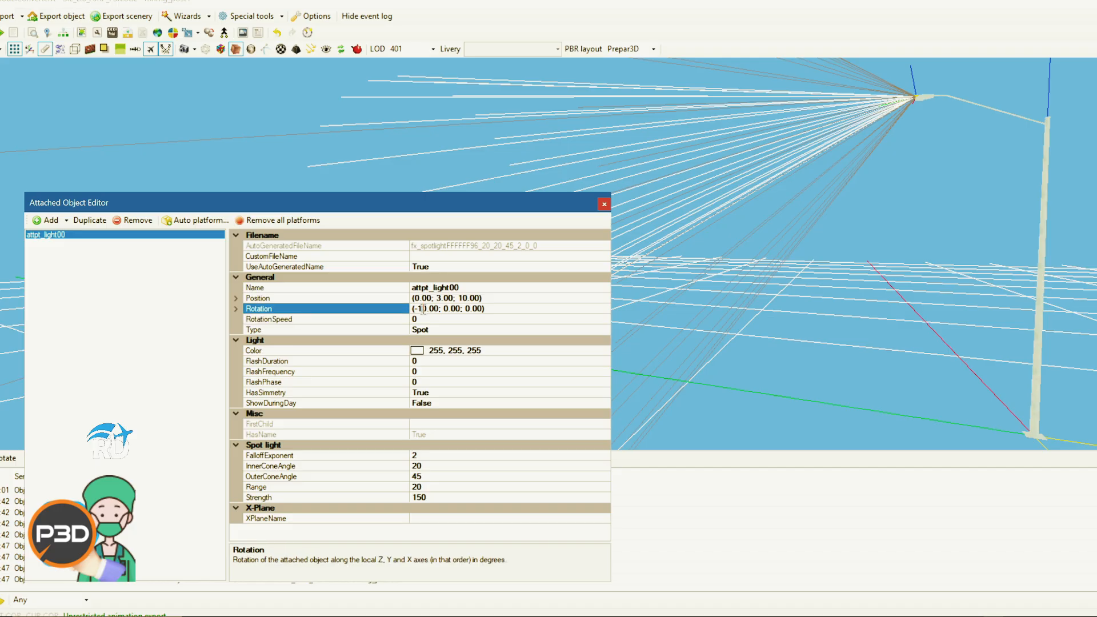
left_click_drag(422, 309, 417, 308)
type("2")
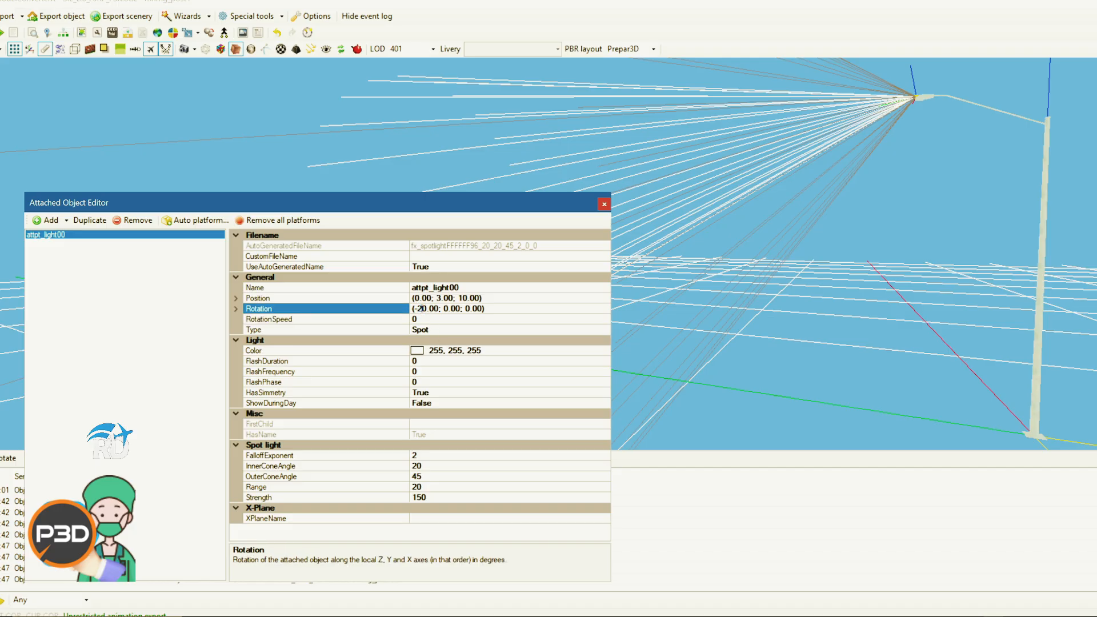
left_click(472, 319)
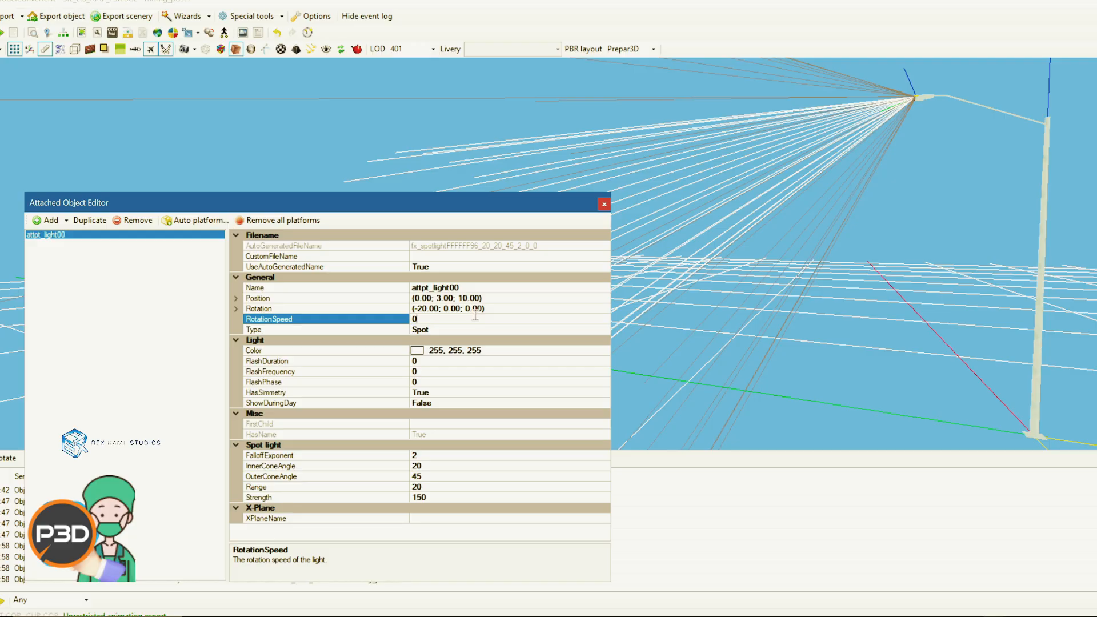
left_click_drag(1002, 263, 972, 266)
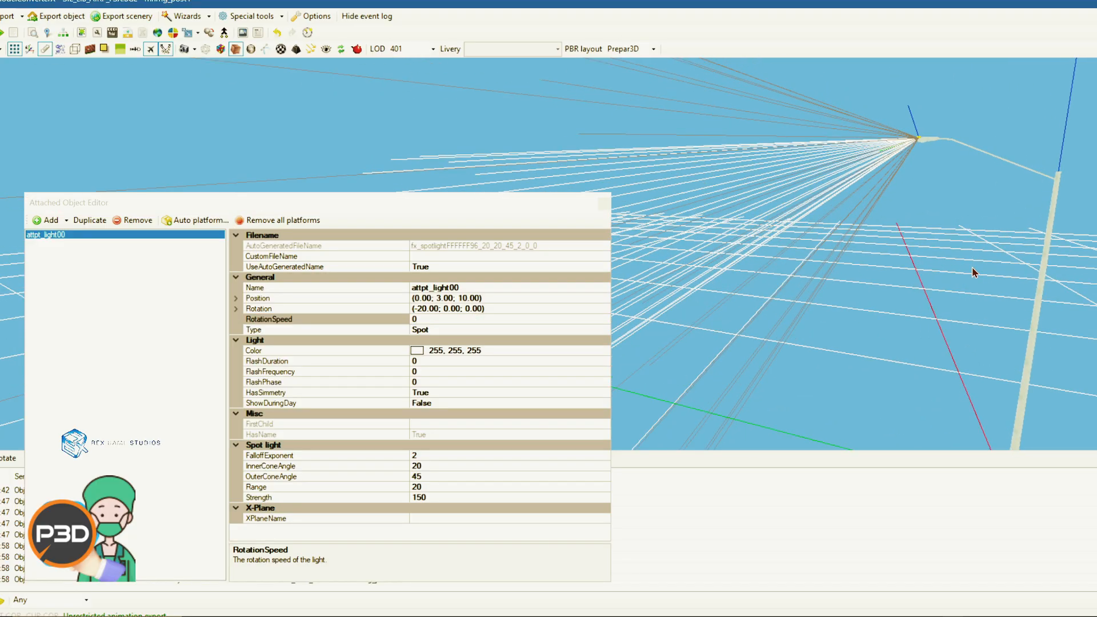
Try a value of 10 for the spotlight's second rotation angle, check the beam, and reset the angle to 0
left_click(446, 309)
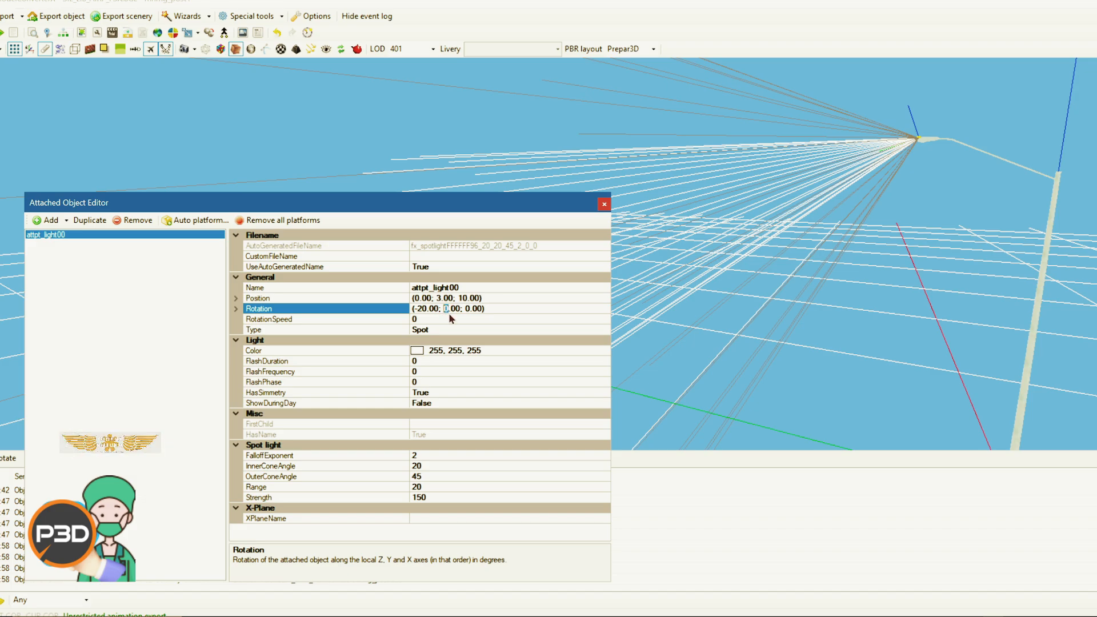
type("10")
left_click(485, 319)
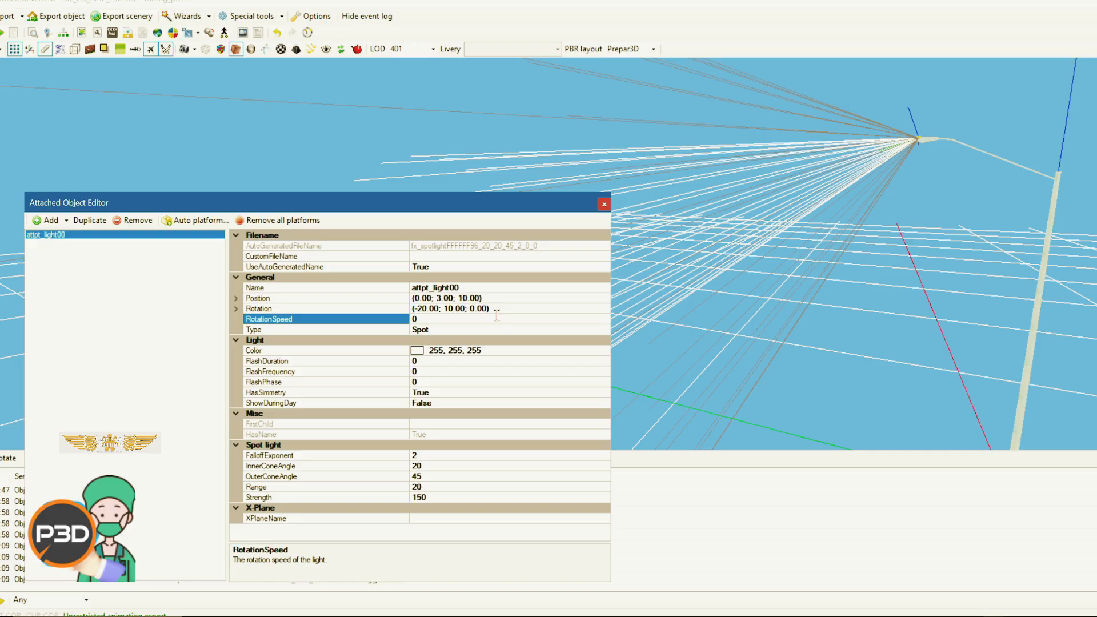
left_click_drag(799, 266, 793, 216)
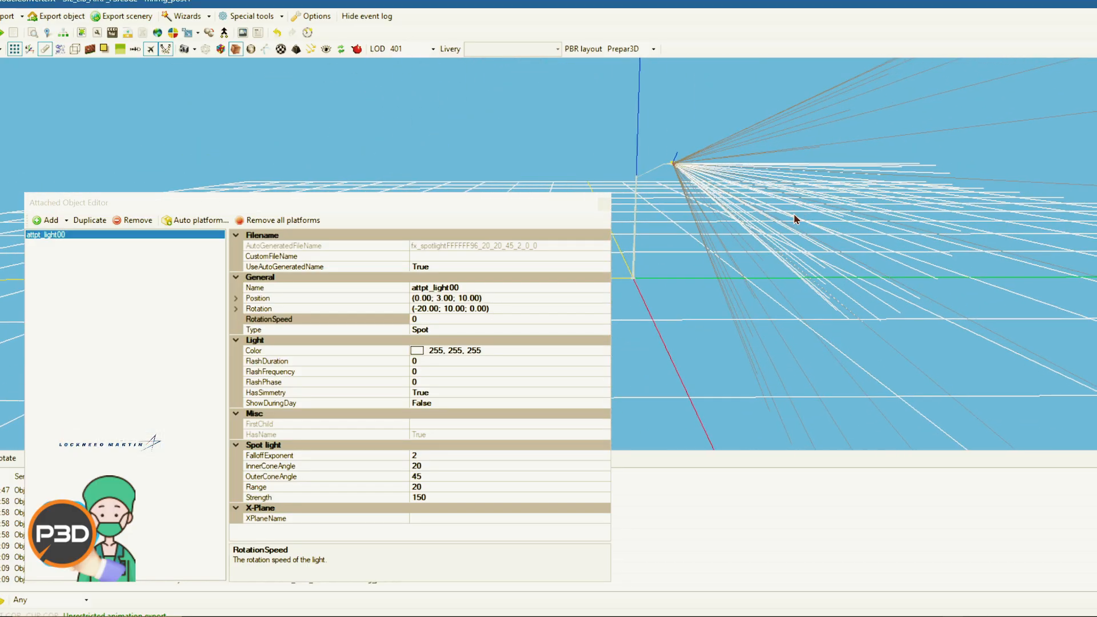
left_click(448, 310)
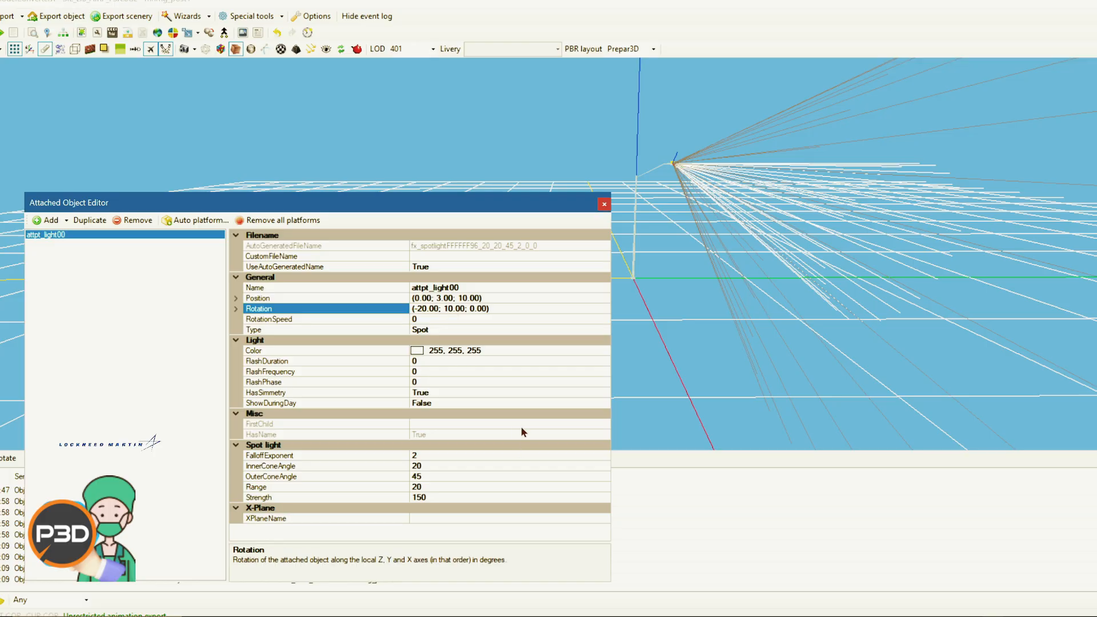
key("BackSpace")
left_click(498, 319)
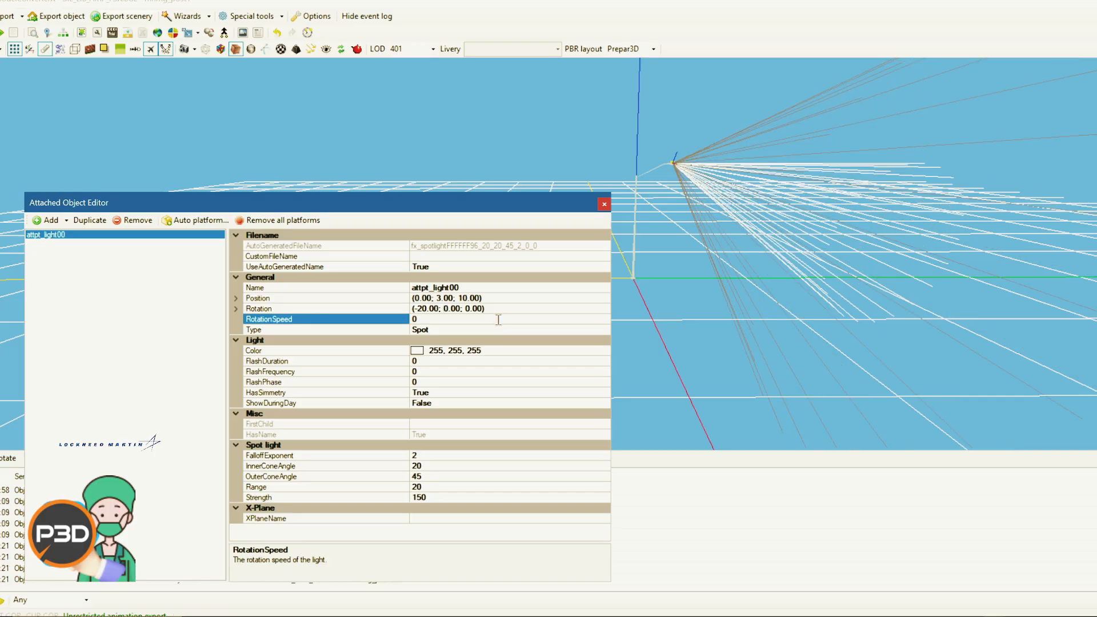
Try a value of 10 for the spotlight's third rotation angle, check the beam, and reset the angle to 0
left_click(468, 309)
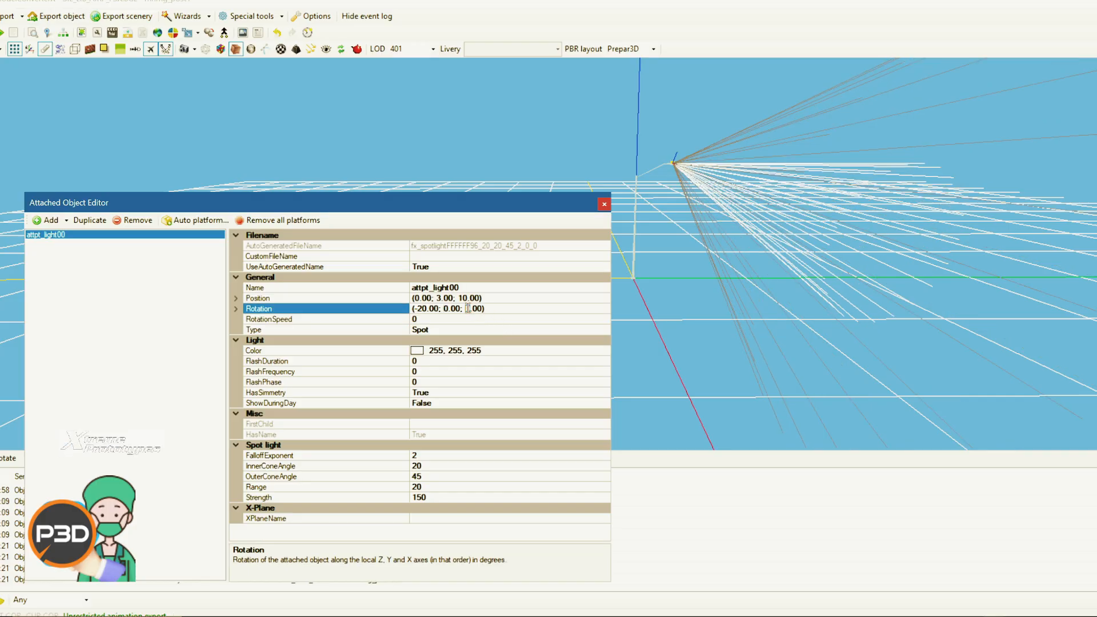
double_click(468, 309)
type("10")
left_click(487, 321)
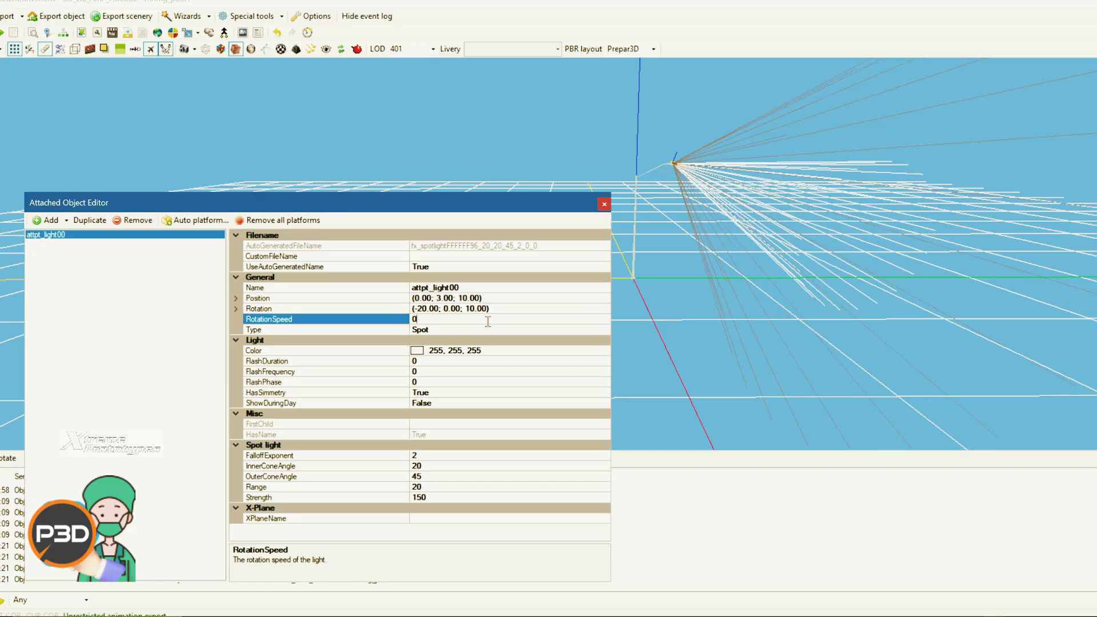
left_click_drag(761, 230, 804, 234)
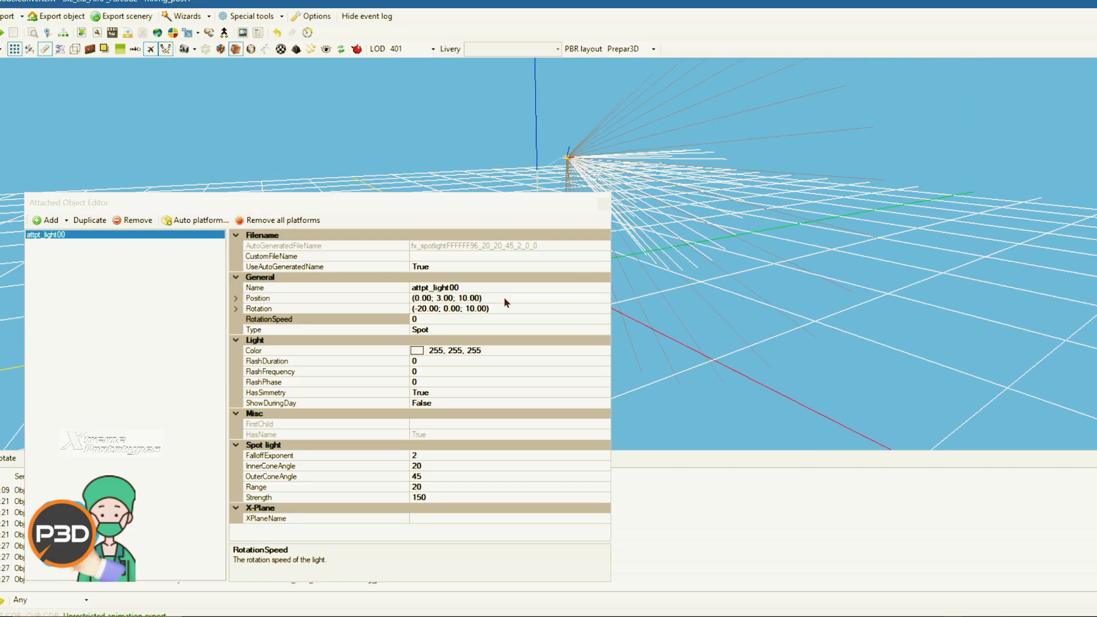
left_click(469, 310)
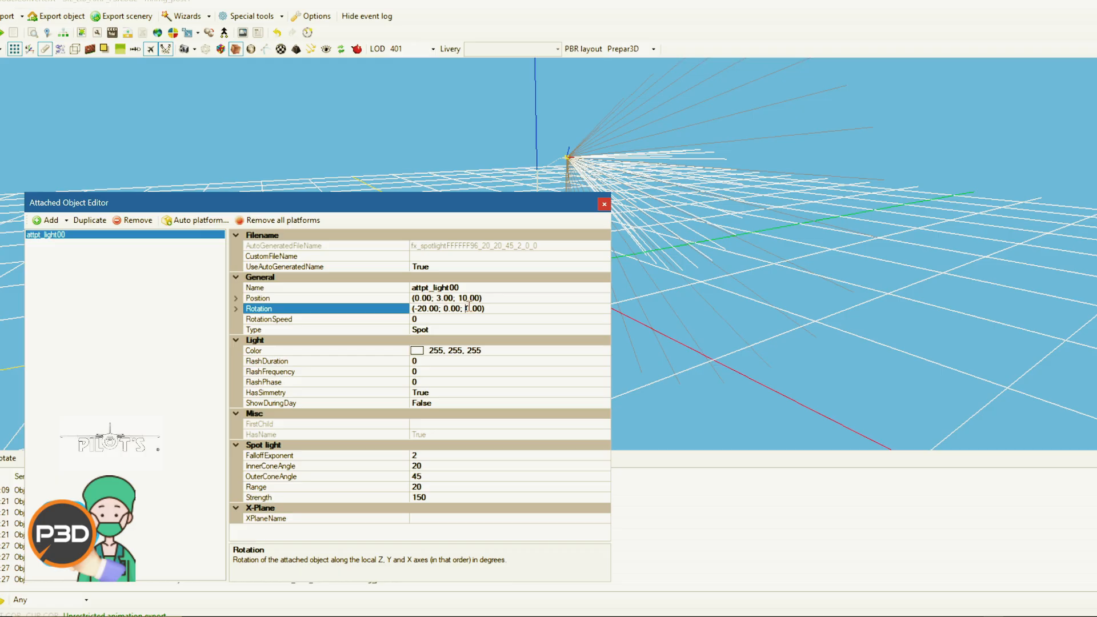
left_click(508, 319)
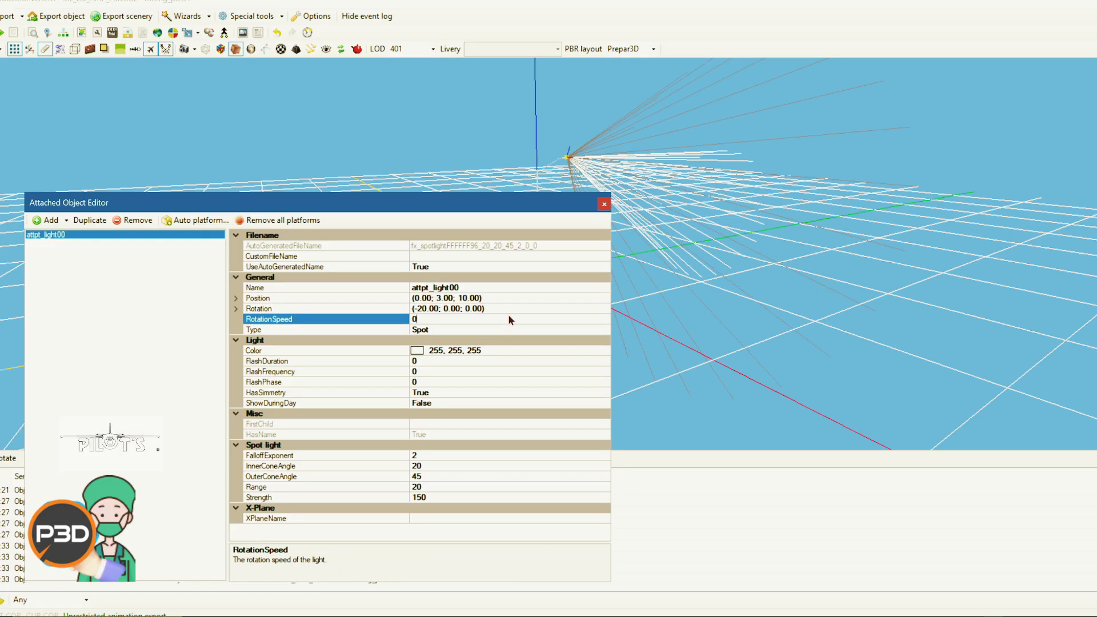
Set the spotlight's color to cyan (0, 255, 255) and check the beam on the lamp post
left_click(421, 352)
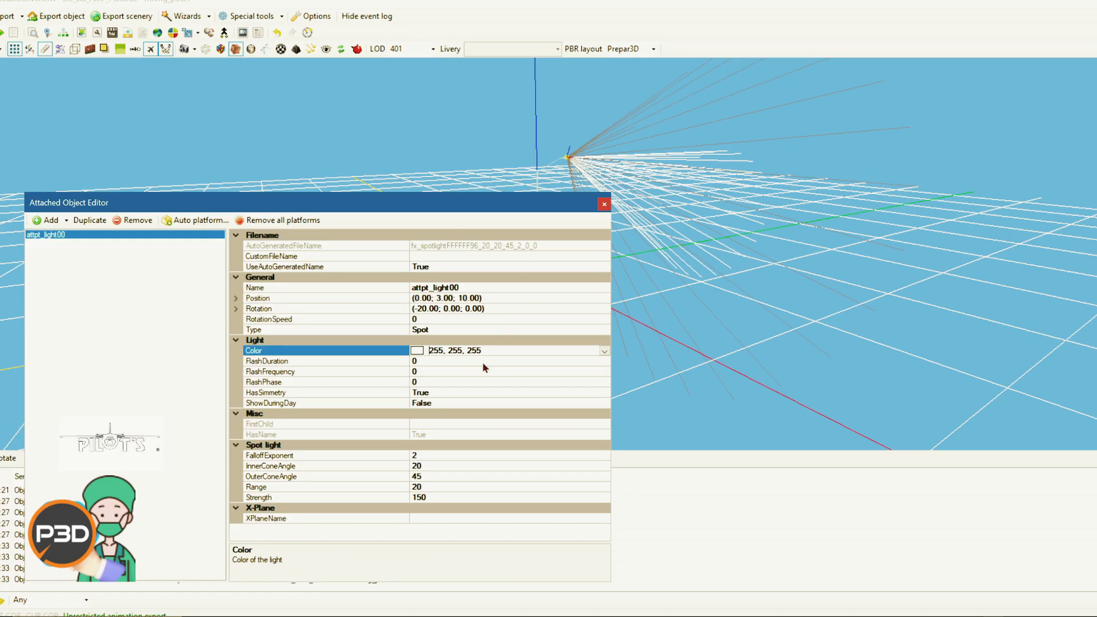
left_click(603, 351)
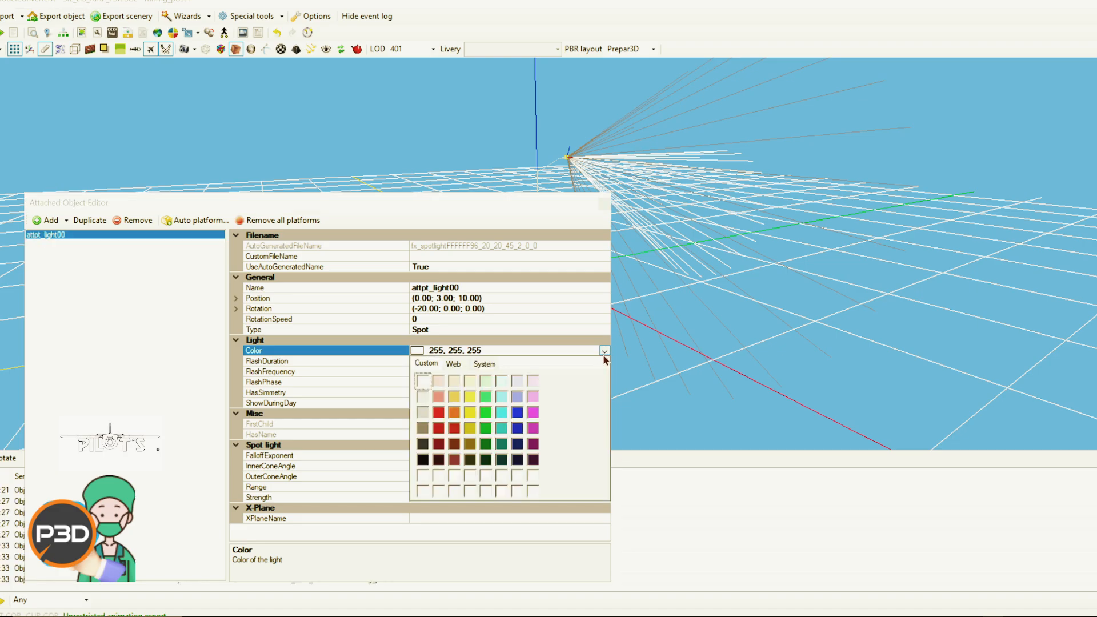
left_click(502, 410)
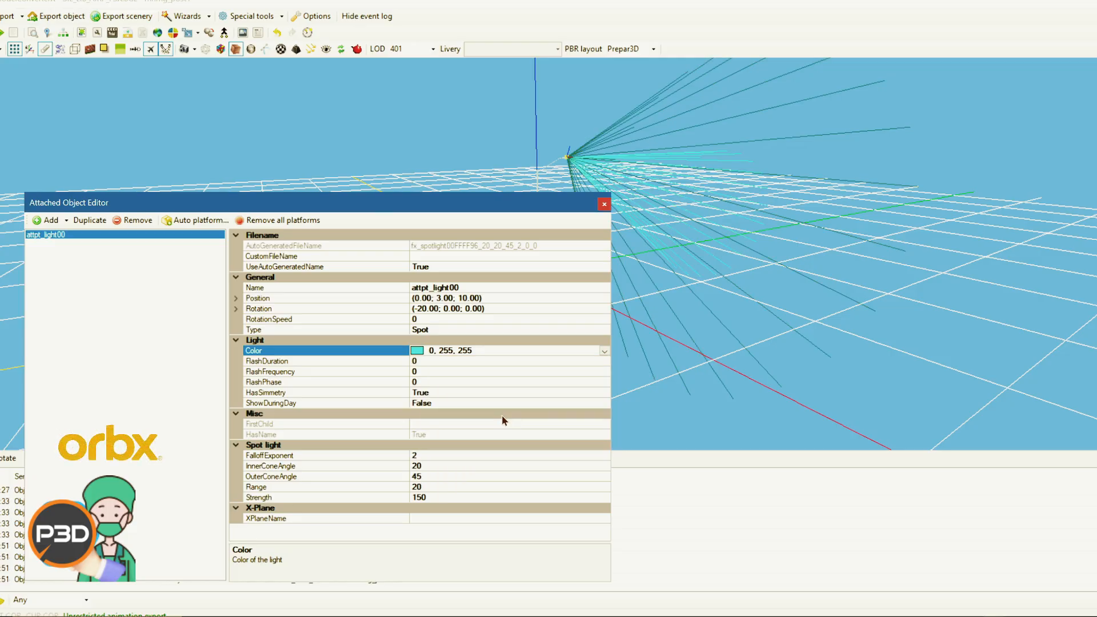
left_click_drag(705, 276, 898, 302)
scroll(746, 267, "down", 2)
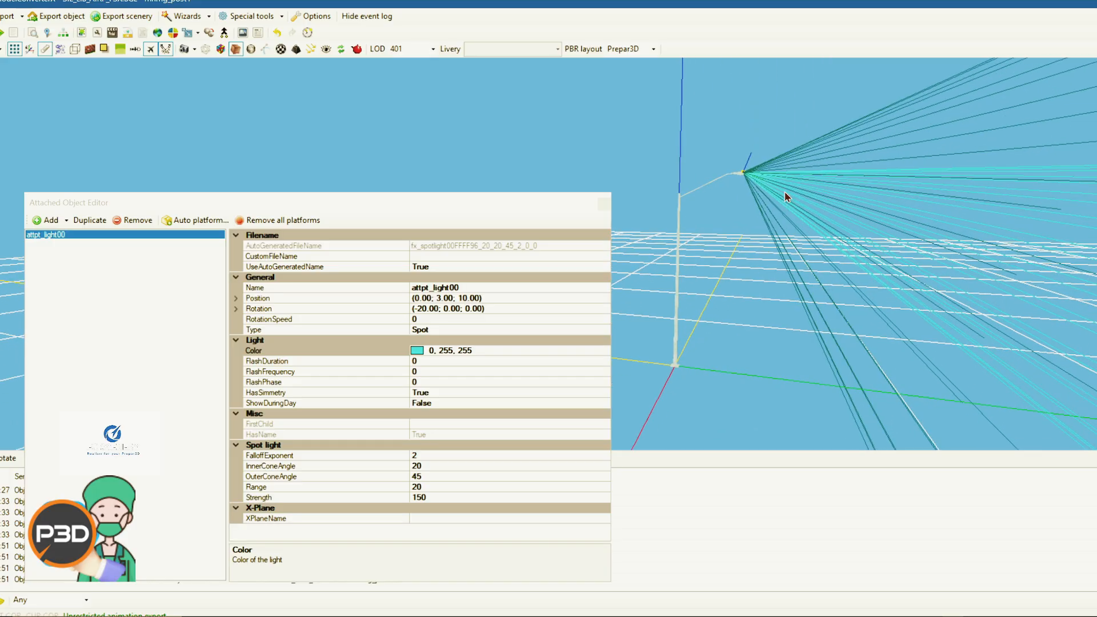
left_click(481, 352)
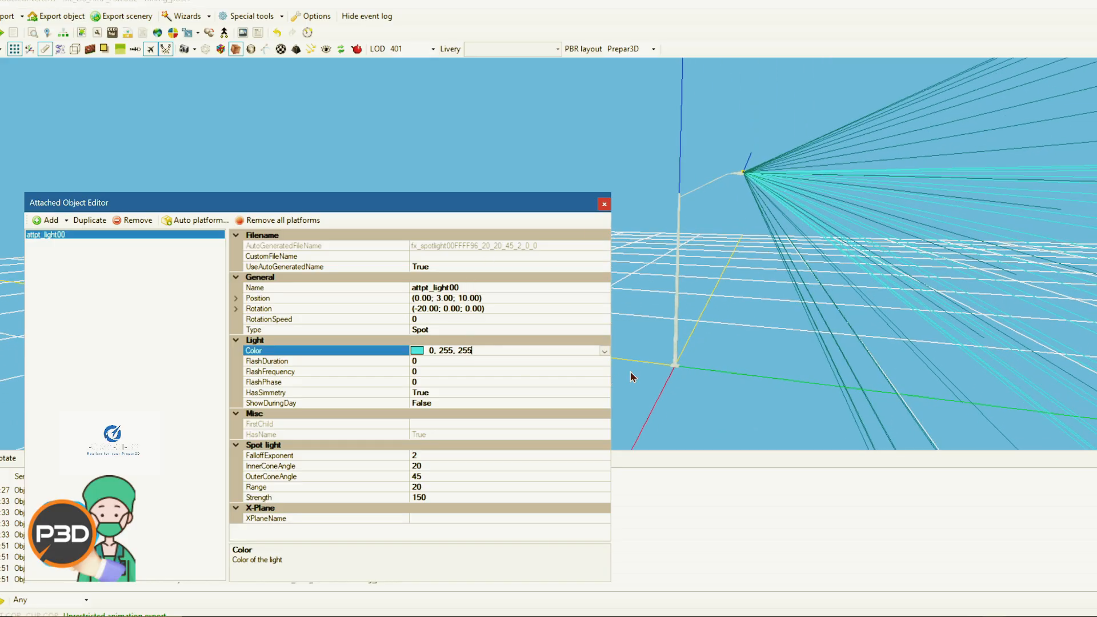
left_click(603, 350)
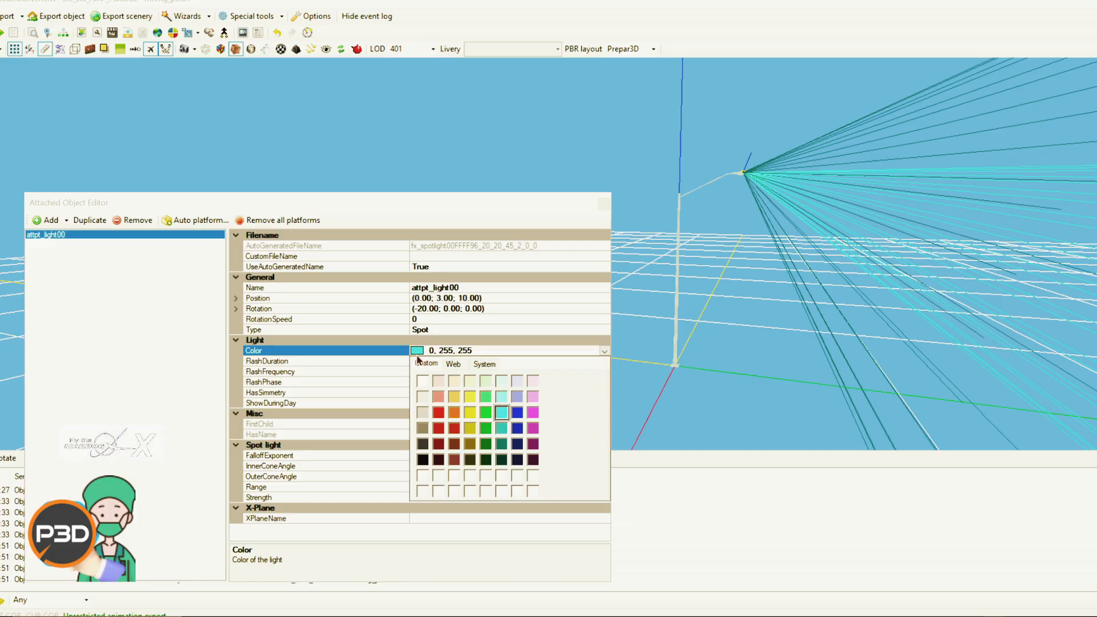
left_click(502, 413)
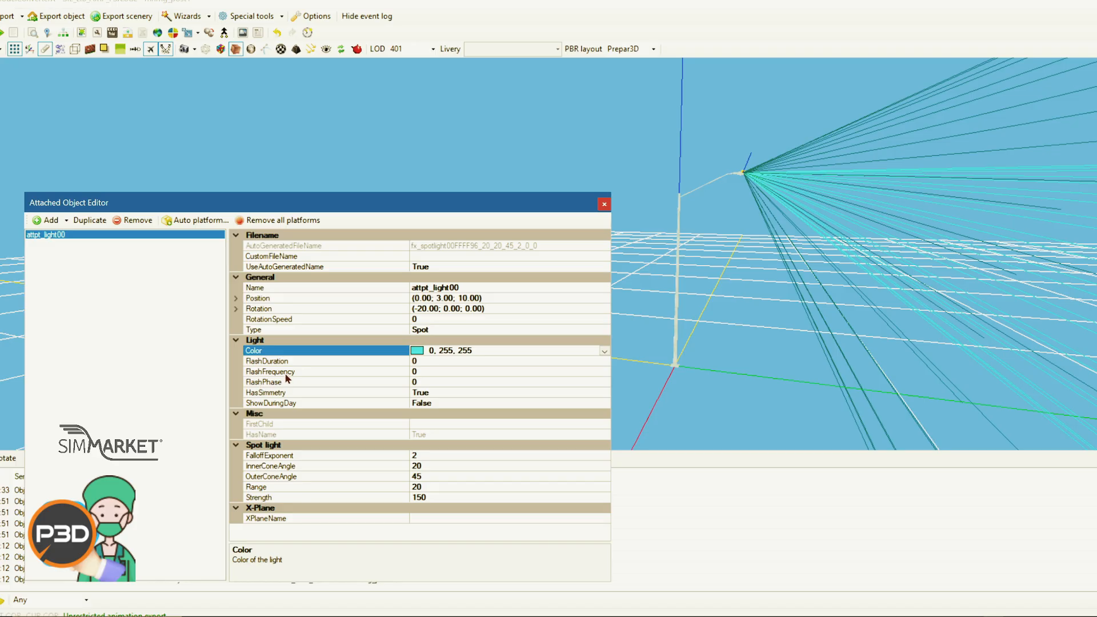
Review the spotlight's ShowDuringDay and FalloffExponent properties and examine its light cone at the lamp head
left_click(283, 403)
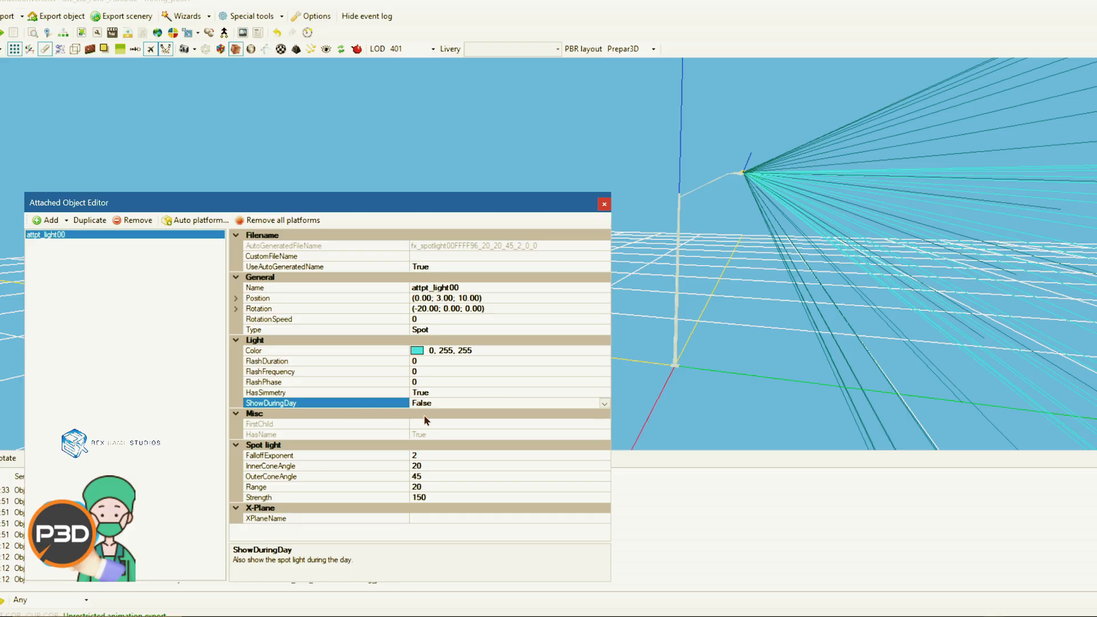
left_click(303, 454)
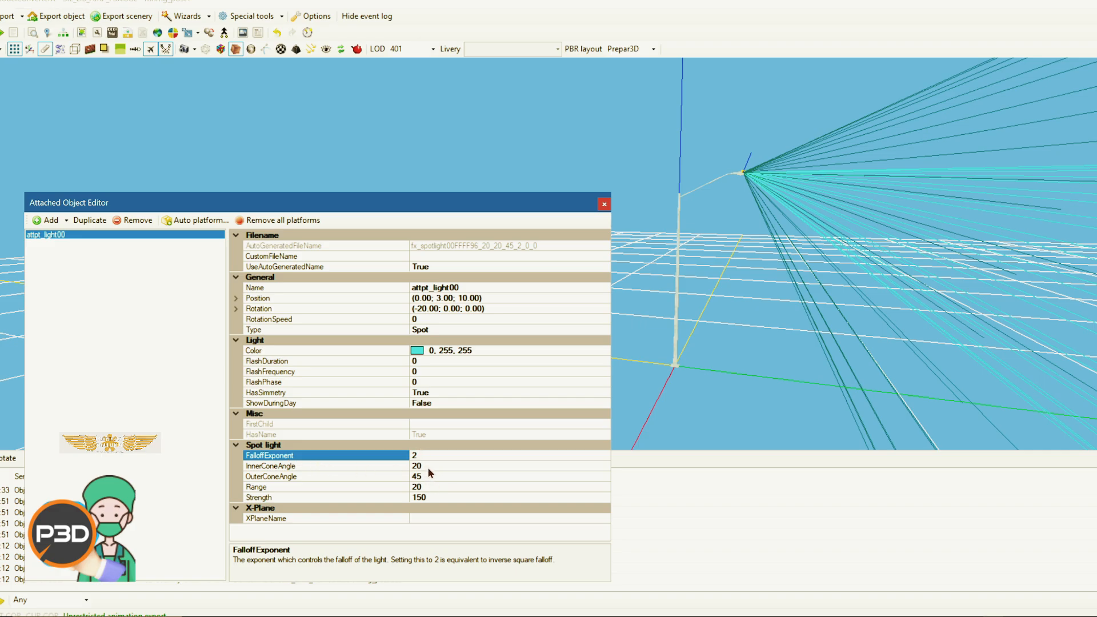
mouse_move(881, 334)
left_mouse_down()
mouse_move(925, 336)
mouse_move(852, 340)
mouse_move(862, 329)
left_mouse_up()
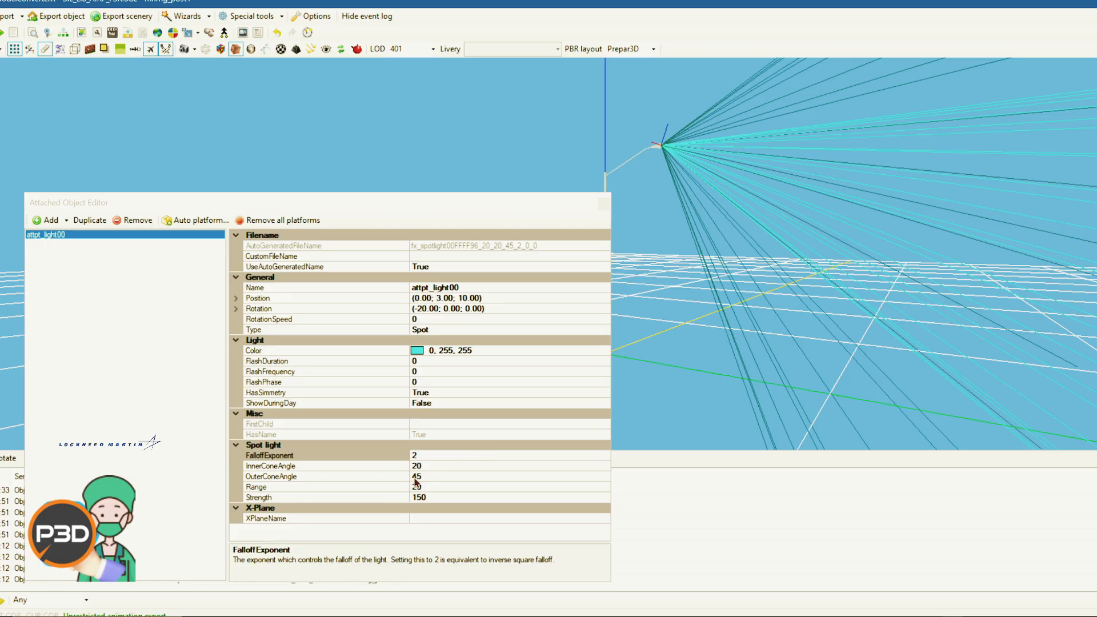
Try an outer cone angle of 75 for the spotlight and check how wide the beam spreads
left_click_drag(808, 358, 825, 290)
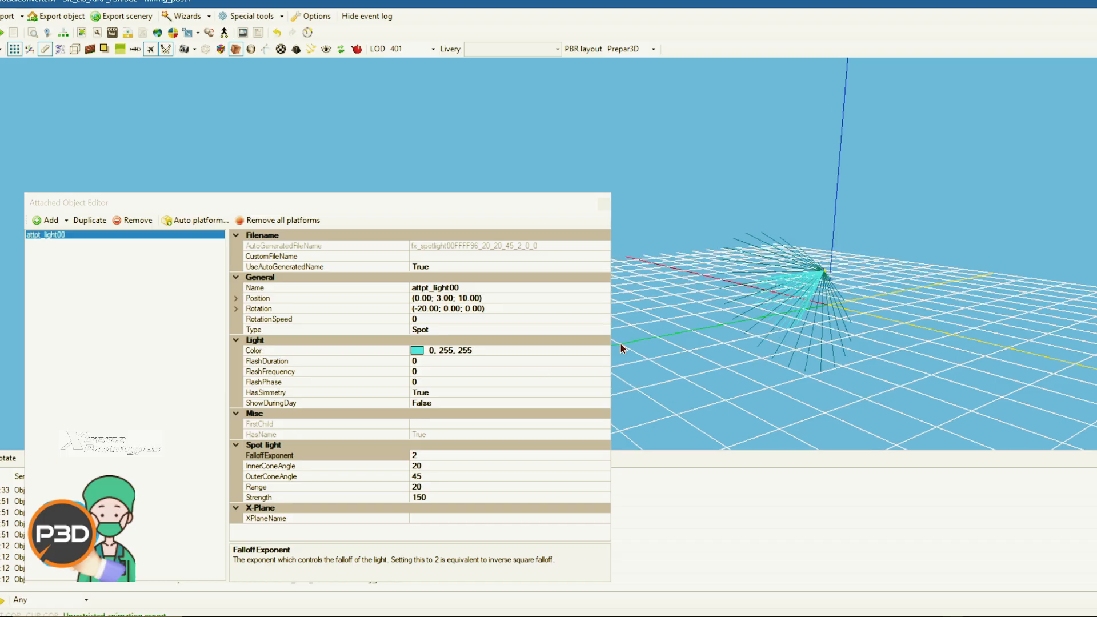
left_click(413, 476)
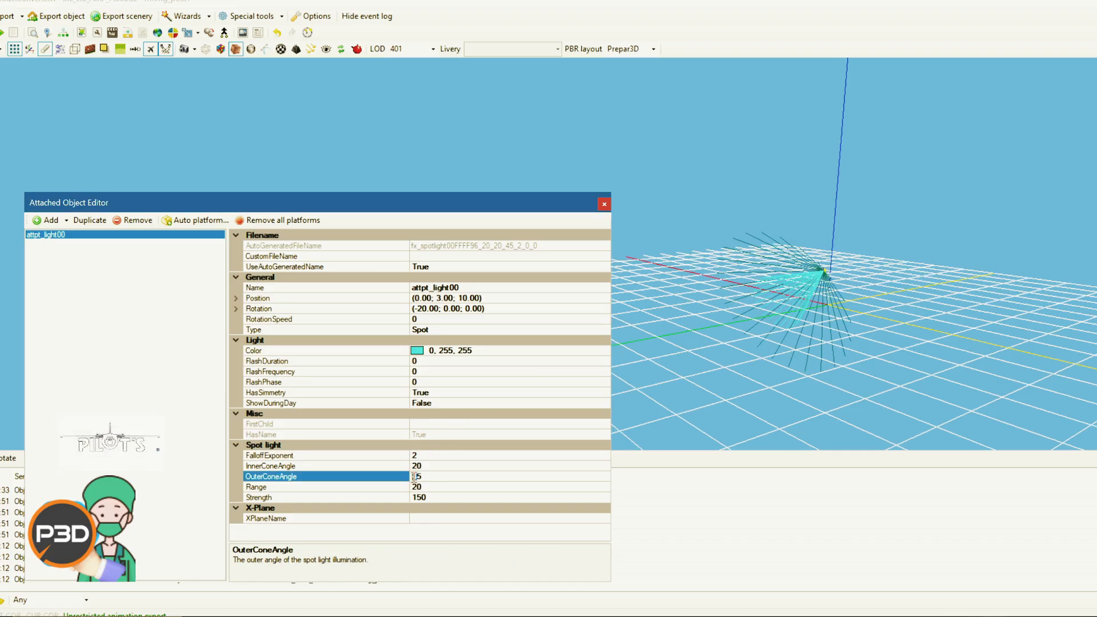
type("7")
key("Up")
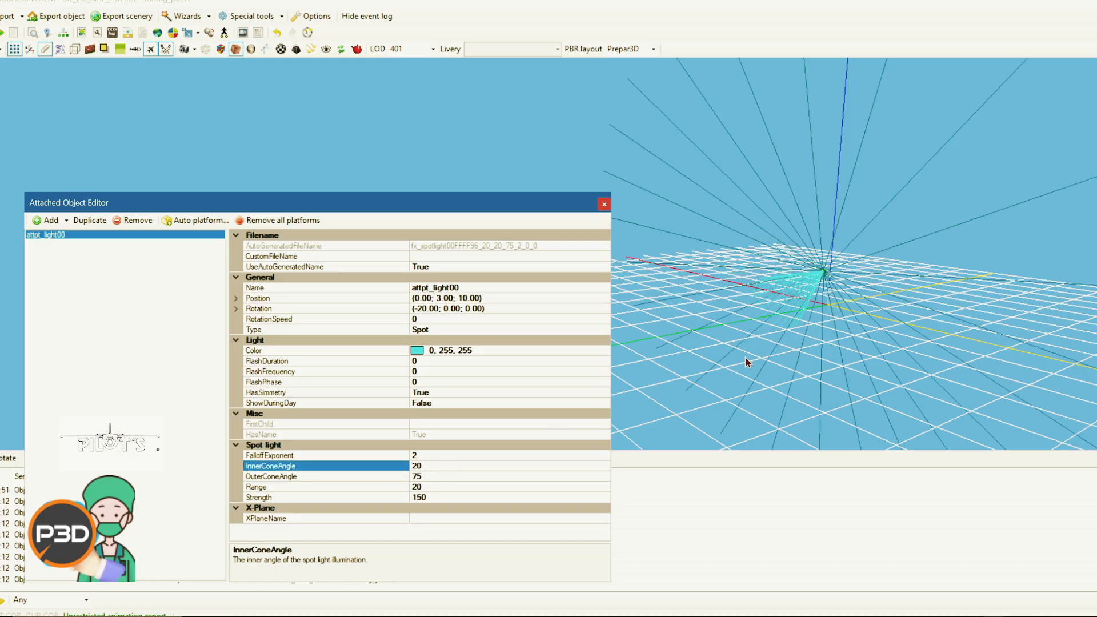
Set the spotlight's outer cone angle to 55 and check the light cone at the lamp post
left_click(413, 476)
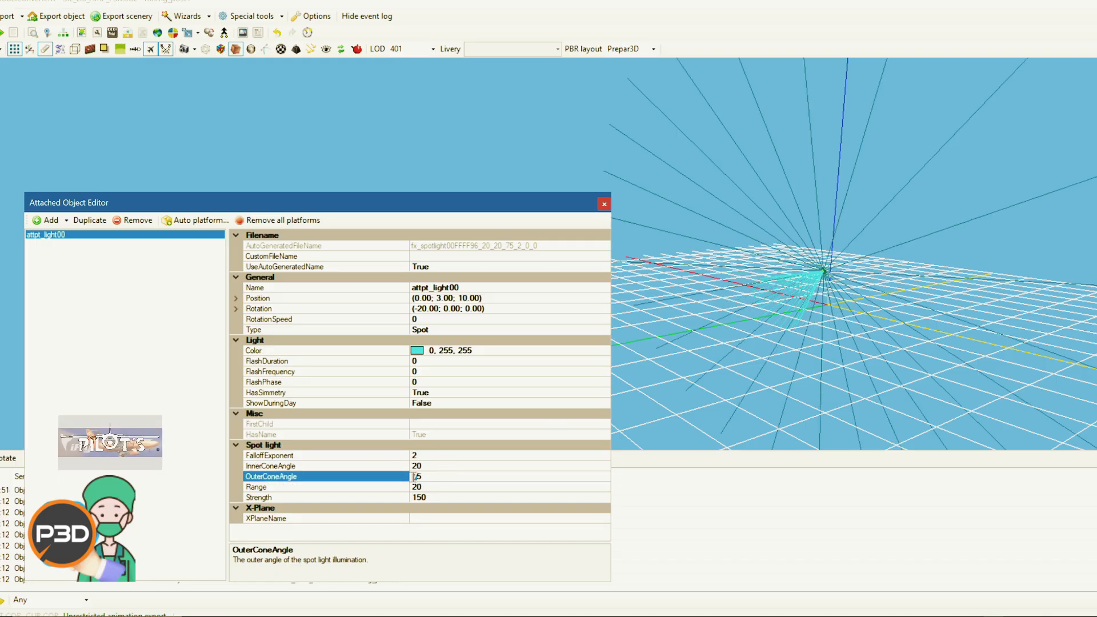
type("5")
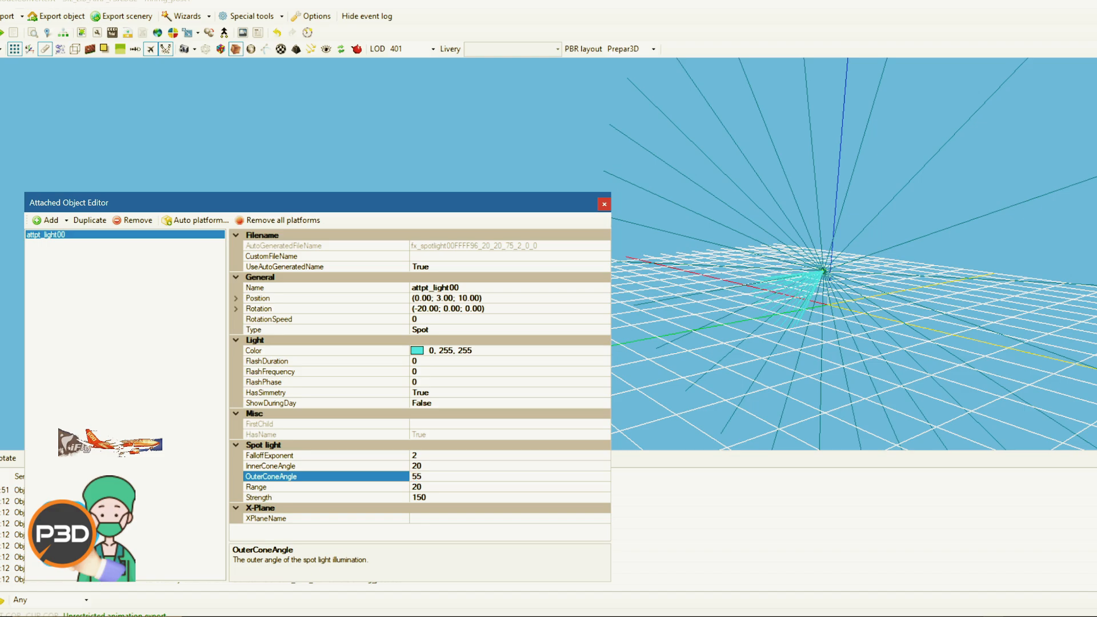
left_click(468, 466)
left_click_drag(891, 337, 775, 328)
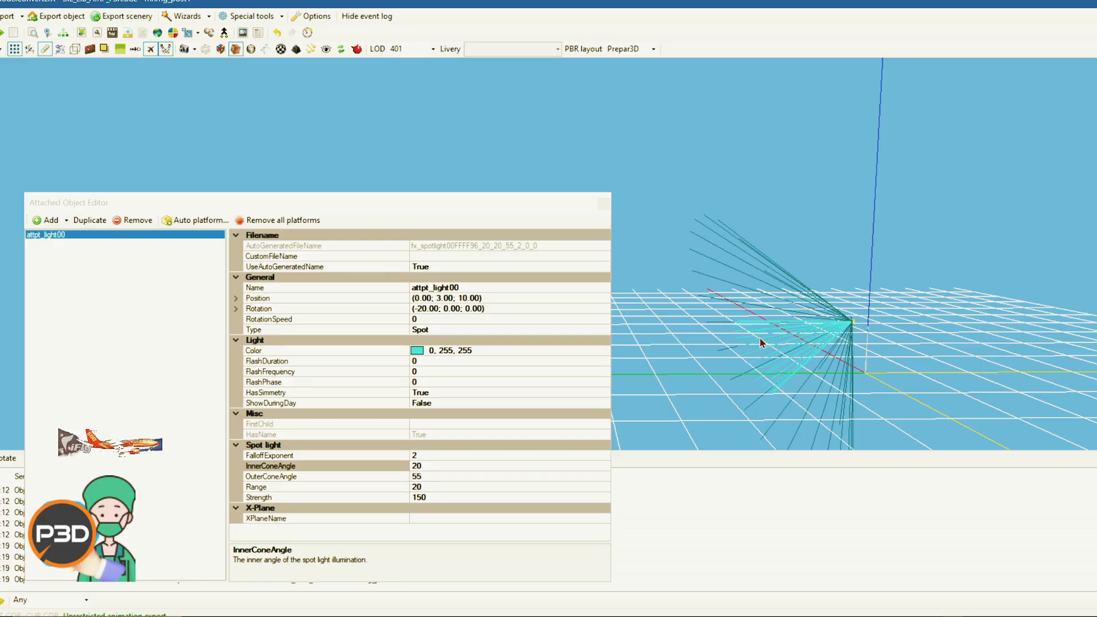
Check the reach of the spotlight's beam and try a range of 80 meters
left_click(422, 487)
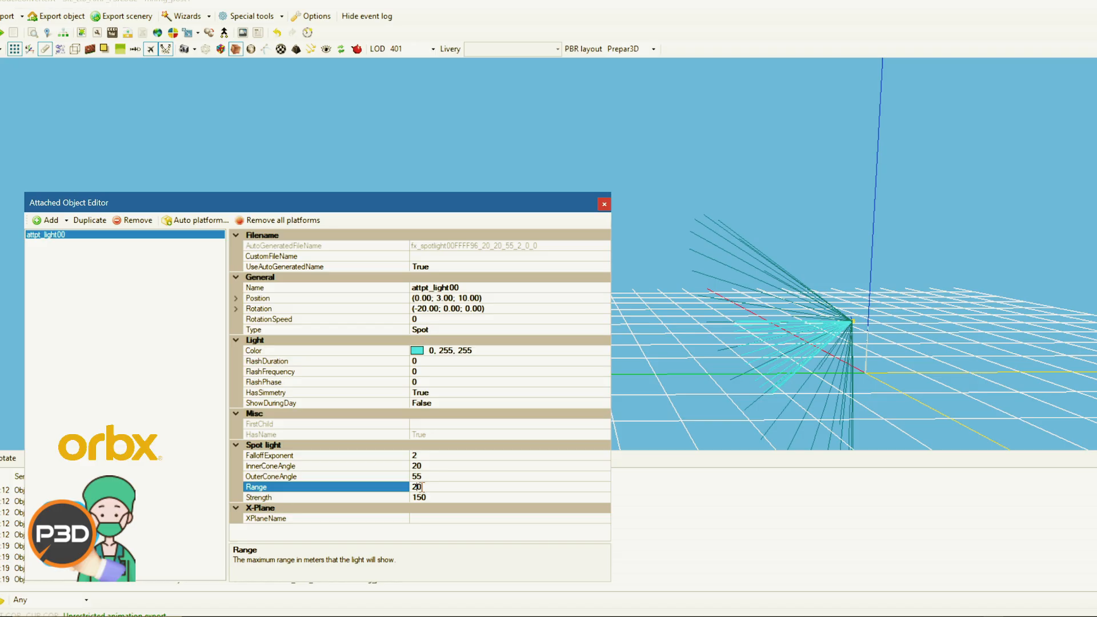
key("Return")
mouse_move(802, 391)
left_mouse_down()
mouse_move(866, 394)
mouse_move(842, 372)
mouse_move(795, 382)
left_mouse_up()
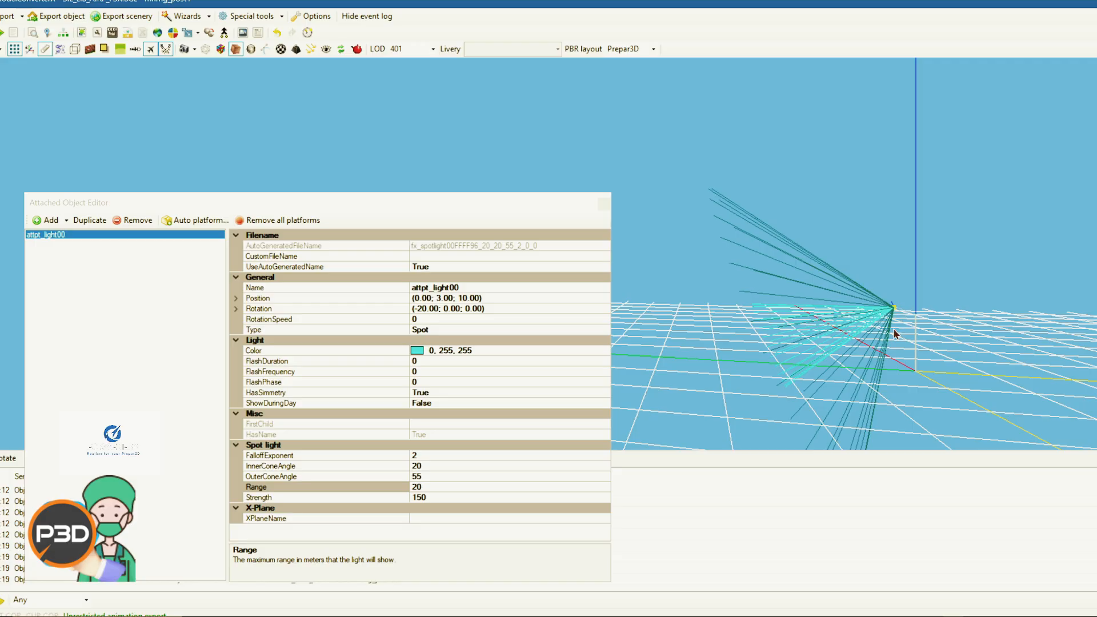
left_click(414, 487)
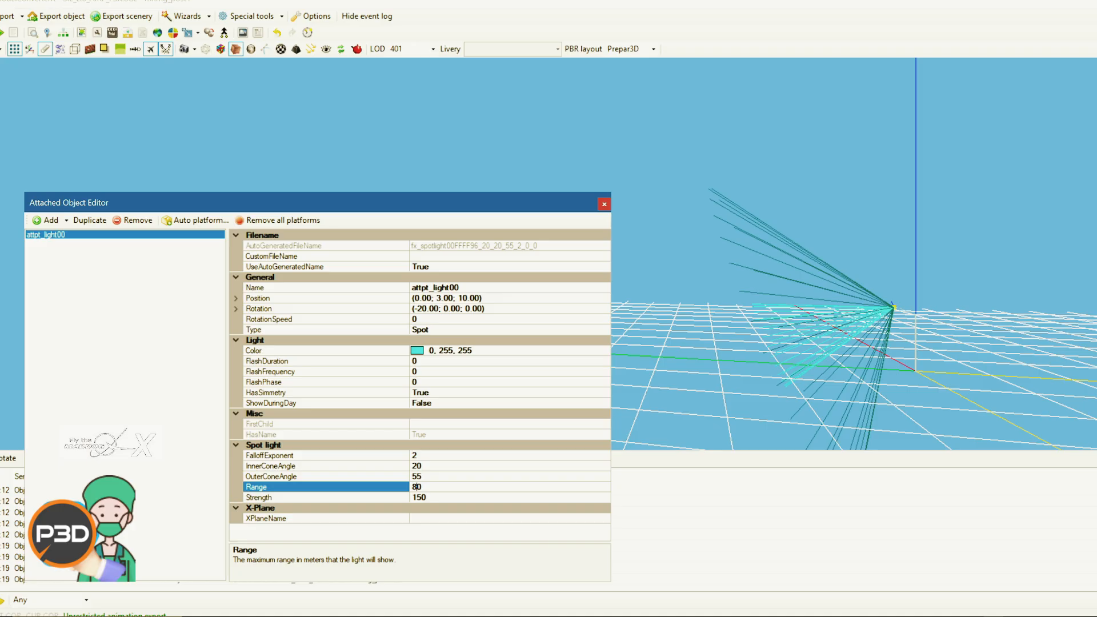
left_click(460, 476)
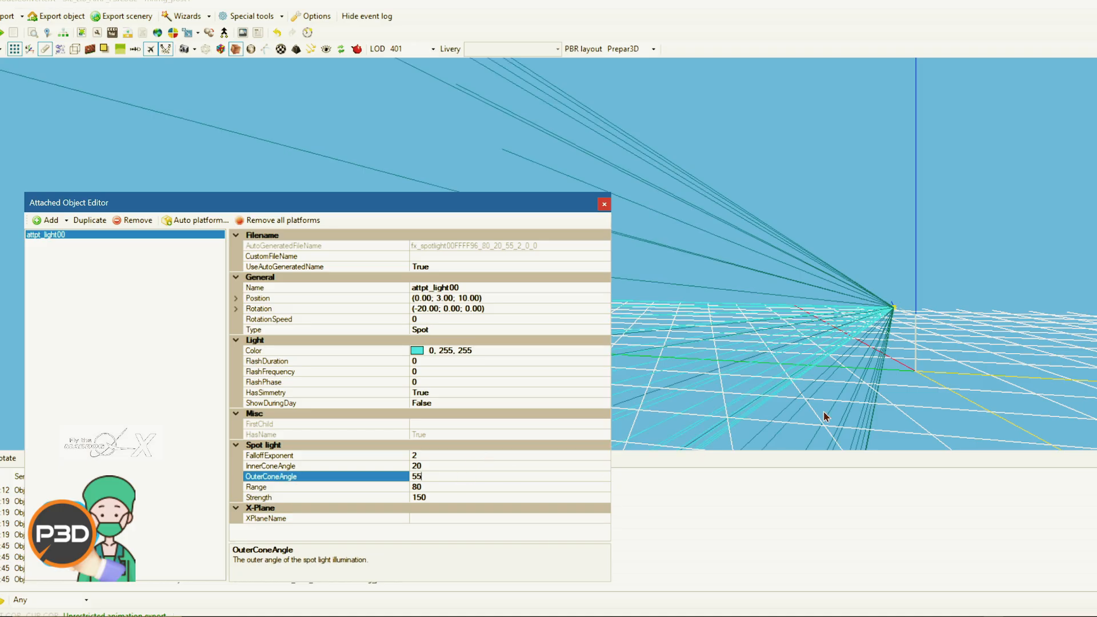
Examine the reach and spread of the extended light cone over the ground grid from several angles
left_click_drag(841, 297, 854, 243)
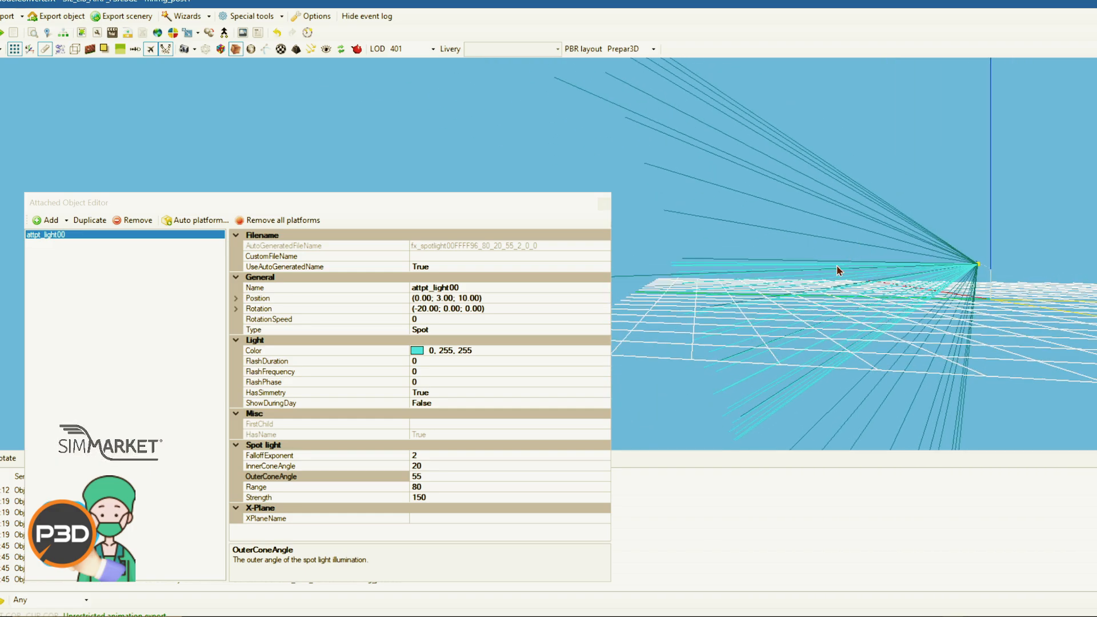
left_click_drag(839, 281, 797, 306)
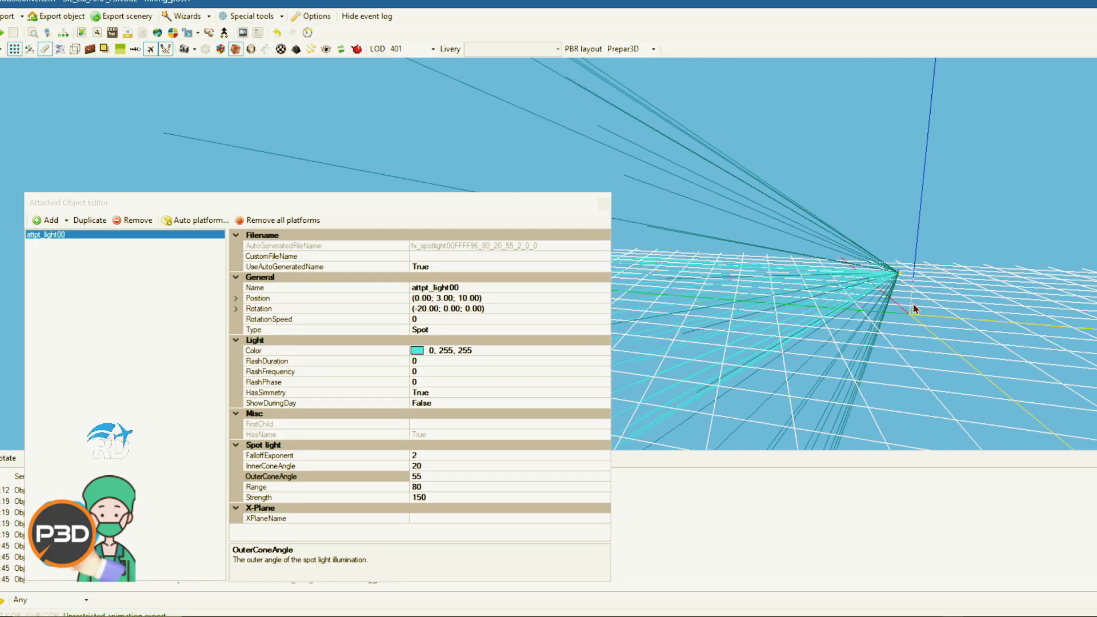
left_click_drag(914, 308, 887, 241)
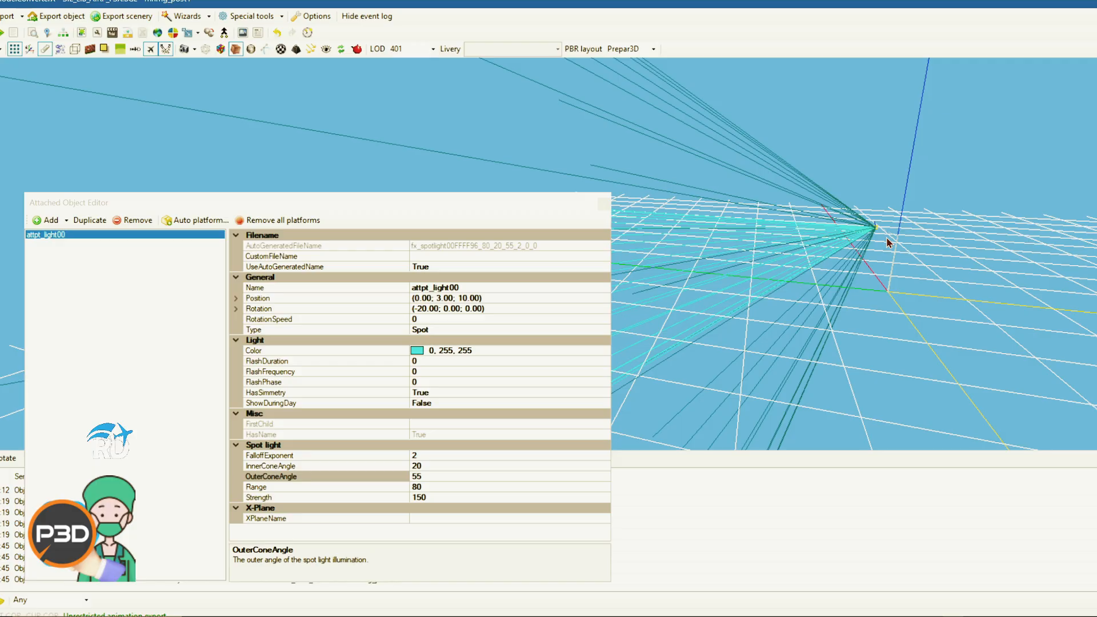
left_click_drag(780, 245, 844, 253)
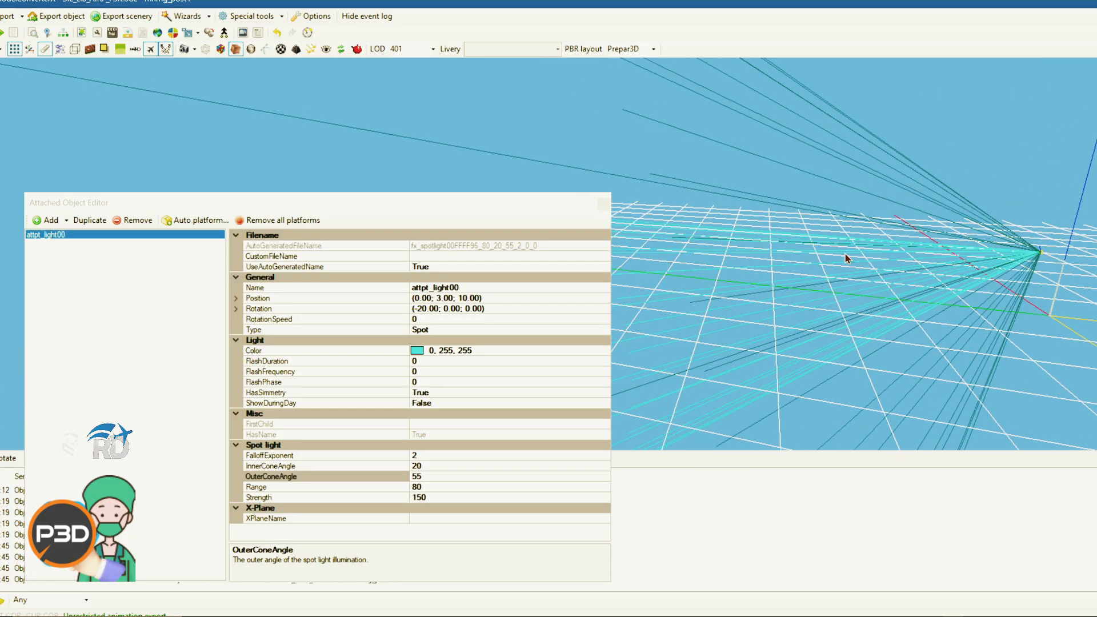
left_click_drag(1000, 288, 928, 289)
left_click_drag(765, 239, 936, 295)
left_click_drag(785, 276, 840, 275)
scroll(839, 275, "down", 2)
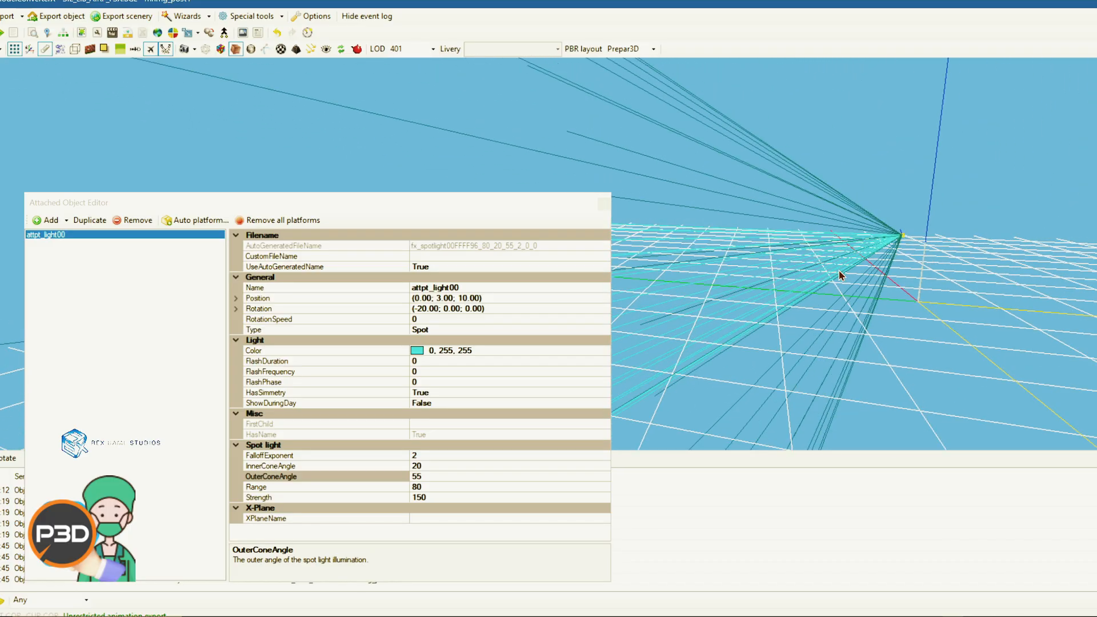
Set the spotlight's range to 30 meters and check the shortened beam
left_click(416, 486)
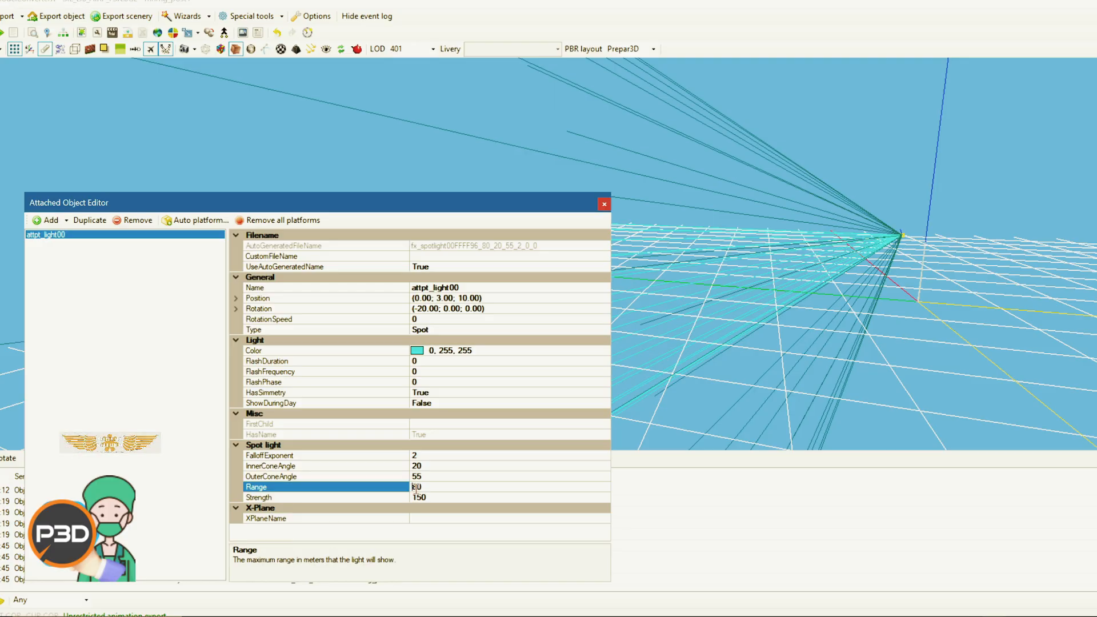
type("3")
left_click(466, 475)
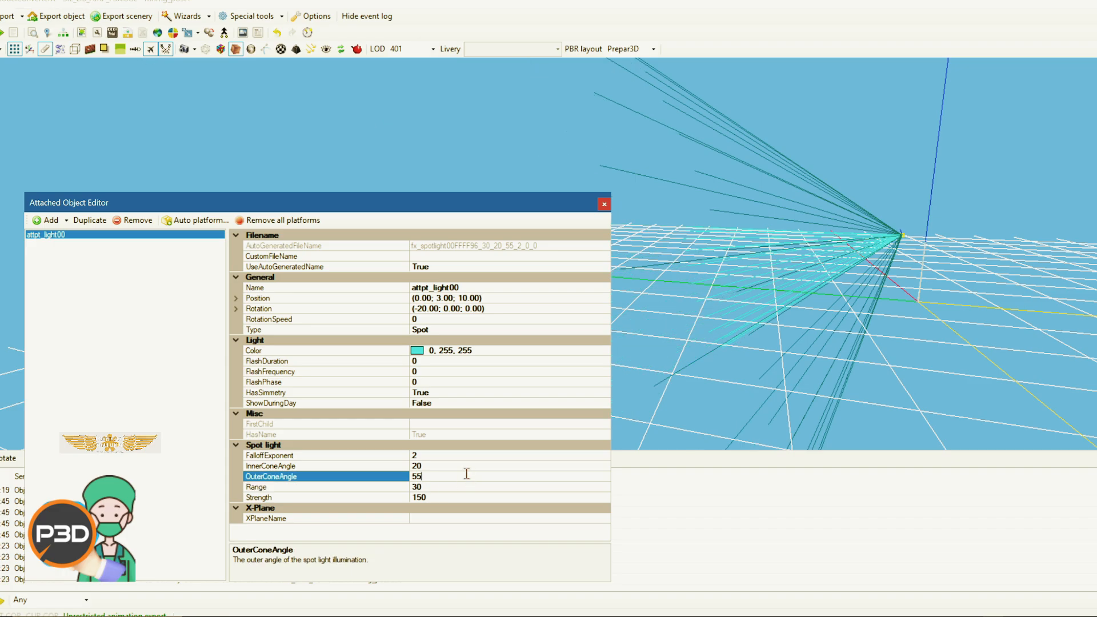
mouse_move(962, 283)
left_mouse_down()
mouse_move(930, 267)
mouse_move(943, 284)
left_mouse_up()
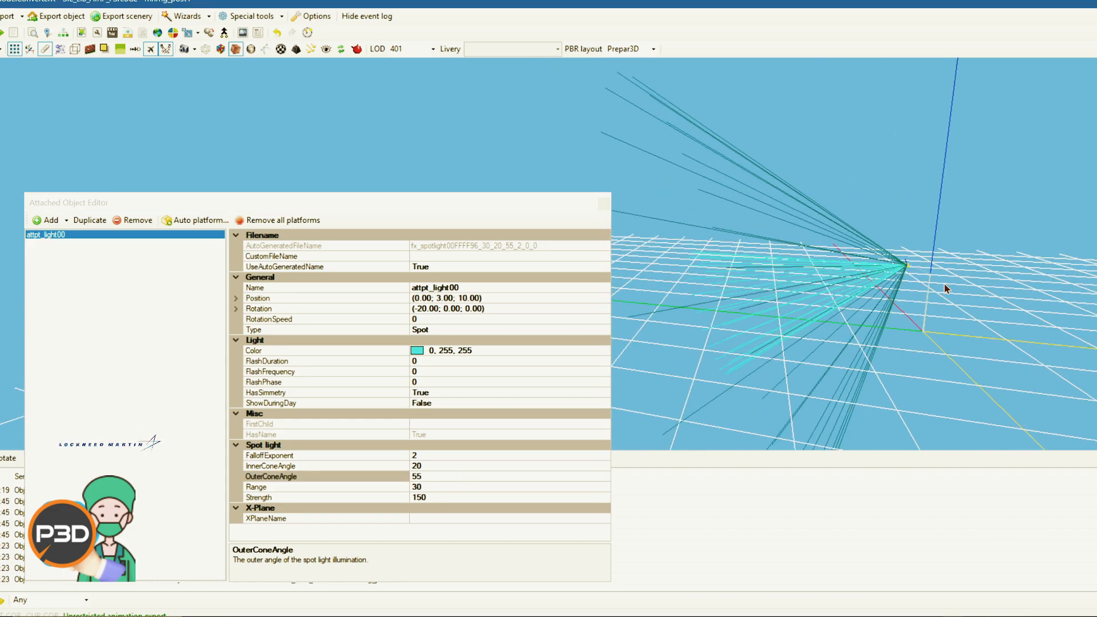
Review the spotlight's Strength property and its permitted value range
left_click(435, 498)
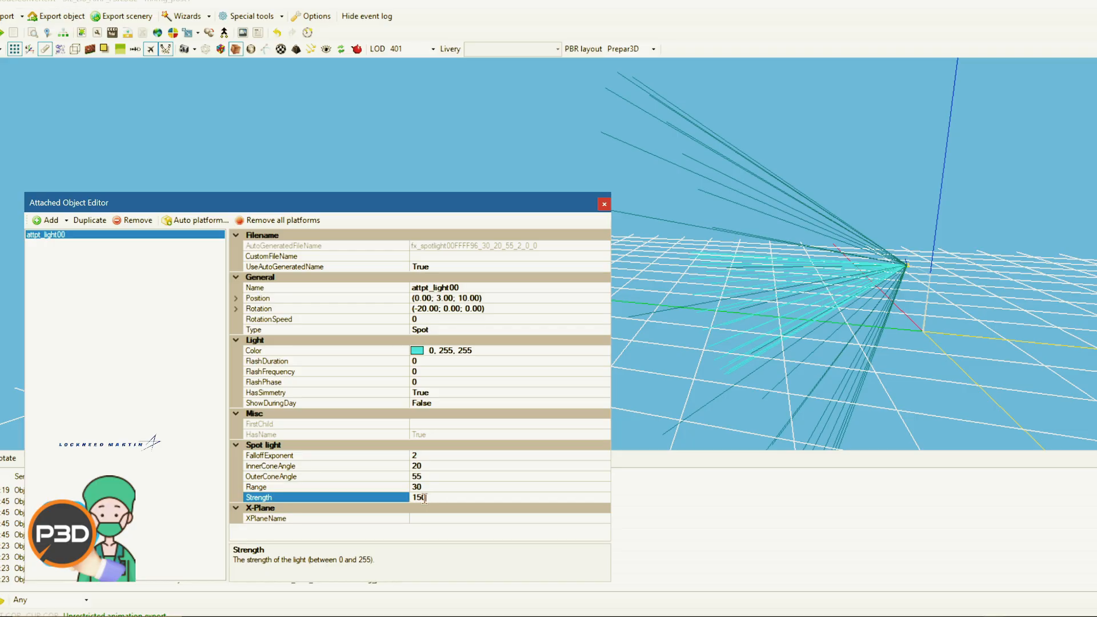
left_click_drag(425, 499, 414, 497)
left_click(431, 498)
left_click(449, 499)
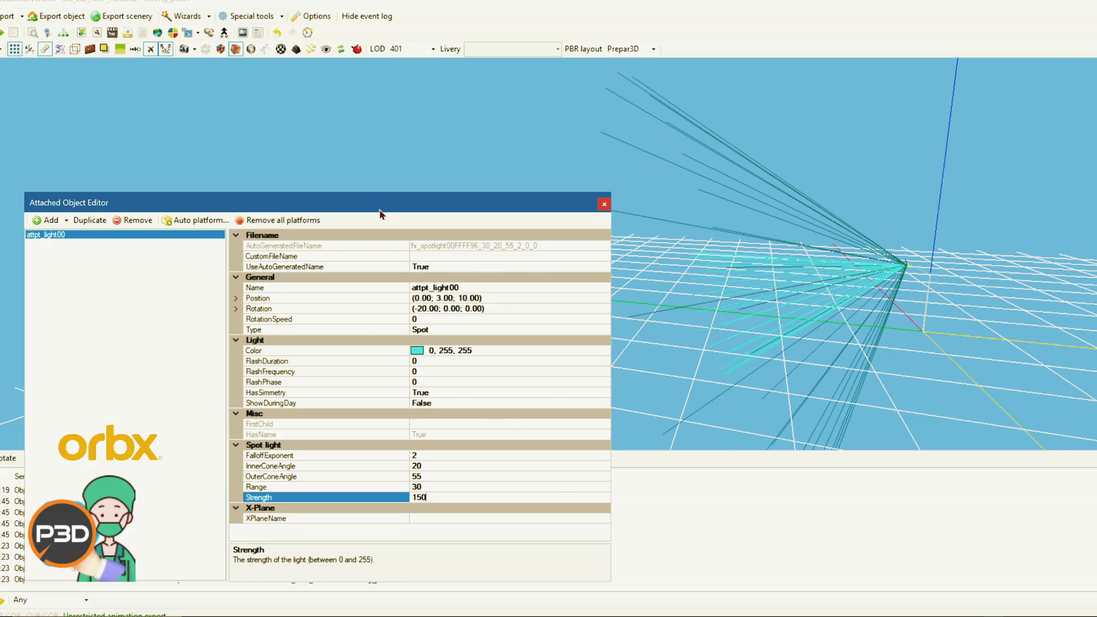
Close the Attached Object Editor and inspect the complete light cone around the lamp post
left_click(604, 204)
left_click_drag(610, 208, 805, 307)
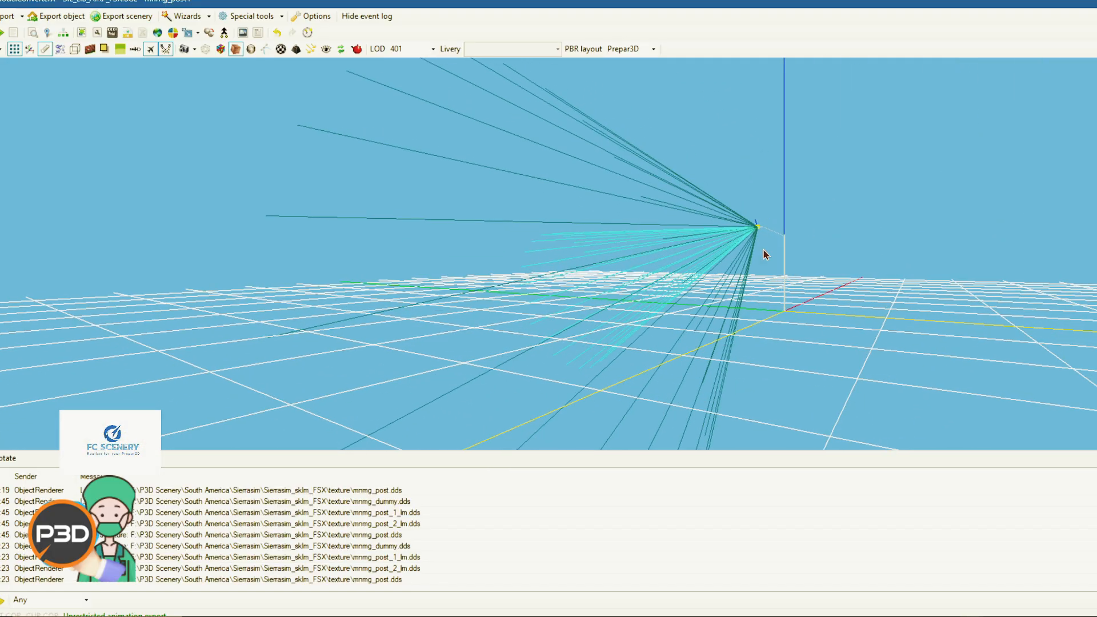
left_click_drag(720, 240, 607, 273)
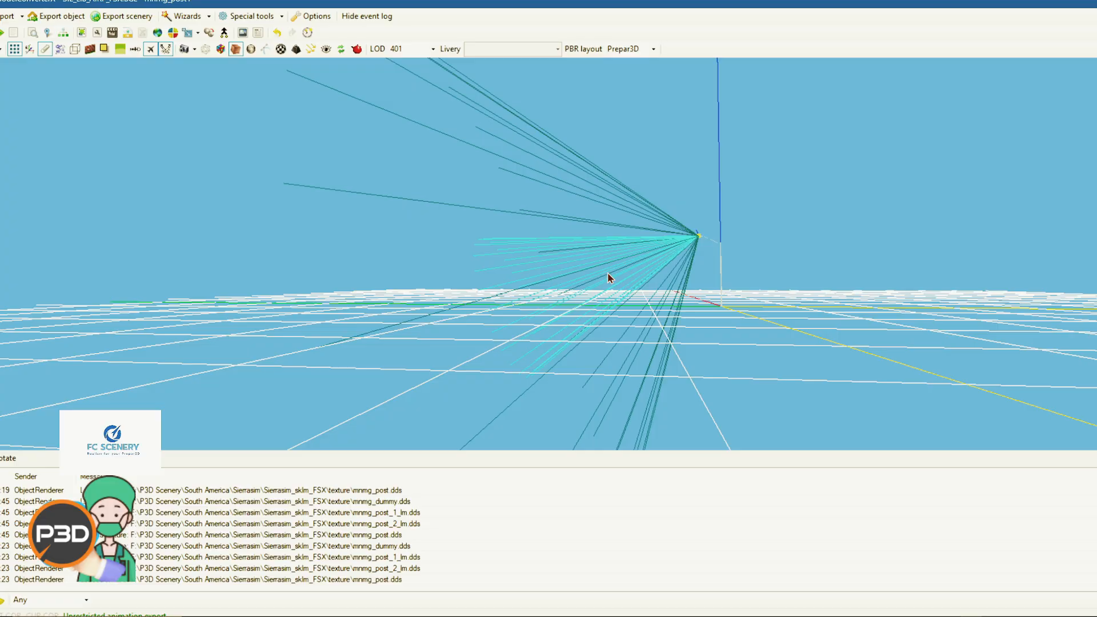
left_click_drag(679, 287, 698, 279)
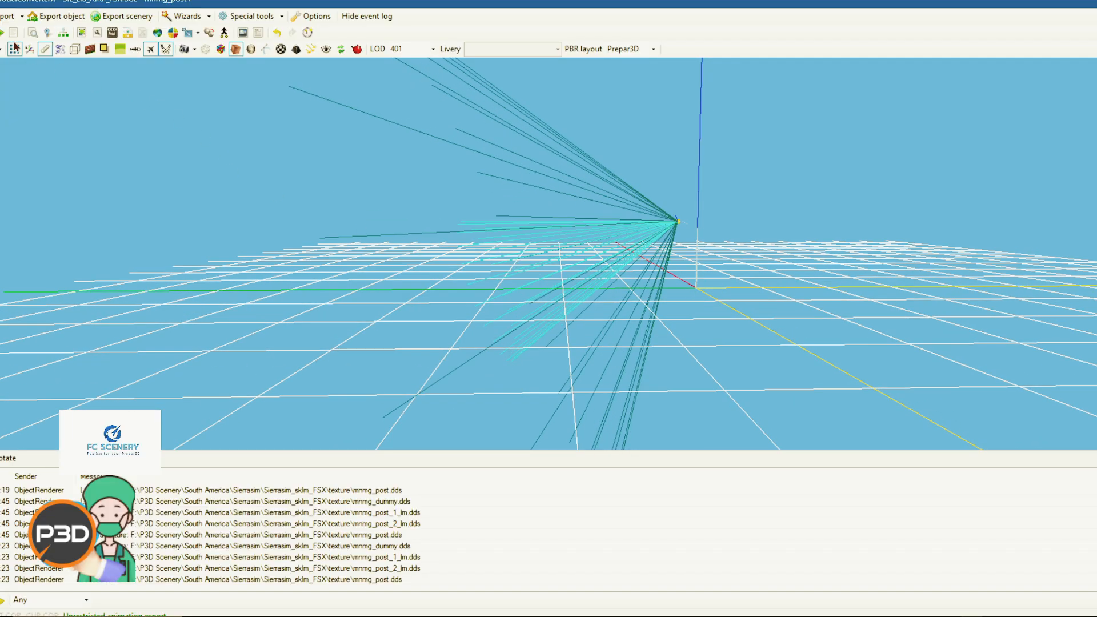
Turn the attached object and spot light display off and back on, and briefly recheck the spotlight's properties
left_click(44, 51)
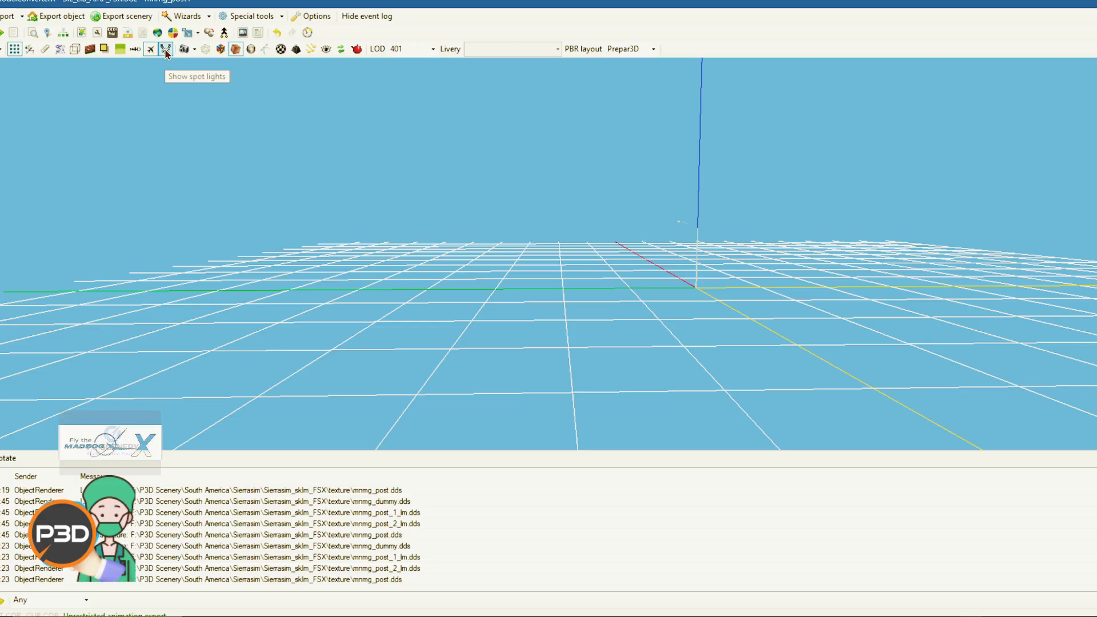
left_click_drag(698, 274, 908, 289)
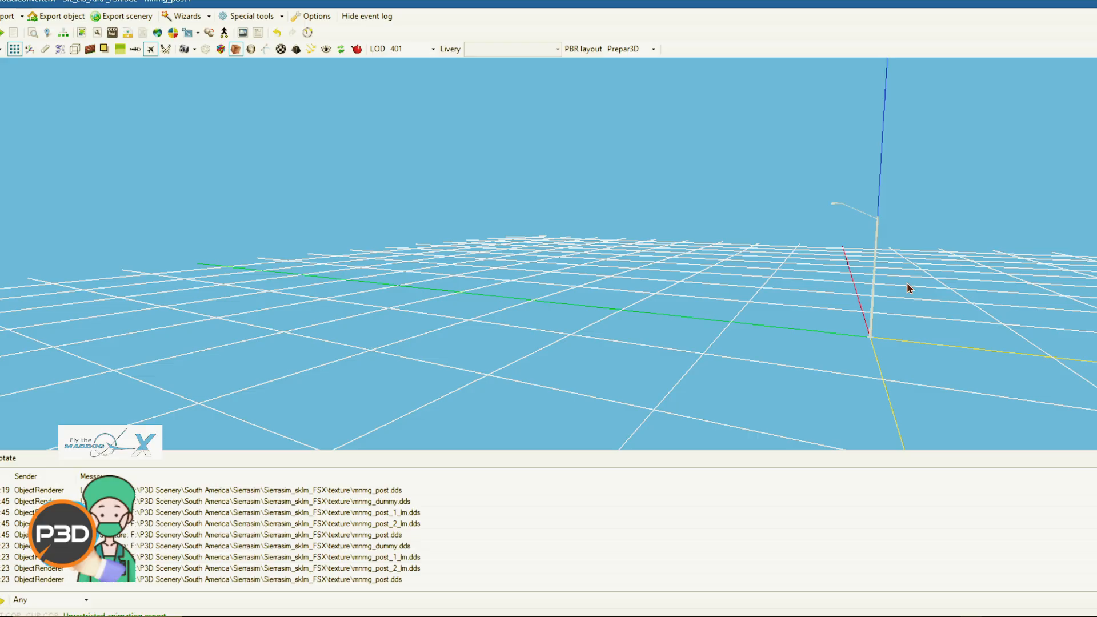
left_click(166, 48)
left_click(45, 50)
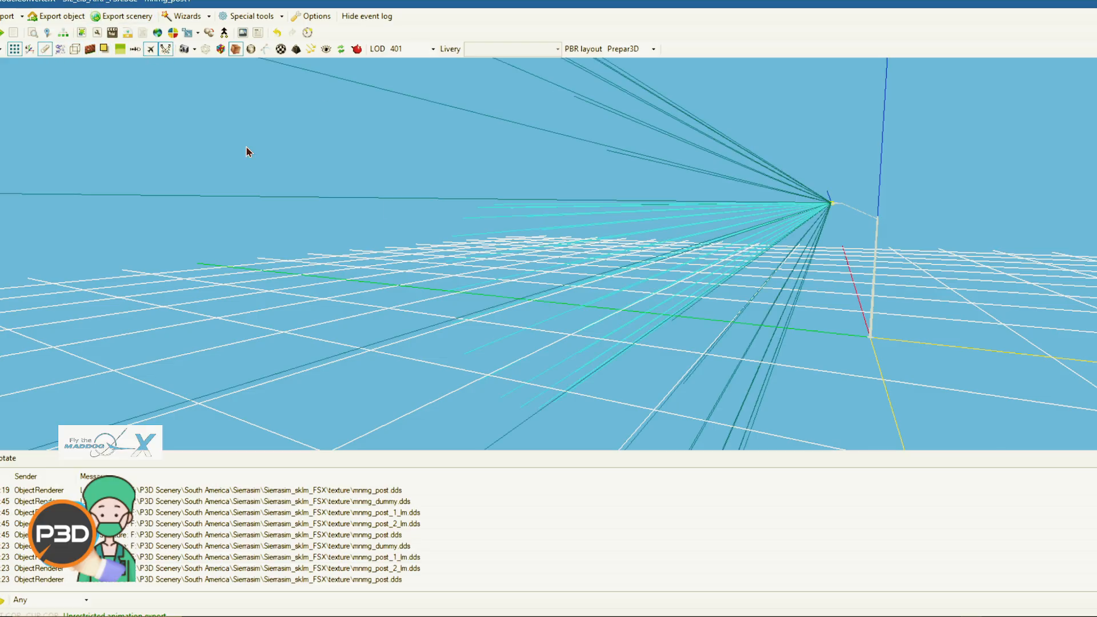
left_click_drag(815, 308, 718, 284)
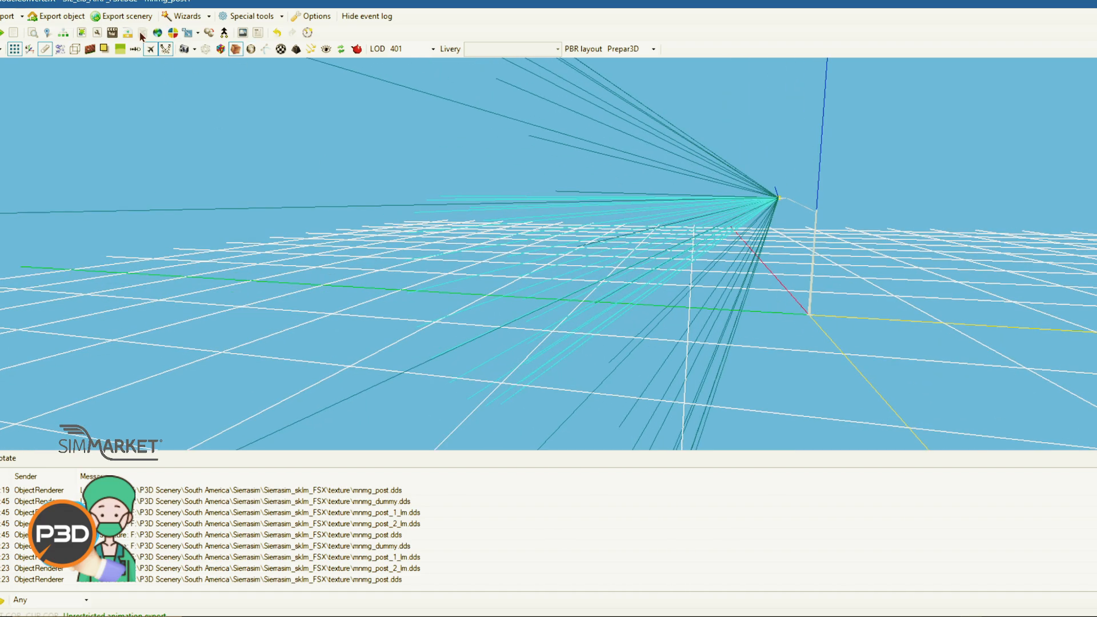
left_click(97, 34)
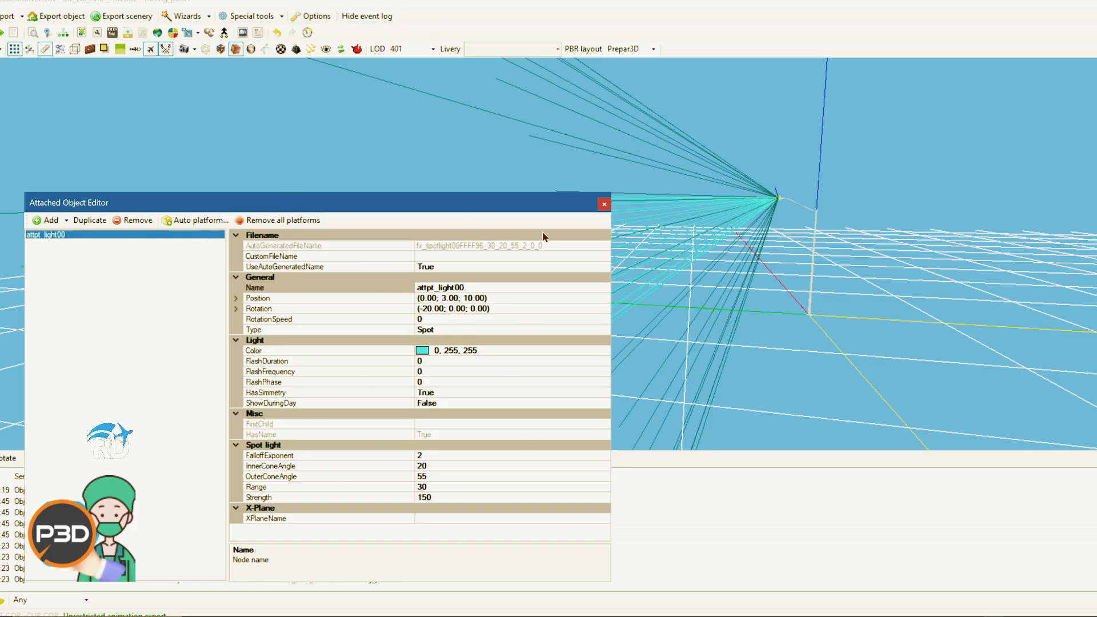
left_click(602, 207)
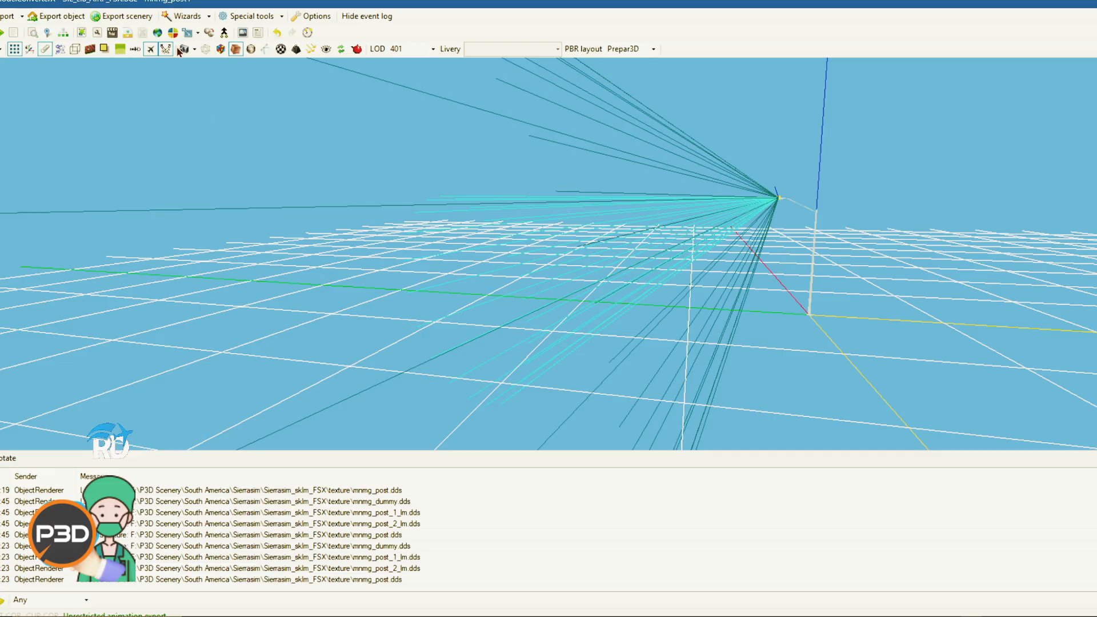
Export the scenery to the Sierrasim_sklm_FSX scenery folder, replacing the existing SIE_LIB_AIRP_FSX.BGL
left_click(140, 20)
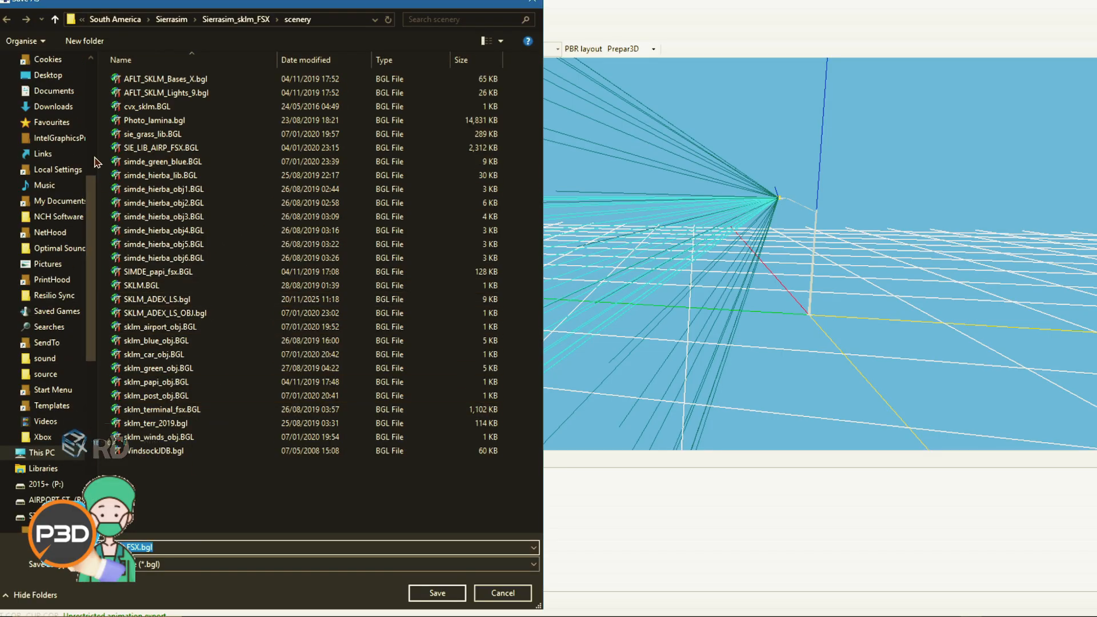
left_click(161, 148)
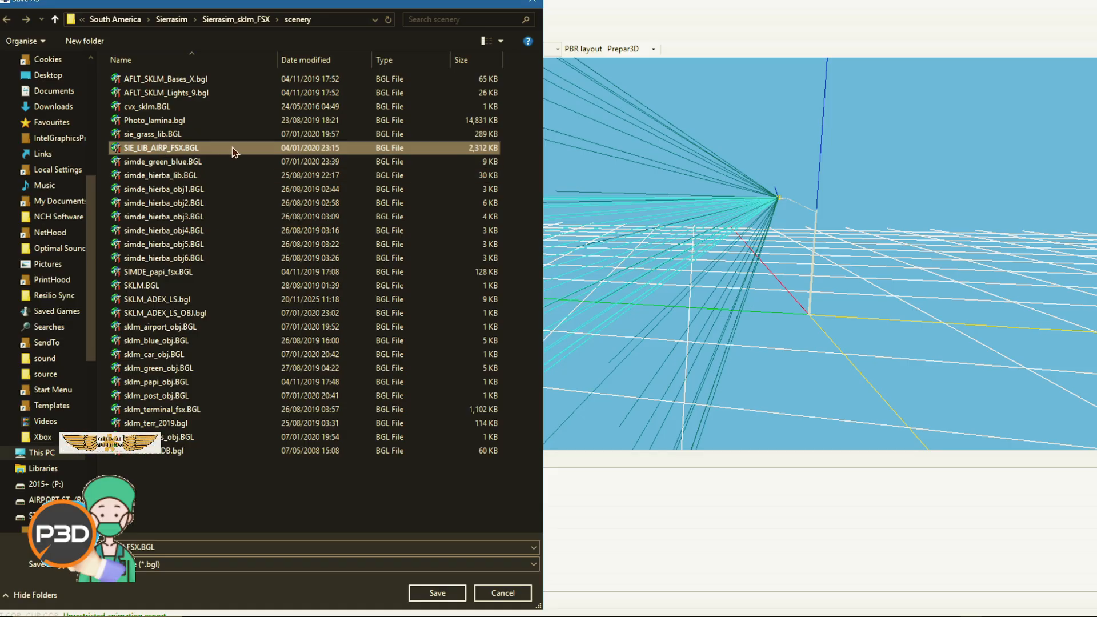
left_click(438, 594)
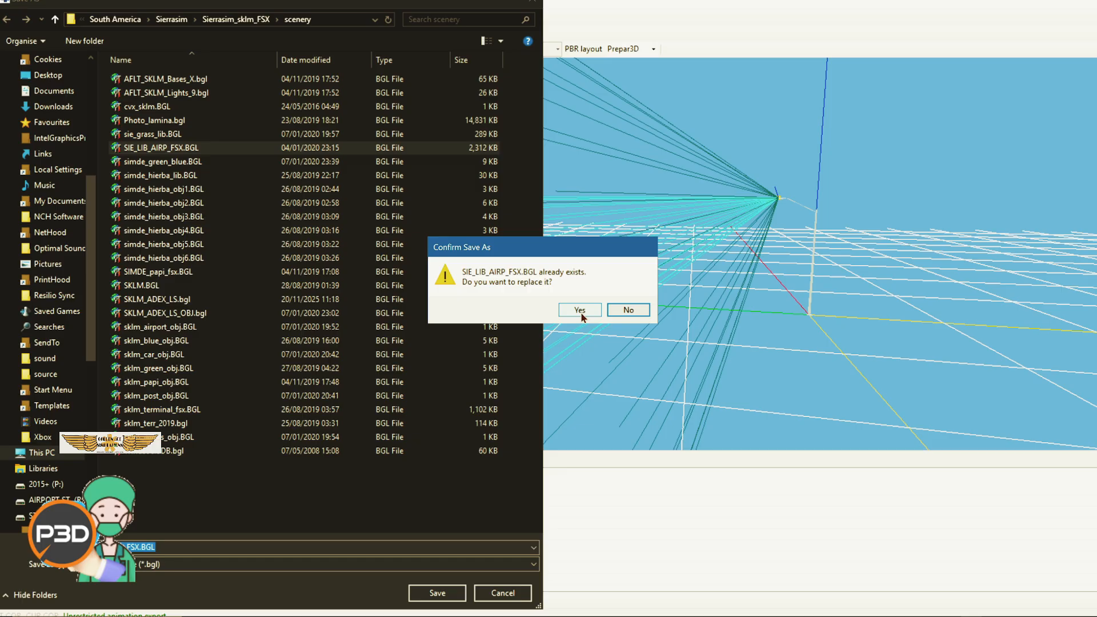
left_click(579, 309)
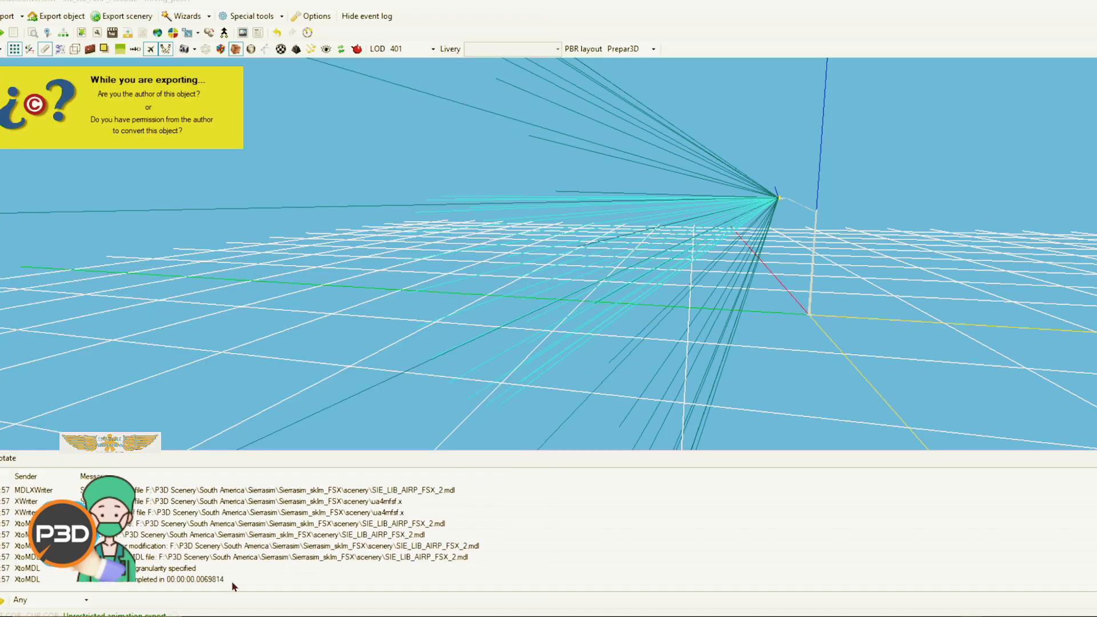
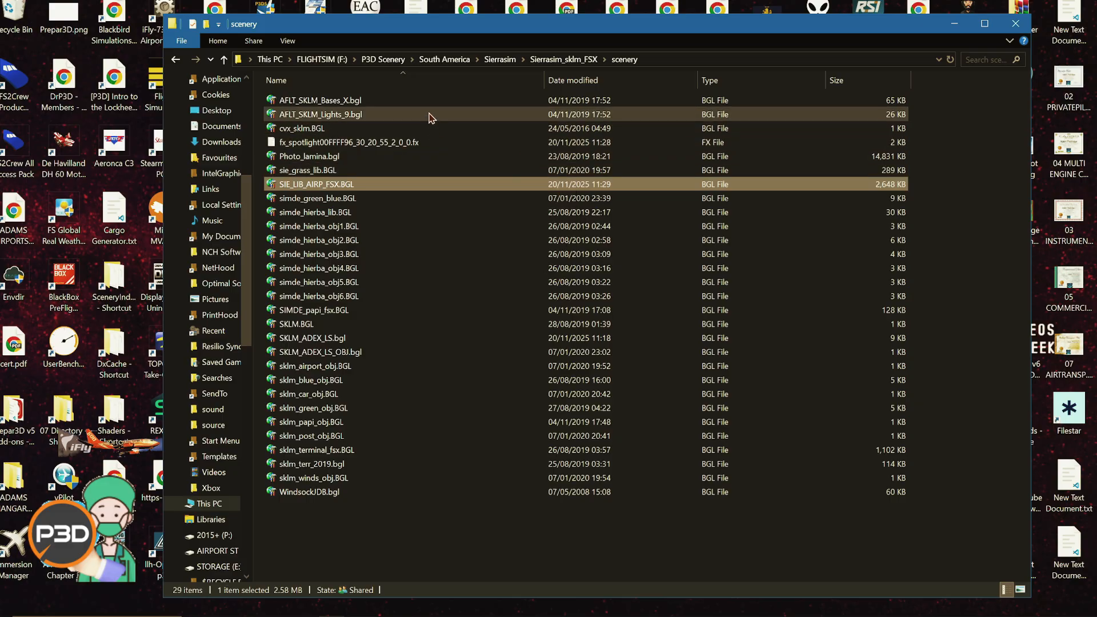
Open AFLT_SKLM_Lights_9.bgl from the Sierrasim_sklm_FSX scenery folder in ModelConverterX
left_click(354, 115)
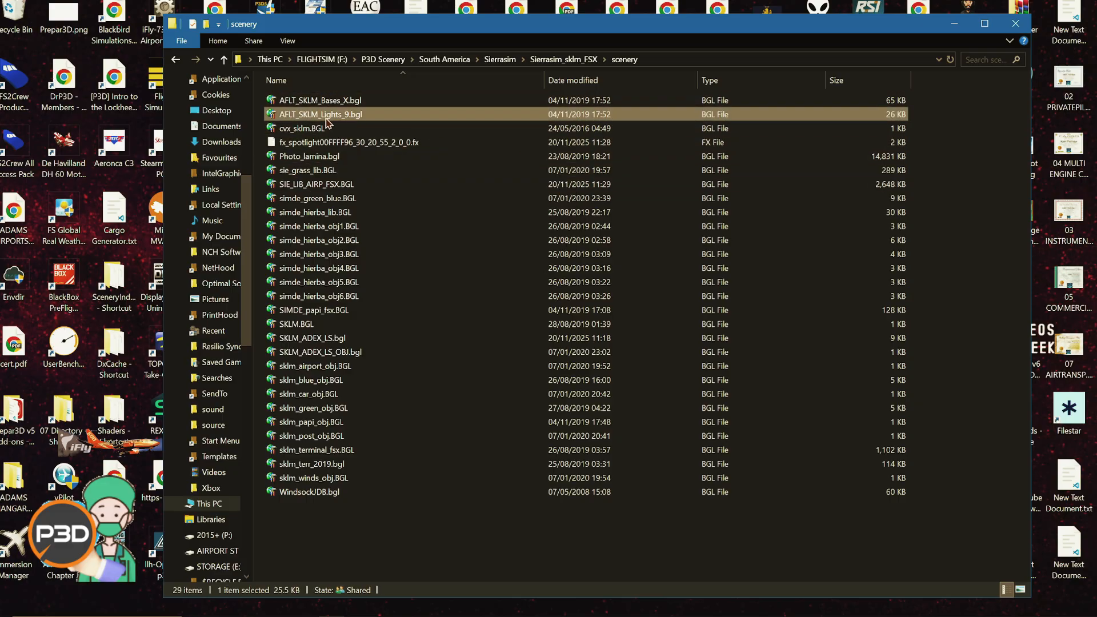
right_click(319, 118)
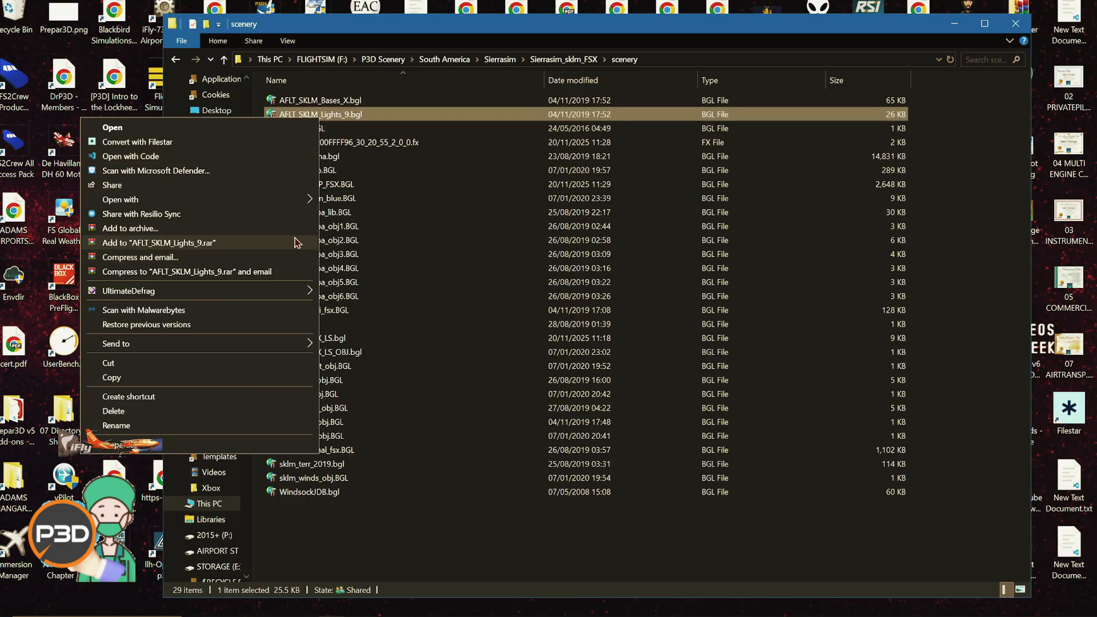
mouse_move(289, 204)
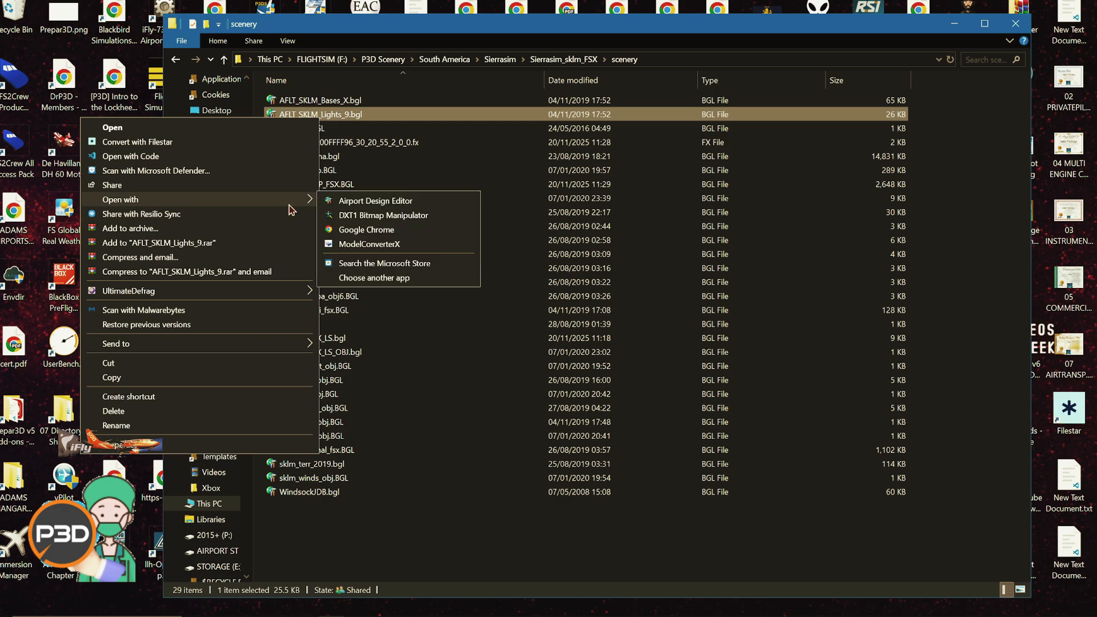
left_click(371, 243)
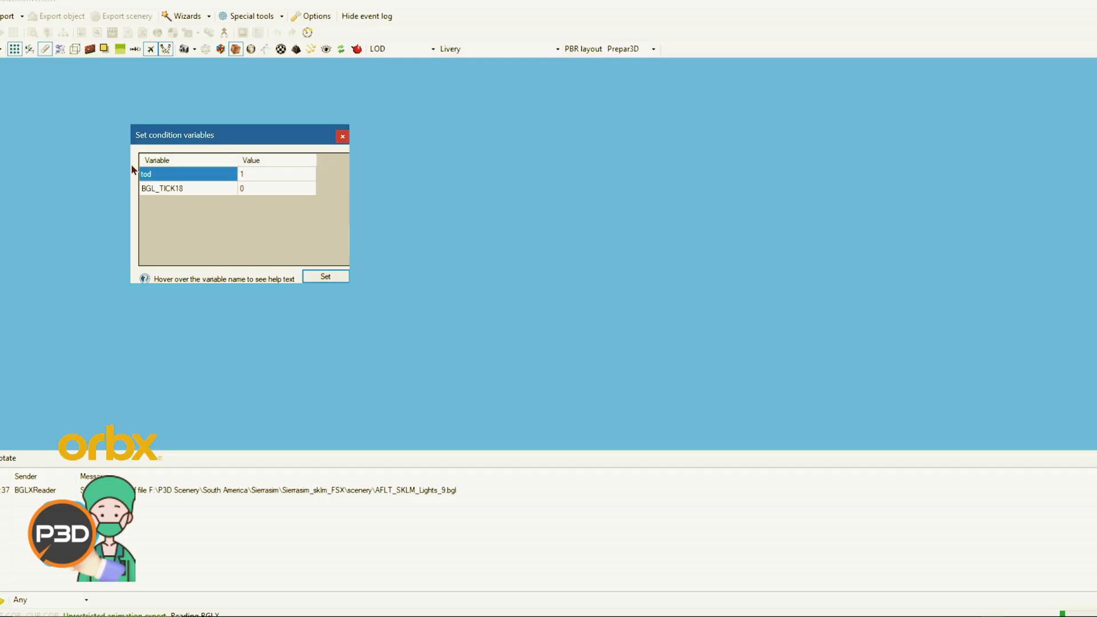
Accept the preset tod and BGL_TICK18 condition variables for each model until the lights file finishes loading
left_click(338, 278)
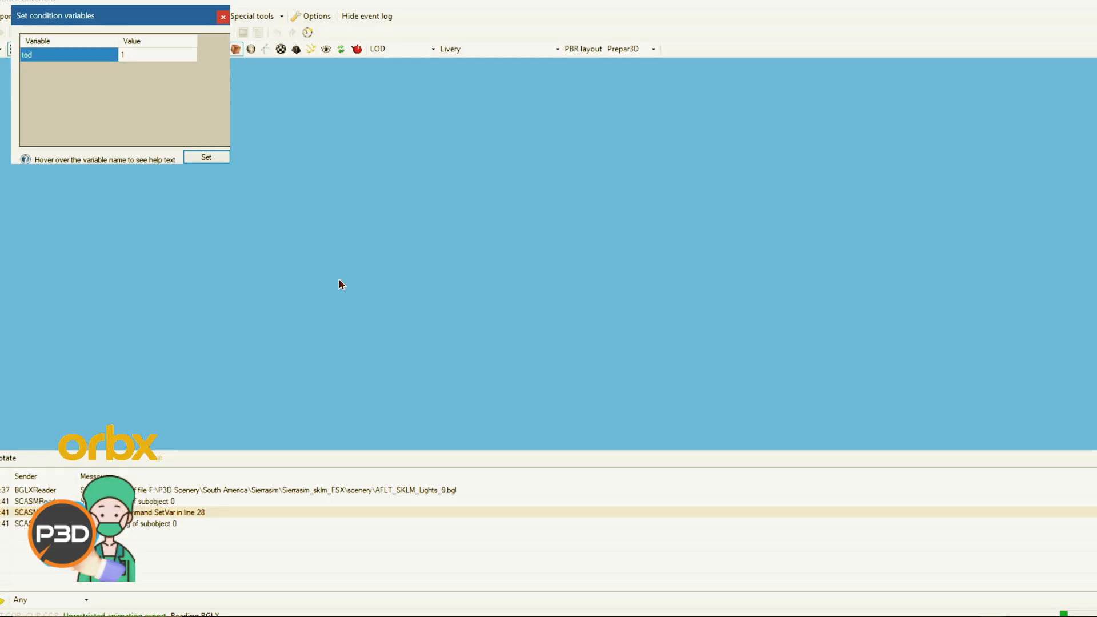
left_click(192, 160)
left_click(225, 173)
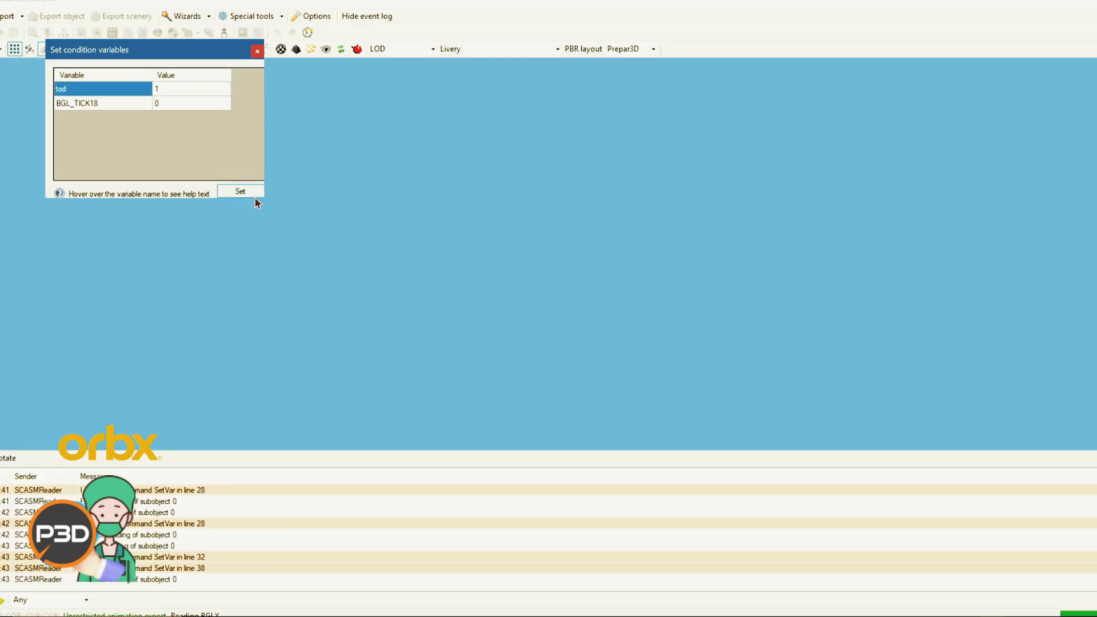
left_click(255, 195)
left_click(262, 213)
left_click(277, 227)
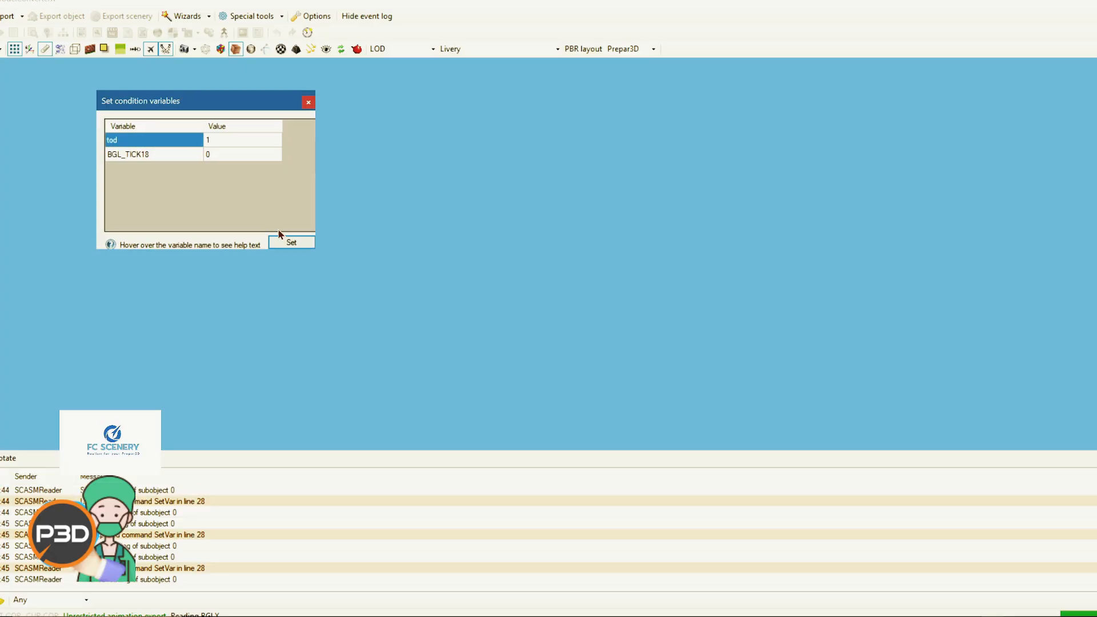
left_click(290, 244)
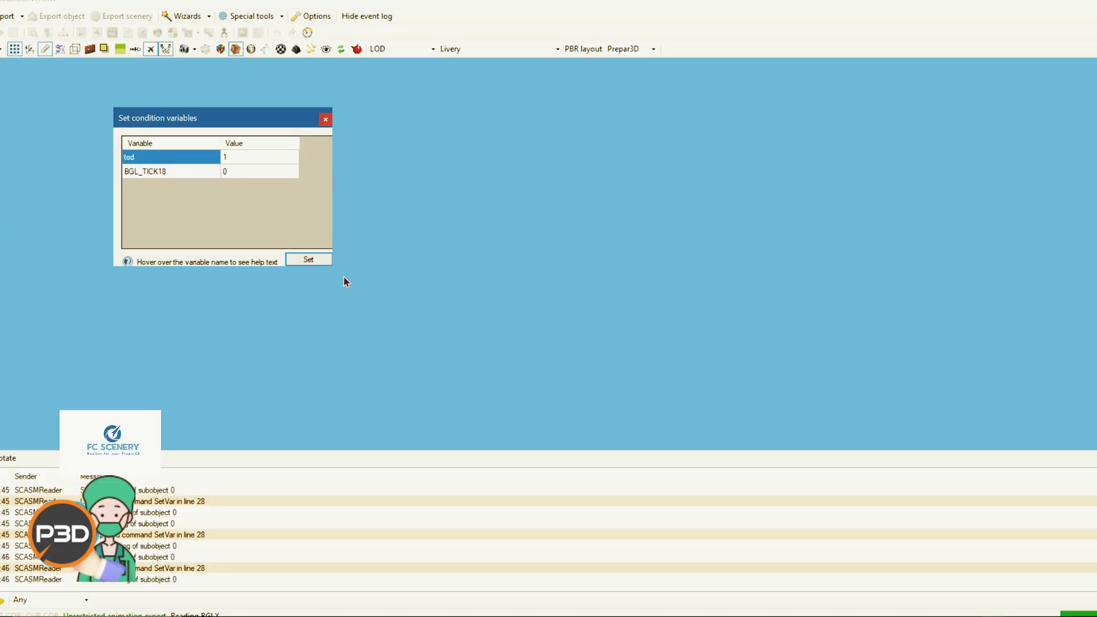
left_click(316, 259)
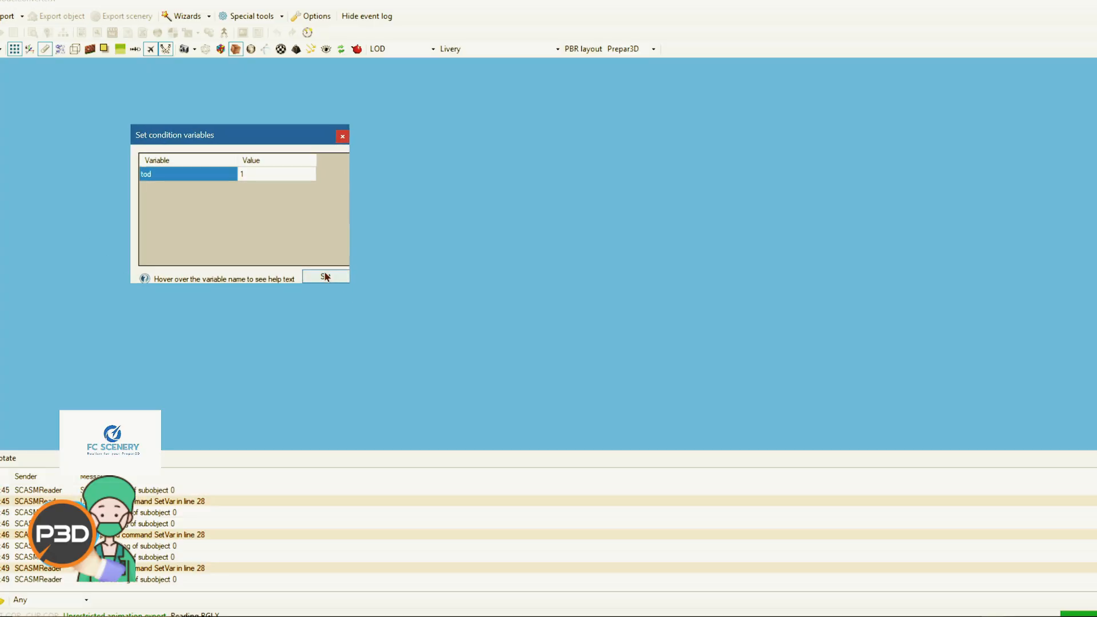
Examine the AFLT_SKLM_Lights_9 model around the origin from several angles and distances
left_click_drag(536, 294, 720, 291)
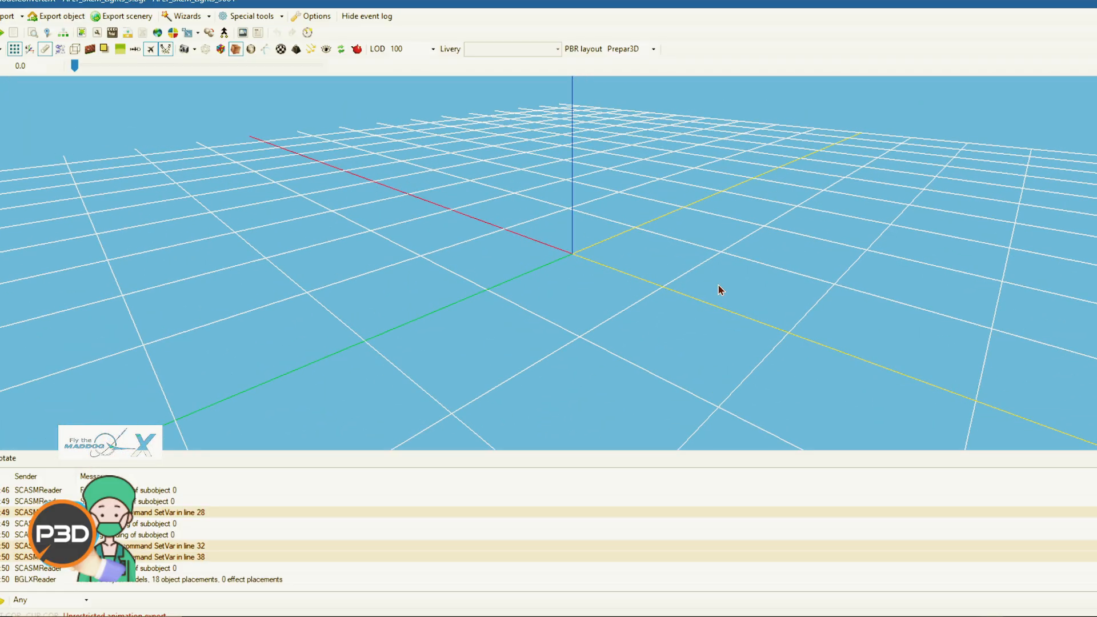
left_click_drag(526, 262, 732, 255)
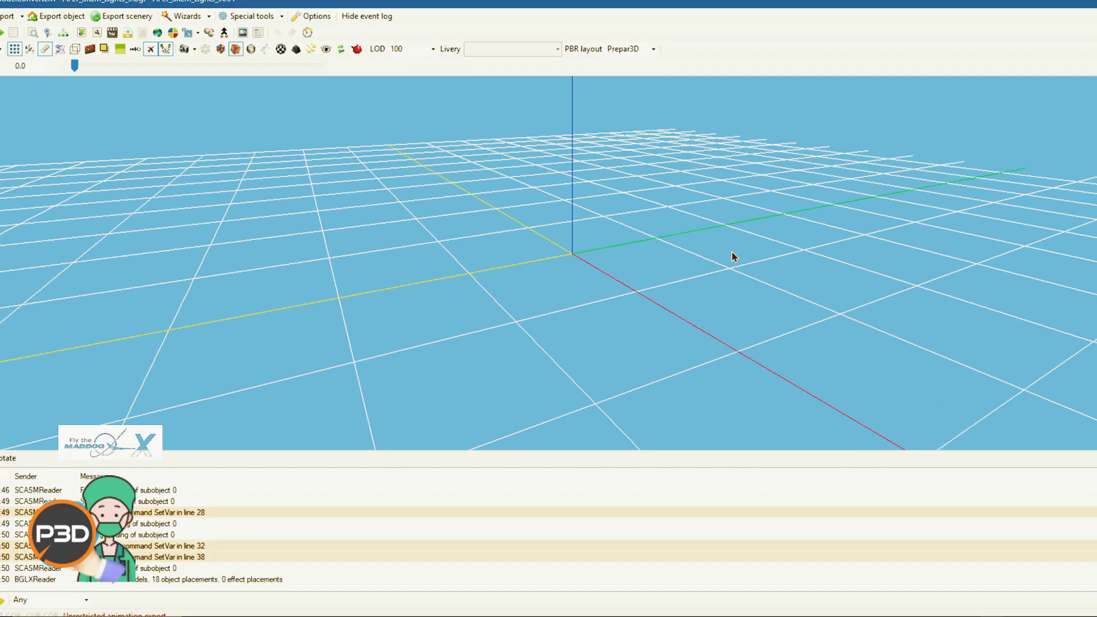
left_click_drag(268, 268, 547, 356)
scroll(560, 321, "down", 3)
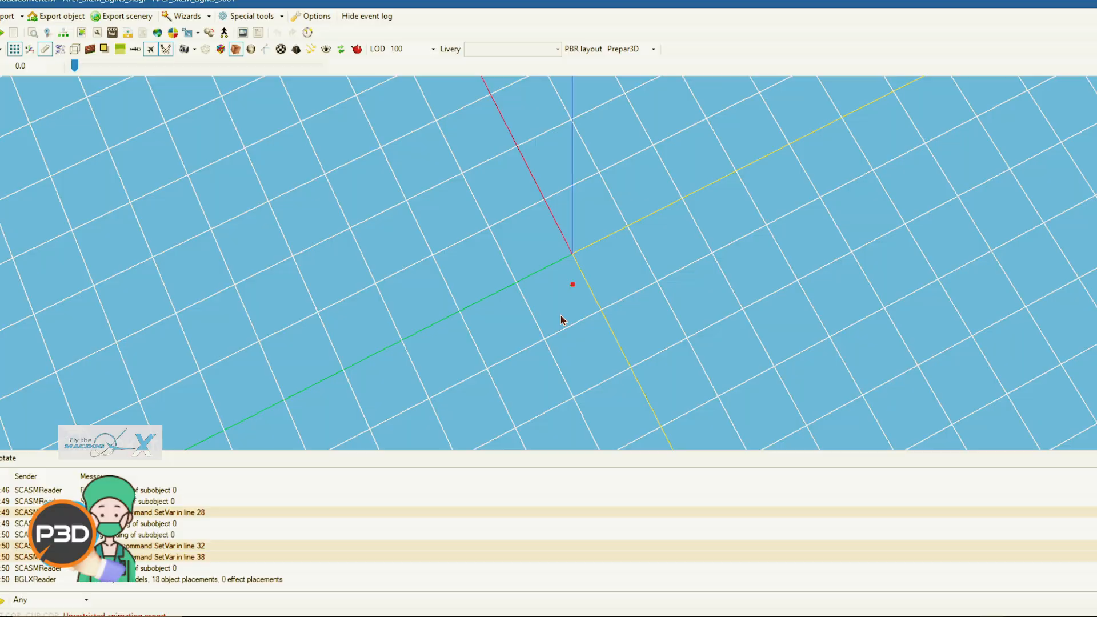
scroll(582, 316, "up", 5)
scroll(590, 291, "up", 2)
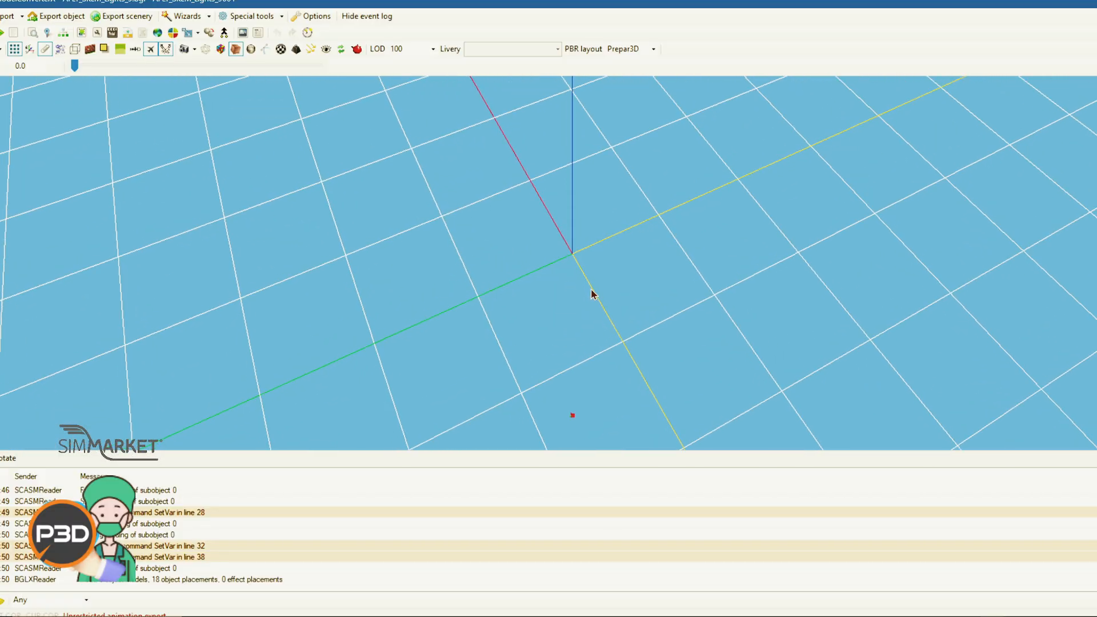
left_click_drag(591, 290, 584, 341)
scroll(591, 406, "up", 5)
scroll(595, 412, "up", 1)
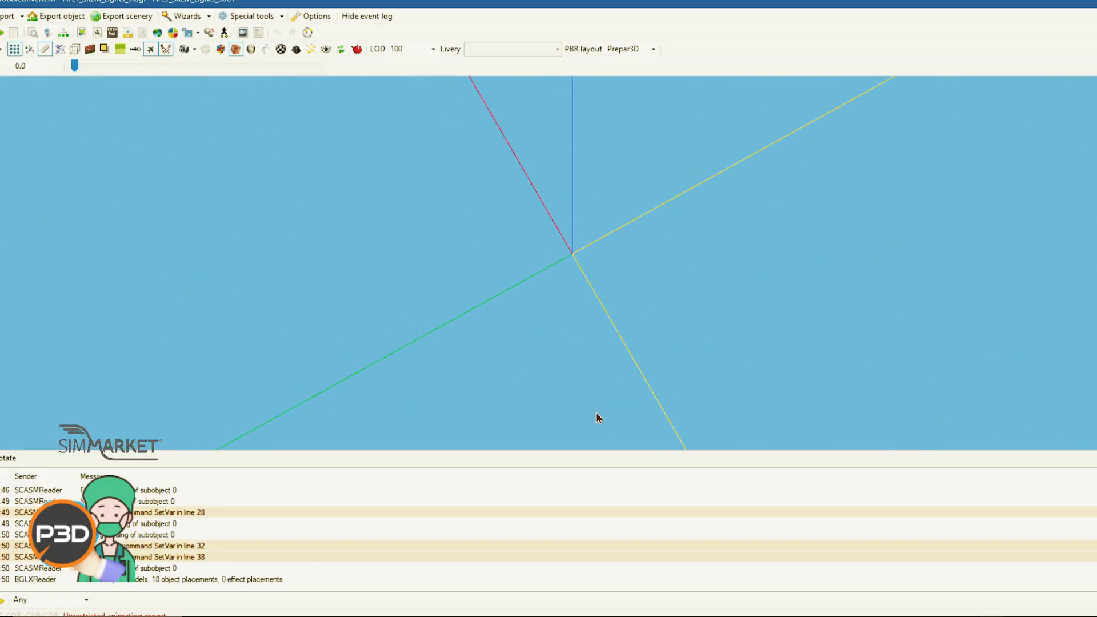
scroll(595, 407, "down", 1)
right_click_drag(596, 402, 610, 355)
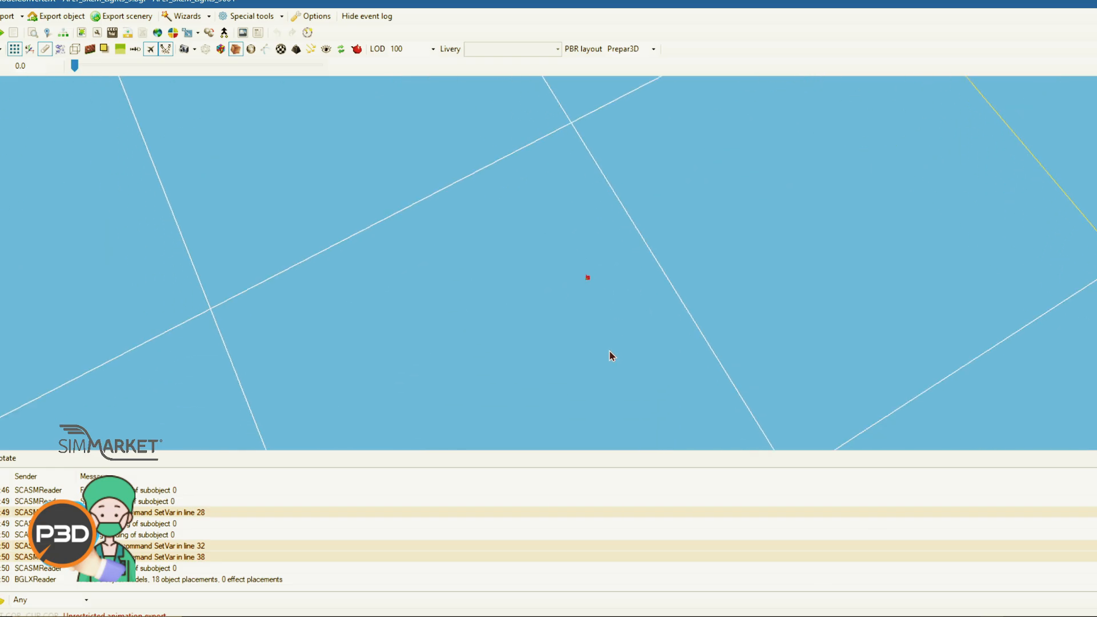
scroll(609, 354, "up", 4)
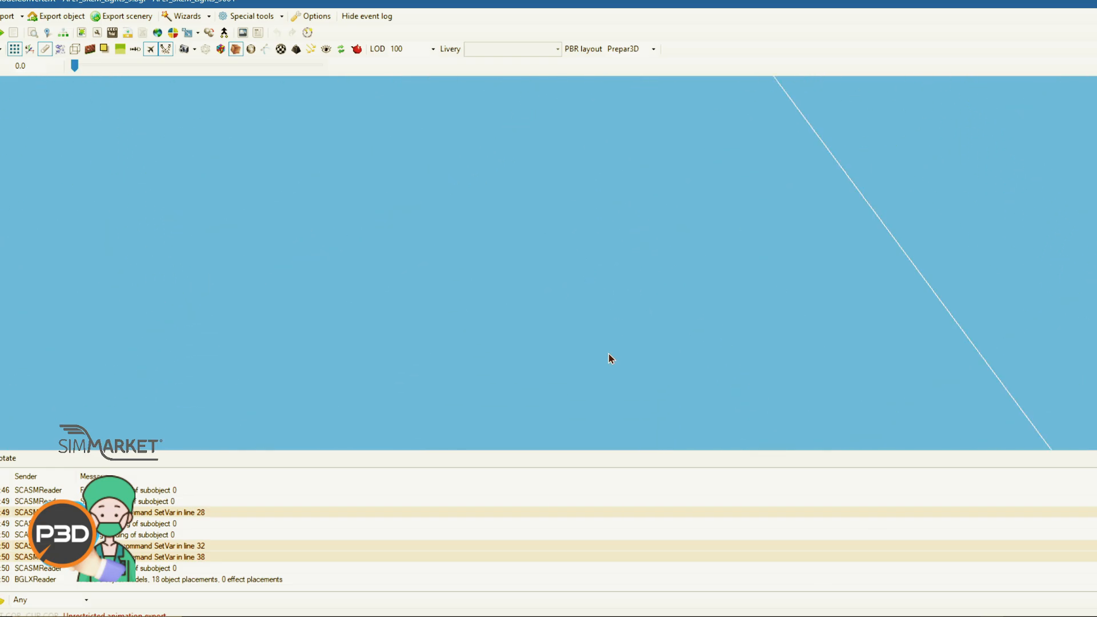
scroll(609, 354, "down", 2)
mouse_move(609, 354)
left_mouse_down()
mouse_move(622, 335)
mouse_move(622, 354)
left_mouse_up()
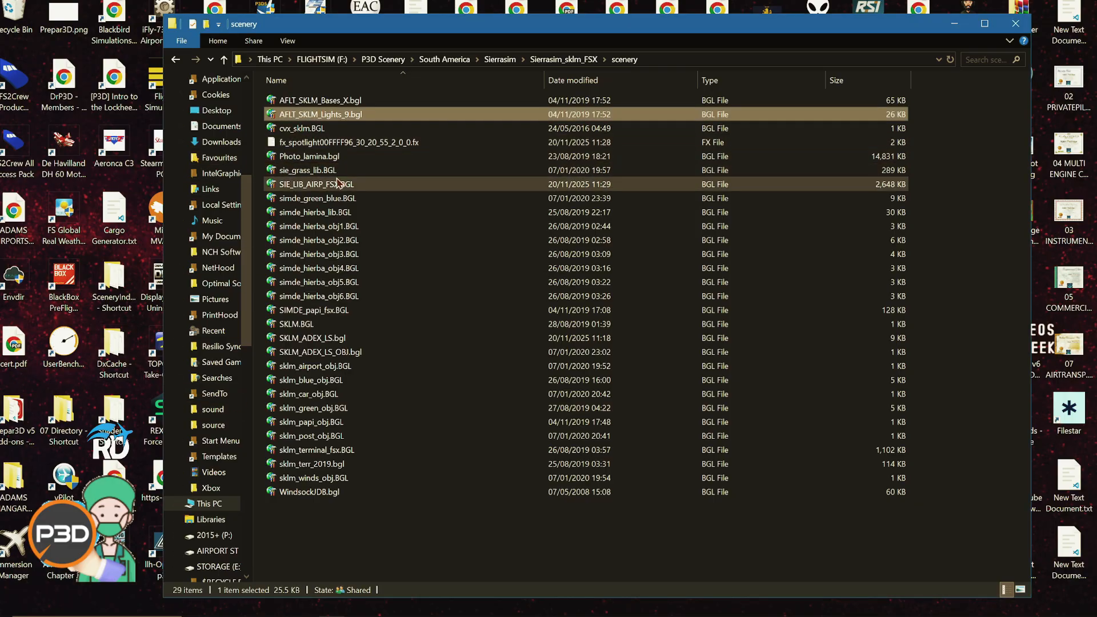
Open sie_grass_lib.BGL in ModelConverterX and inspect its model from different angles
right_click(333, 170)
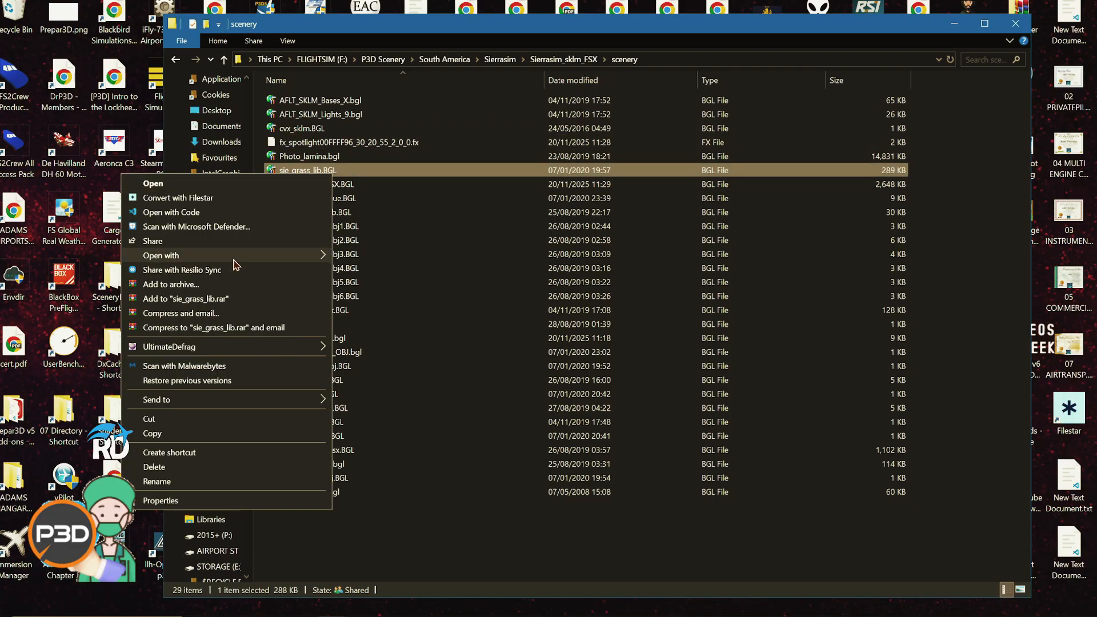
mouse_move(236, 265)
left_click(389, 301)
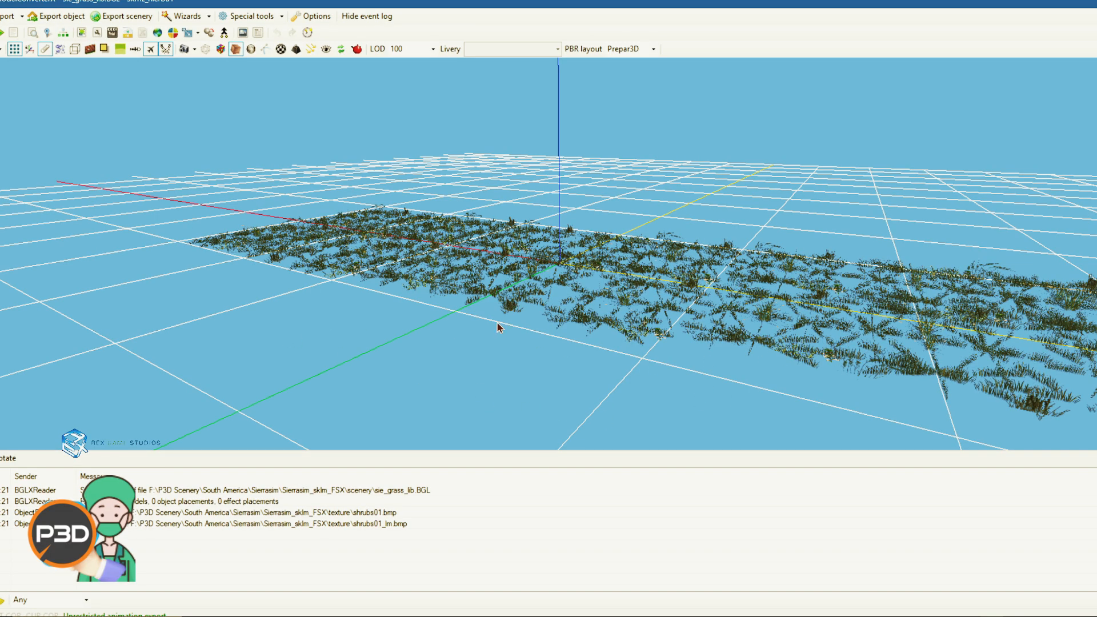
mouse_move(646, 315)
left_mouse_down()
mouse_move(672, 323)
mouse_move(638, 323)
left_mouse_up()
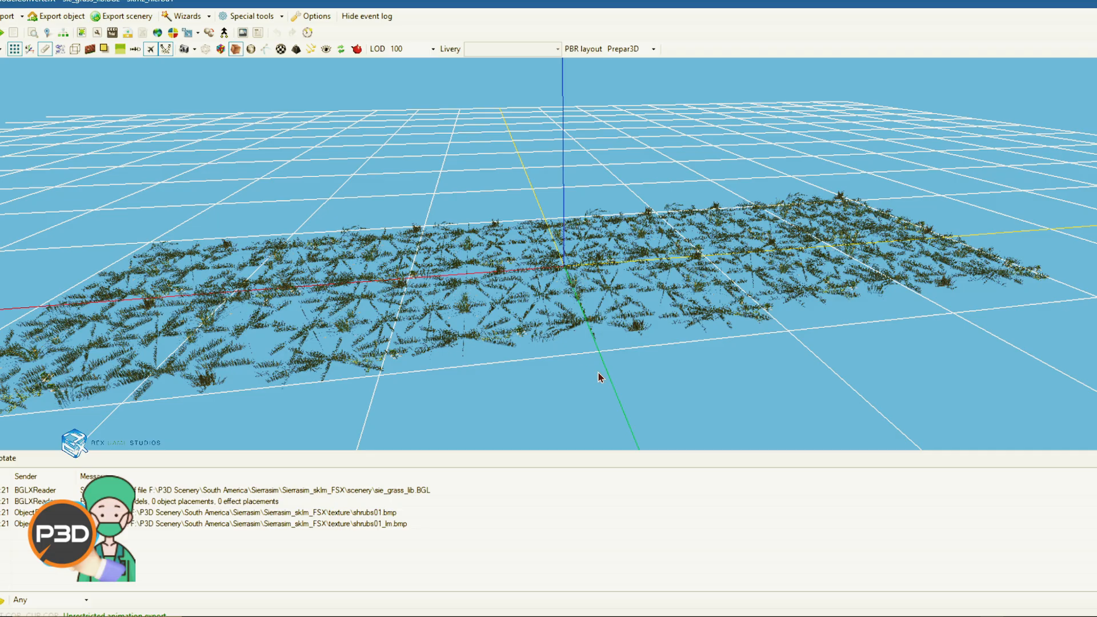
left_click_drag(600, 377, 553, 381)
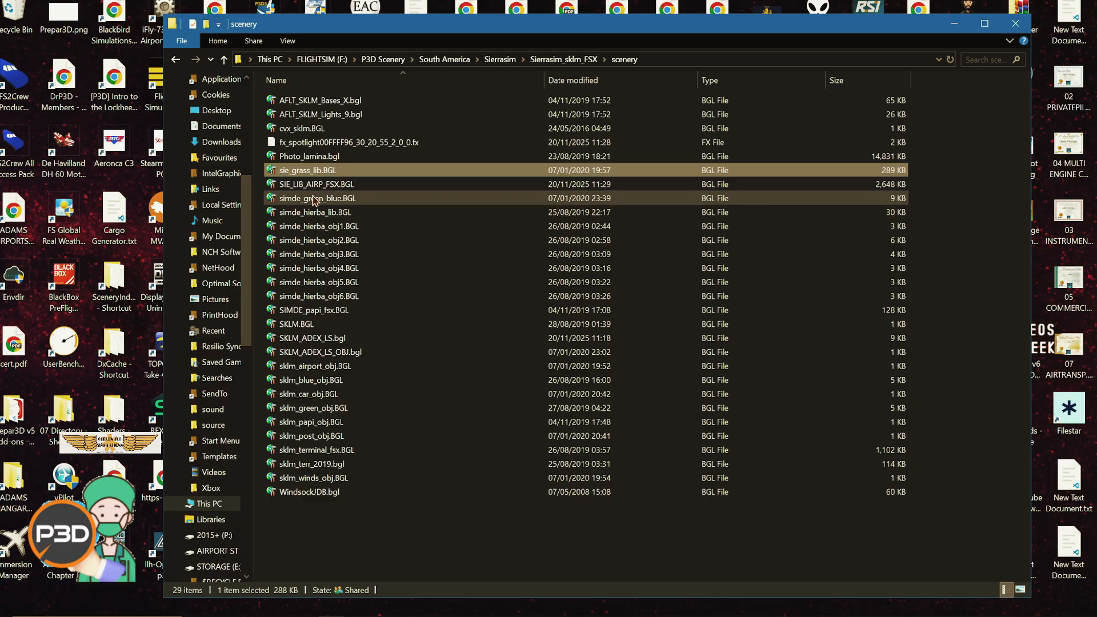
Open simde_green_blue.BGL from the scenery folder in ModelConverterX and check the preview for a model
left_click(314, 199)
right_click(325, 197)
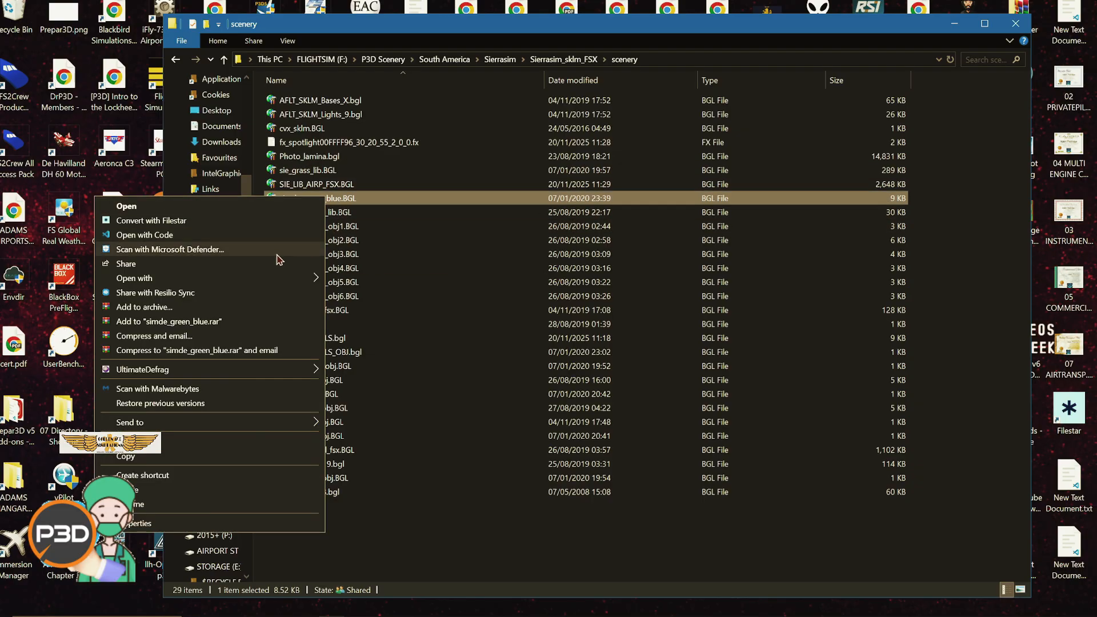
mouse_move(279, 278)
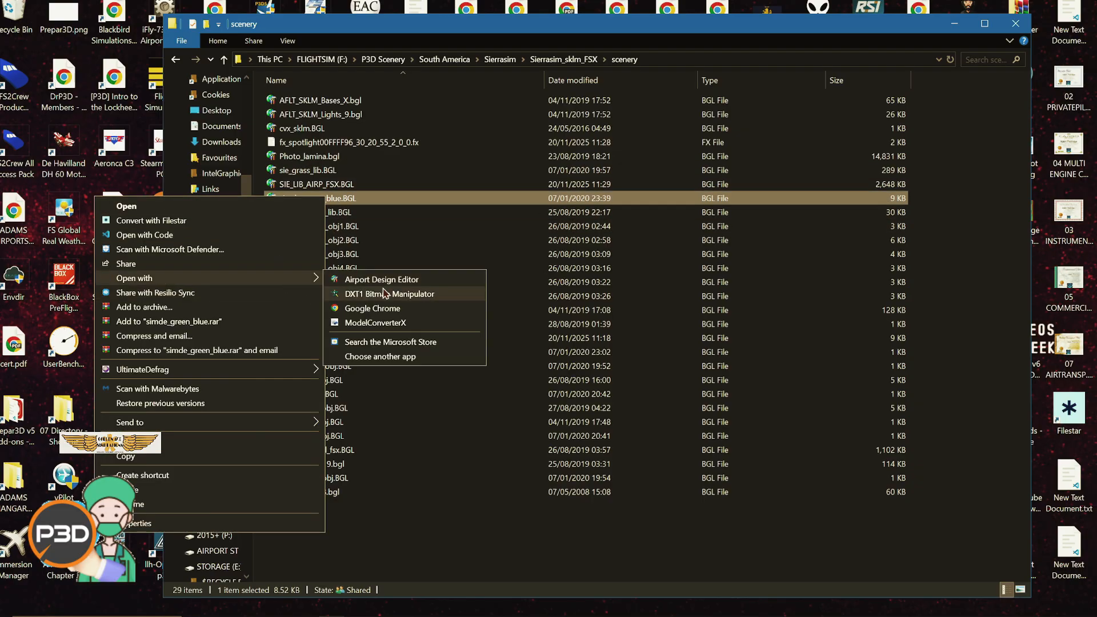
left_click(382, 322)
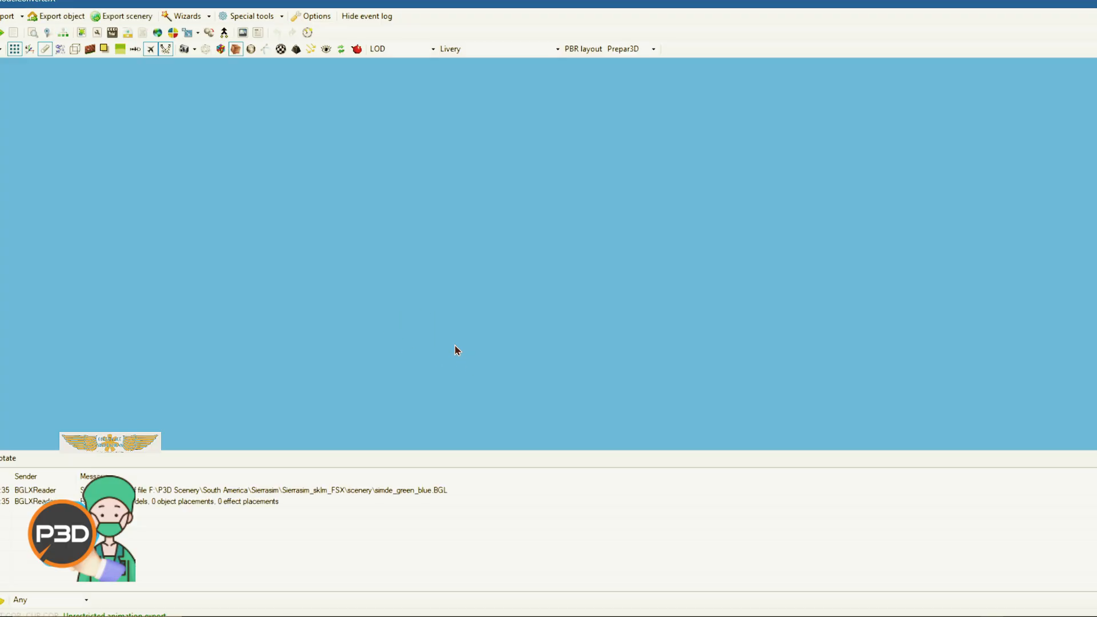
left_click_drag(492, 309, 589, 264)
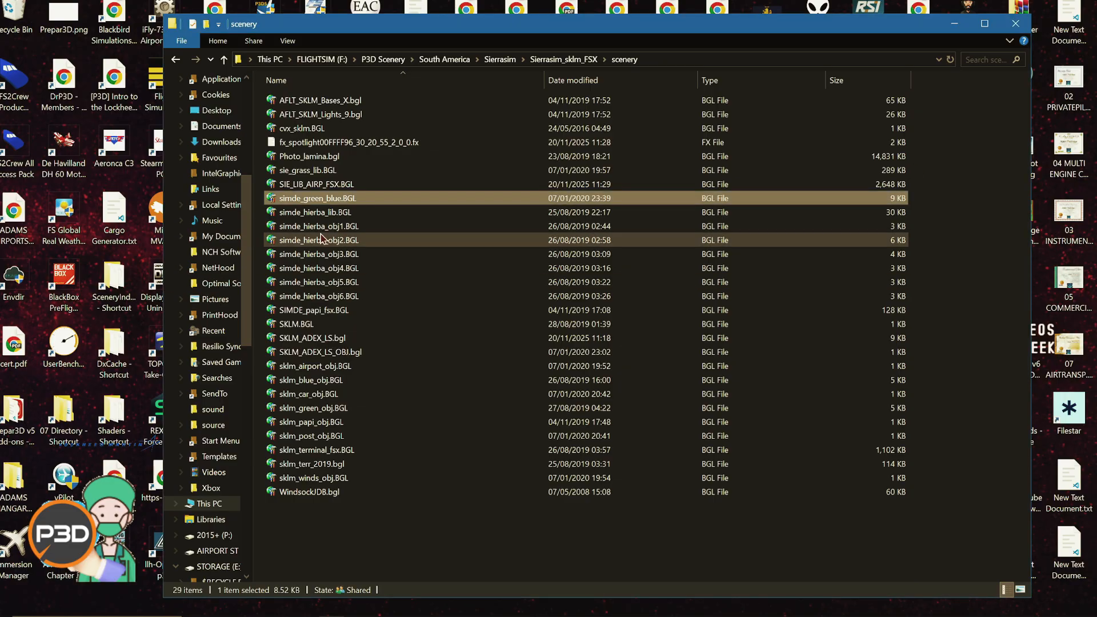
Open simde_hierba_lib.BGL in ModelConverterX and inspect its model and the simde_shrubs material
right_click(364, 219)
mouse_move(328, 295)
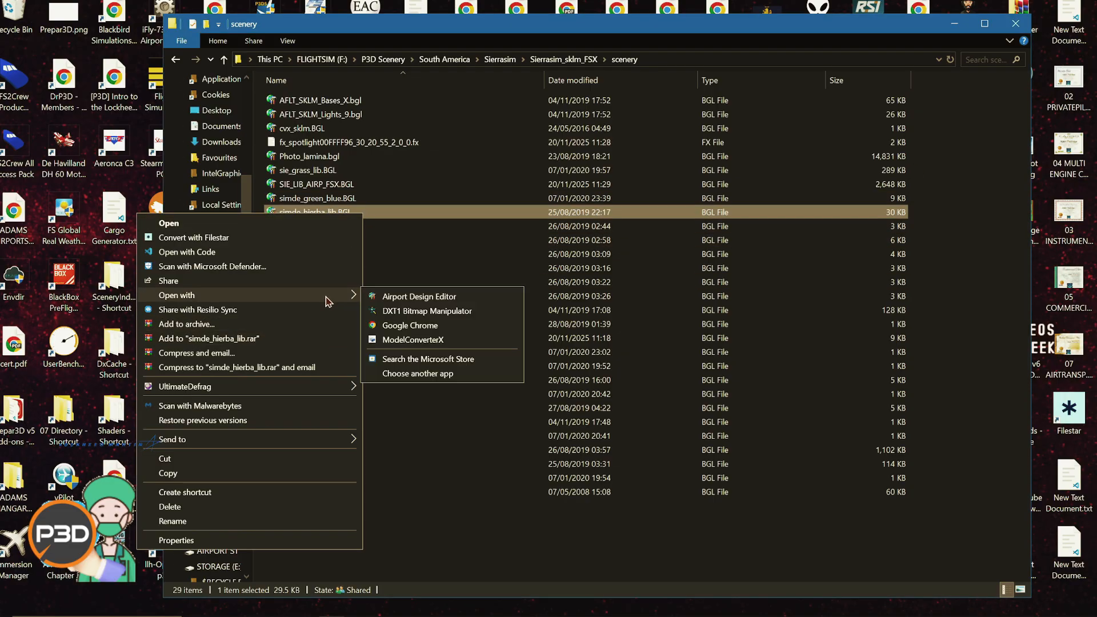
left_click(412, 342)
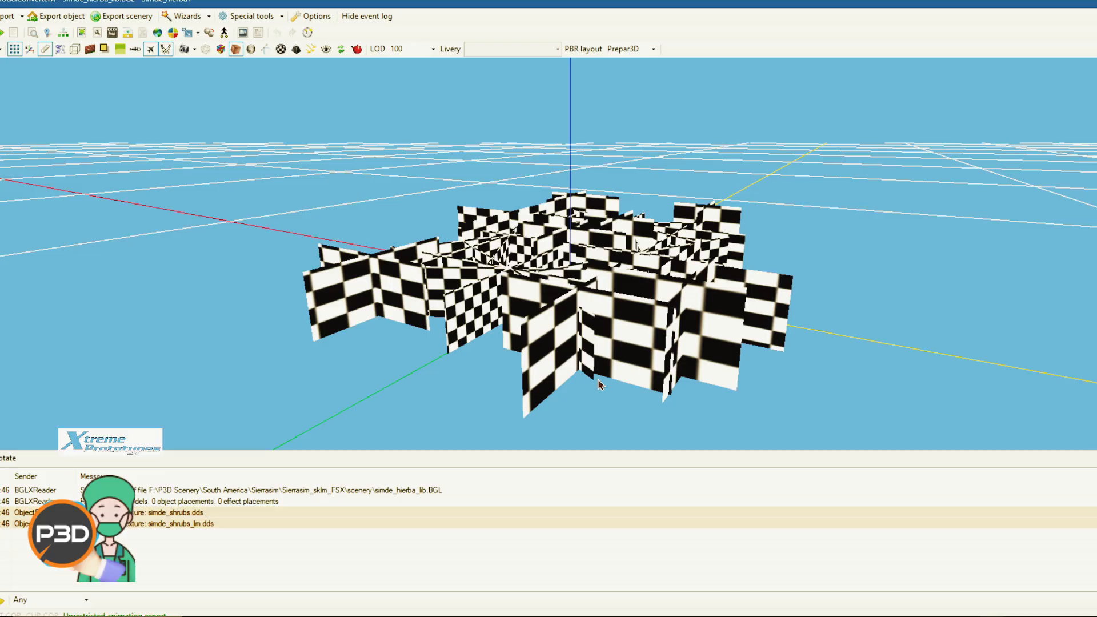
left_click_drag(597, 379, 635, 353)
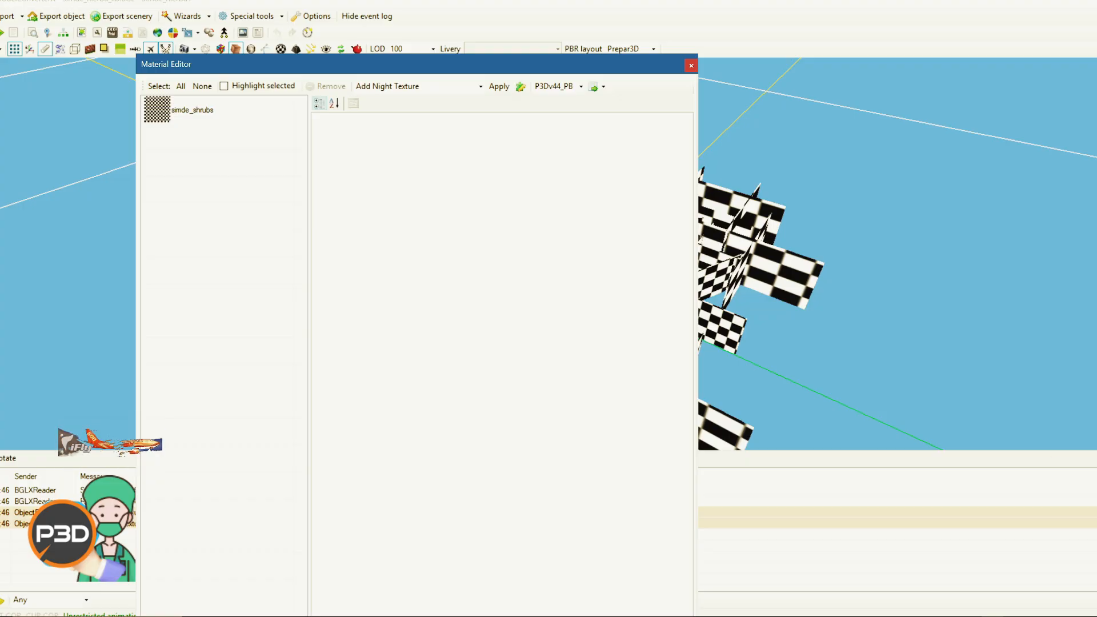
Switch to File Explorer and look through the Sierrasim_sklm_FSX texture folder for the simde_shrubs texture, selecting simde_2.dds
key("alt+Tab")
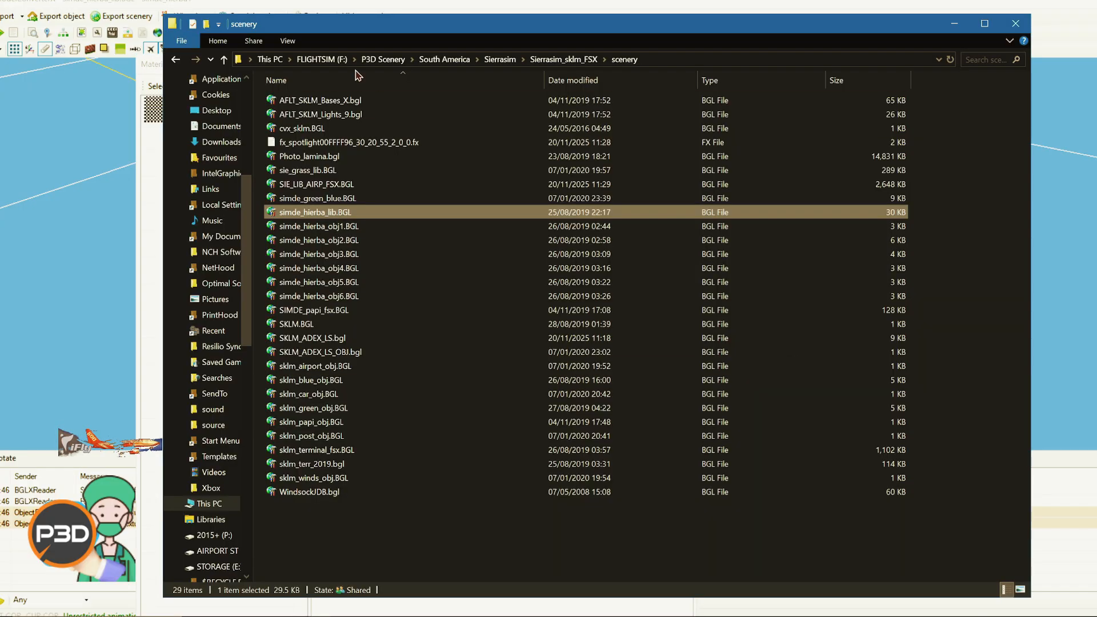
left_click(552, 66)
double_click(297, 114)
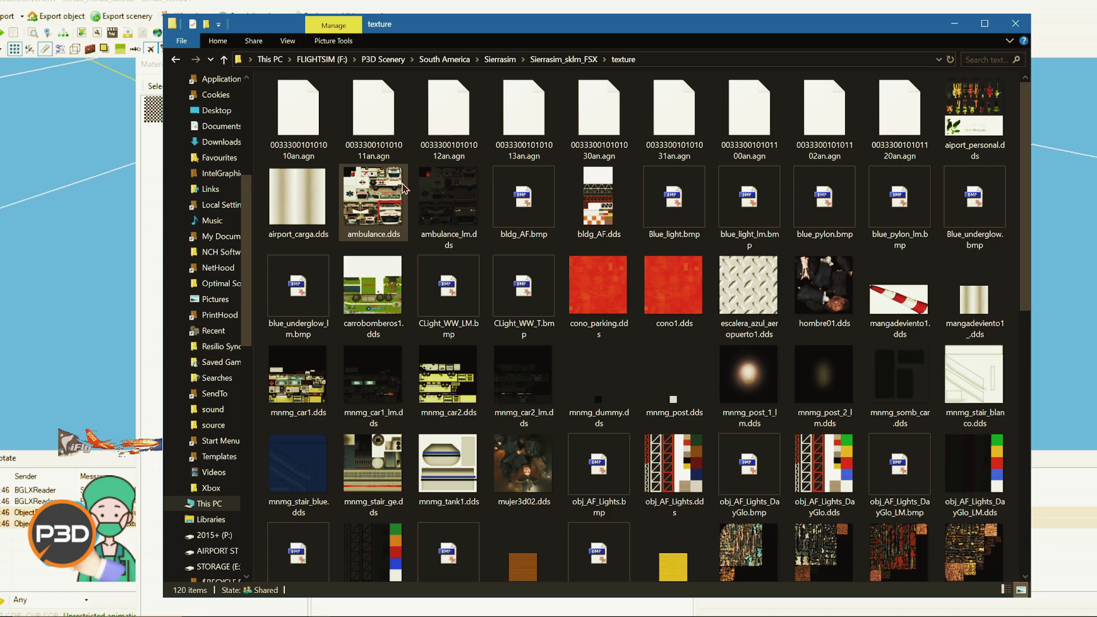
left_click_drag(402, 36, 473, 36)
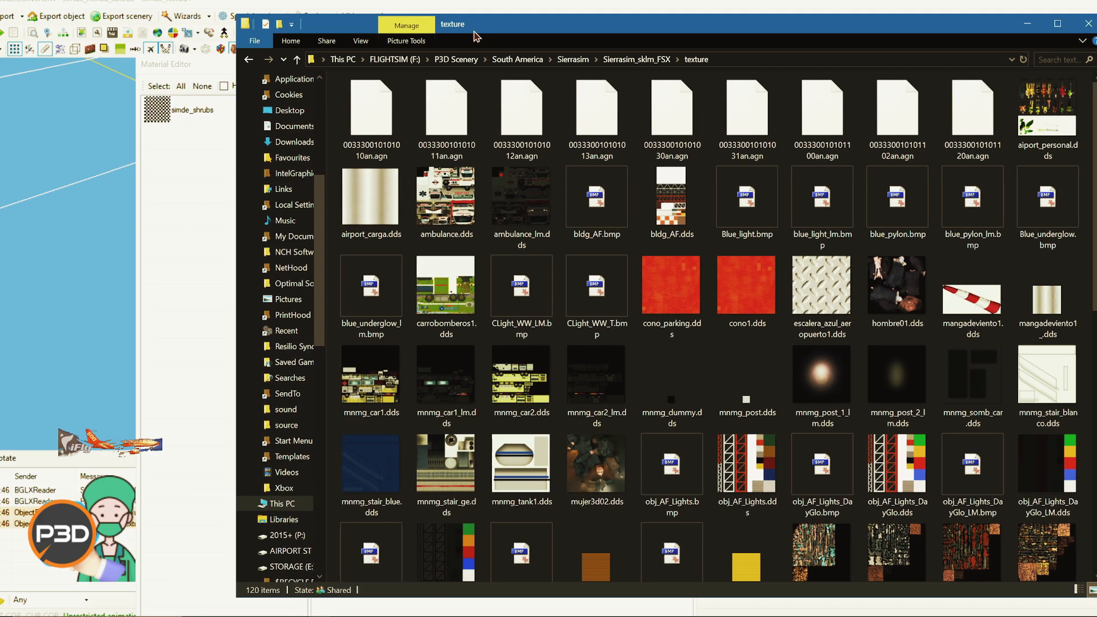
scroll(908, 314, "down", 5)
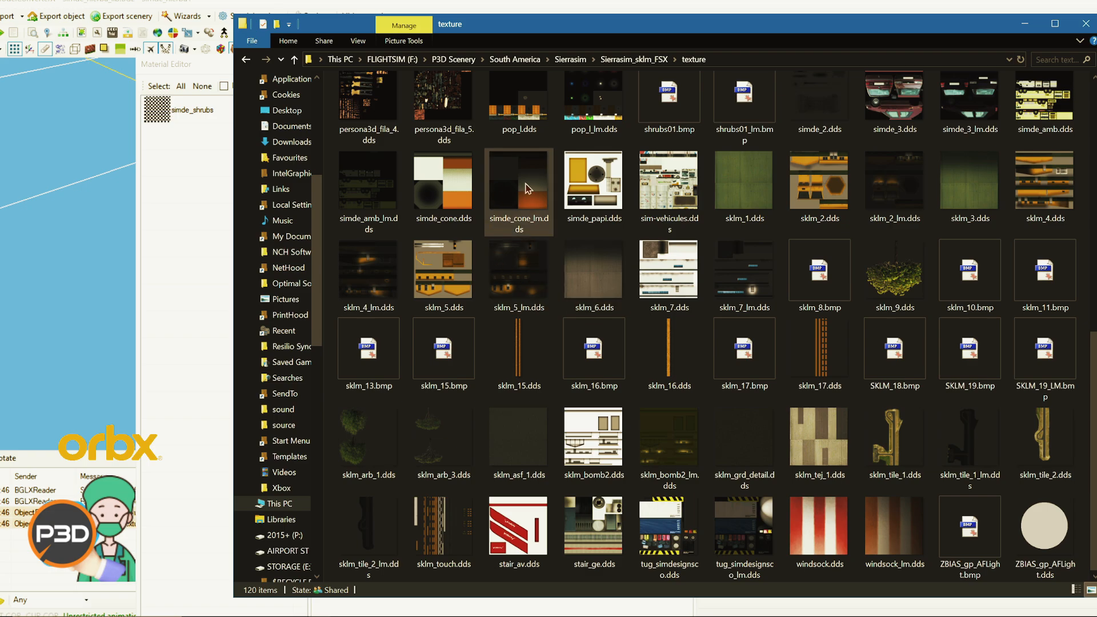
left_click(823, 119)
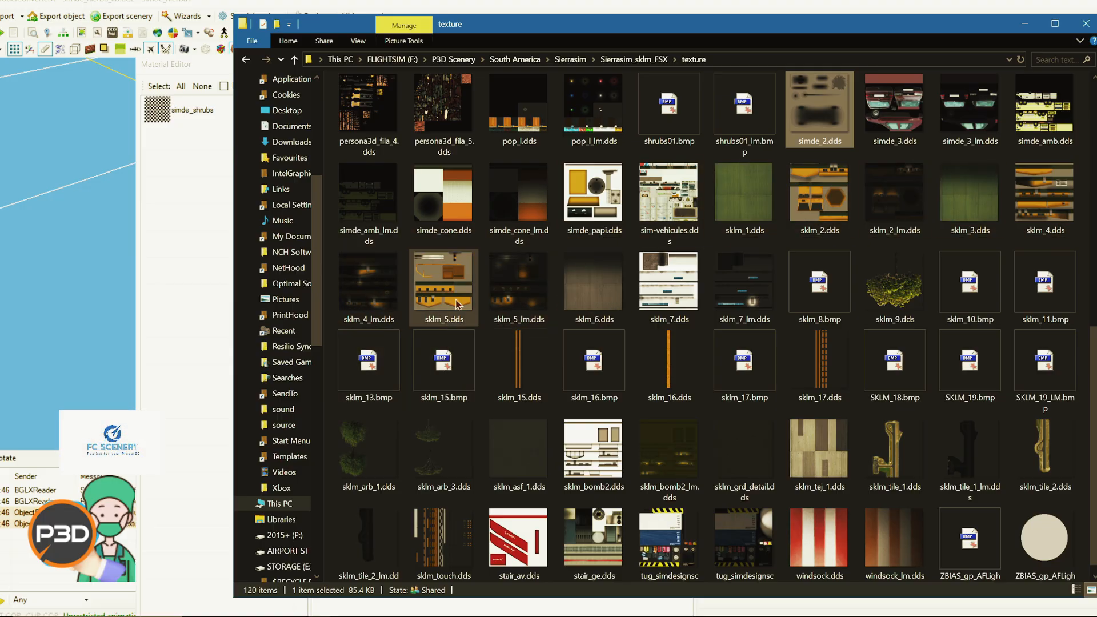
Open the texture folder of Sierrasim_sklm_FSX within the Sierrasim folder of the Microsoft Flight Simulator X installation
scroll(1050, 366, "down", 1)
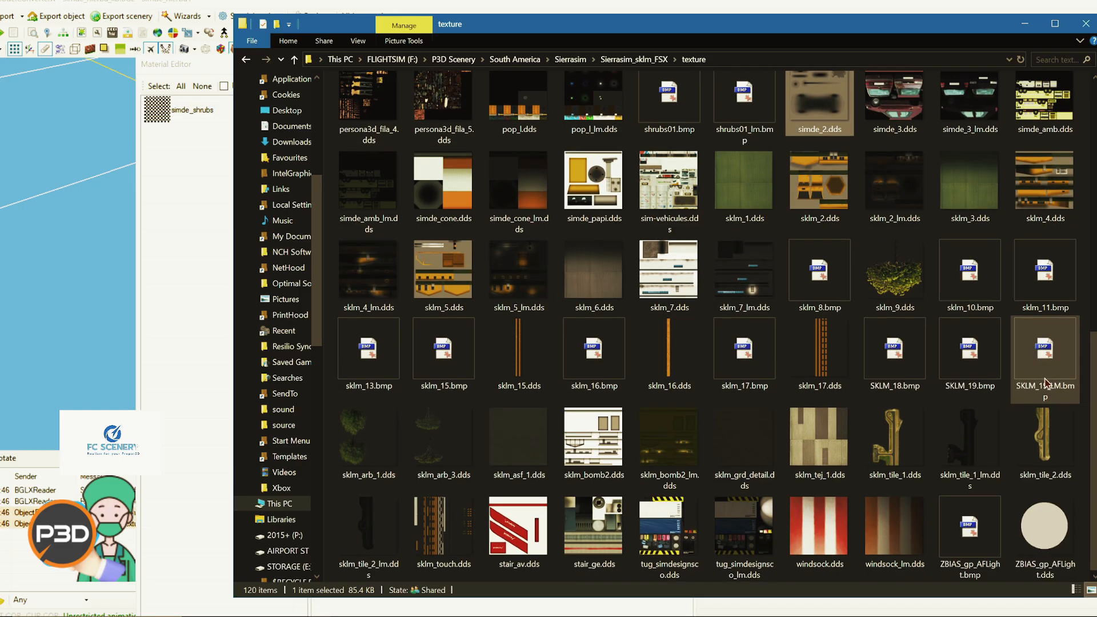
scroll(979, 502, "up", 3)
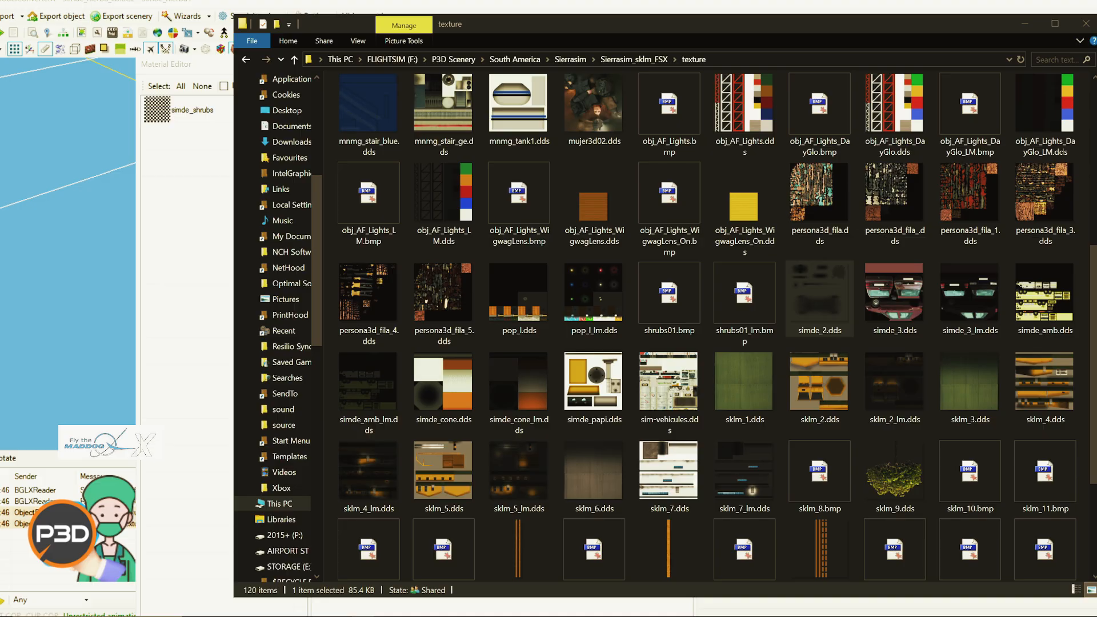
left_click_drag(1096, 88, 327, 109)
left_click(278, 200)
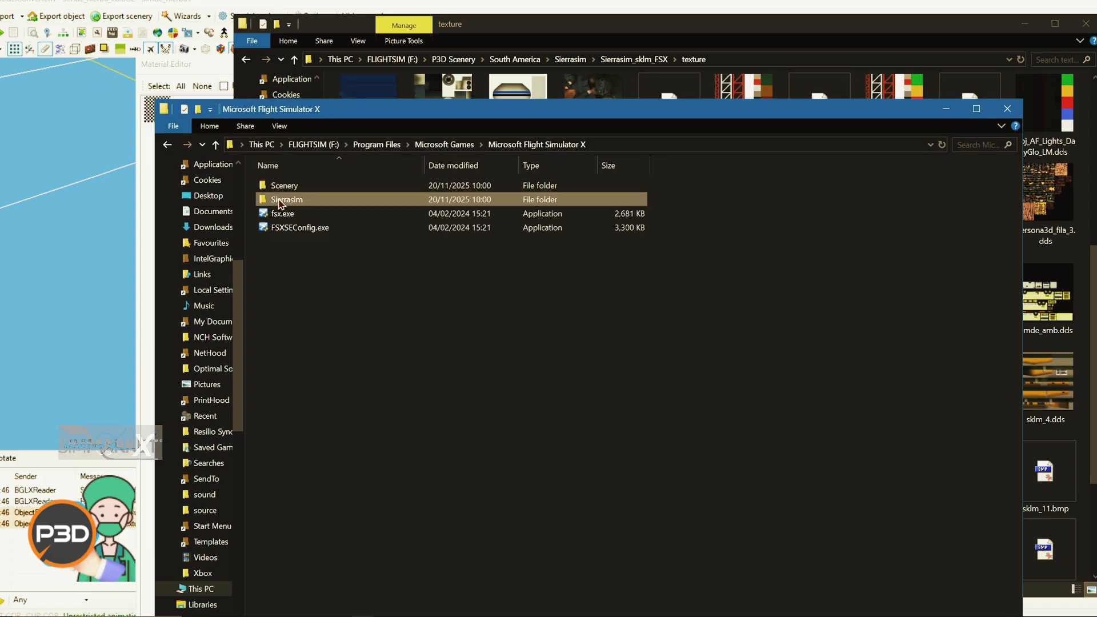
double_click(280, 200)
double_click(286, 186)
left_click(287, 200)
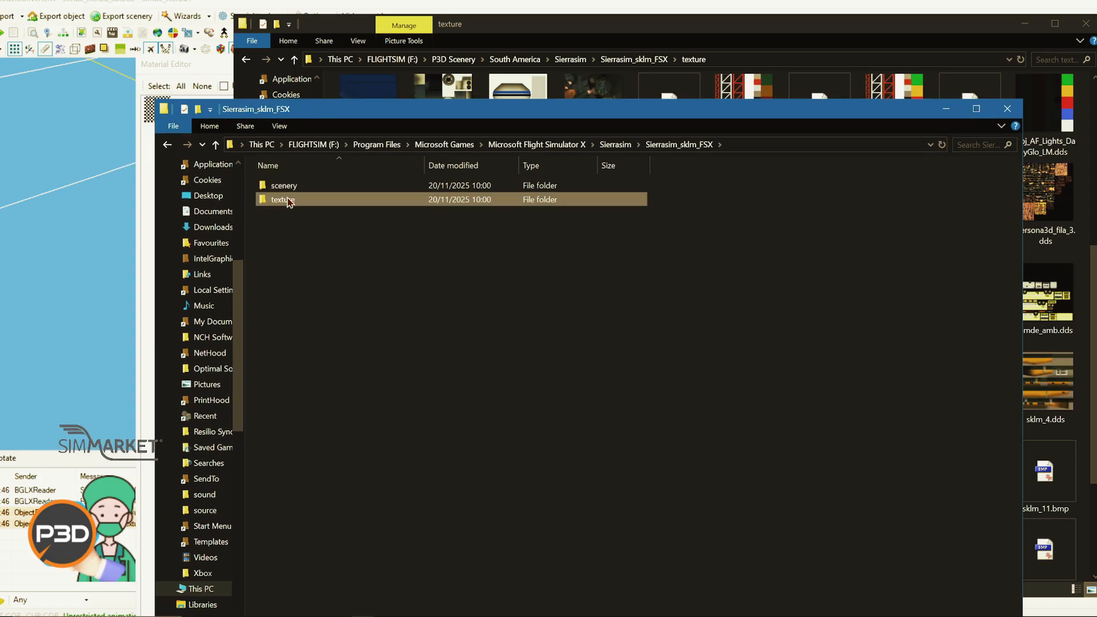
double_click(284, 199)
left_click_drag(590, 111, 513, 27)
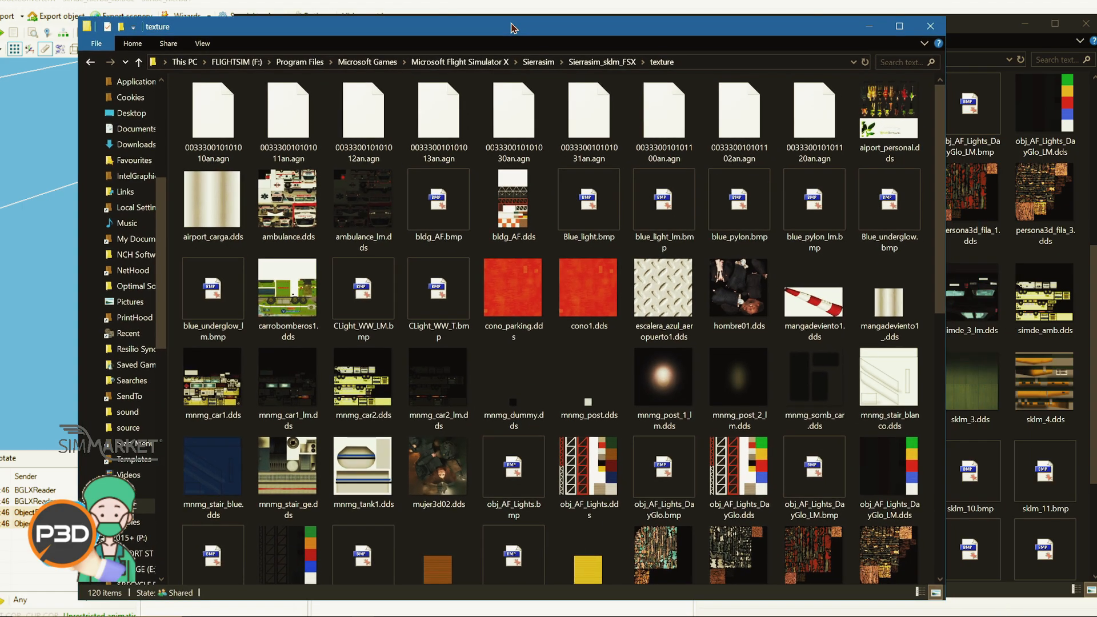
Look through the FSX texture folder for shrub image files and compare their names with the simde_shrubs material's textures
scroll(685, 432, "down", 10)
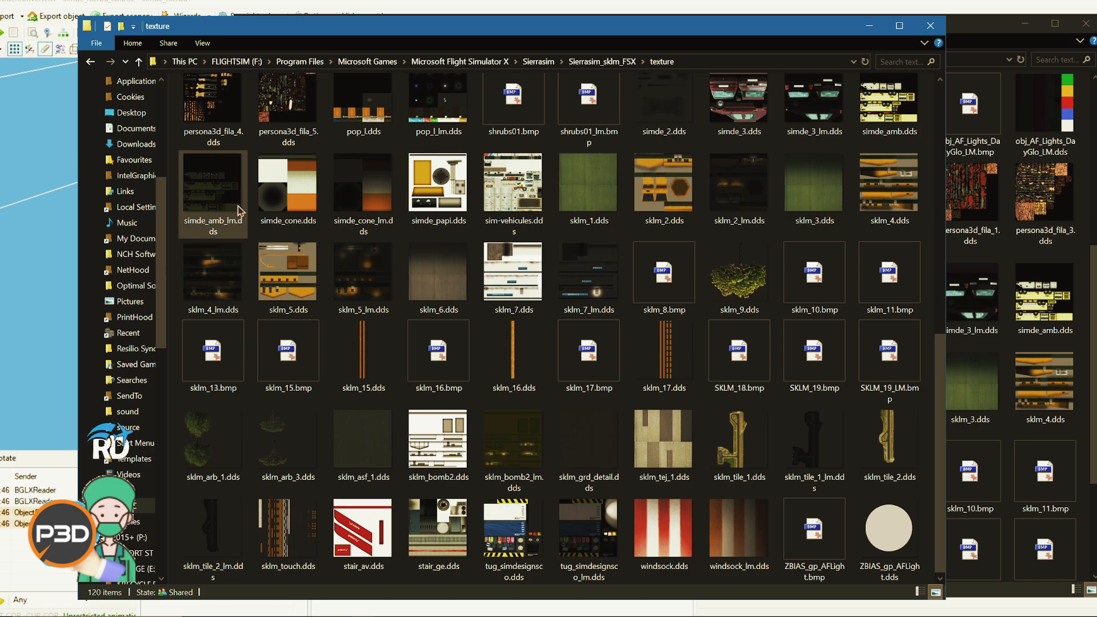
left_click(485, 196)
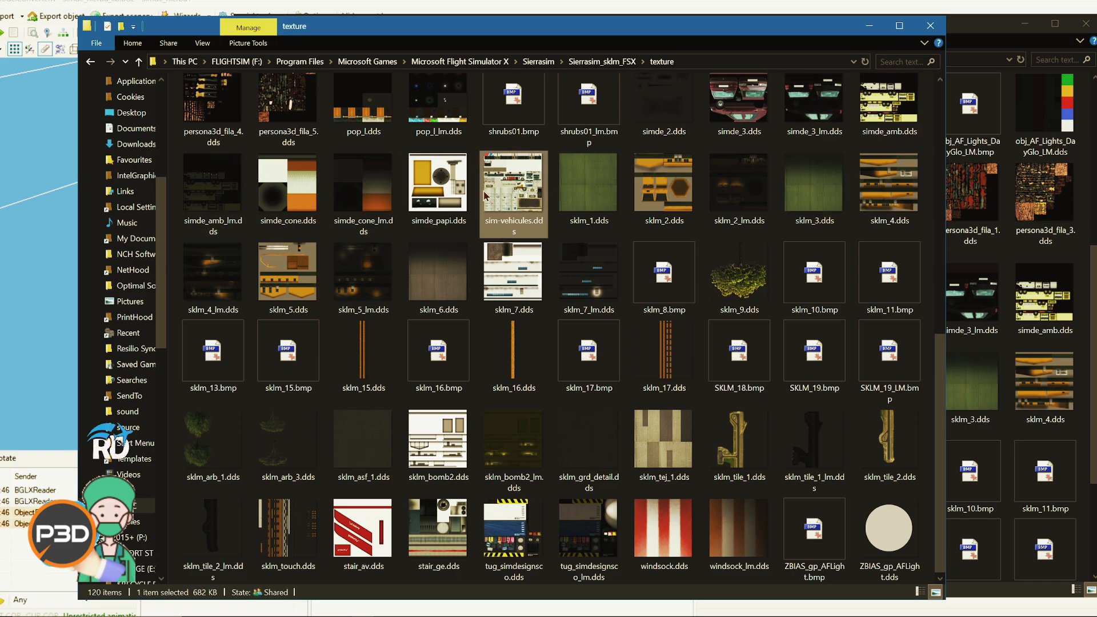
left_click(503, 146)
scroll(527, 244, "up", 3)
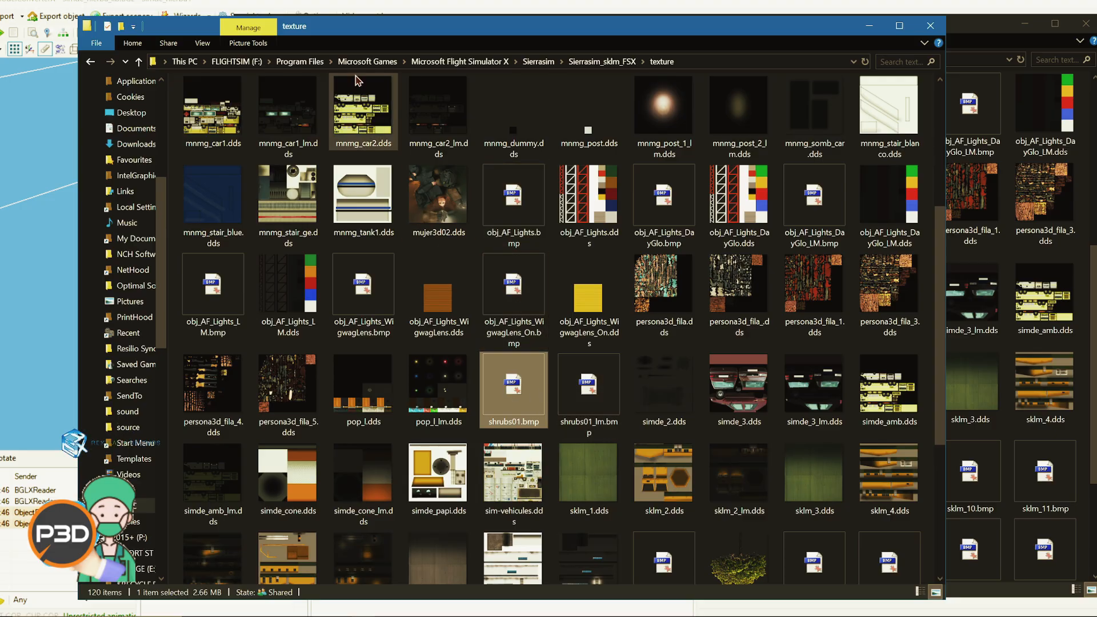
left_click_drag(342, 32, 495, 27)
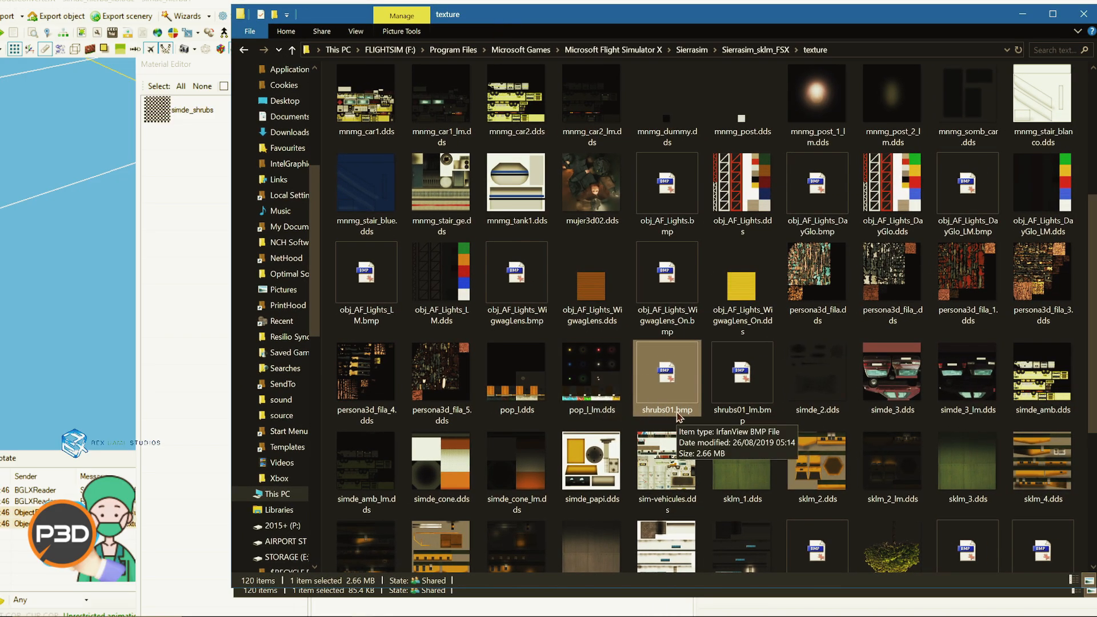
left_click(198, 109)
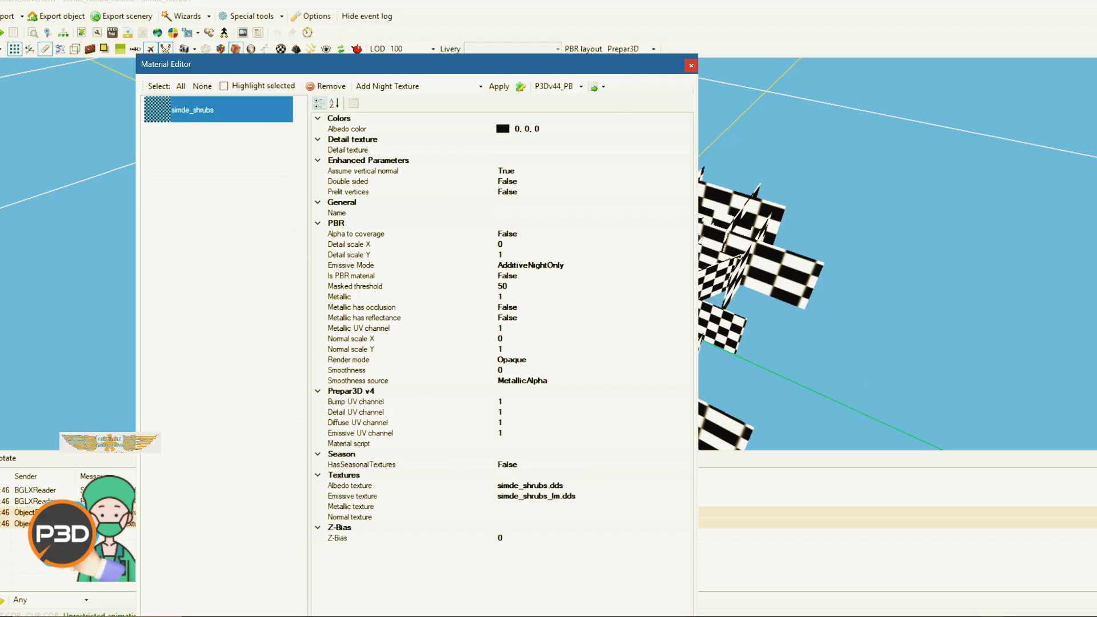
key("alt+Tab")
scroll(782, 319, "down", 3)
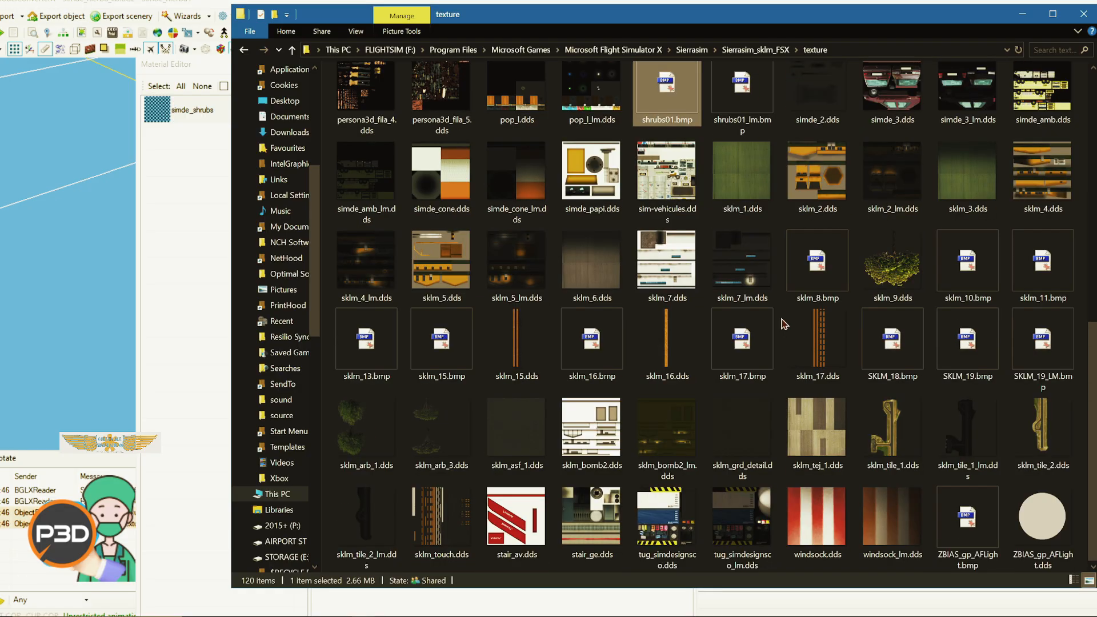
scroll(784, 323, "up", 3)
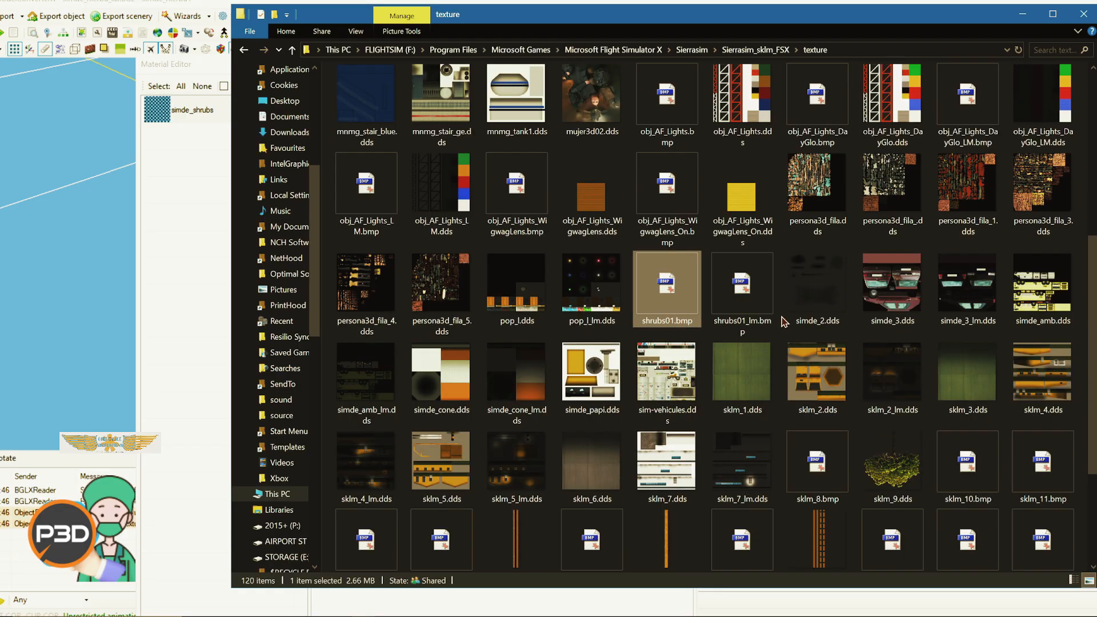
View shrubs01.bmp in DXT1 Bitmap Manipulator to check which plants it contains, and close the viewer
left_click(817, 306)
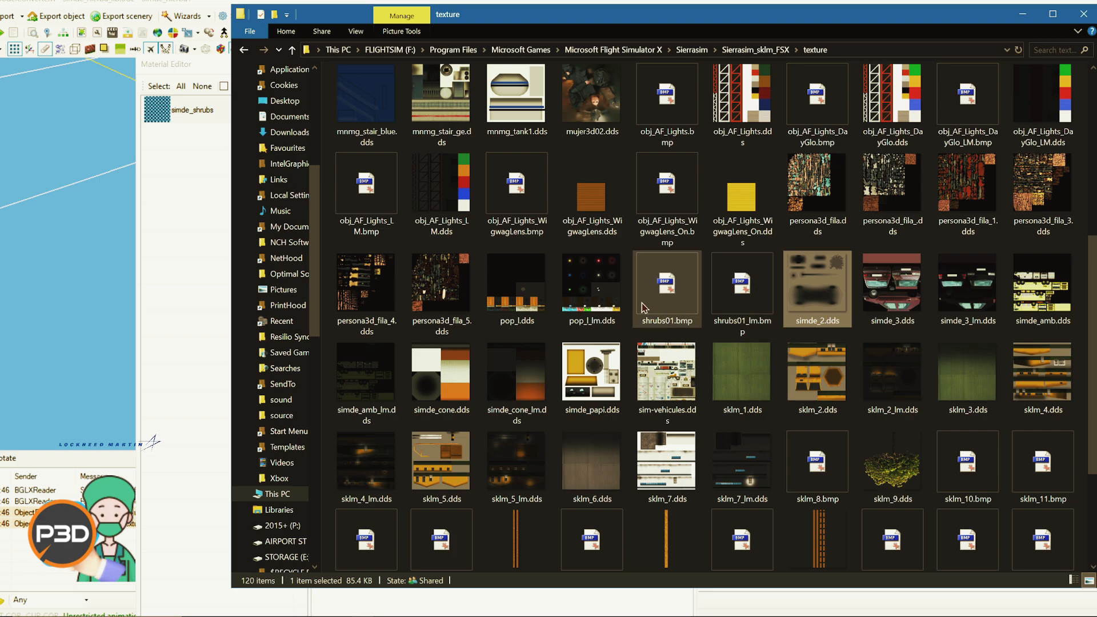
left_click(667, 308)
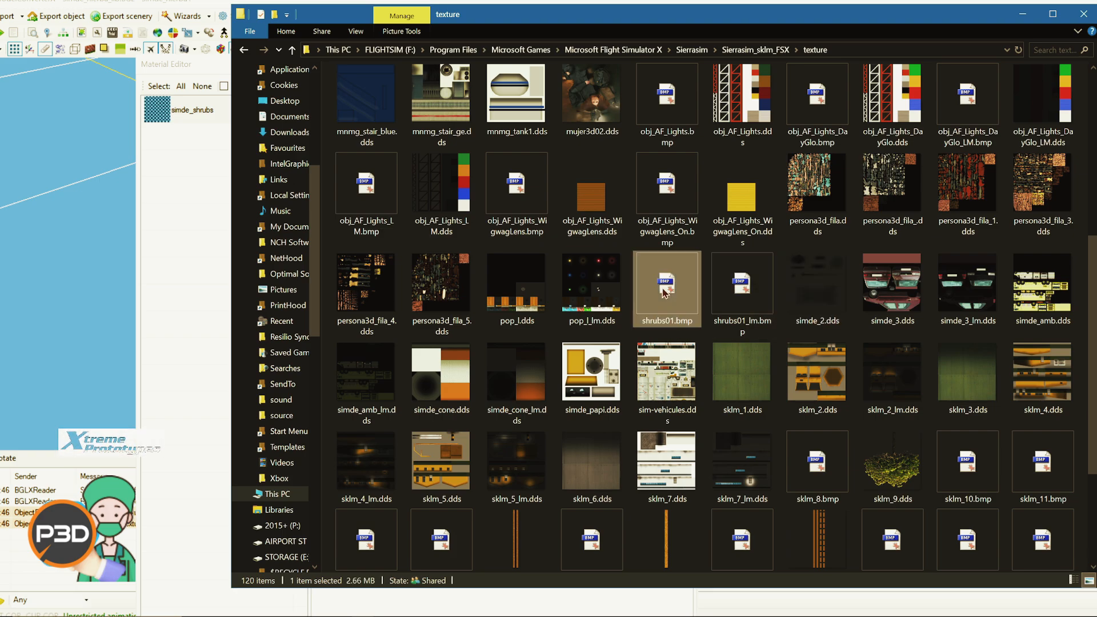
right_click(665, 293)
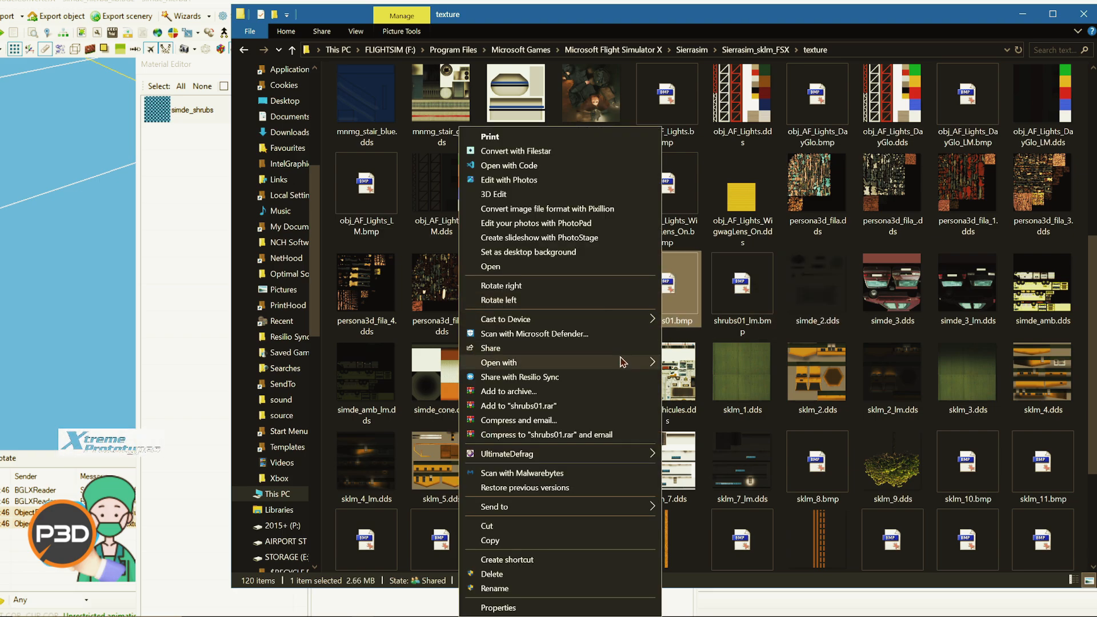
mouse_move(622, 361)
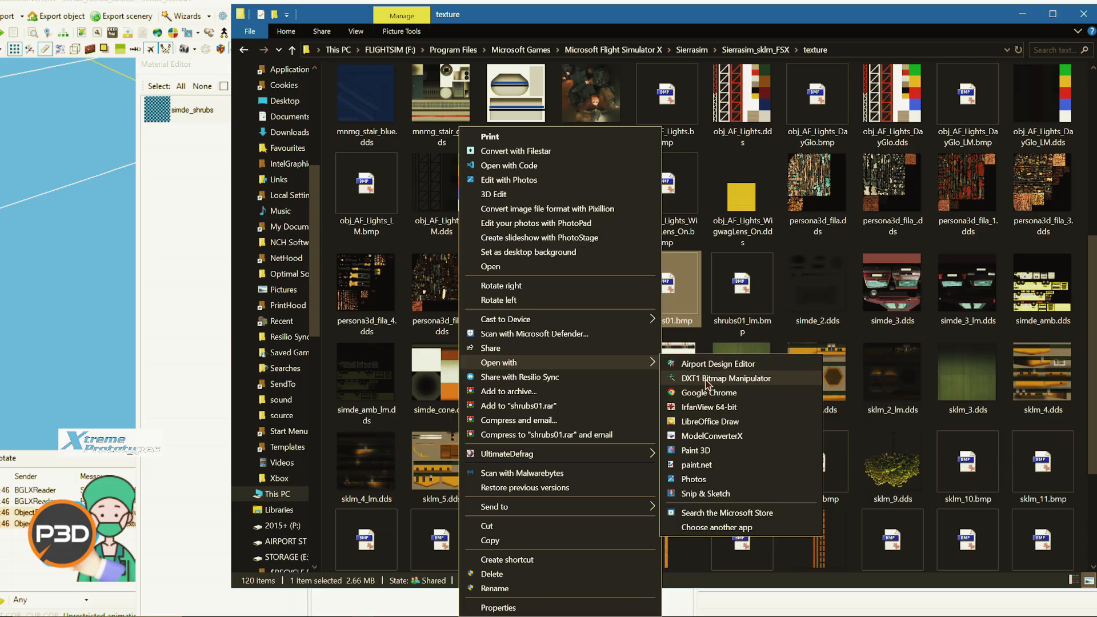
left_click(710, 381)
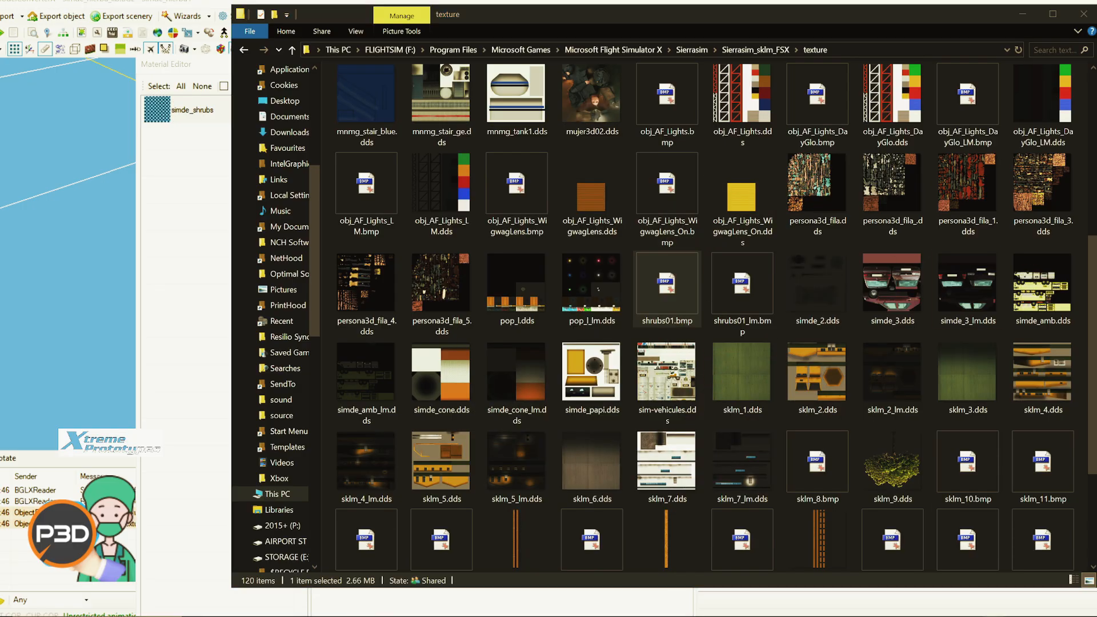
left_click_drag(680, 90, 491, 47)
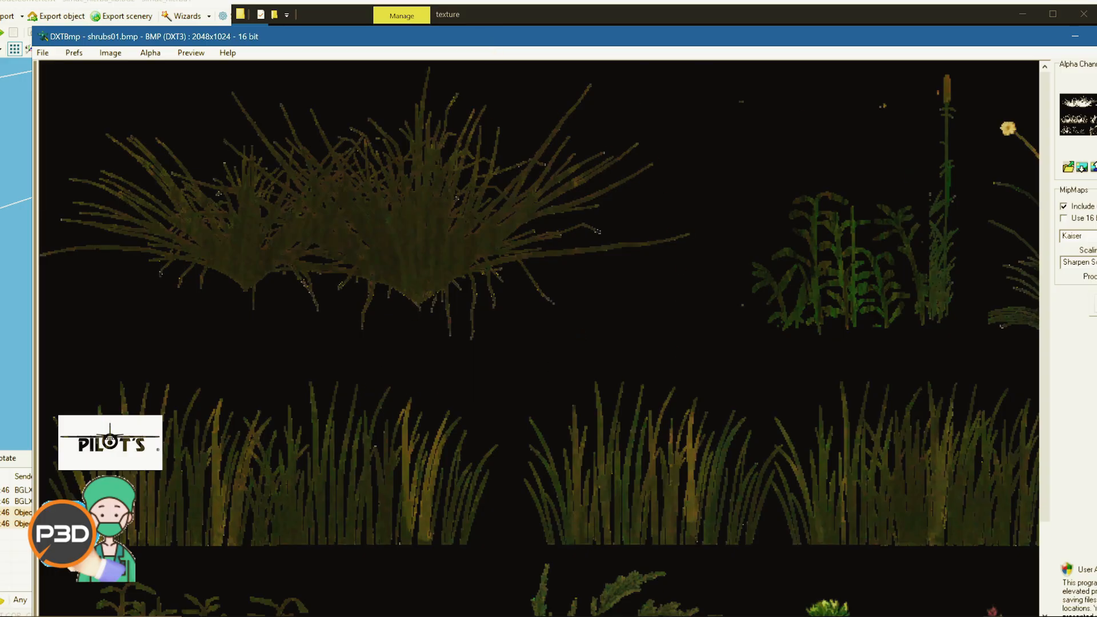
key("alt+F4")
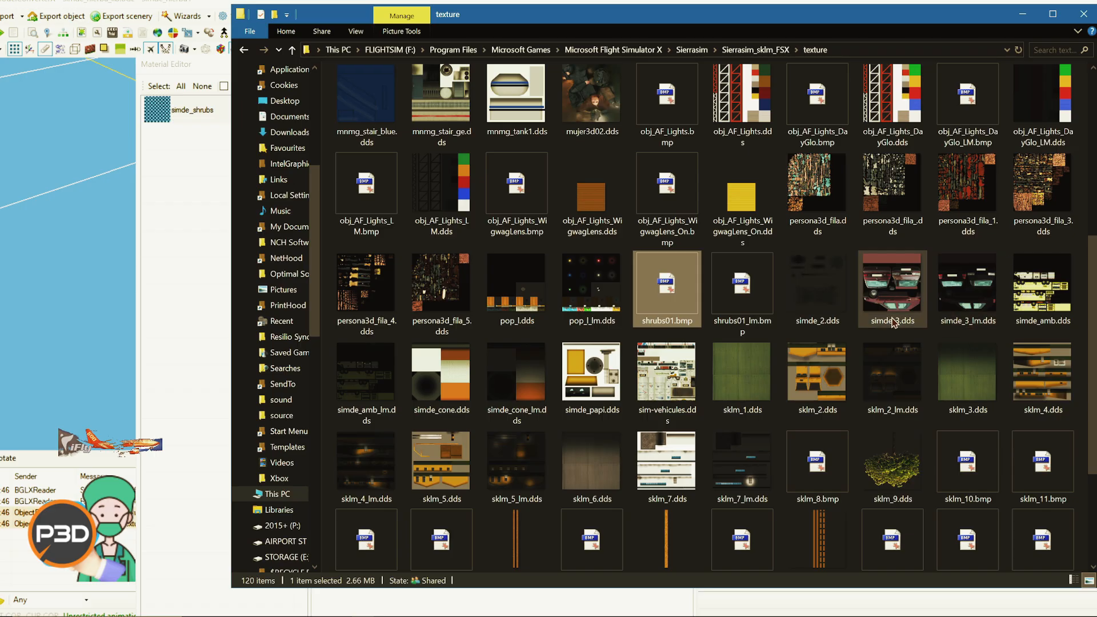
Copy the full file name shrubs01.bmp, including its extension, from the texture folder
mouse_move(893, 324)
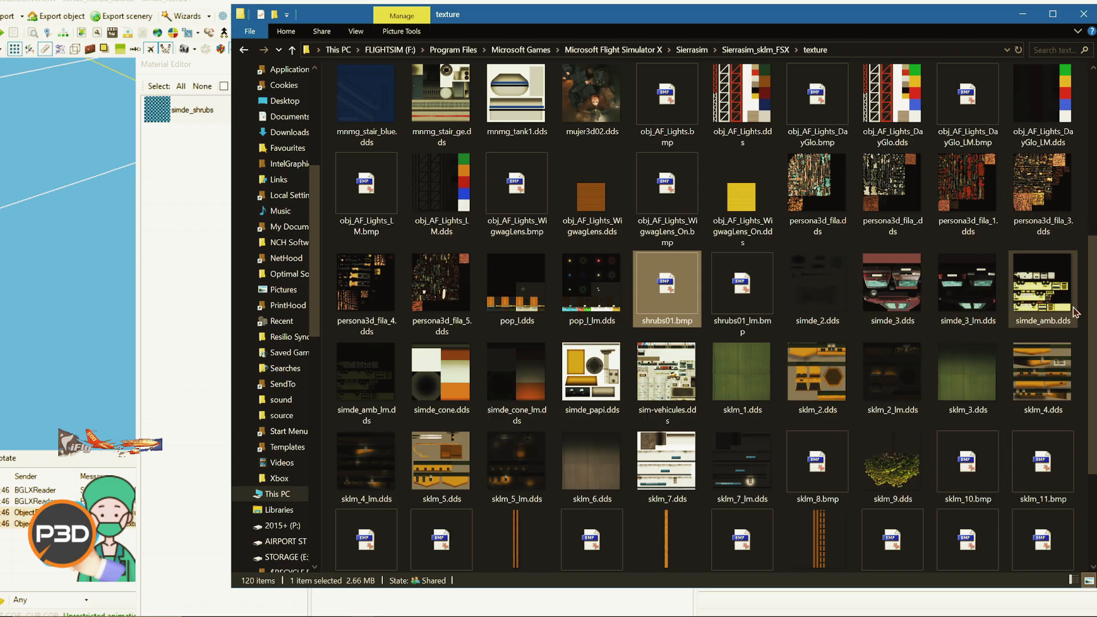
left_click_drag(1090, 320, 1085, 360)
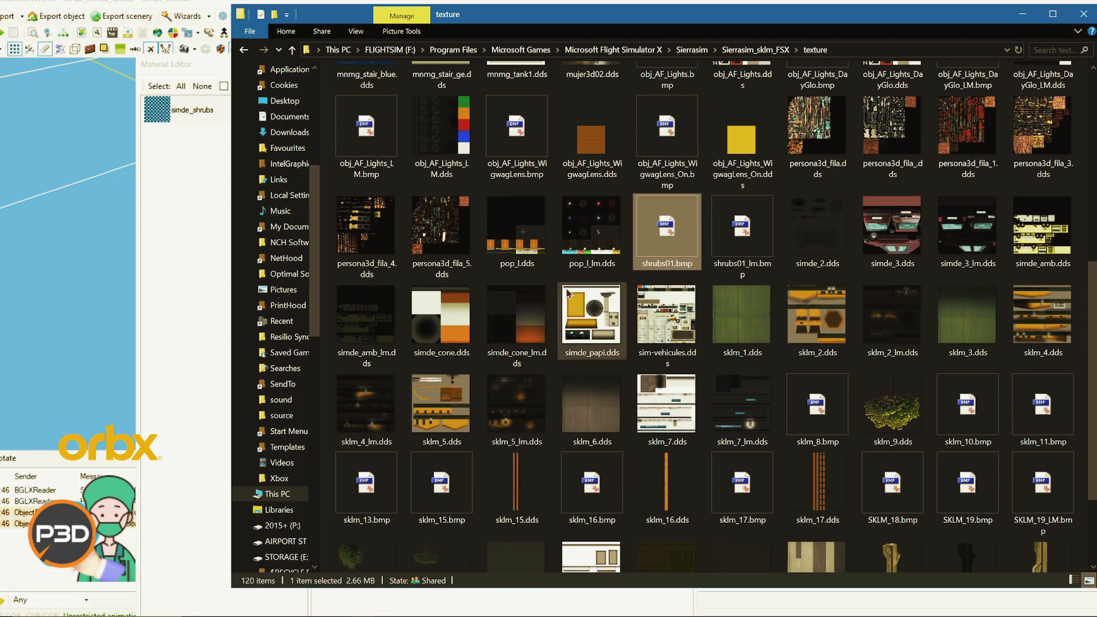
left_click(689, 264)
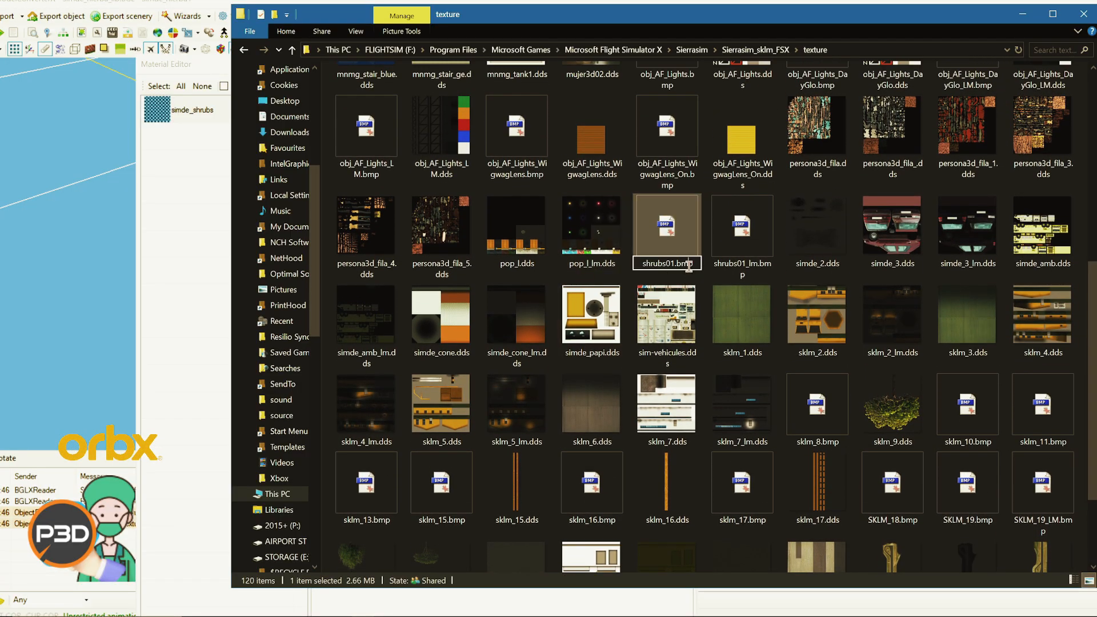
right_click(657, 268)
left_click(650, 303)
Replace the simde_shrubs material's albedo texture with the copied name shrubs01.bmp in the Material Editor
left_click_drag(905, 15, 829, 256)
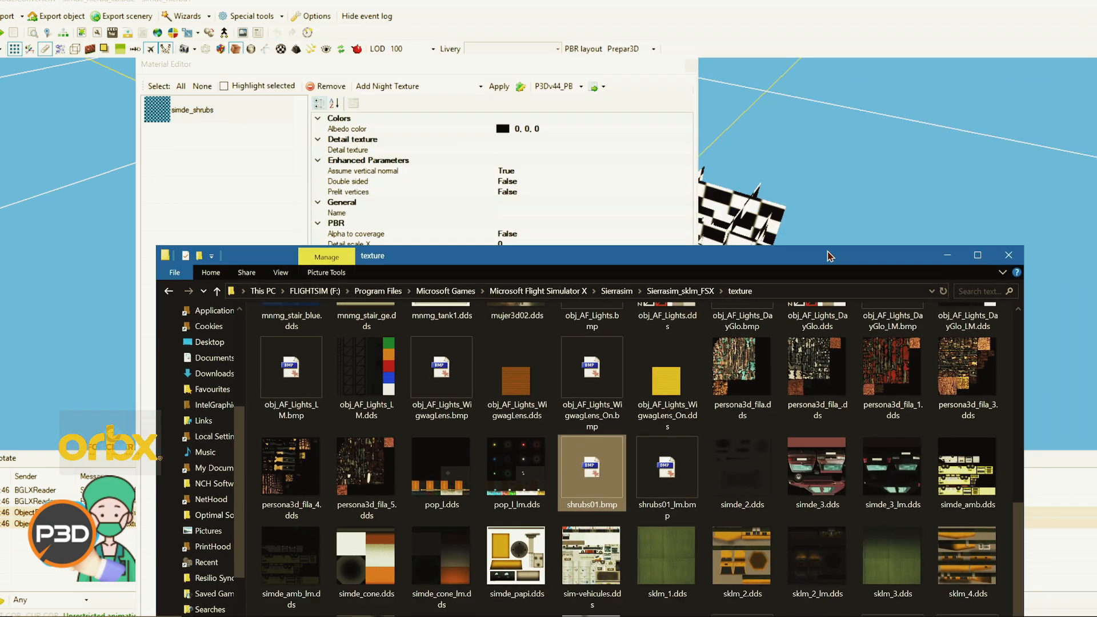
left_click(599, 68)
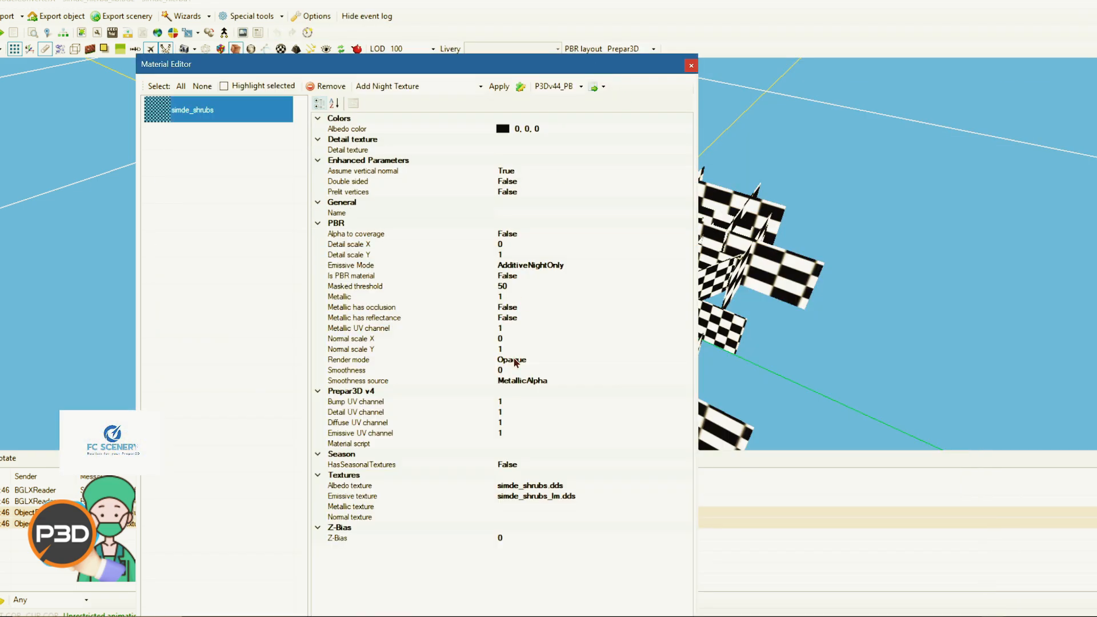
left_click(574, 486)
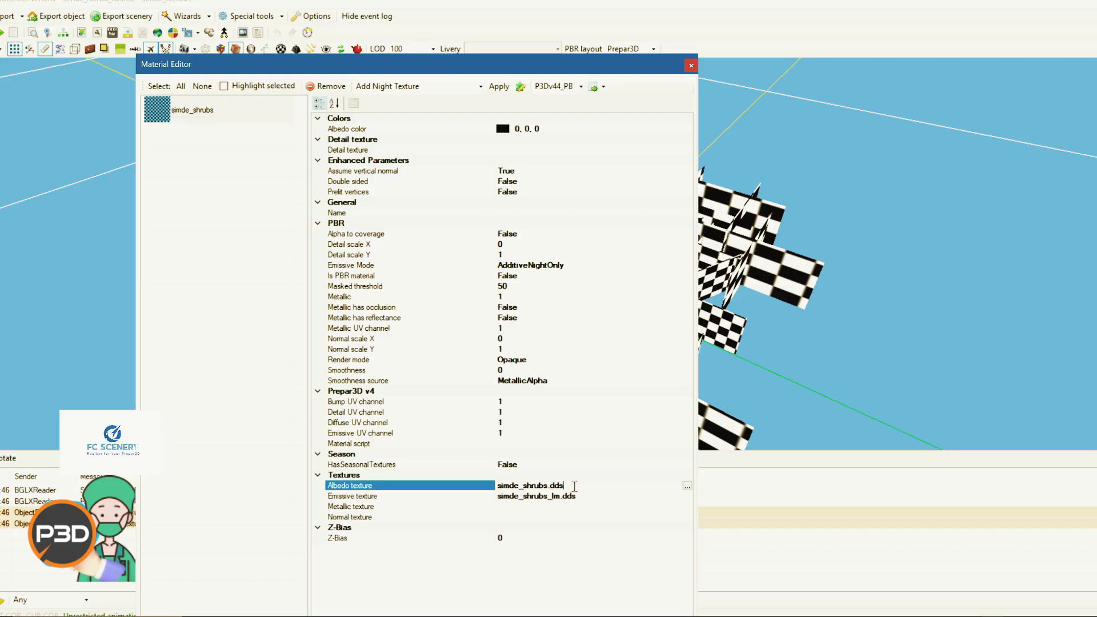
right_click(519, 487)
left_click(442, 359)
Copy the full file name shrubs01_lm.bmp, including its extension, from the texture folder without renaming the file
key("alt+Tab")
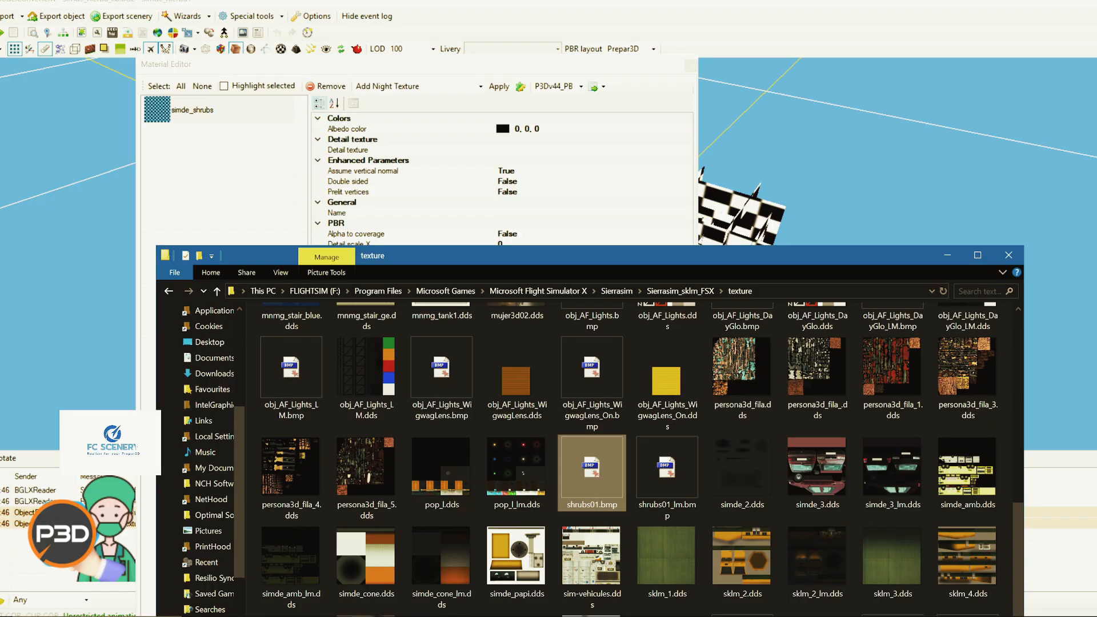
left_click(668, 479)
left_click(672, 505)
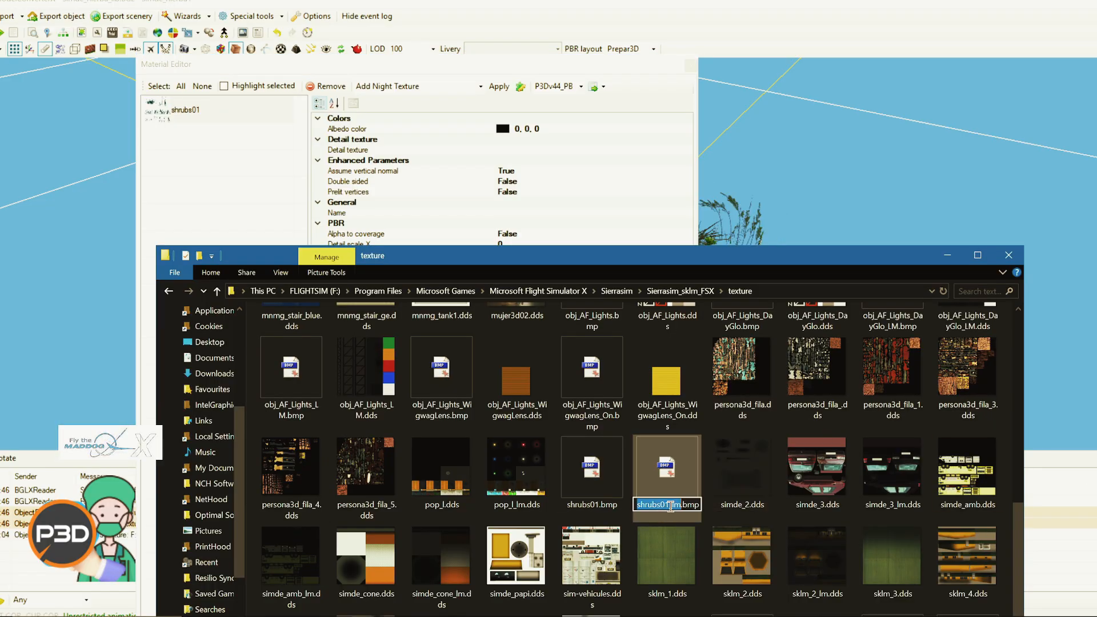
right_click(672, 507)
left_click(686, 505)
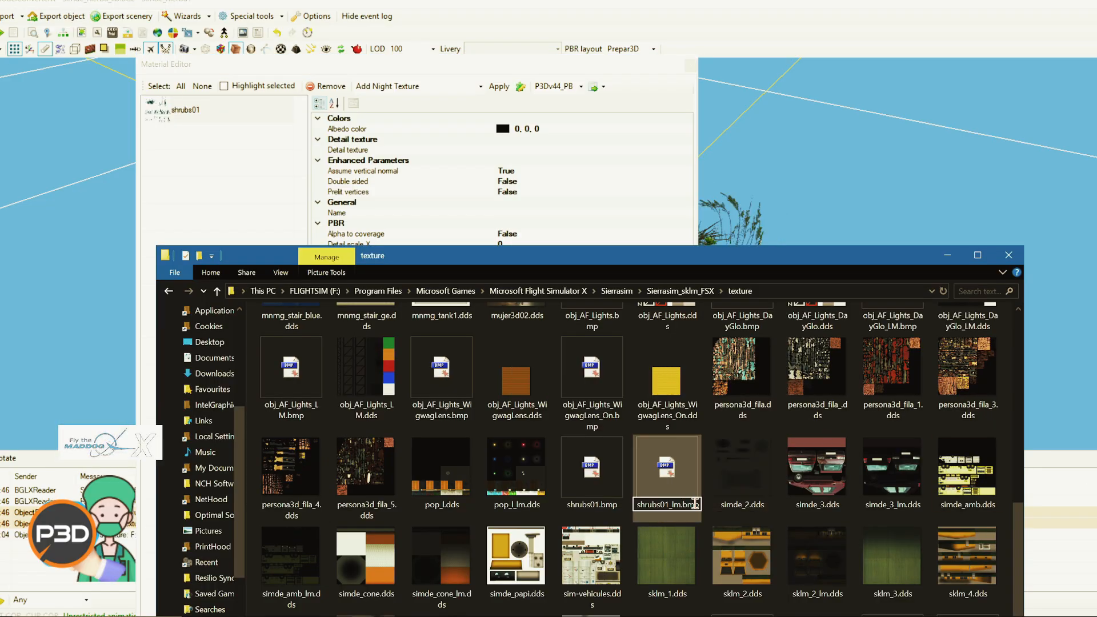
right_click(651, 504)
left_click(574, 379)
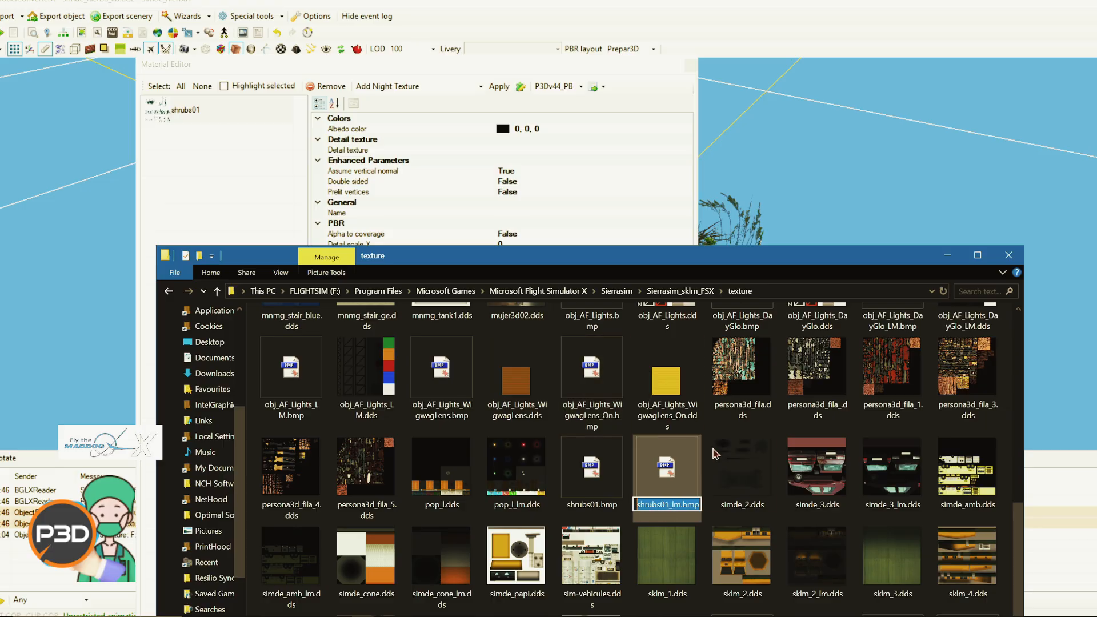
left_click(728, 477)
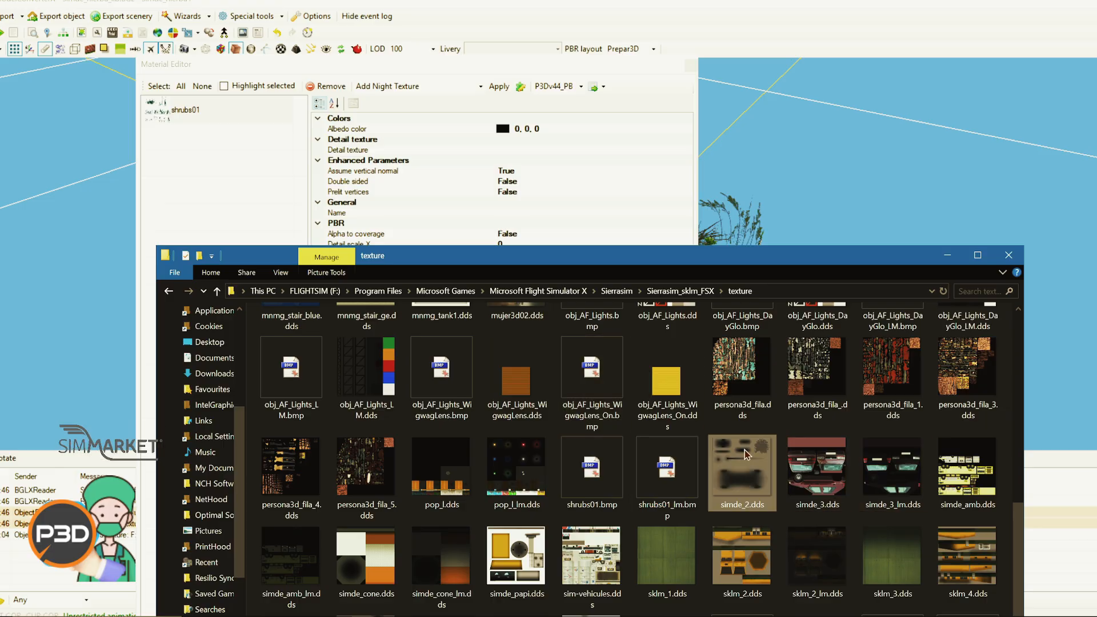
Replace the shrubs01 material's emissive texture with the copied name shrubs01_lm.bmp and commit the entry
left_click_drag(737, 260, 684, 90)
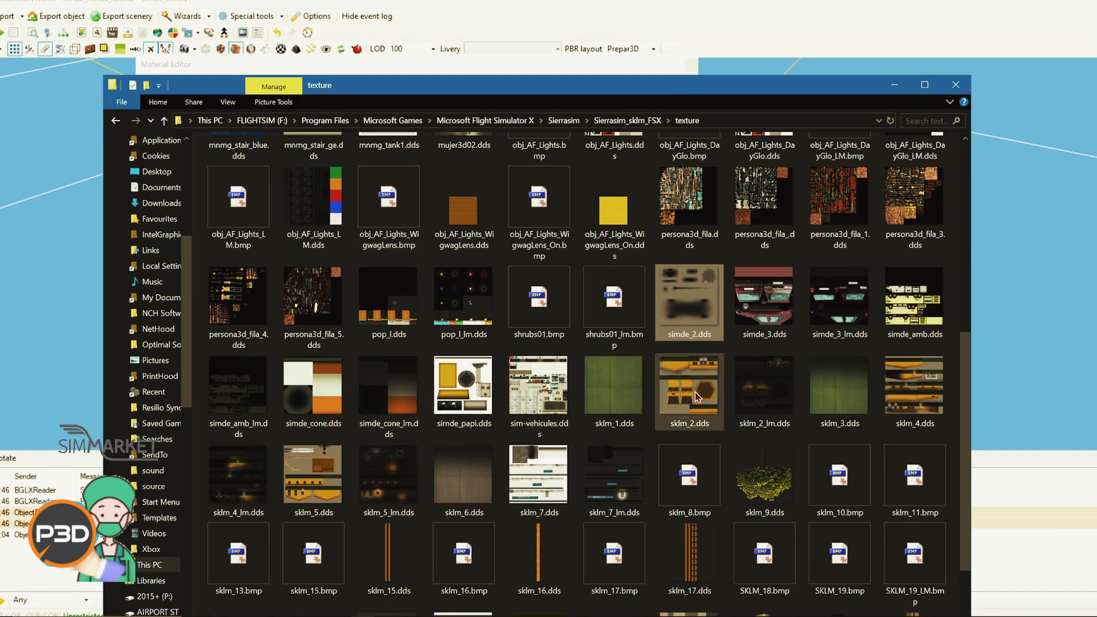
left_click(892, 84)
left_click(592, 495)
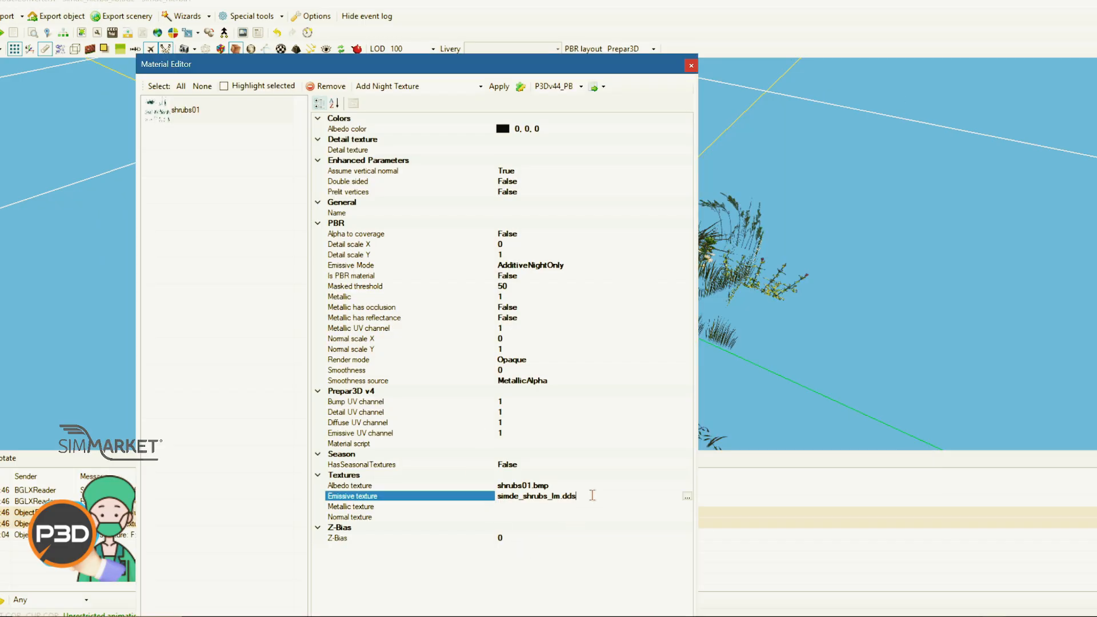
right_click(508, 495)
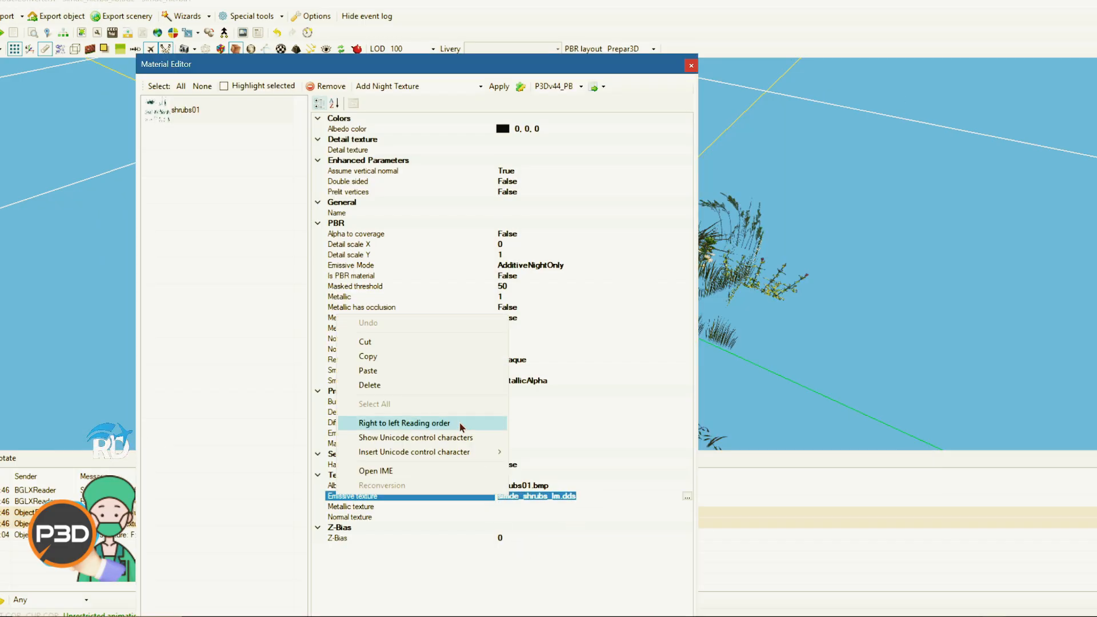
left_click(434, 373)
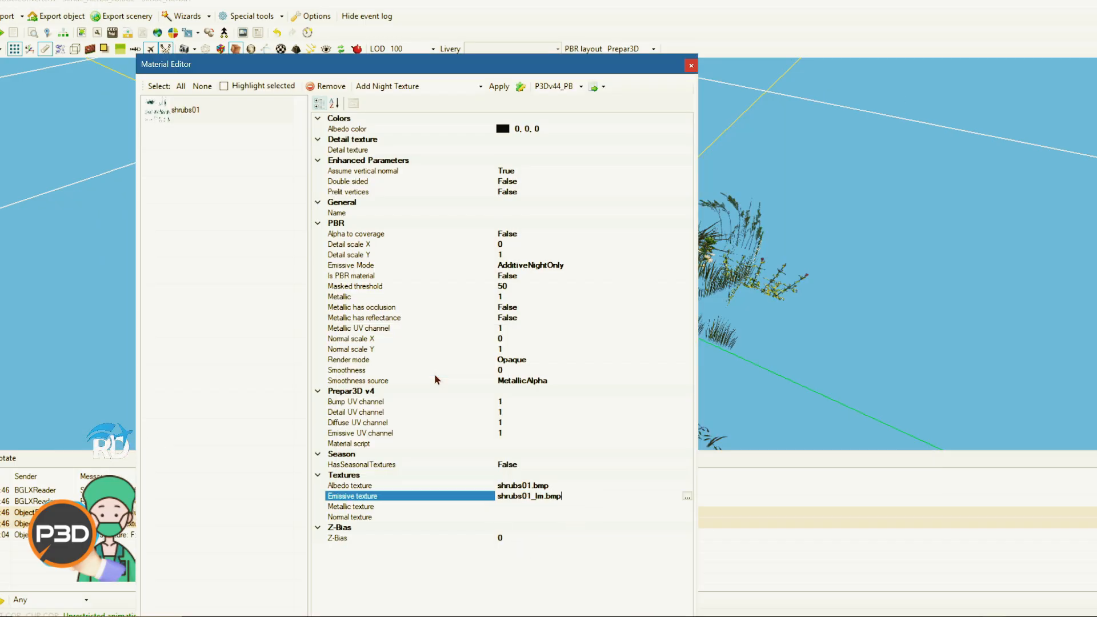
left_click(580, 489)
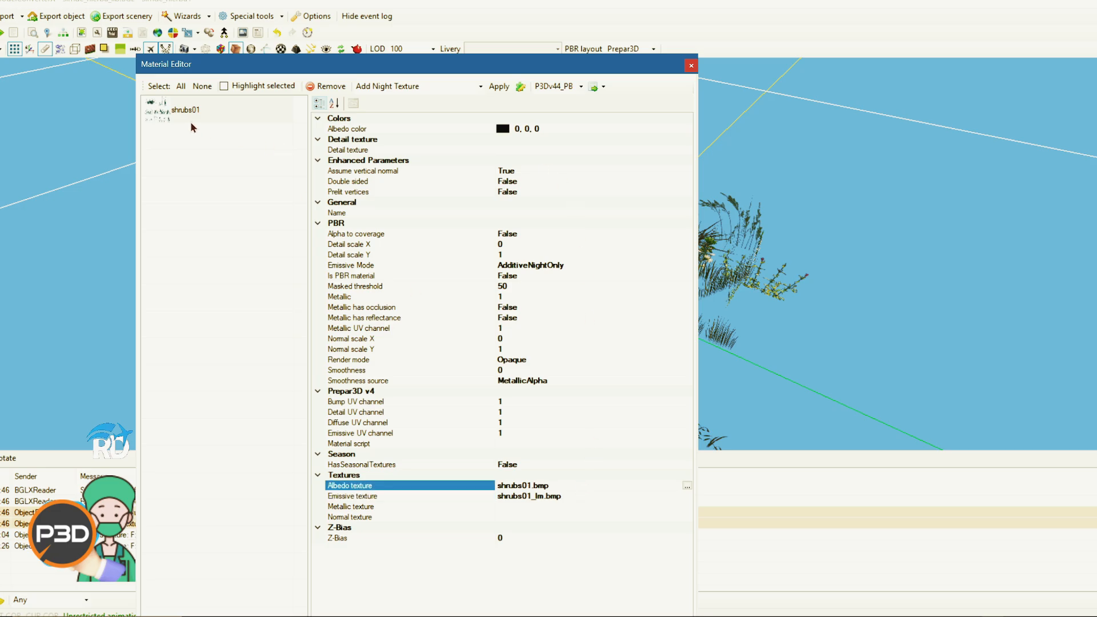
Apply the new shrubs01 textures to the shrub model and close the Material Editor
left_click_drag(560, 74, 534, 21)
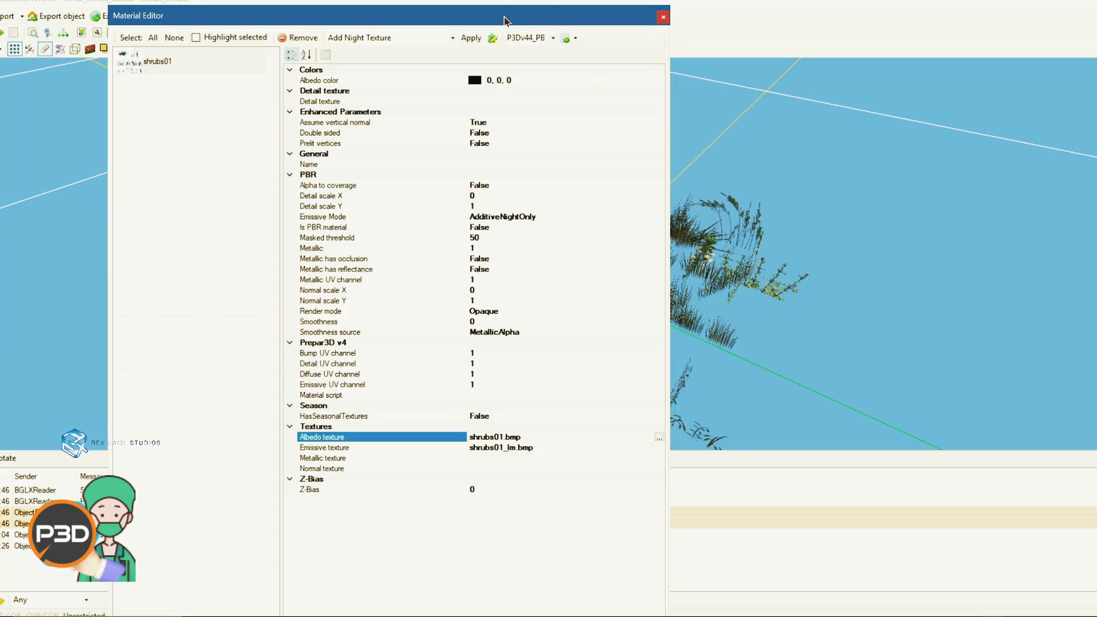
left_click(467, 42)
left_click(662, 16)
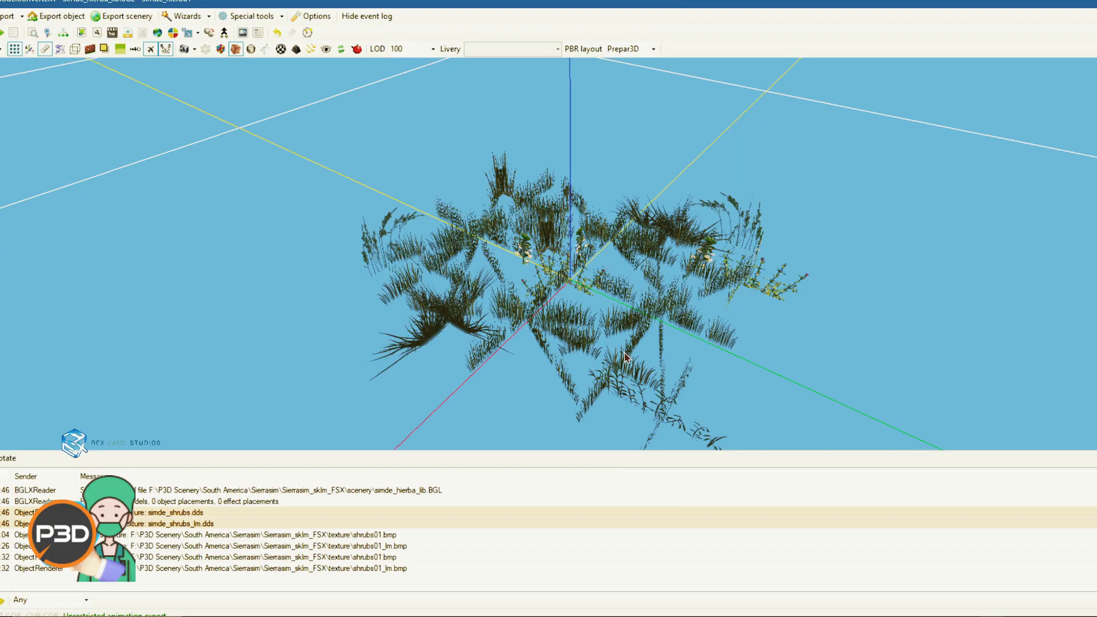
Export the retextured shrub model to the scenery folder, replacing the existing simde_hierba_lib.BGL
left_click_drag(679, 228, 676, 338)
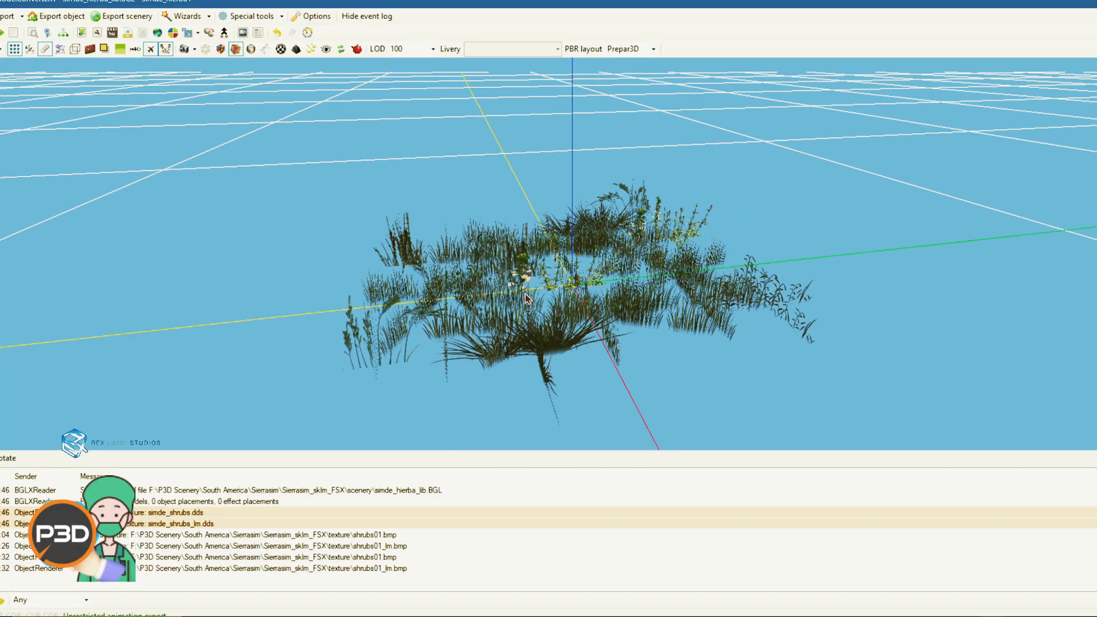
left_click_drag(526, 298, 773, 286)
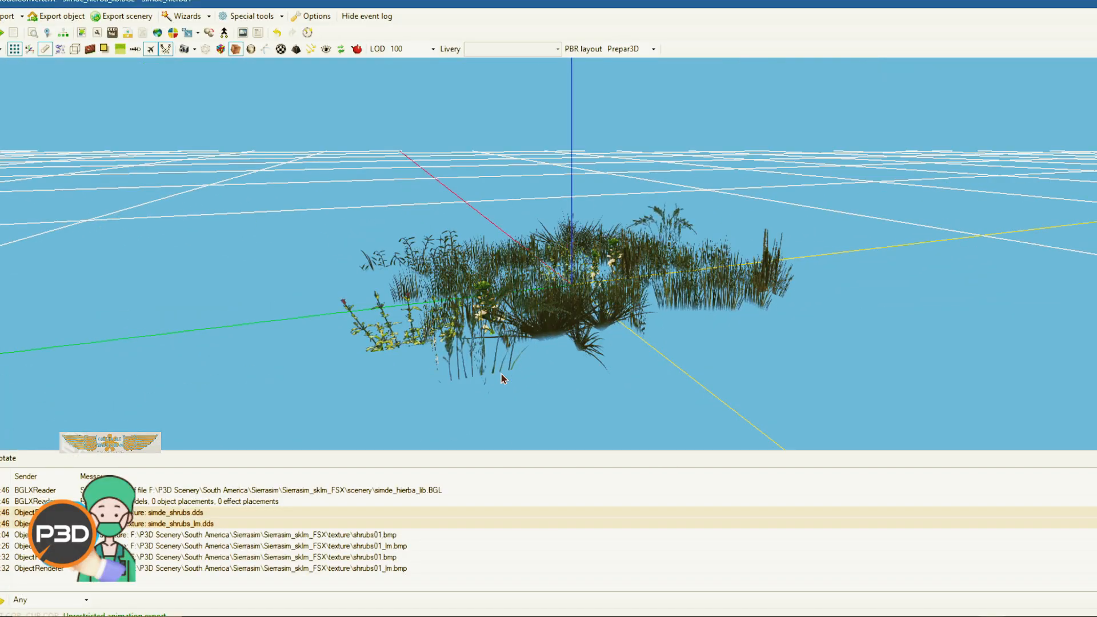
left_click(114, 16)
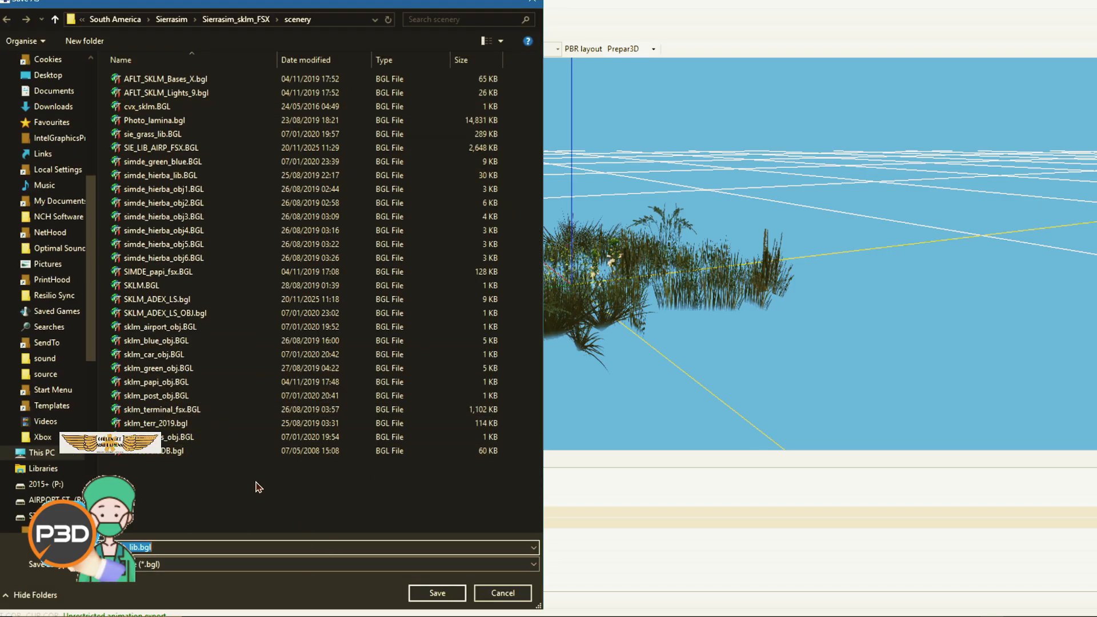
left_click(460, 590)
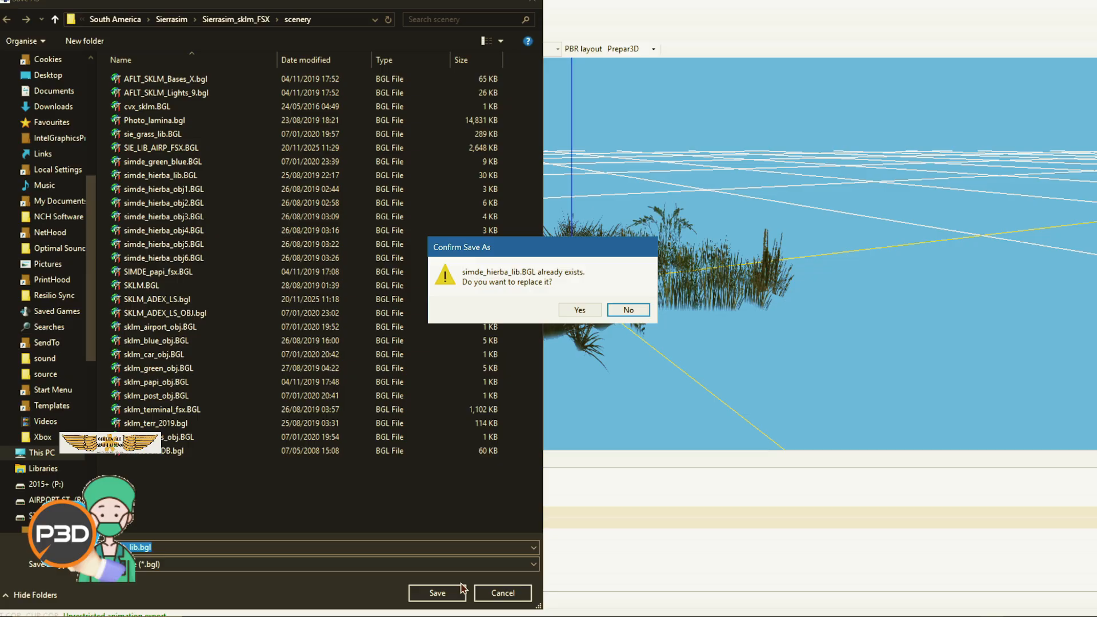
left_click(581, 306)
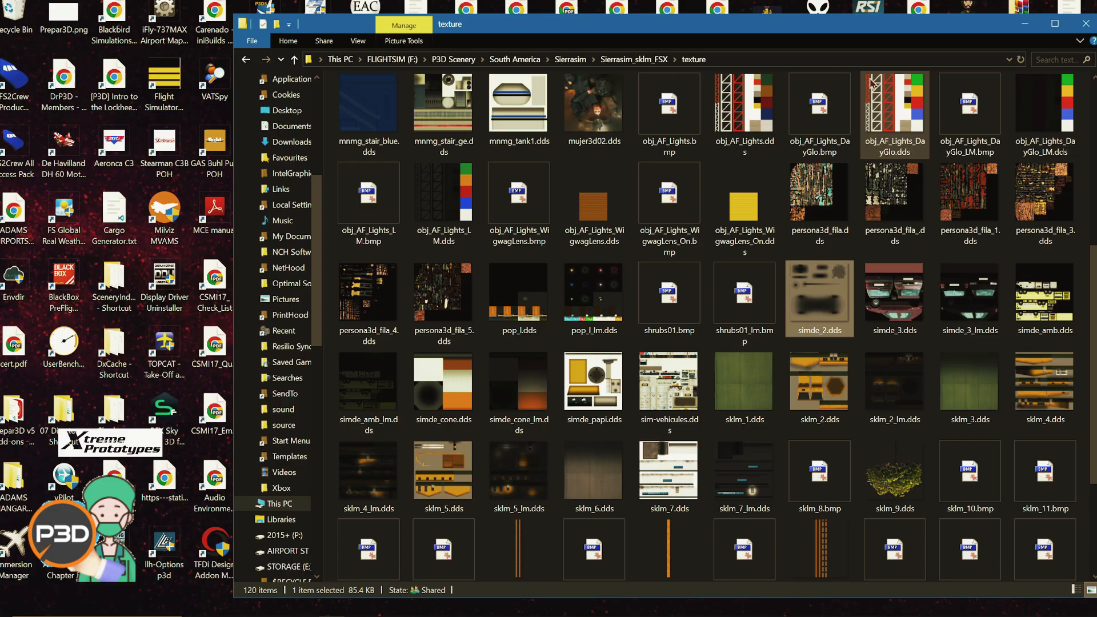
Go to the Sierrasim_sklm_FSX scenery folder and open simde_hierba_obj1.BGL in ModelConverterX to check it
left_click(634, 59)
double_click(366, 100)
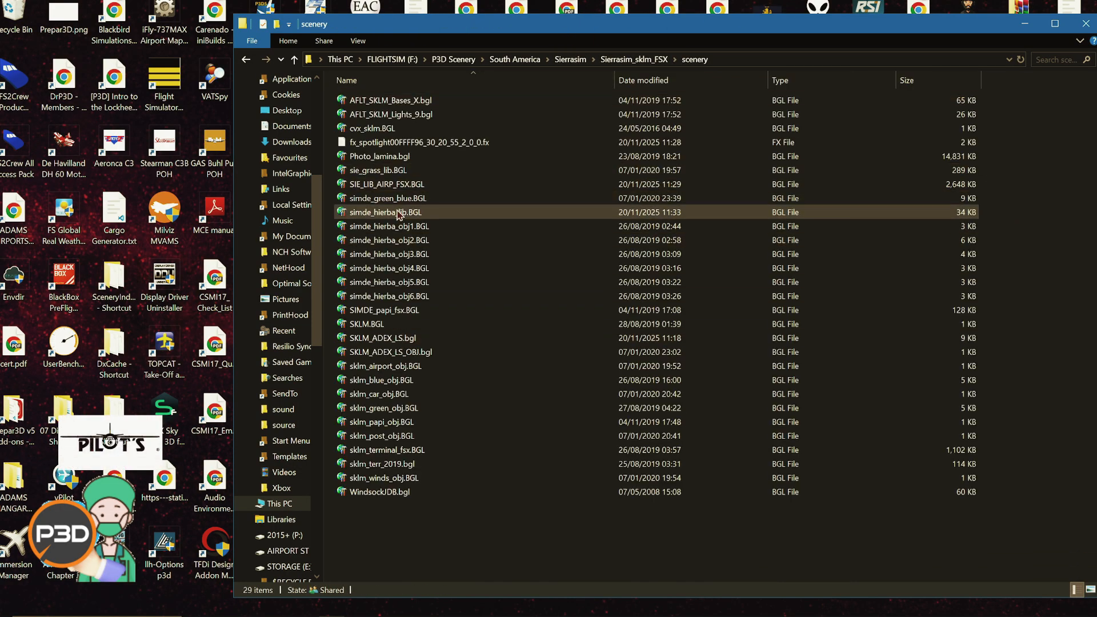
left_click(400, 212)
left_click(401, 227)
right_click(401, 227)
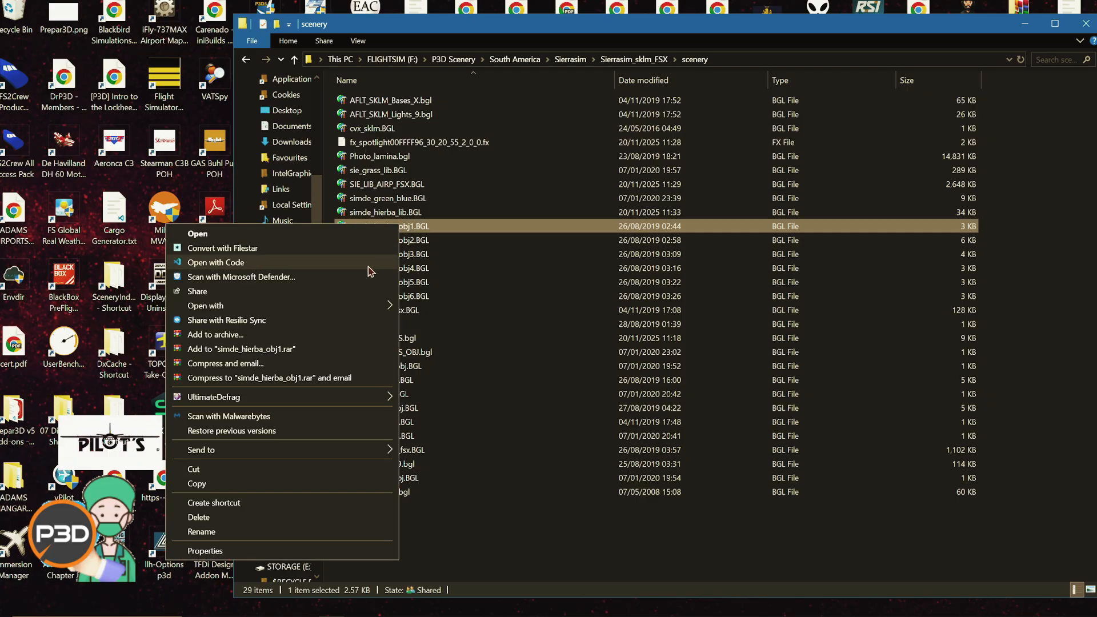
mouse_move(360, 306)
left_click(449, 350)
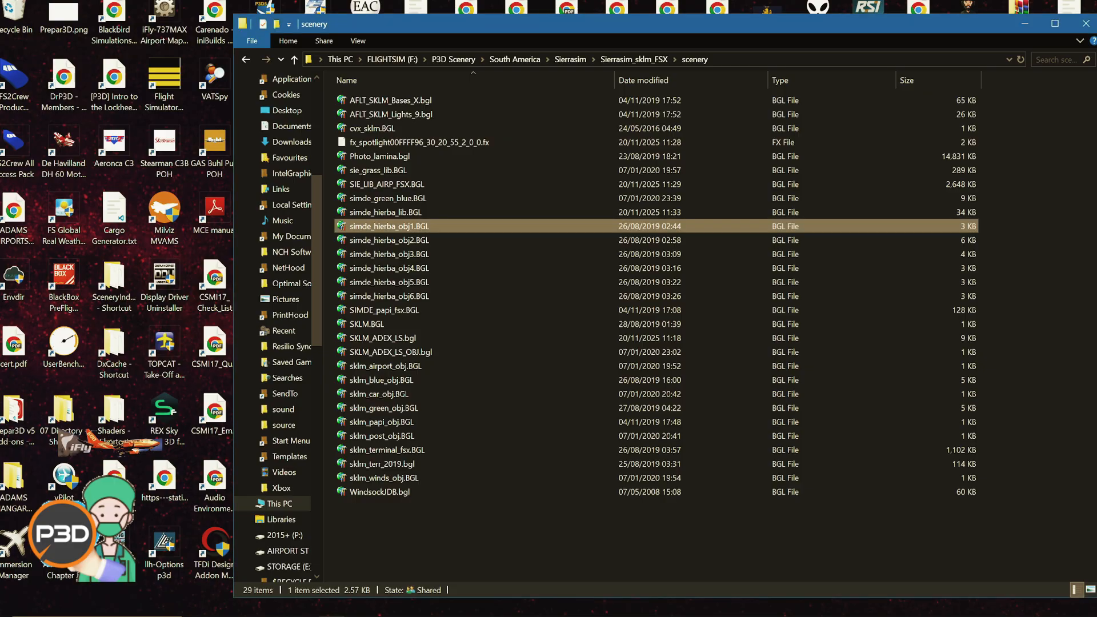
Open simde_hierba_obj2.BGL in ModelConverterX to check its contents
left_click(400, 241)
right_click(401, 246)
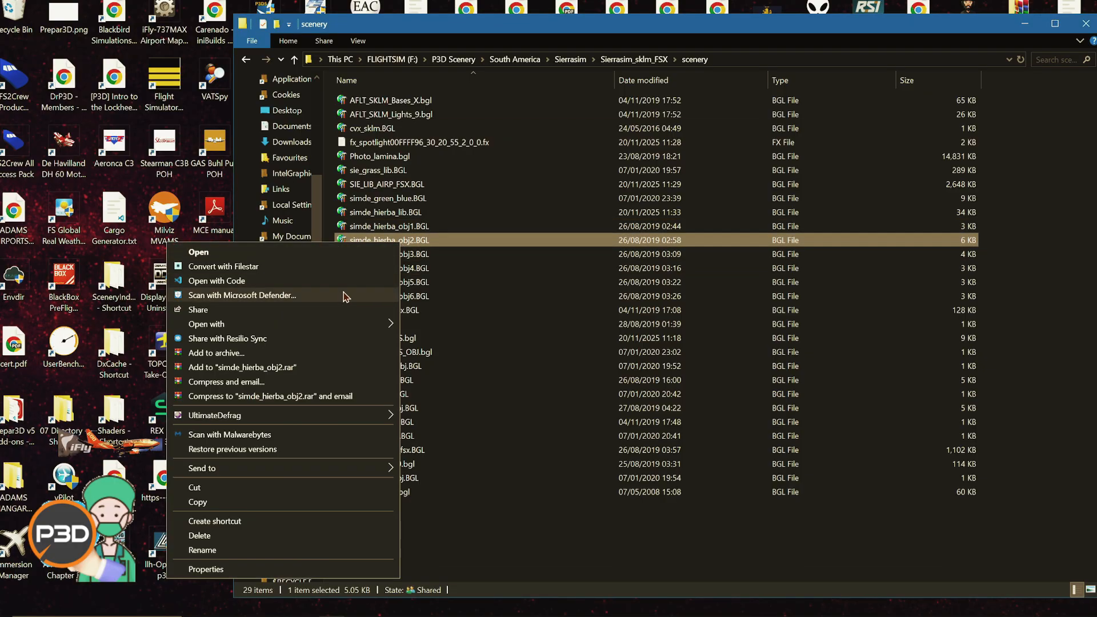
mouse_move(384, 323)
left_click(444, 369)
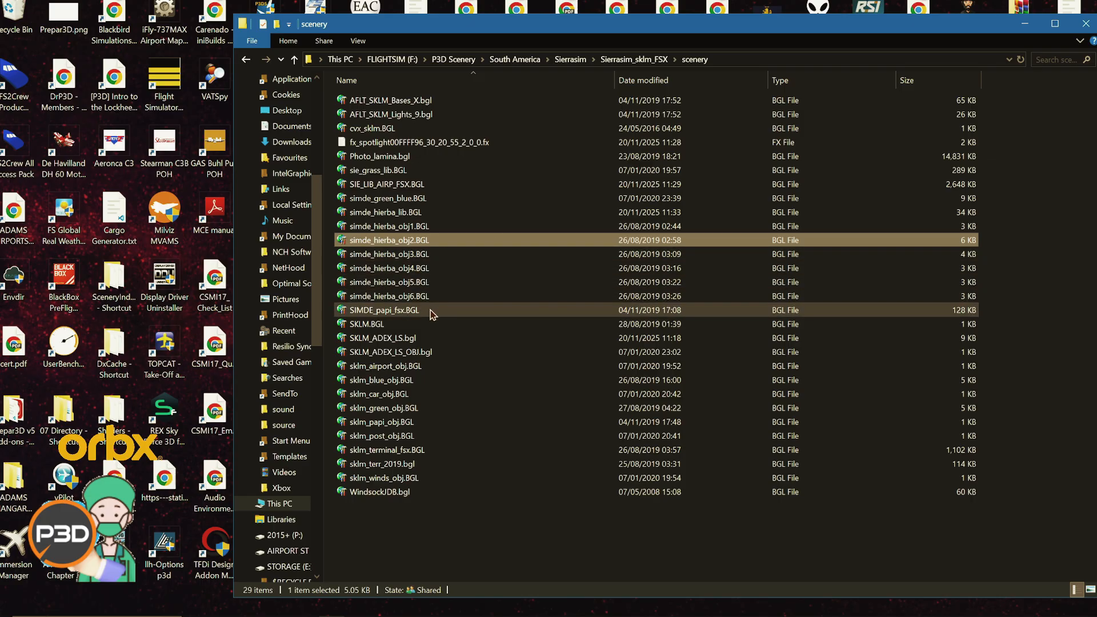
right_click(432, 311)
left_click(535, 517)
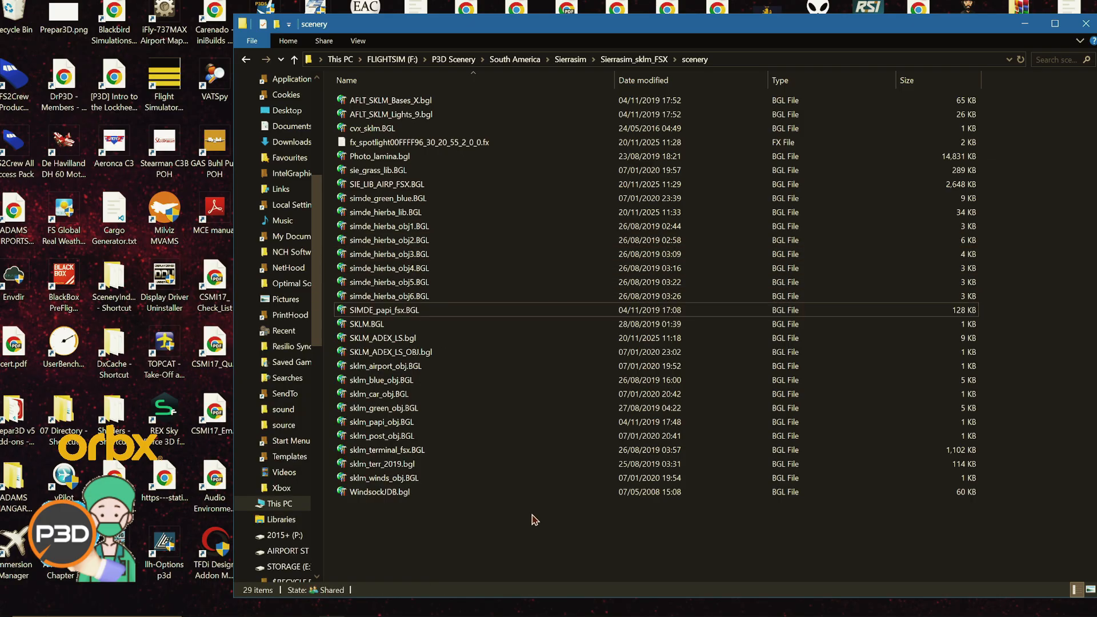
Try to load SKLM.BGL in Airport Design Editor as a P3D v5 file, and close the editor
left_click(423, 324)
right_click(424, 333)
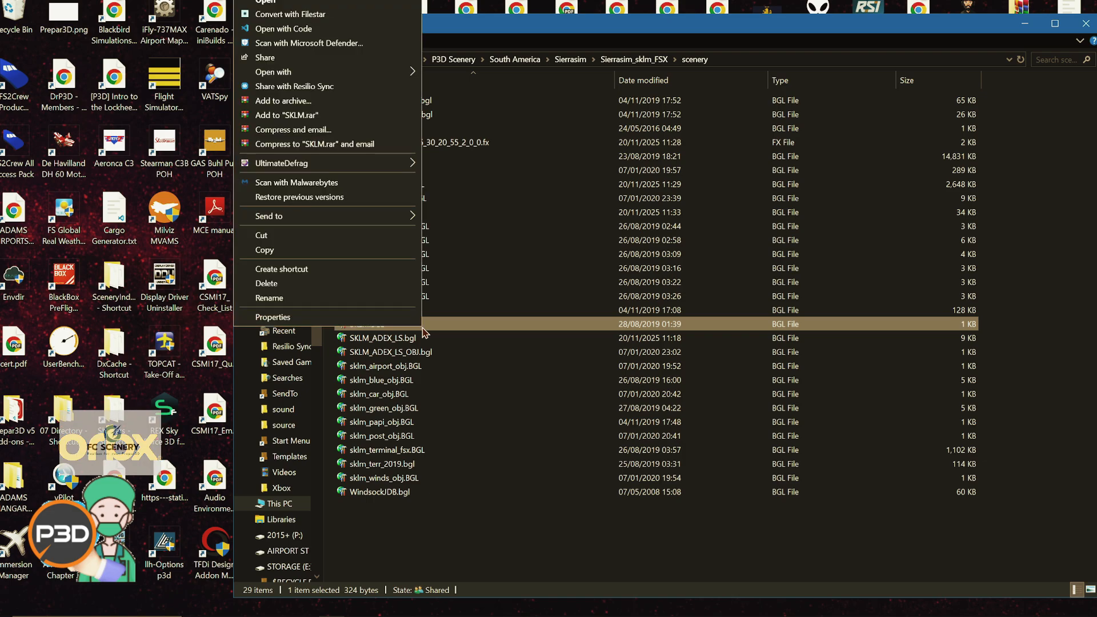
mouse_move(400, 71)
left_click(461, 74)
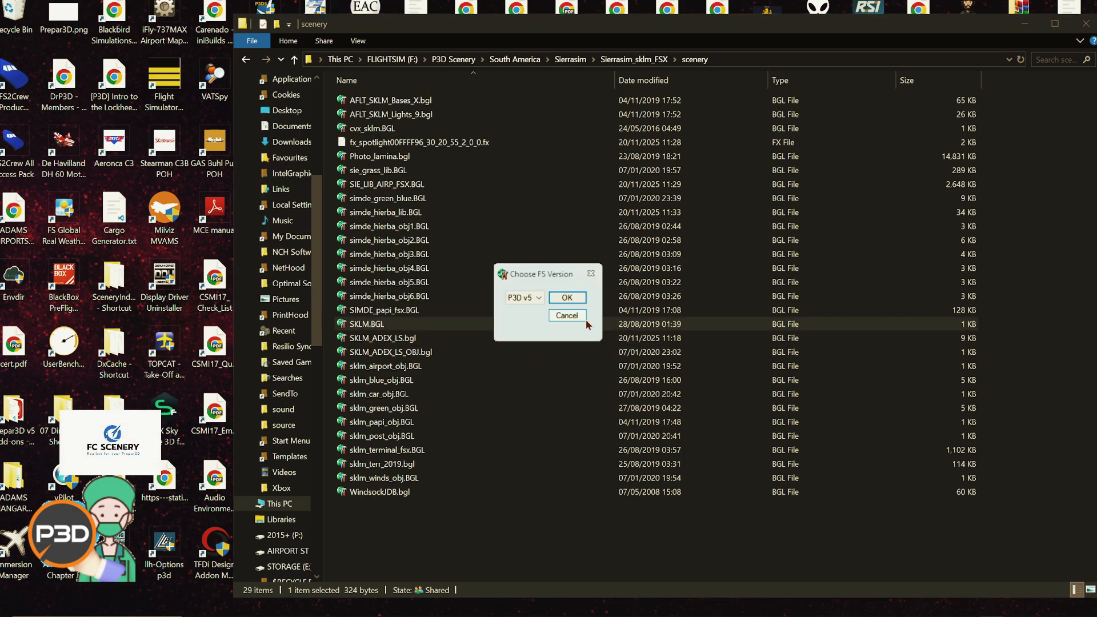
left_click(569, 297)
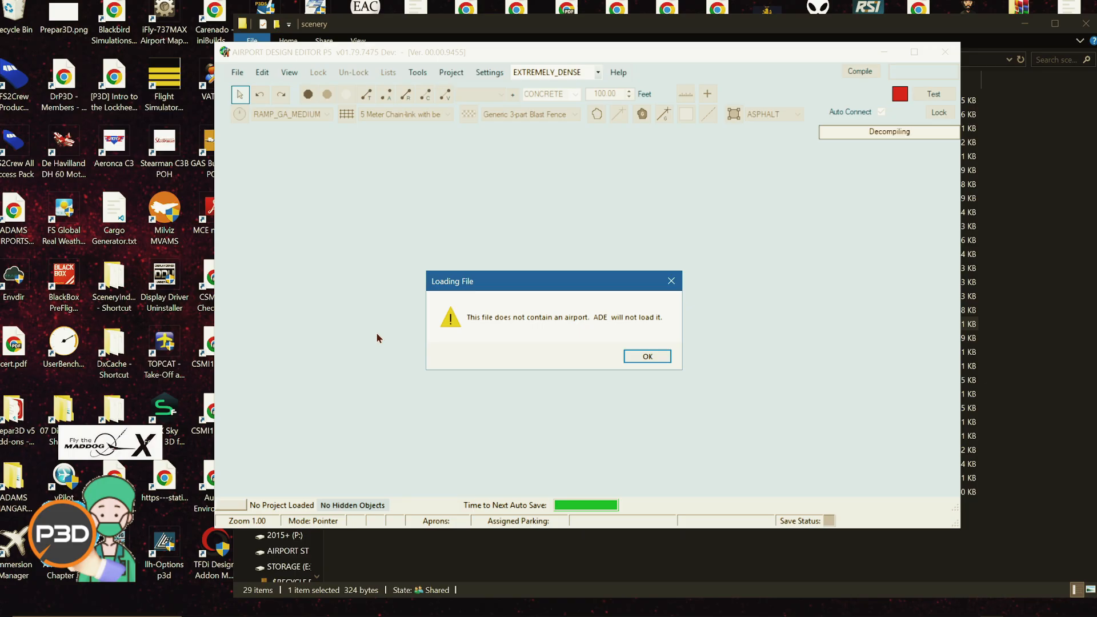
left_click(647, 356)
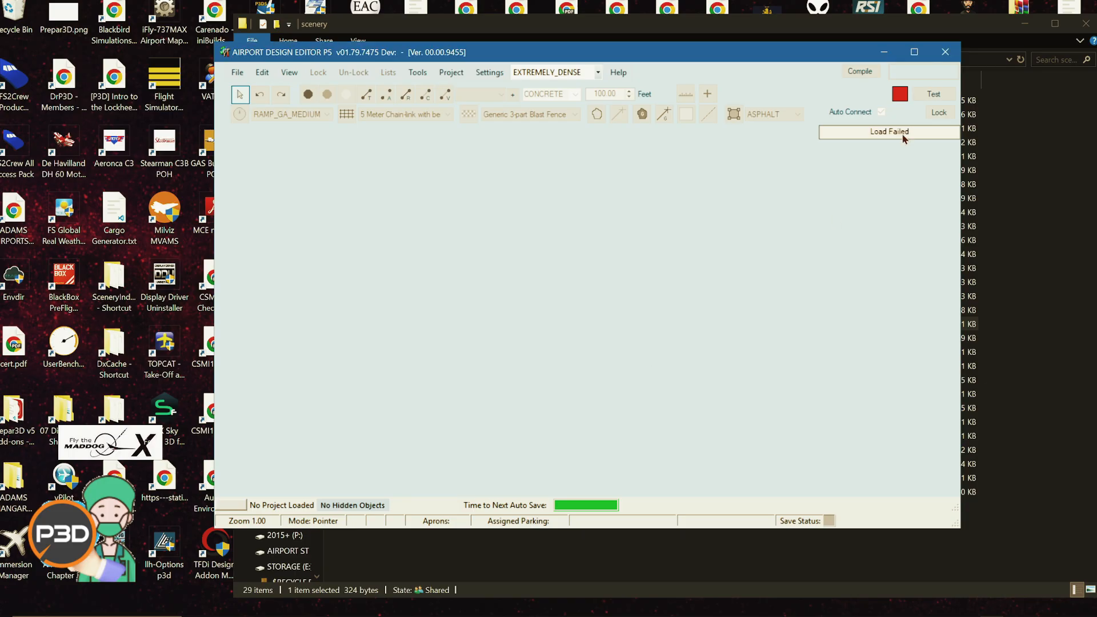
left_click(944, 52)
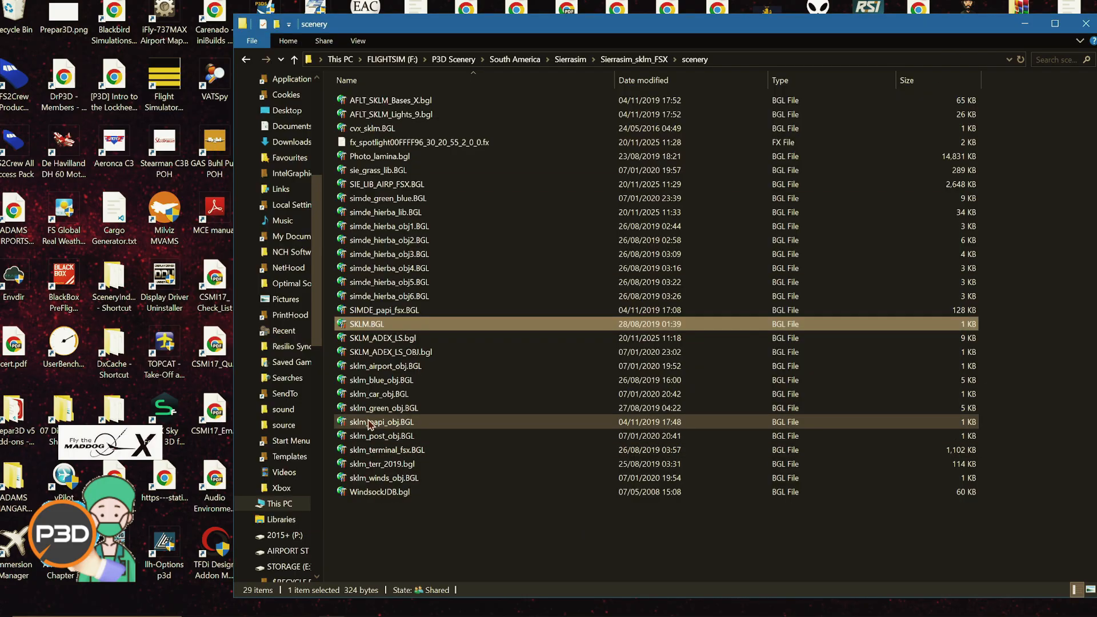
Check SKLM.BGL for a model in ModelConverterX and close the program
right_click(398, 328)
mouse_move(330, 72)
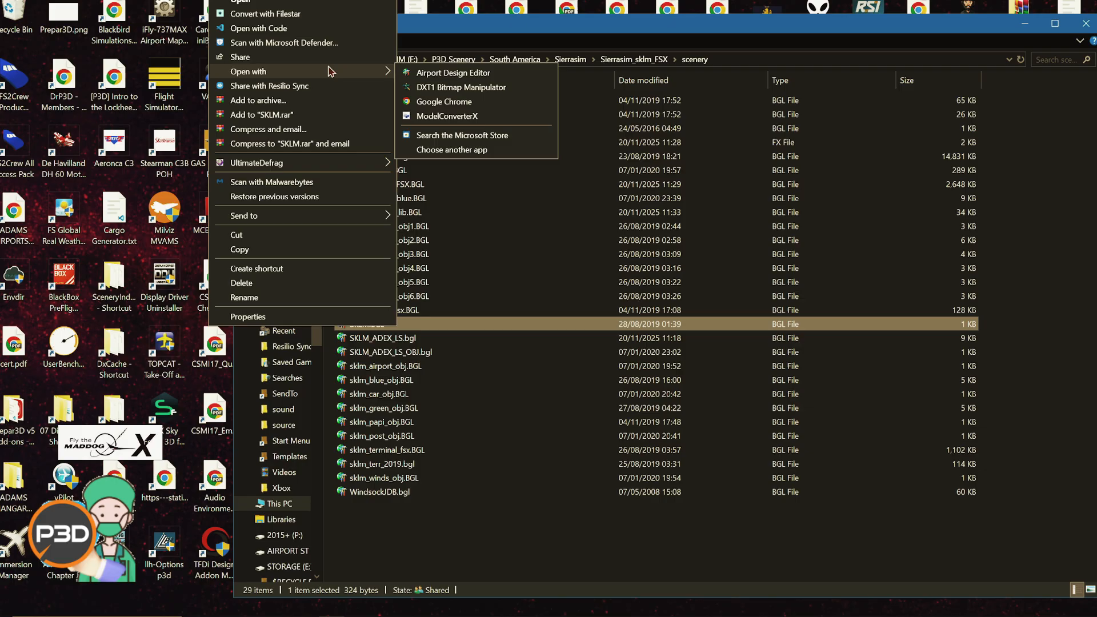
left_click(449, 116)
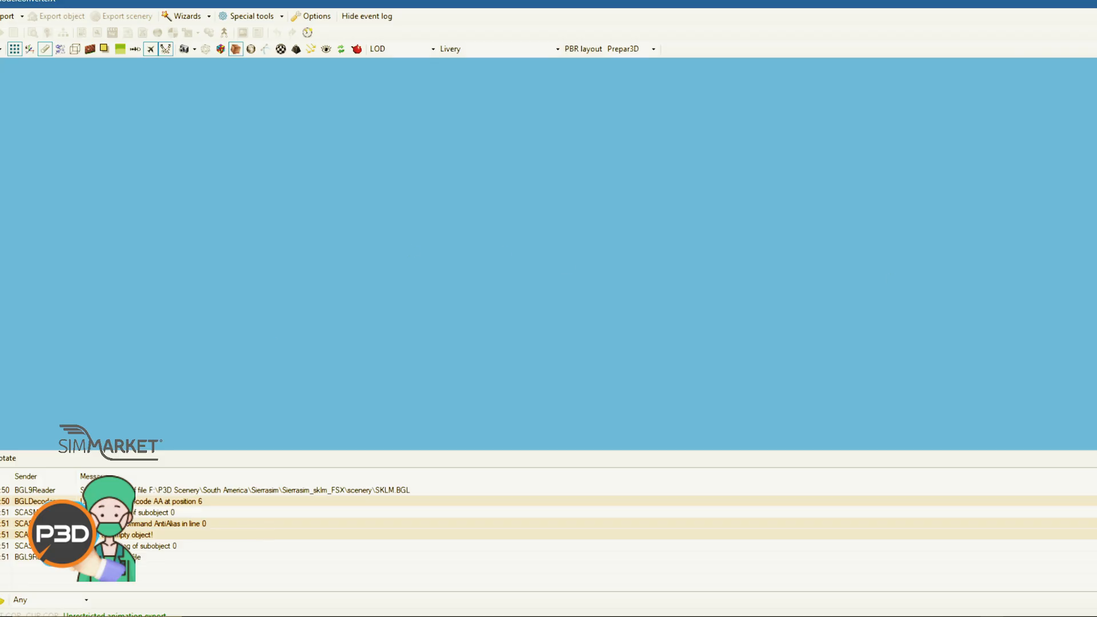
left_click(1088, 4)
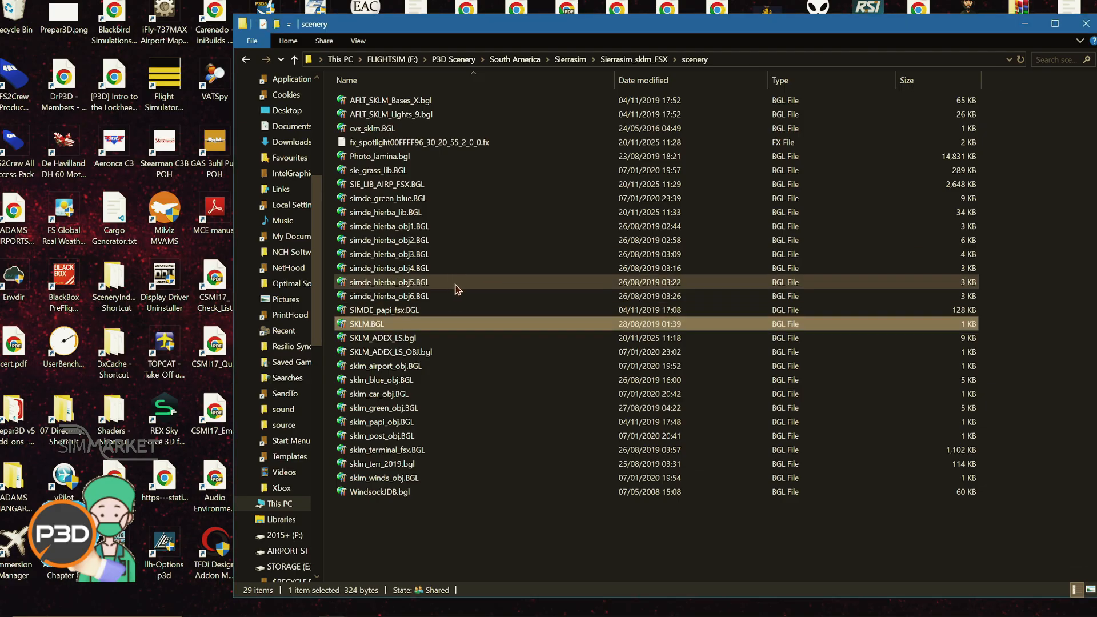
Check sklm_airport_obj.BGL and sklm_blue_obj.BGL in turn in ModelConverterX
right_click(432, 369)
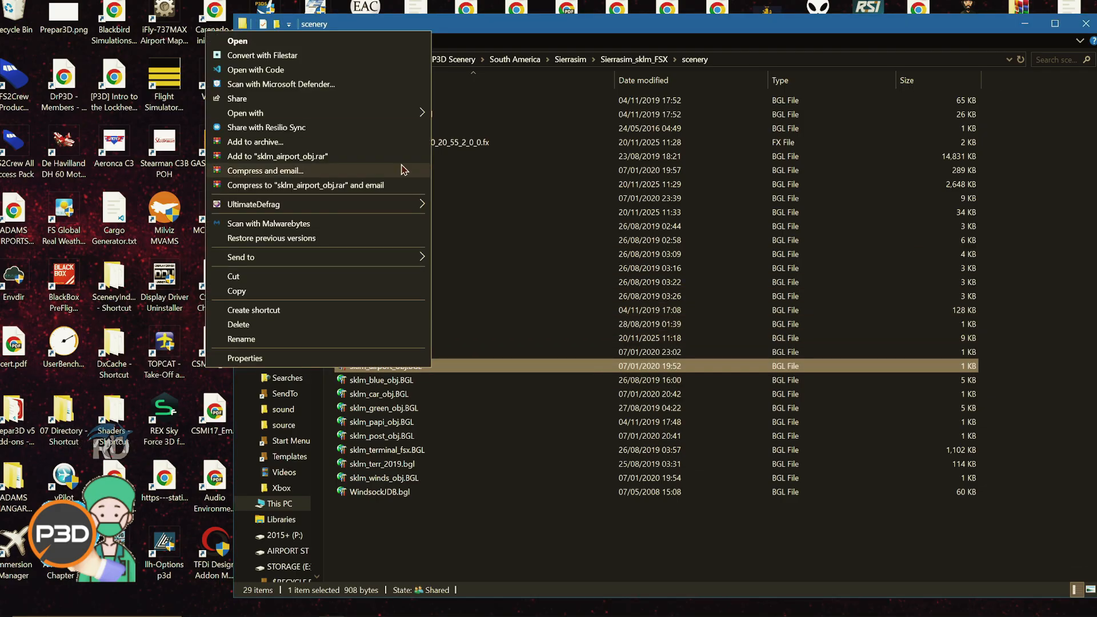
left_click(467, 165)
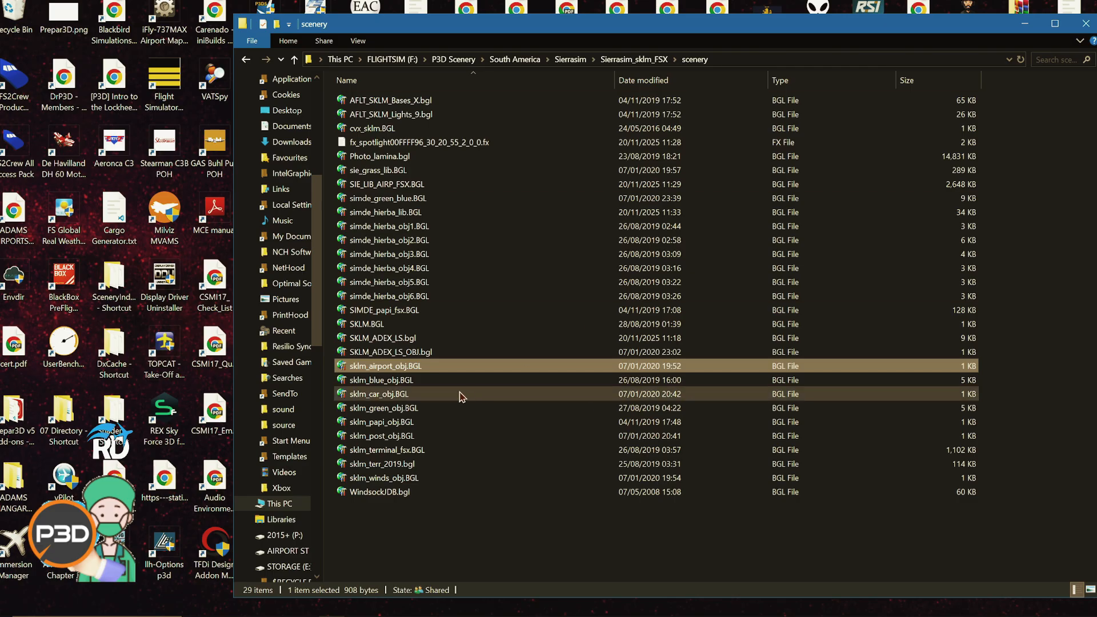
right_click(460, 383)
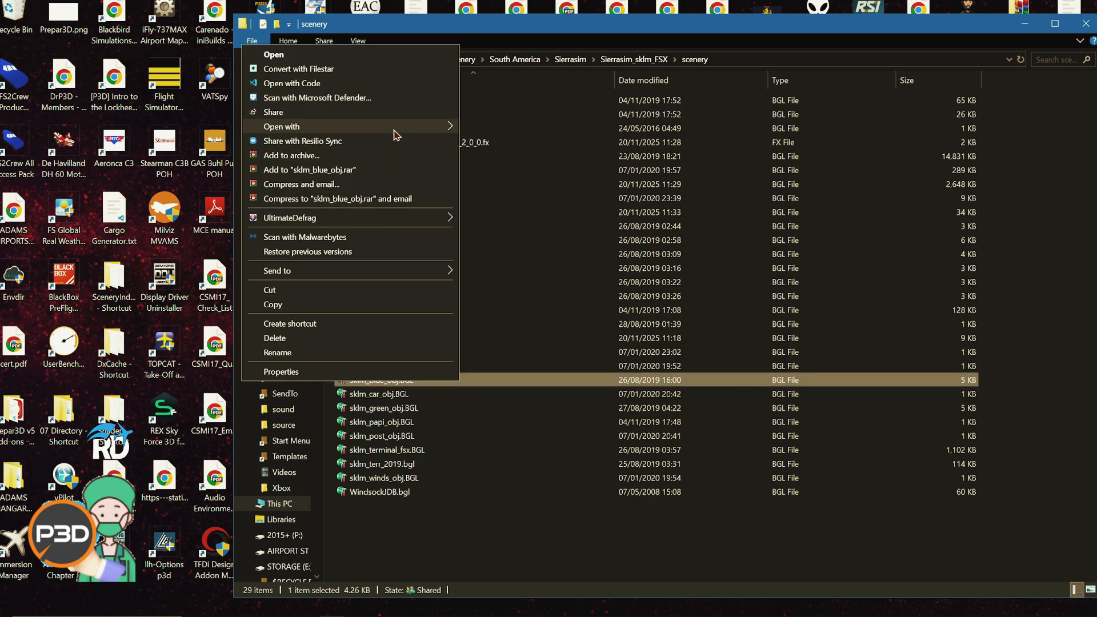
mouse_move(394, 130)
left_click(490, 172)
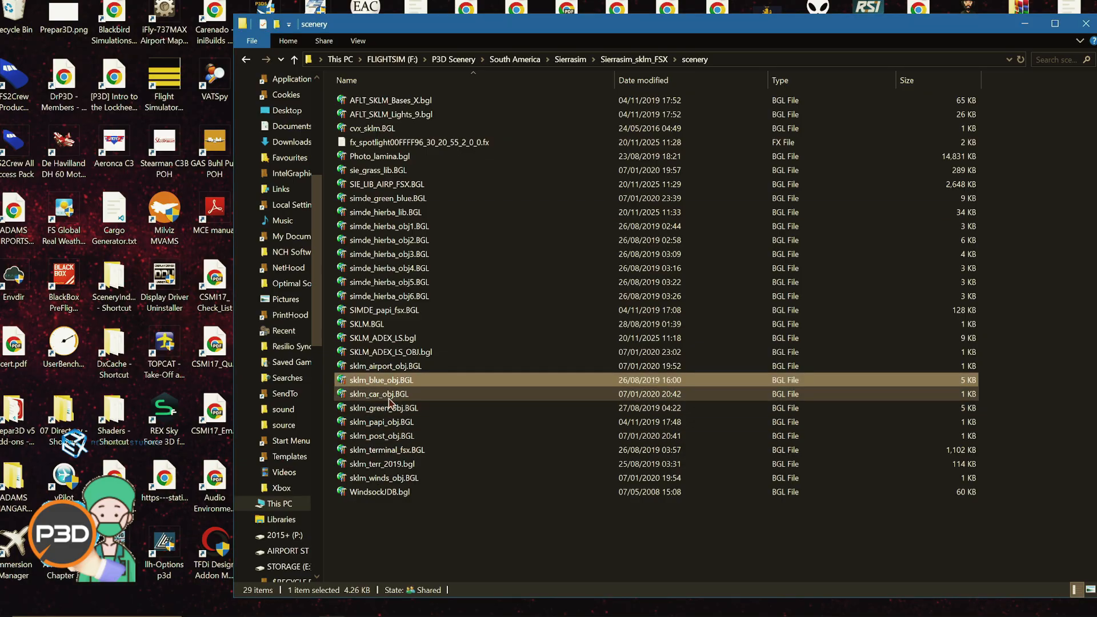
Check sklm_post_obj.BGL from the scenery folder in ModelConverterX
left_click(397, 394)
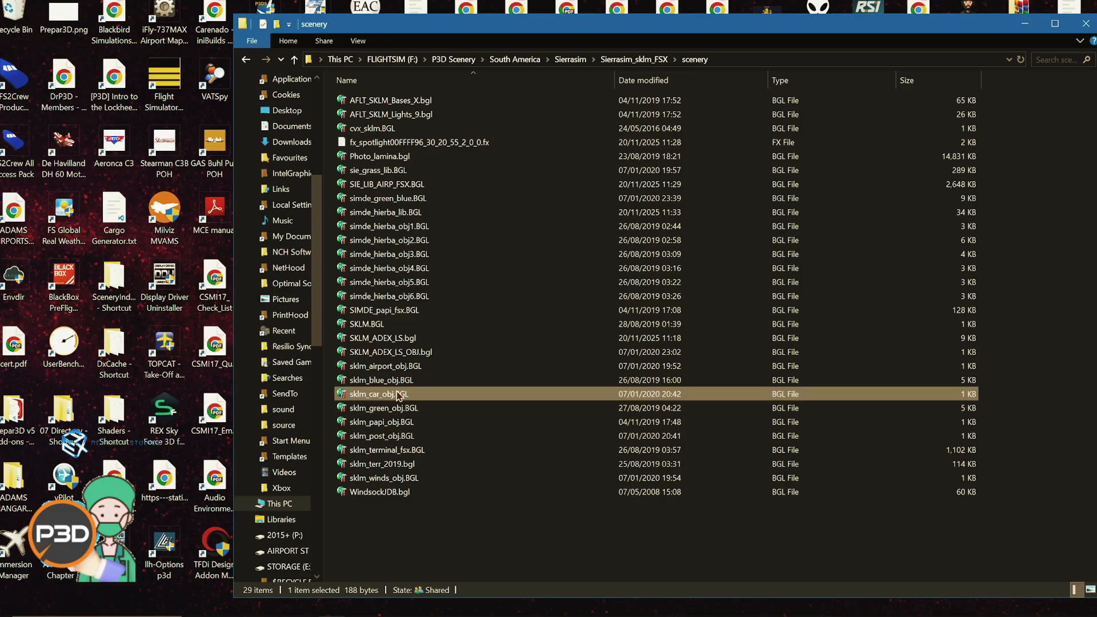
left_click(428, 436)
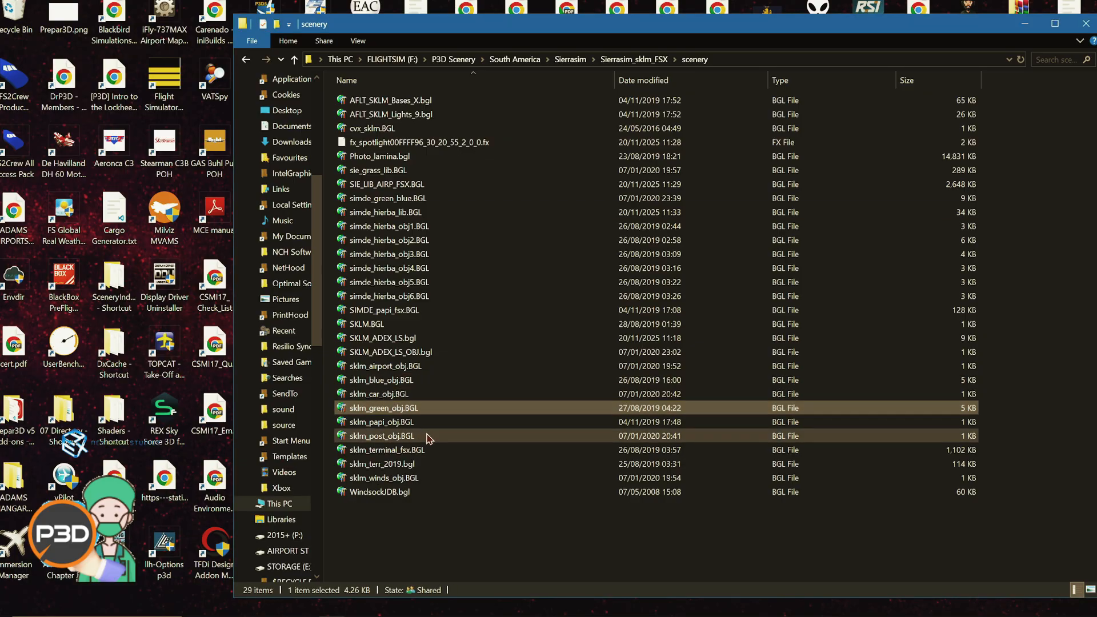
right_click(427, 436)
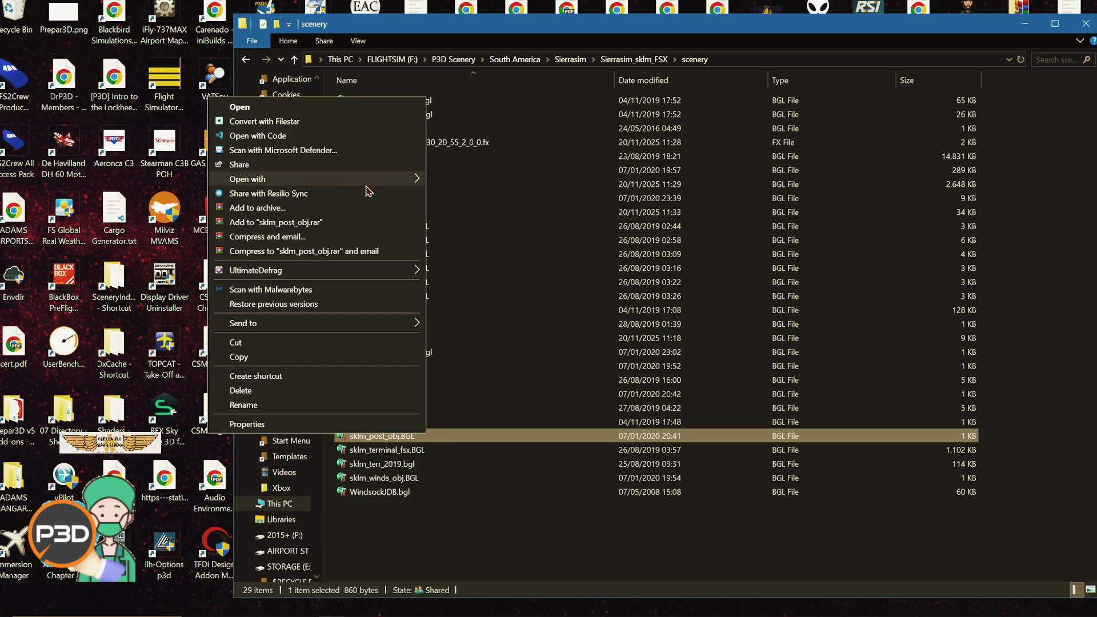
mouse_move(371, 182)
left_click(476, 224)
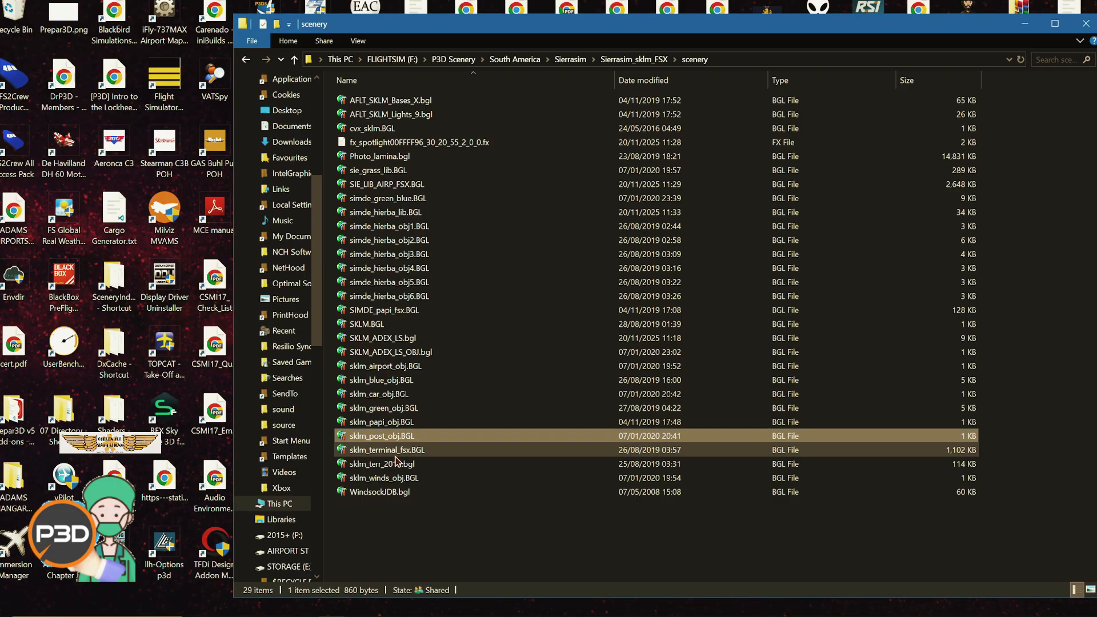
Open sklm_terminal_fsx.BGL in ModelConverterX and examine how its buildings and trees lie relative to the grid origin
left_click(396, 450)
right_click(396, 450)
mouse_move(342, 199)
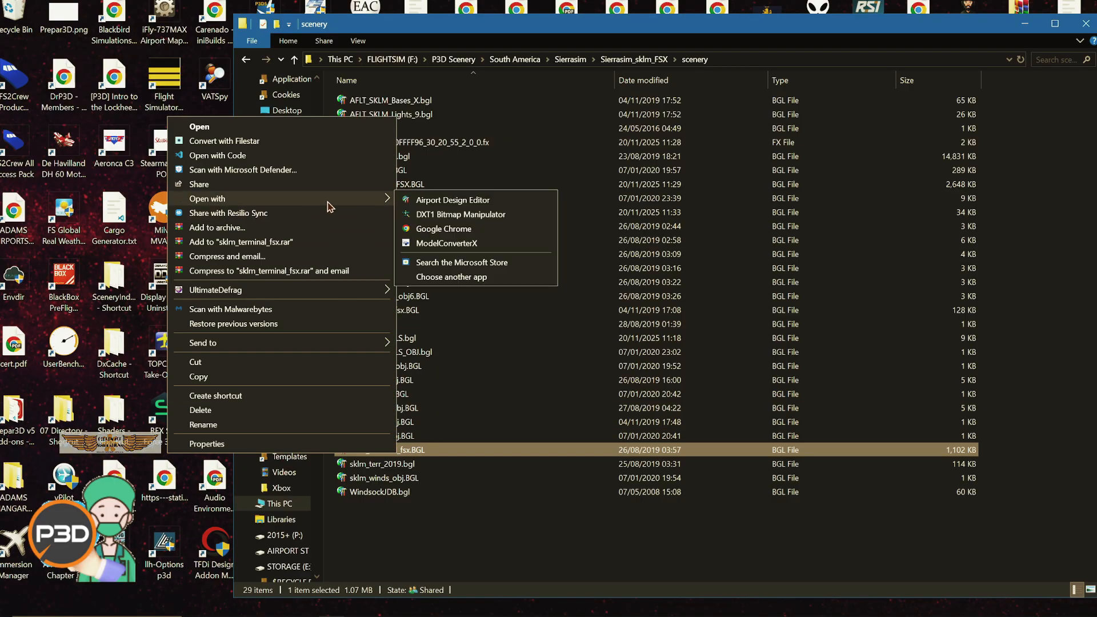
left_click(446, 243)
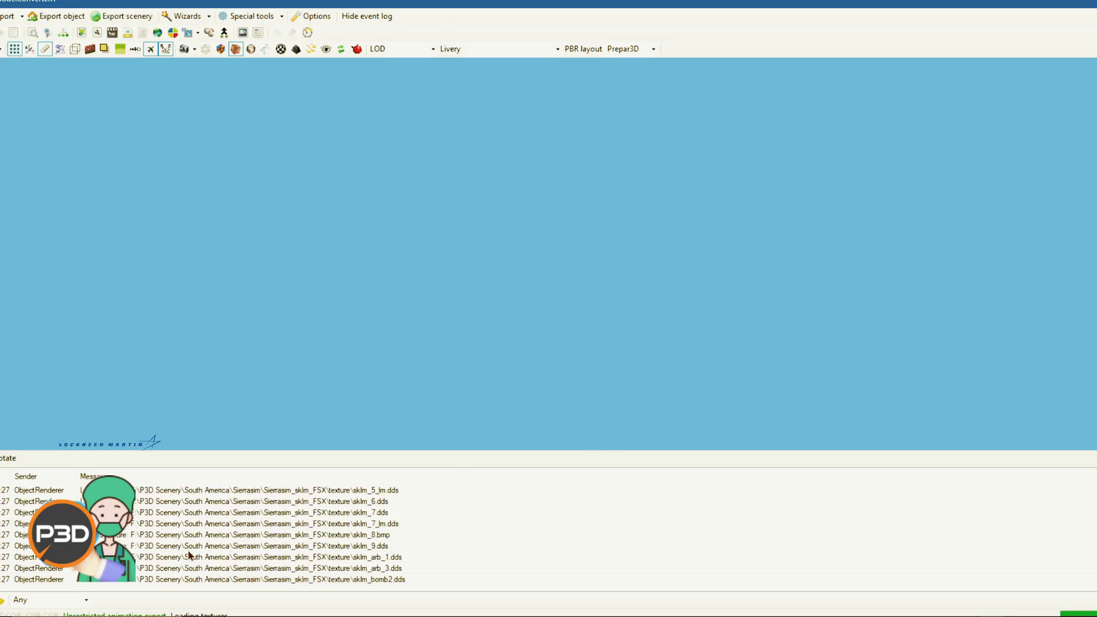
left_click_drag(428, 359, 455, 323)
scroll(522, 345, "down", 10)
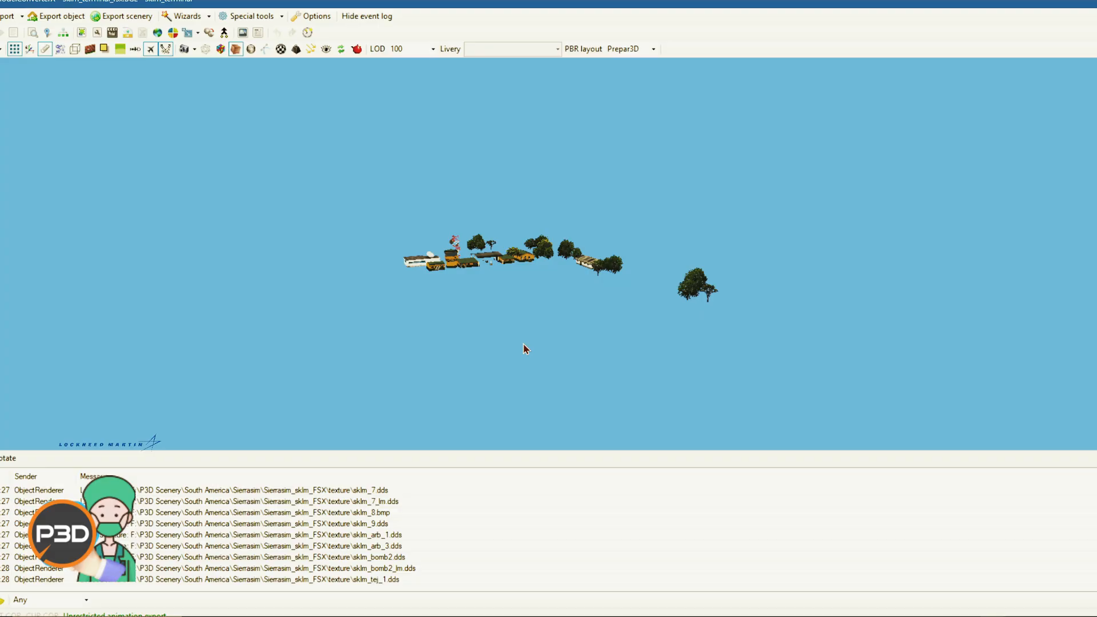
scroll(527, 350, "down", 2)
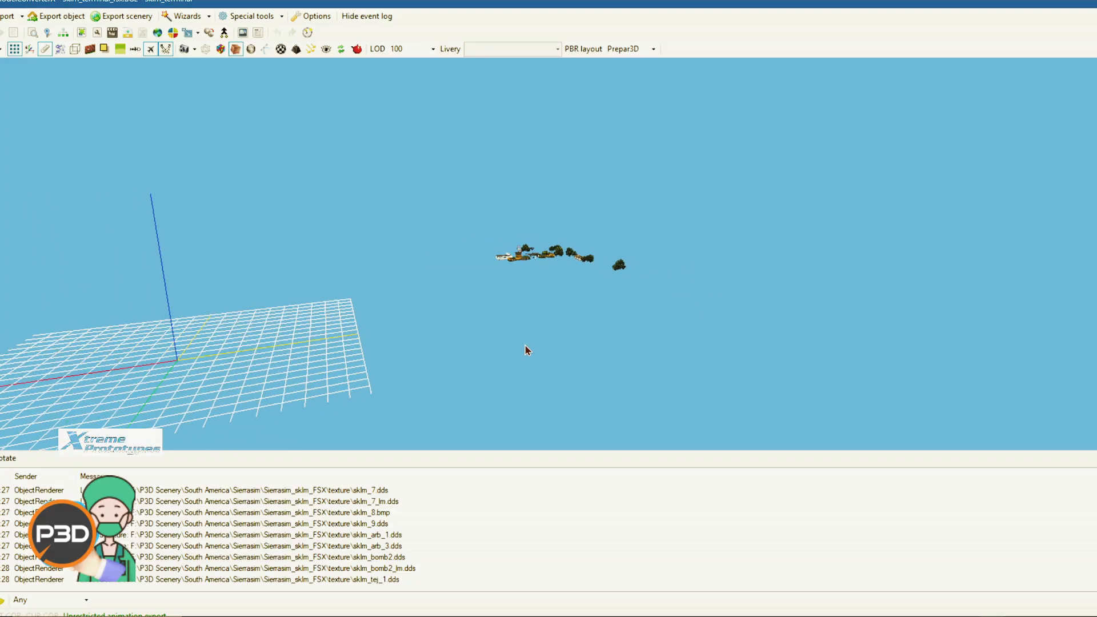
left_click_drag(184, 367, 167, 361)
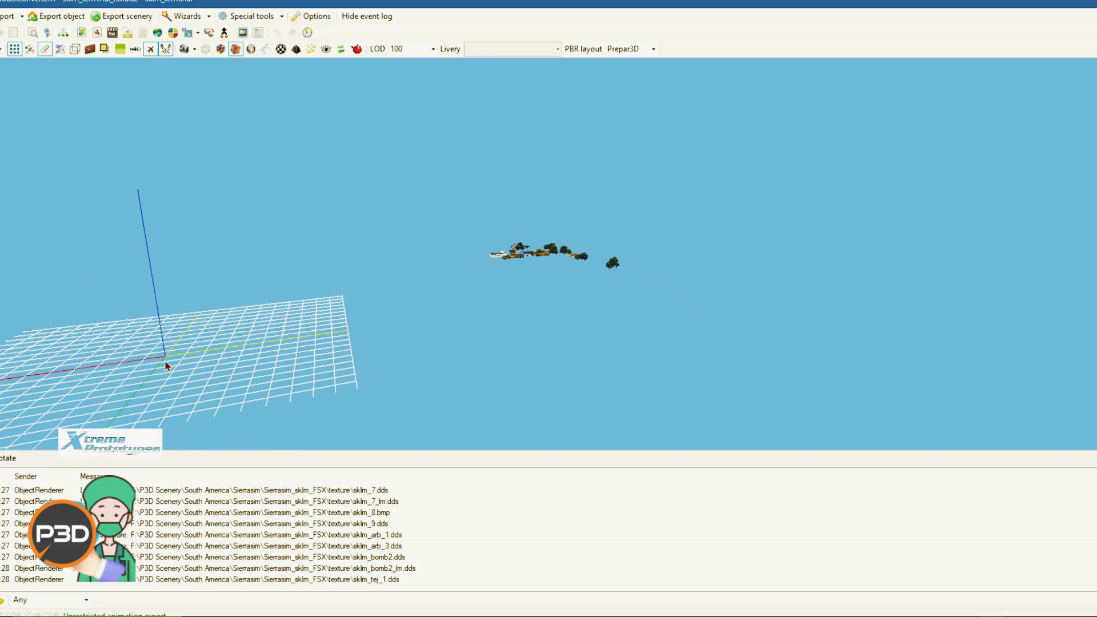
left_click_drag(431, 381, 387, 393)
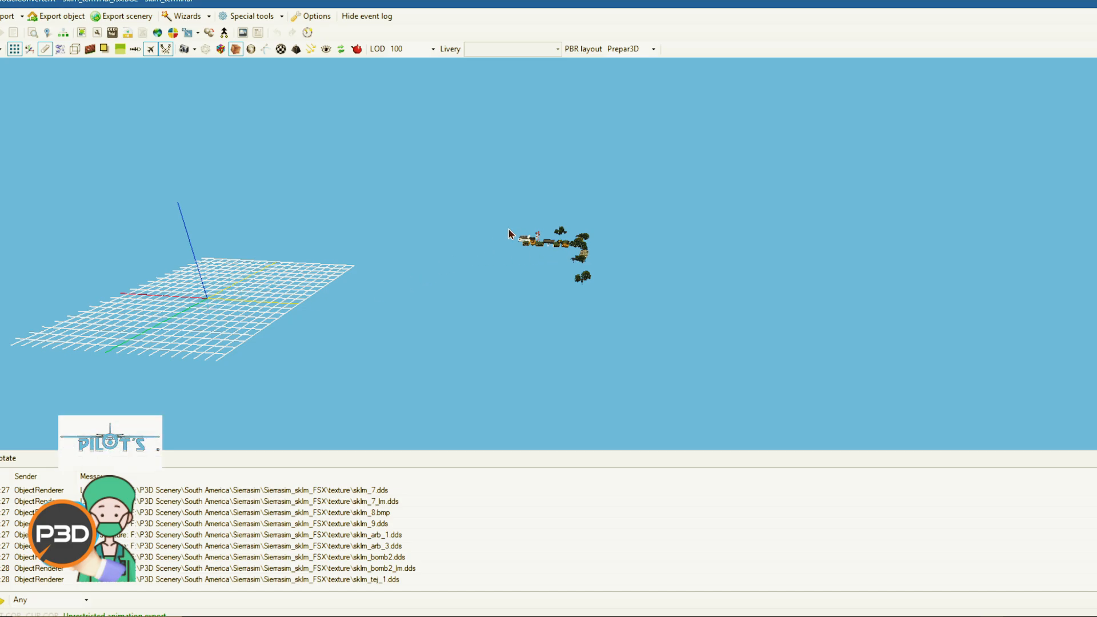
Attach a new light to the terminal model, set its type to Spot, and move the editor clear of the model view
left_click(97, 33)
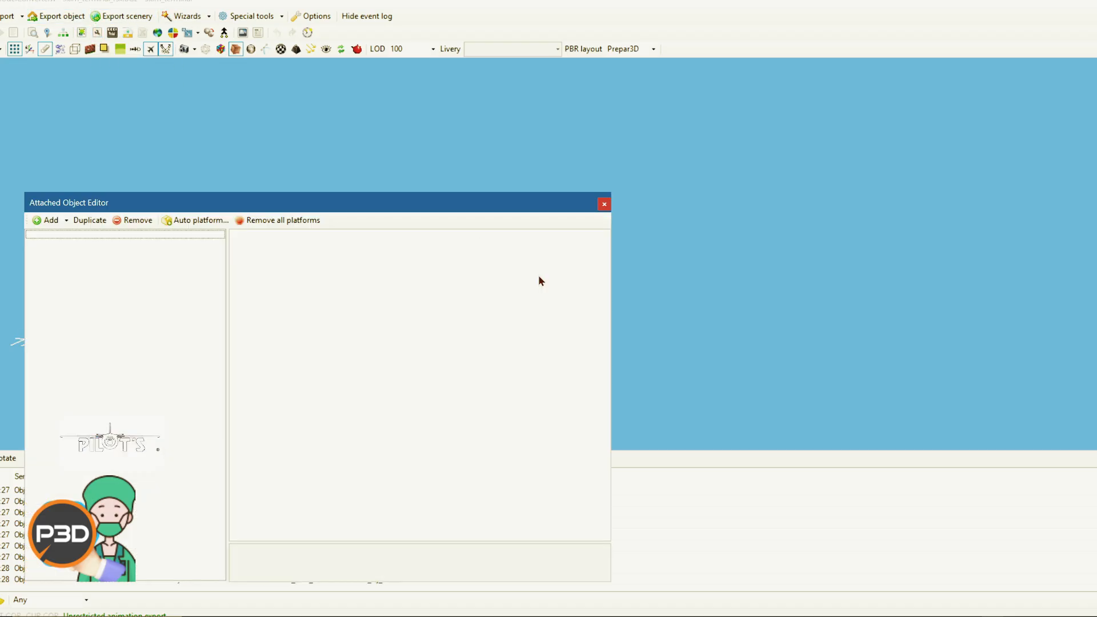
left_click(66, 220)
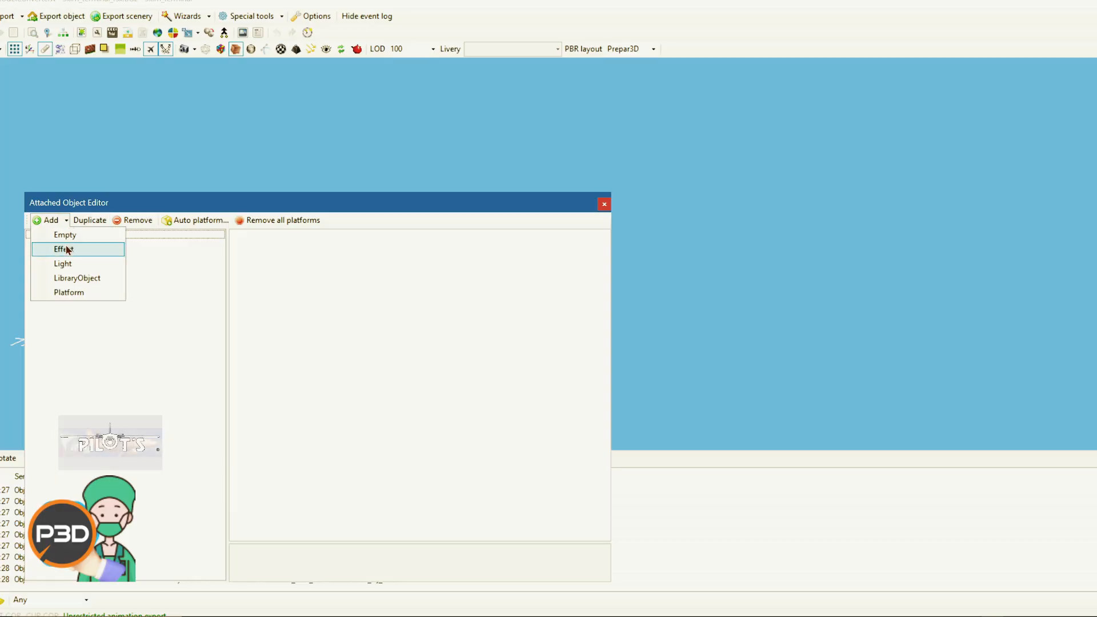
left_click(63, 264)
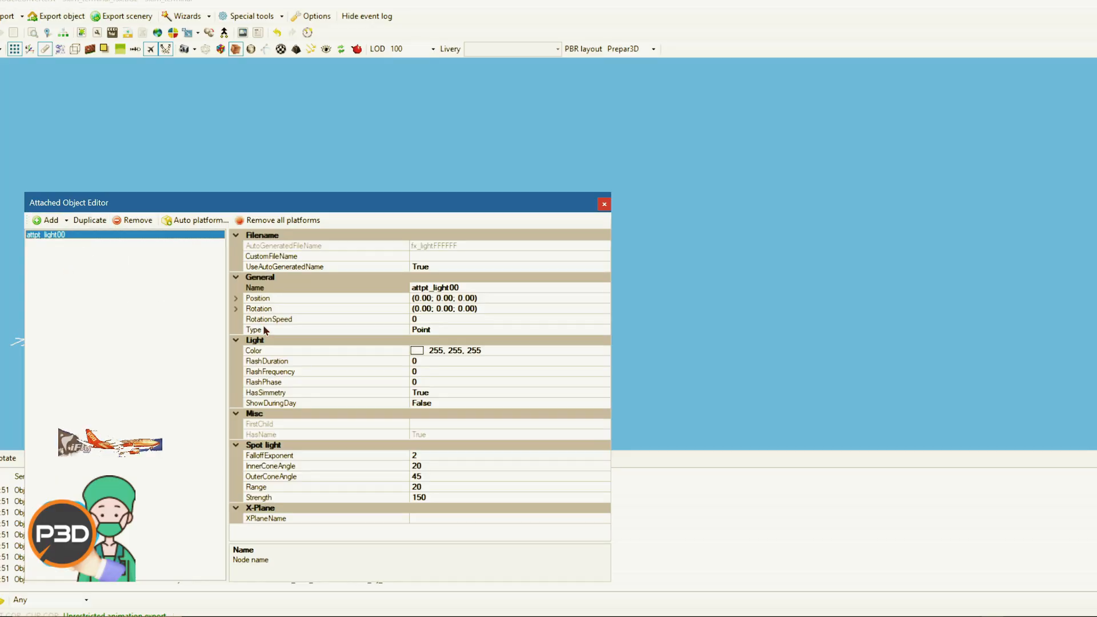
left_click(506, 333)
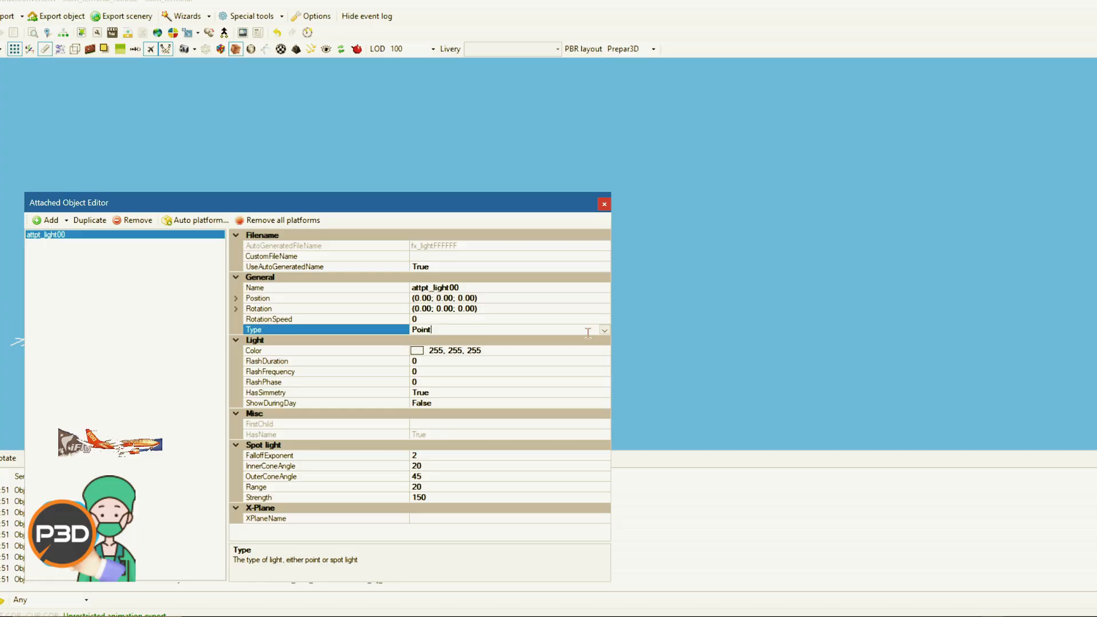
left_click(603, 330)
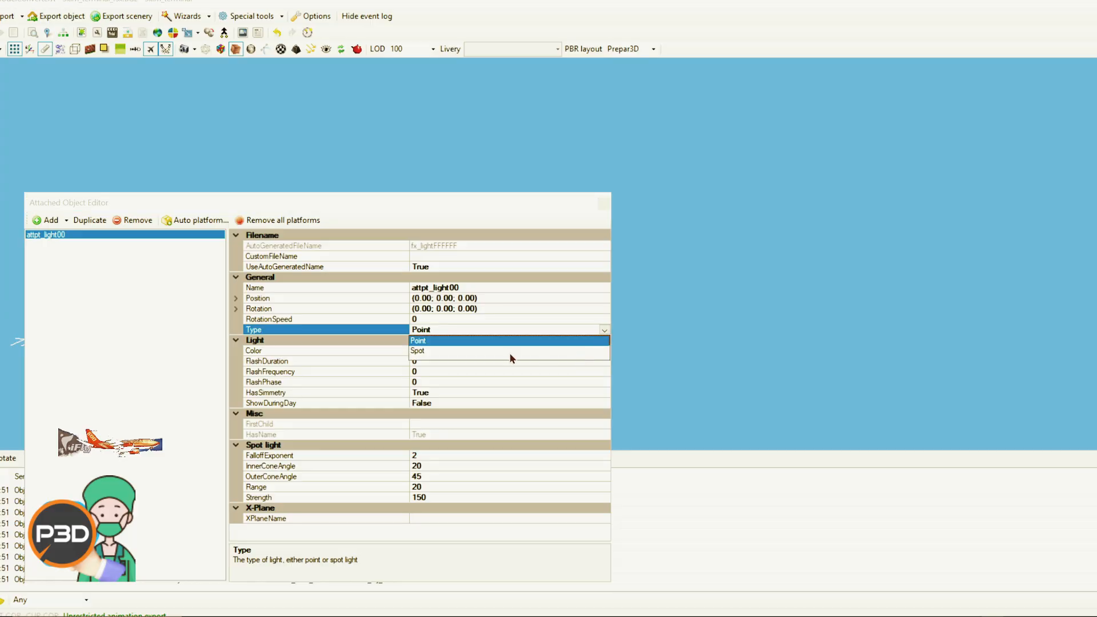
left_click(430, 351)
left_click_drag(372, 210, 850, 145)
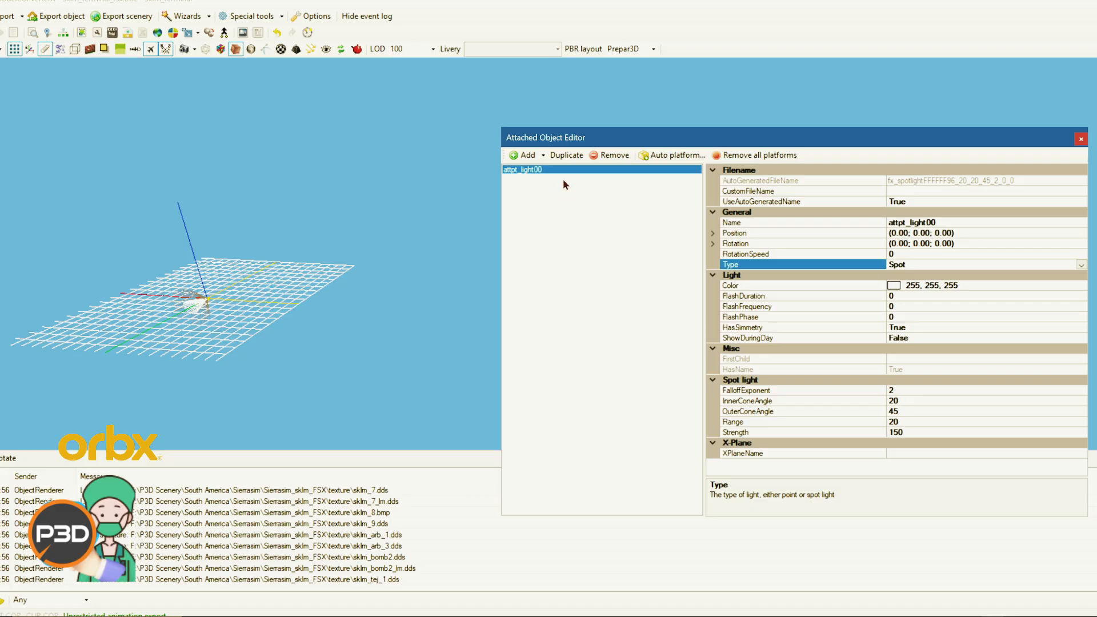
left_click_drag(573, 148, 424, 300)
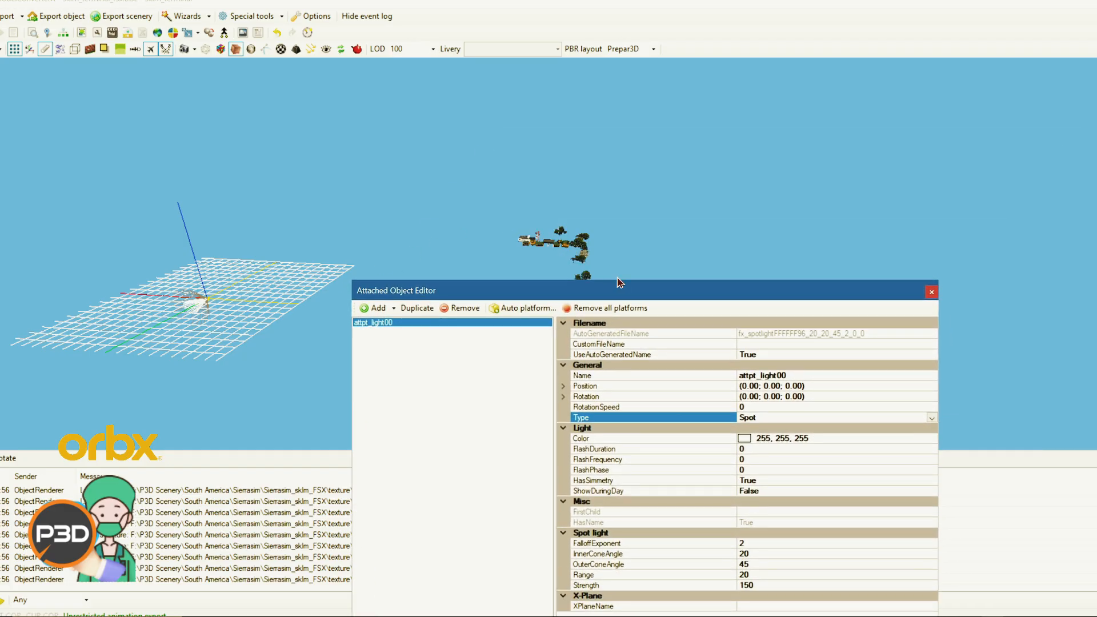
Position the spotlight at -200 on the first axis and -200 on the second axis
left_click(746, 386)
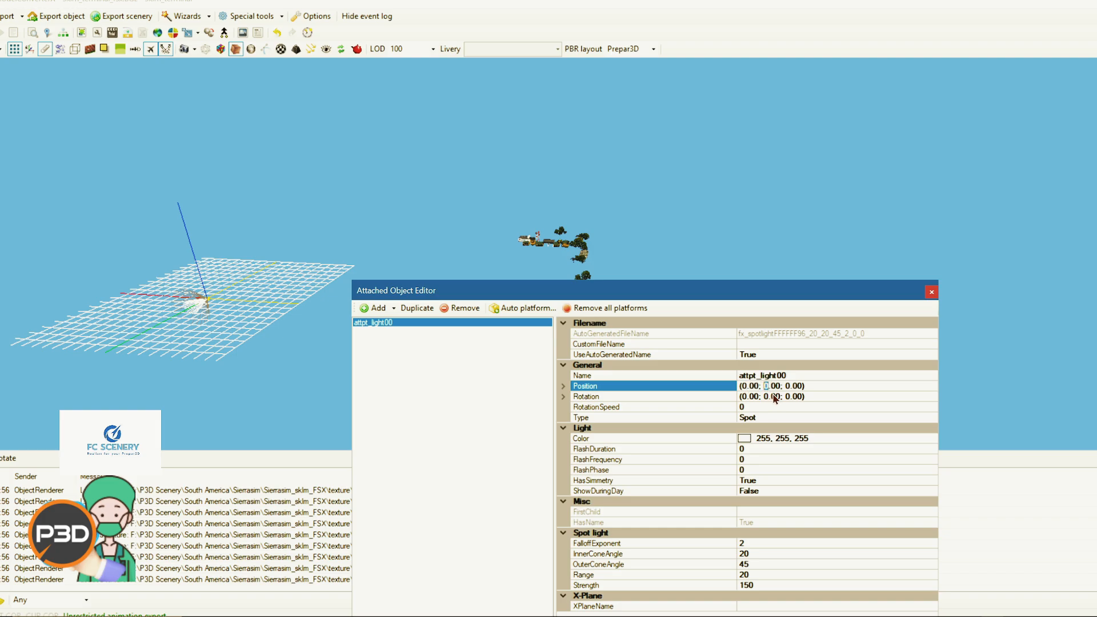
type("-200")
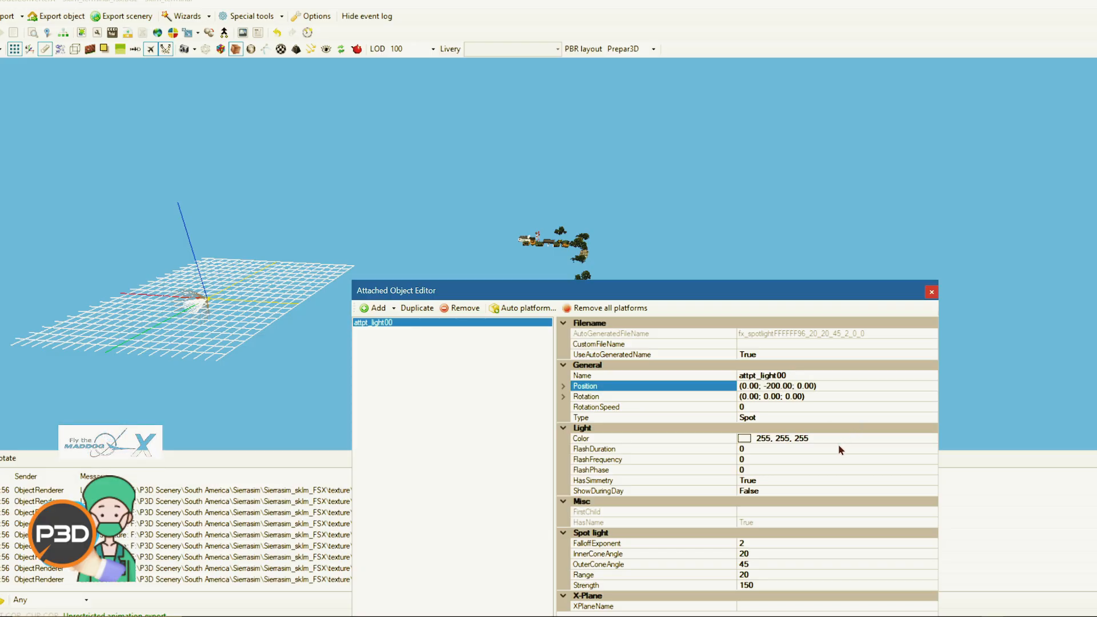
left_click(833, 406)
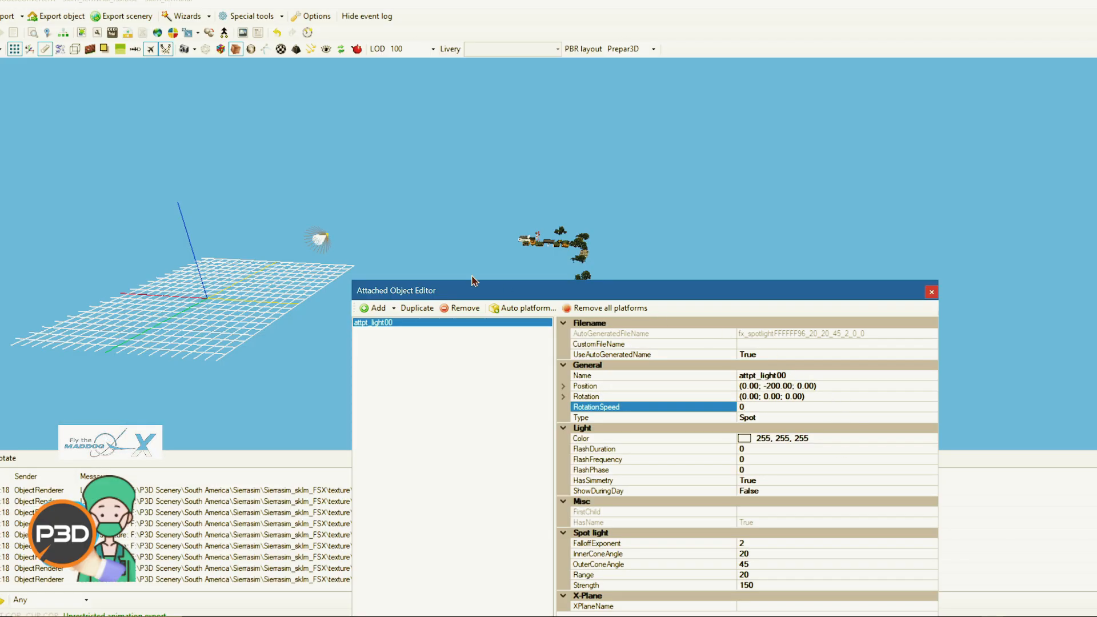
left_click_drag(471, 248, 366, 245)
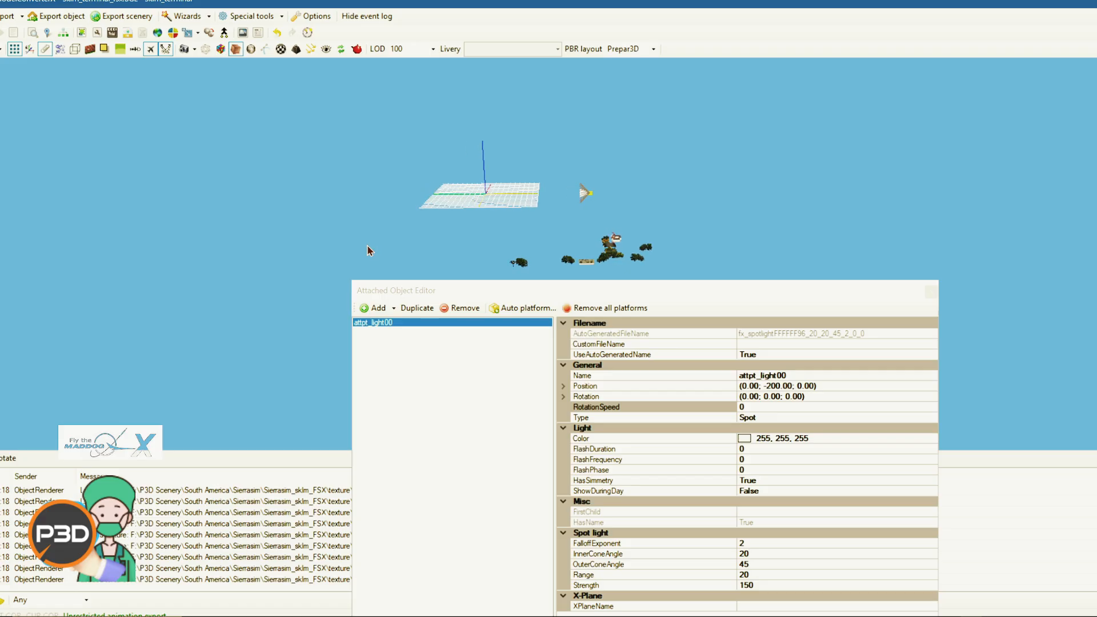
left_click(744, 386)
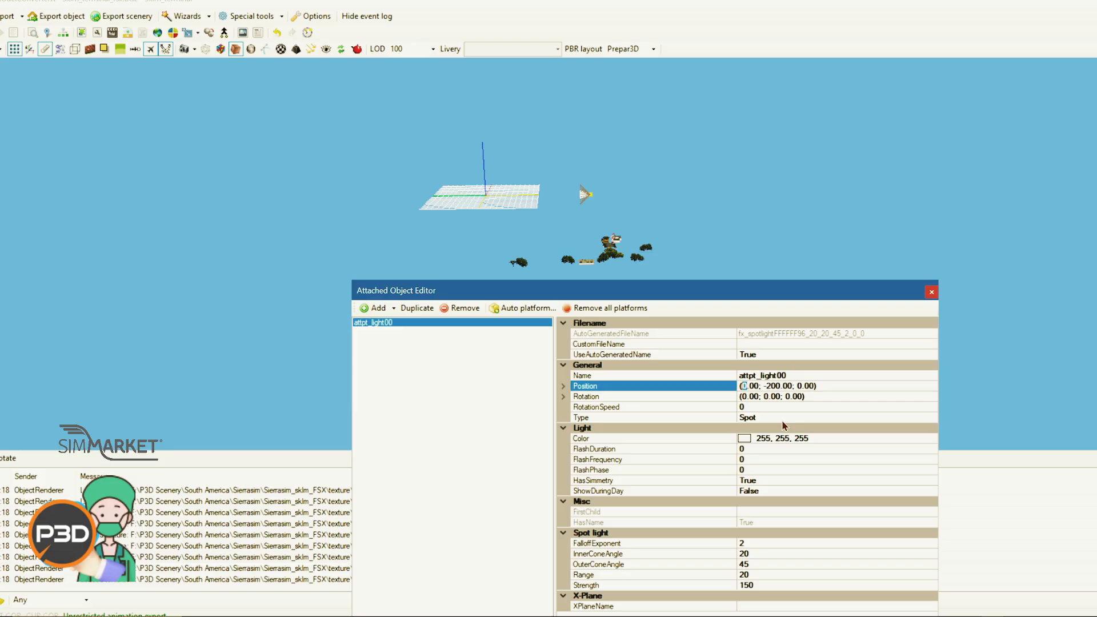
type("-20")
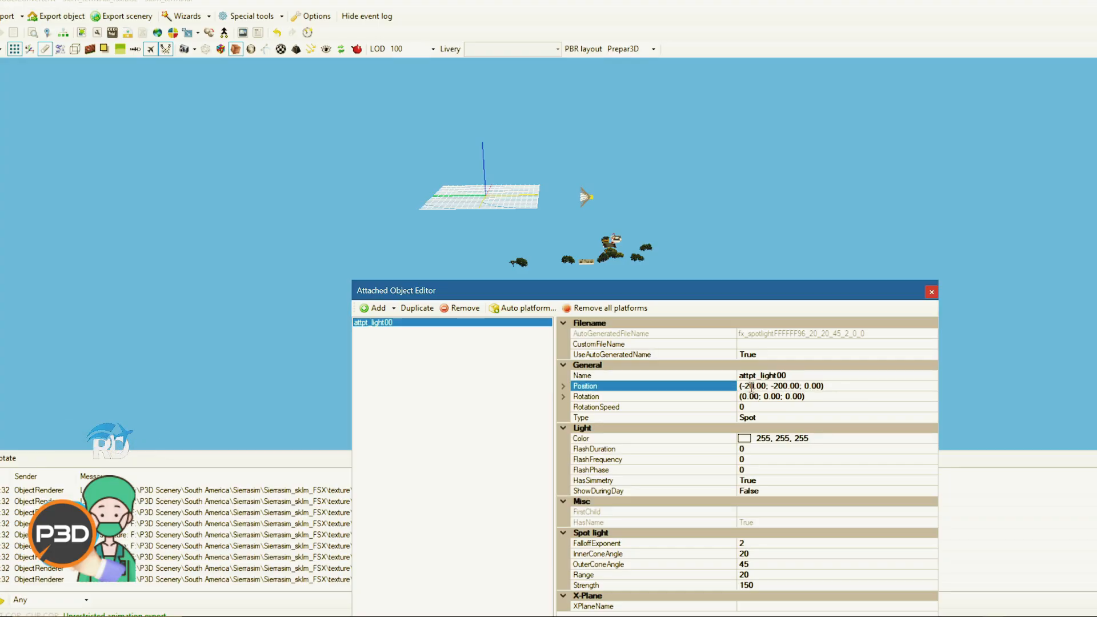
type("0")
left_click(805, 409)
Examine where the spotlight sits relative to the terminal buildings and trees from several angles
scroll(614, 252, "up", 3)
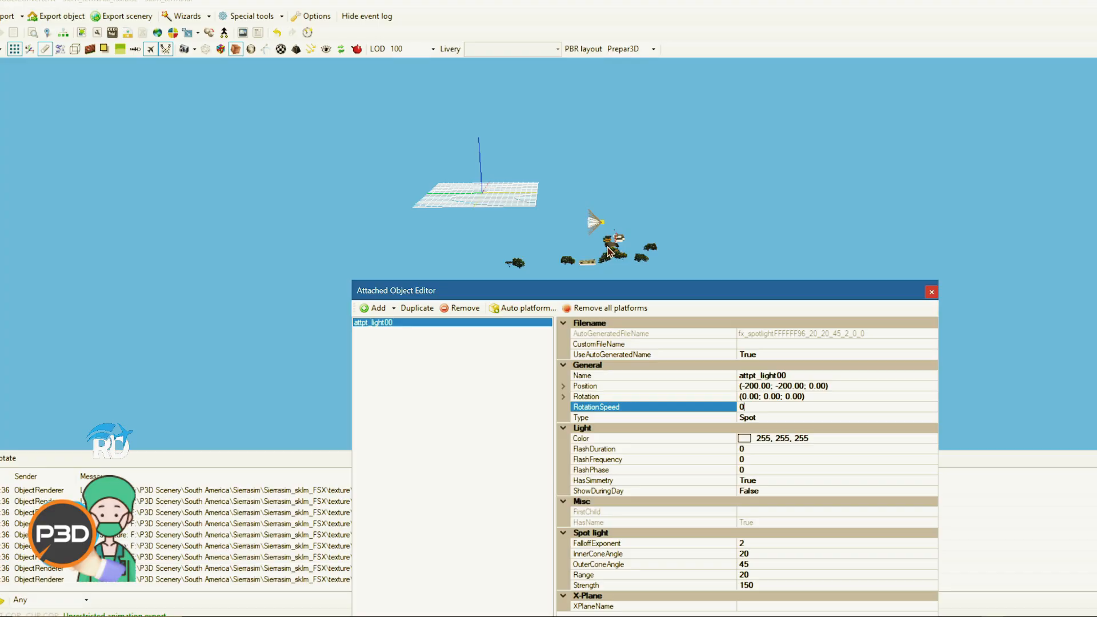
scroll(614, 254, "up", 4)
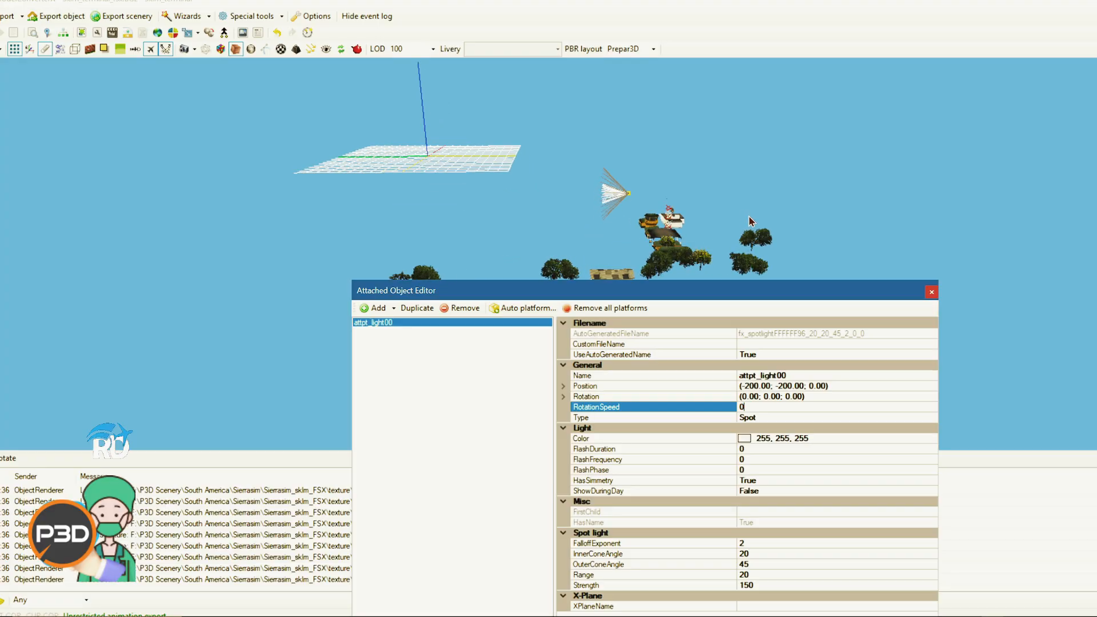
left_click_drag(488, 122, 610, 150)
scroll(450, 225, "up", 5)
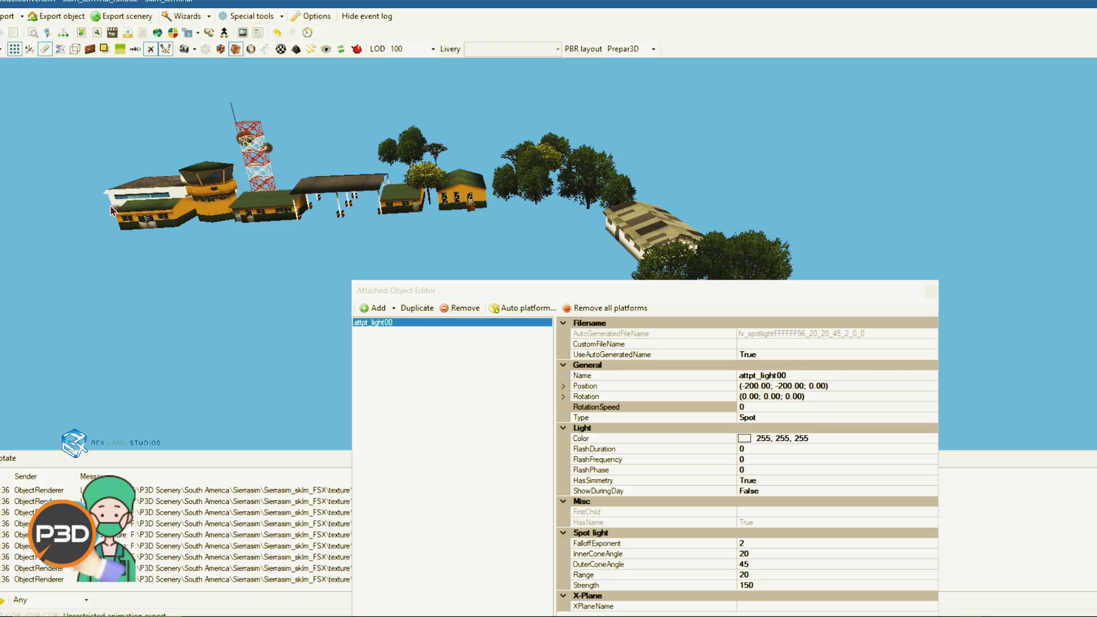
left_click_drag(507, 183, 721, 193)
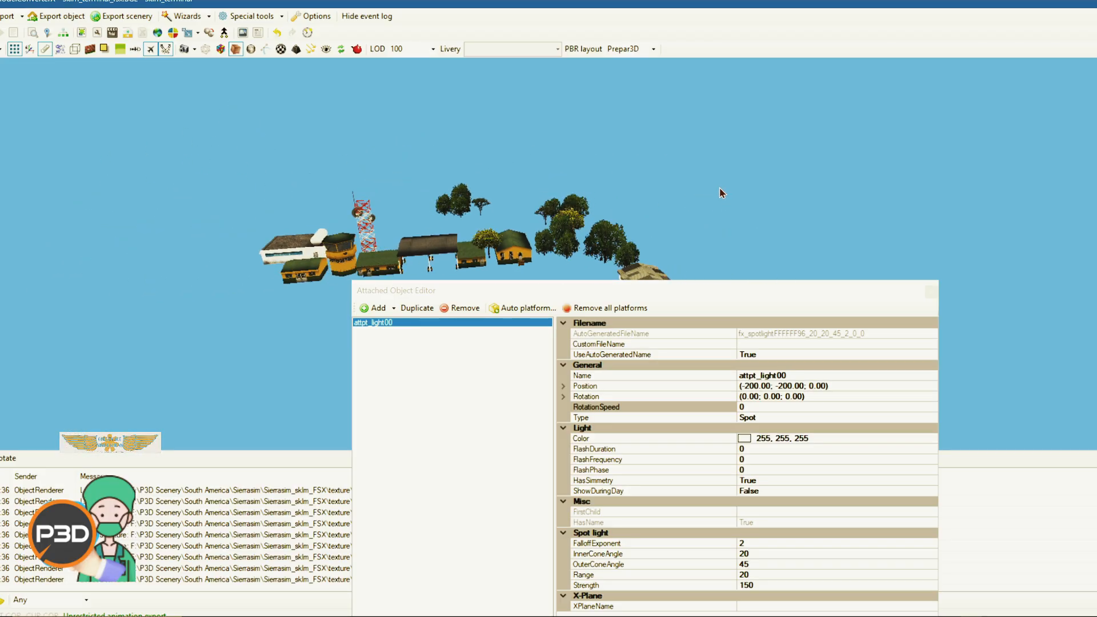
scroll(722, 186, "down", 3)
left_click_drag(589, 152, 461, 162)
left_click_drag(637, 199, 602, 172)
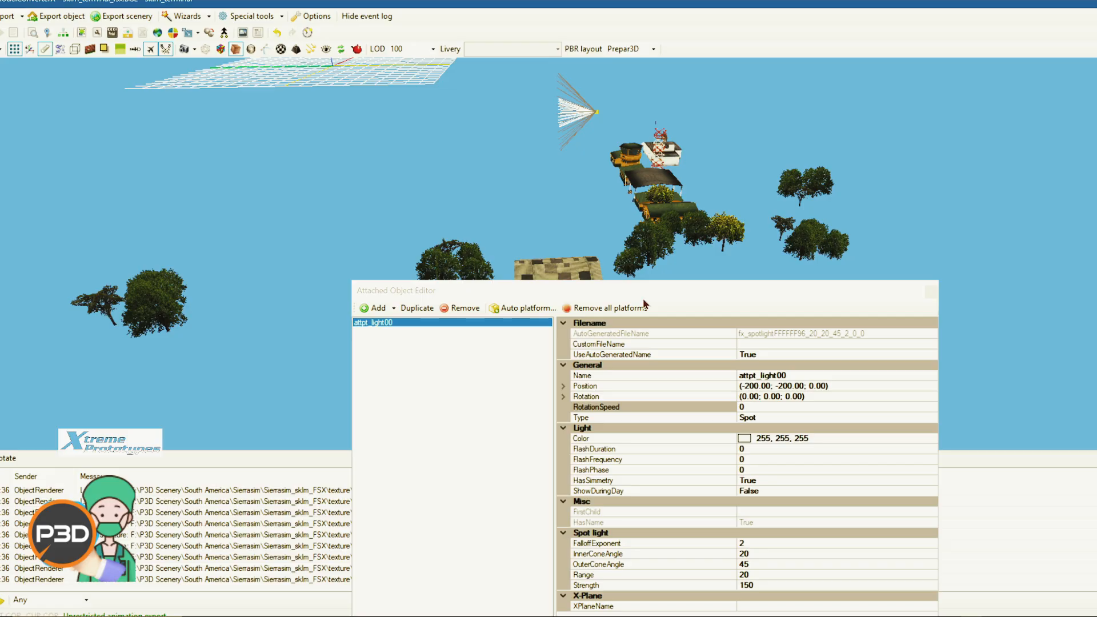
left_click_drag(502, 161, 552, 160)
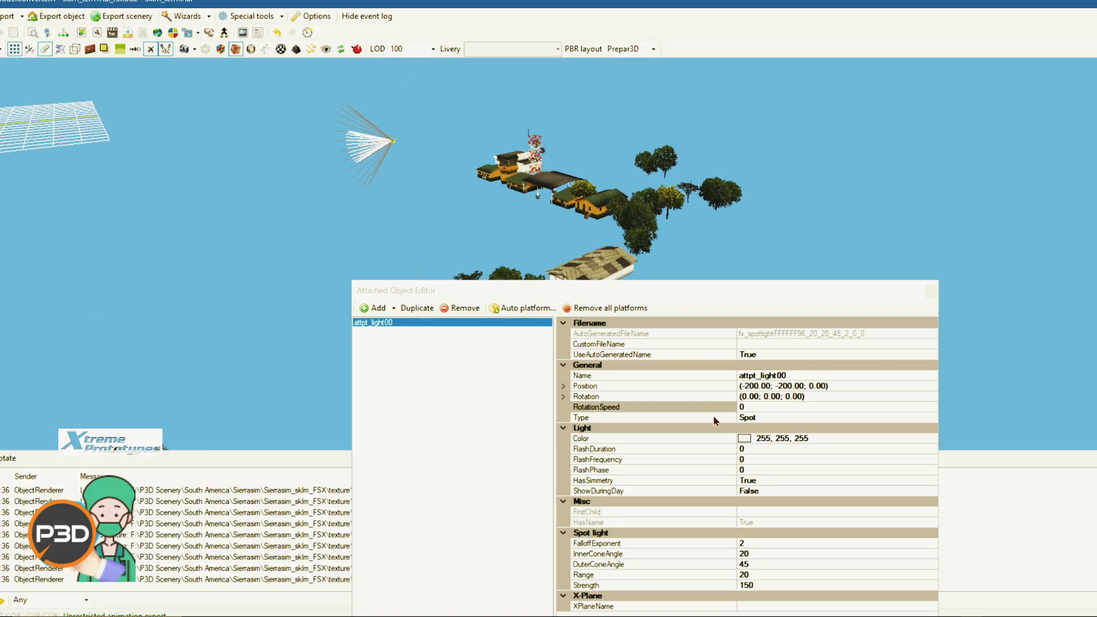
Set the first coordinate of the spotlight's position to -250
left_click(756, 385)
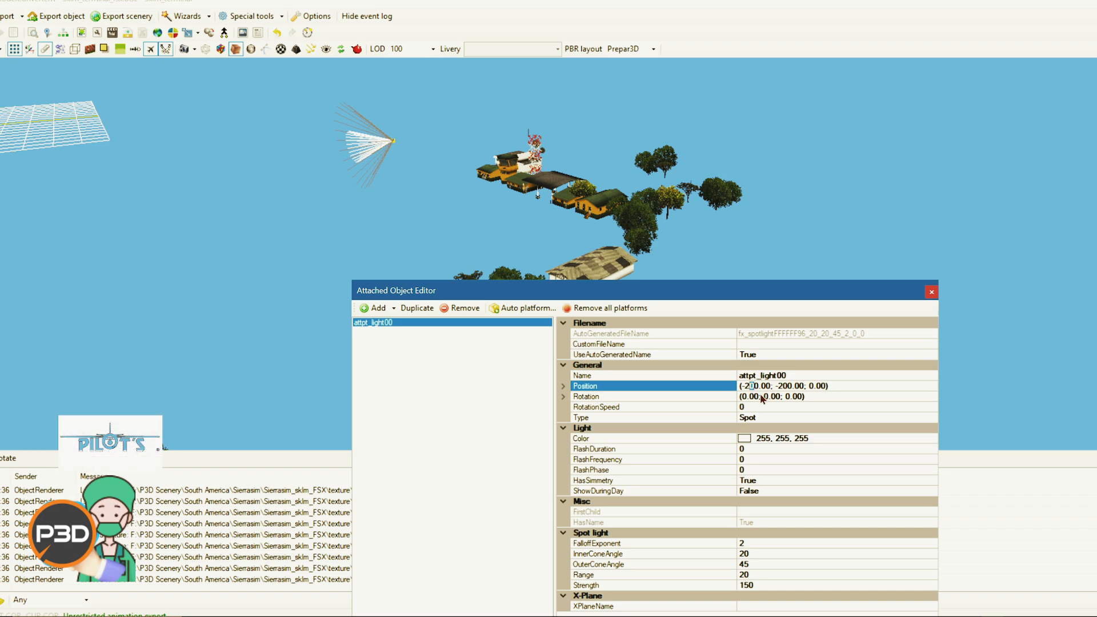
type("5")
left_click(792, 406)
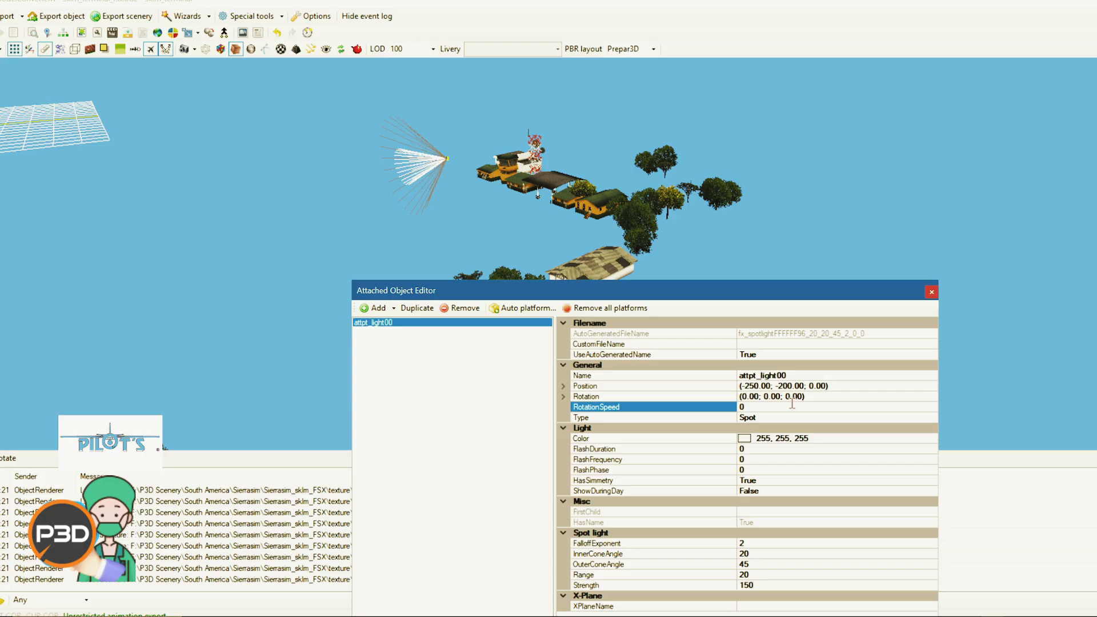
Set the first coordinate of the spotlight's position to -300 to bring it up to the terminal
left_click(754, 385)
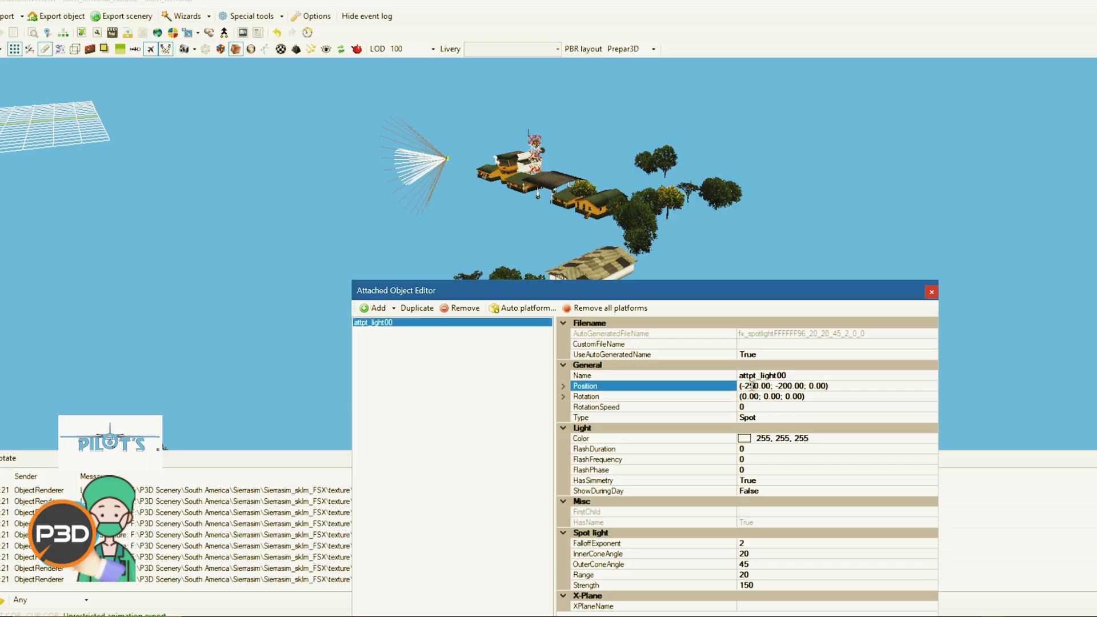
left_click_drag(752, 386, 745, 386)
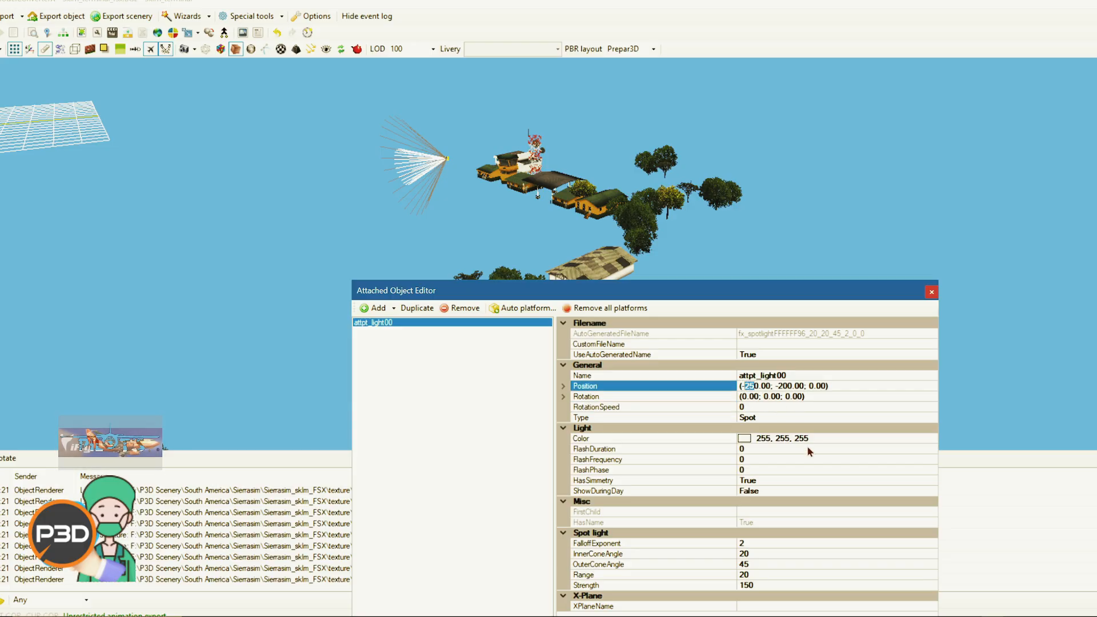
type("30")
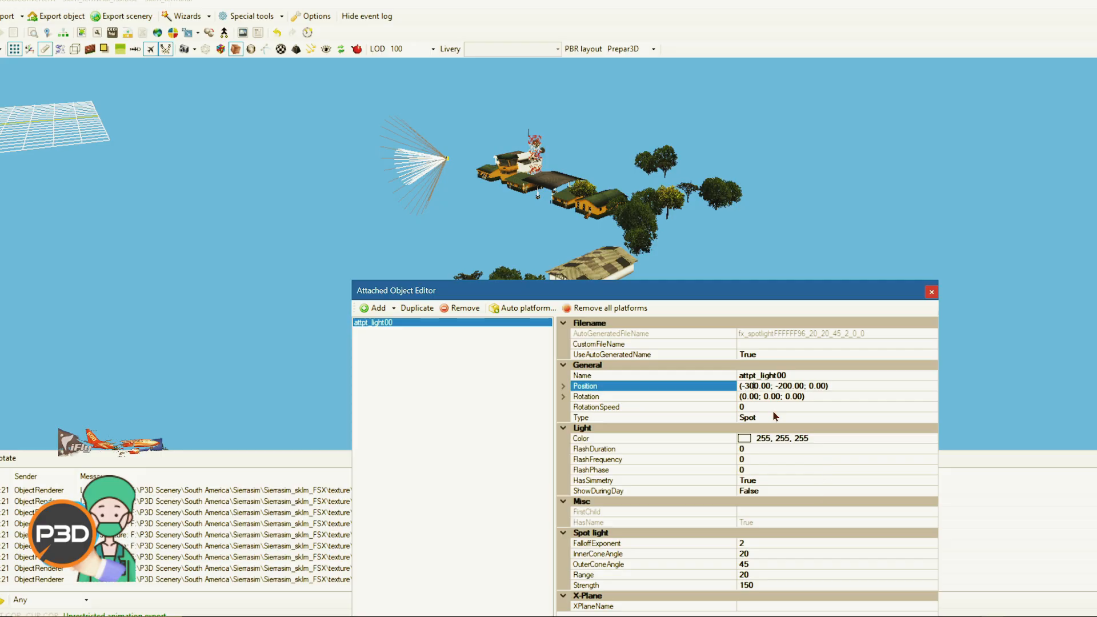
left_click(763, 407)
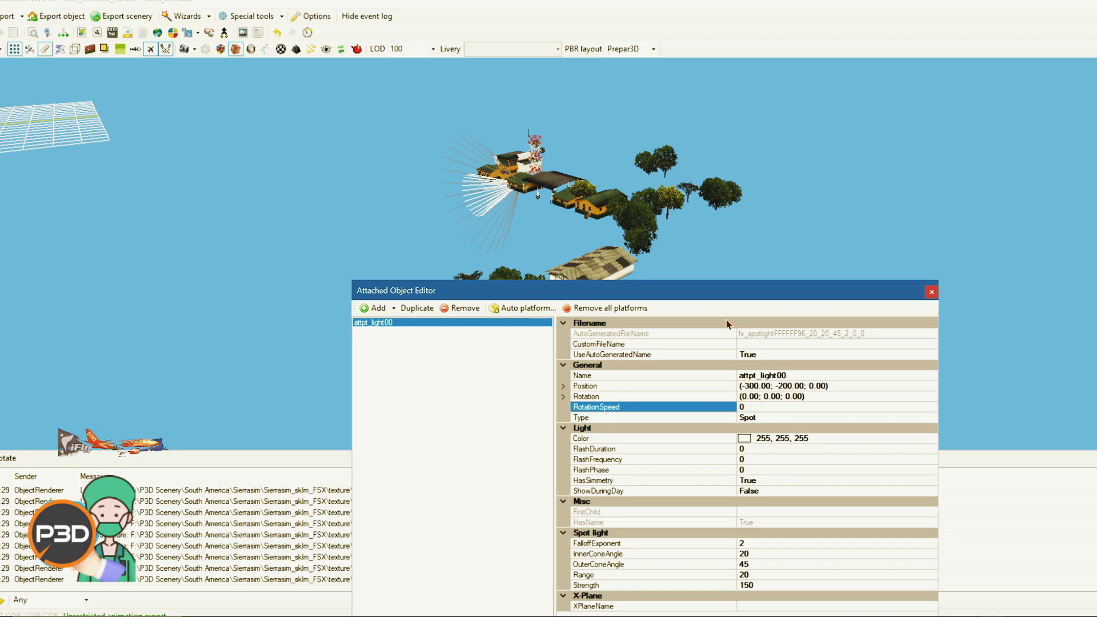
Set the first coordinate of the spotlight's position to -290
left_click(757, 386)
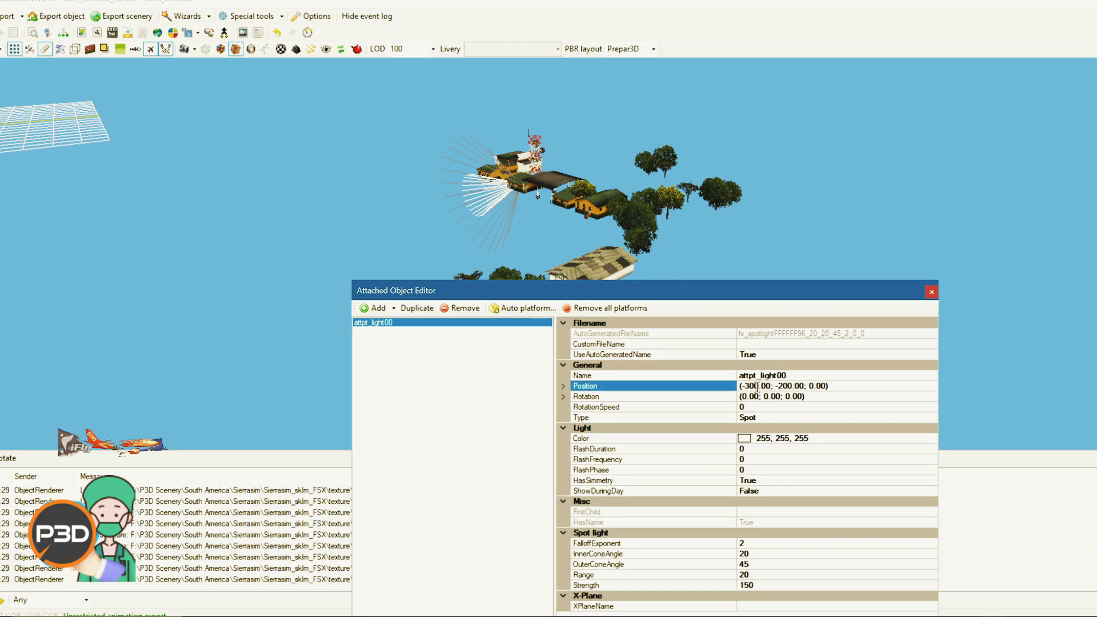
left_click_drag(757, 386, 747, 387)
type("290")
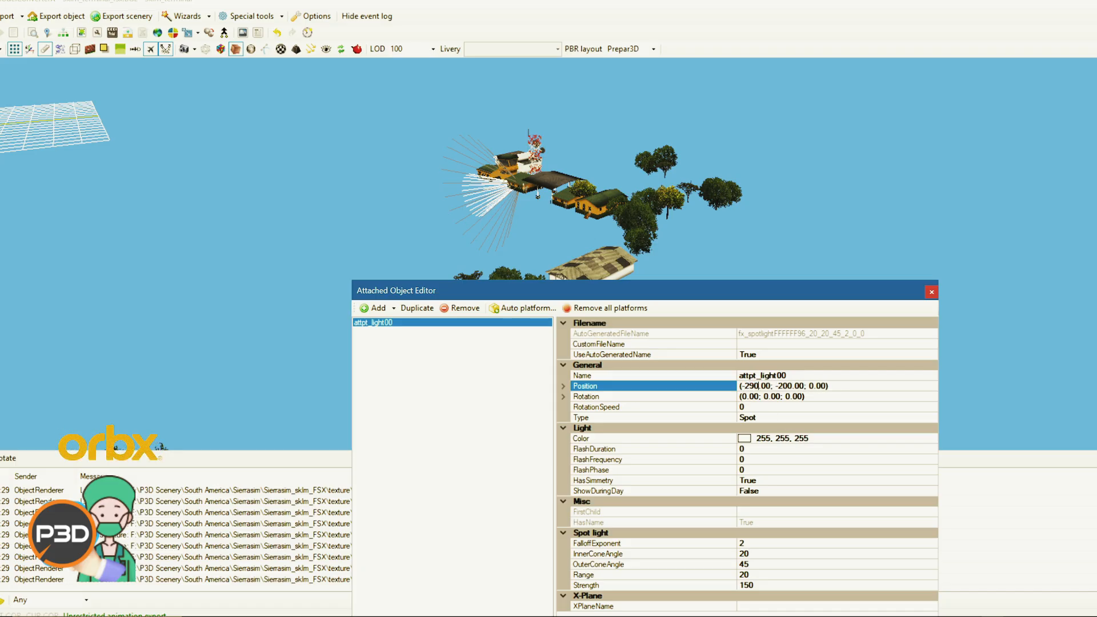
left_click(792, 407)
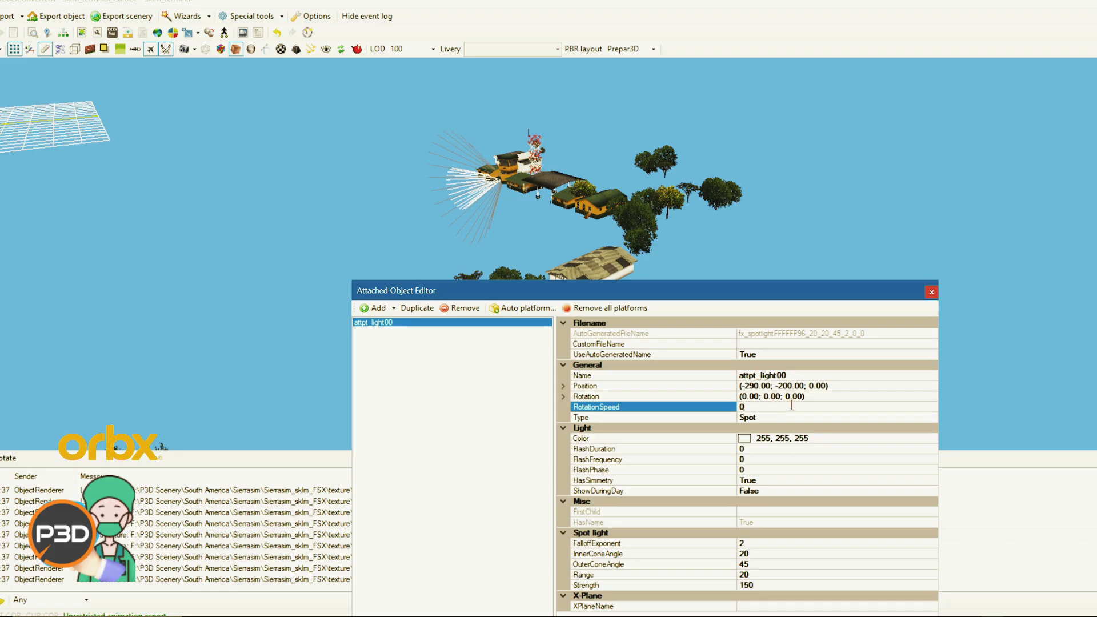
Check the spotlight against the front of the terminal building and set the first coordinate of its position to -285
left_click_drag(429, 194, 529, 173)
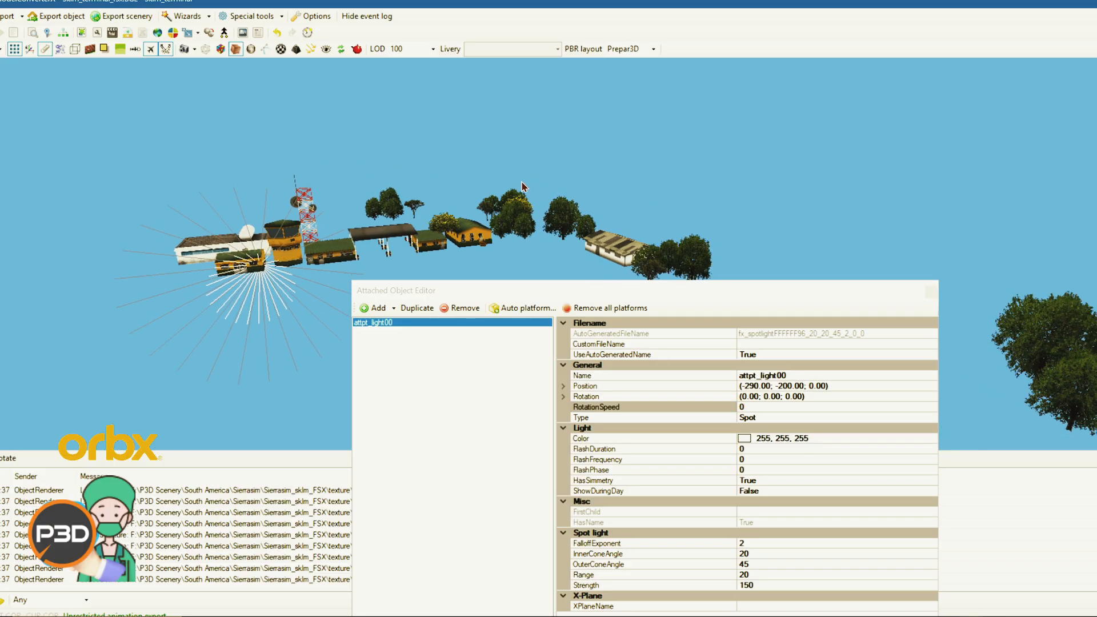
mouse_move(250, 277)
left_mouse_down()
mouse_move(288, 259)
mouse_move(258, 278)
left_mouse_up()
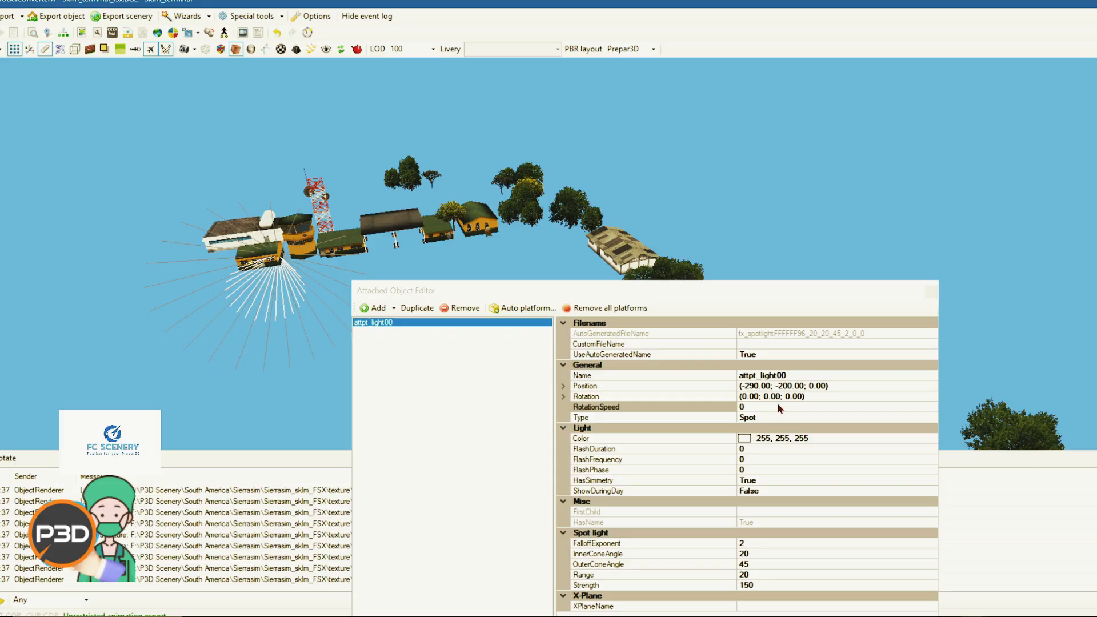
left_click(755, 386)
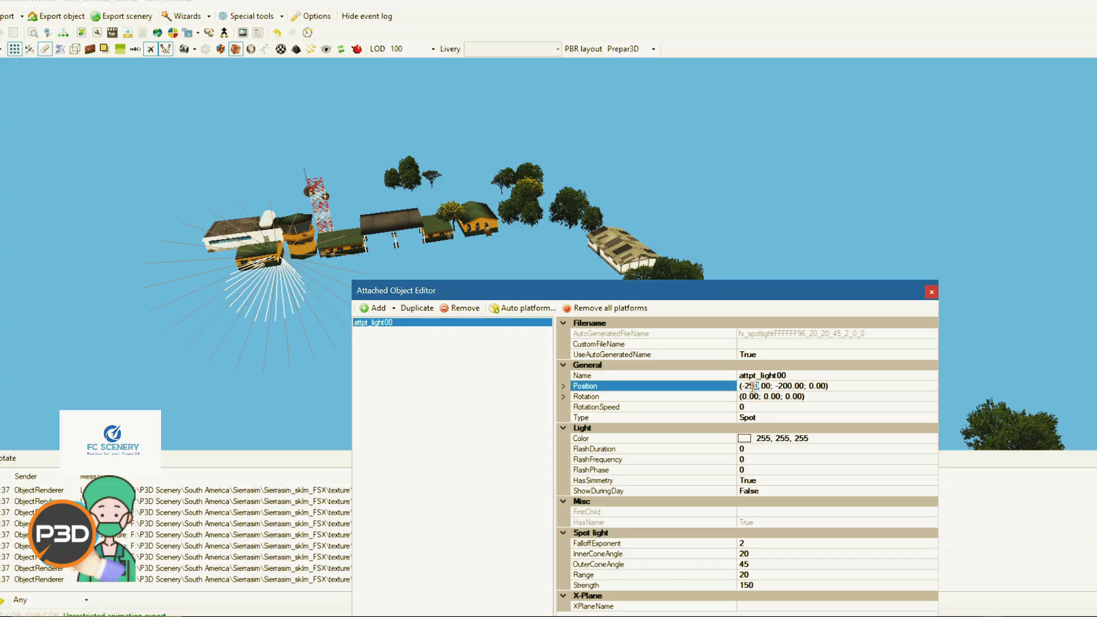
type("85")
left_click(811, 409)
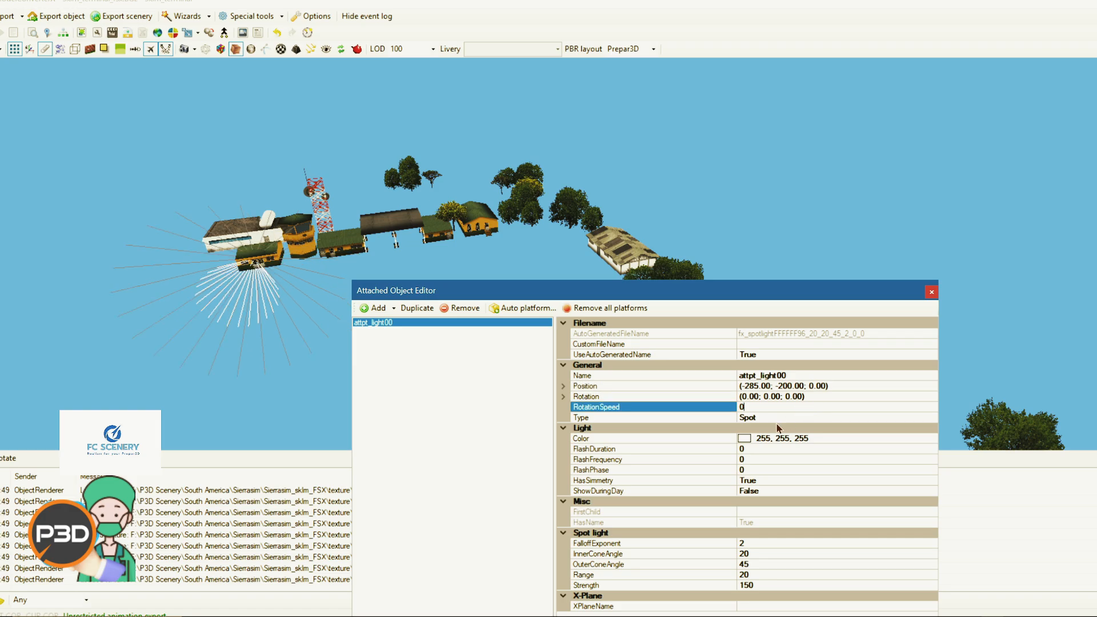
View the terminal from the side and set the second coordinate of the spotlight's position to -190
left_click_drag(309, 228, 339, 201)
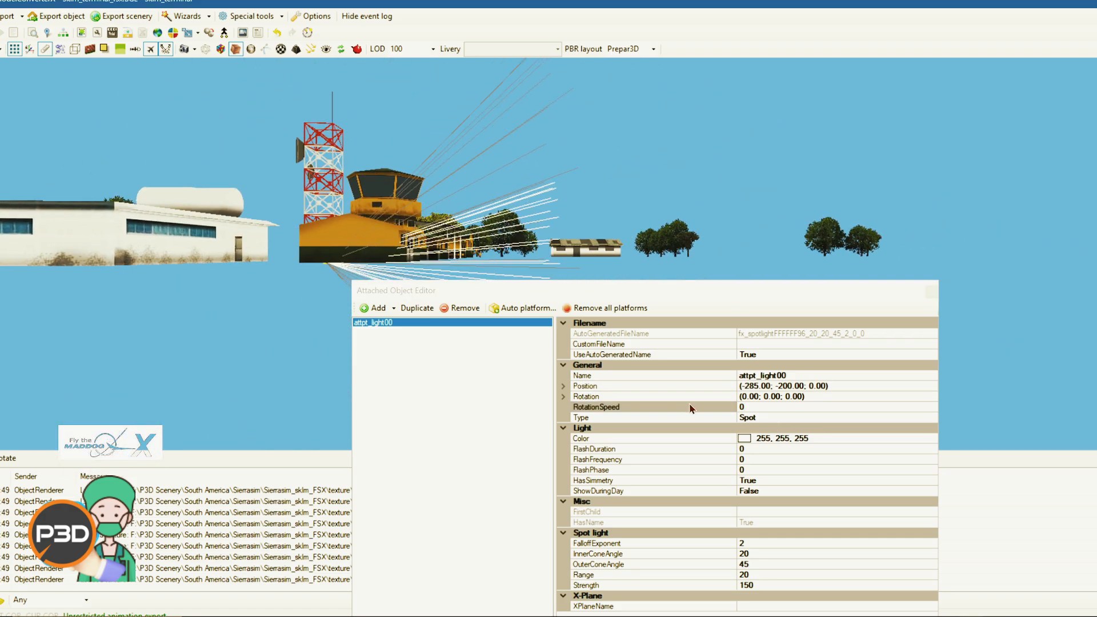
left_click(790, 387)
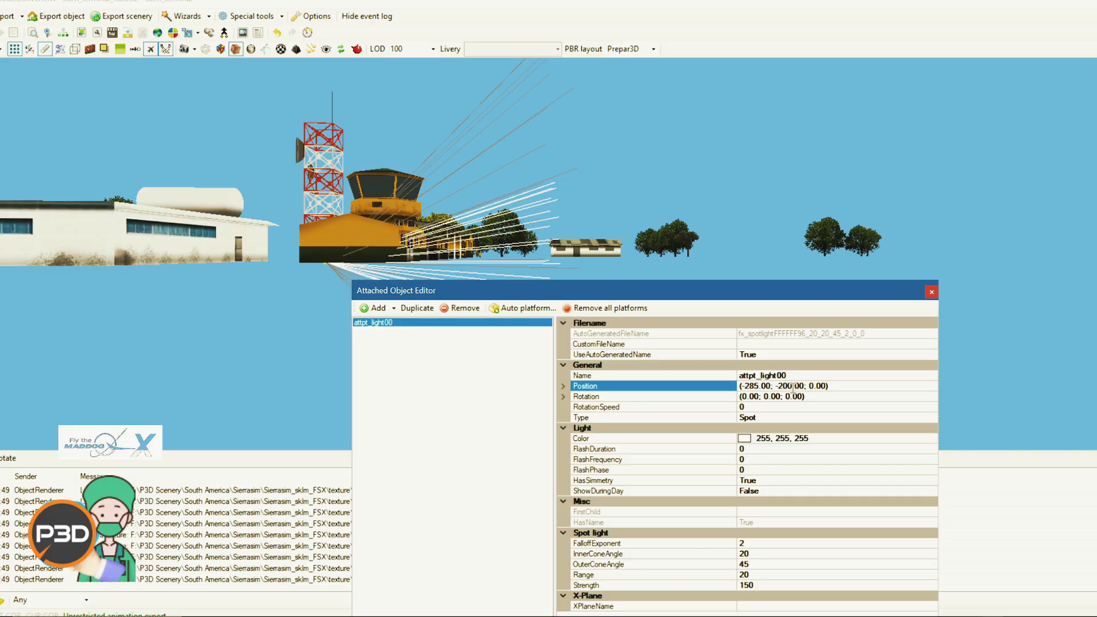
left_click_drag(792, 386, 776, 386)
type("190")
left_click(839, 406)
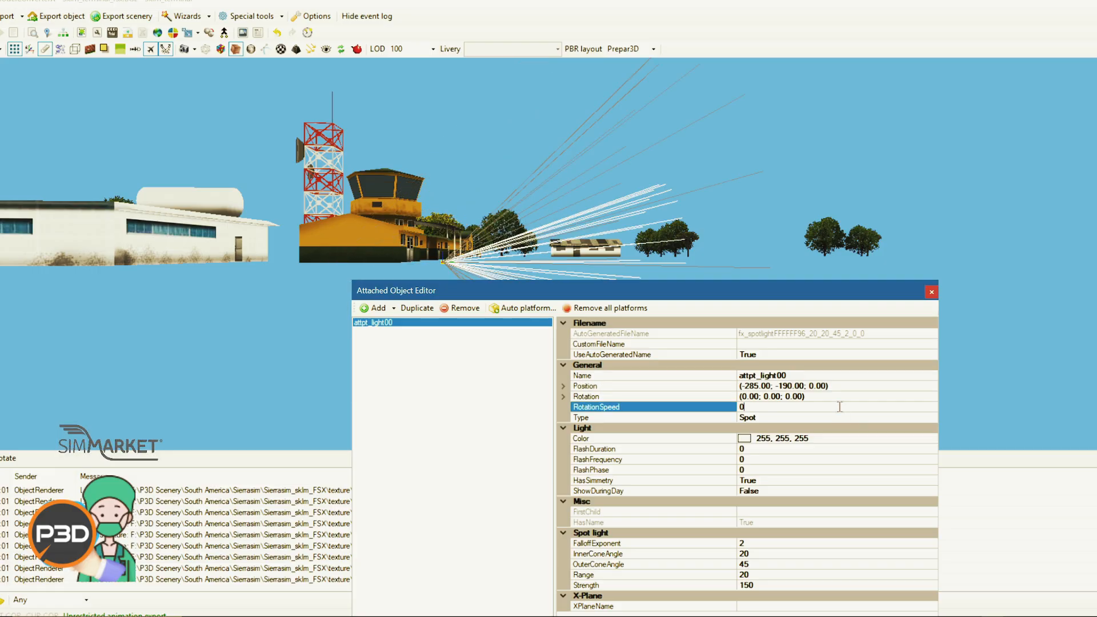
Set the second coordinate of the spotlight's position to -195
mouse_move(620, 215)
left_mouse_down()
mouse_move(636, 215)
mouse_move(631, 222)
mouse_move(634, 211)
left_mouse_up()
left_click(794, 386)
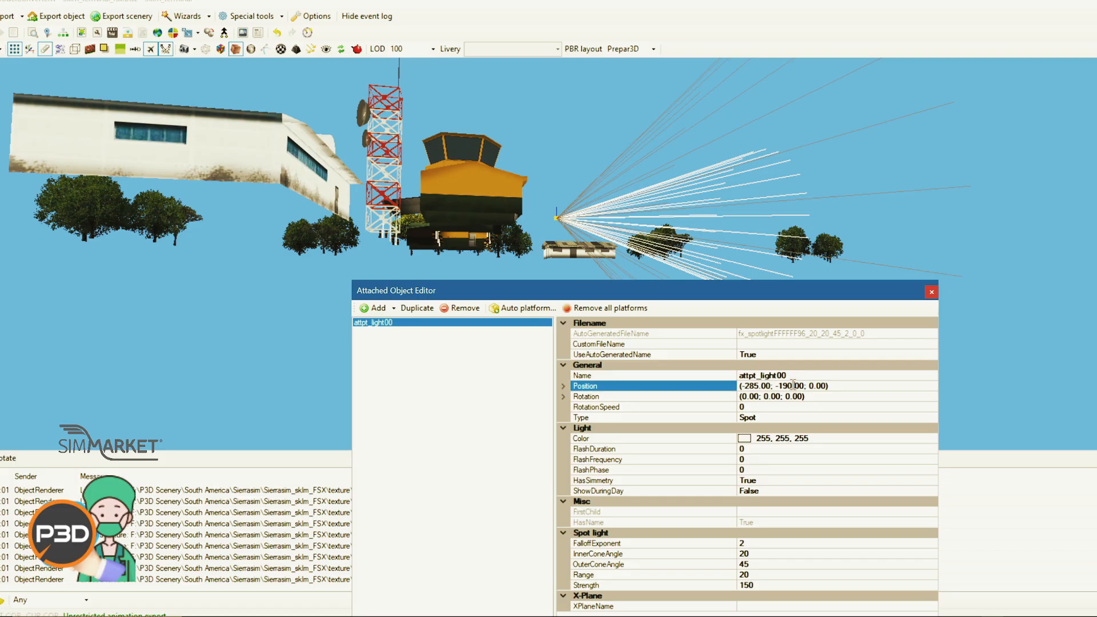
key("shift+Left")
type("5")
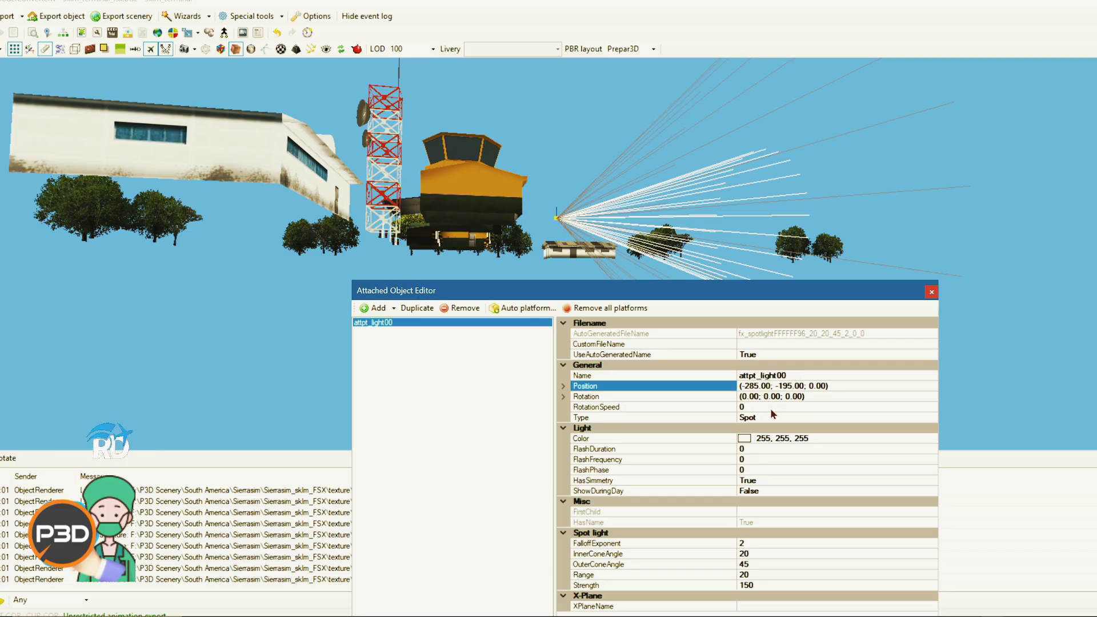
left_click(770, 408)
Set the second coordinate of the spotlight's position to -197
left_click_drag(634, 196, 620, 197)
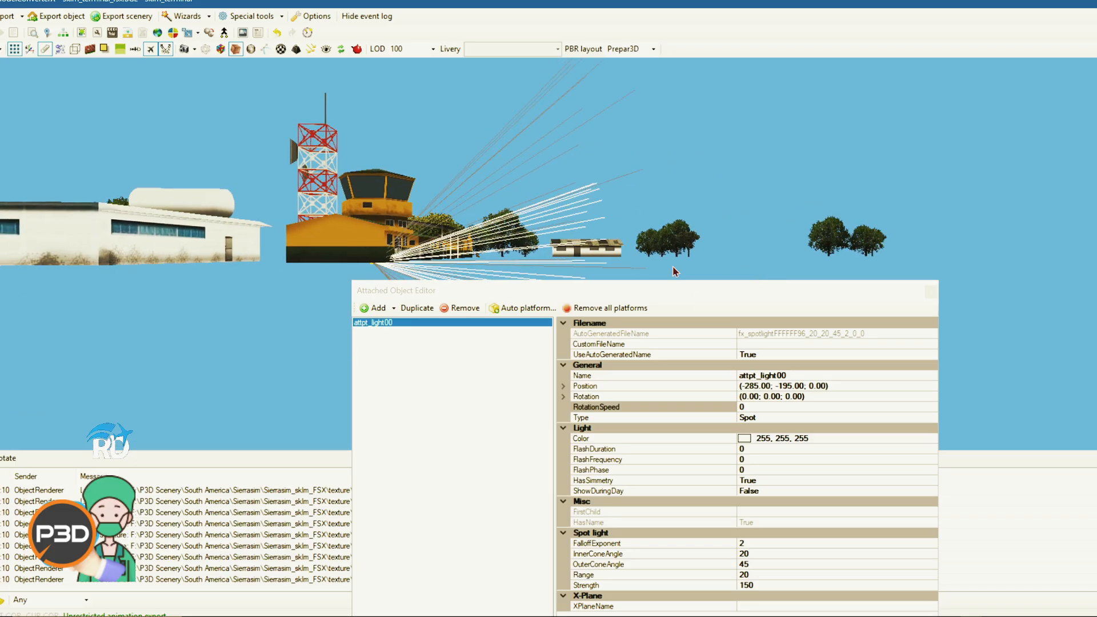
left_click(791, 386)
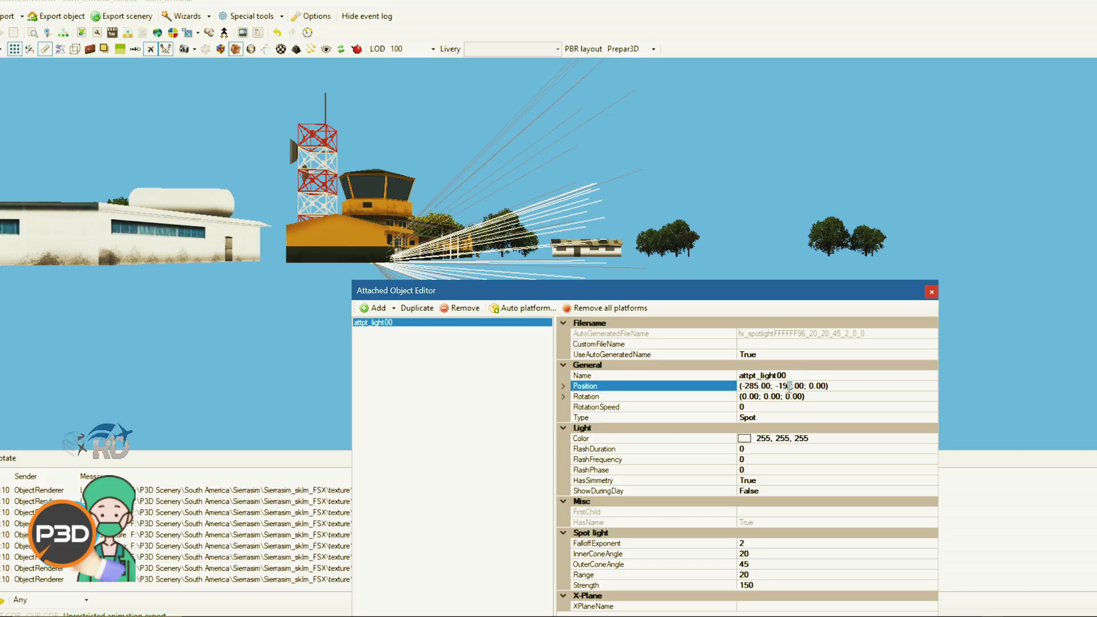
type("7")
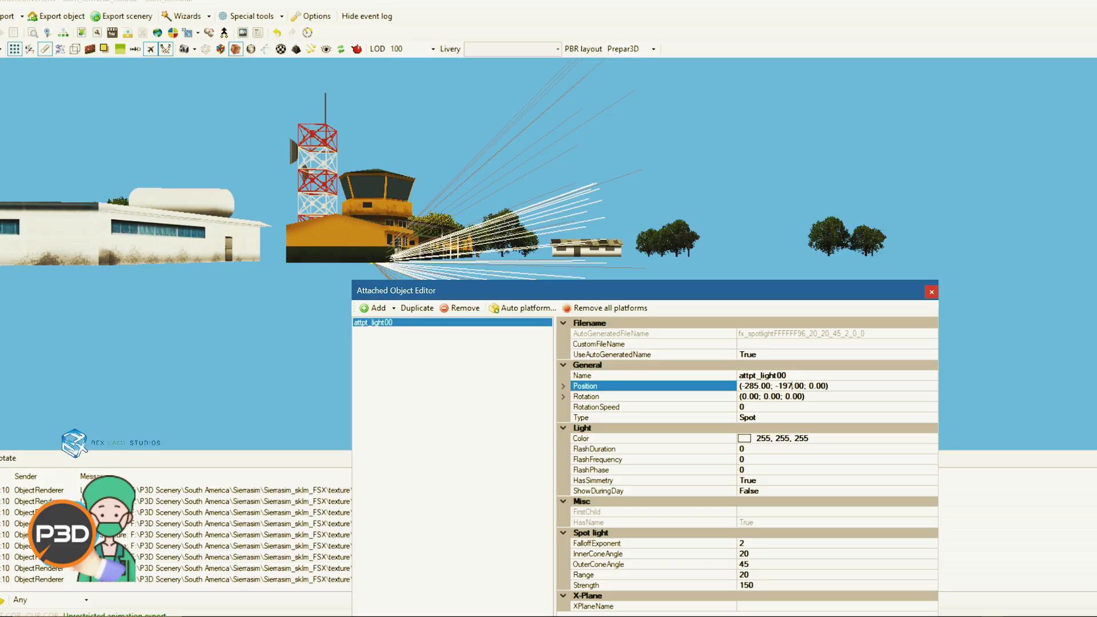
left_click(808, 408)
Set the second coordinate of the spotlight's position to -193
left_click(793, 386)
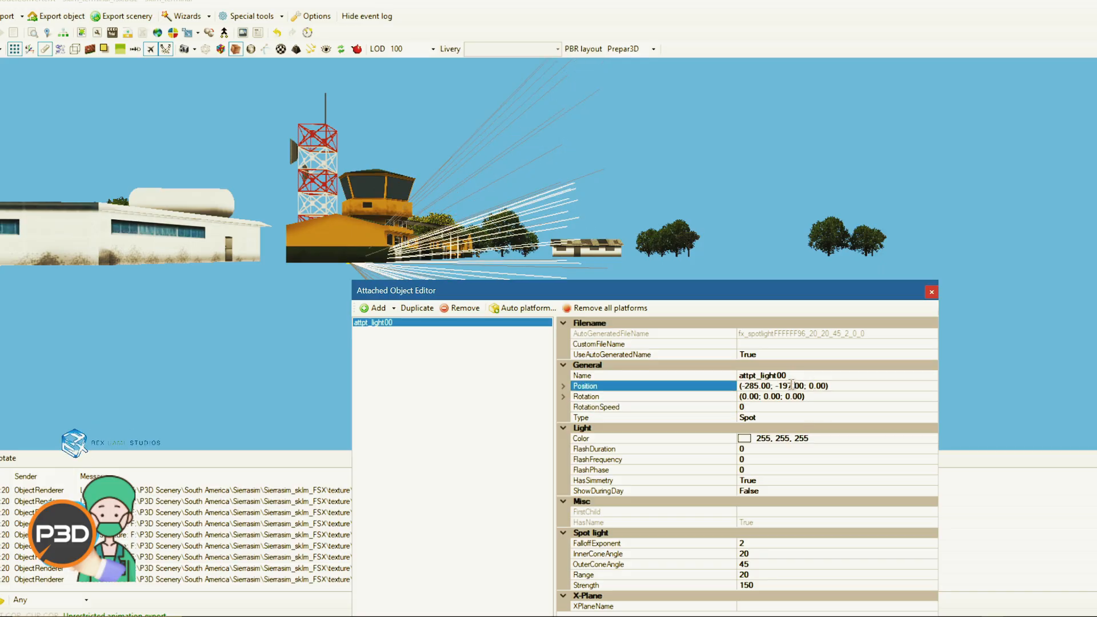
left_click_drag(793, 386, 789, 386)
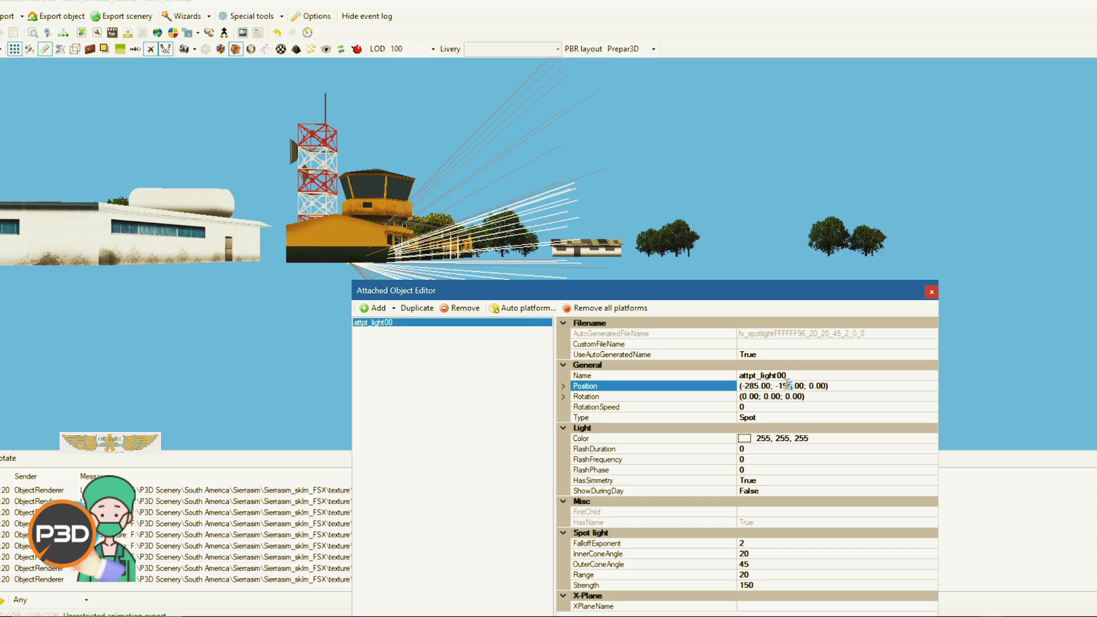
type("3")
left_click(818, 407)
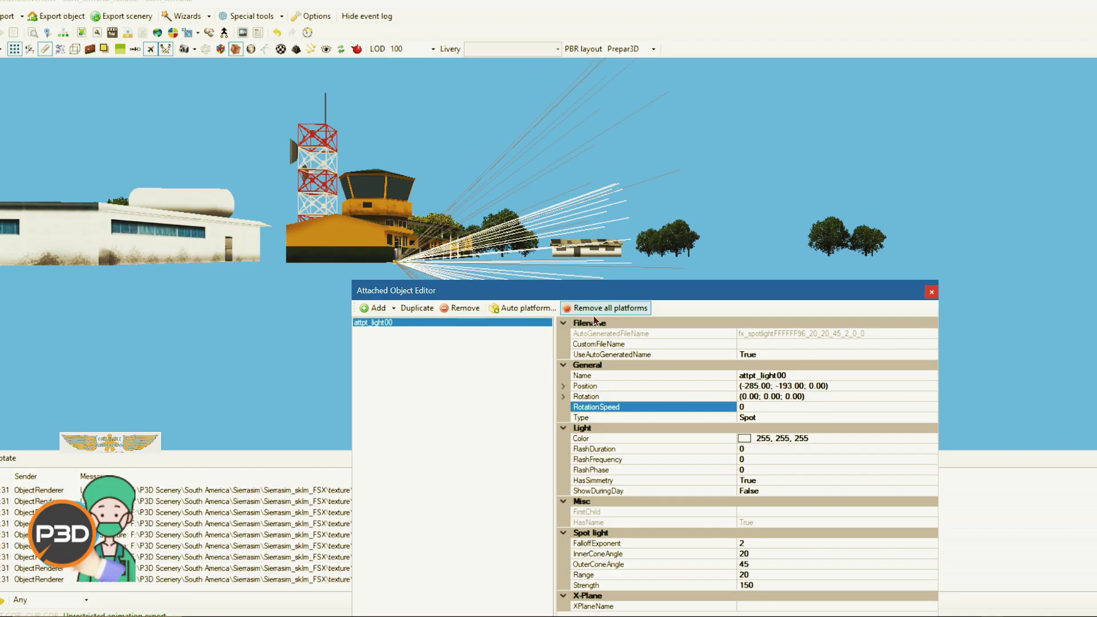
Raise the spotlight by setting the third coordinate of its position to 10
left_click_drag(511, 248, 522, 250)
left_click_drag(521, 289, 553, 315)
left_click_drag(706, 288, 739, 329)
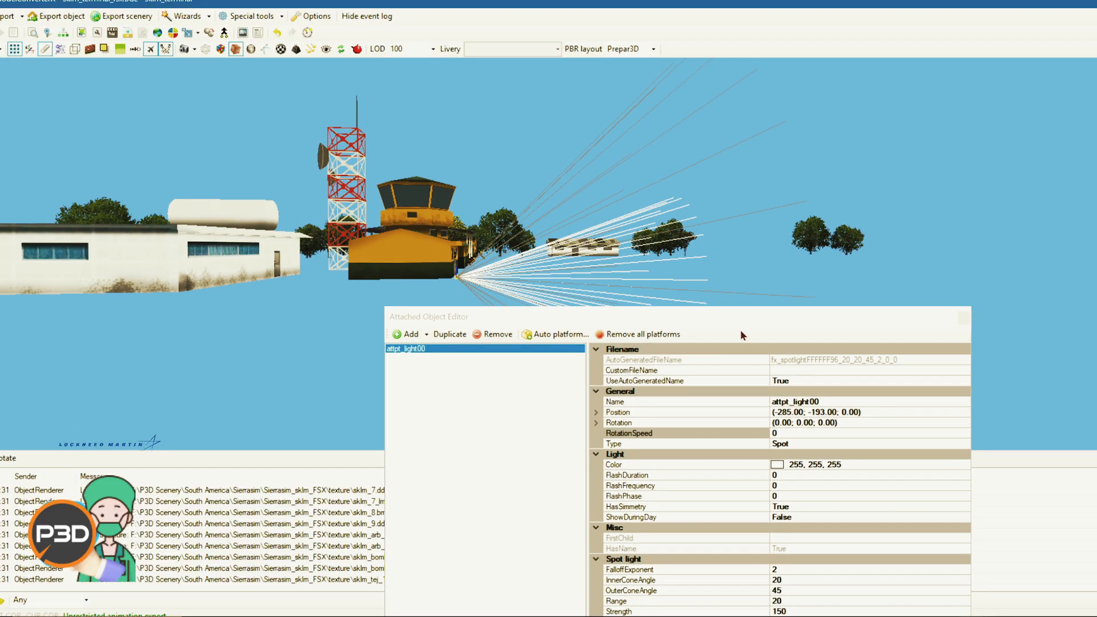
left_click(845, 413)
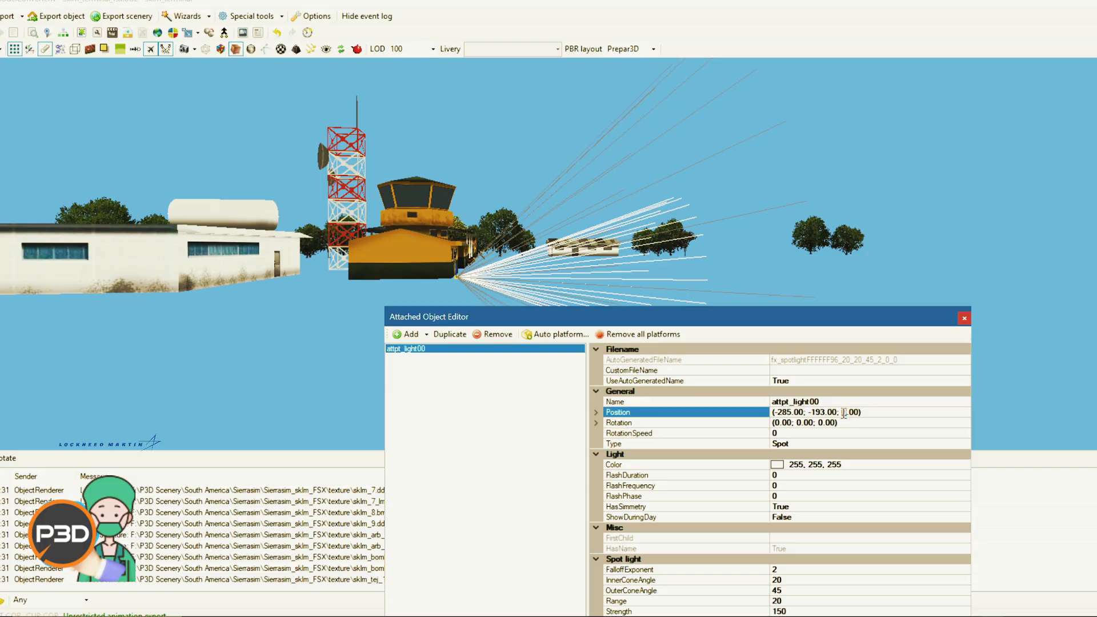
type("10")
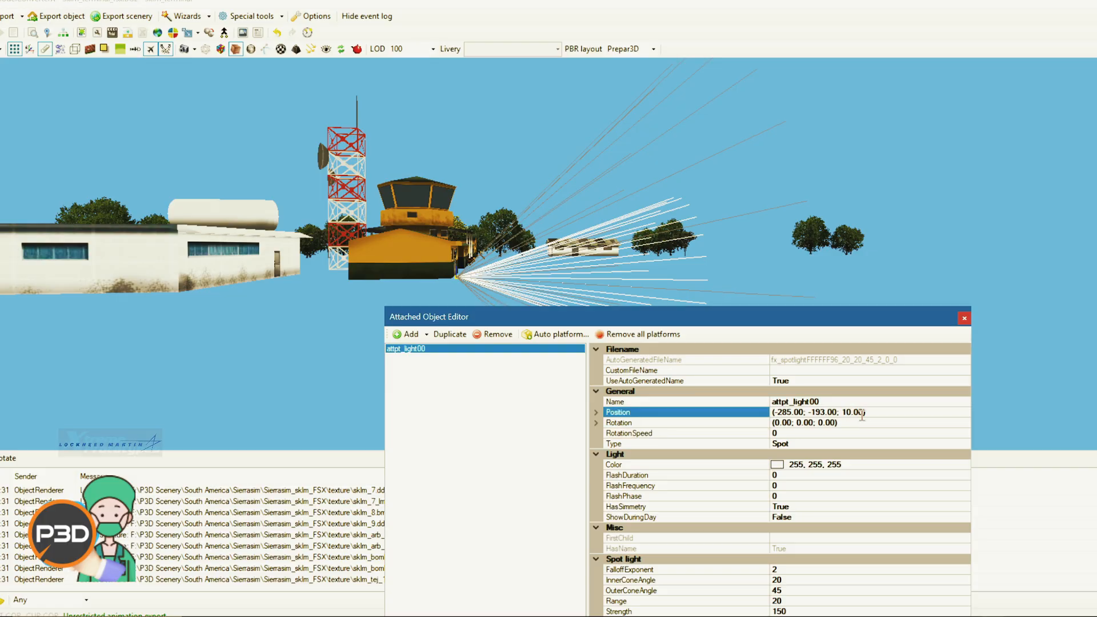
left_click(857, 434)
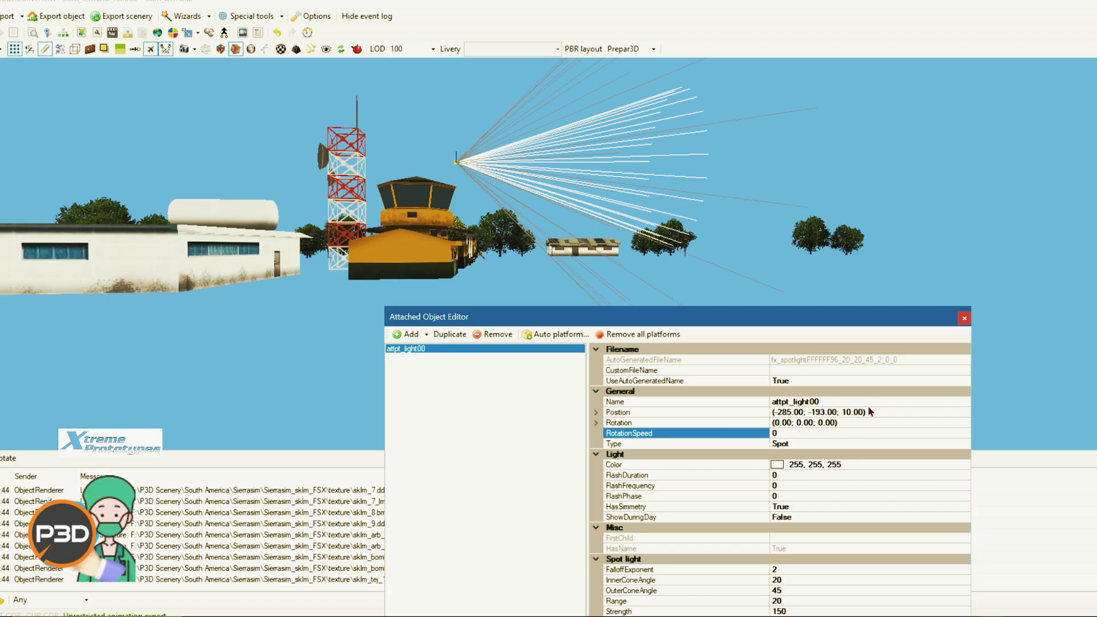
Set the third coordinate of the spotlight's position to 5 and check its height against the terminal building
left_click(845, 412)
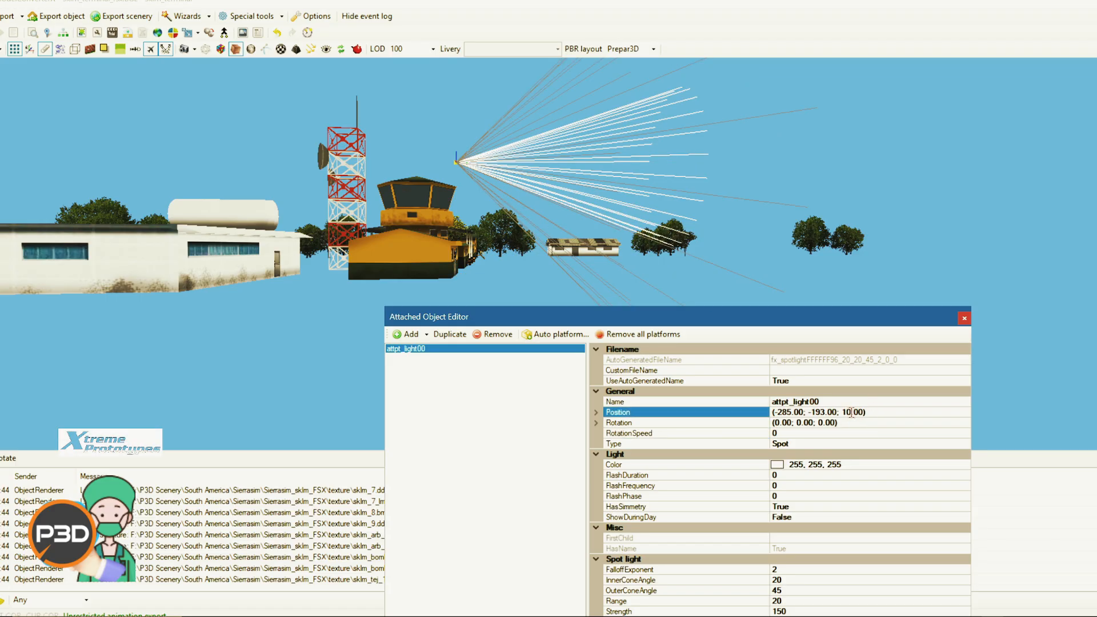
left_click_drag(851, 412, 843, 412)
type("5")
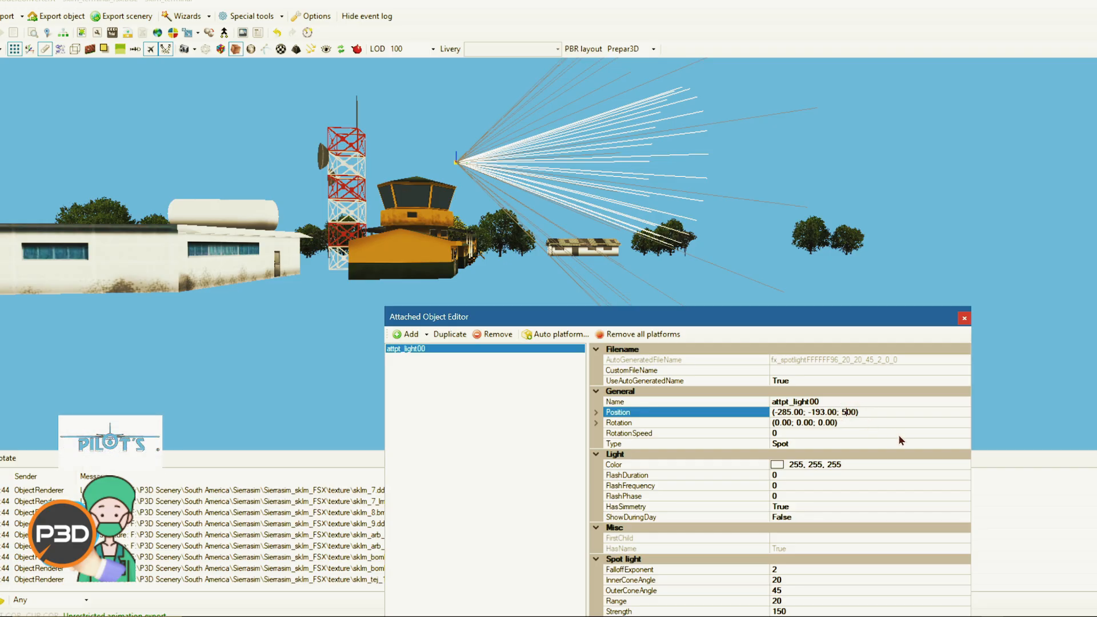
key("Right")
left_click(874, 433)
mouse_move(785, 245)
left_mouse_down()
mouse_move(746, 248)
mouse_move(791, 250)
left_mouse_up()
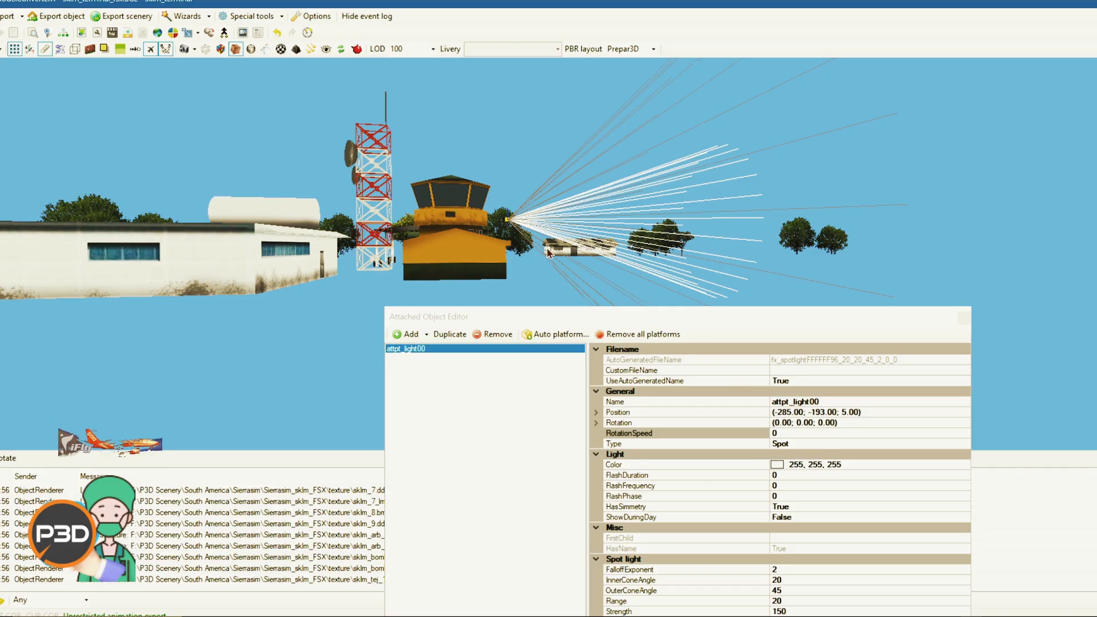
left_click_drag(501, 224, 471, 249)
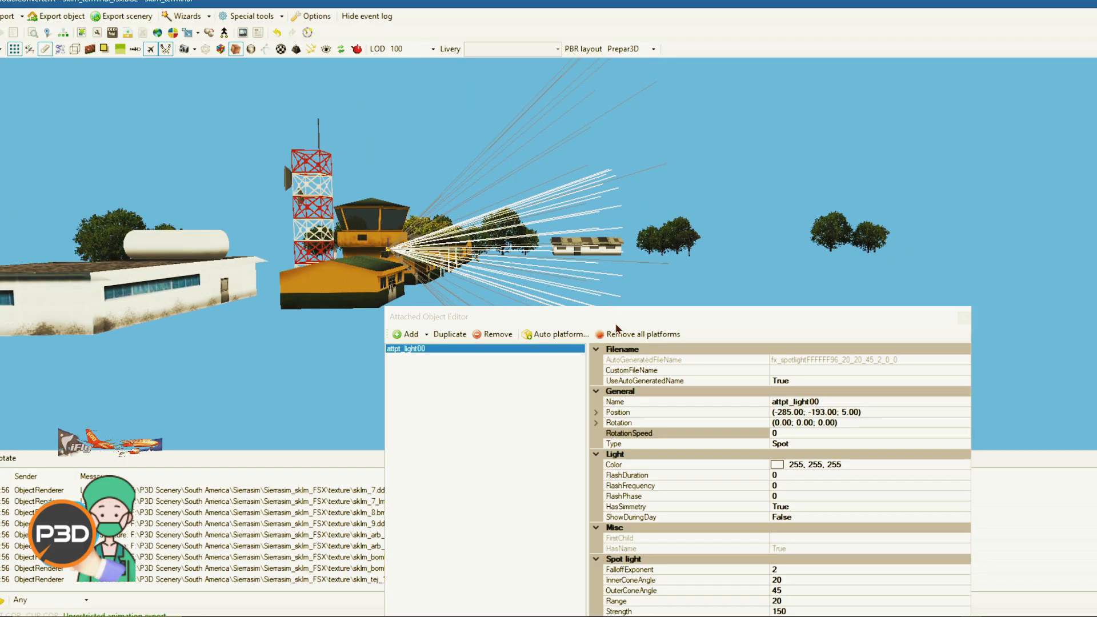
Move the Attached Object Editor off the spotlight's beam and change the light color to red (255, 0, 0)
left_click_drag(614, 319, 54, 114)
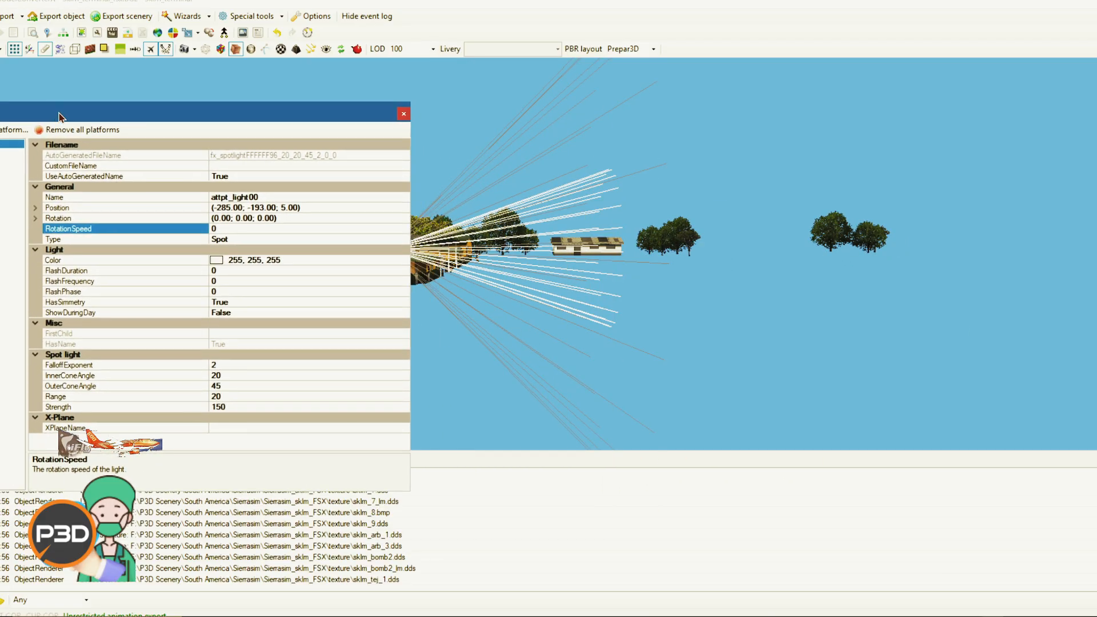
mouse_move(728, 276)
left_mouse_down()
mouse_move(715, 278)
mouse_move(747, 277)
mouse_move(722, 274)
left_mouse_up()
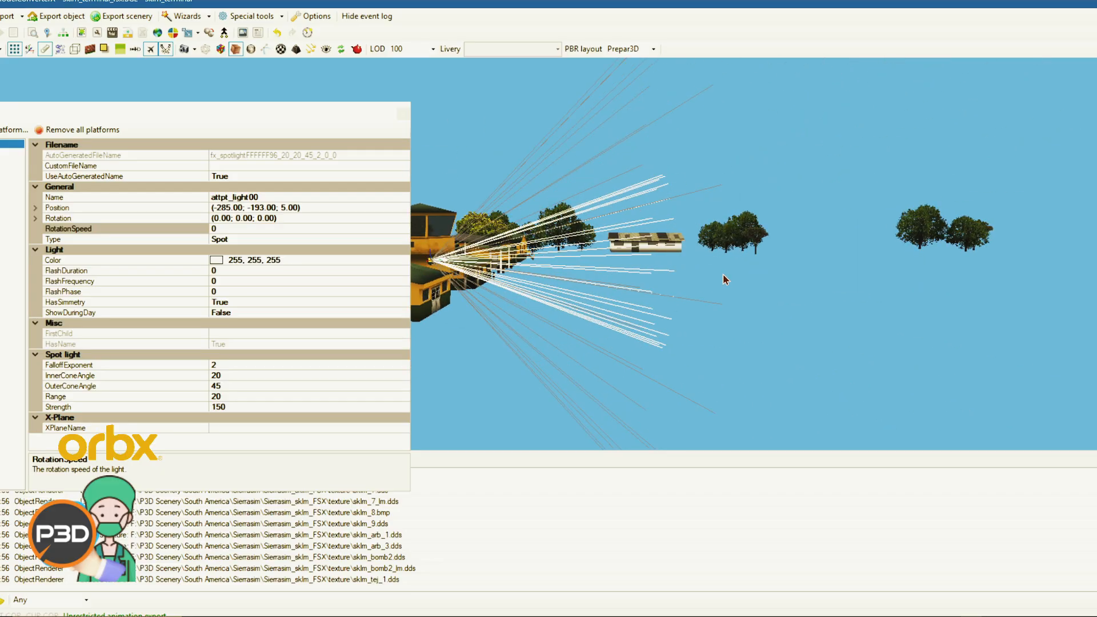
left_click(269, 260)
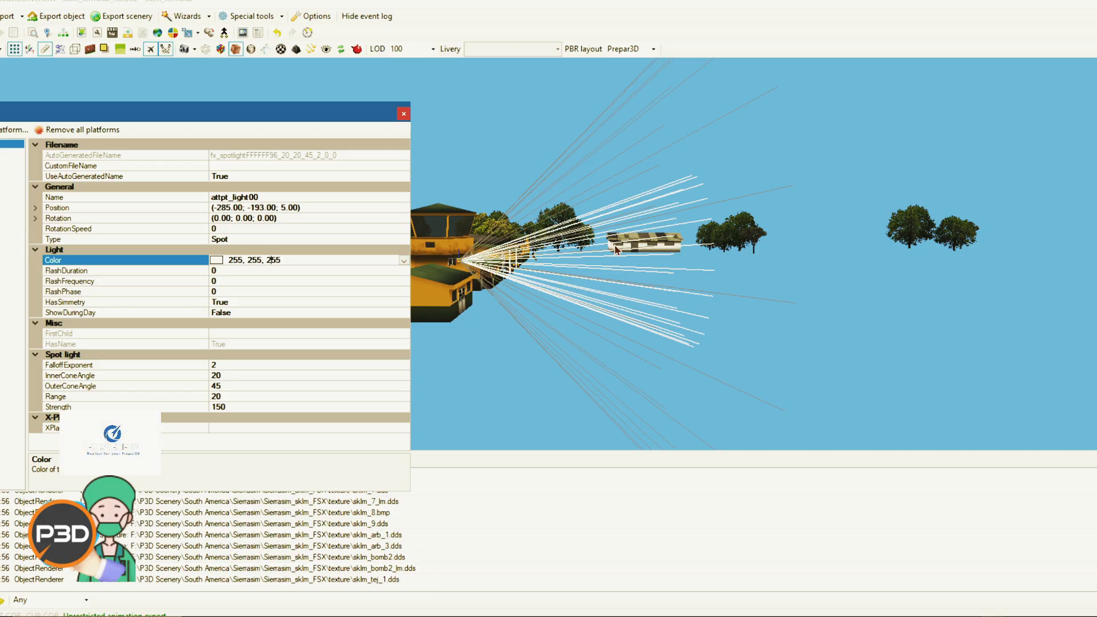
left_click(403, 261)
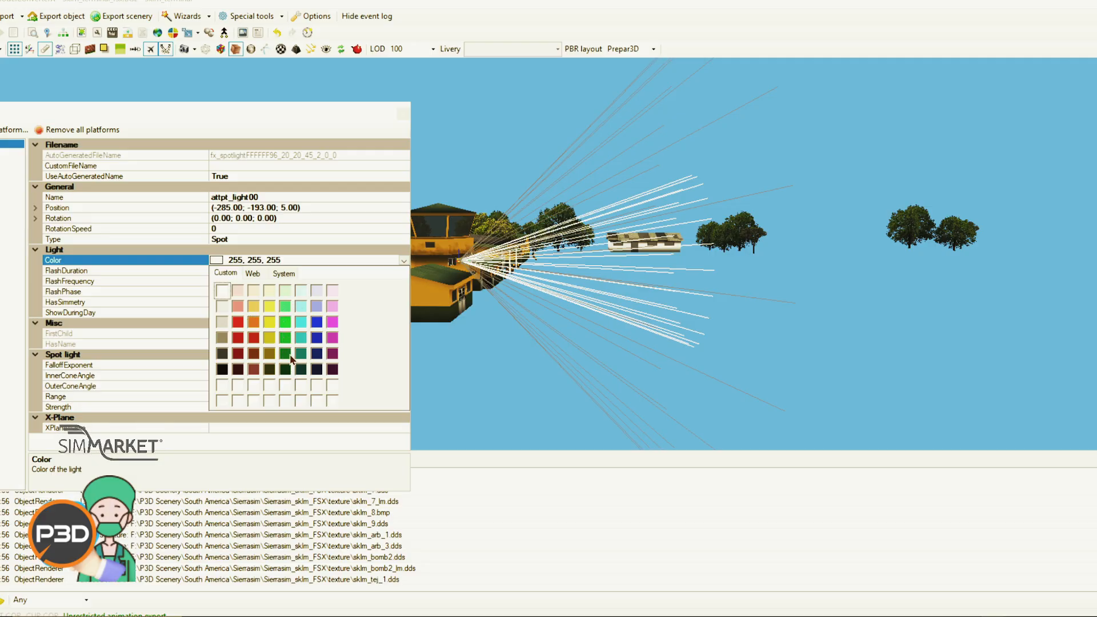
left_click(238, 324)
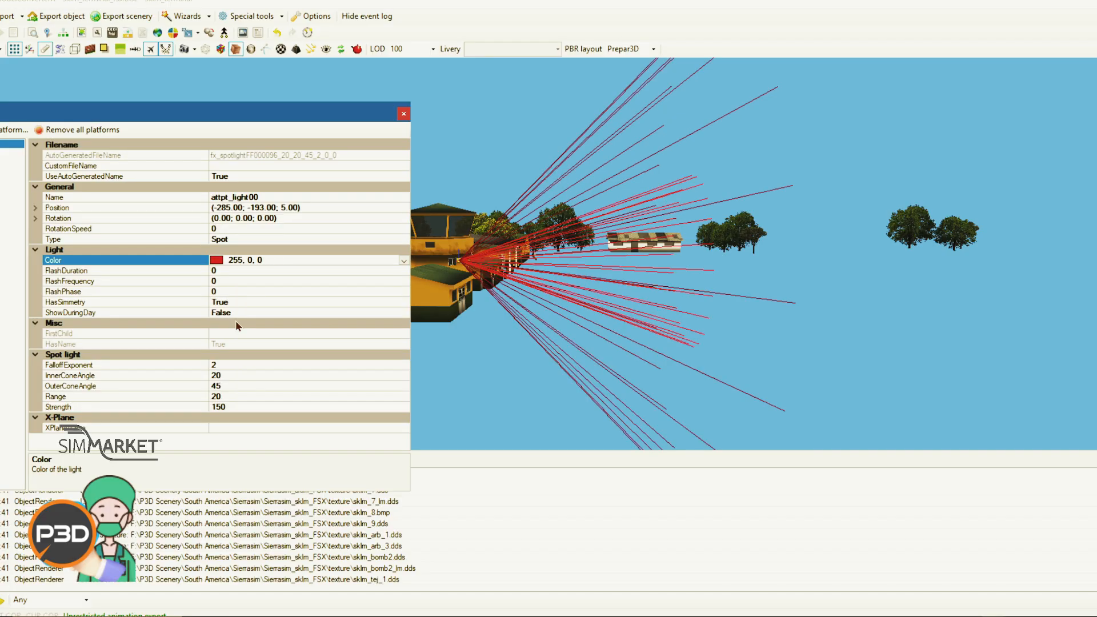
Extend the spotlight's reach by setting its range to 50
mouse_move(620, 268)
left_mouse_down()
mouse_move(598, 266)
mouse_move(616, 265)
left_mouse_up()
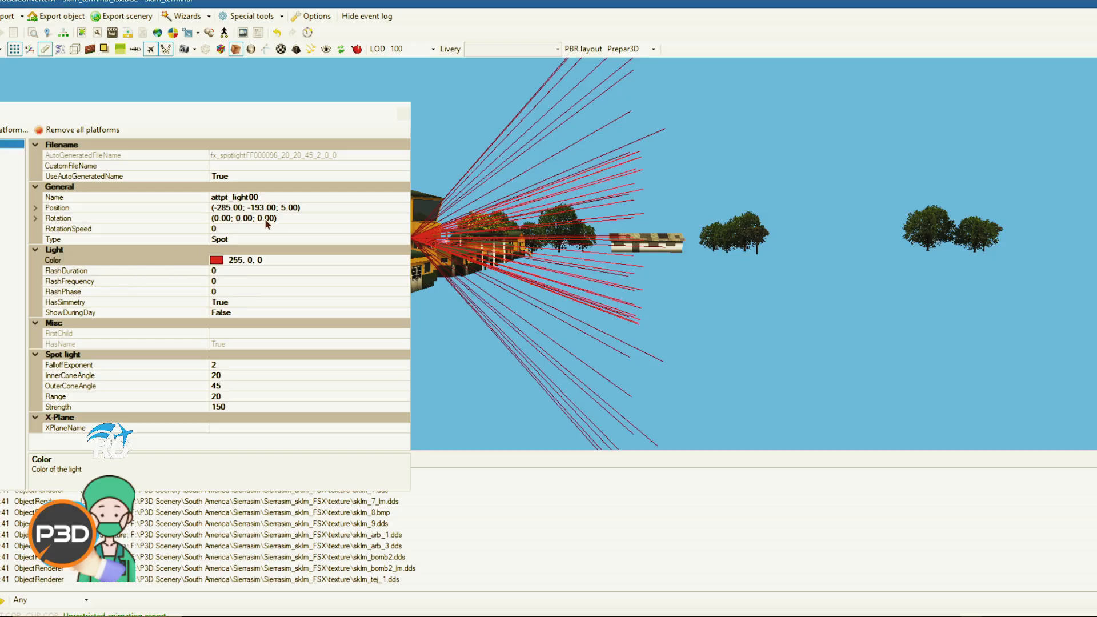
left_click_drag(567, 310, 513, 316)
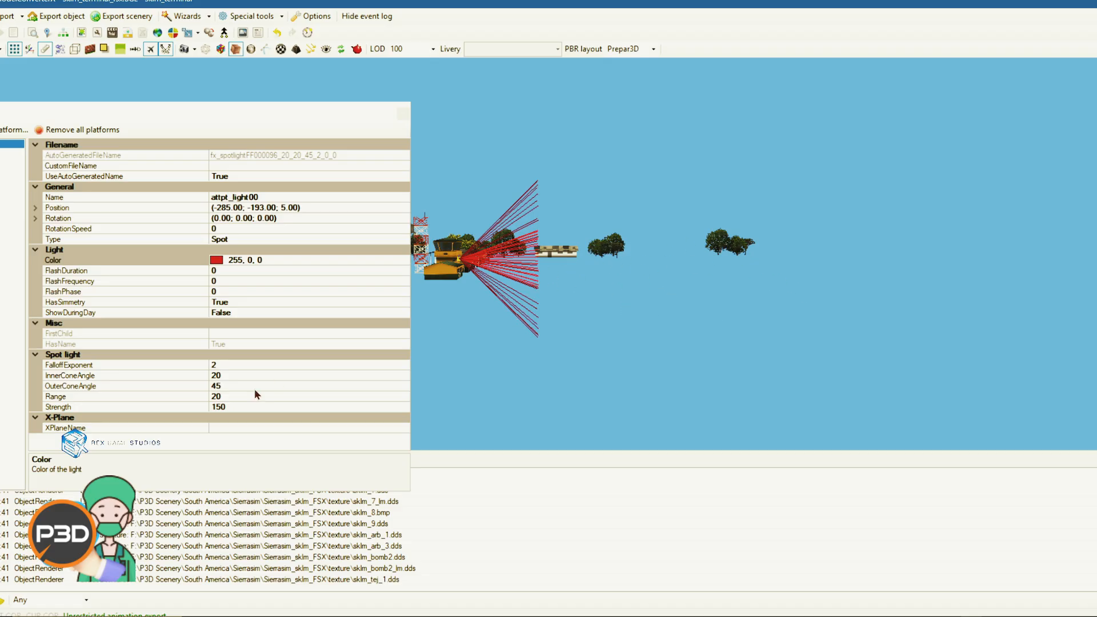
left_click(213, 395)
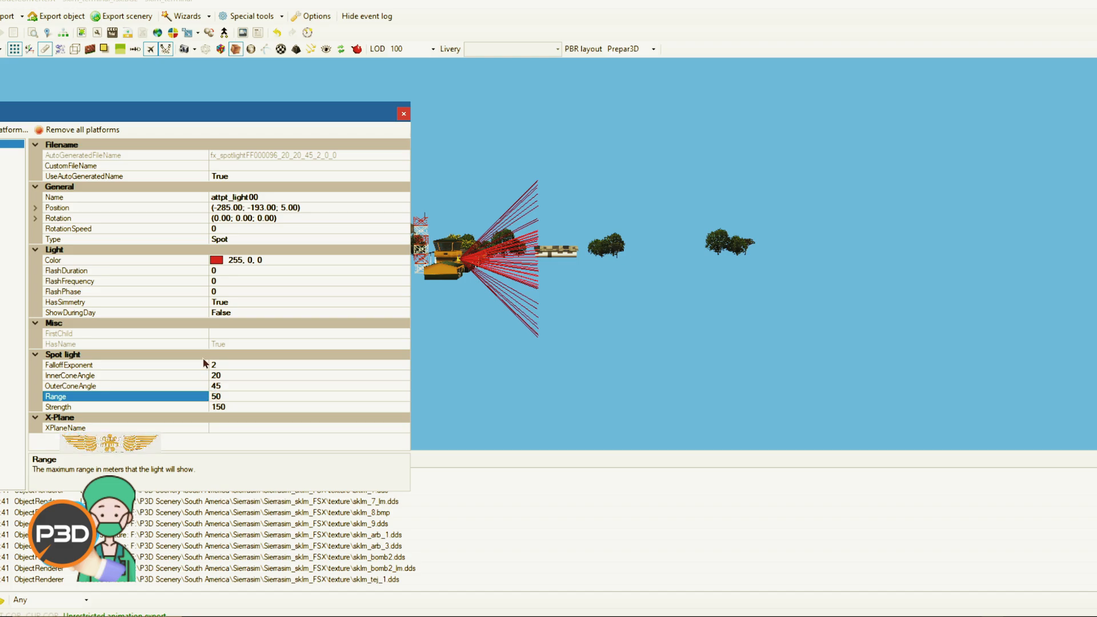
left_click(255, 376)
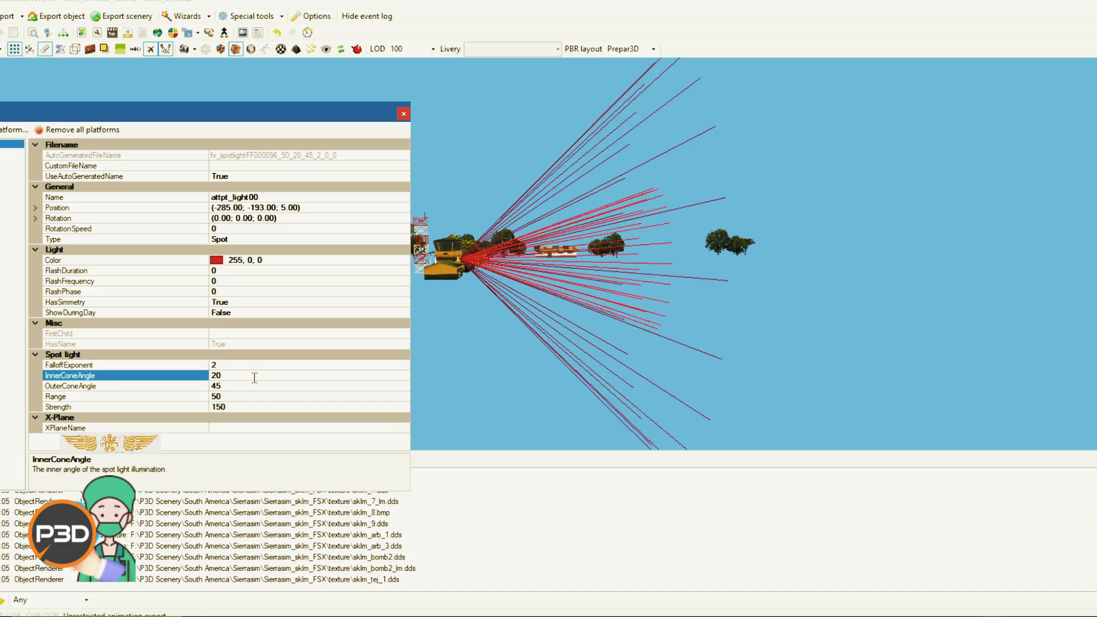
Set the spotlight's range to 75
left_click(218, 396)
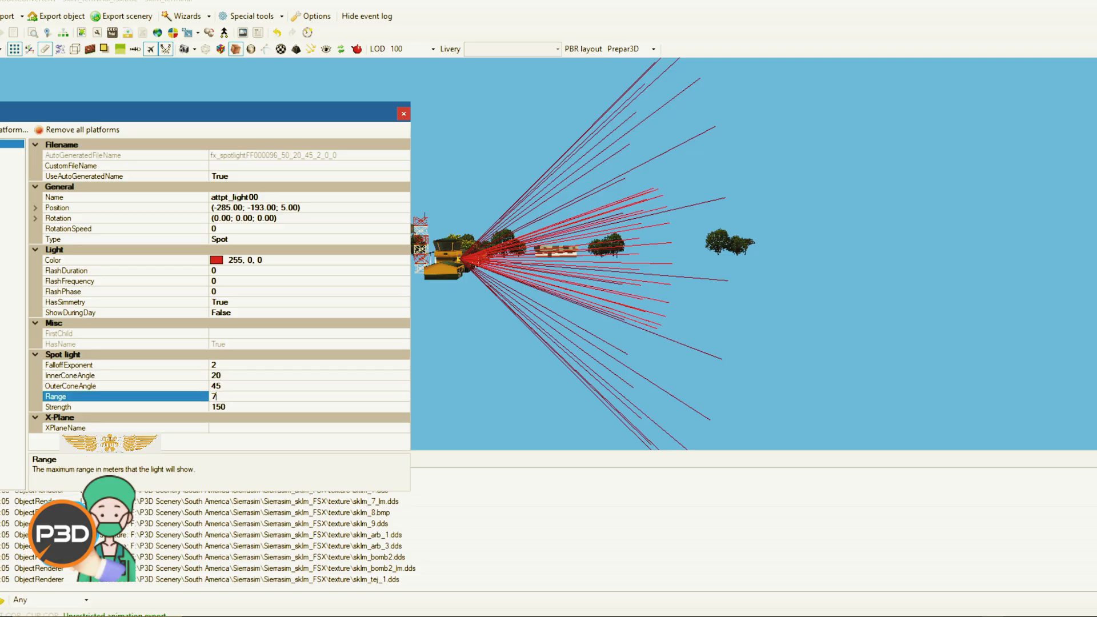
type("75")
left_click(230, 386)
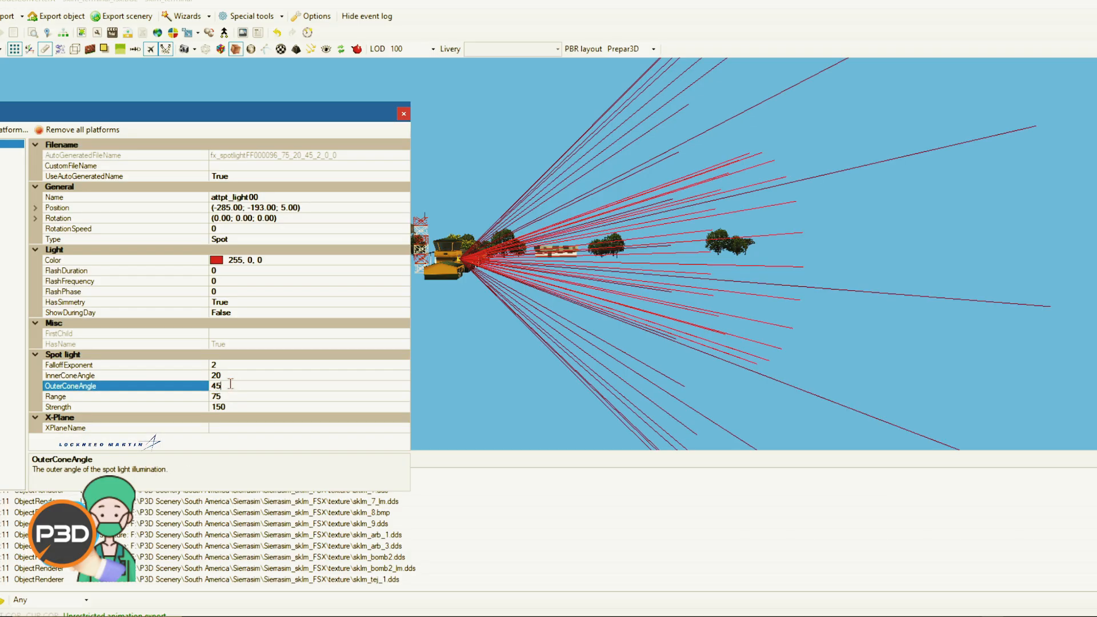
Set the spotlight's strength to 100
left_click_drag(742, 240, 721, 254)
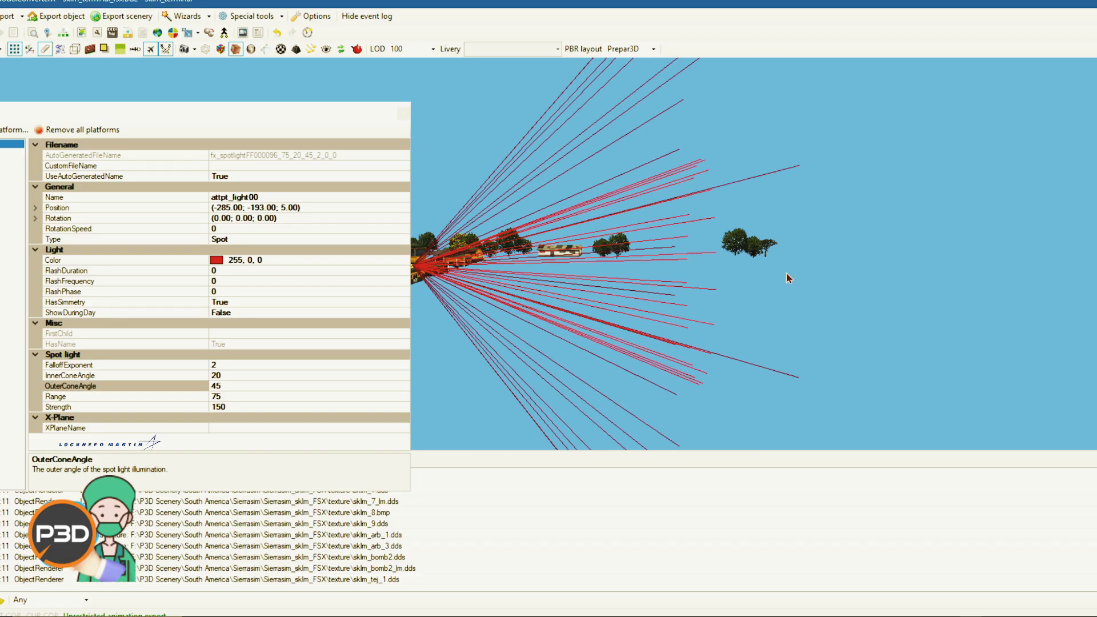
left_click_drag(568, 370, 559, 364)
left_click(206, 406)
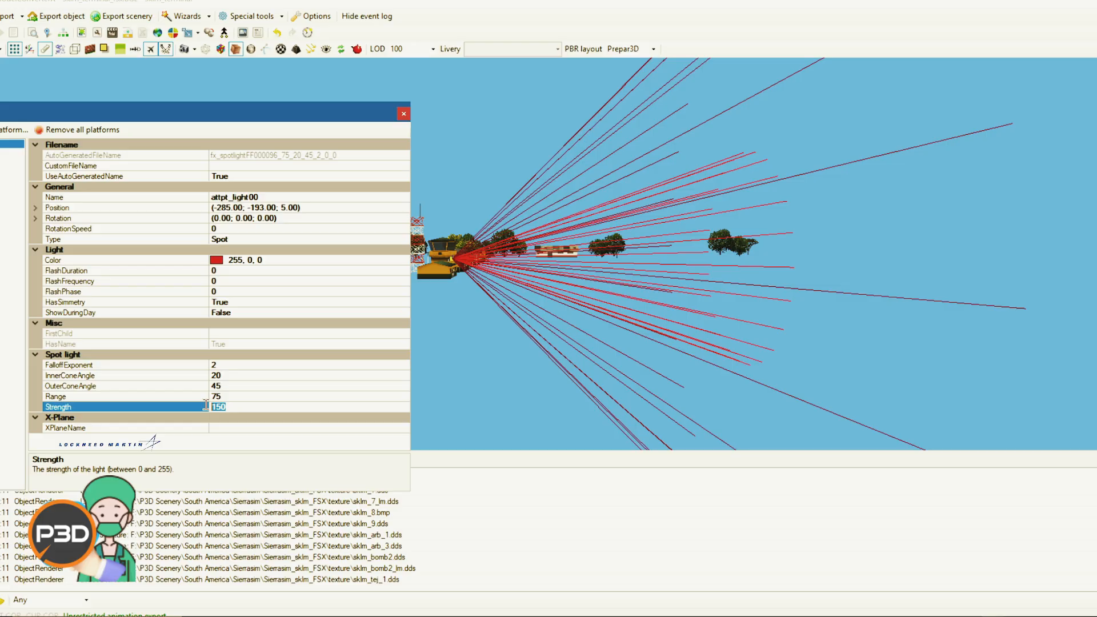
type("100")
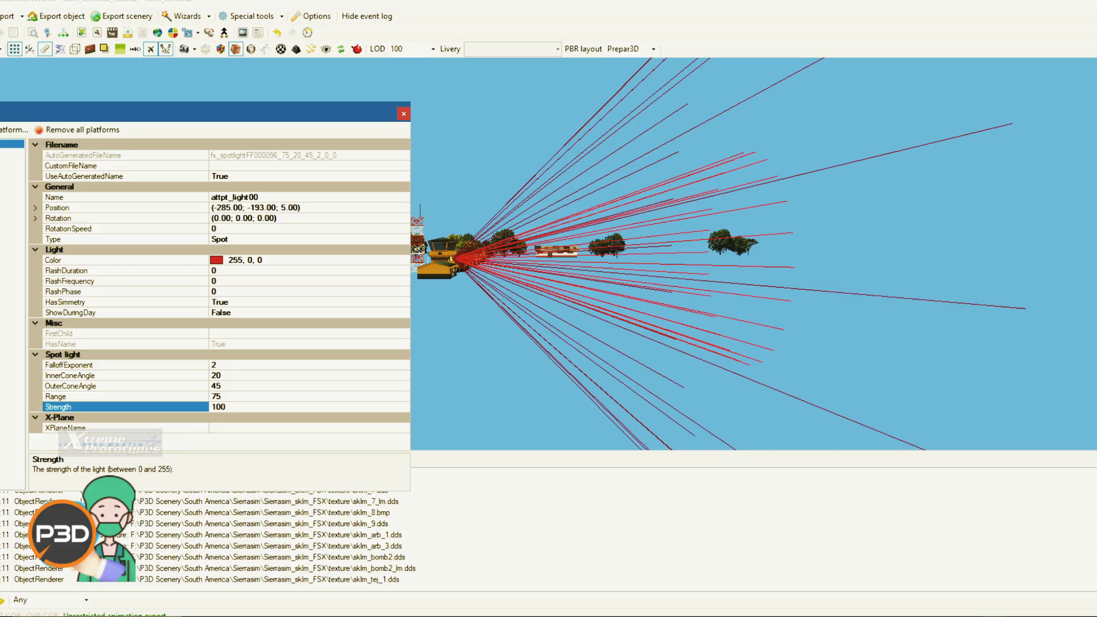
Set the spotlight's range to 100 and inspect its beam in front of the terminal building
left_click(230, 396)
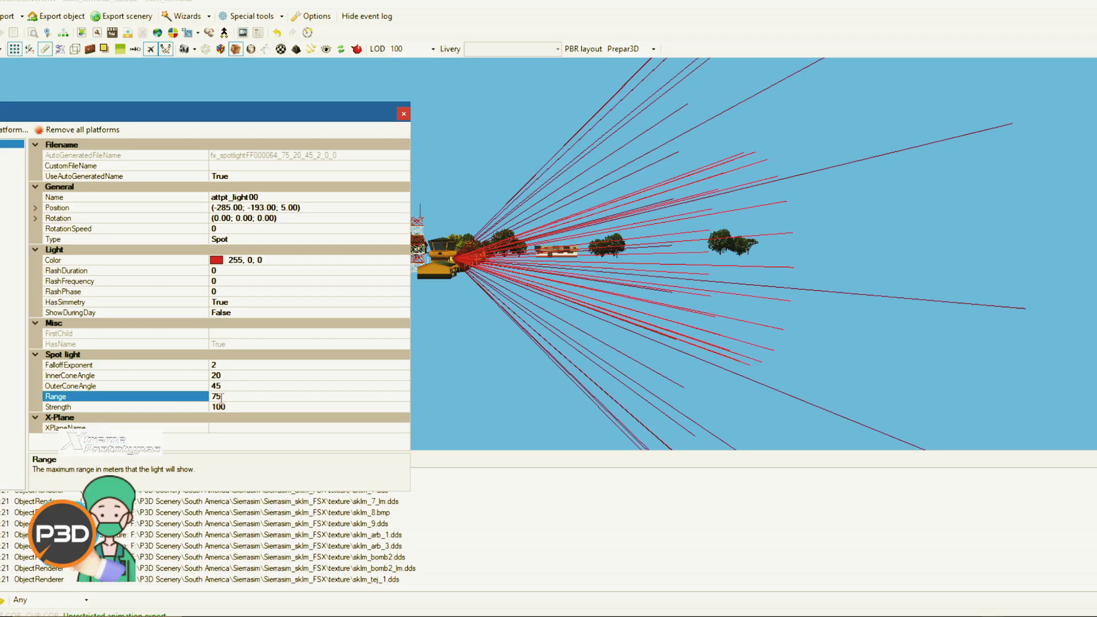
left_click_drag(222, 396, 214, 396)
type("100")
left_click(250, 381)
left_click(770, 288)
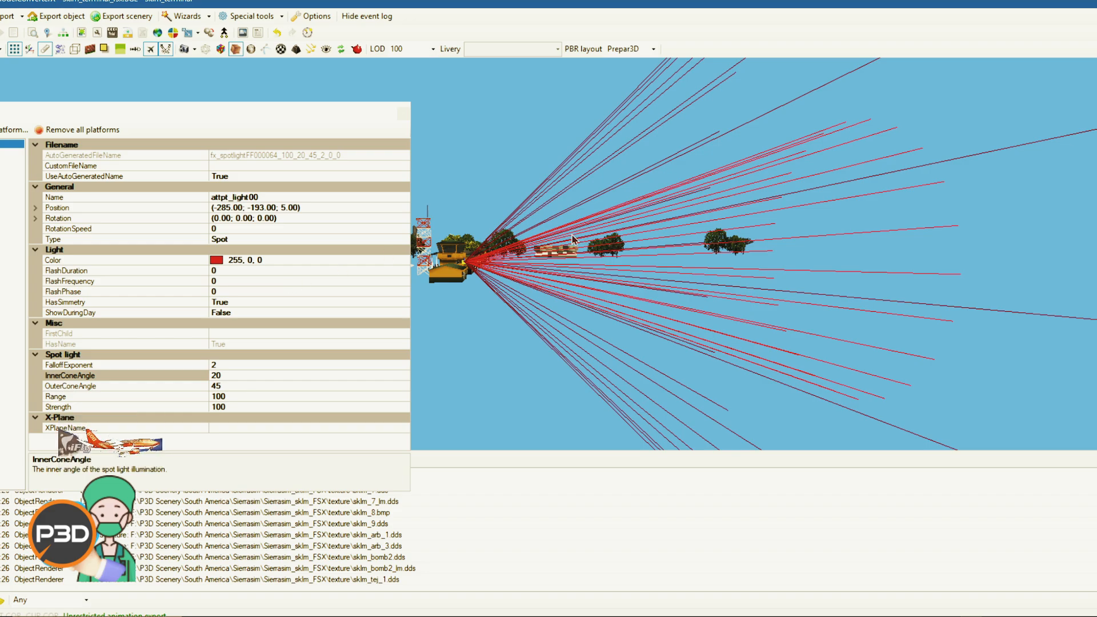
mouse_move(768, 345)
left_mouse_down()
mouse_move(742, 350)
mouse_move(798, 345)
mouse_move(750, 350)
left_mouse_up()
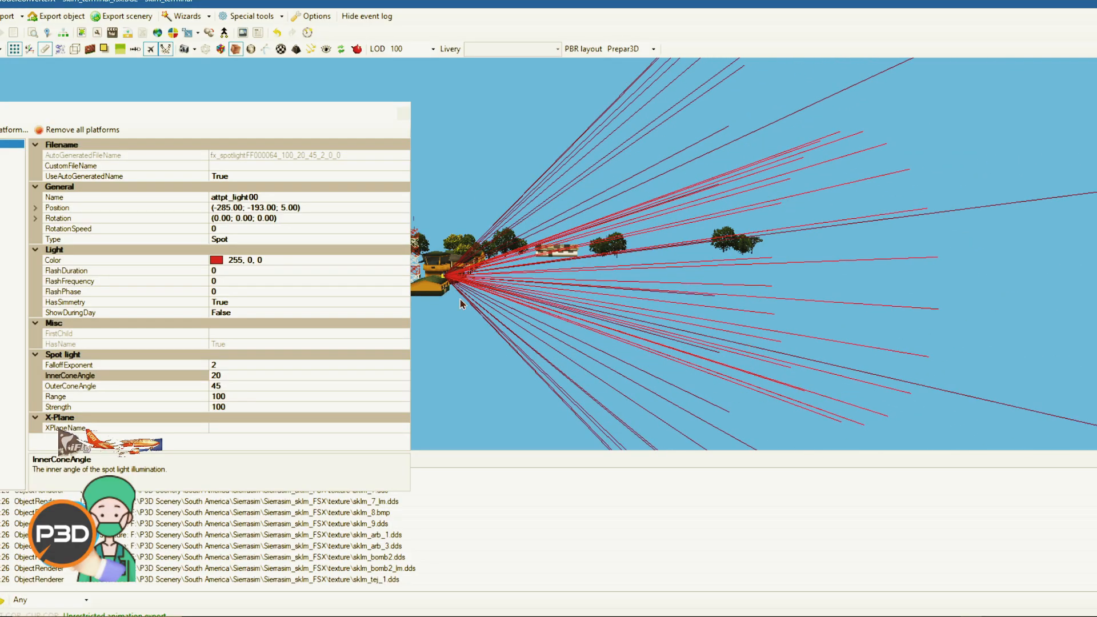
left_click_drag(461, 303, 509, 272)
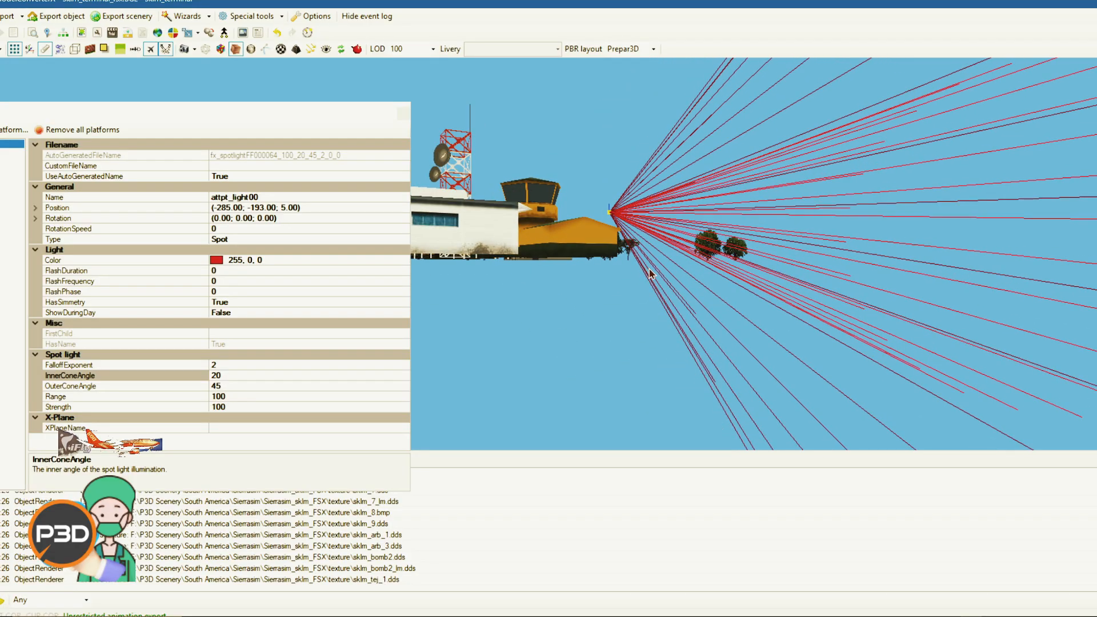
left_click_drag(649, 274, 700, 260)
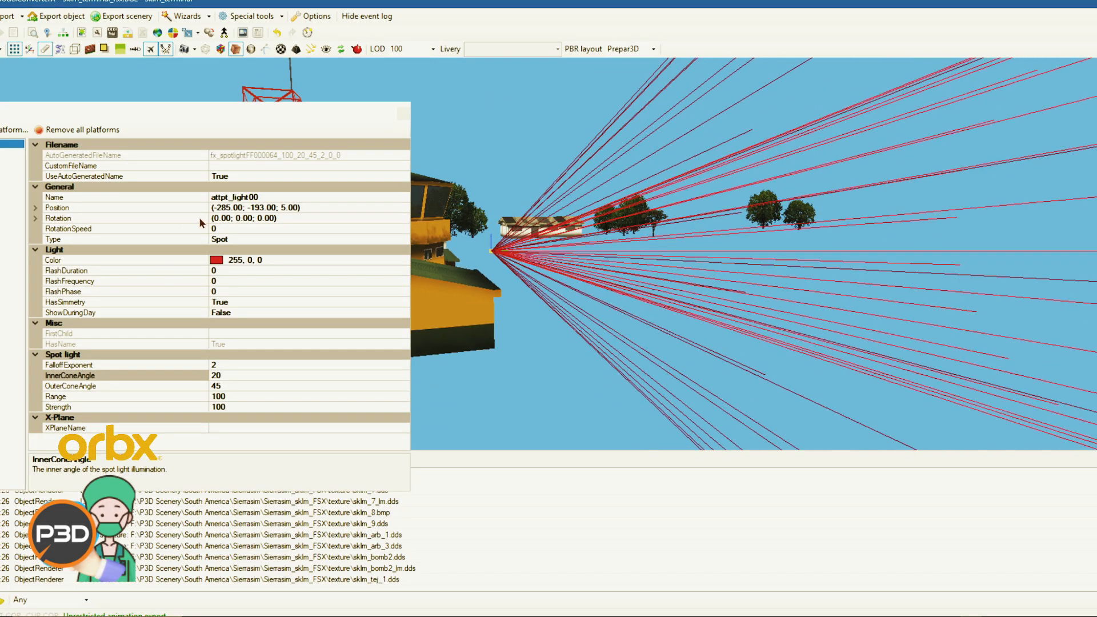
Set the spotlight's rotation to (-10.00; 0.00; 0.00) and check the tilted beam against the terminal building
left_click(159, 222)
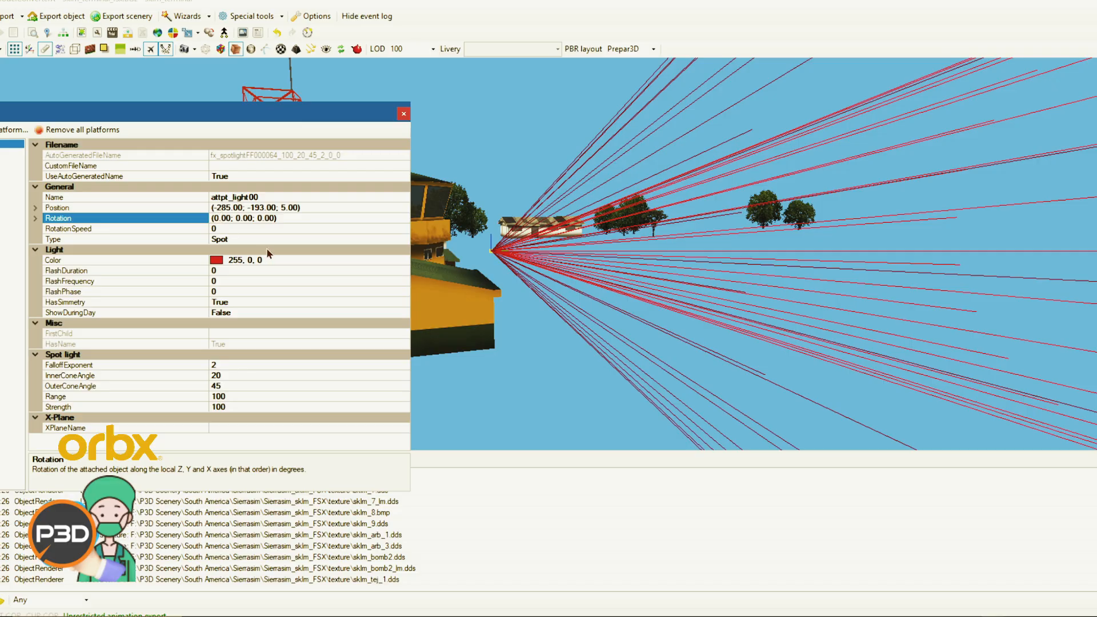
key("BackSpace")
type("-10")
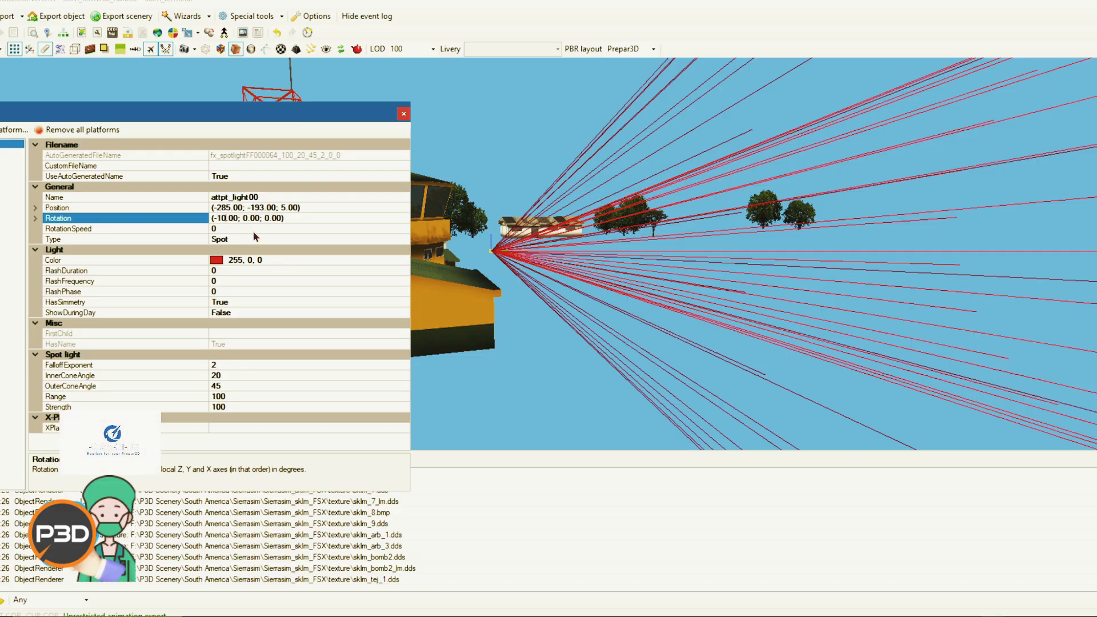
left_click(253, 229)
left_click_drag(823, 305, 800, 297)
left_click_drag(690, 273, 726, 268)
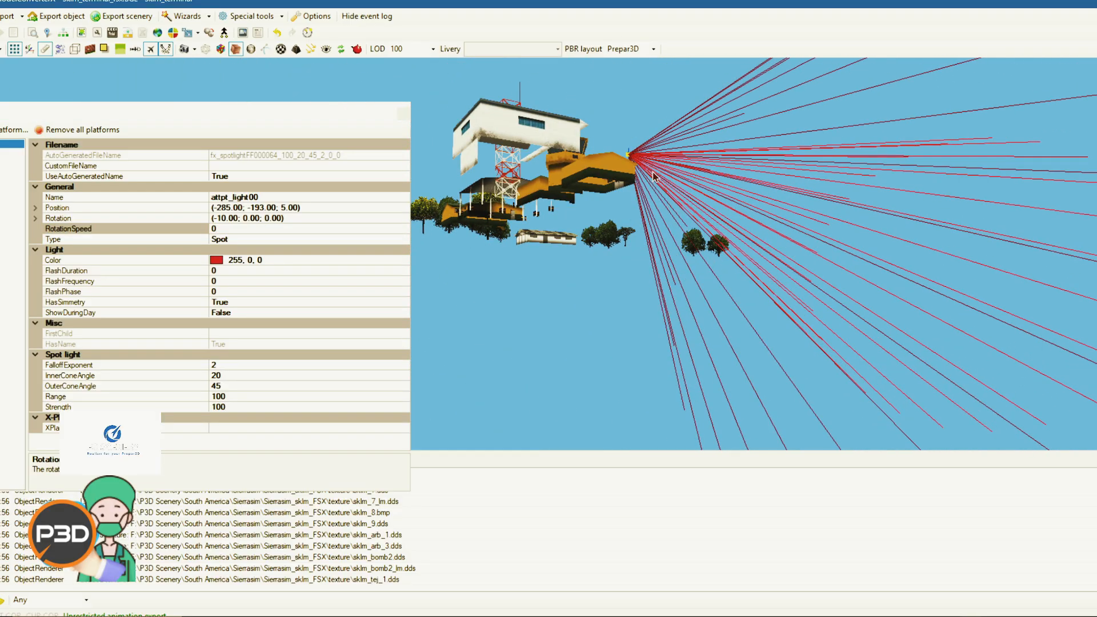
left_click_drag(652, 177, 628, 197)
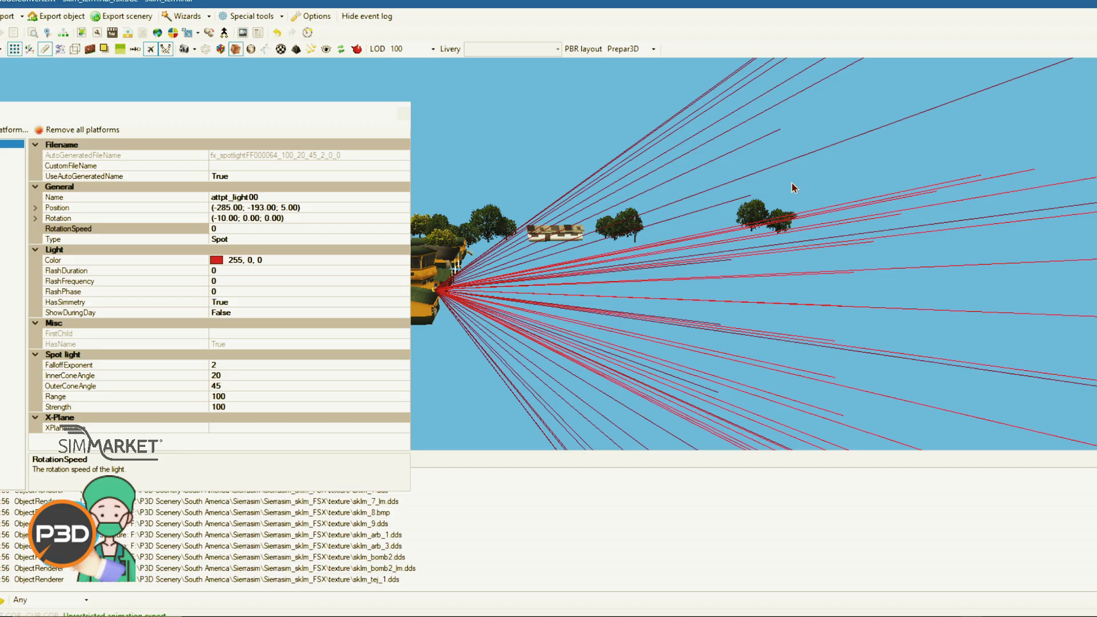
Examine the spotlight's beam angle and reach in front of the terminal from several sides and distances
left_click_drag(635, 309, 661, 298)
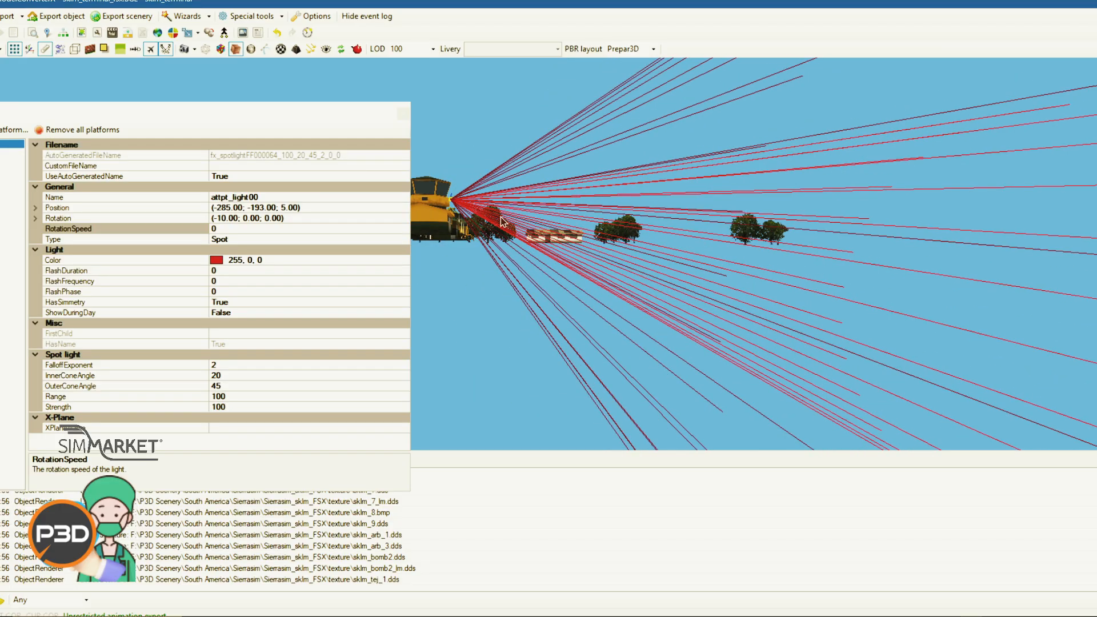
left_click_drag(617, 238, 782, 274)
scroll(761, 250, "down", 5)
scroll(783, 276, "up", 1)
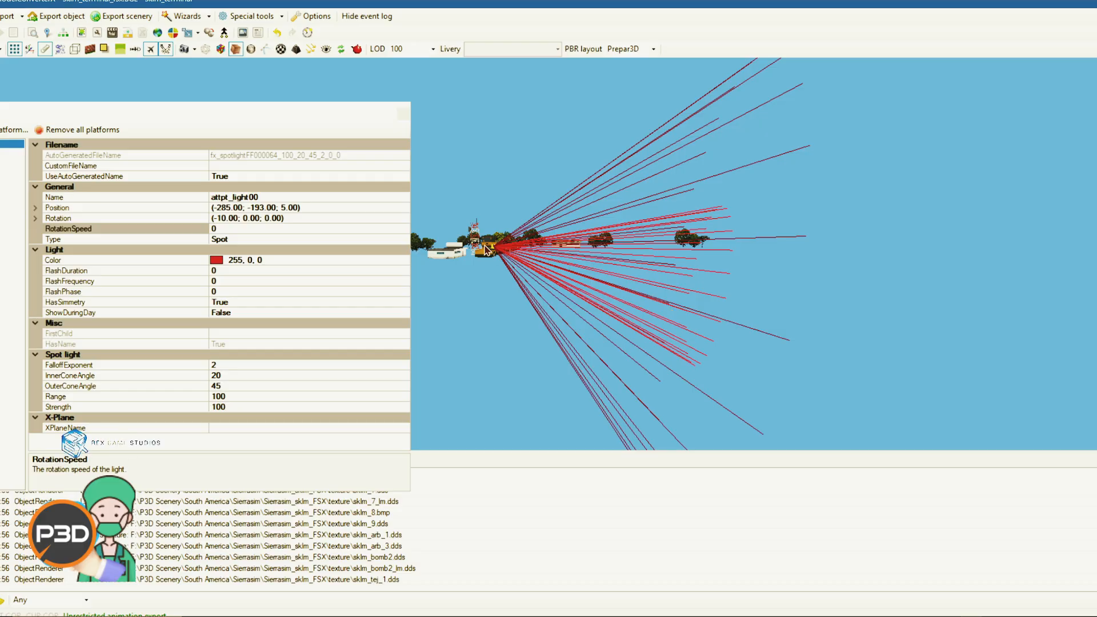
scroll(484, 252, "up", 5)
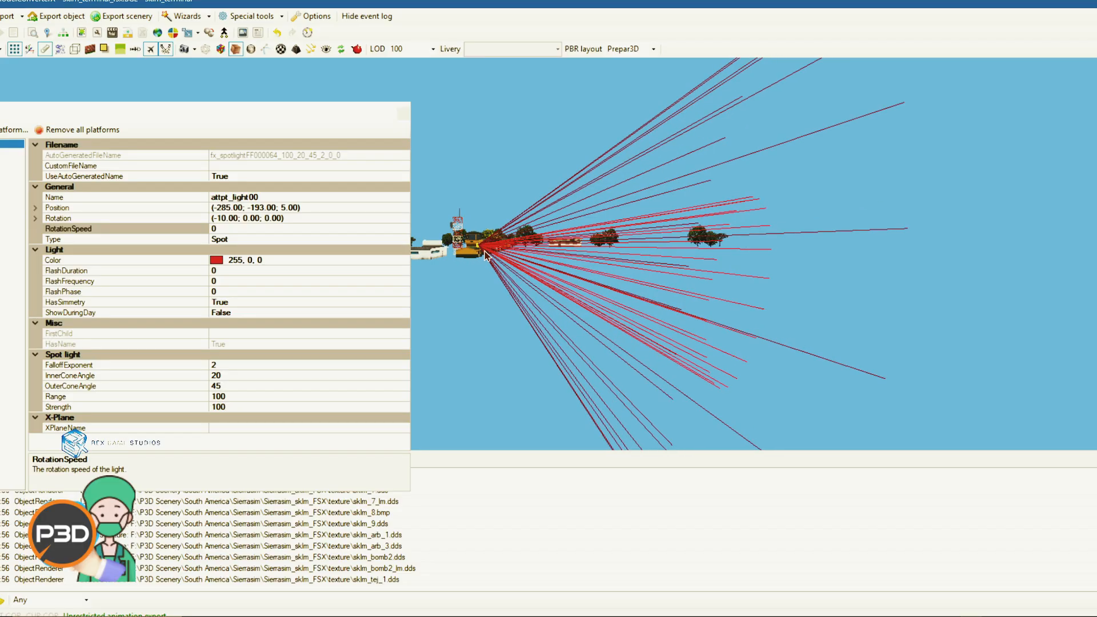
scroll(548, 251, "up", 2)
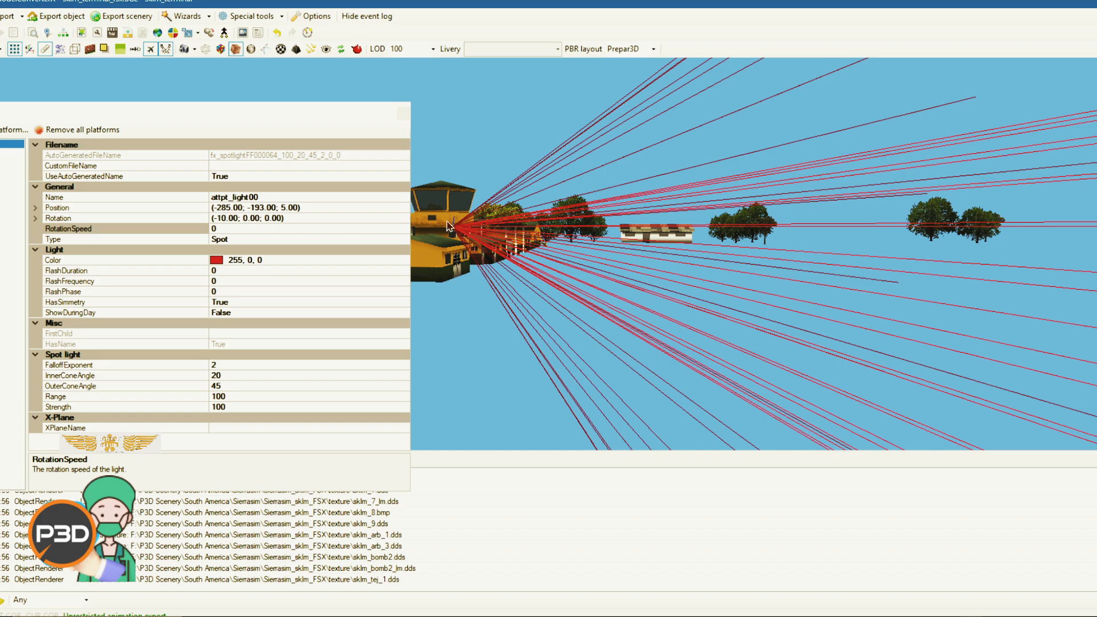
scroll(1009, 135, "down", 2)
scroll(1009, 135, "down", 2)
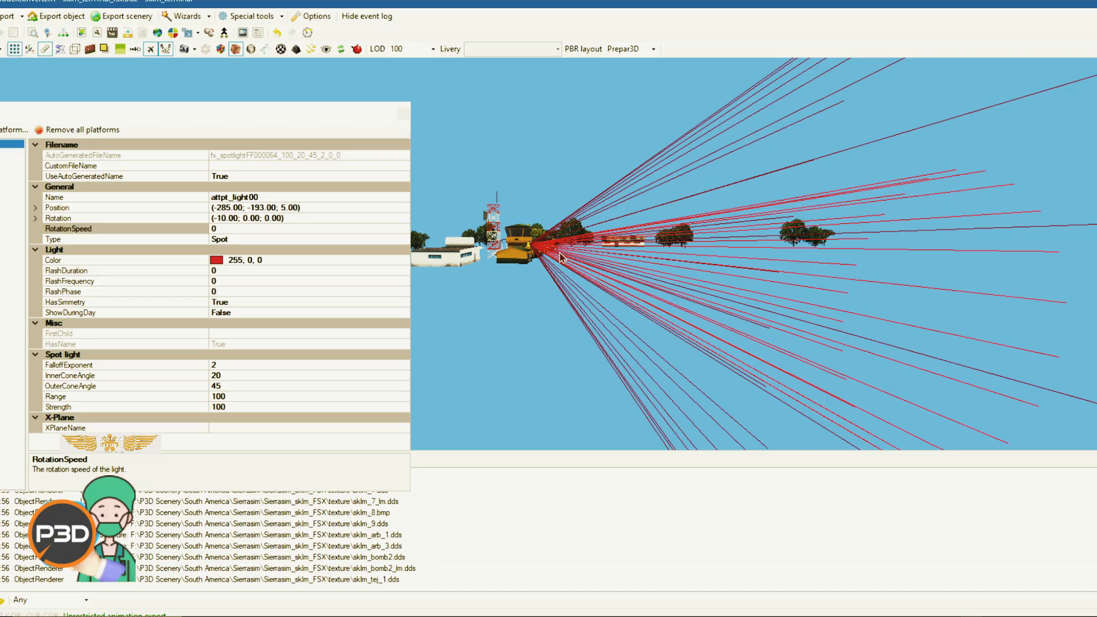
scroll(562, 258, "up", 2)
scroll(580, 264, "up", 2)
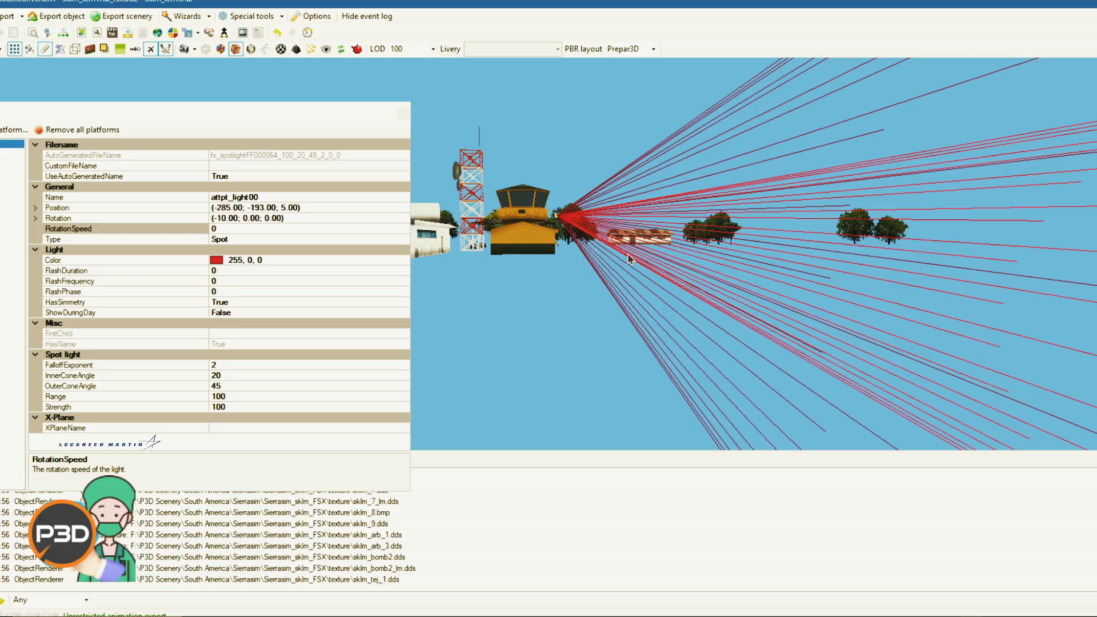
scroll(898, 239, "down", 2)
left_click_drag(901, 237, 871, 242)
left_click_drag(669, 234, 818, 297)
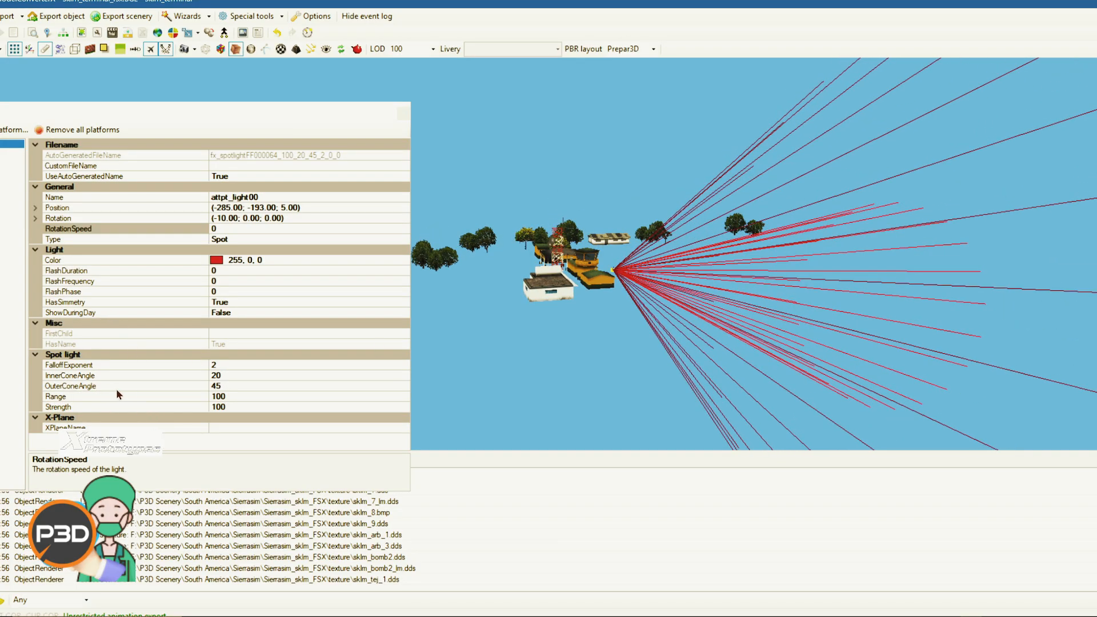
Close the light editor and export the scenery over the existing sklm_terminal_fsx.BGL
left_click(402, 115)
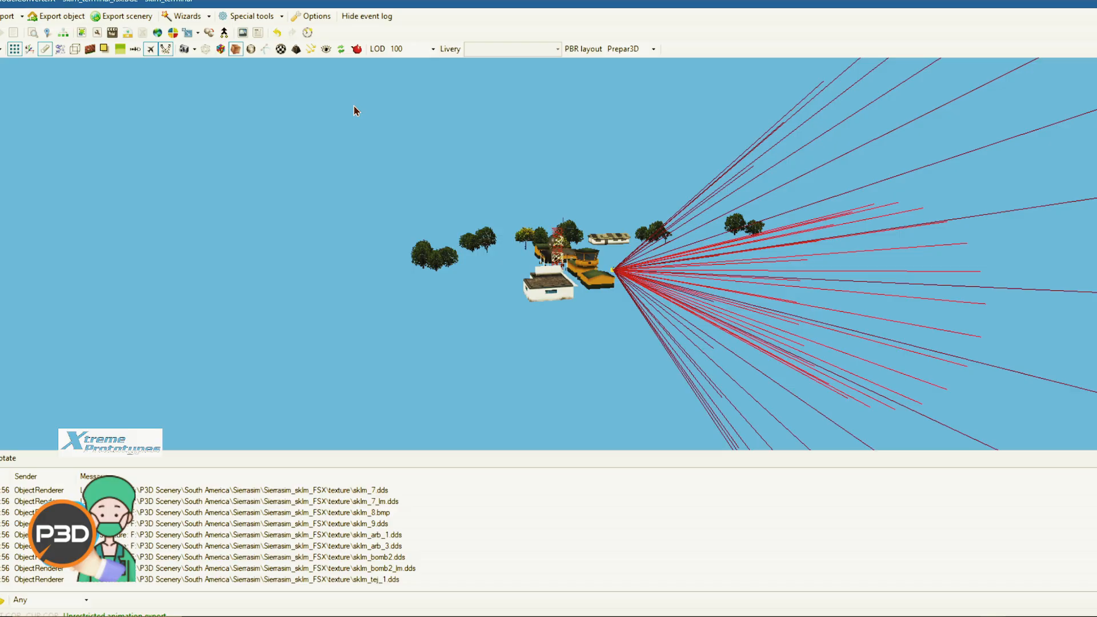
left_click(117, 22)
left_click(437, 592)
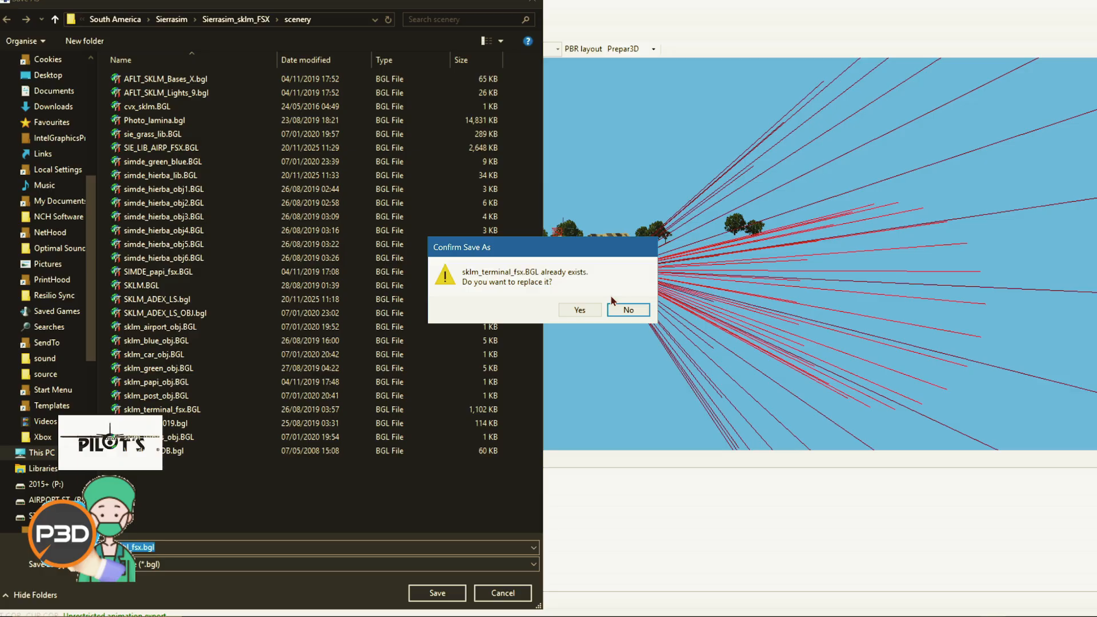
left_click(579, 310)
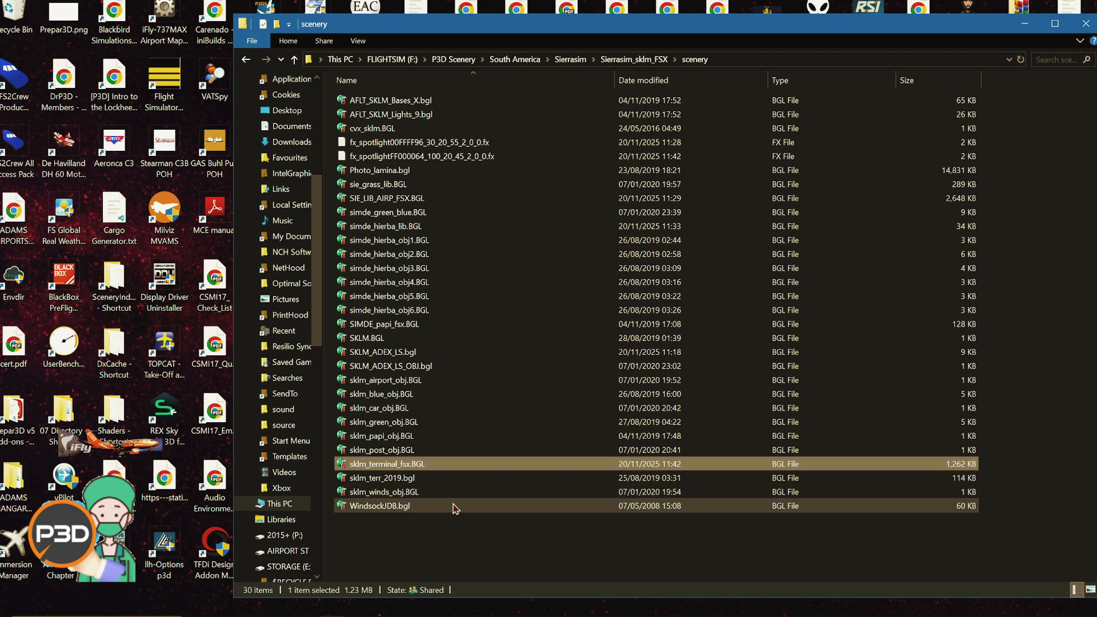
Open sklm_terr_2019.bgl from the scenery folder in ModelConverterX
left_click(447, 483)
right_click(448, 484)
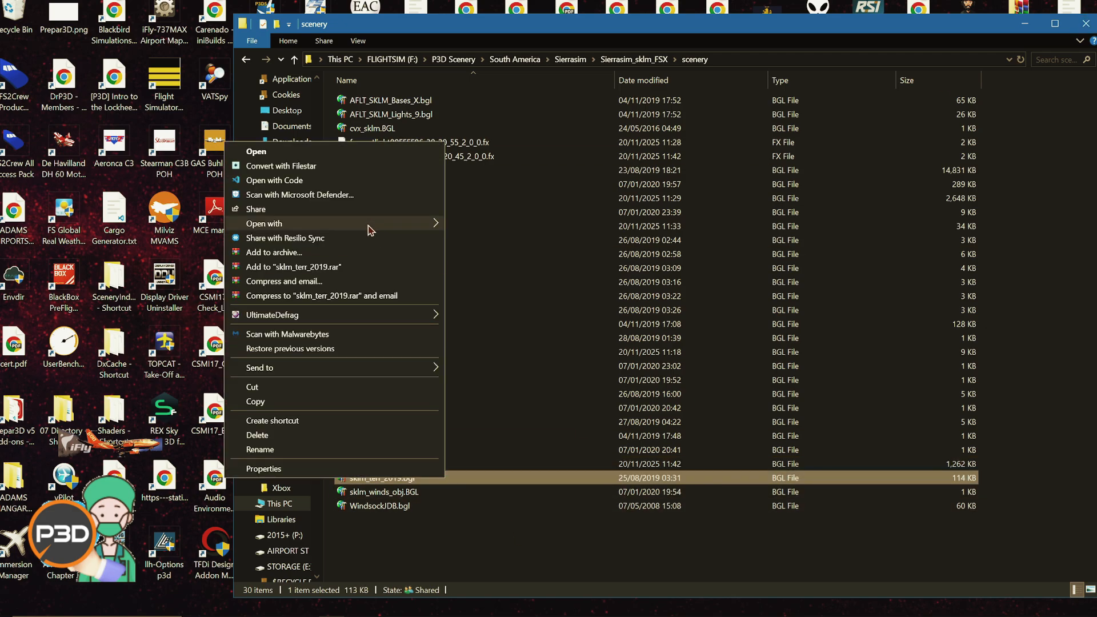
mouse_move(377, 226)
left_click(481, 273)
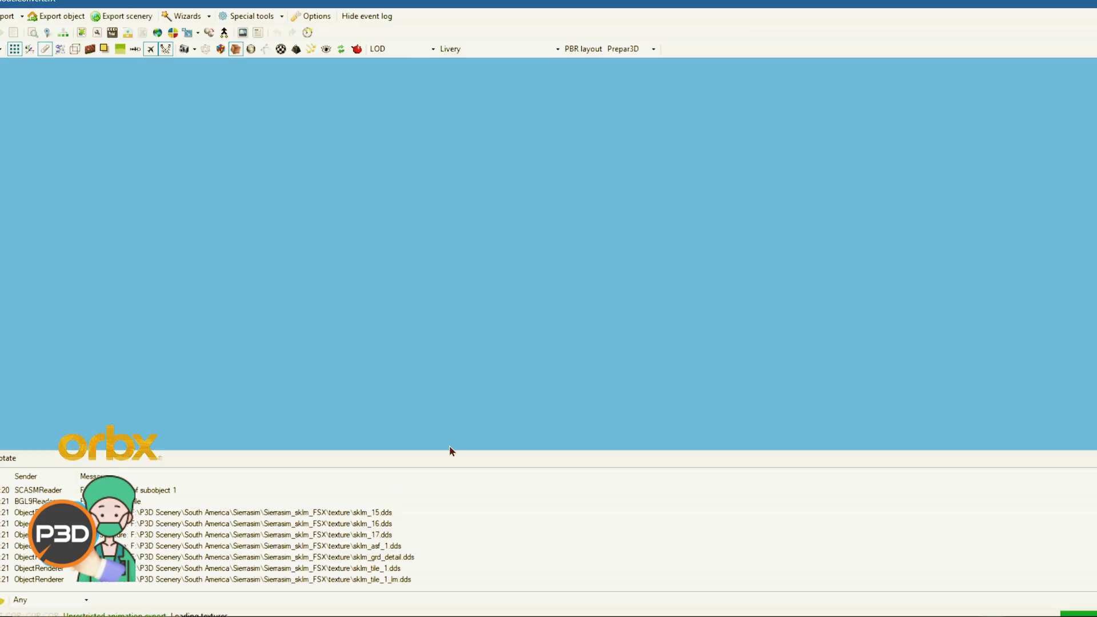
Examine the apron and its taxi lines at the end of the taxiway in the ground model
left_click_drag(445, 300, 755, 345)
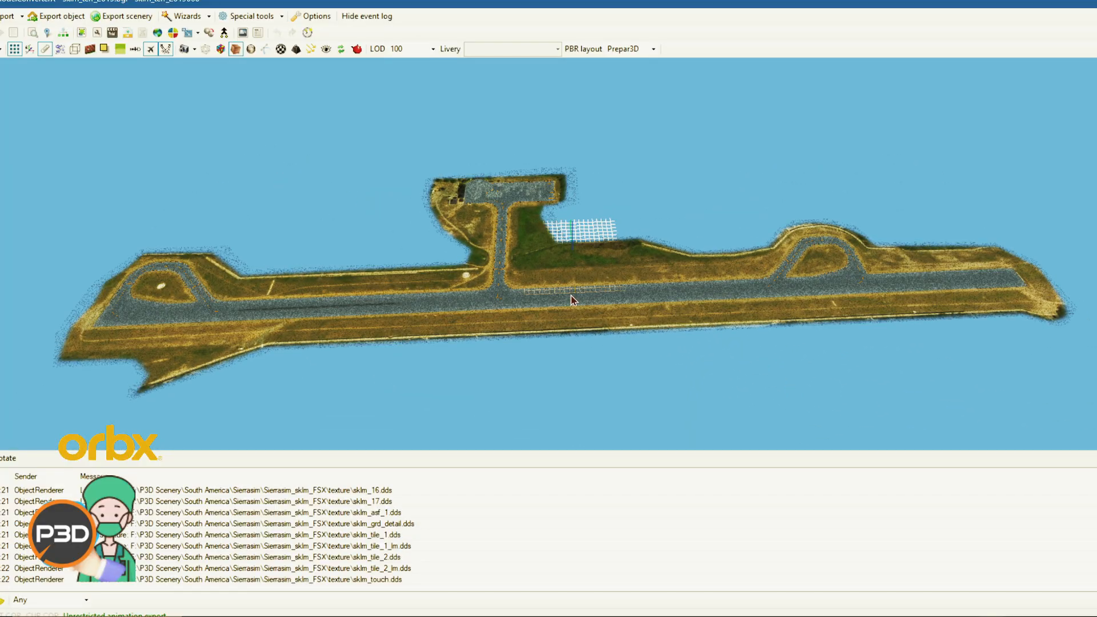
left_click_drag(570, 297, 346, 172)
scroll(347, 172, "up", 4)
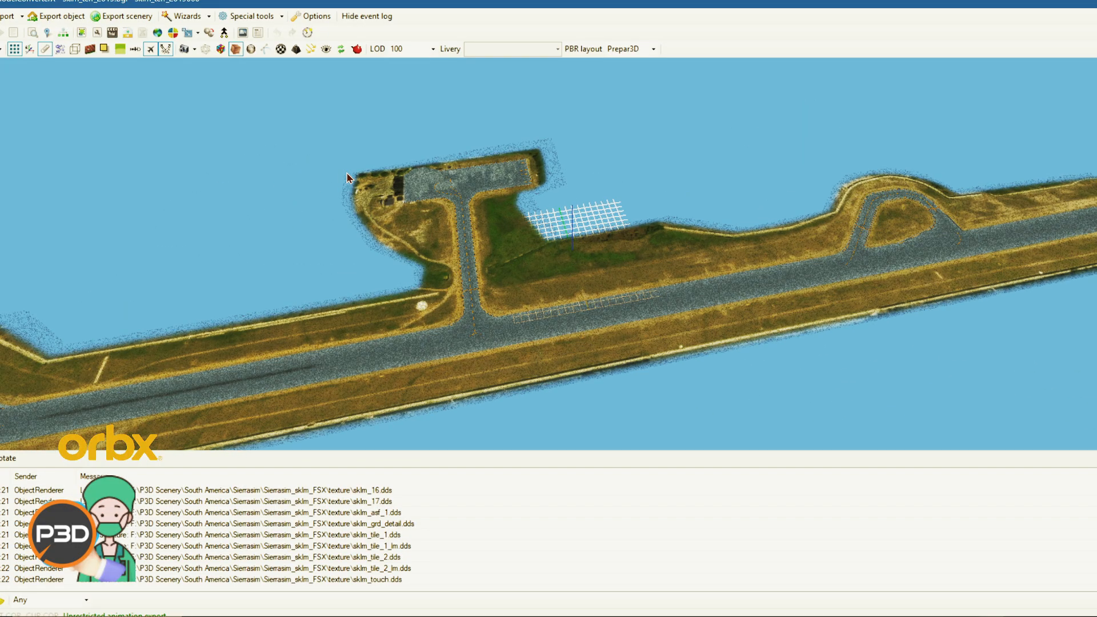
right_click_drag(394, 179, 673, 342)
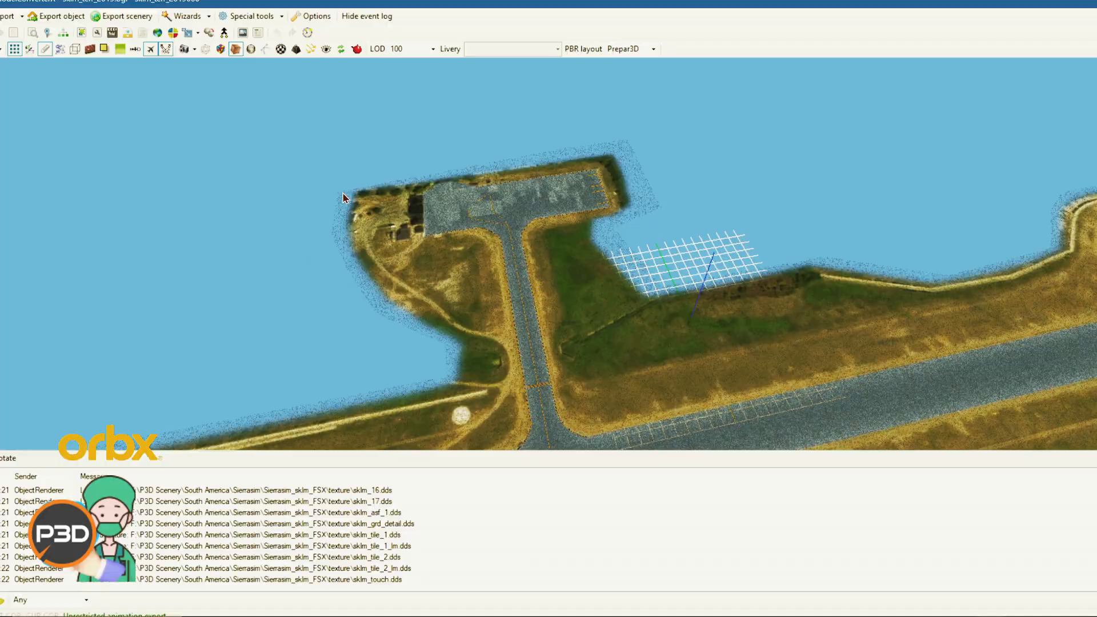
scroll(275, 172, "up", 4)
right_click_drag(275, 172, 523, 330)
scroll(438, 257, "up", 4)
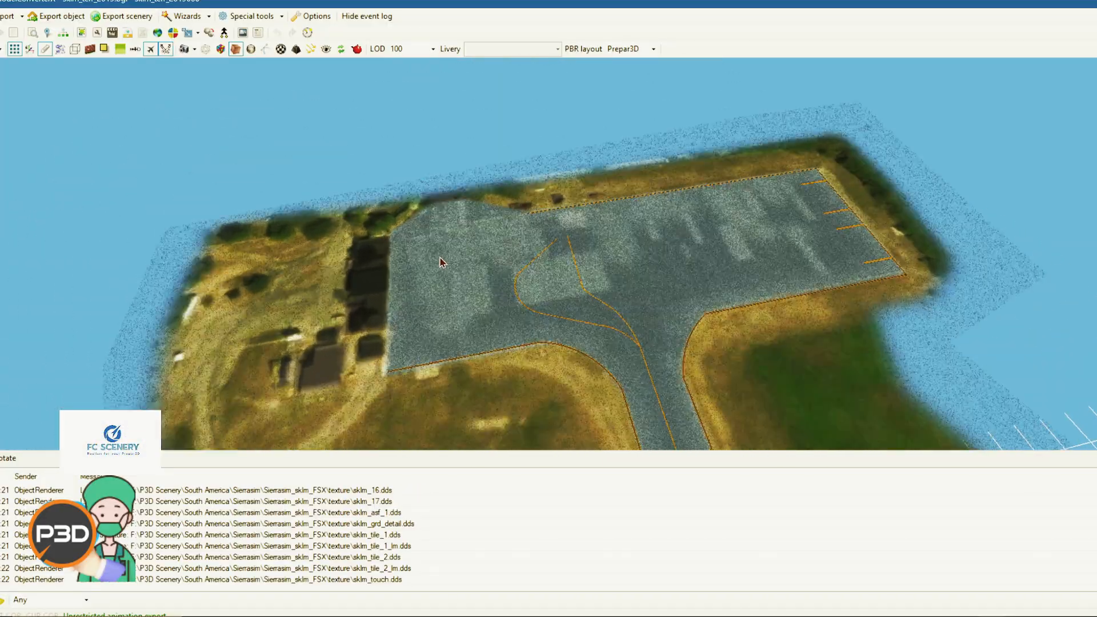
right_click_drag(447, 272, 577, 232)
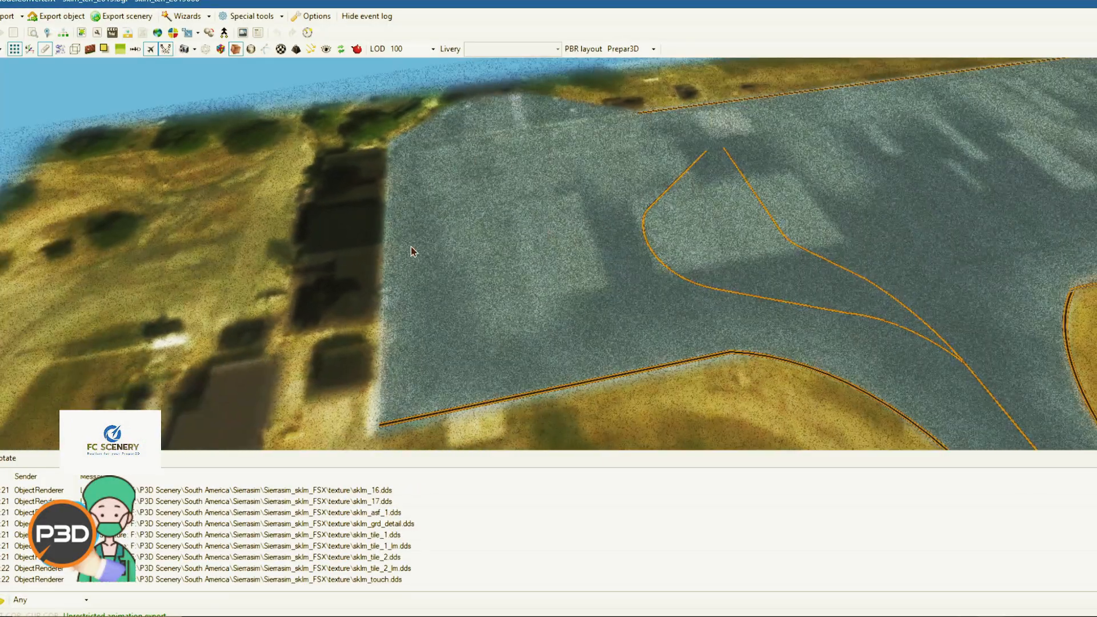
Examine the dark building footprints beside the apron and the overall runway layout of the ground model
mouse_move(583, 323)
left_mouse_down()
mouse_move(573, 282)
mouse_move(587, 330)
left_mouse_up()
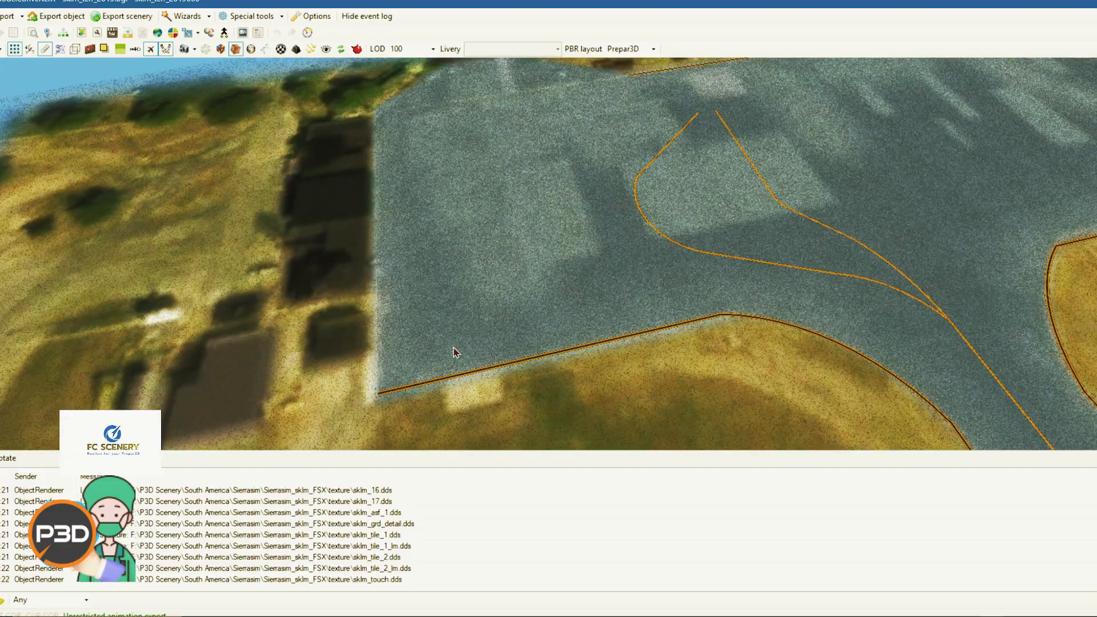
left_click_drag(461, 362, 475, 340)
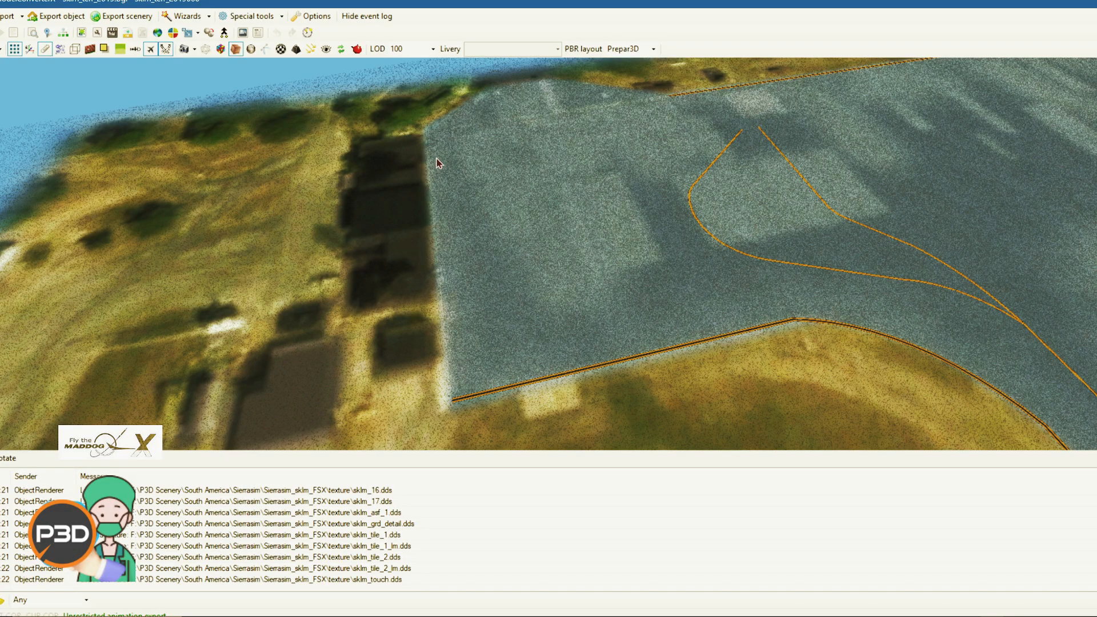
left_click_drag(541, 323, 417, 371)
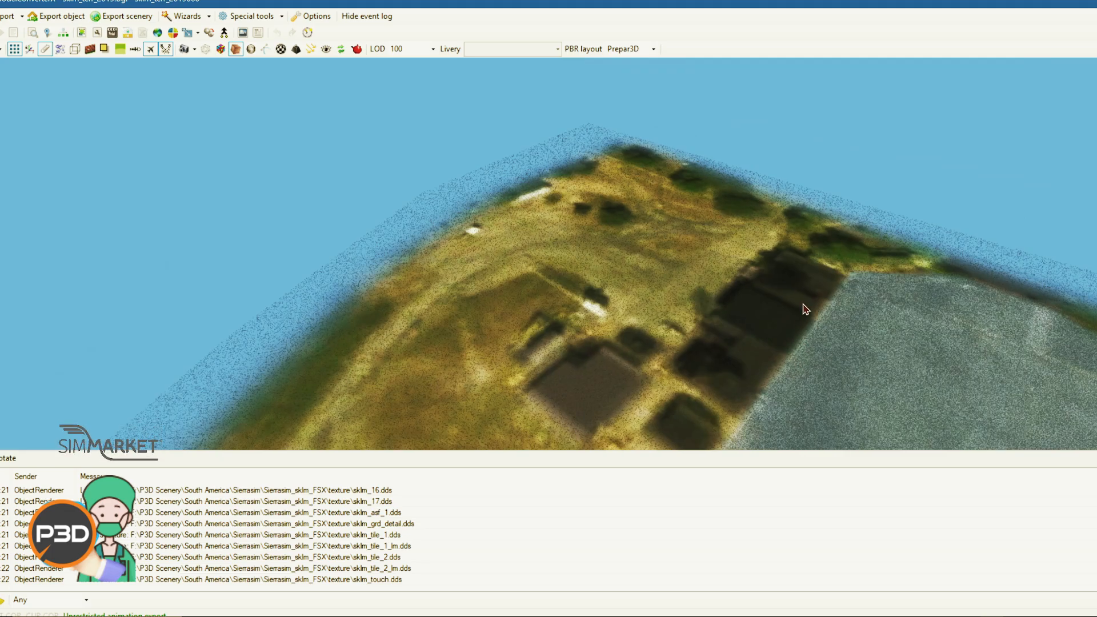
left_click_drag(831, 337, 748, 341)
scroll(749, 360, "down", 5)
left_click_drag(638, 337, 601, 272)
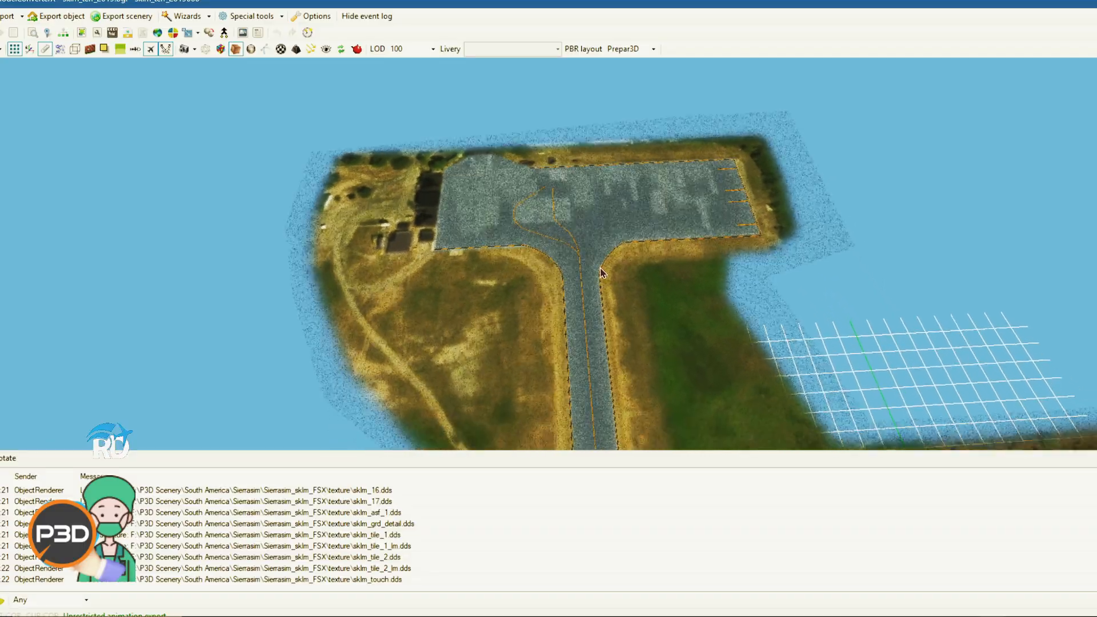
scroll(597, 280, "down", 8)
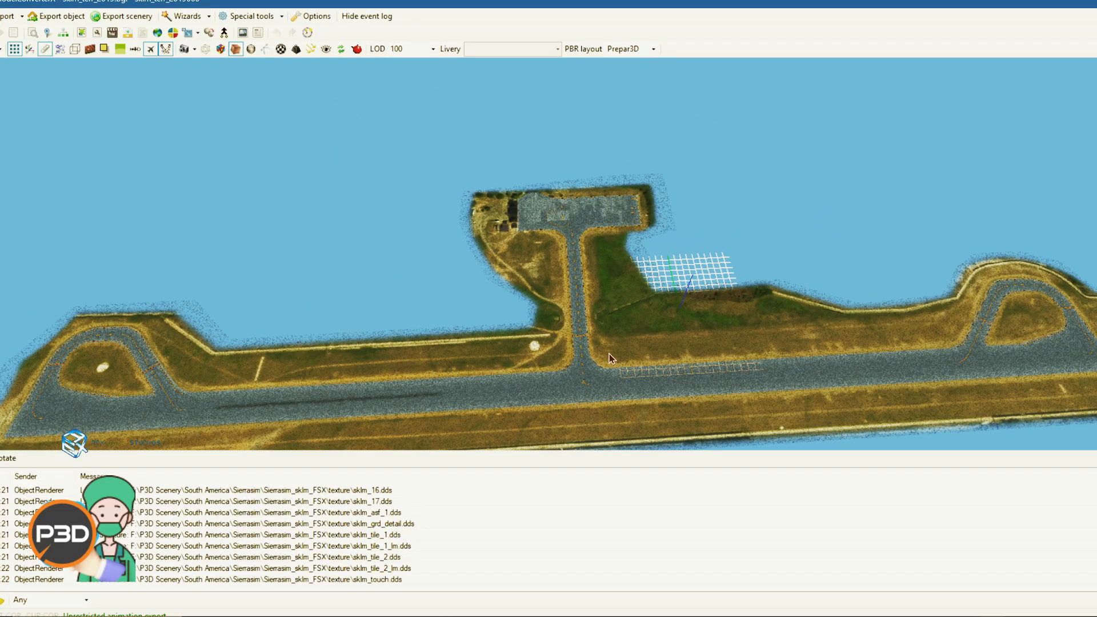
mouse_move(736, 371)
left_mouse_down()
mouse_move(725, 373)
mouse_move(732, 365)
left_mouse_up()
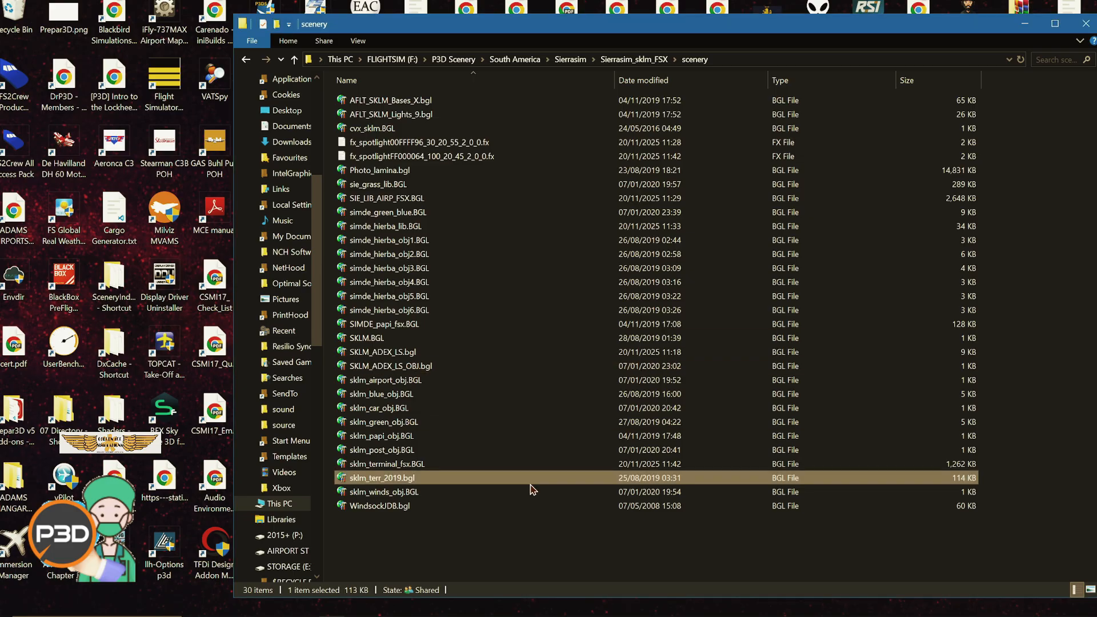
In Visual Studio Code, copy the Intensity Day=20000.00 and Intensity Night=20.00 lines from fx_spotlightFFFFC0AF_100_20_45_2_0_0.fx
left_click(571, 144)
left_click(398, 157)
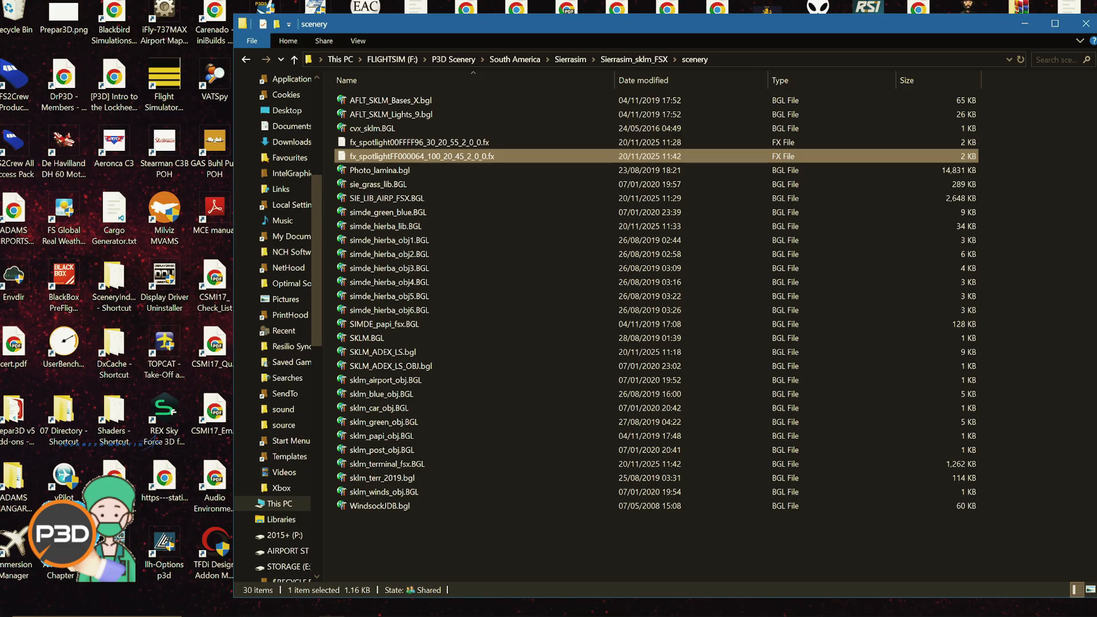
left_click(569, 144)
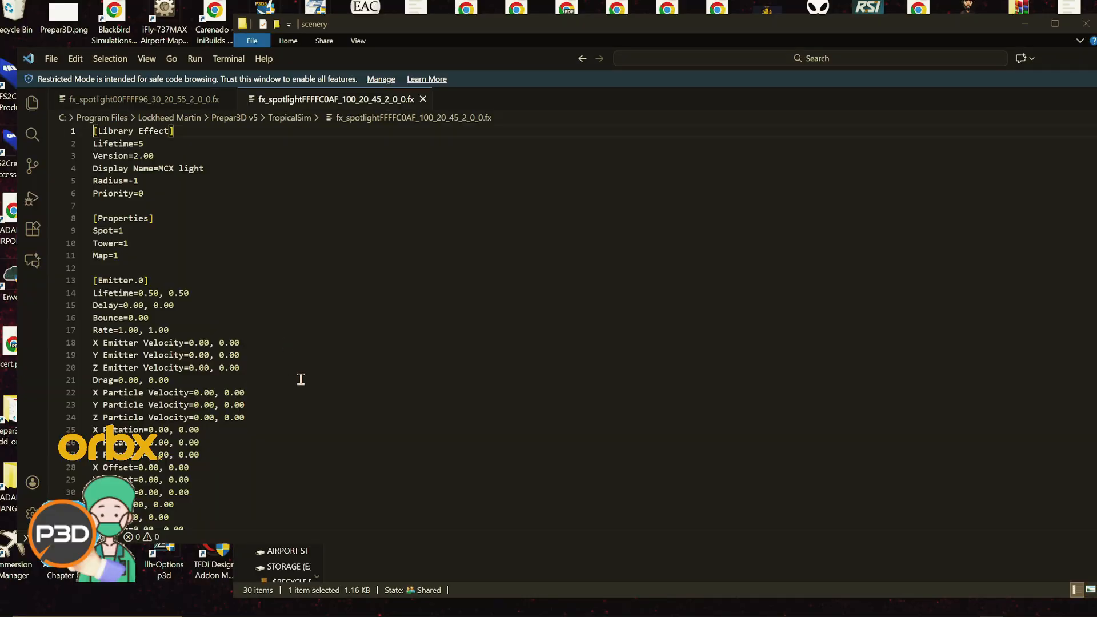
scroll(342, 434, "down", 13)
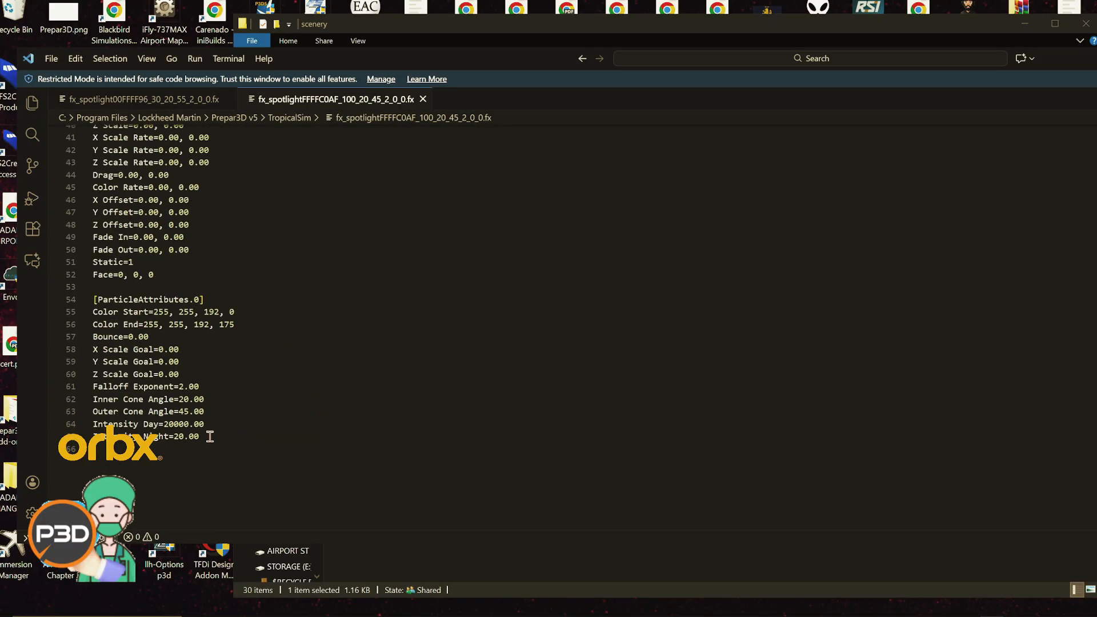
left_click_drag(210, 437, 84, 426)
key("ctrl+c")
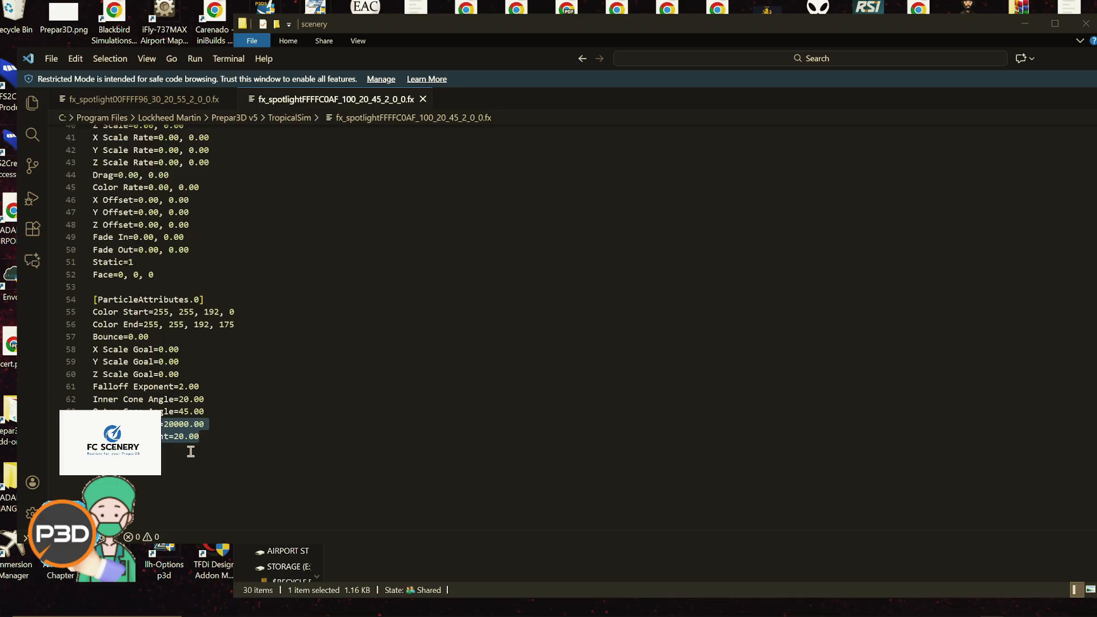
Paste the Intensity Day=20000.00 and Intensity Night=20.00 lines below the outer cone angle in fx_spotlight00FFFF96_30_20_55_2_0_0.fx
scroll(191, 451, "up", 1)
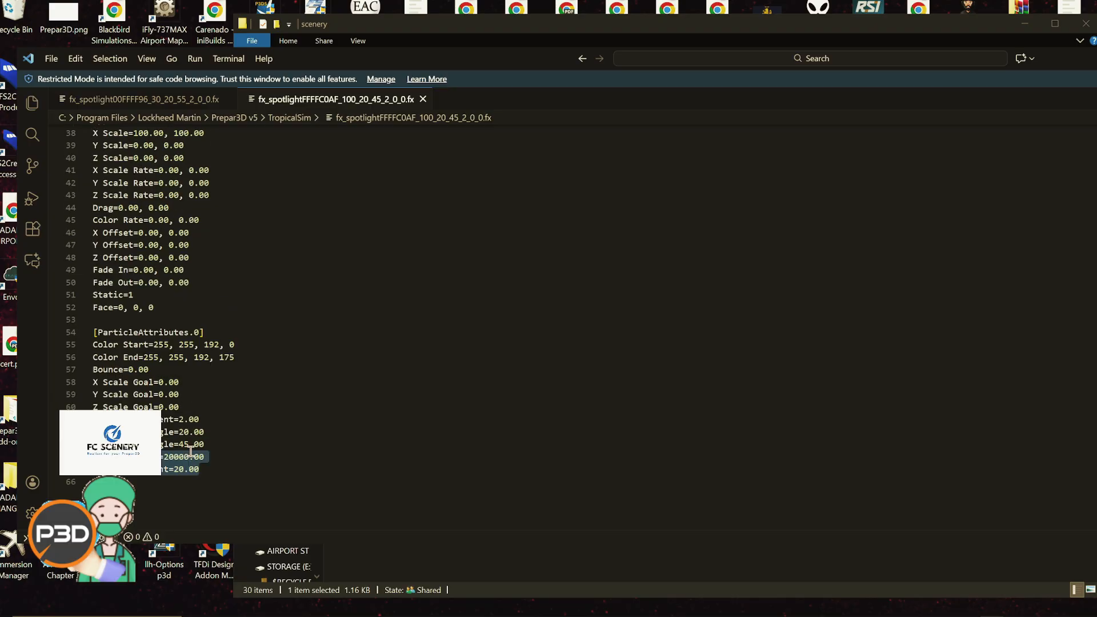
left_click(143, 98)
scroll(241, 366, "down", 12)
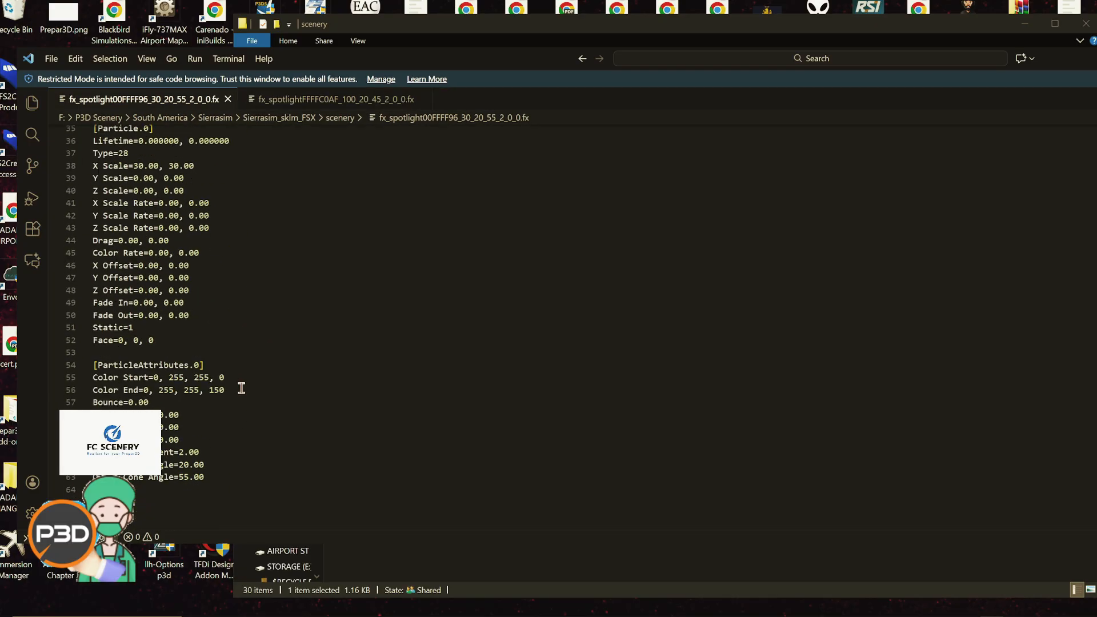
left_click(221, 477)
key("Return")
scroll(221, 478, "down", 1)
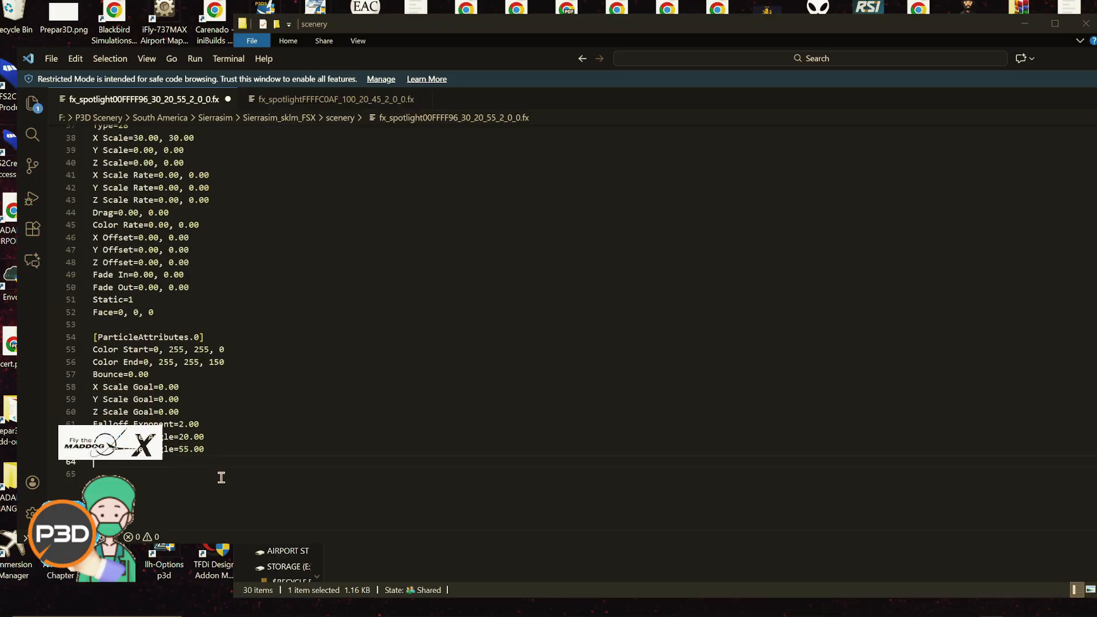
key("ctrl+v")
scroll(221, 477, "up", 1)
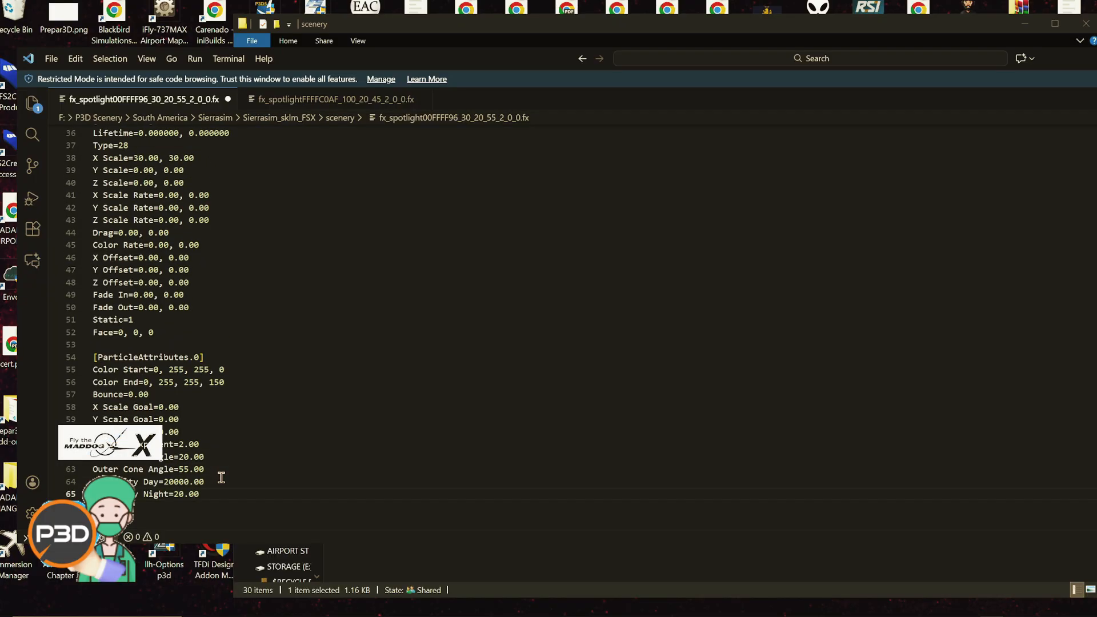
Save fx_spotlight00FFFF96_30_20_55_2_0_0.fx and close both open effect files along with the editor
left_click(51, 58)
left_click(76, 281)
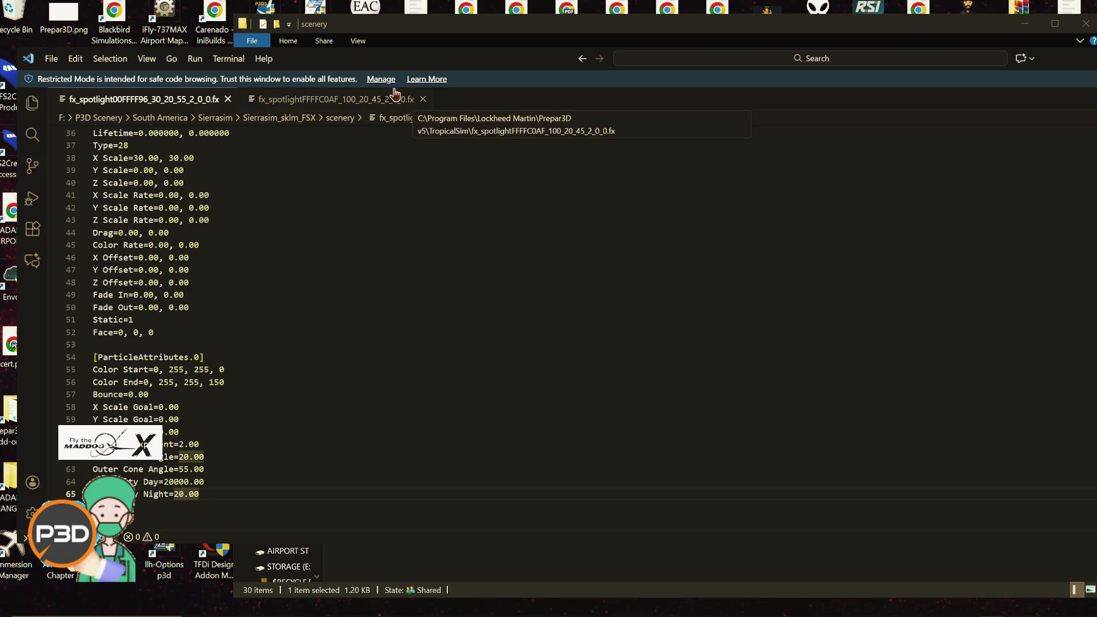
left_click(423, 100)
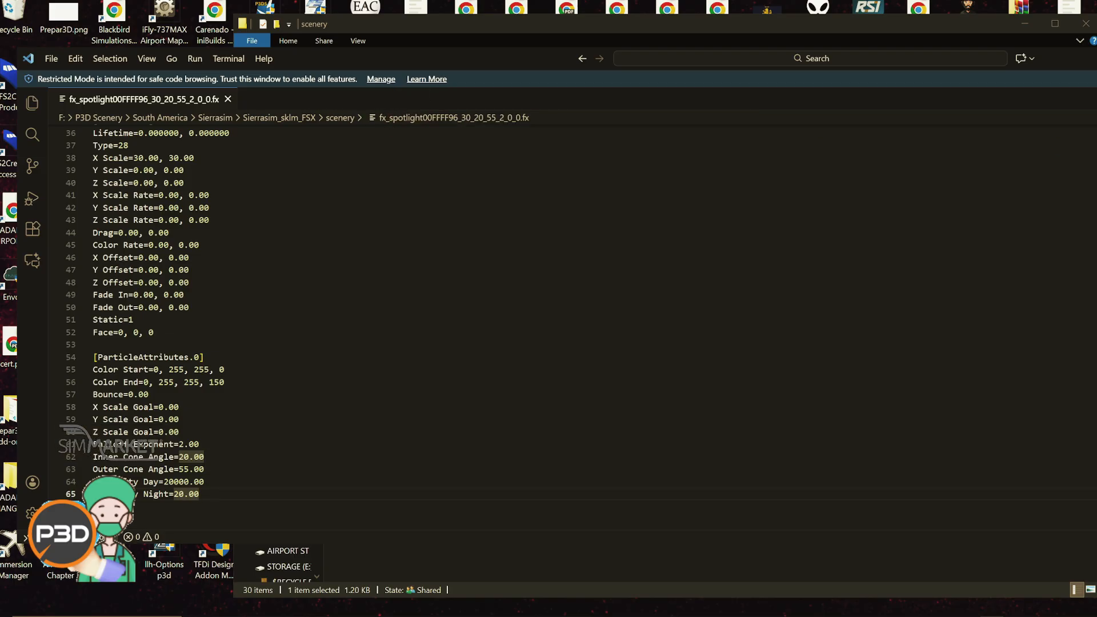
key("alt+F4")
Add the copied Intensity Day=20000.00 and Intensity Night=20.00 lines below the outer cone angle in fx_spotlightFF000064_100_20_45_2_0_0.fx and save it
double_click(430, 161)
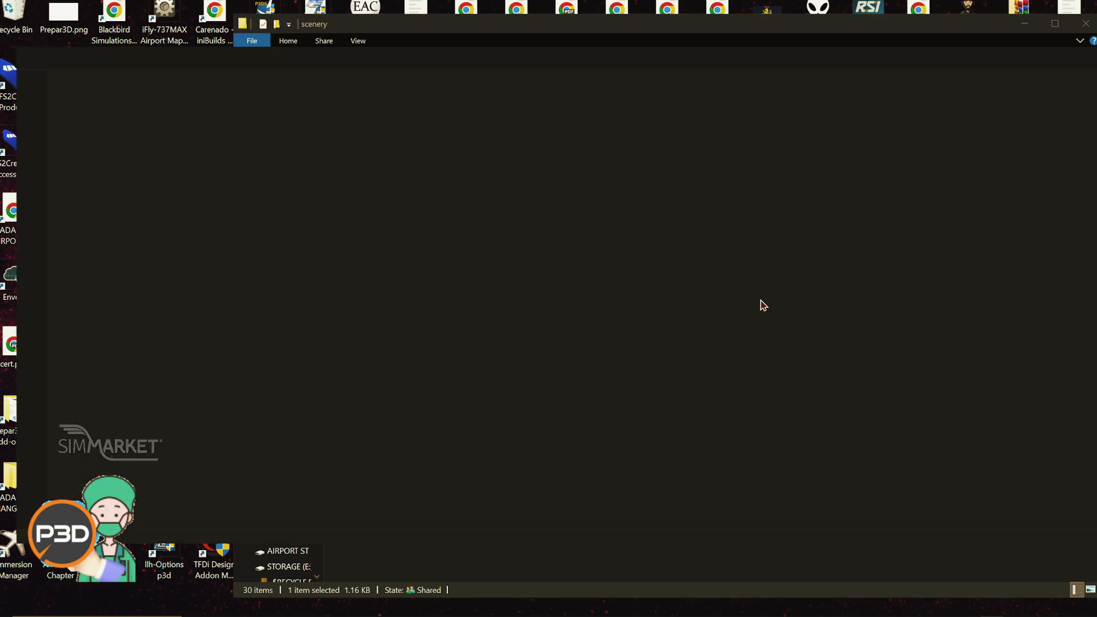
scroll(263, 448, "down", 10)
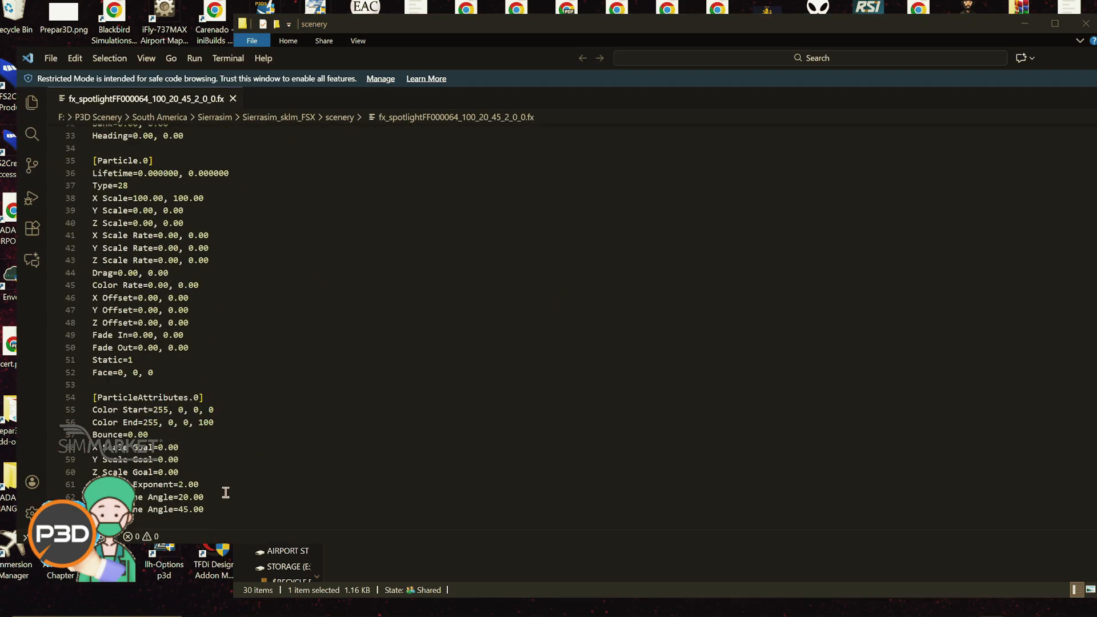
left_click(227, 507)
key("ctrl+v")
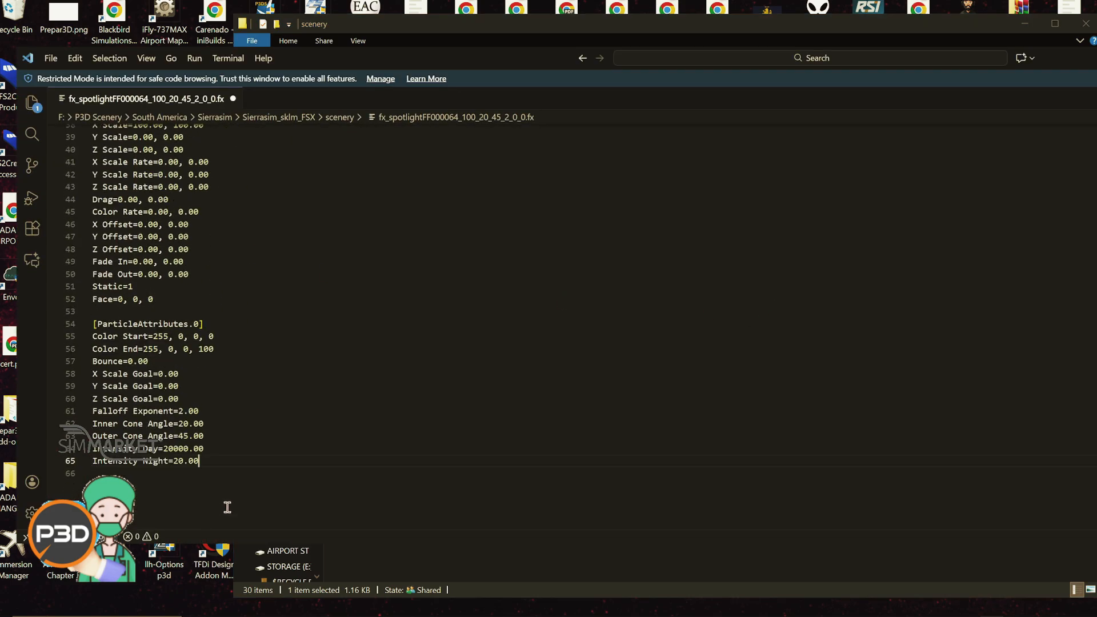
left_click(51, 58)
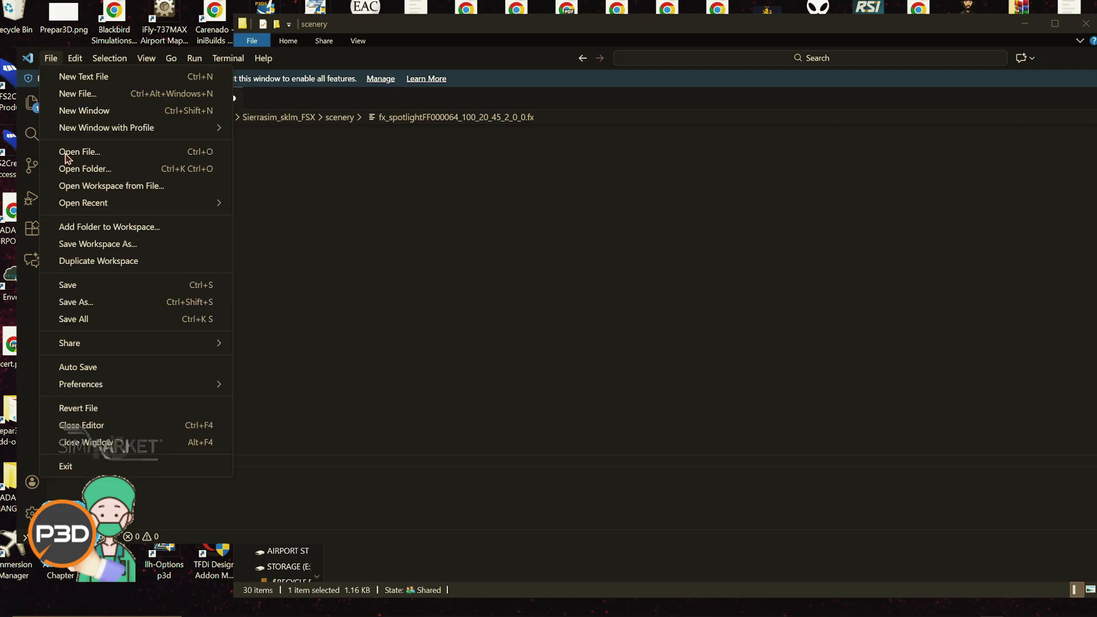
left_click(86, 284)
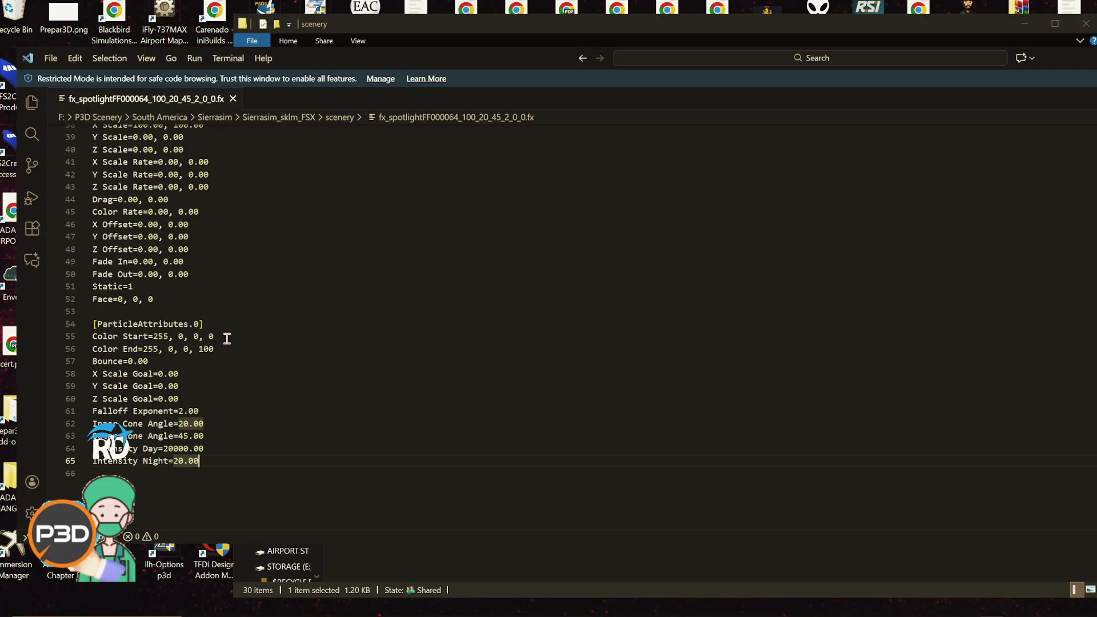
Examine fx_spotlightFF000064_100_20_45_2_0_0.fx from the Library Effect section to the ParticleAttributes intensity lines, and close the editor
scroll(246, 370, "up", 10)
scroll(289, 362, "up", 2)
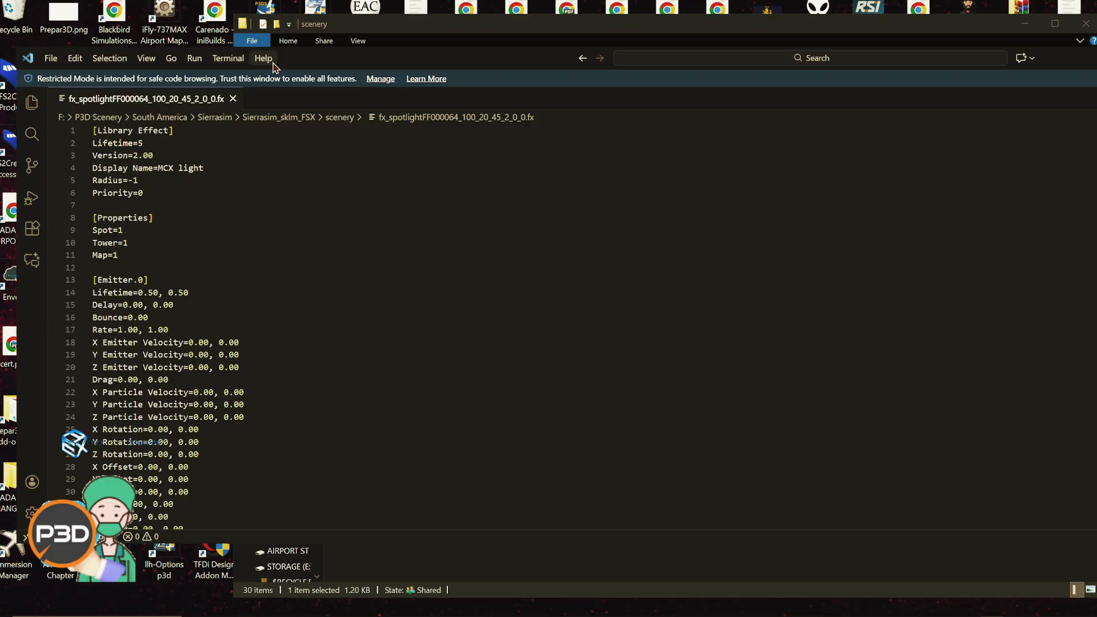
left_click_drag(293, 58, 521, 53)
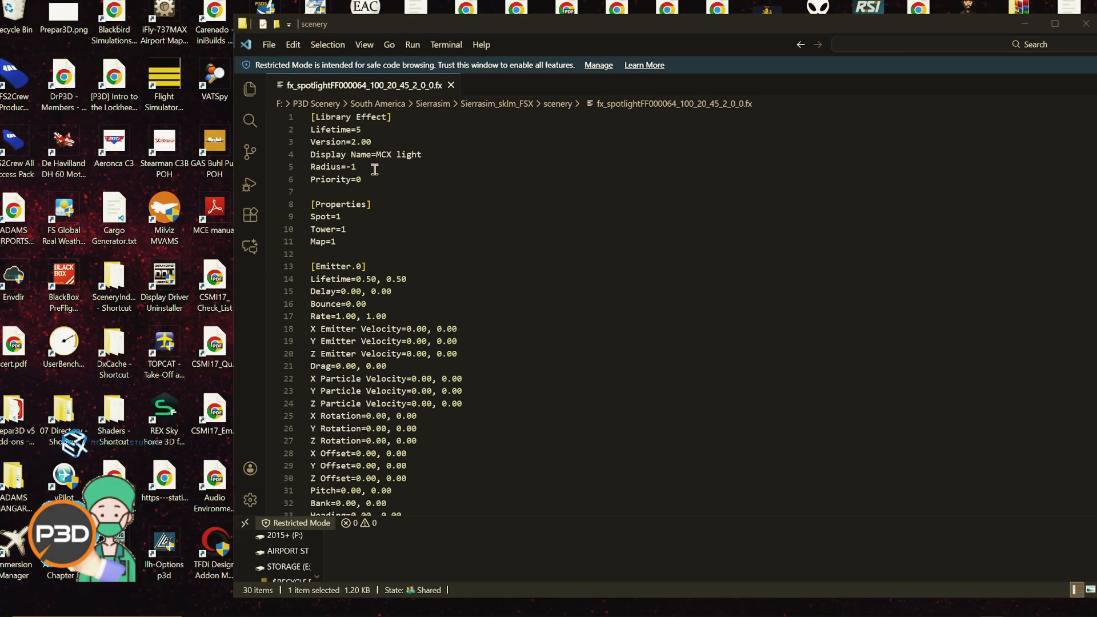
scroll(474, 309, "down", 4)
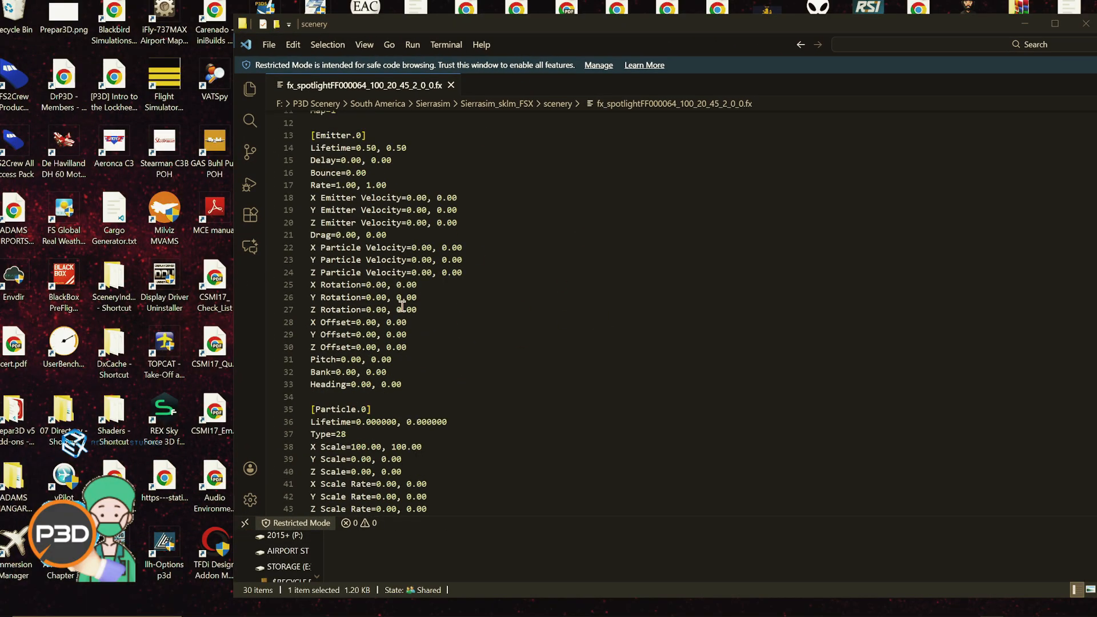
scroll(370, 427, "down", 5)
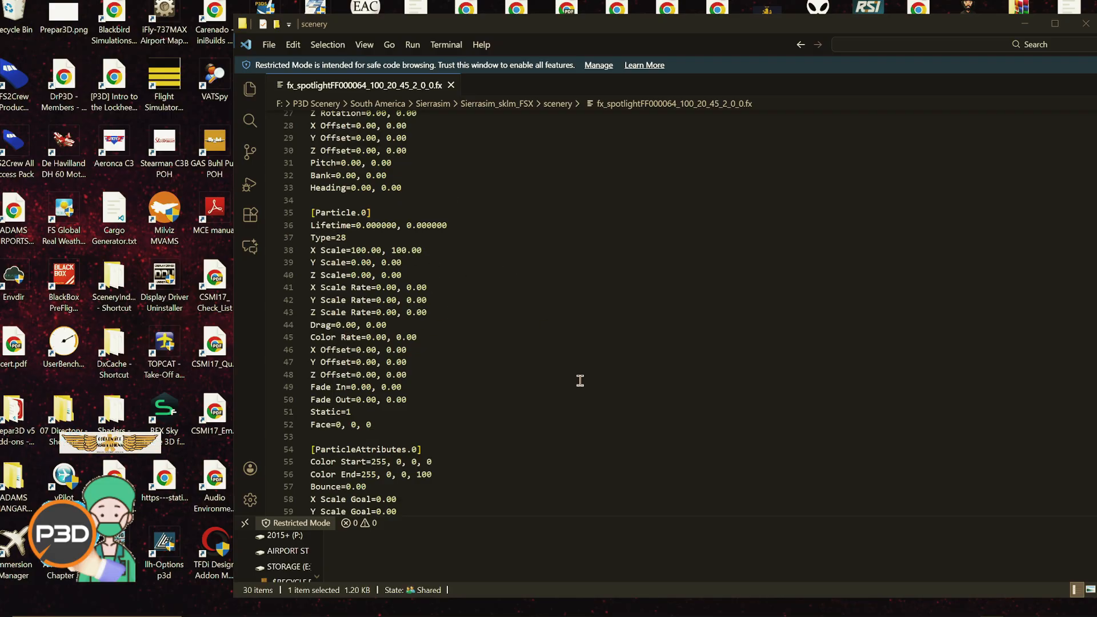
scroll(478, 396, "down", 4)
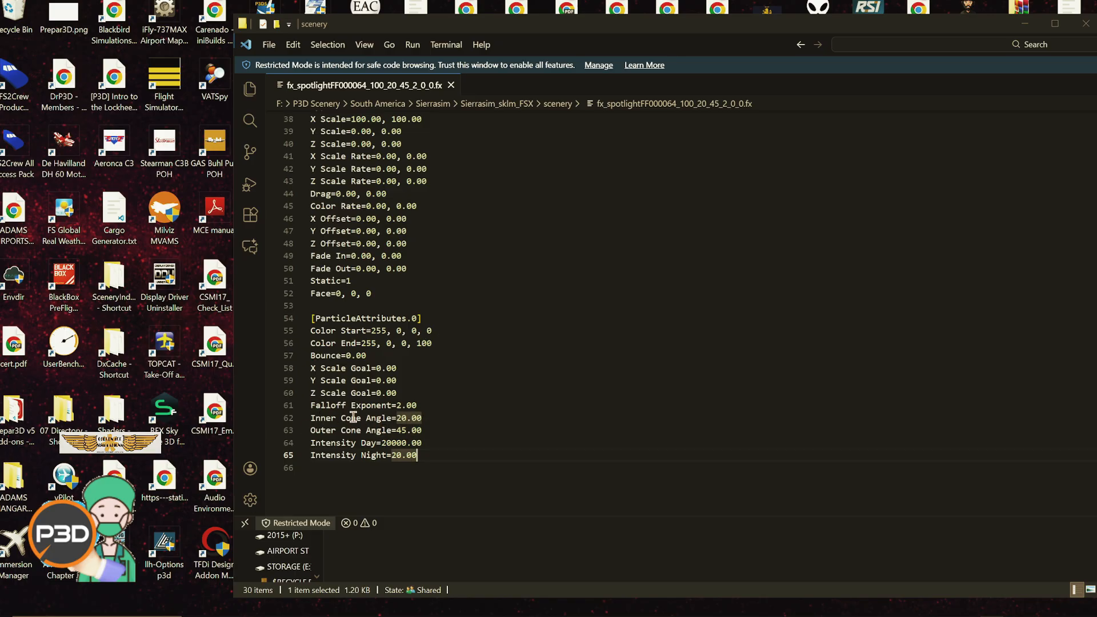
scroll(425, 428, "up", 3)
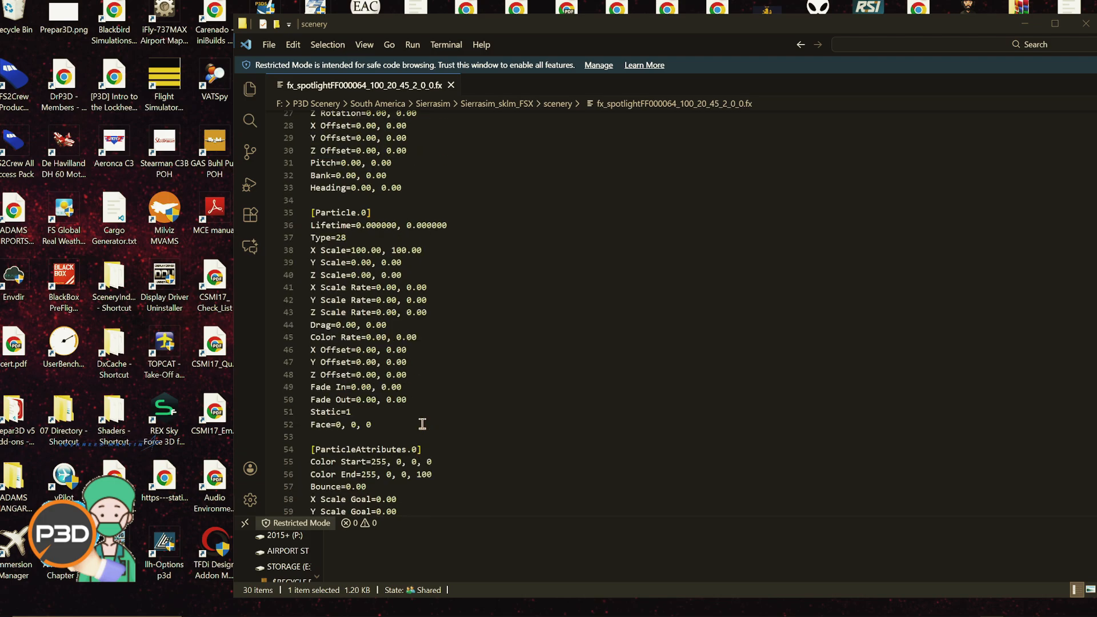
scroll(471, 291, "up", 3)
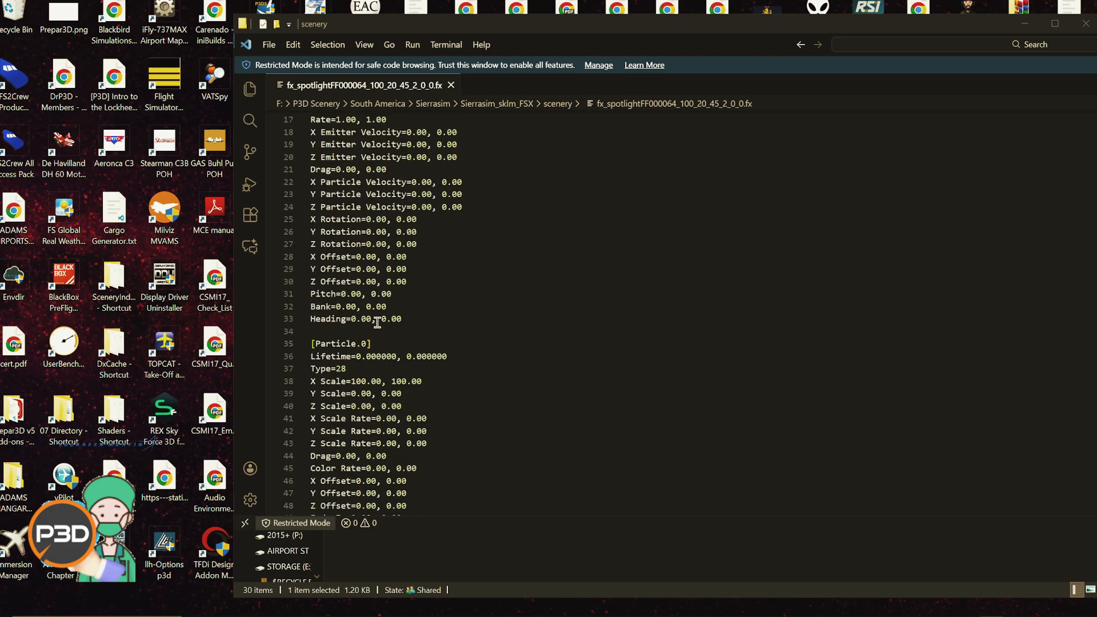
scroll(474, 345, "up", 4)
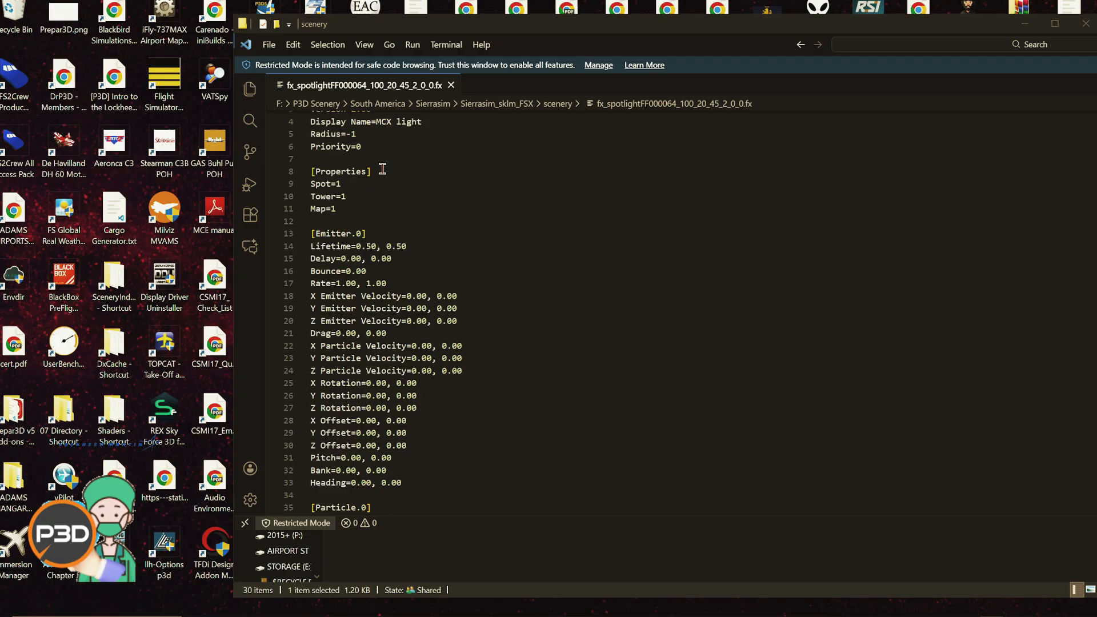
scroll(382, 169, "up", 1)
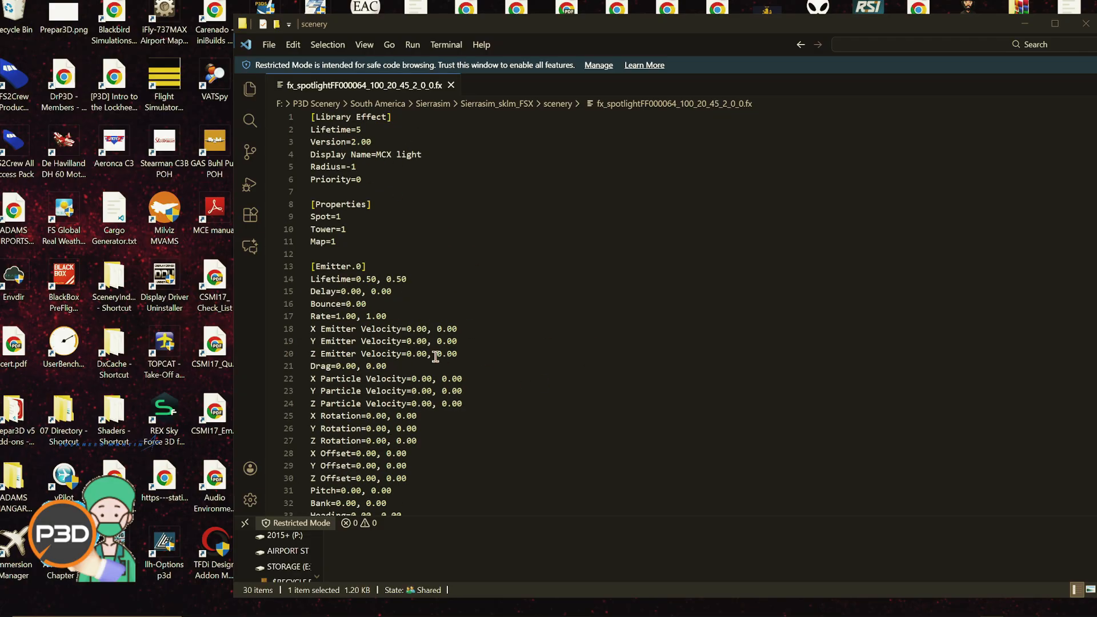
scroll(481, 363, "down", 4)
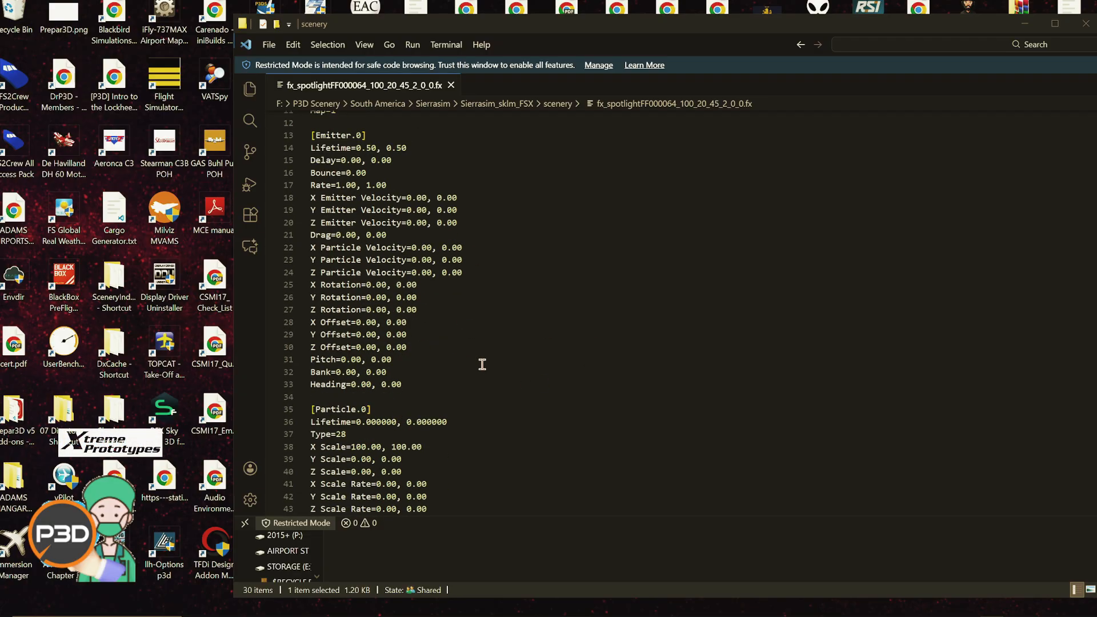
scroll(458, 397, "down", 10)
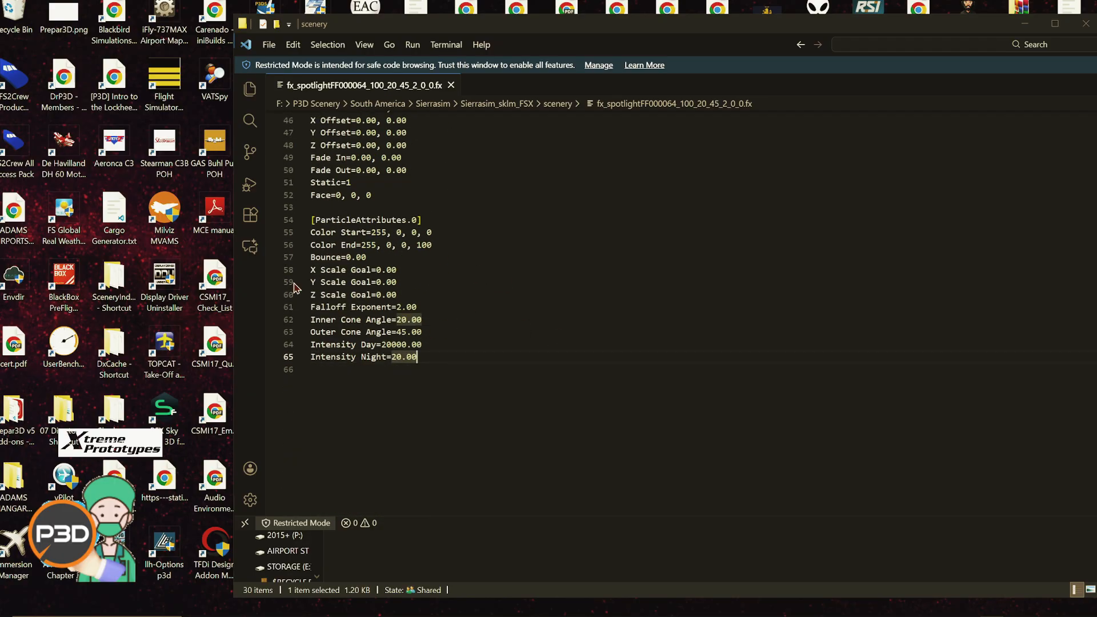
key("alt+F4")
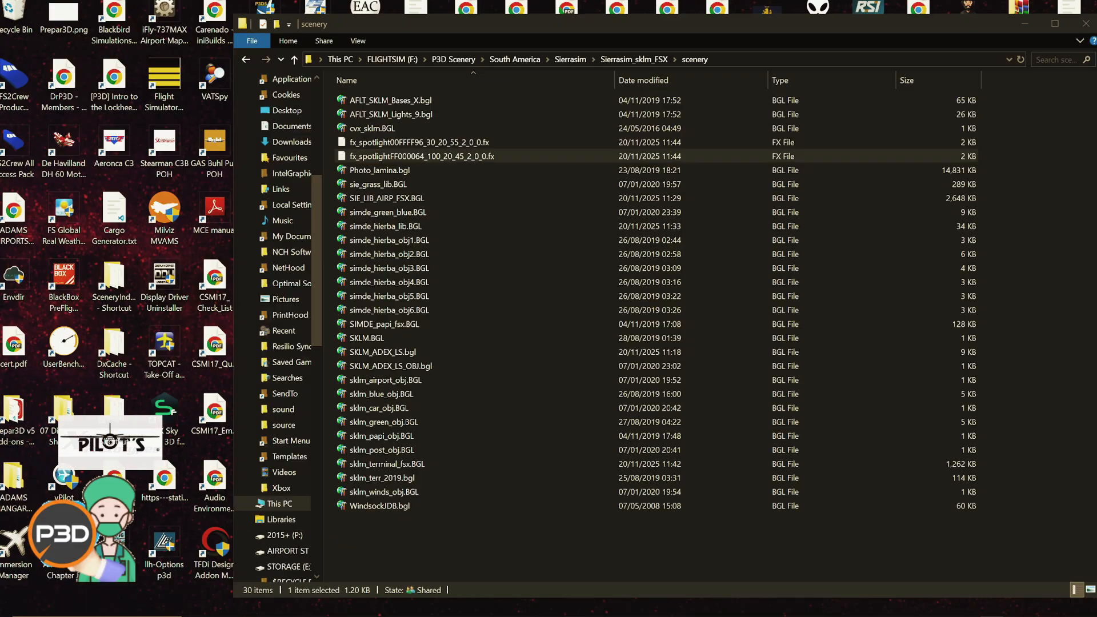
Copy both fx_spotlight files from the scenery folder into the Prepar3D v5 Effects folder
left_click(389, 144)
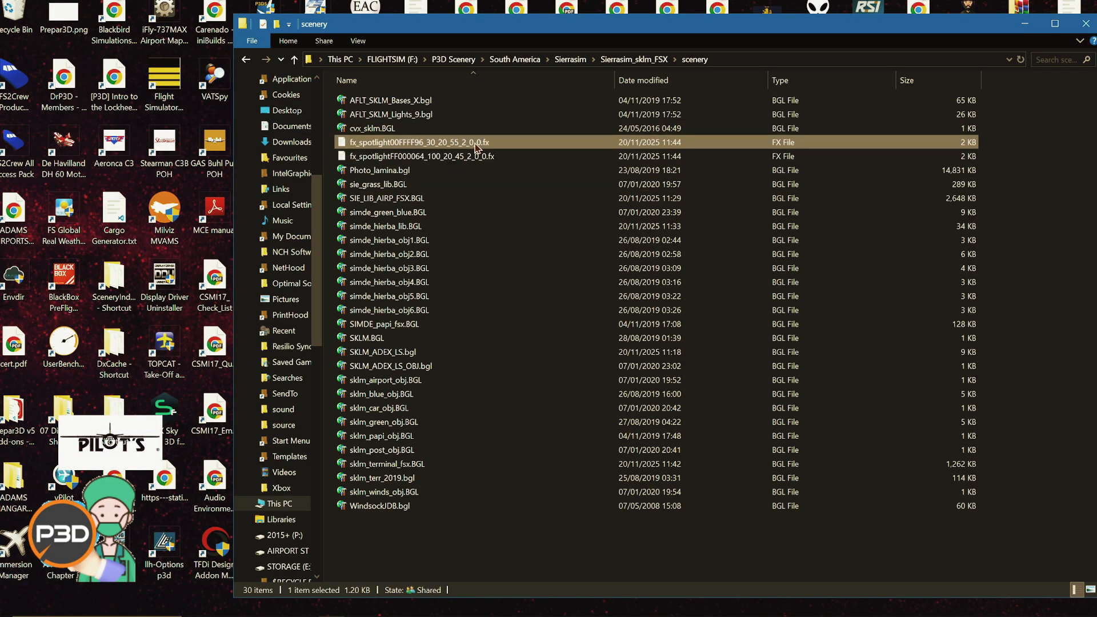
left_click(750, 155, "shift")
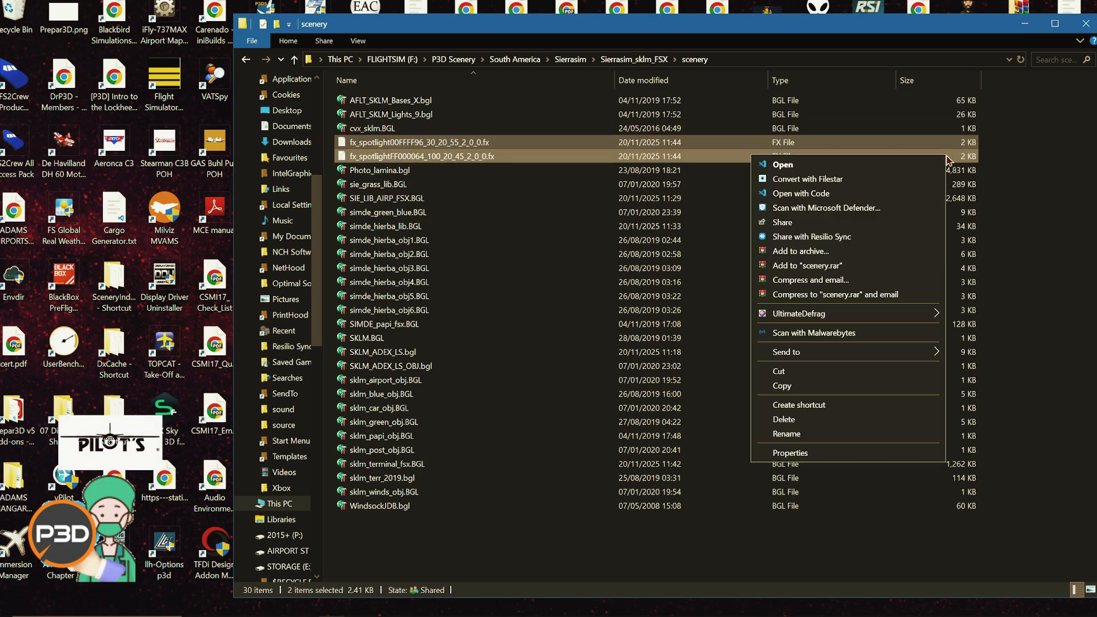
right_click(751, 155)
left_click(827, 388)
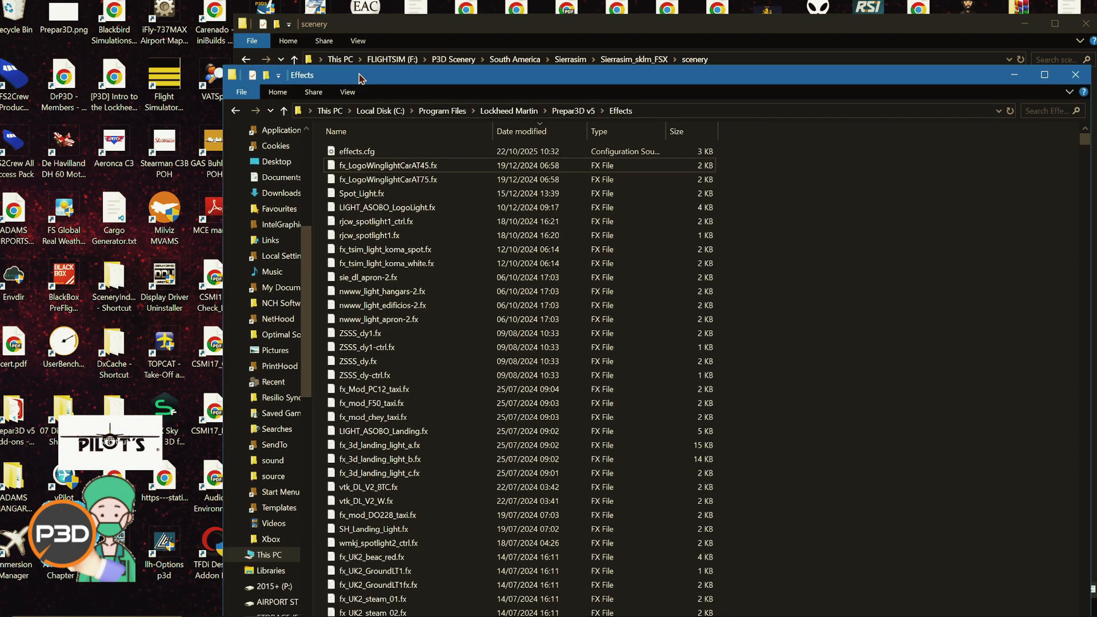
right_click(793, 313)
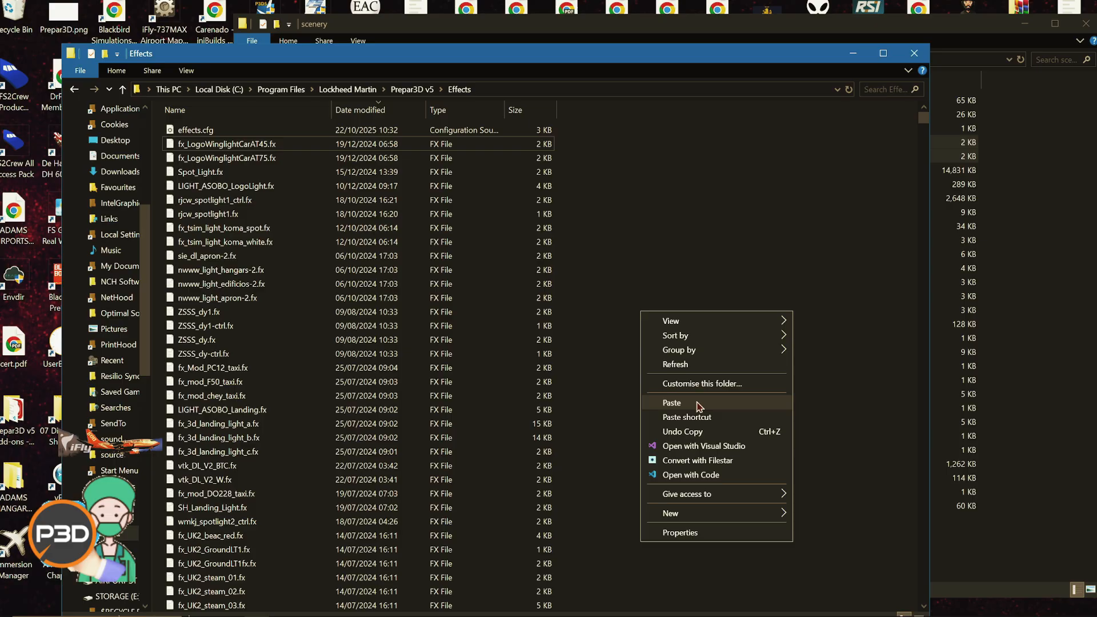
left_click(696, 404)
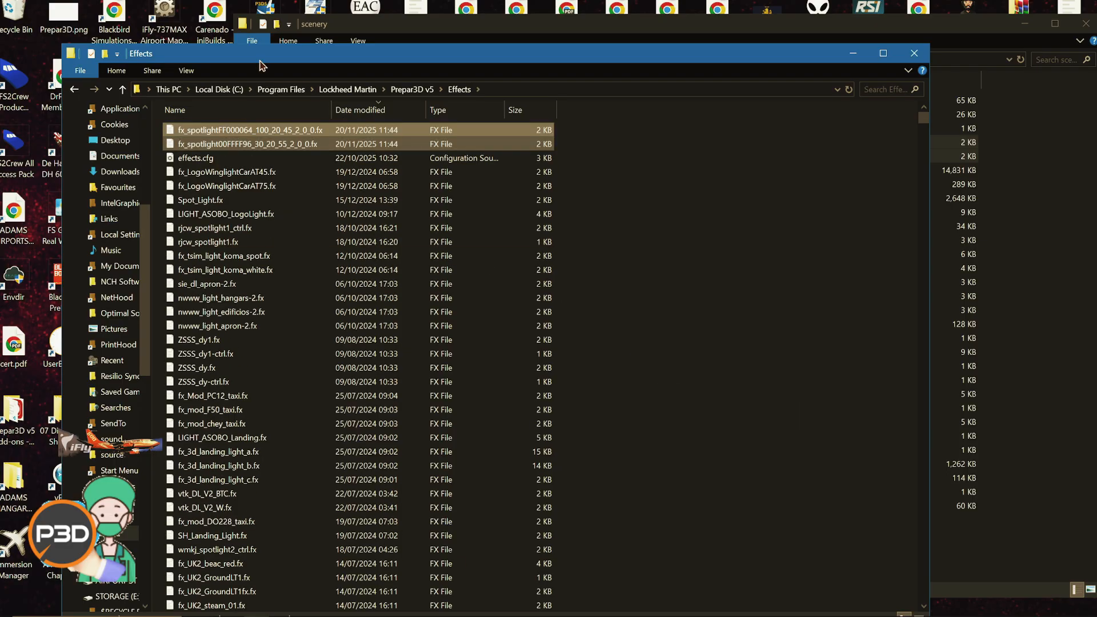
View the Effects folder sorted by name, return it to newest-first order by date modified, and uncover the scenery folder window
left_click_drag(260, 57, 488, 191)
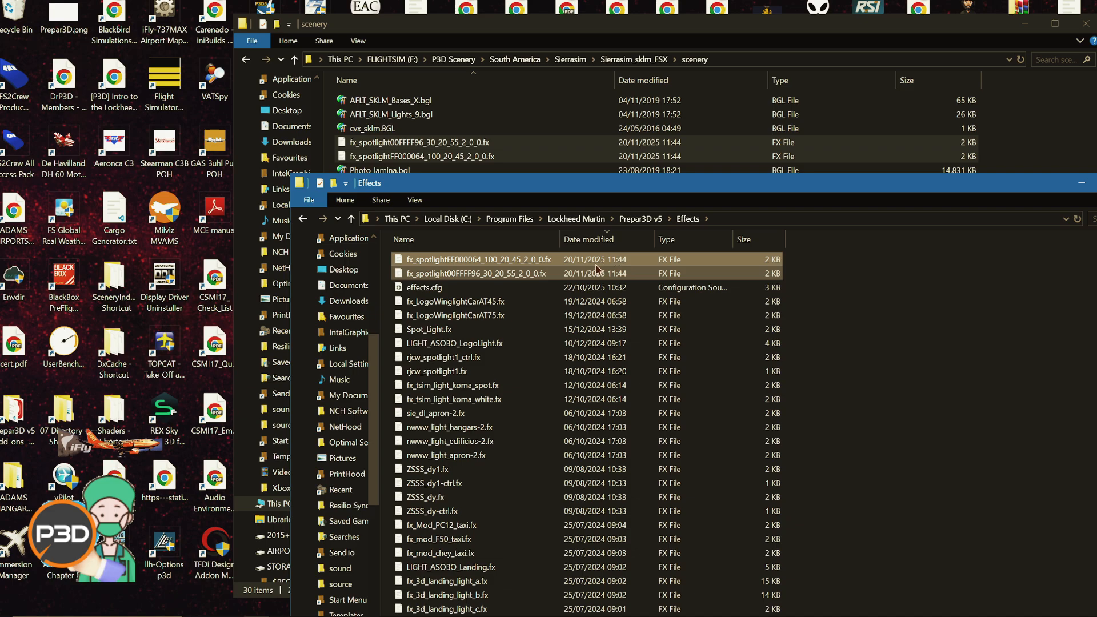
left_click(483, 239)
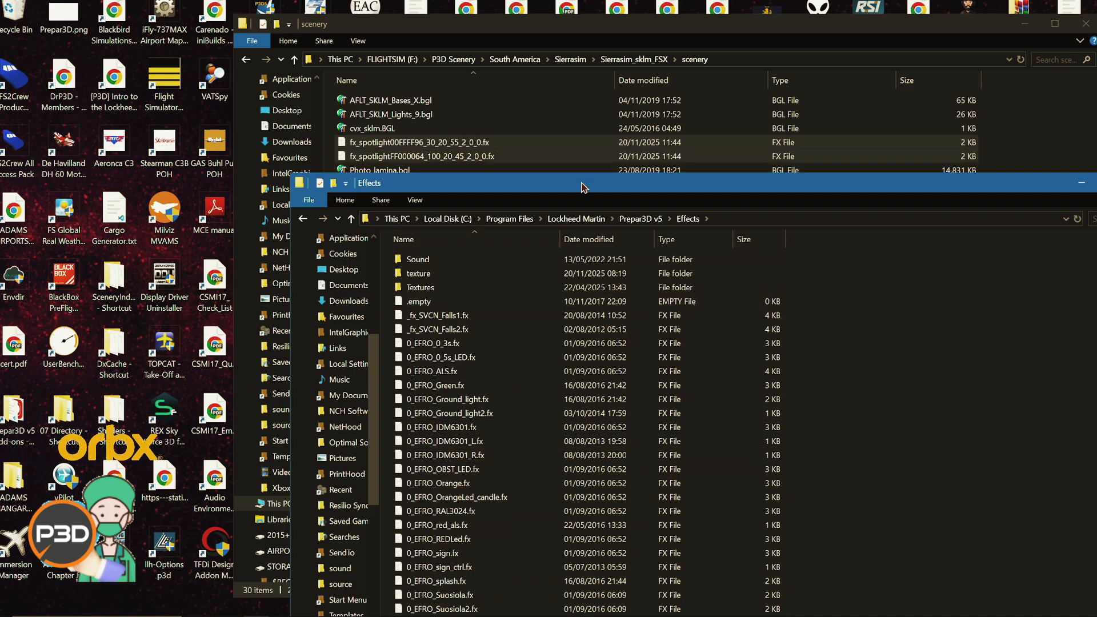
left_click_drag(583, 186, 504, 32)
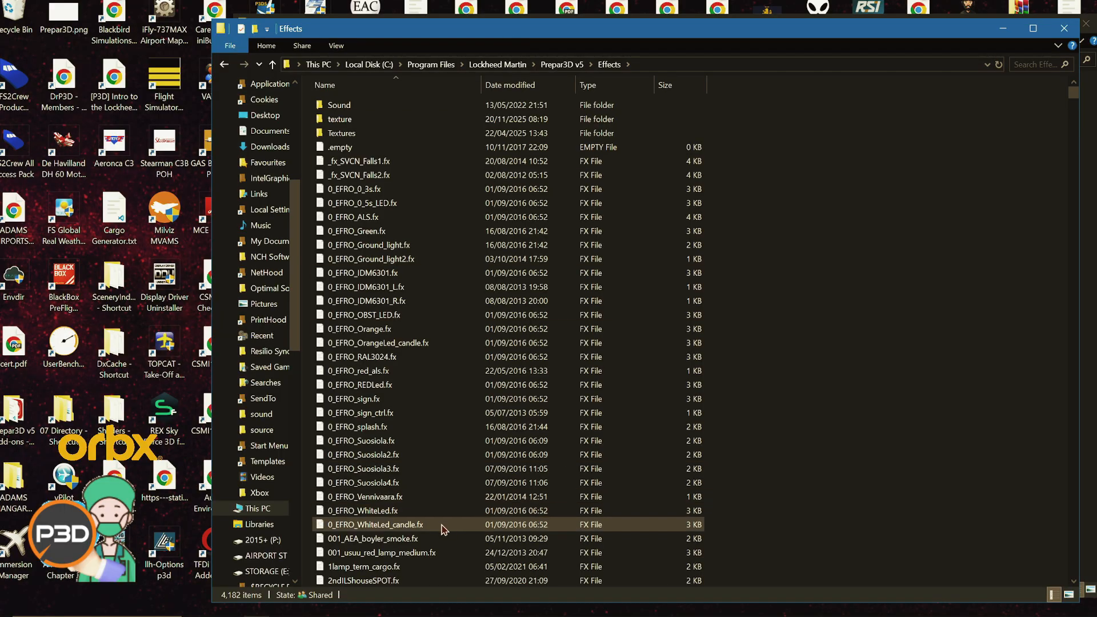
left_click(522, 84)
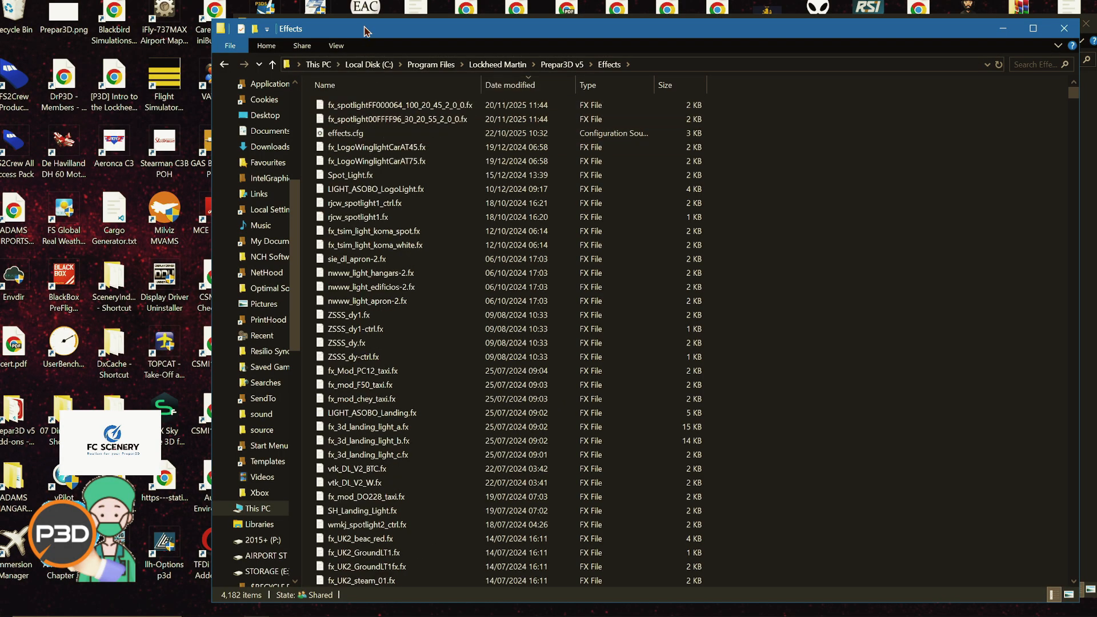
left_click_drag(368, 31, 814, 120)
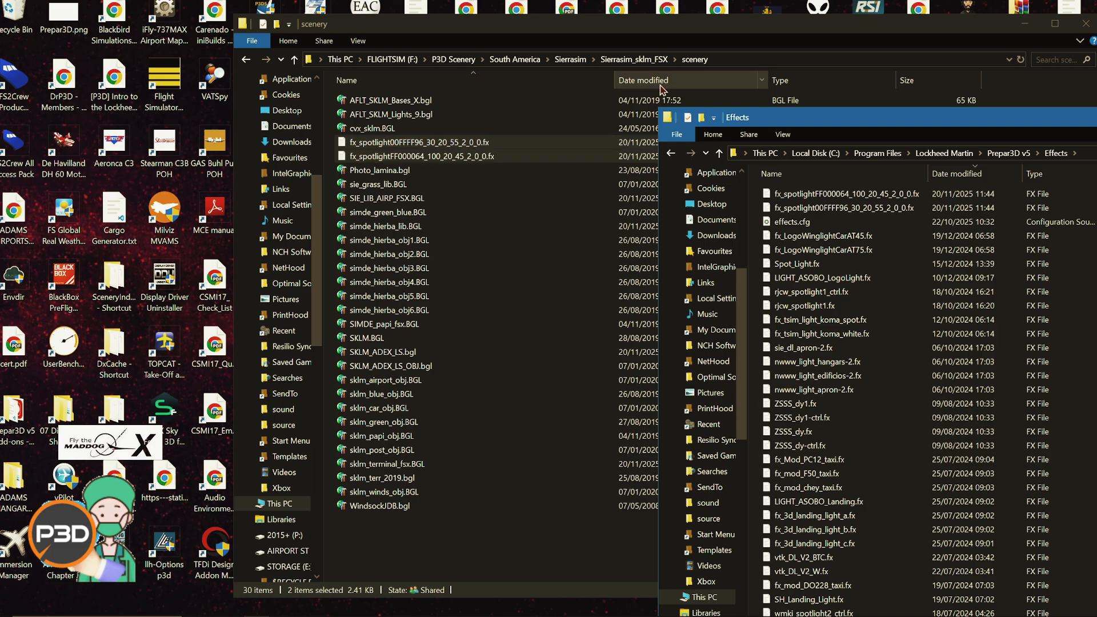
Move both fx_spotlight files from the scenery folder up into Sierrasim_sklm_FSX, and return to the scenery folder
left_click(653, 25)
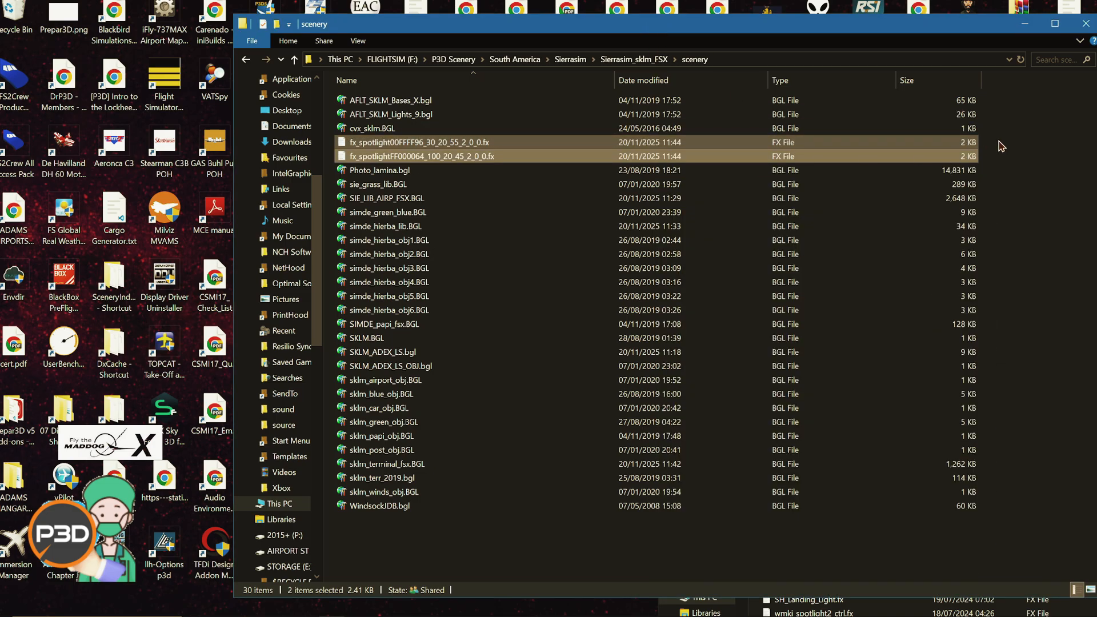
right_click(951, 155)
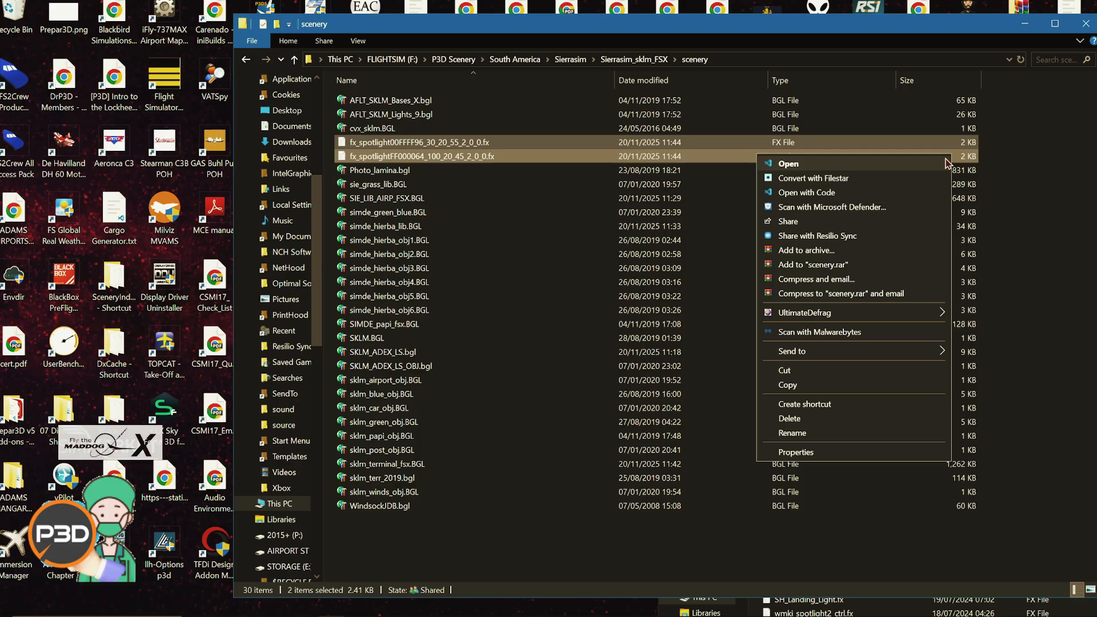
left_click(808, 375)
left_click(634, 59)
right_click(563, 264)
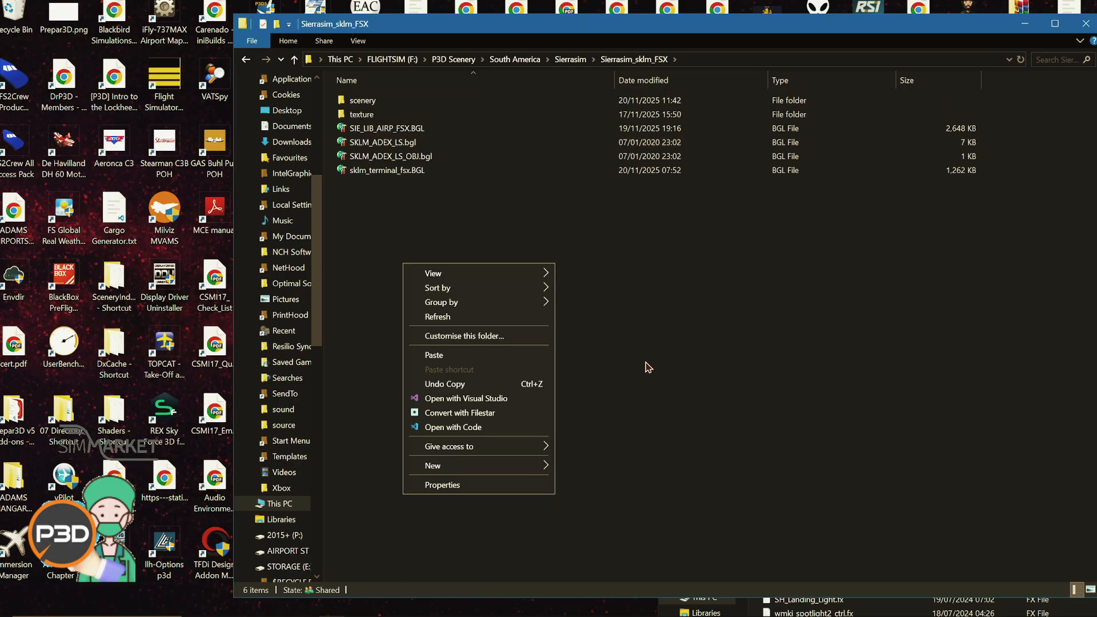
left_click(503, 359)
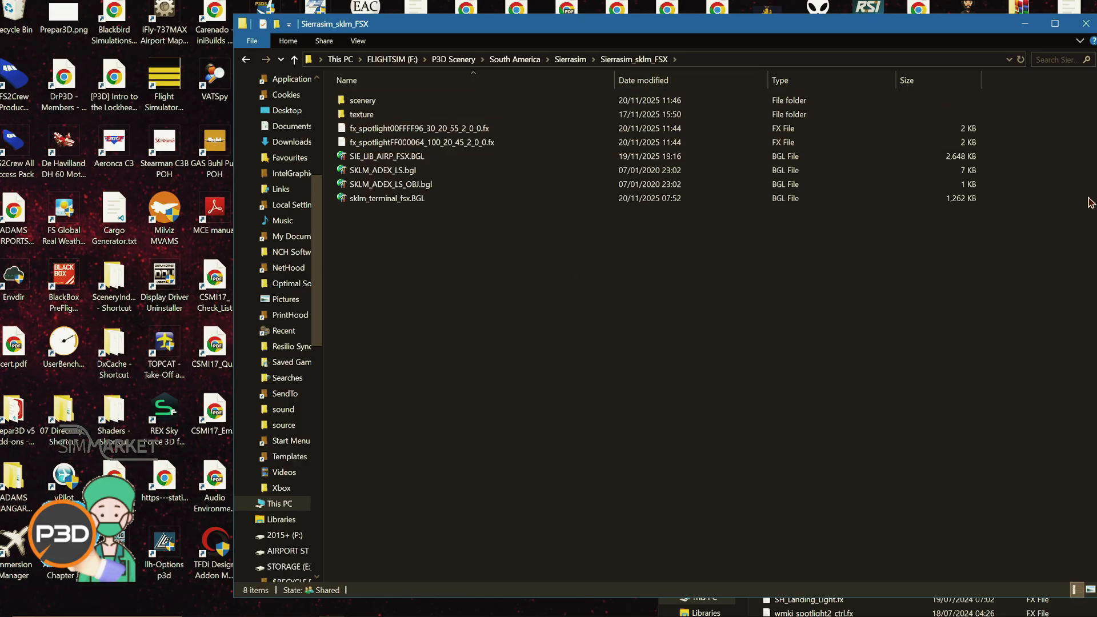
double_click(431, 101)
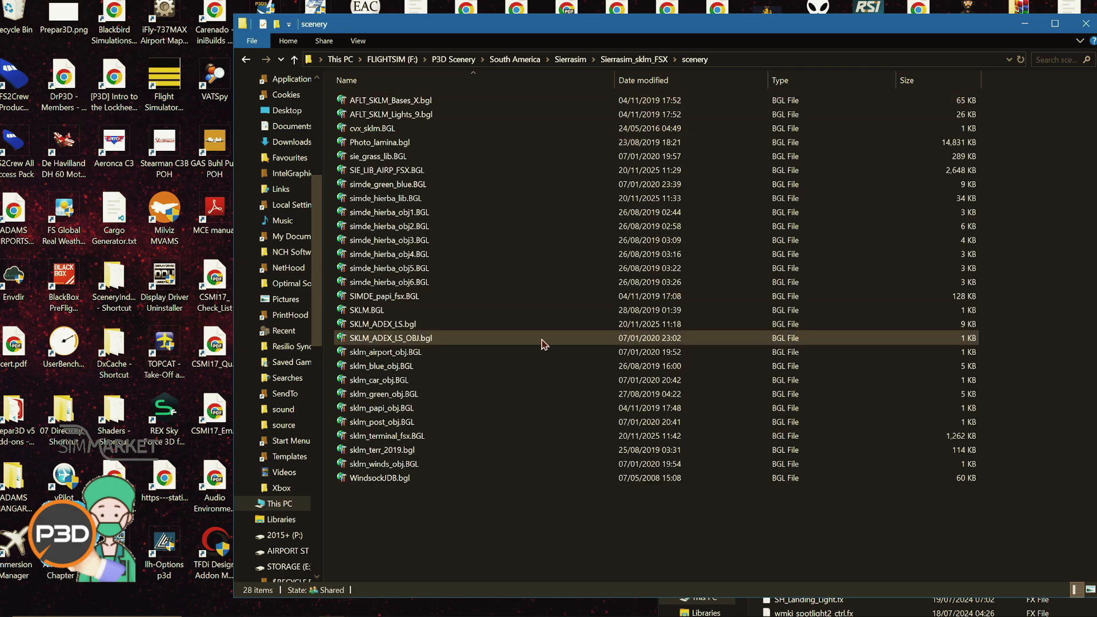
key("alt+Tab")
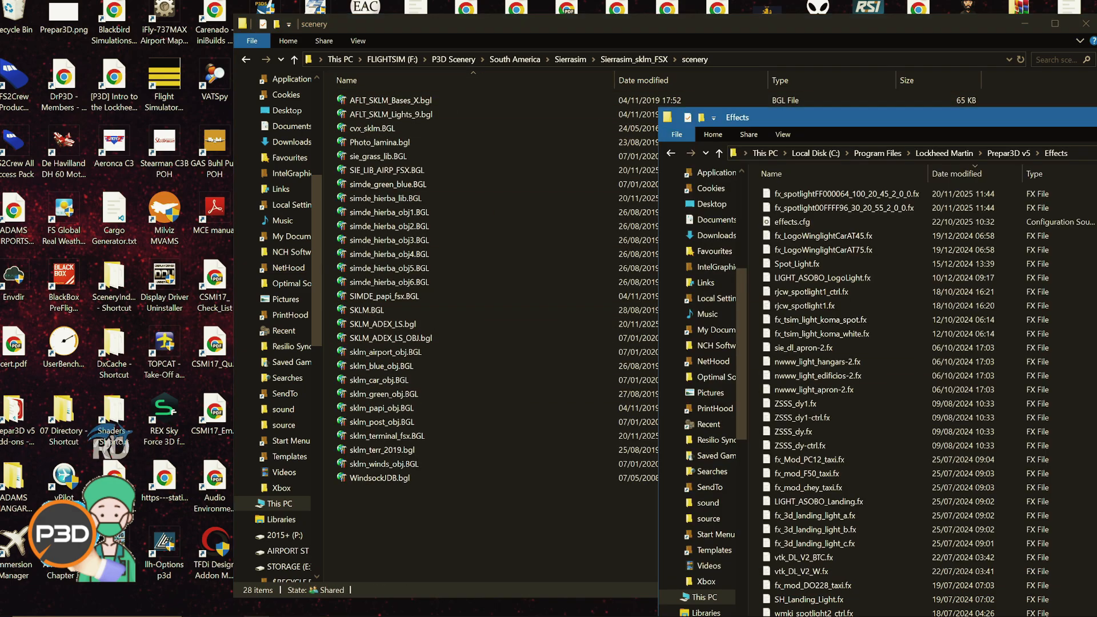
Switch to Prepar3D and inspect the night lighting on the apron and terminal buildings from the cockpit and from outside the aircraft
left_click_drag(971, 117, 862, 97)
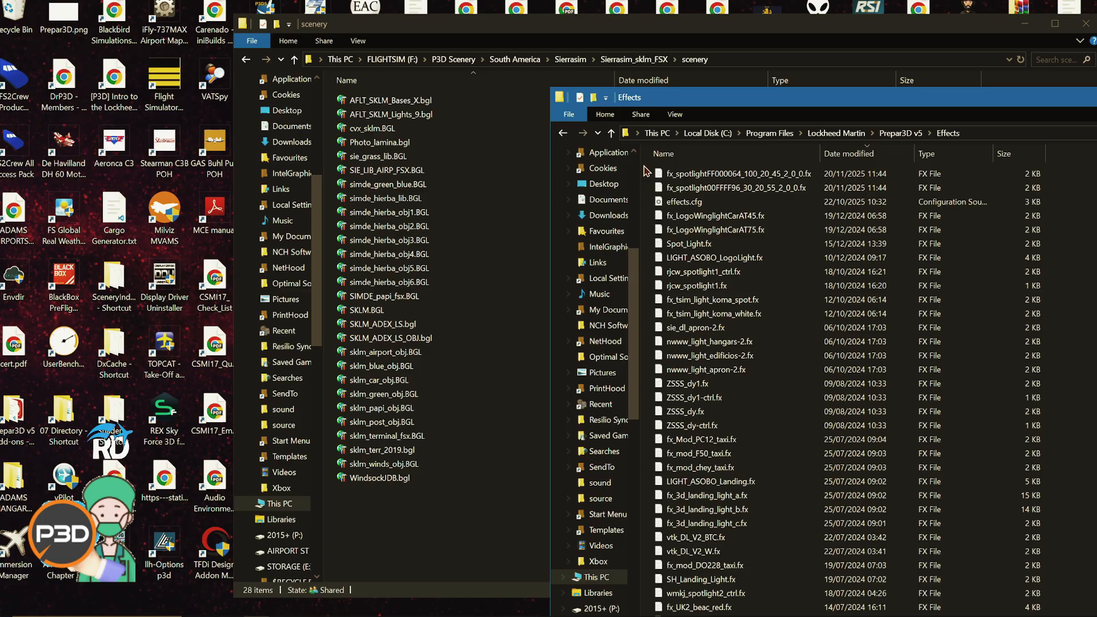
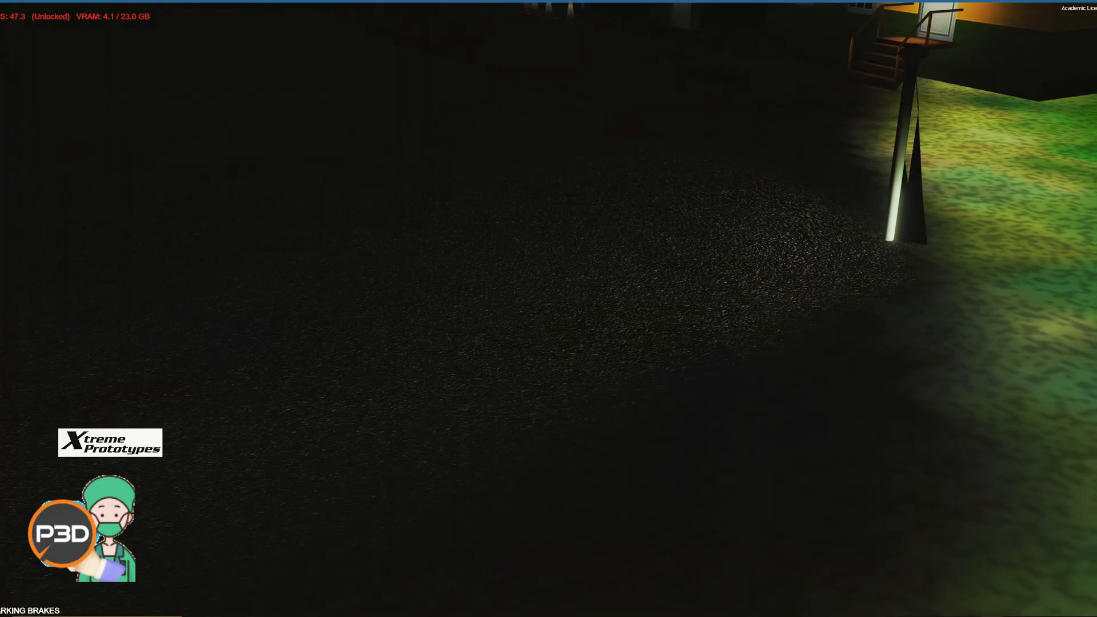
key("alt+Tab")
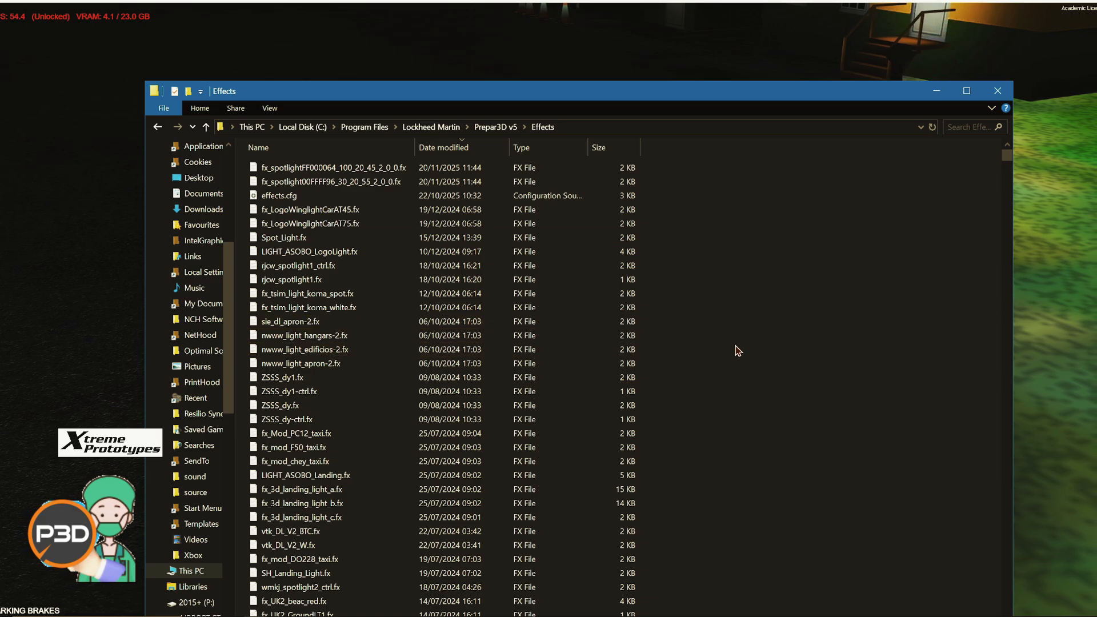
key("alt+Tab")
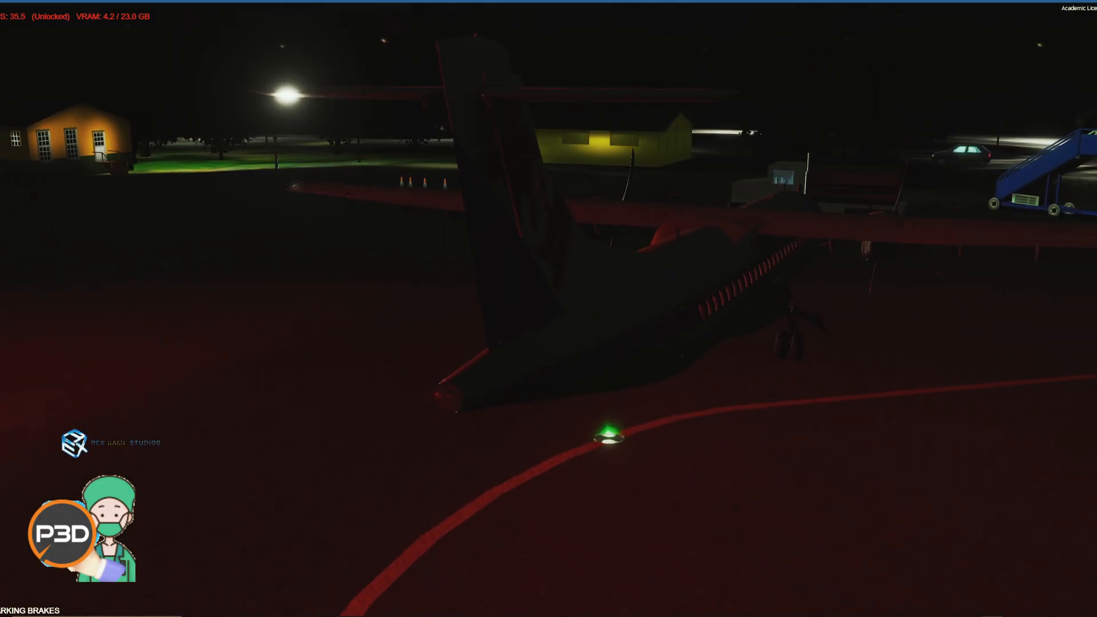
key("F9")
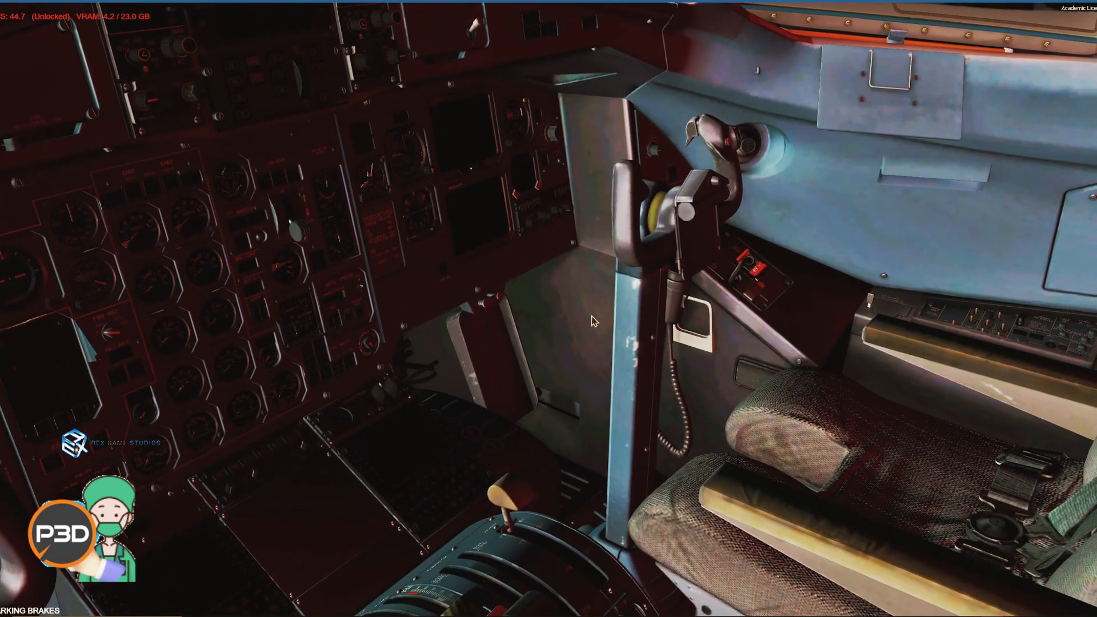
middle_click_drag(591, 315, 287, 221)
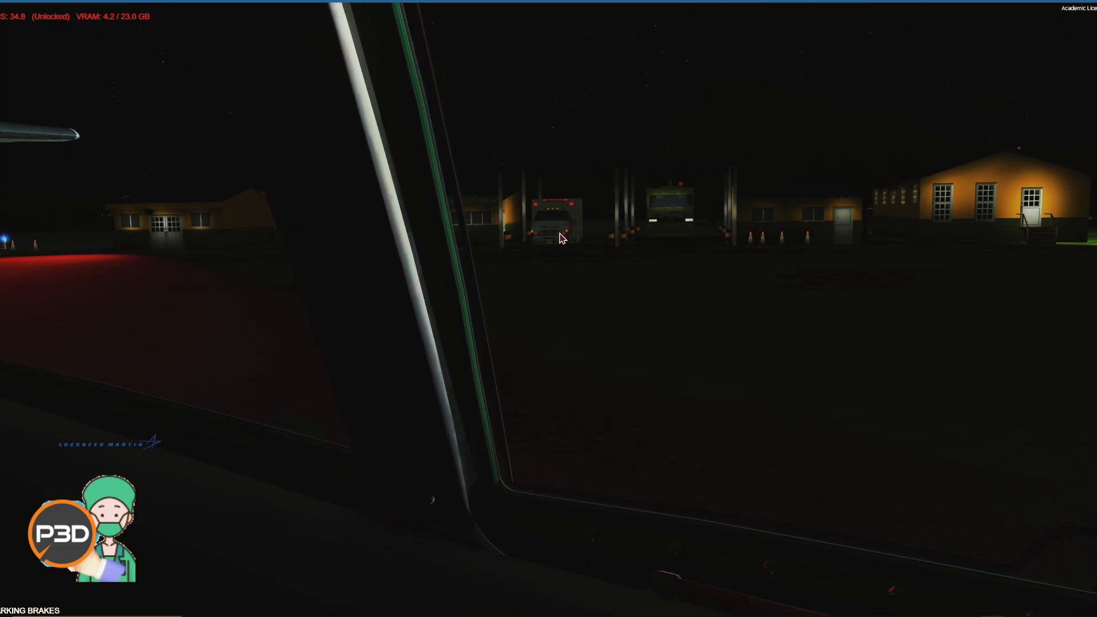
right_click(654, 267)
mouse_move(742, 288)
left_click(809, 290)
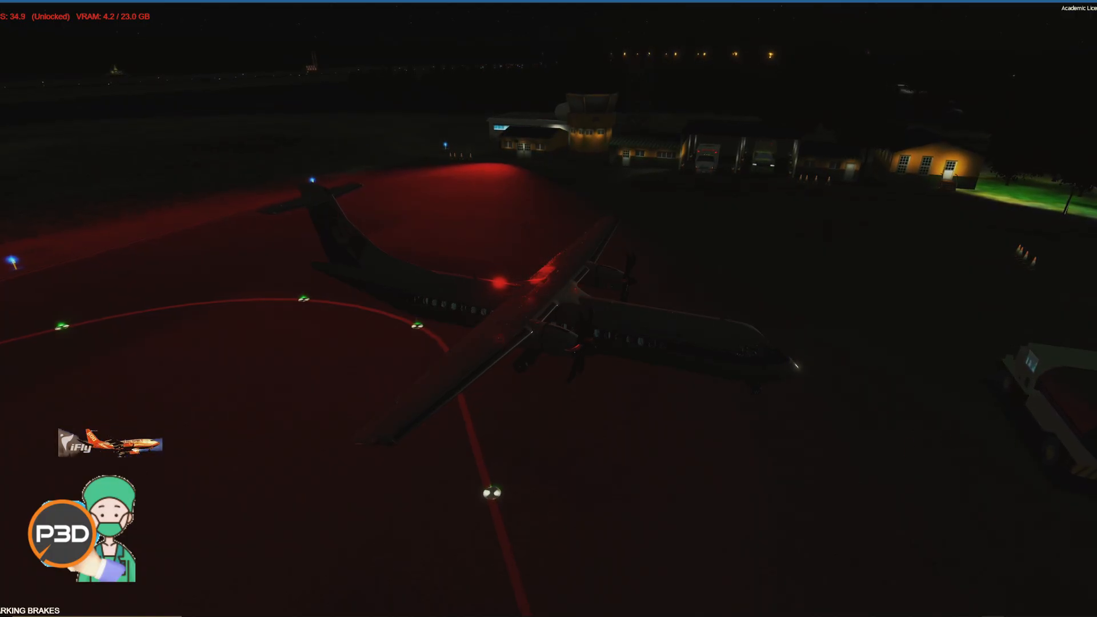
Review the lighting and shadow options in the Live Graphics Settings, and cancel the dialog
key("alt+Tab")
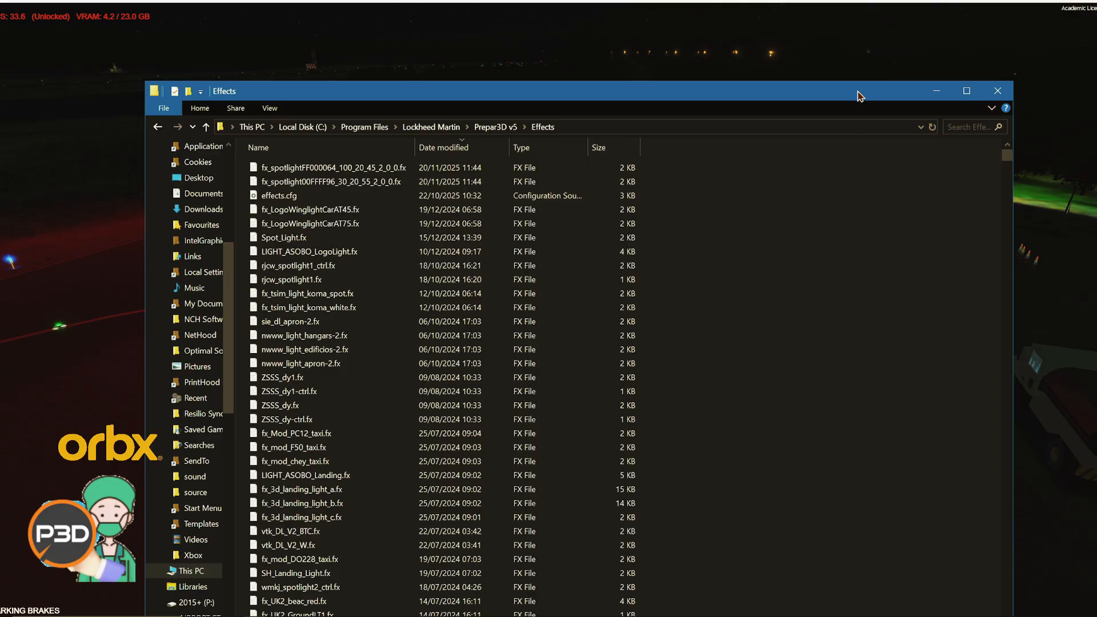
key("alt+Tab")
key("alt")
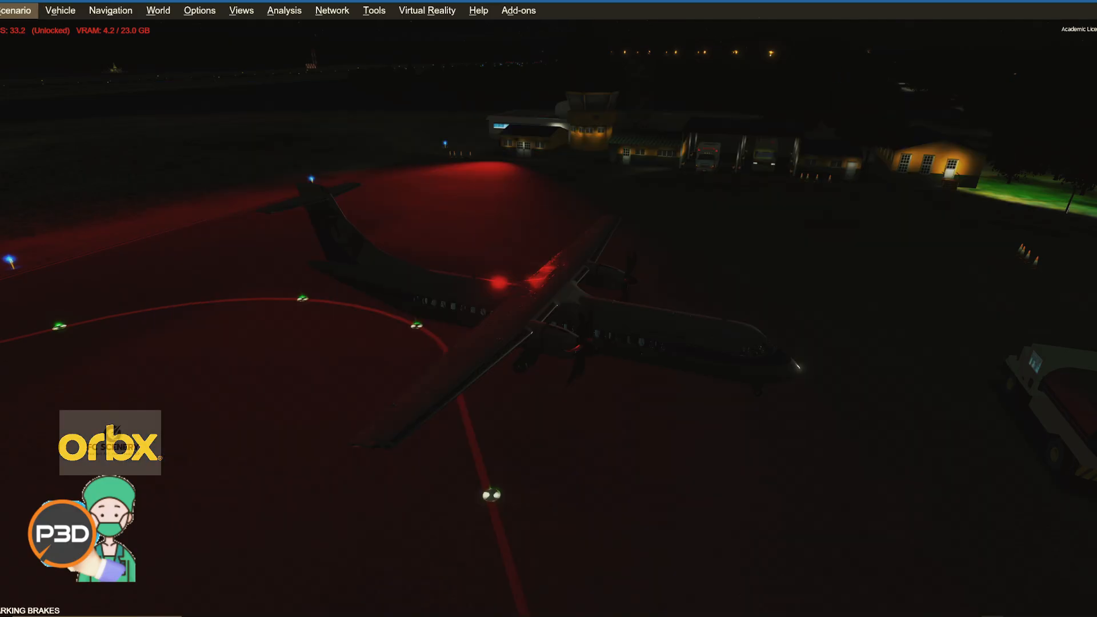
left_click(211, 10)
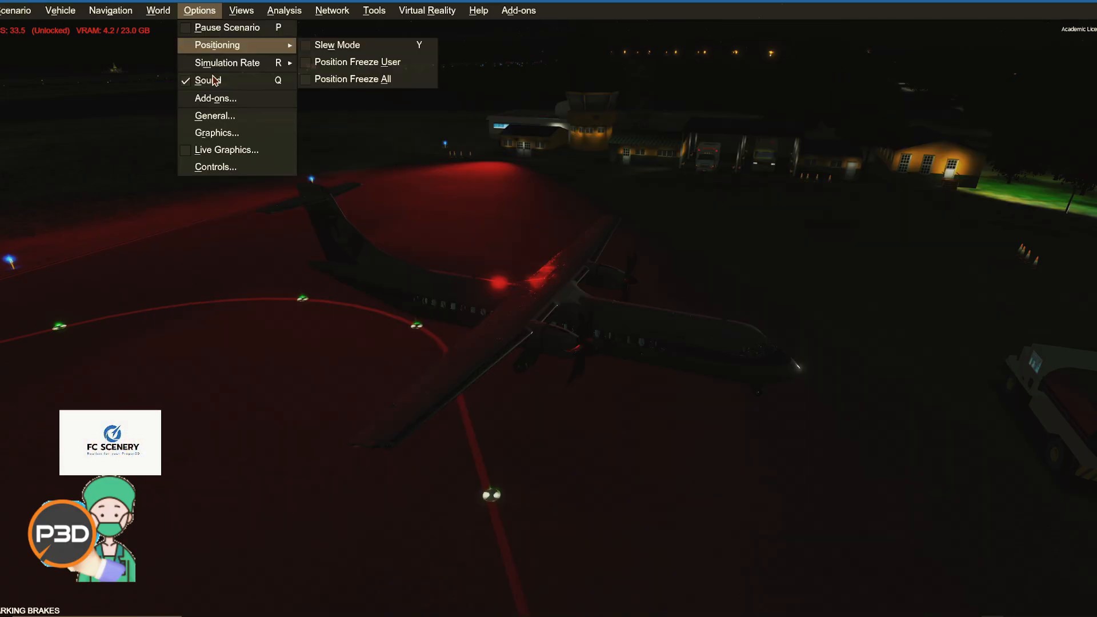
left_click(228, 150)
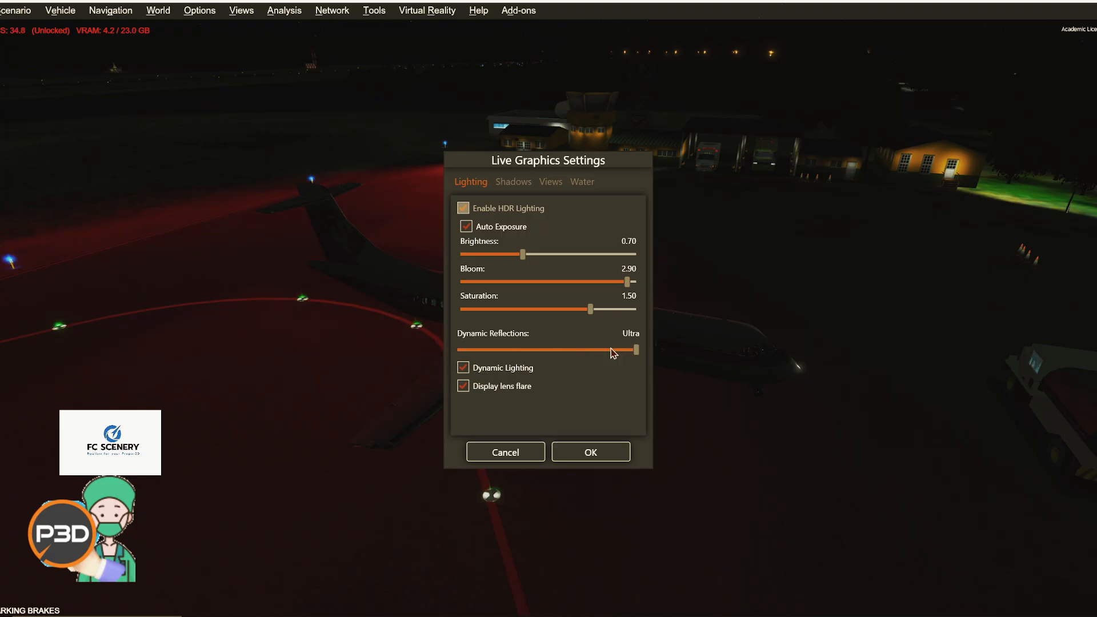
left_click(514, 182)
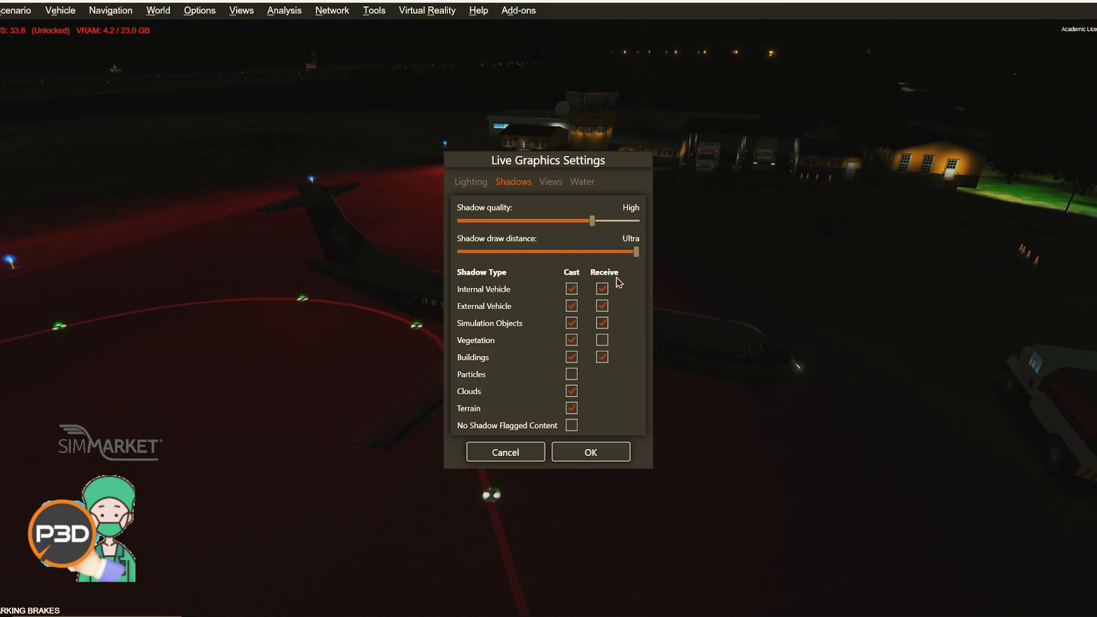
left_click(501, 455)
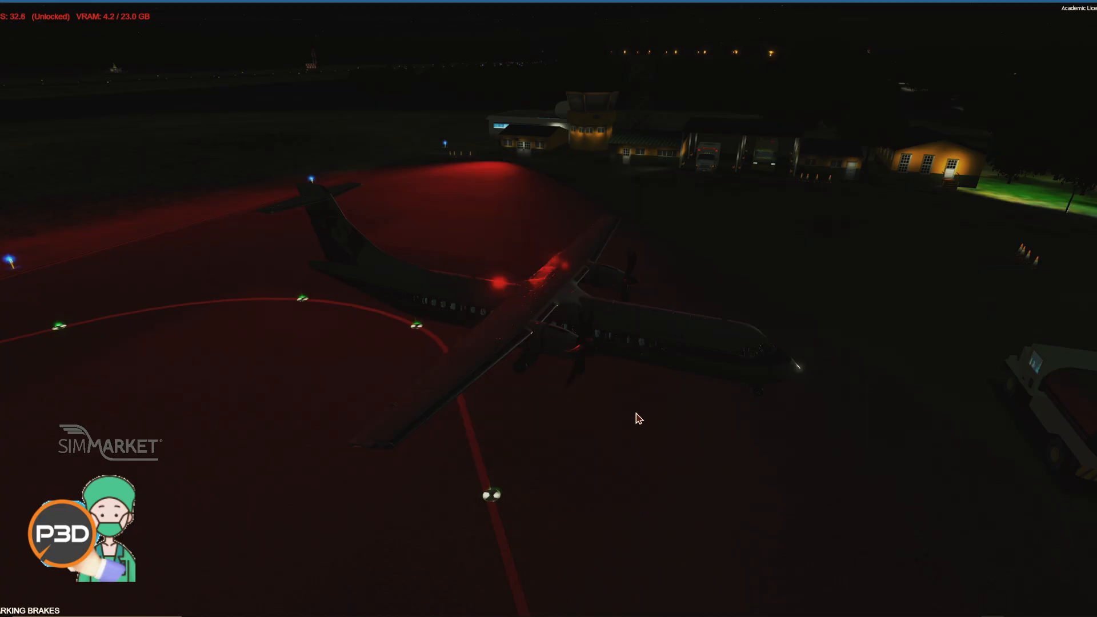
Open sklm_tile_1.dds from the Sierrasim_sklm_FSX texture folder in the image viewer, and advance to sklm_tile_1_lm.dds
middle_click_drag(750, 320, 901, 271)
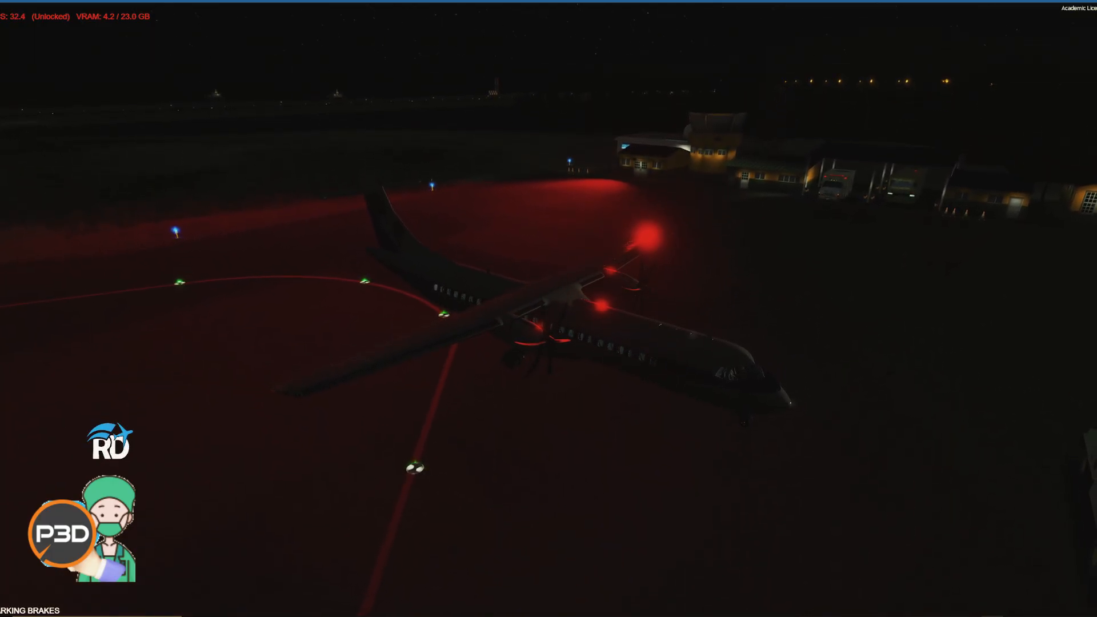
key("alt+Tab")
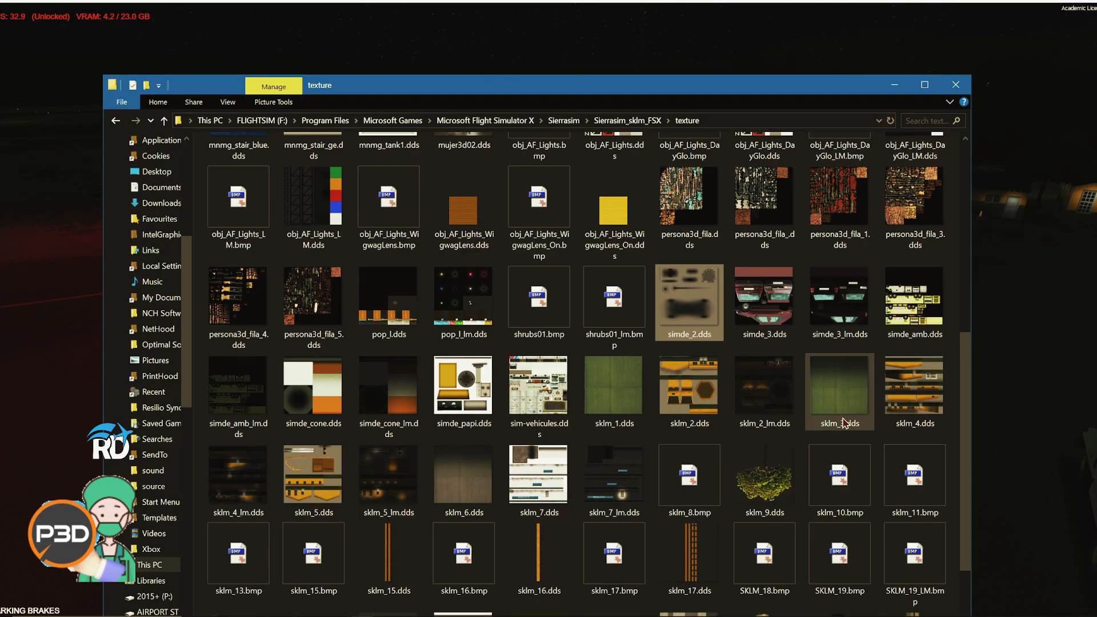
scroll(840, 394, "down", 3)
left_click_drag(751, 92, 815, 19)
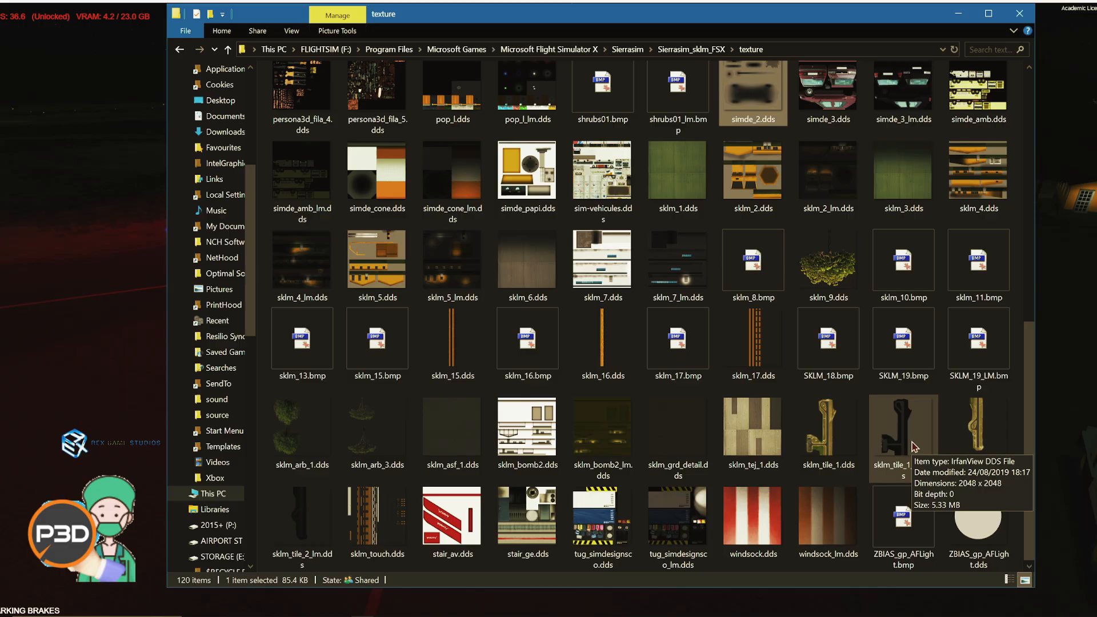
key("alt+Tab")
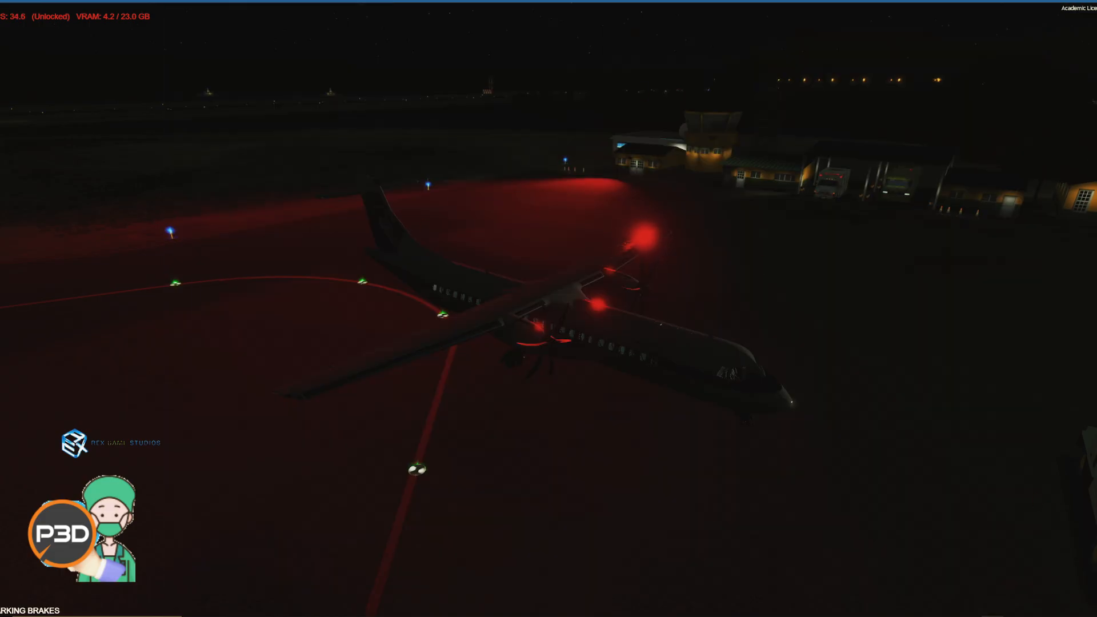
mouse_move(948, 597)
key("alt+Tab")
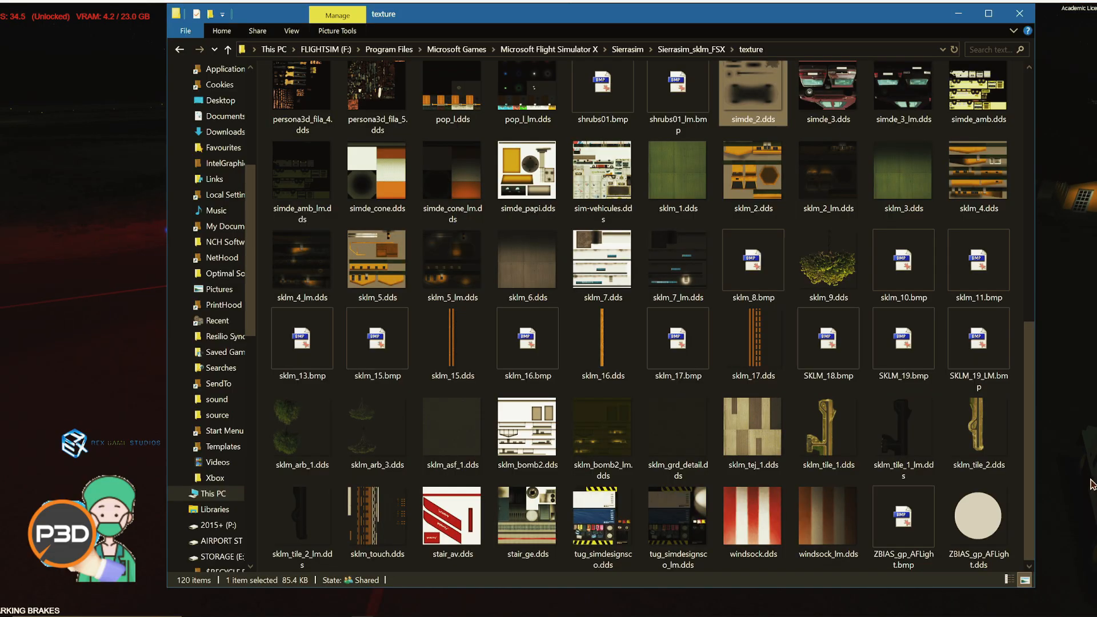
double_click(830, 421)
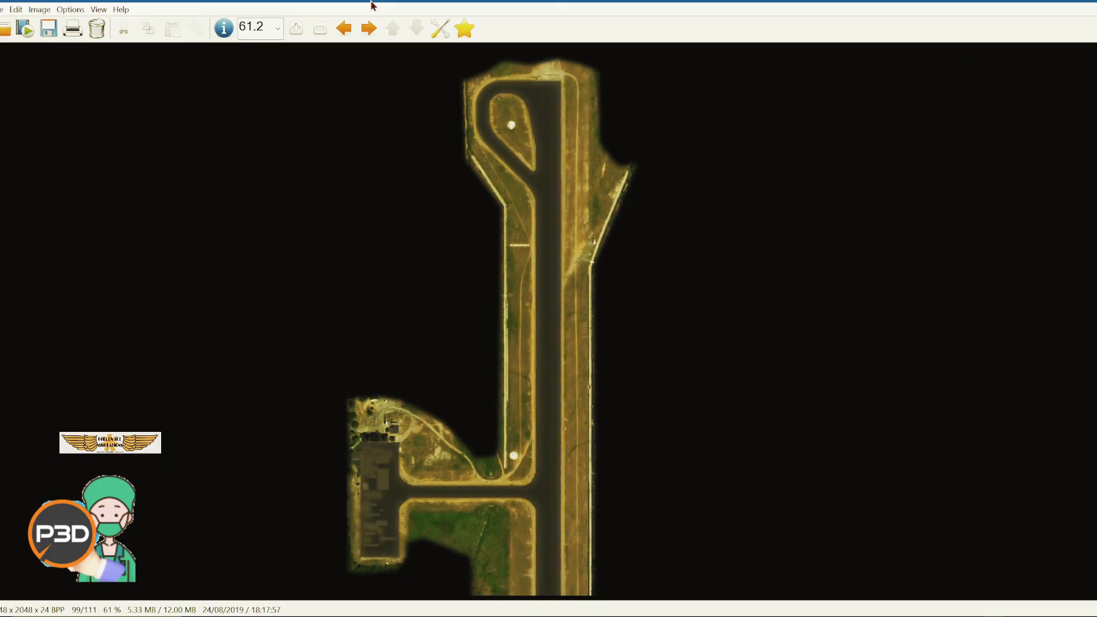
left_click(369, 28)
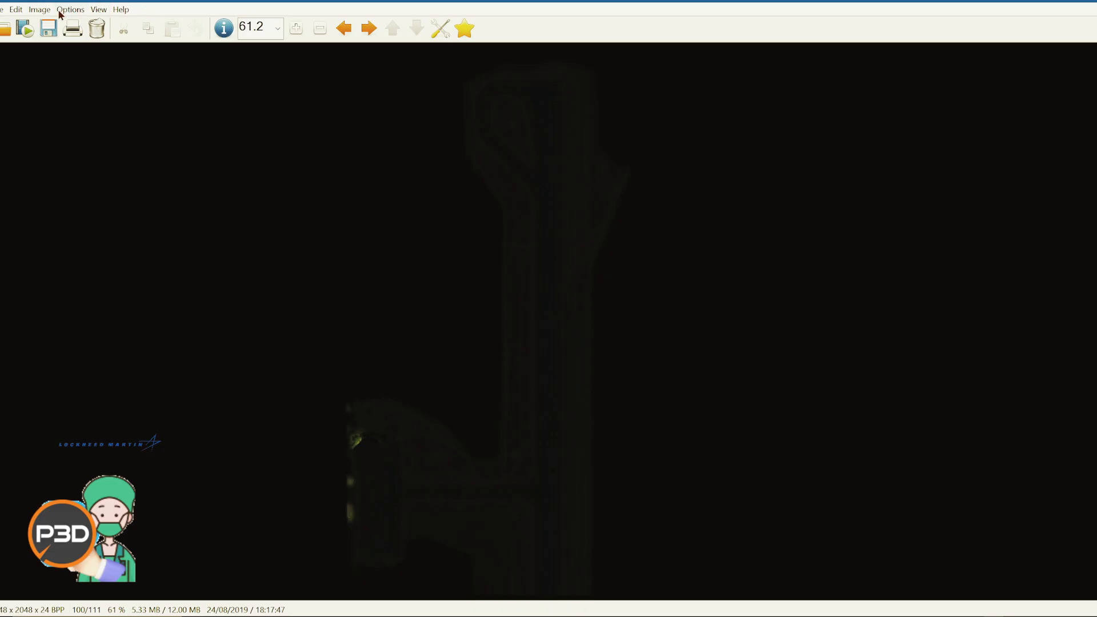
Start a color correction of the sklm_tile_1_lm night texture with gamma correction 1.09 and saturation 18
left_click(40, 9)
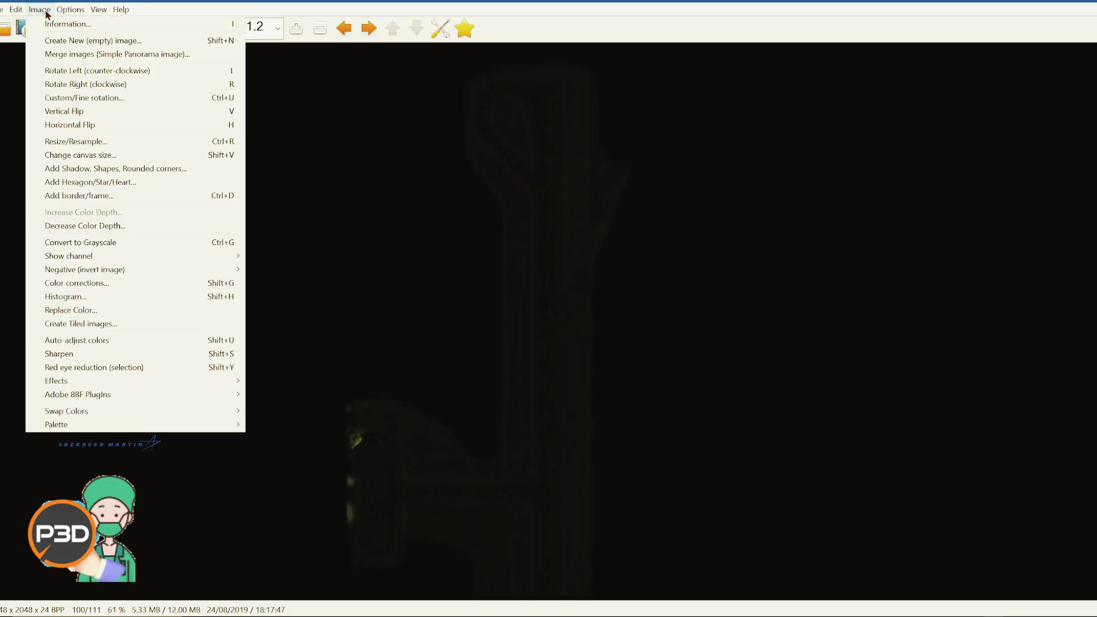
left_click(134, 282)
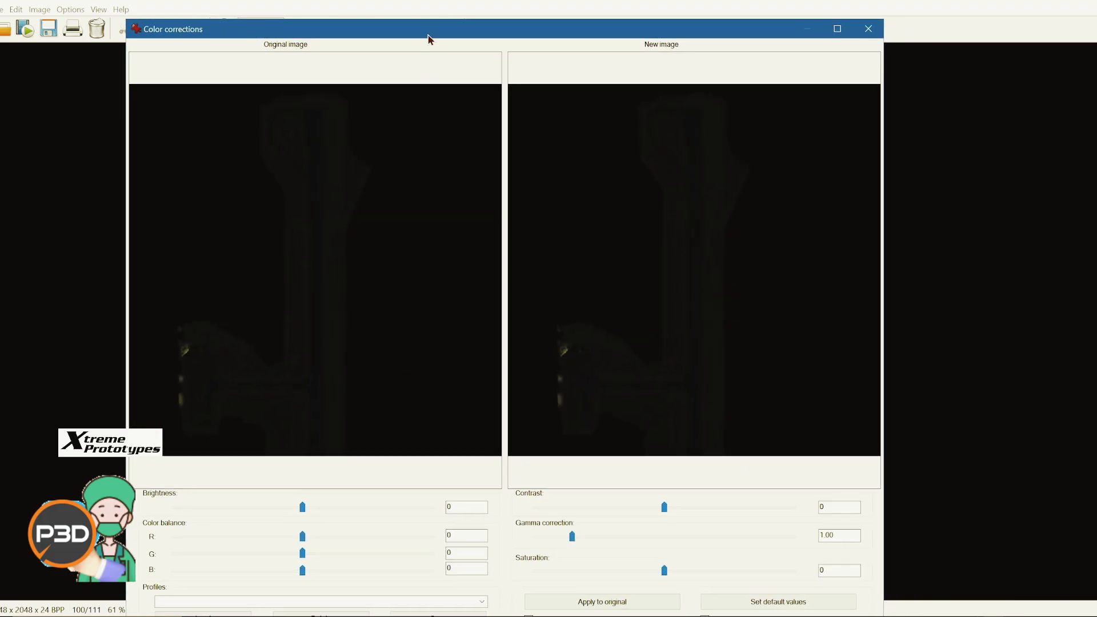
left_click_drag(430, 39, 426, 12)
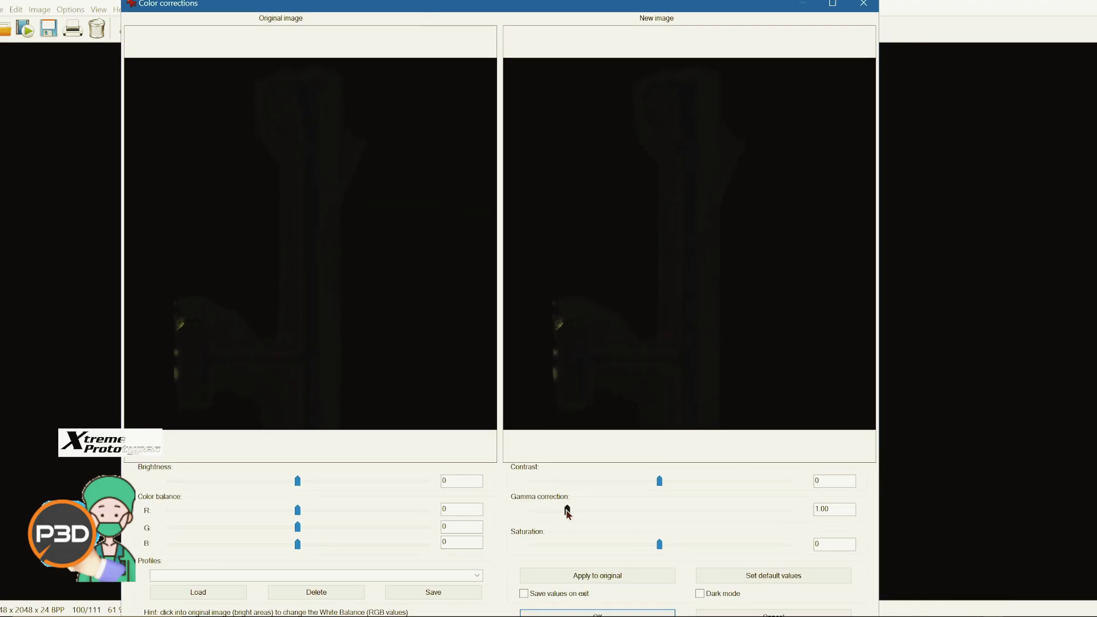
left_click_drag(567, 510, 569, 511)
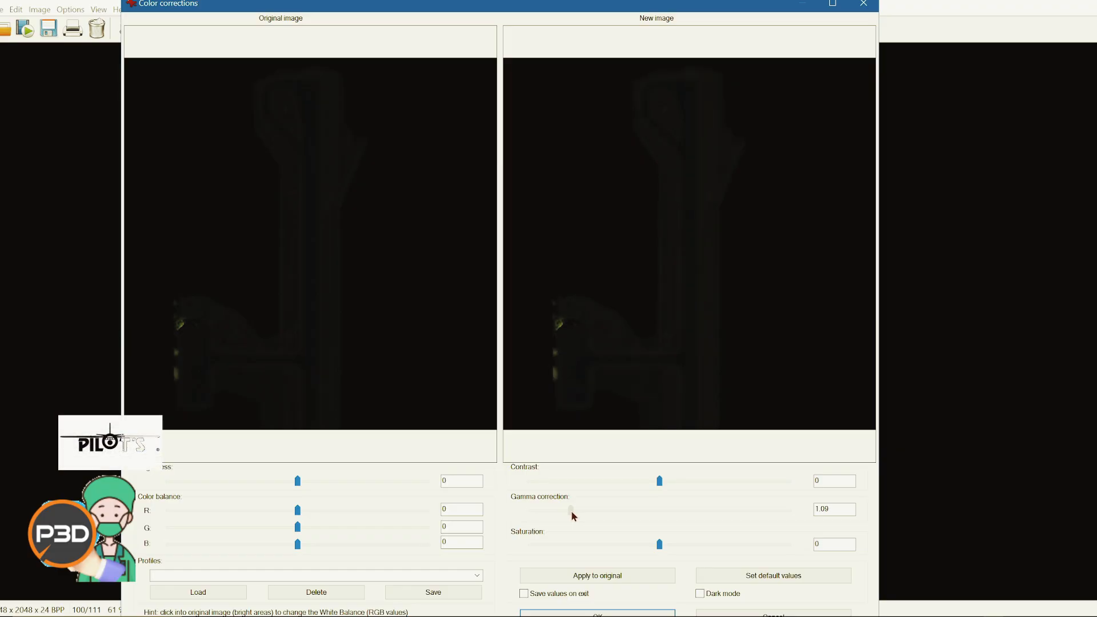
left_click_drag(571, 510, 570, 509)
left_click_drag(659, 542, 668, 545)
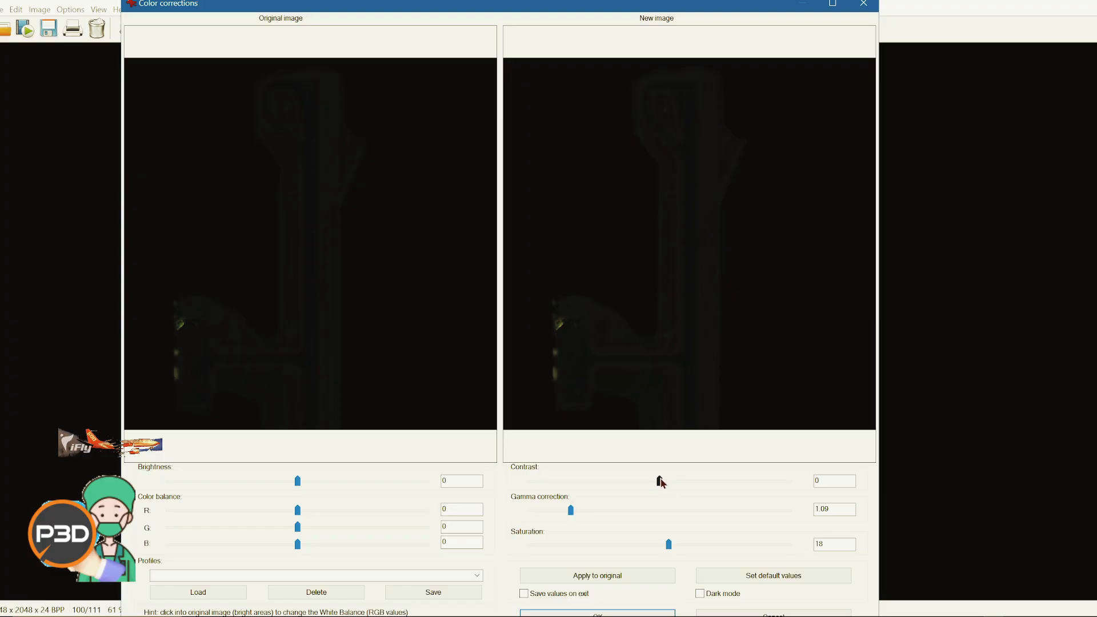
Set the blue color balance to 10 and the contrast to 3, and apply the corrections to the night texture
left_click_drag(661, 478, 668, 479)
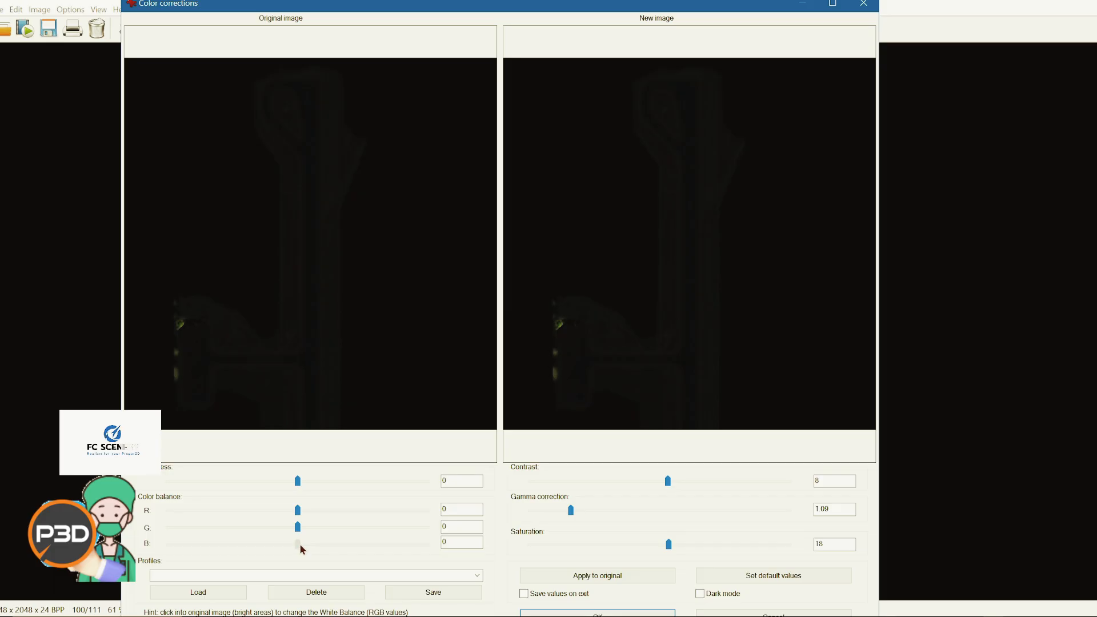
mouse_move(301, 545)
left_mouse_down()
mouse_move(356, 541)
mouse_move(305, 541)
left_mouse_up()
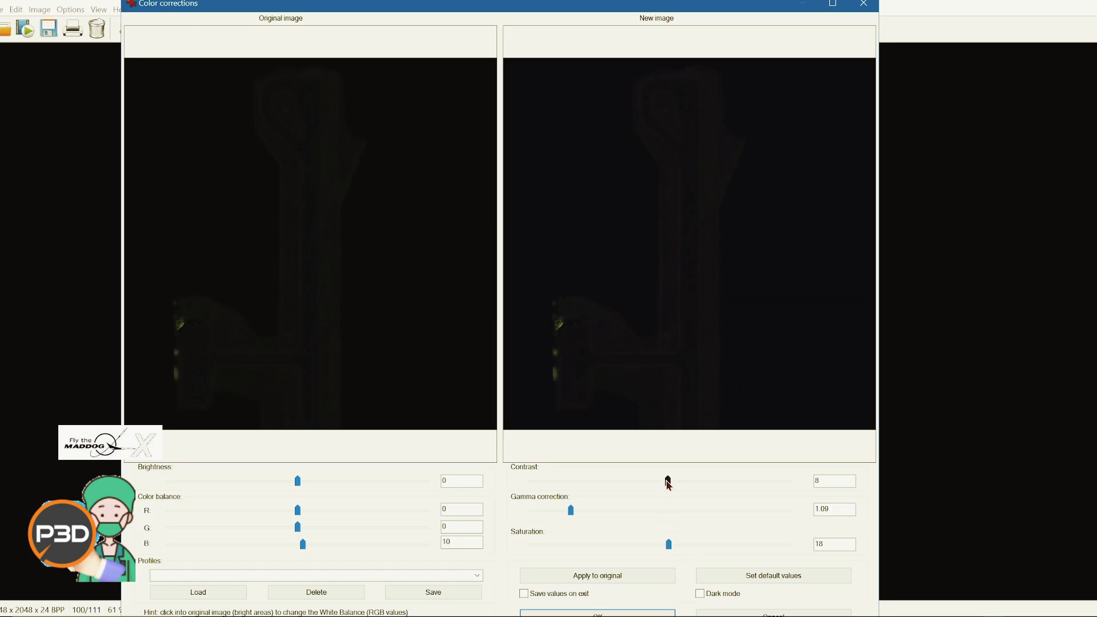
mouse_move(667, 481)
left_mouse_down()
mouse_move(634, 482)
mouse_move(647, 485)
left_mouse_up()
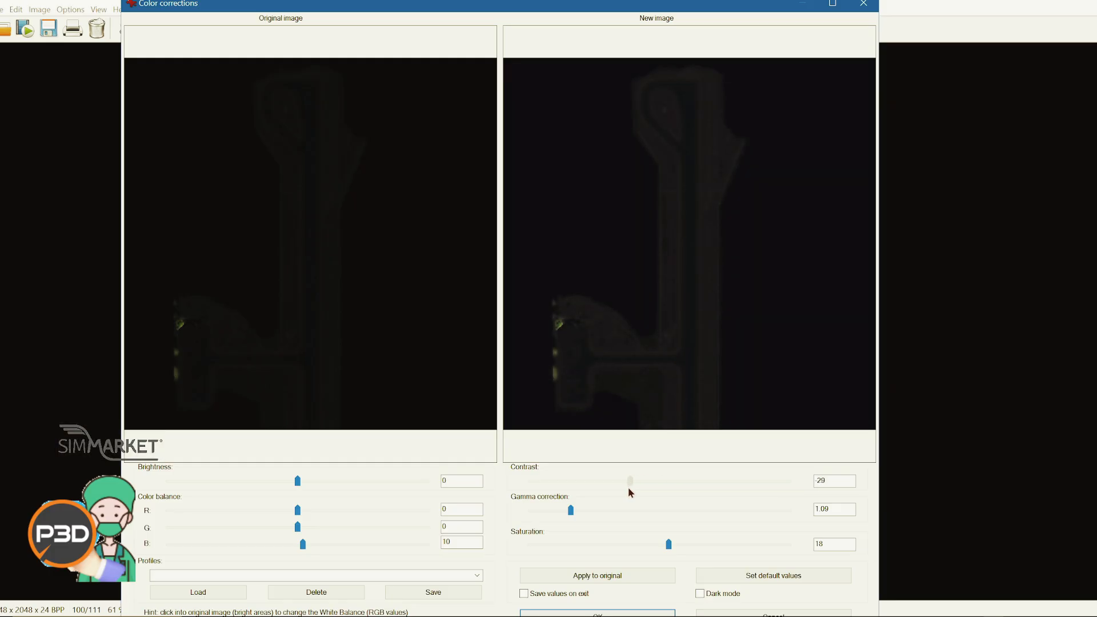
left_click_drag(628, 489, 660, 488)
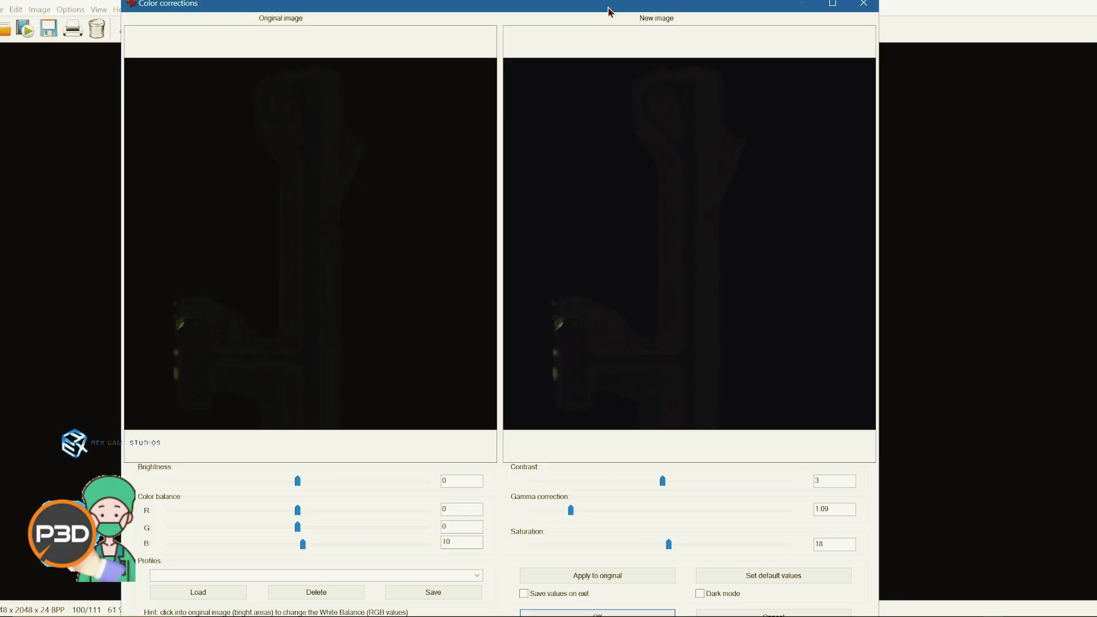
left_click_drag(608, 8, 592, 6)
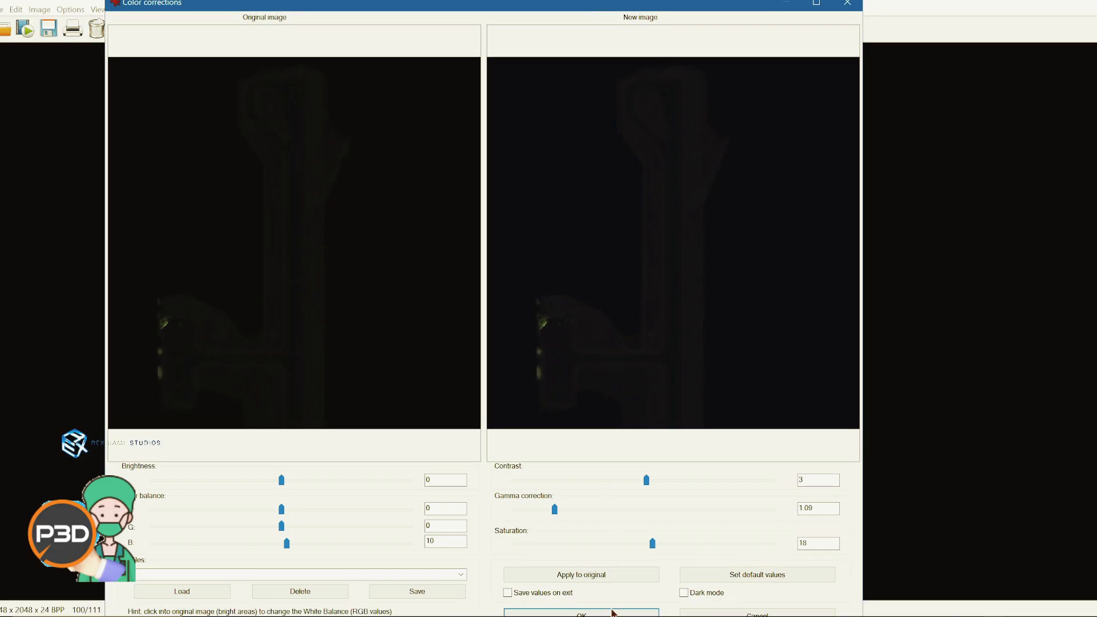
left_click(612, 614)
Save the corrected night texture as sklm_tile_1_lm in PNG format in the Videos folder
left_click(2, 9)
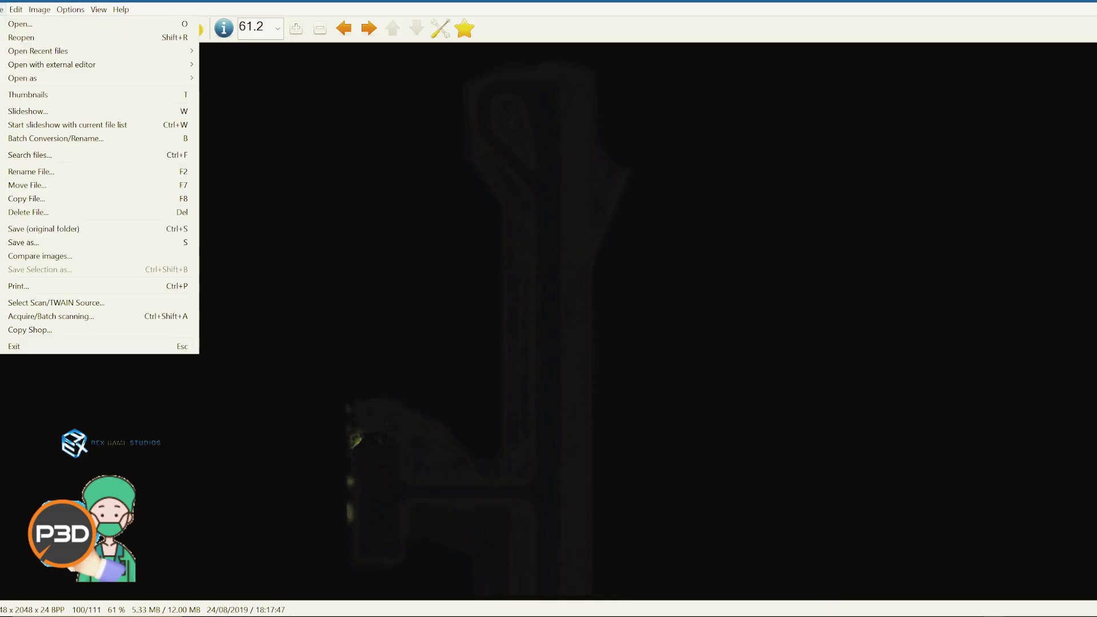
left_click(84, 232)
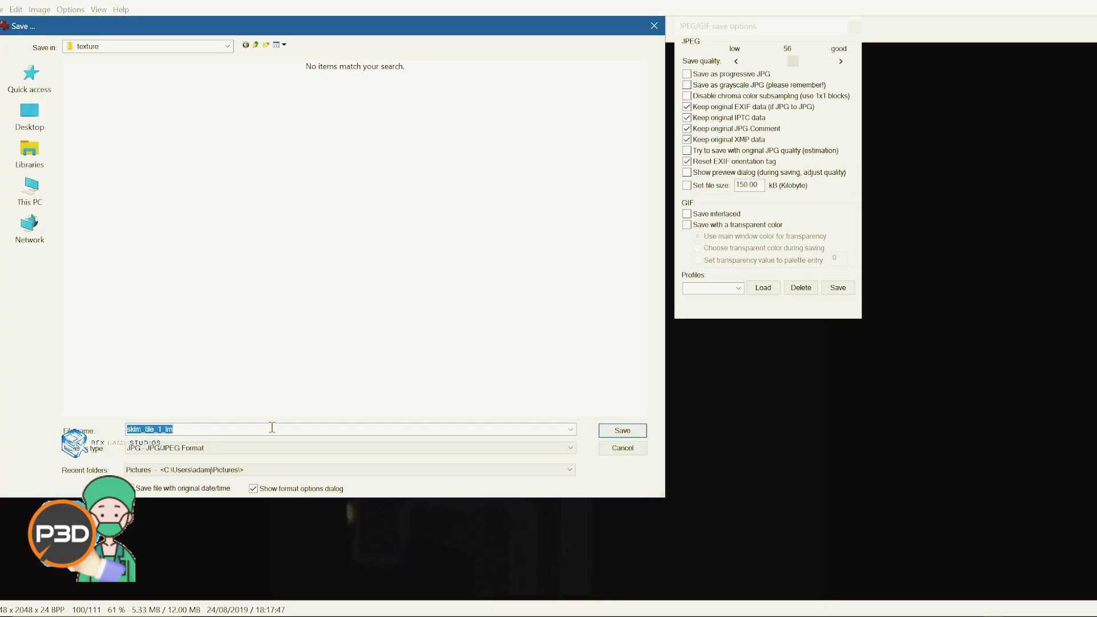
left_click(201, 452)
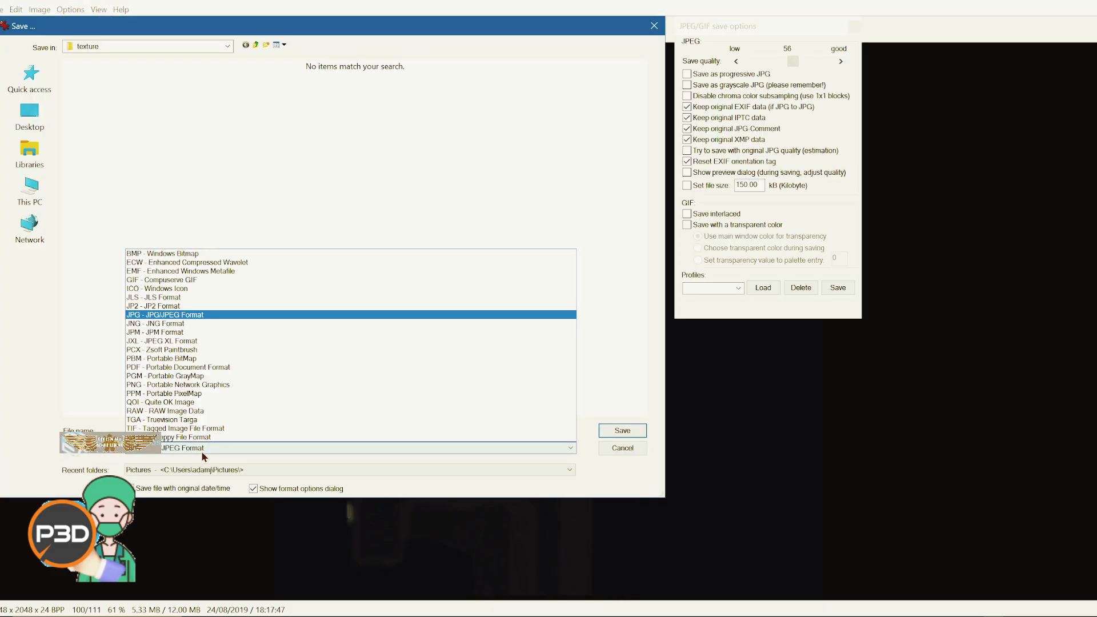
left_click(209, 384)
left_click(28, 190)
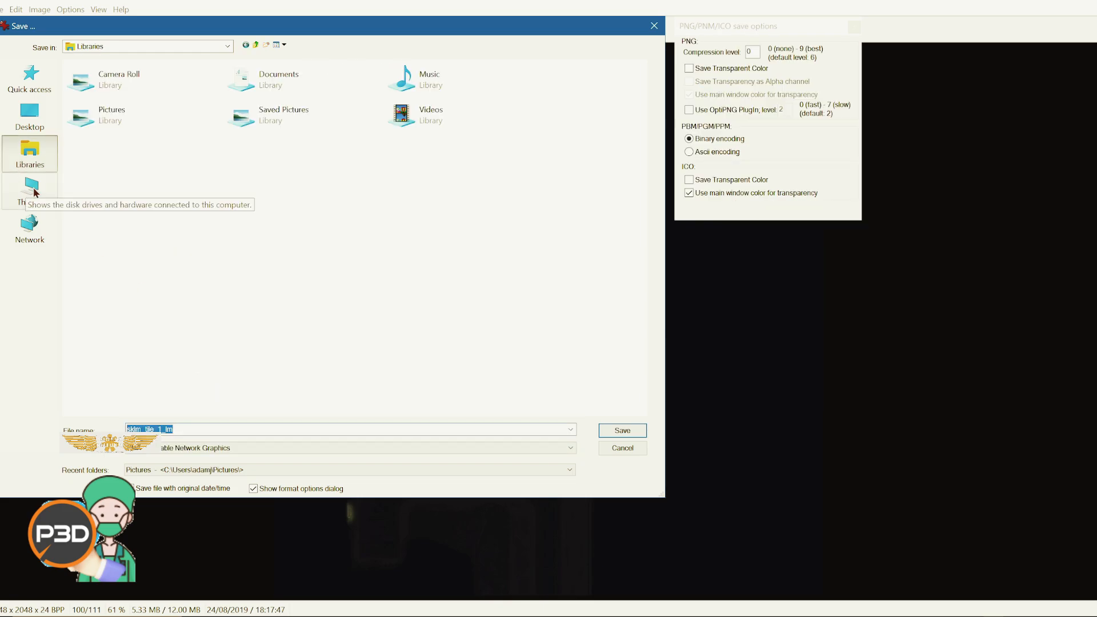
double_click(170, 162)
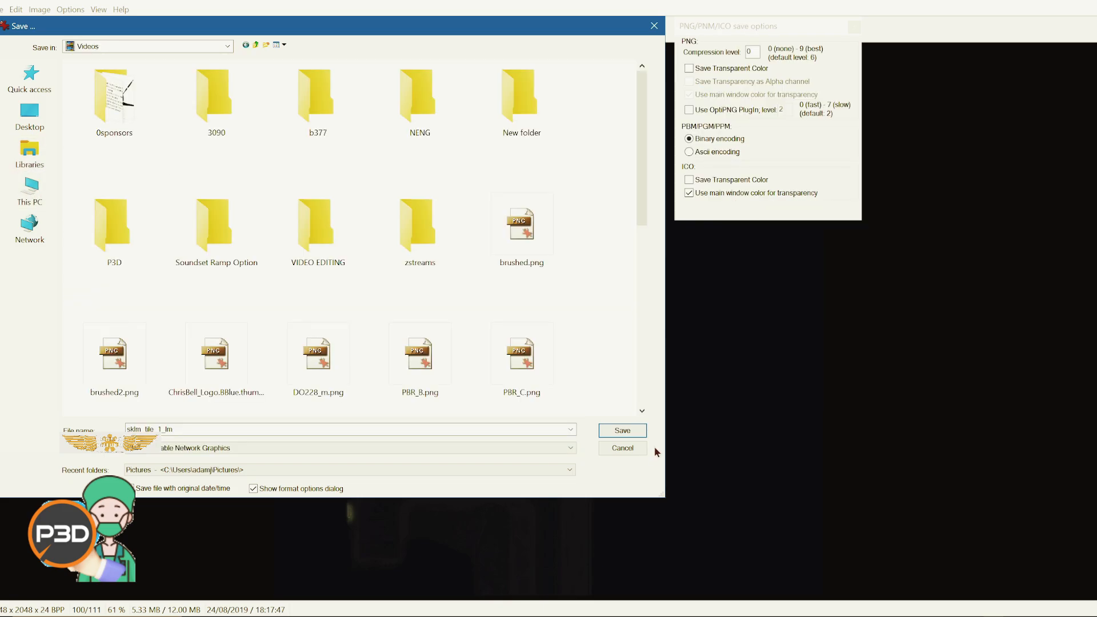
left_click(622, 430)
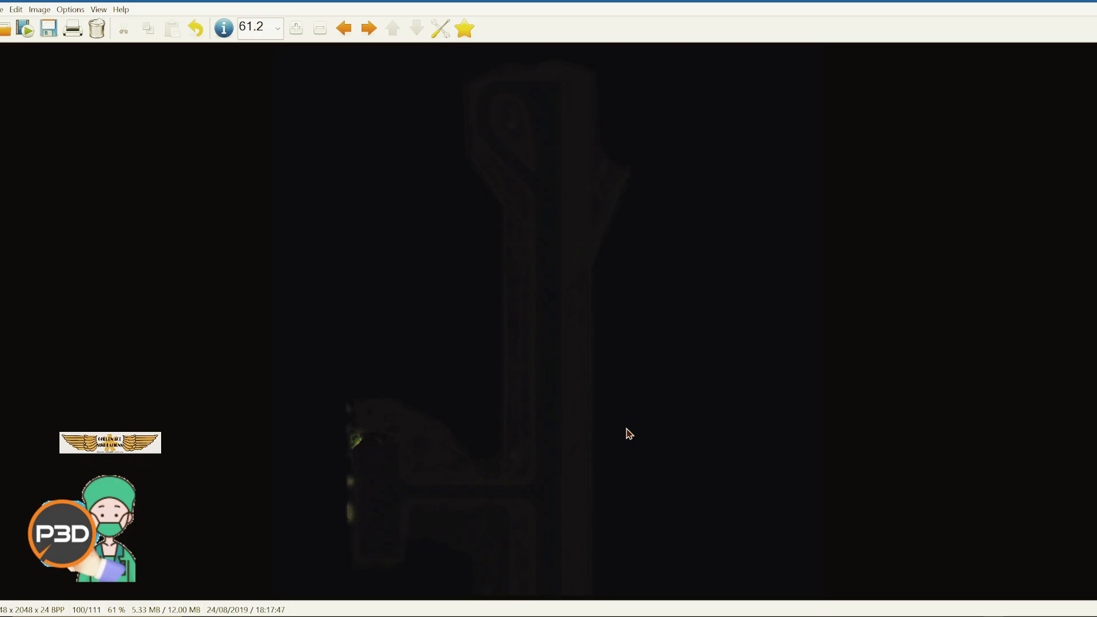
Open the Videos folder and check the saved sklm_tile_1_lm.png in the image viewer
left_click(1089, 2)
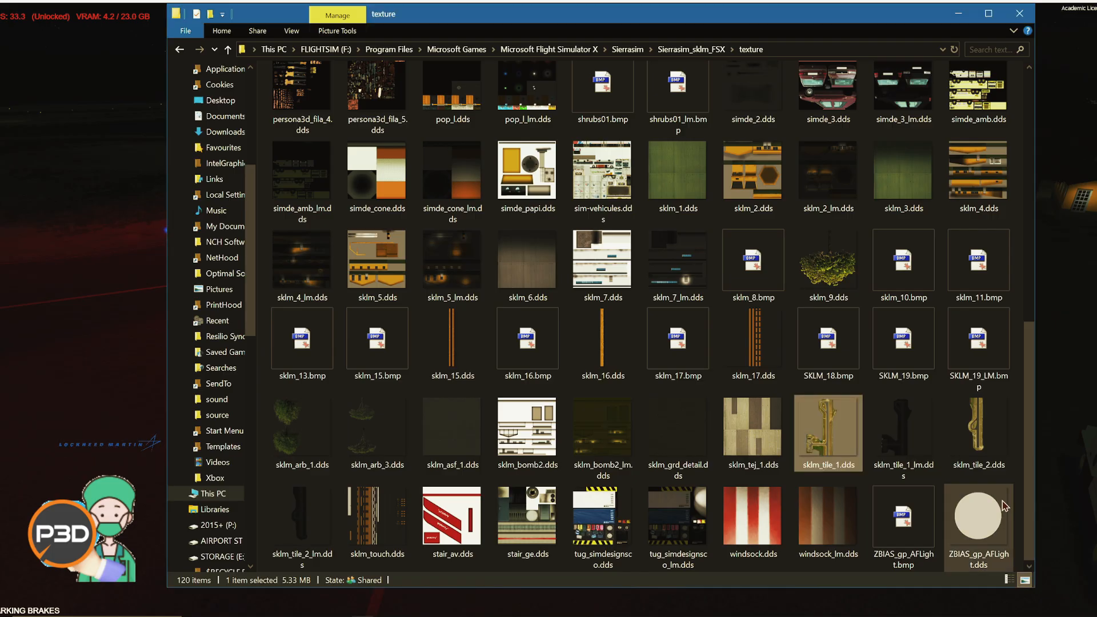
key("super+e")
double_click(629, 147)
left_click(917, 404)
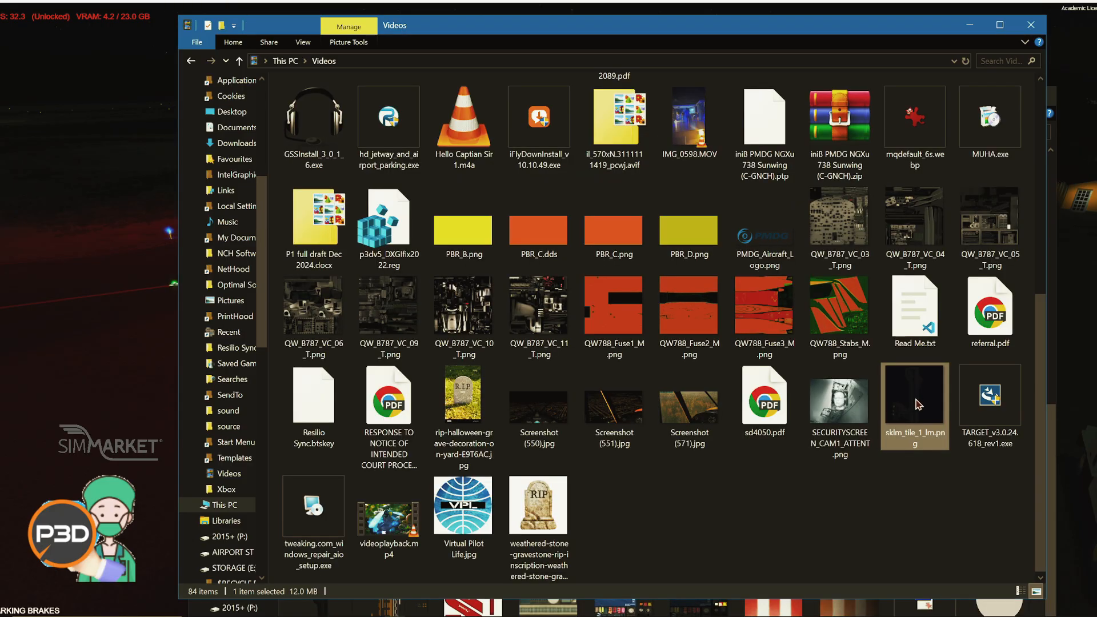
double_click(901, 393)
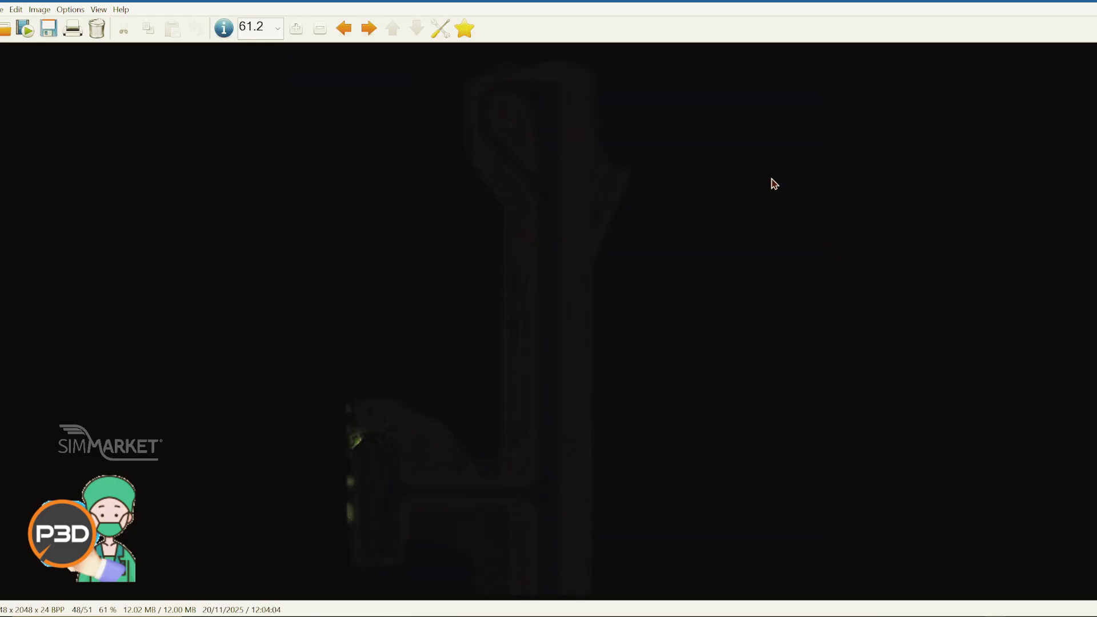
left_click(1077, 4)
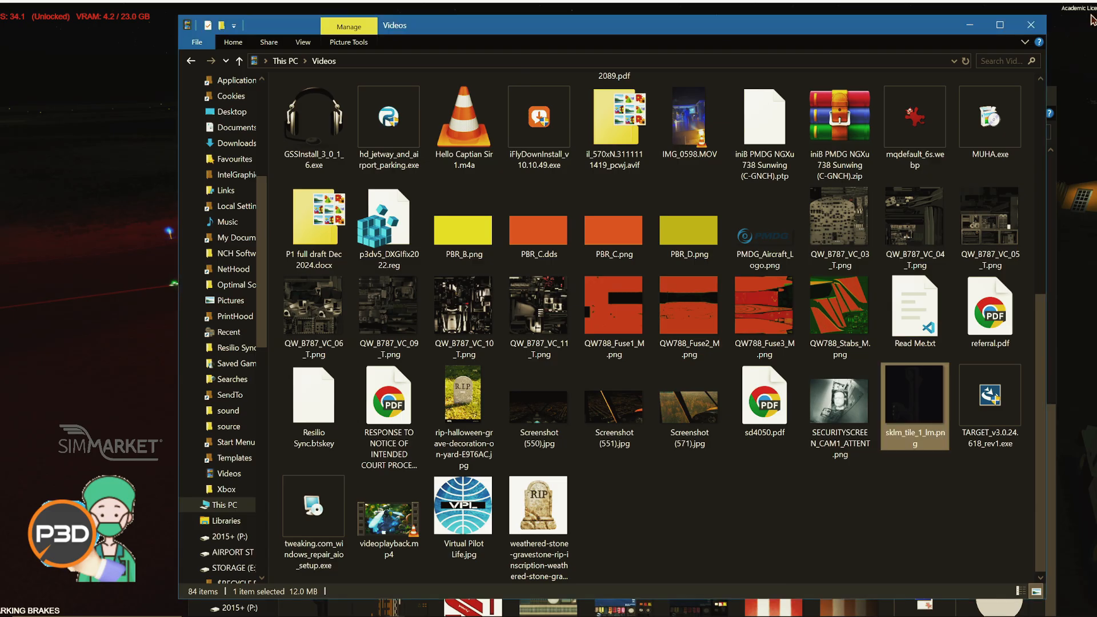
Open sklm_tile_1_lm.png in DXT1 Bitmap Manipulator, keeping the Sharpen Soft mipmap processing
right_click(899, 383)
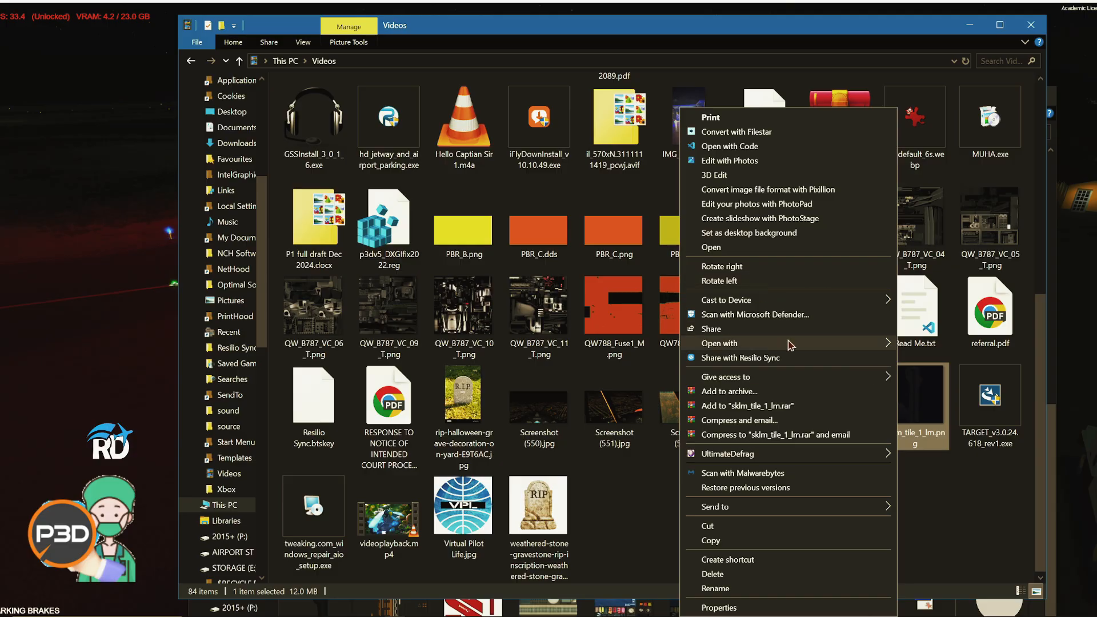
mouse_move(789, 345)
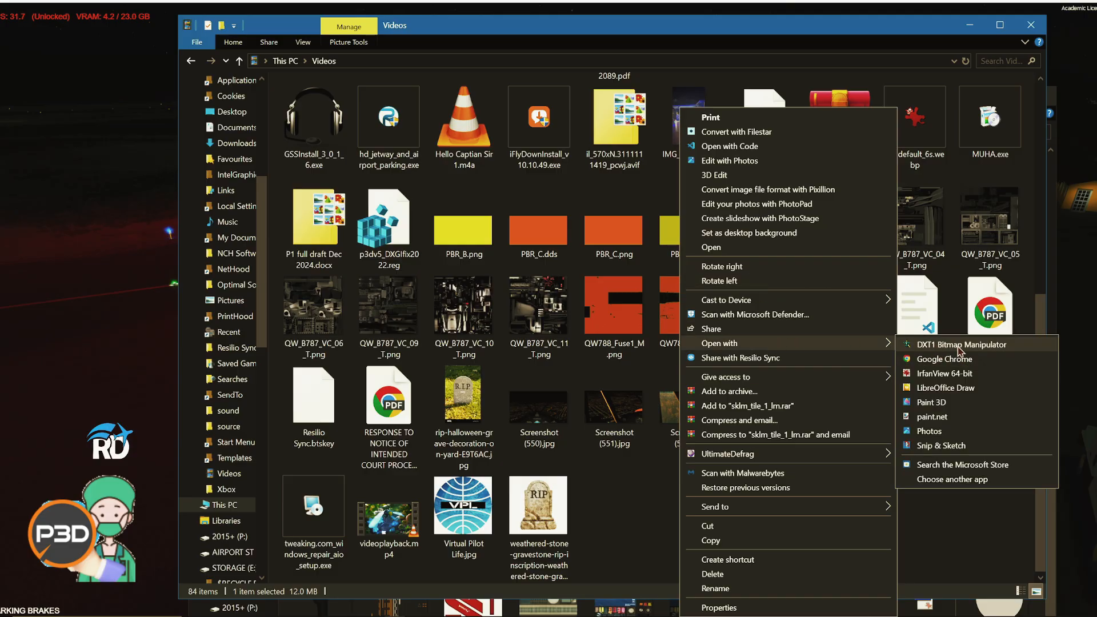
left_click(960, 345)
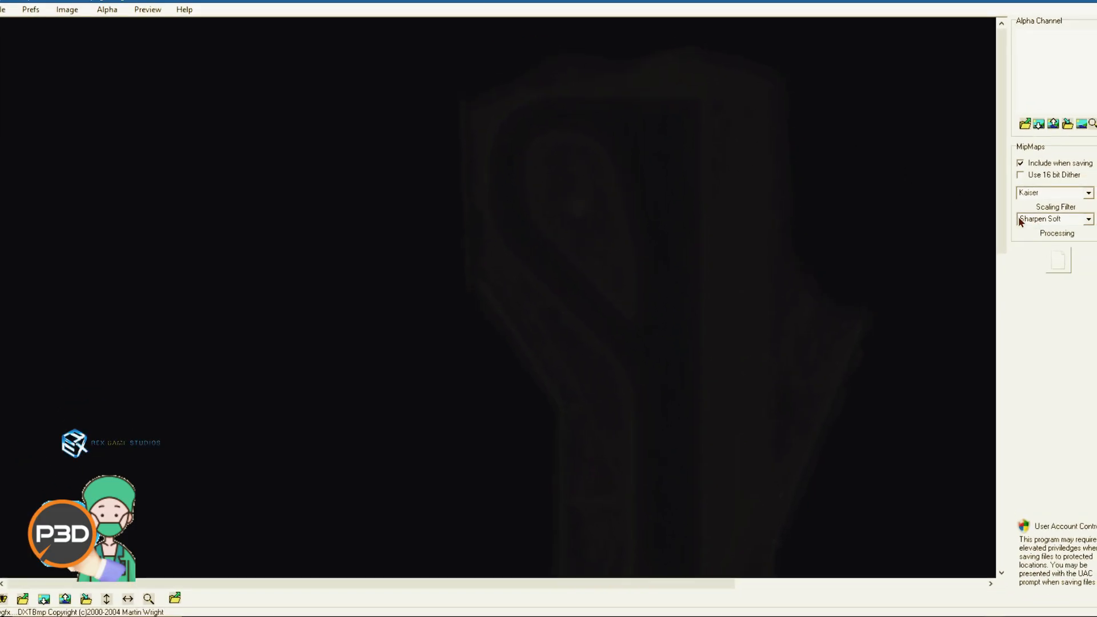
left_click(1055, 230)
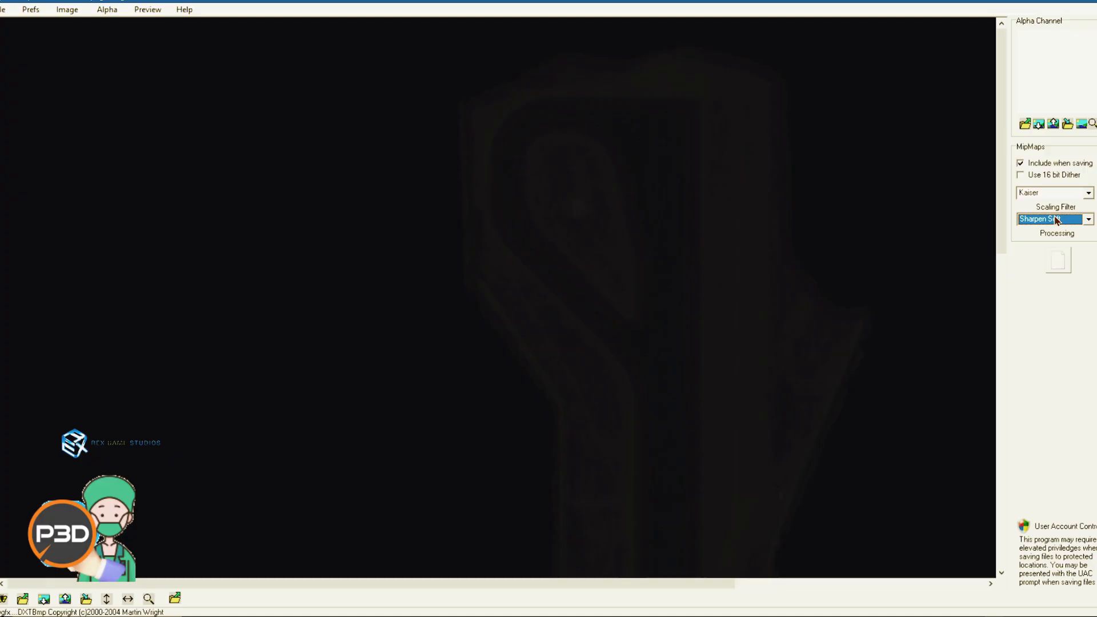
Export the texture to the Videos folder as sklm_tile_1_lm.dds in DDS DXT5 format
left_click(2, 10)
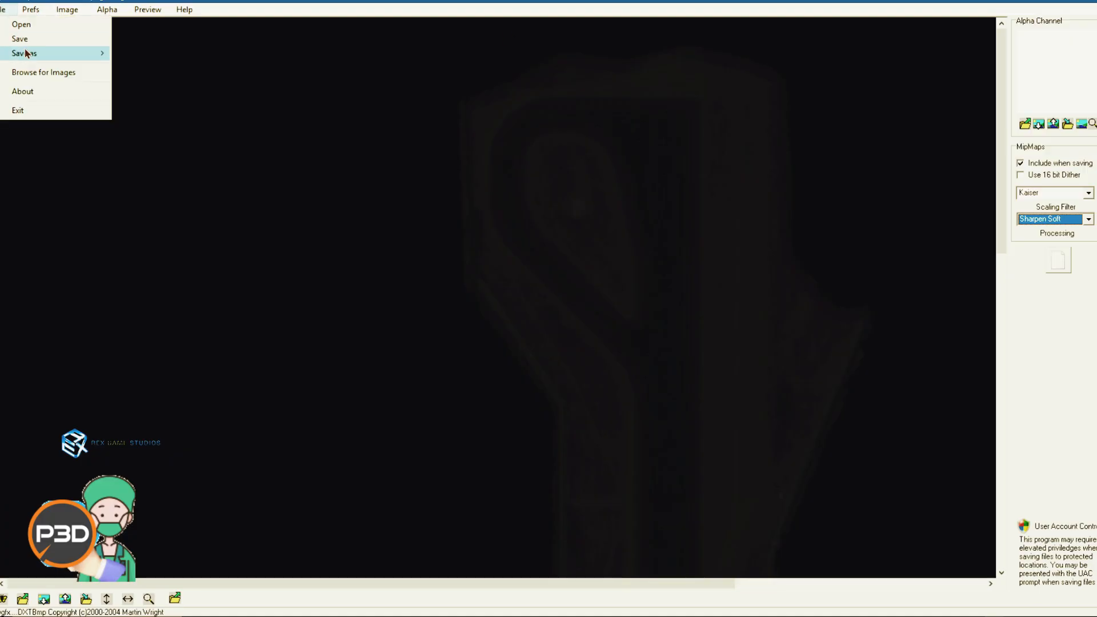
mouse_move(25, 52)
left_click(139, 53)
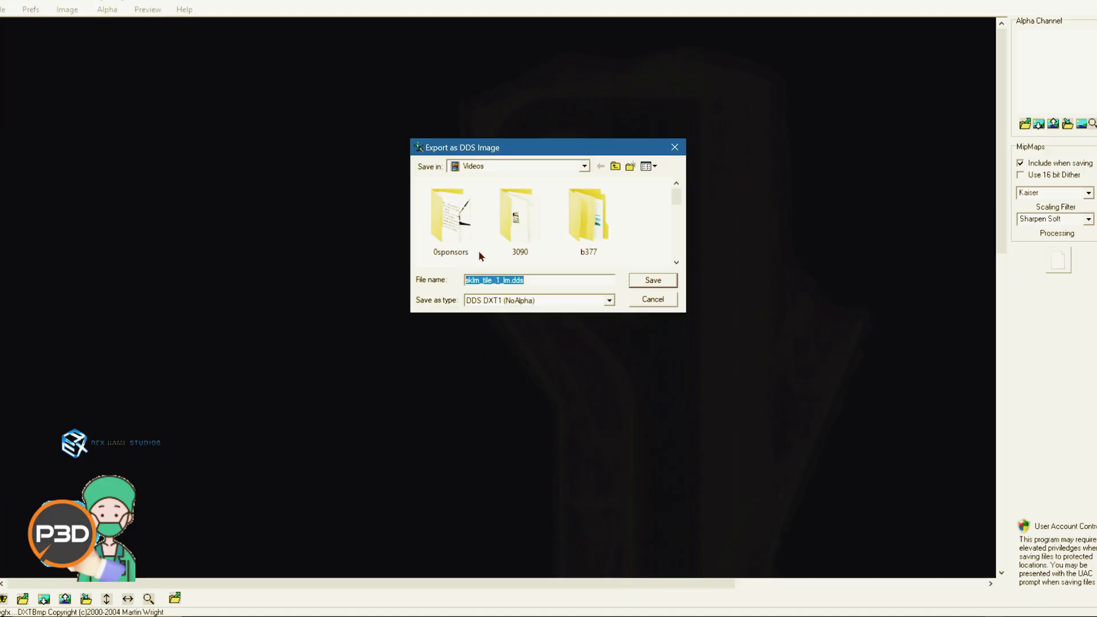
left_click(517, 301)
left_click(515, 338)
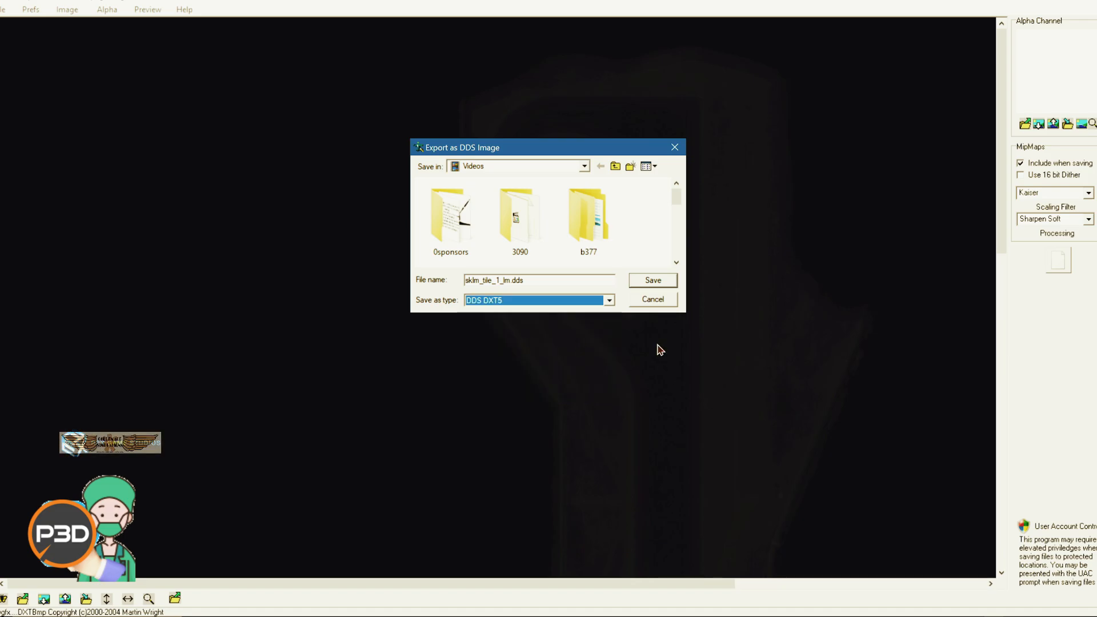
left_click(654, 280)
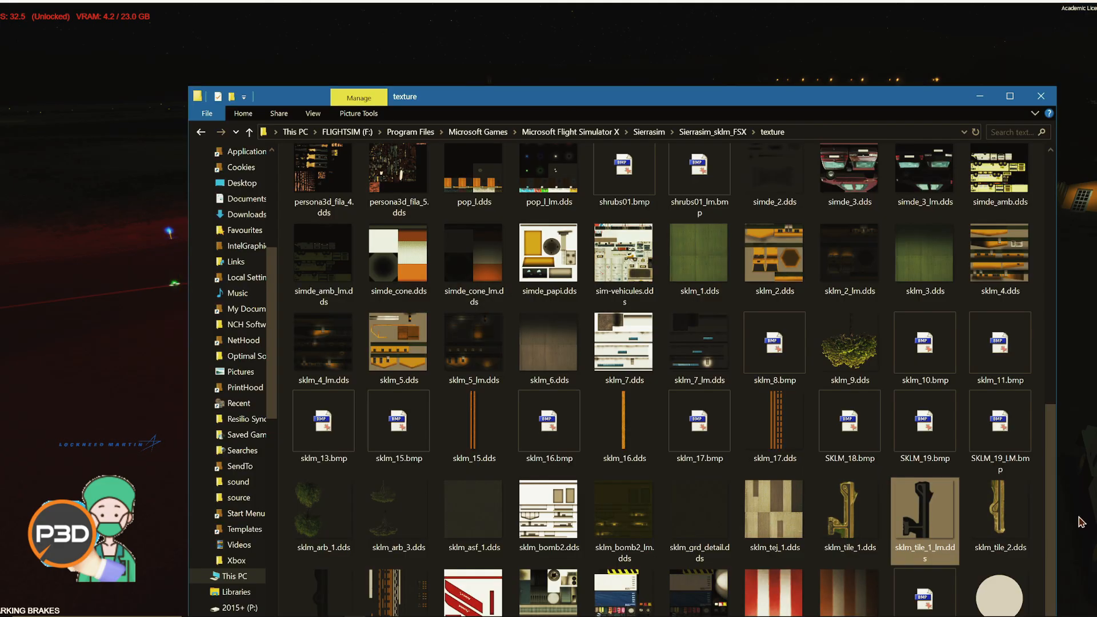
Back up the original sklm_tile_1_lm.dds by copying it from the texture folder into Sierrasim_sklm_FSX with administrator permission
right_click(932, 522)
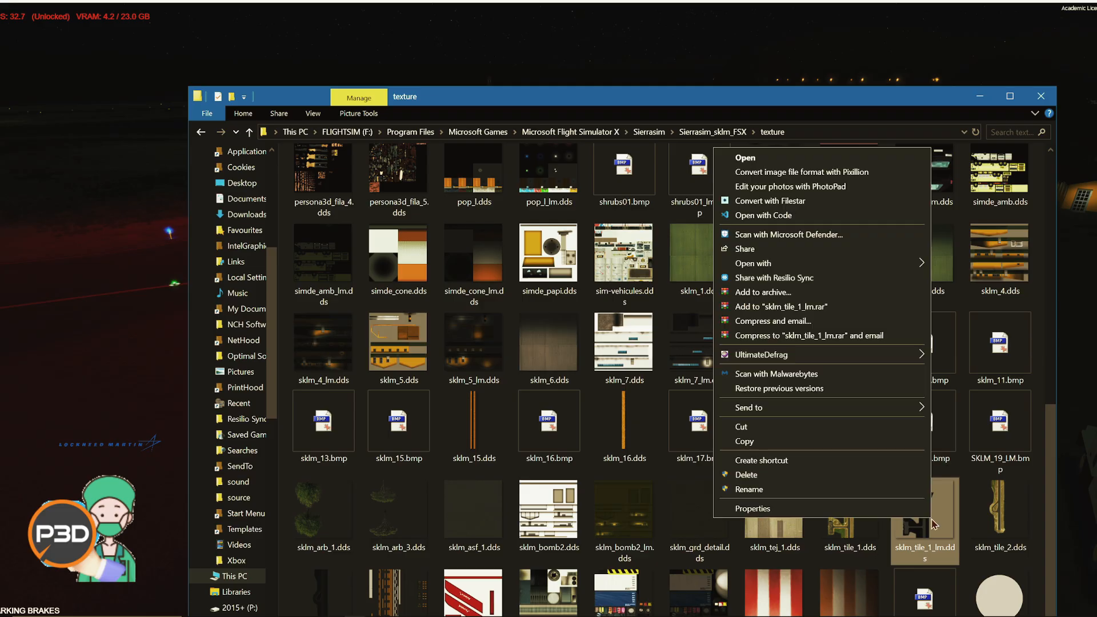
left_click(806, 445)
left_click(712, 131)
right_click(771, 349)
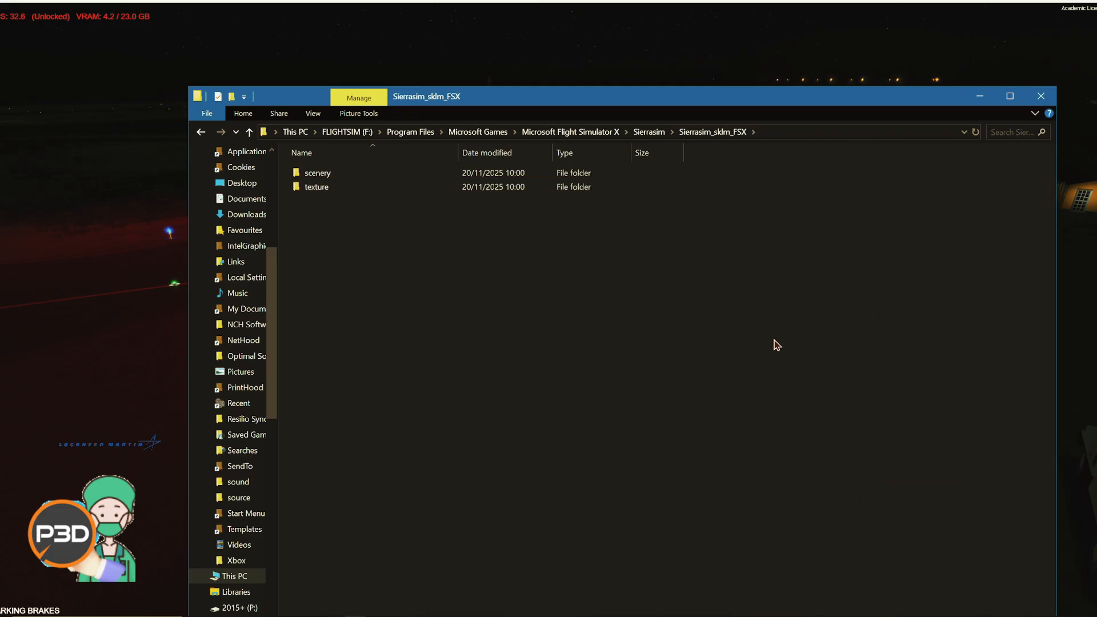
left_click(704, 431)
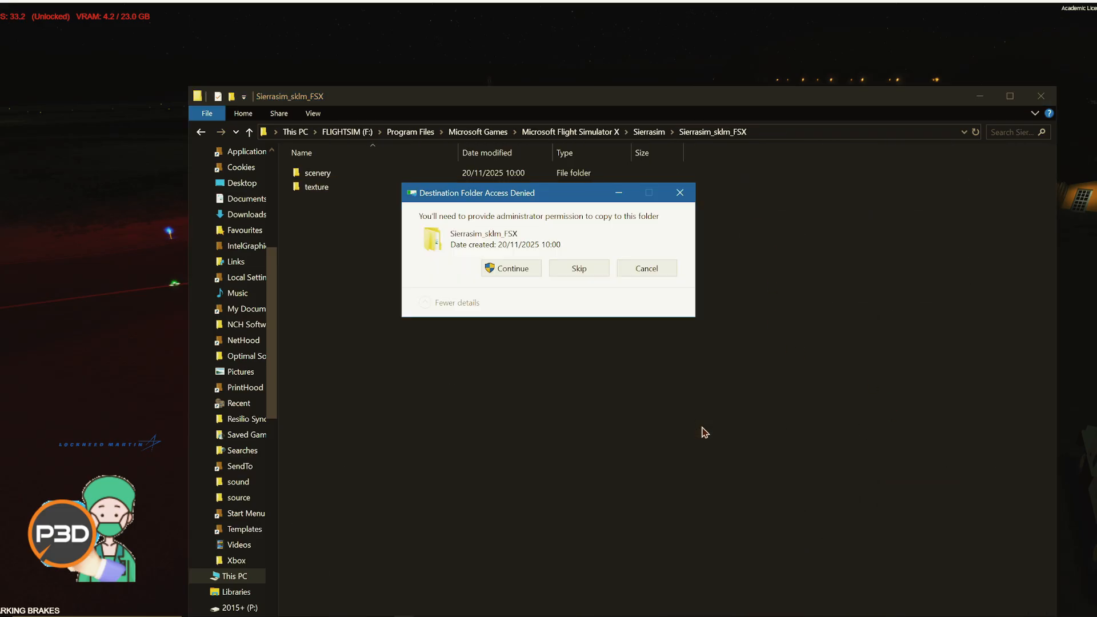
left_click(512, 269)
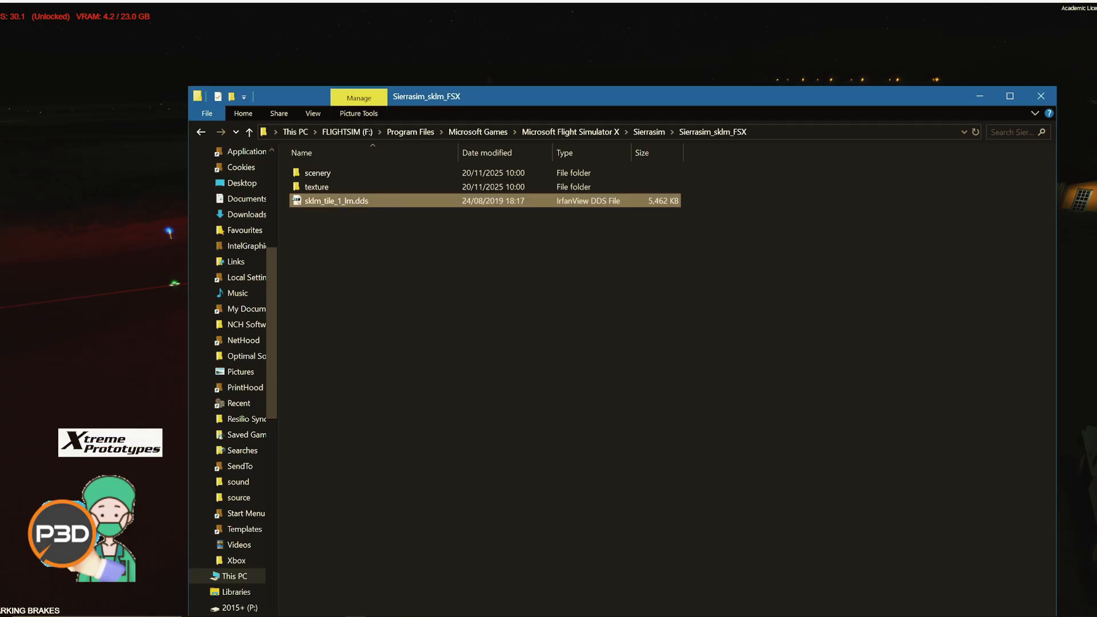
Delete the intermediate sklm_tile_1_lm.png from the Videos folder
key("alt+Tab")
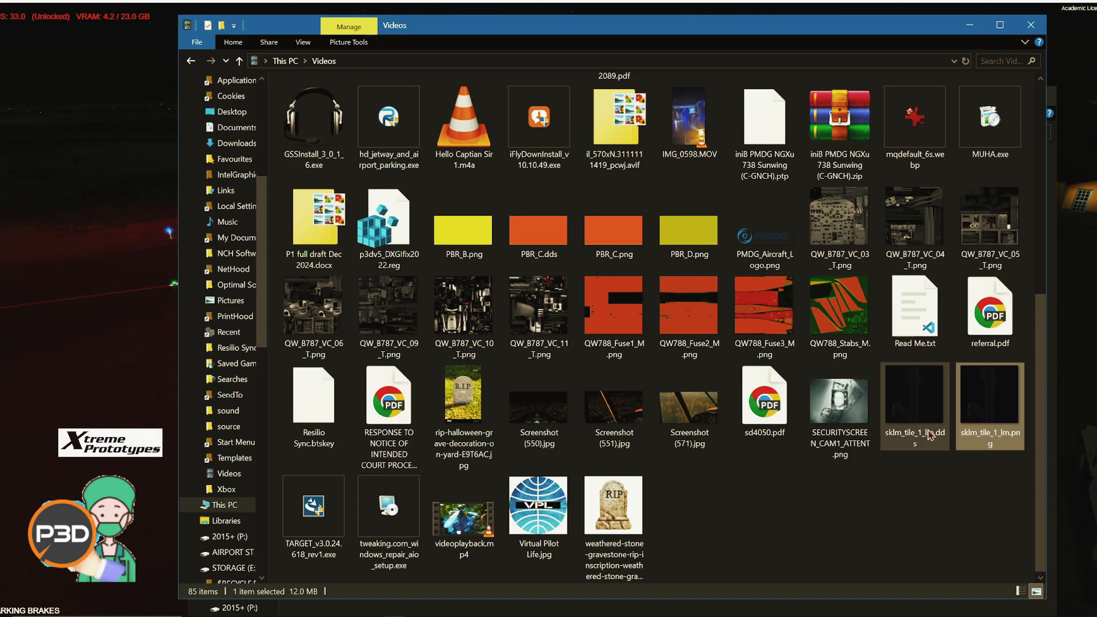
left_click(920, 428)
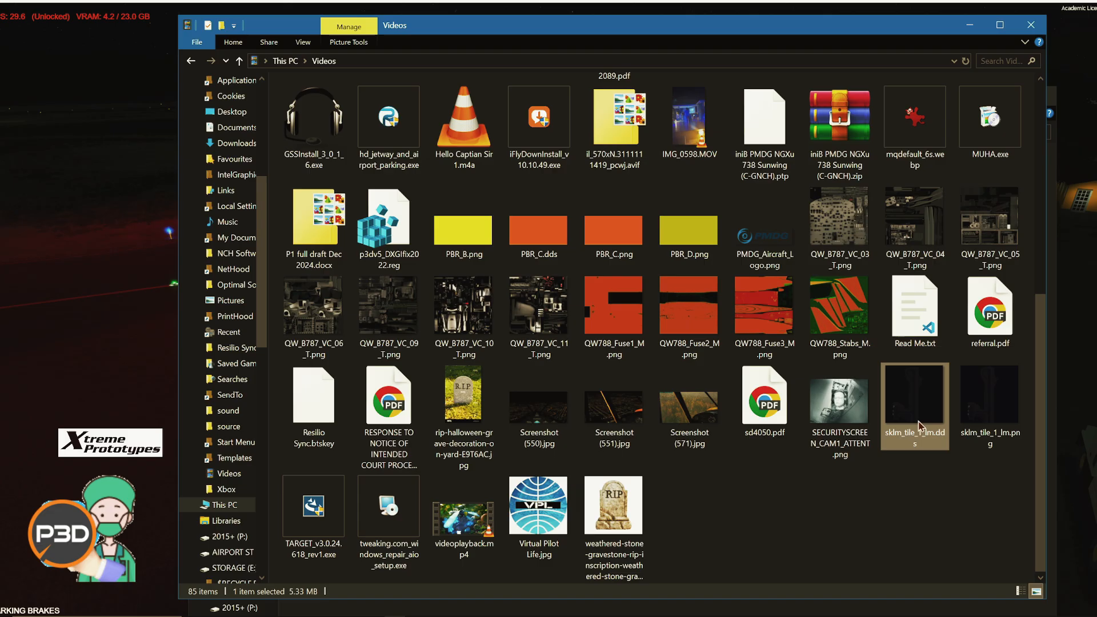
right_click(991, 404)
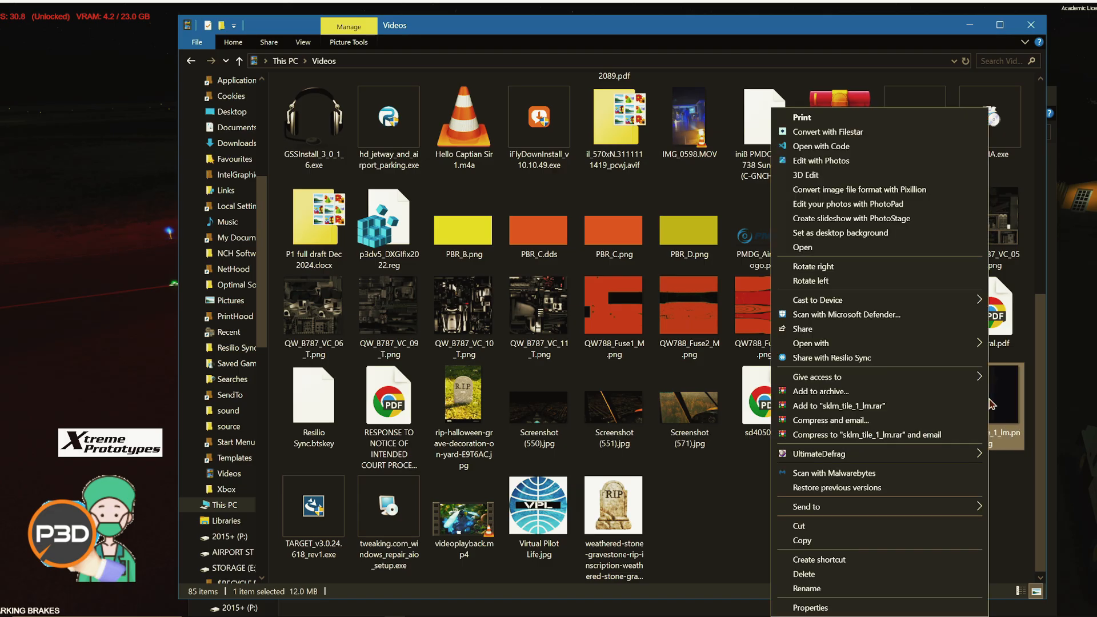
left_click(916, 573)
Move the new sklm_tile_1_lm.dds from Videos into the Sierrasim_sklm_FSX texture folder, replacing the existing file with administrator permission
right_click(916, 398)
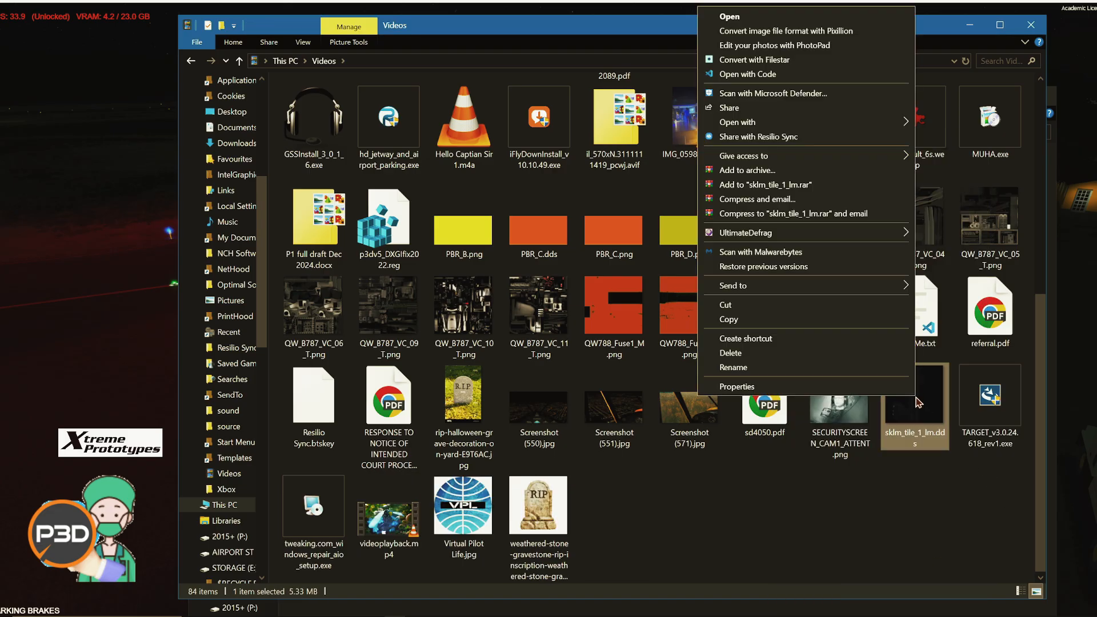
left_click(815, 305)
left_click(1026, 30)
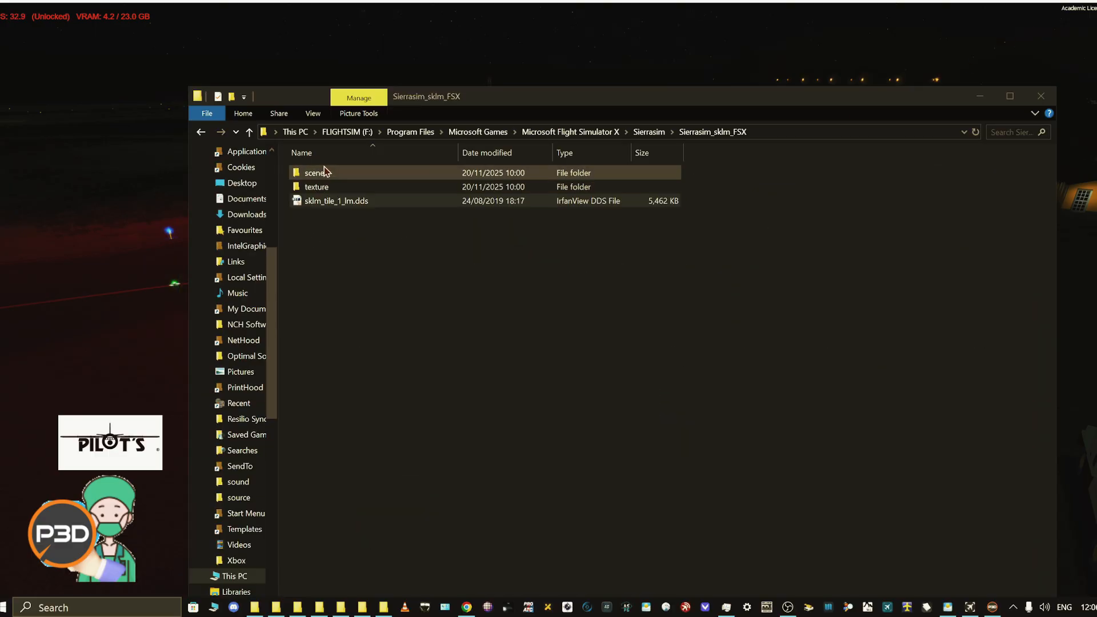
double_click(320, 184)
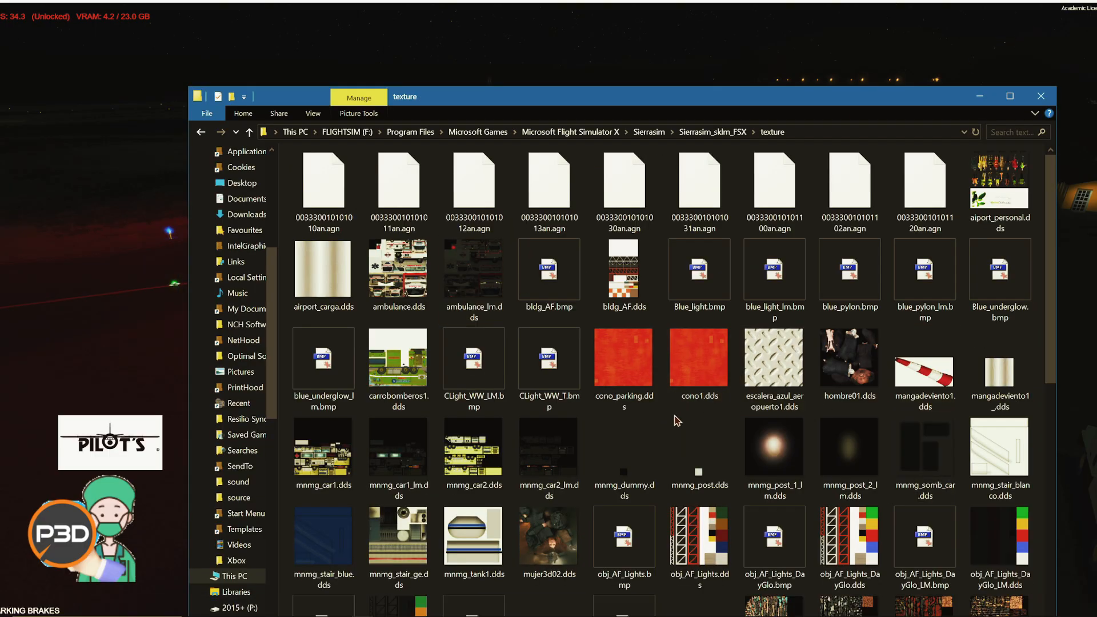
right_click(675, 416)
left_click(576, 280)
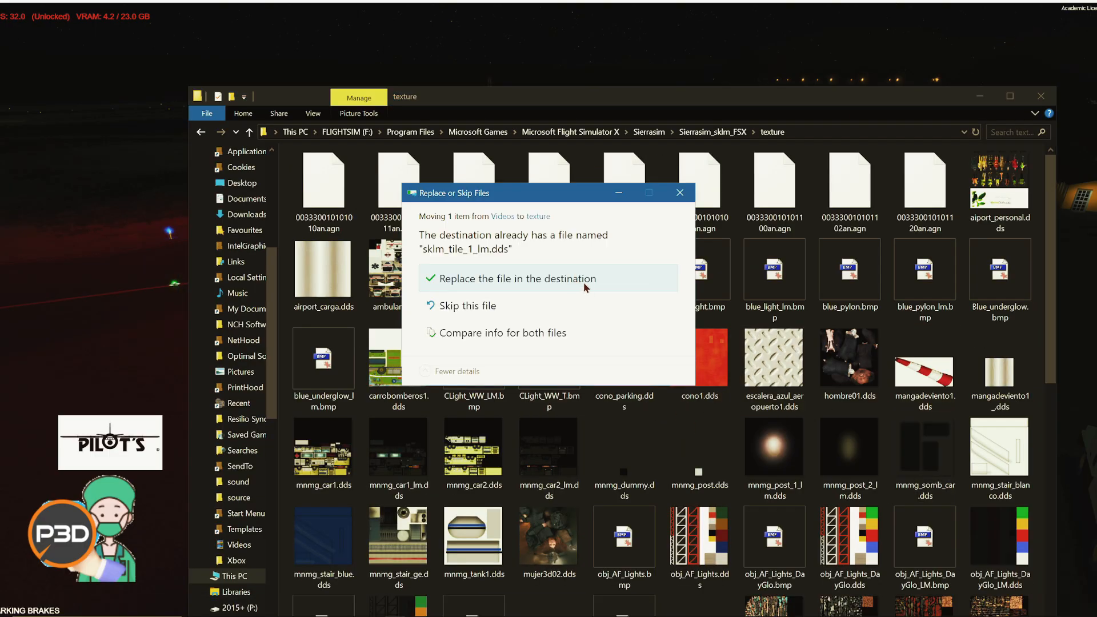
left_click(580, 277)
left_click(508, 269)
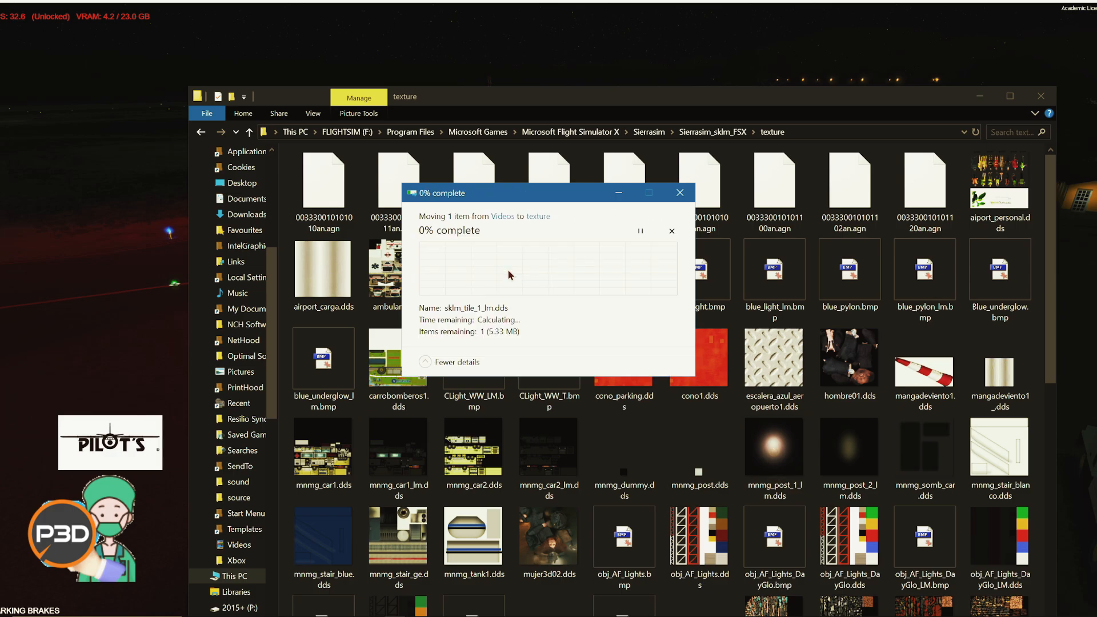
Switch back to Prepar3D and view the parked aircraft and surrounding apron from a higher angle
key("alt+Tab")
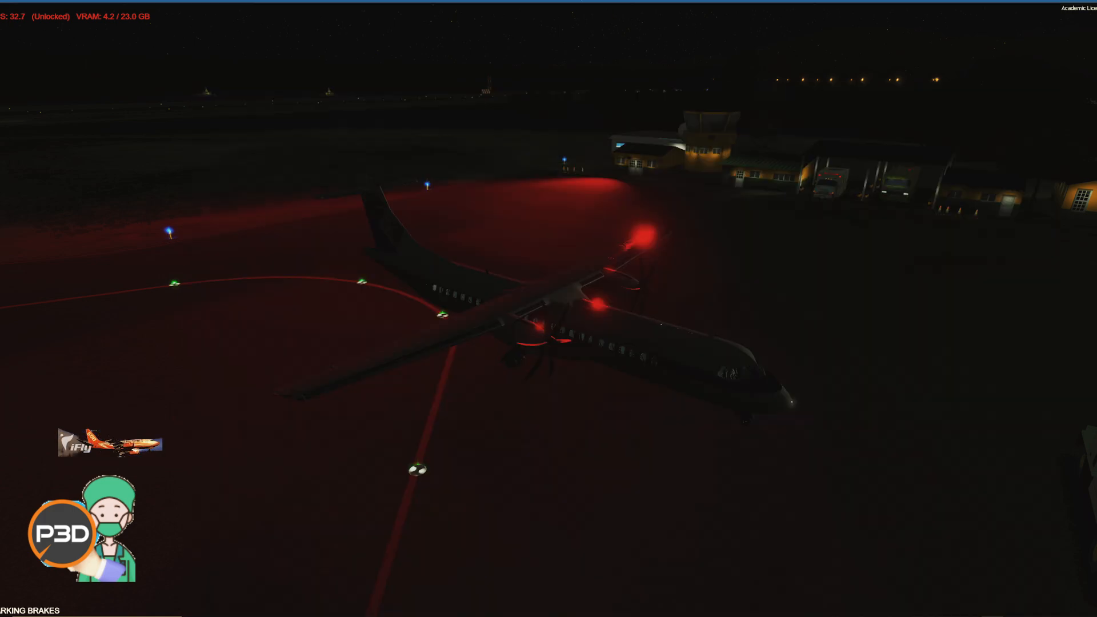
middle_click_drag(757, 120, 757, 234)
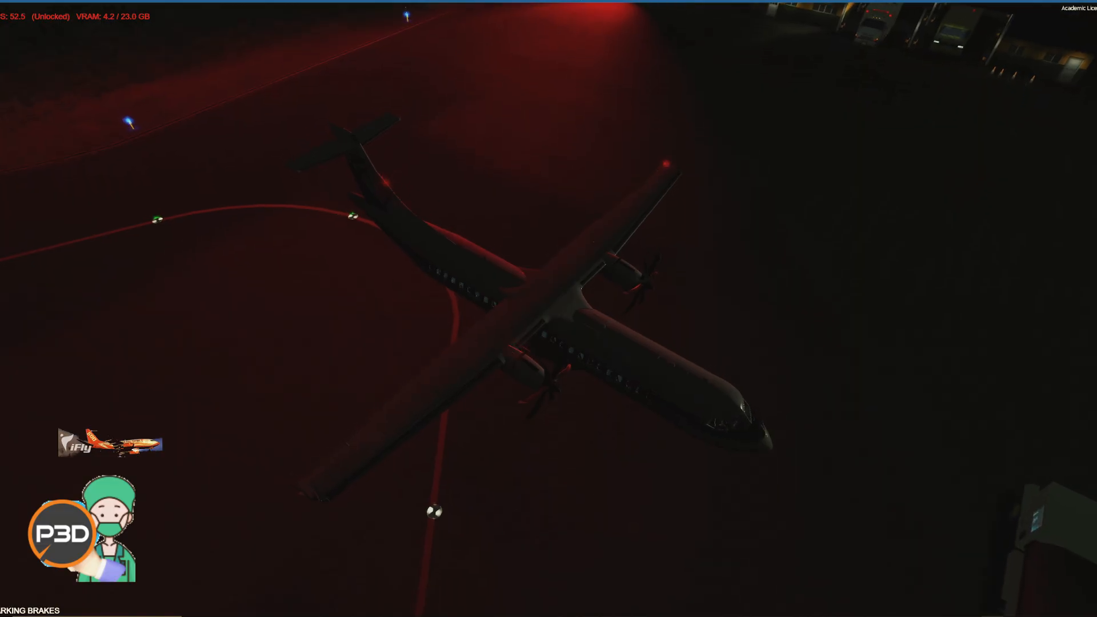
Open the camera add-on window, switch to the world camera, and review the presets, camera preferences and master camera settings
left_click(969, 607)
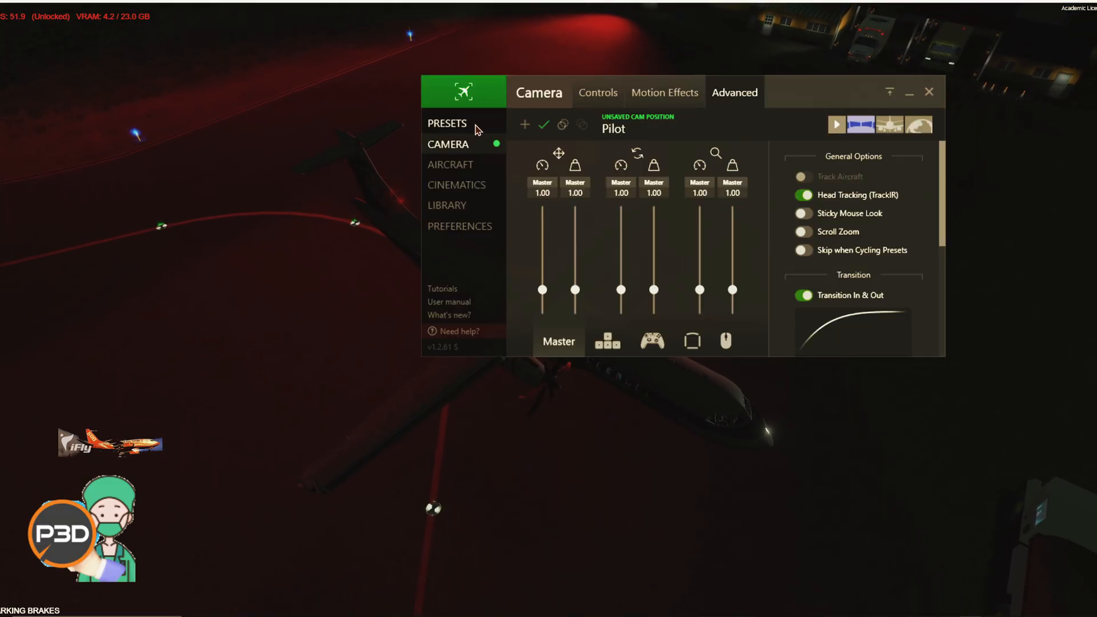
left_click(477, 129)
left_click(851, 121)
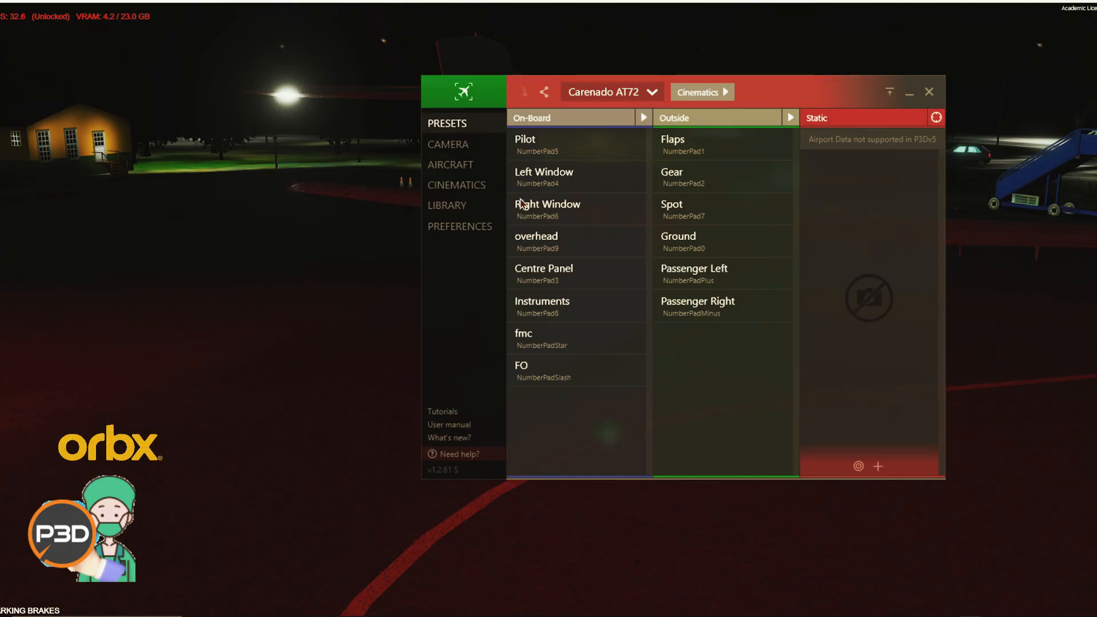
left_click(479, 226)
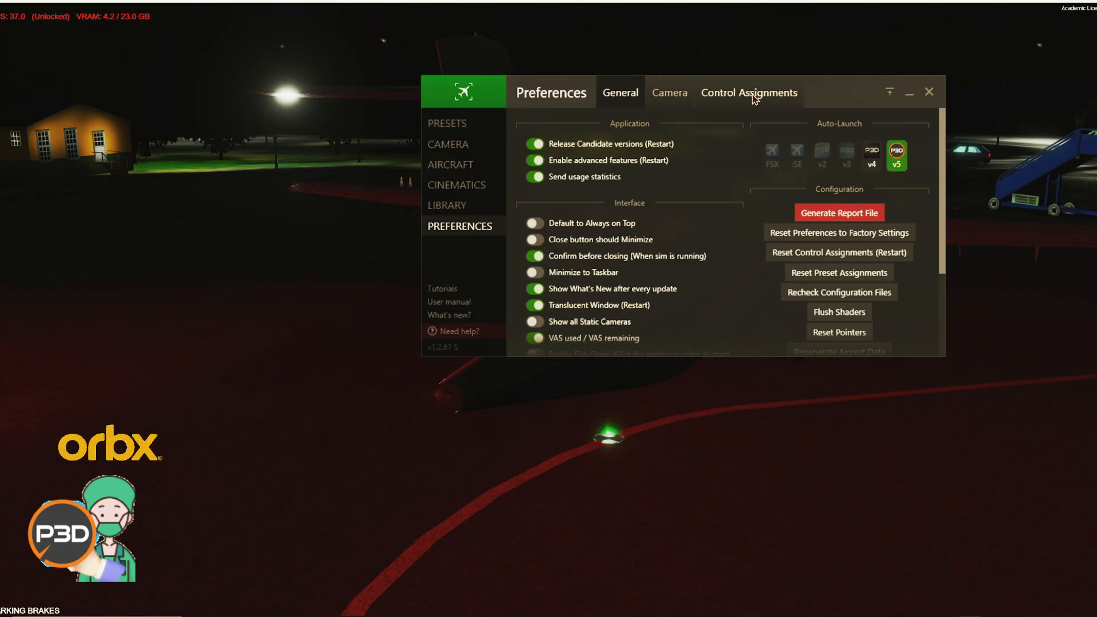
left_click(754, 94)
left_click(671, 96)
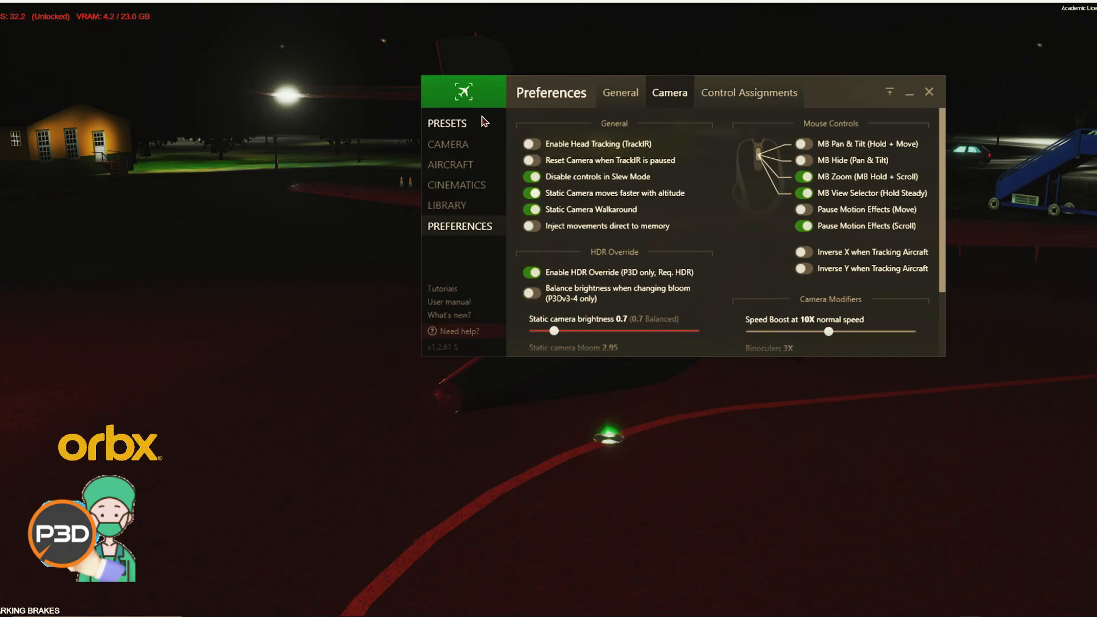
left_click(457, 146)
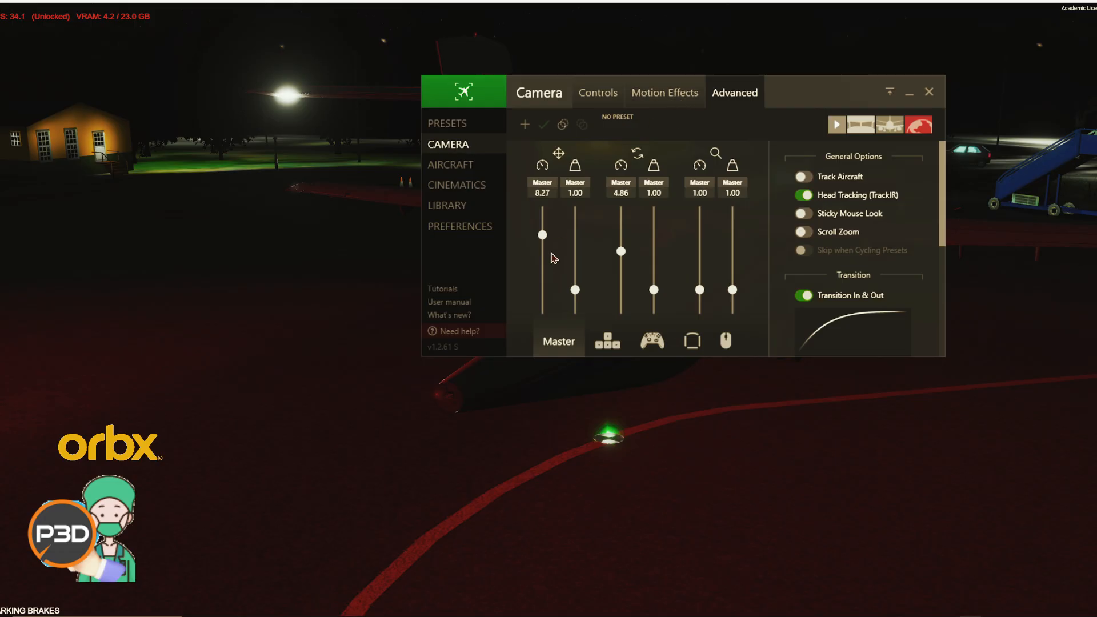
left_click(582, 2)
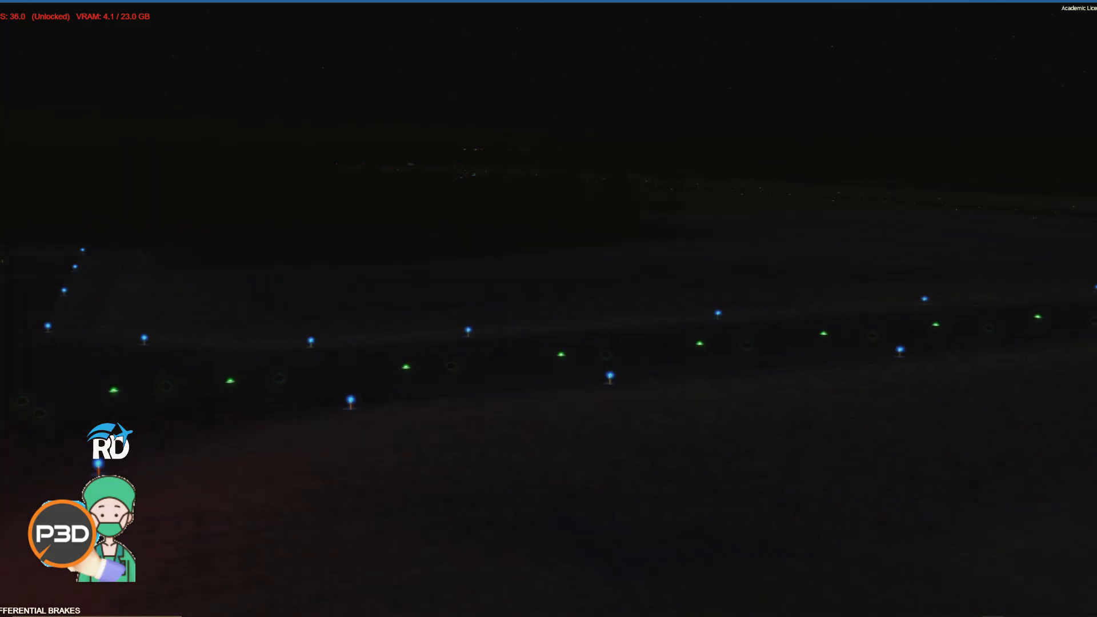
Set the simulator's time of day to Day in the Time and Season settings
key("alt")
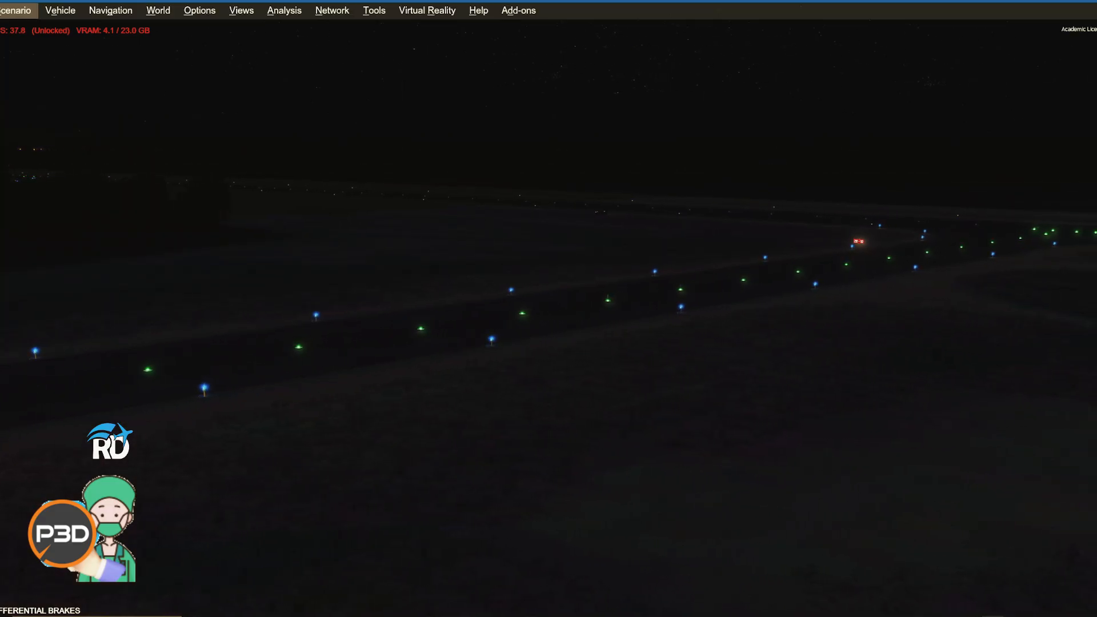
left_click(153, 17)
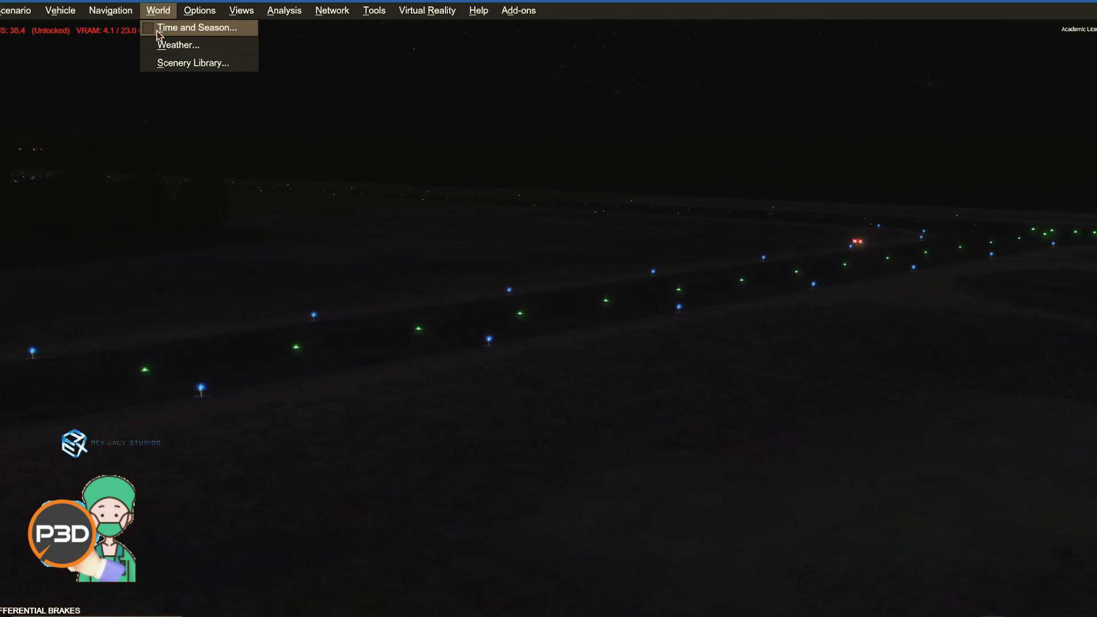
left_click(159, 28)
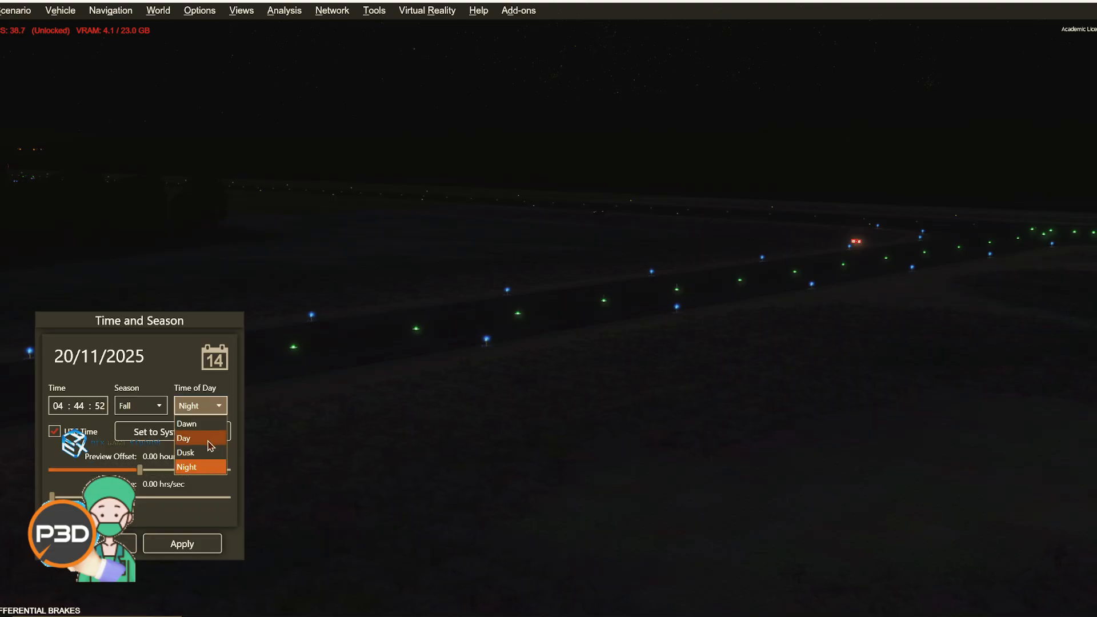
left_click(211, 438)
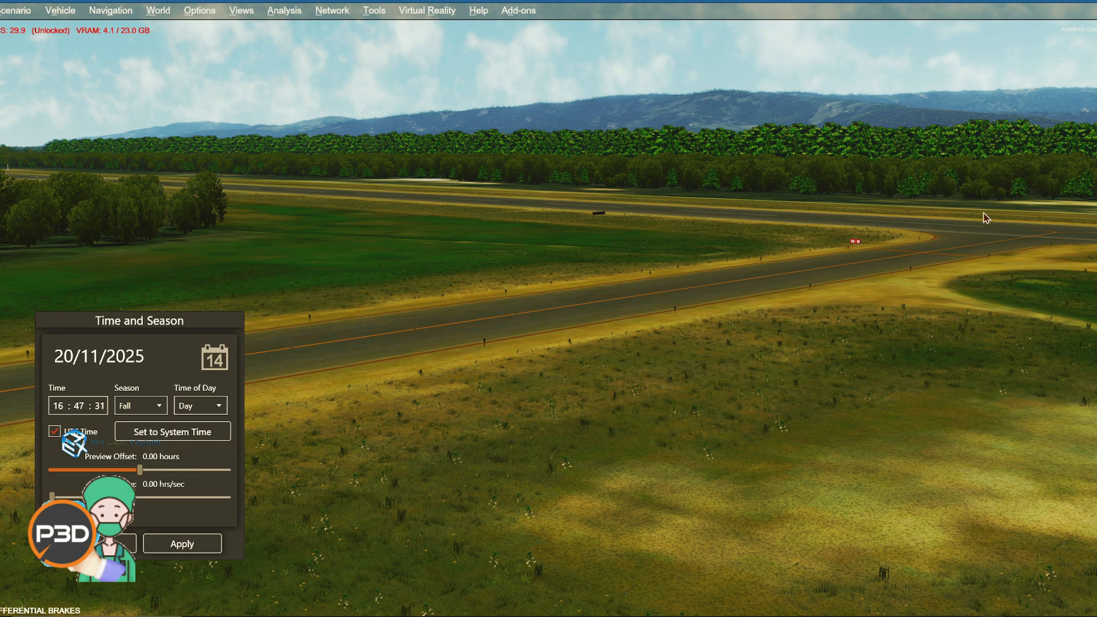
Examine the SKLM scenery in daylight, moving over the apron, runway, taxiways, grass areas and control tower buildings
key("ctrl+shift+BackSpace")
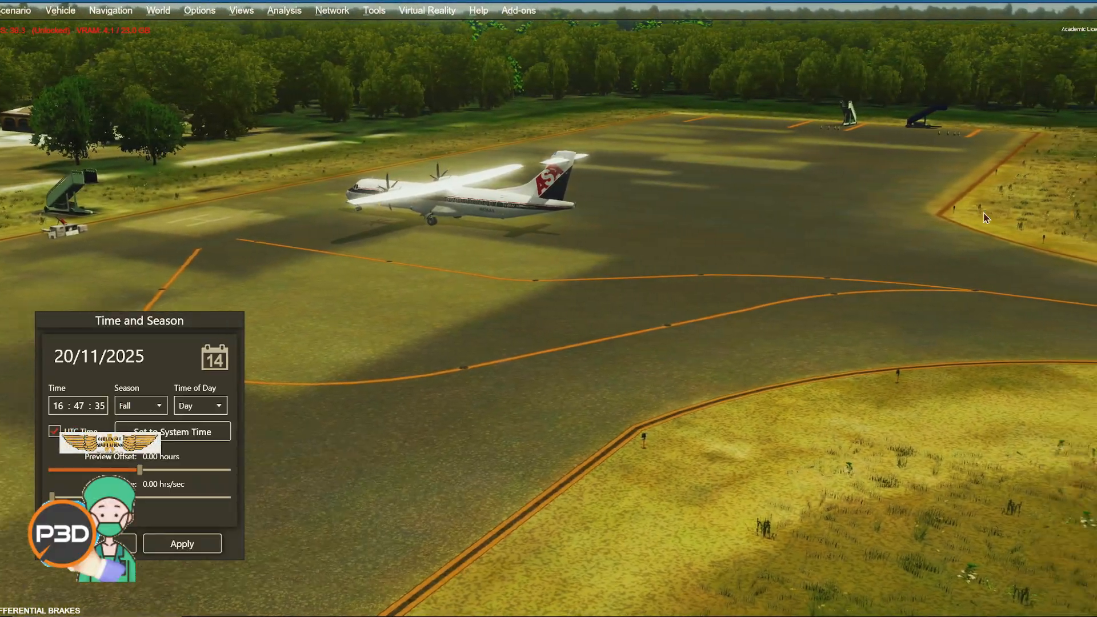
key("ctrl+shift+Return")
key("shift+BackSpace")
key("KP_4")
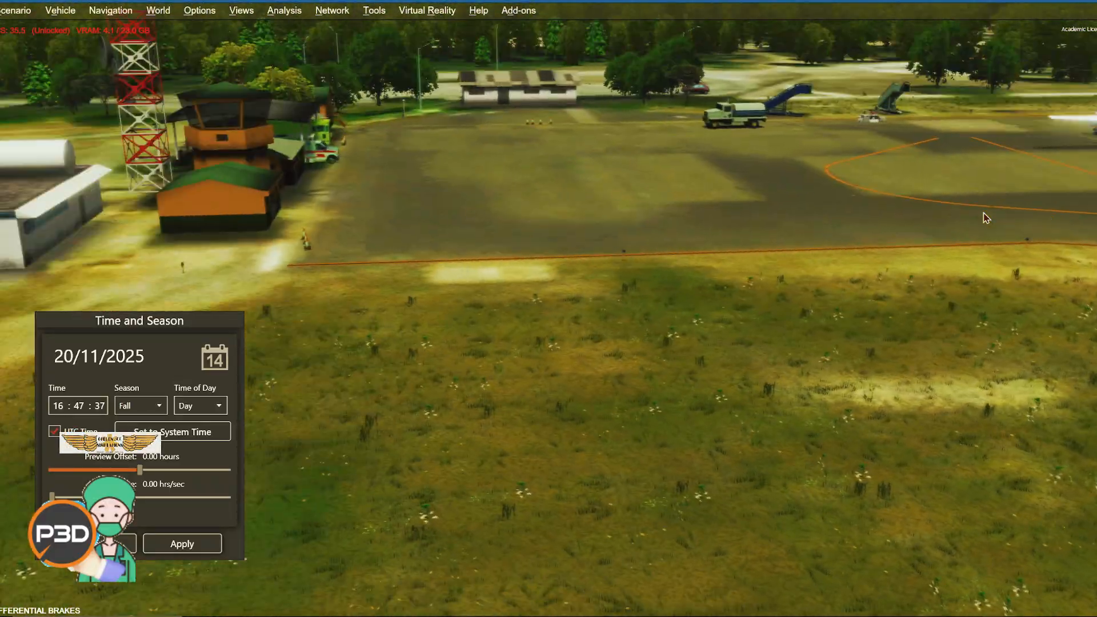
key("KP_4")
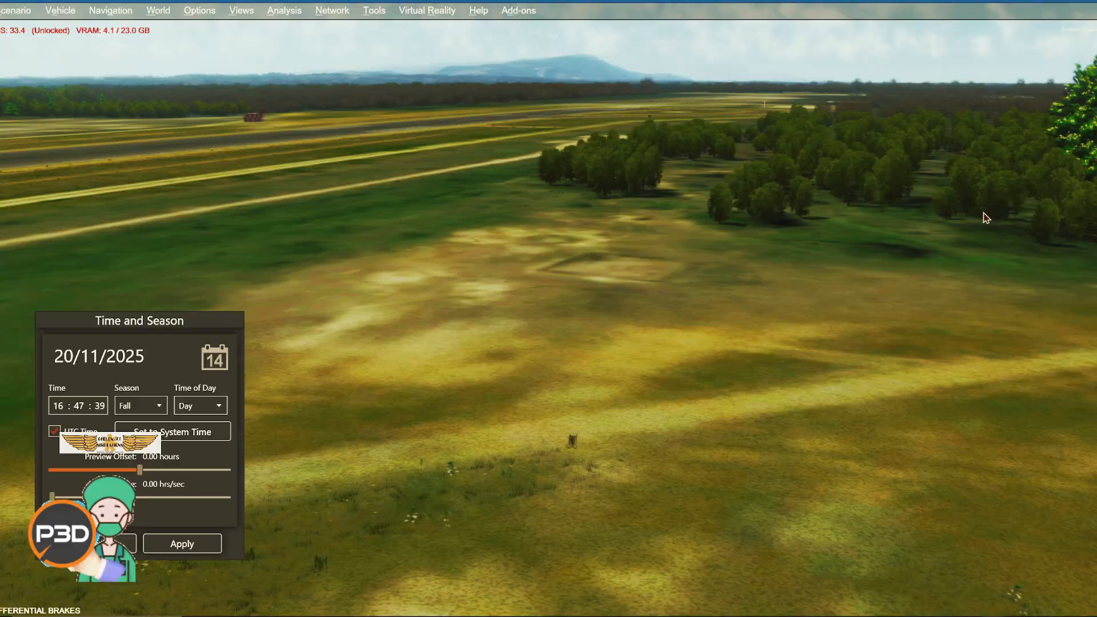
key("ctrl+BackSpace")
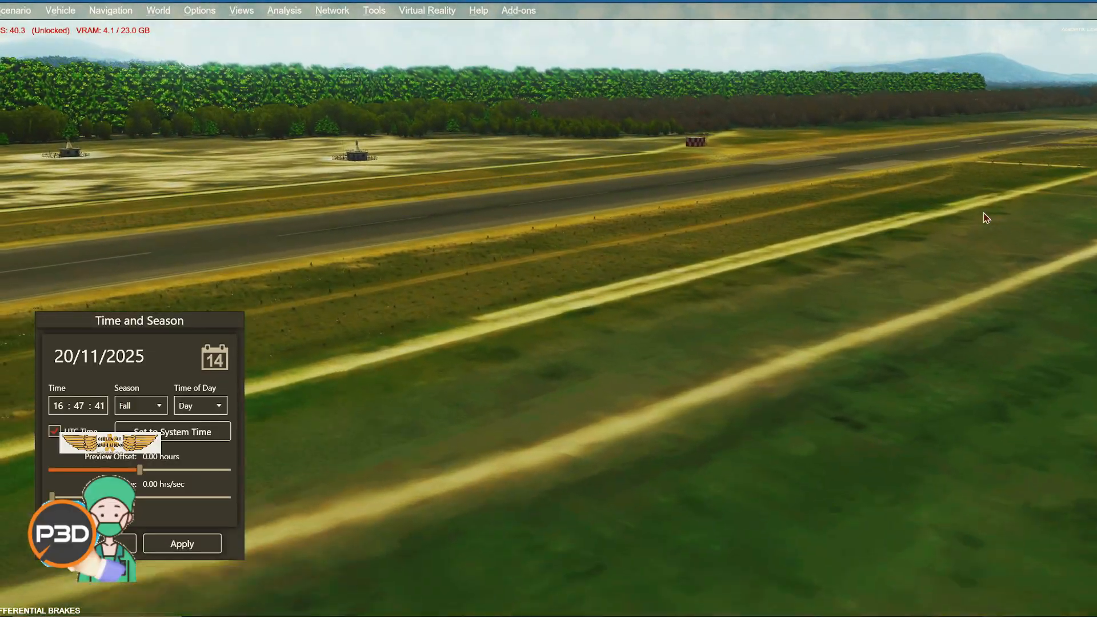
key("KP_6")
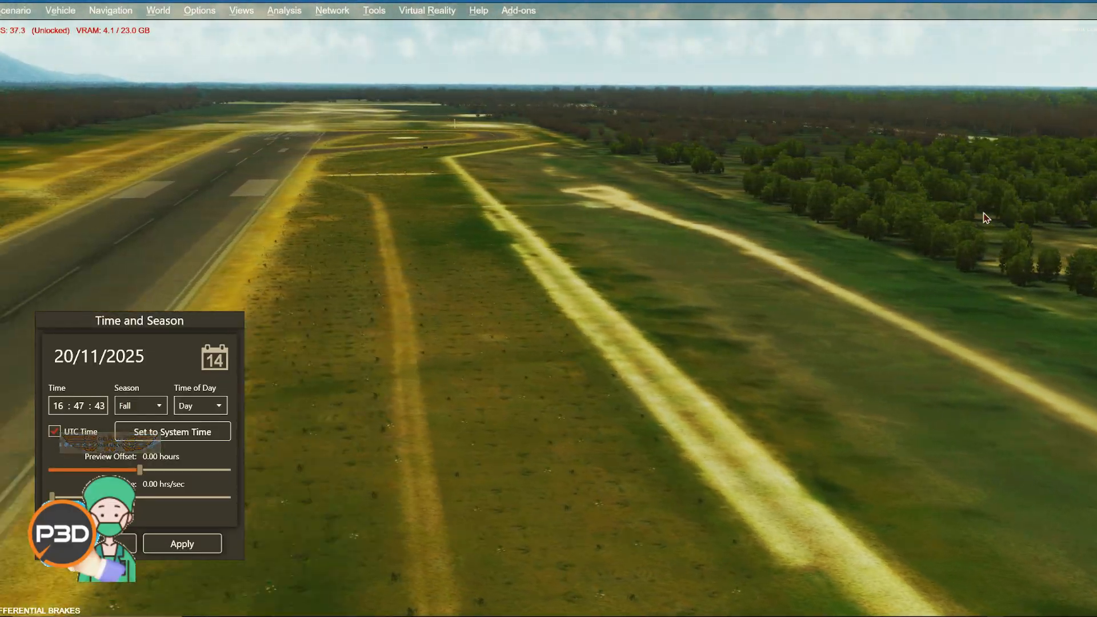
key("KP_6")
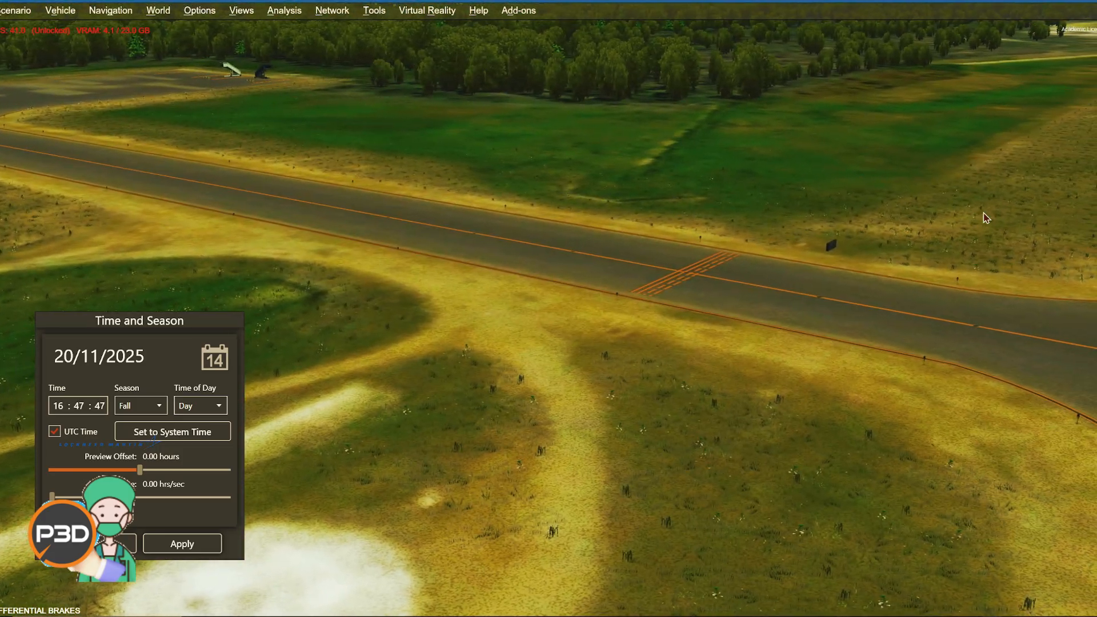
key("shift+BackSpace")
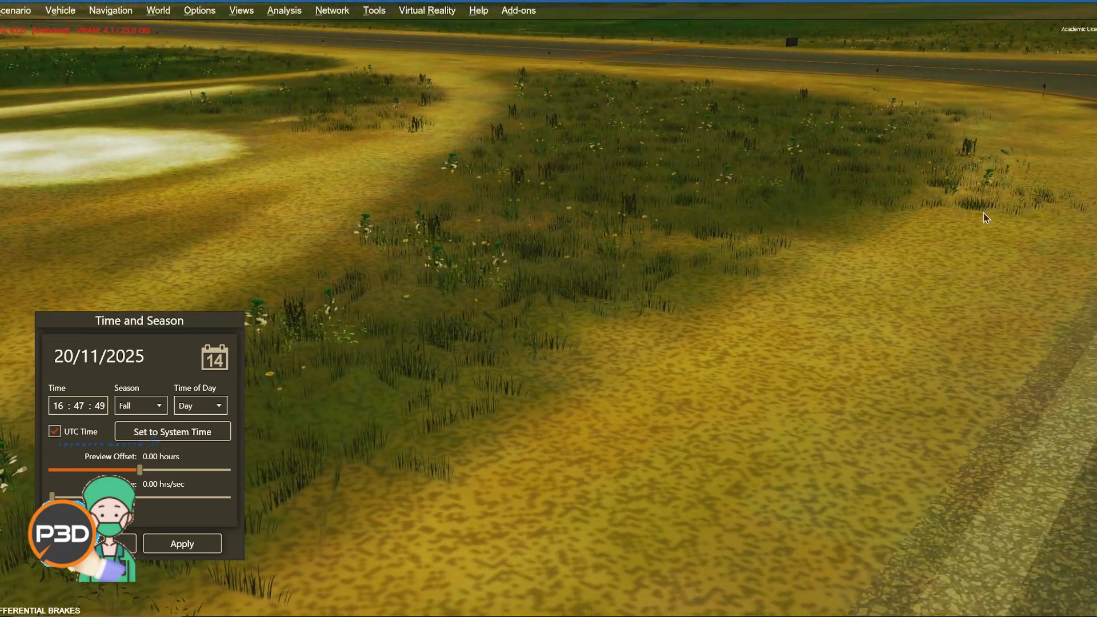
key("KP_6")
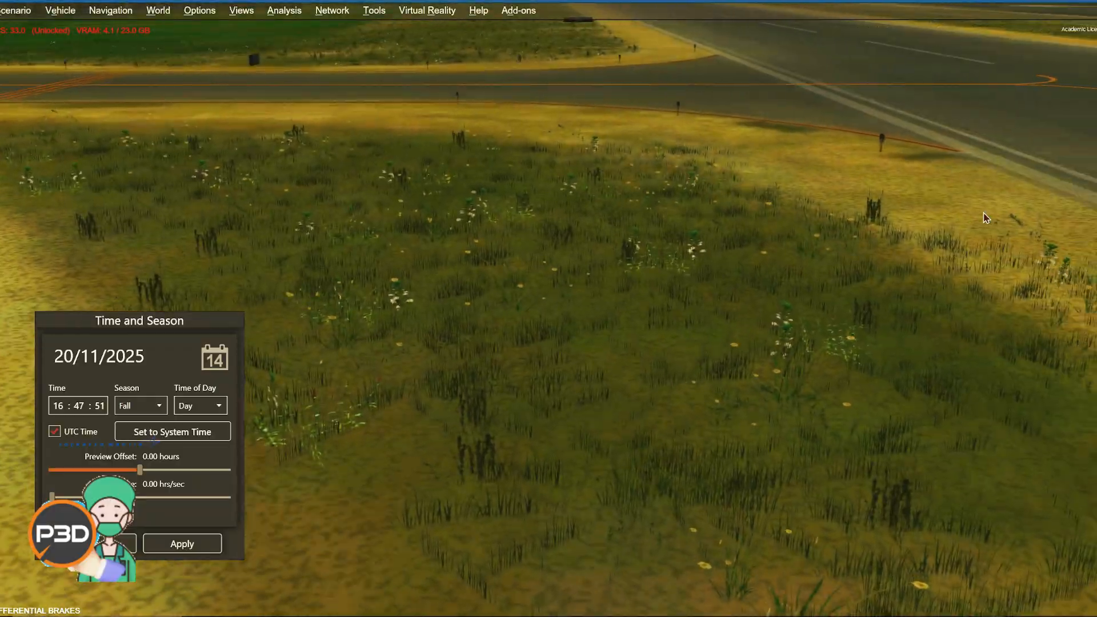
key("KP_8")
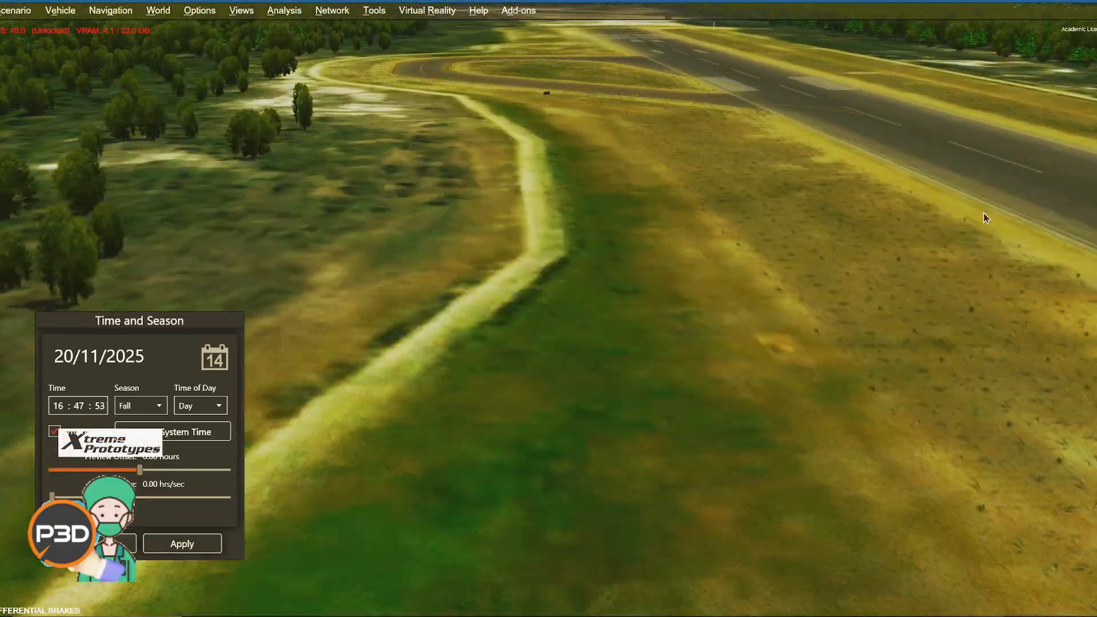
key("KP_8")
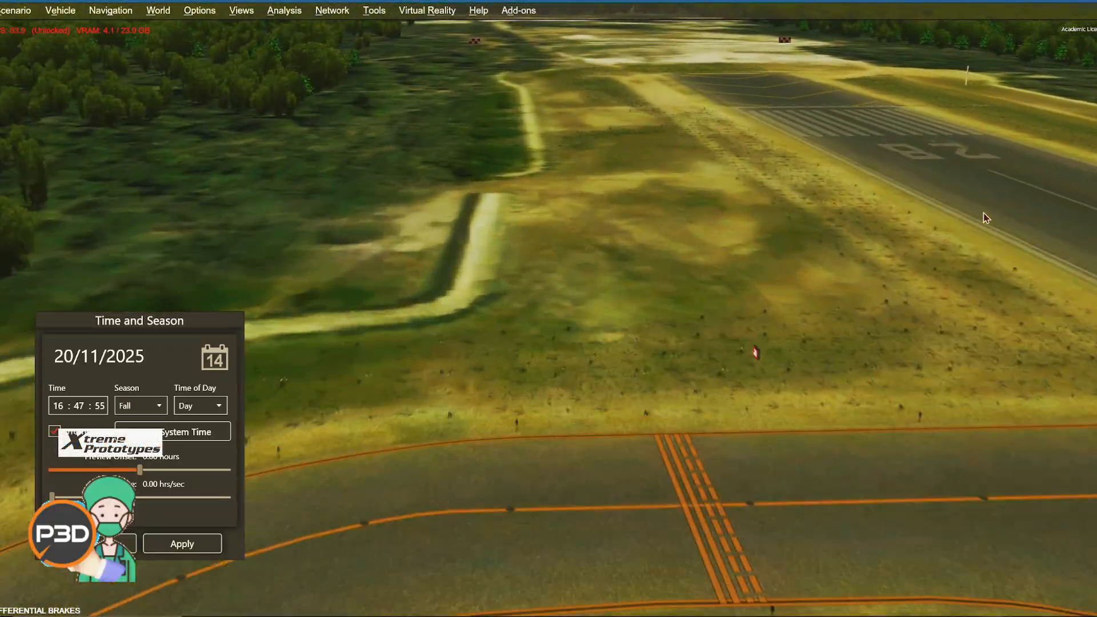
key("KP_6")
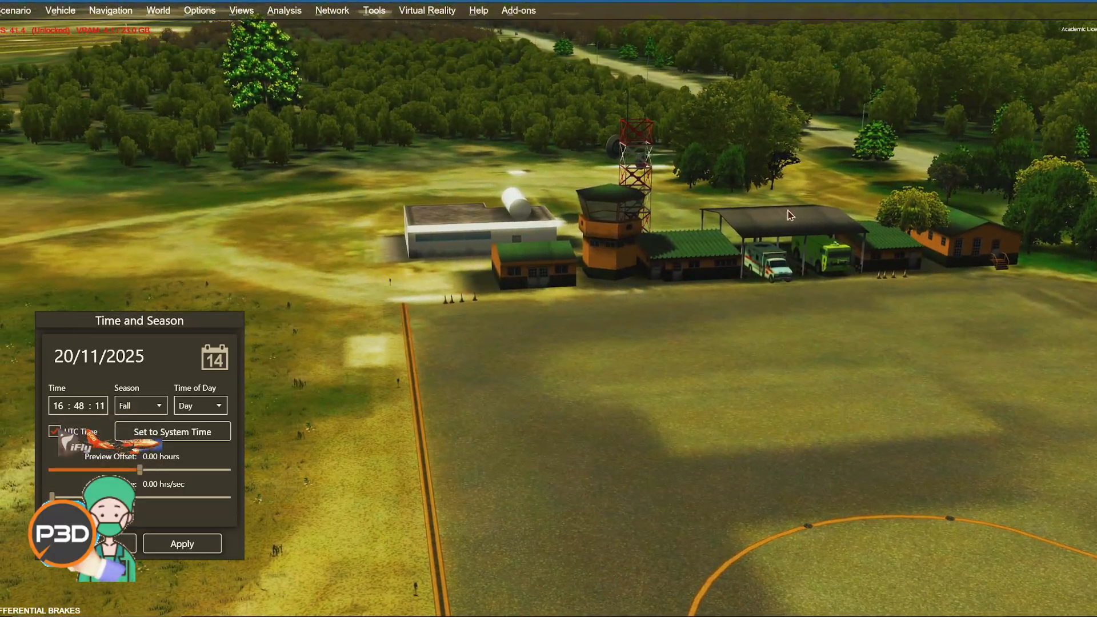
Apply the Time and Season settings and switch from the cockpit to an outside view towards the airport buildings
left_click(183, 542)
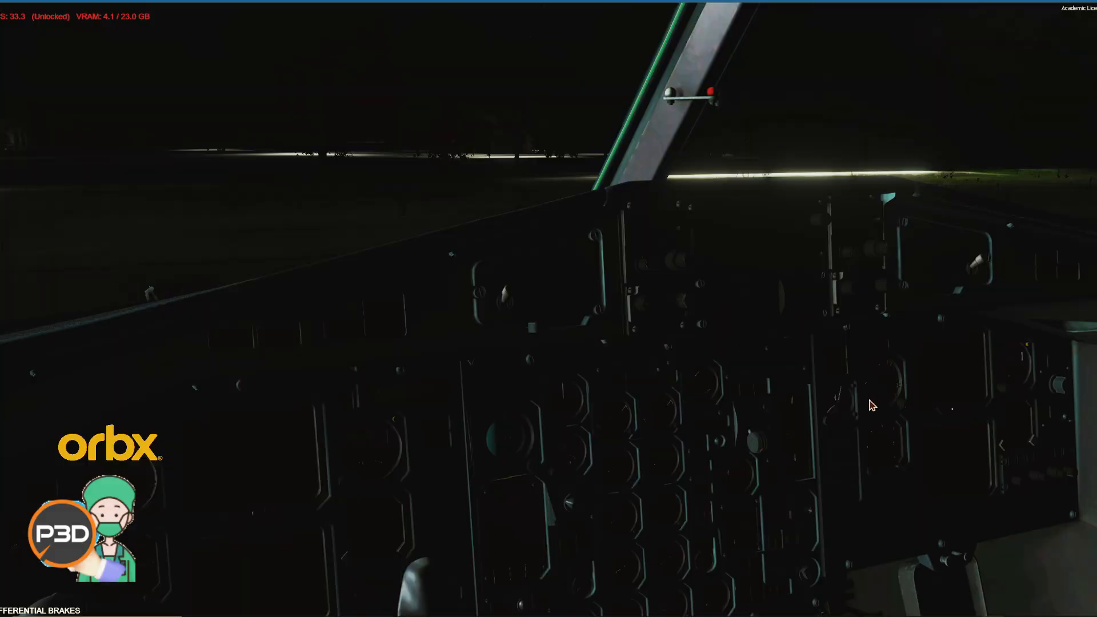
key("s")
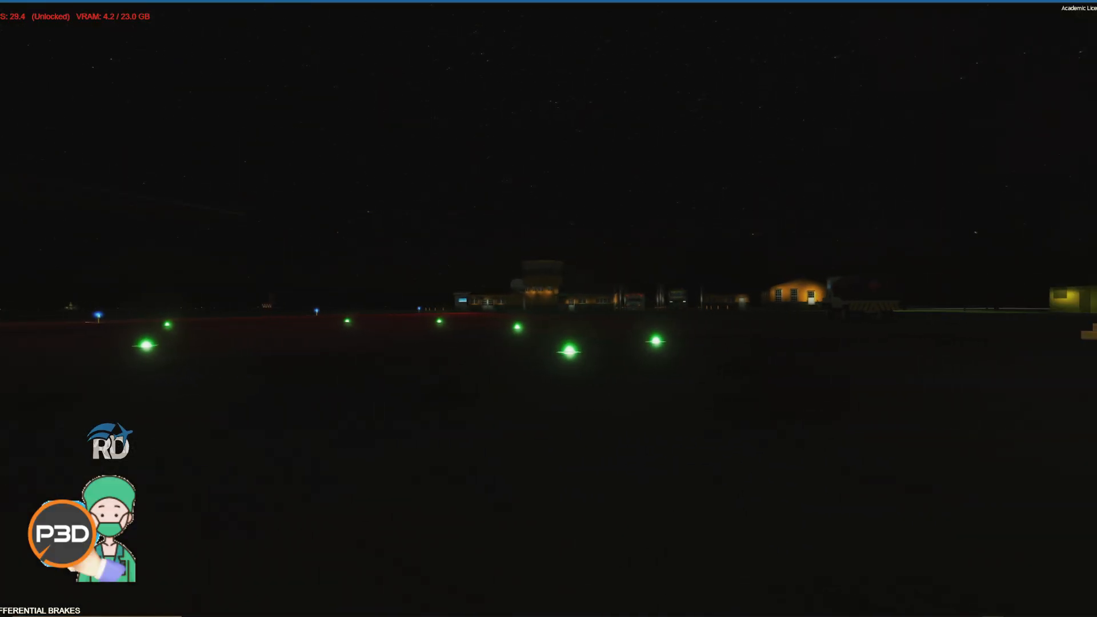